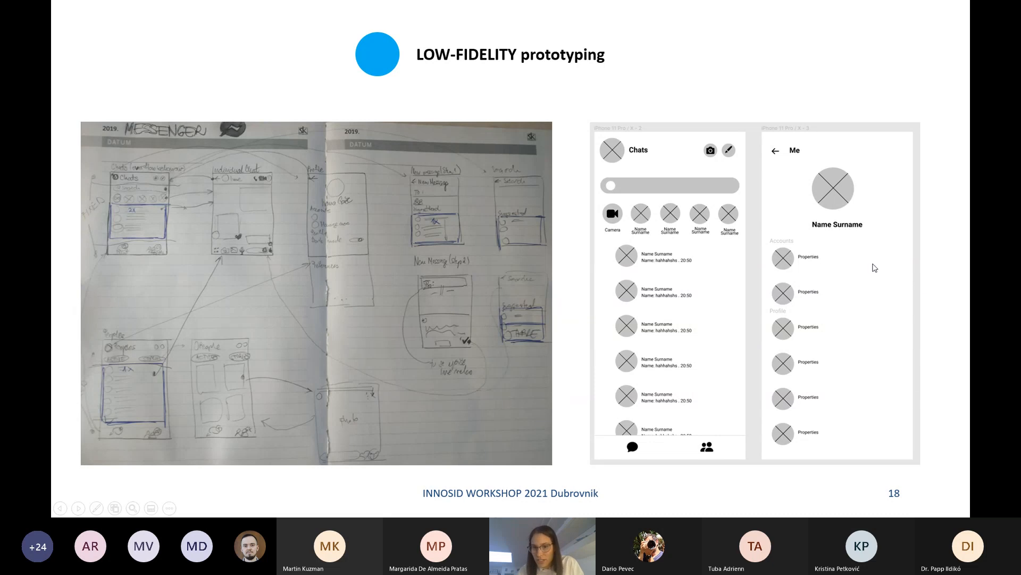
# Leave the presentation slides and switch to the Figma Downloads page in Firefox to view the desktop app and font installer options
pyautogui.click(879, 319)
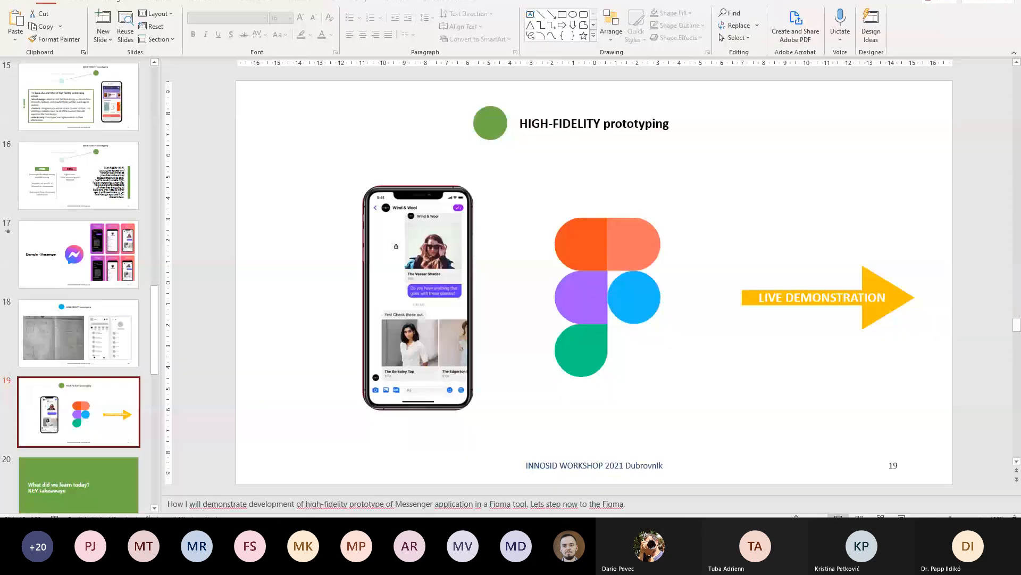
pyautogui.click(915, 8)
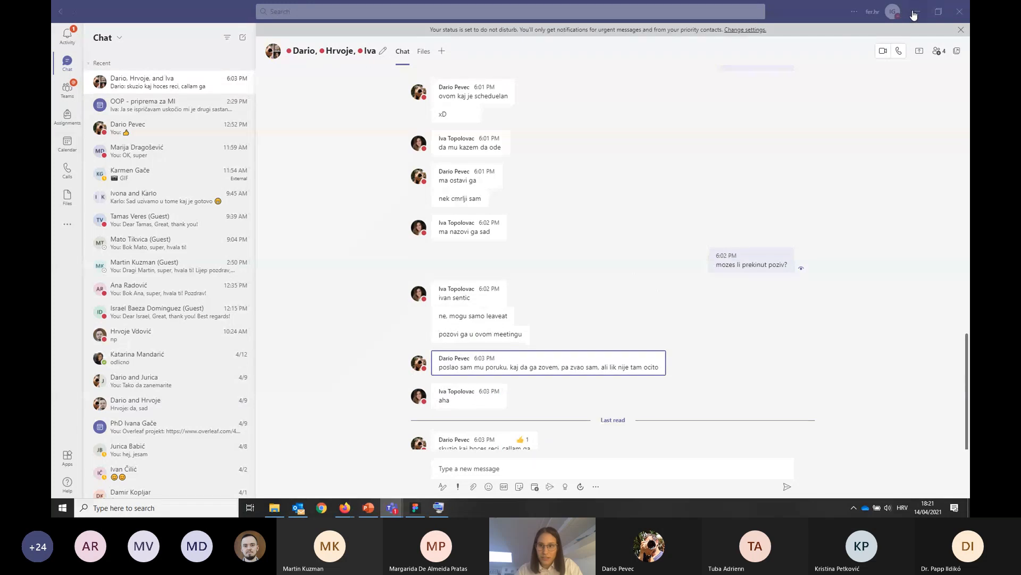
pyautogui.click(915, 15)
pyautogui.hotkey('alt', 'Tab')
pyautogui.hotkey('alt', 'Tab')
pyautogui.hotkey('alt', 'Tab')
pyautogui.hotkey('alt', 'Tab')
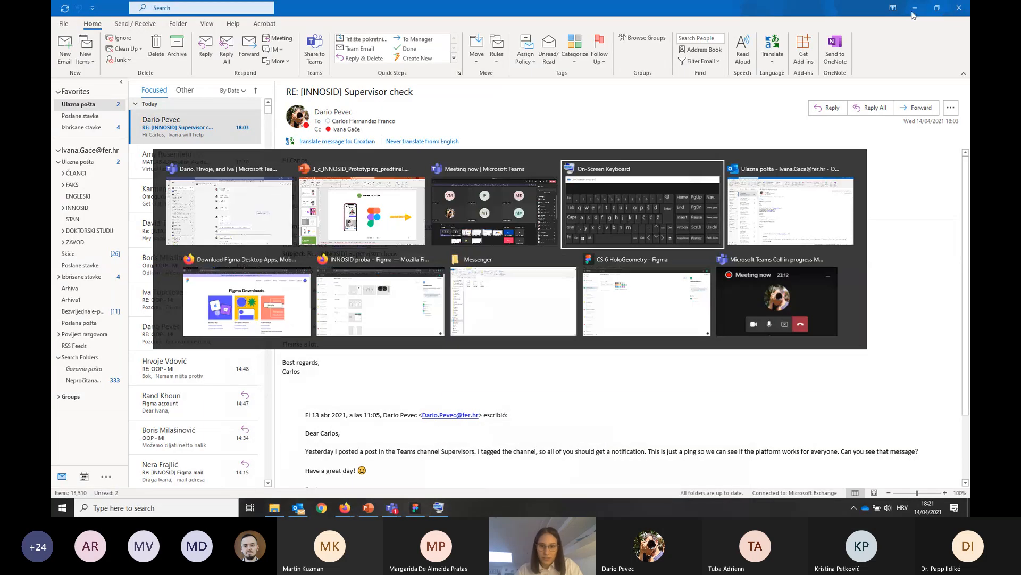
pyautogui.click(173, 321)
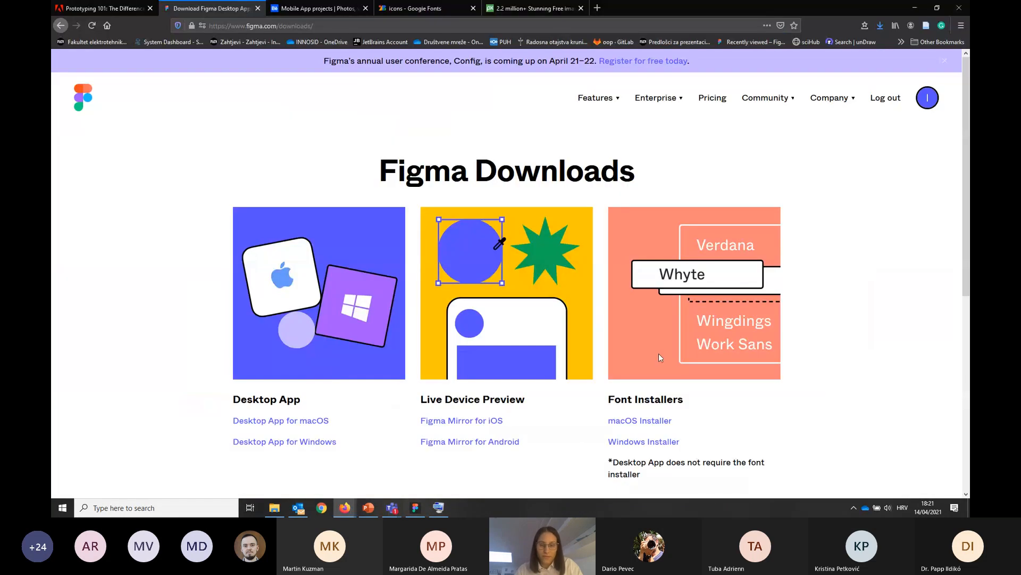
pyautogui.hotkey('alt', 'Tab')
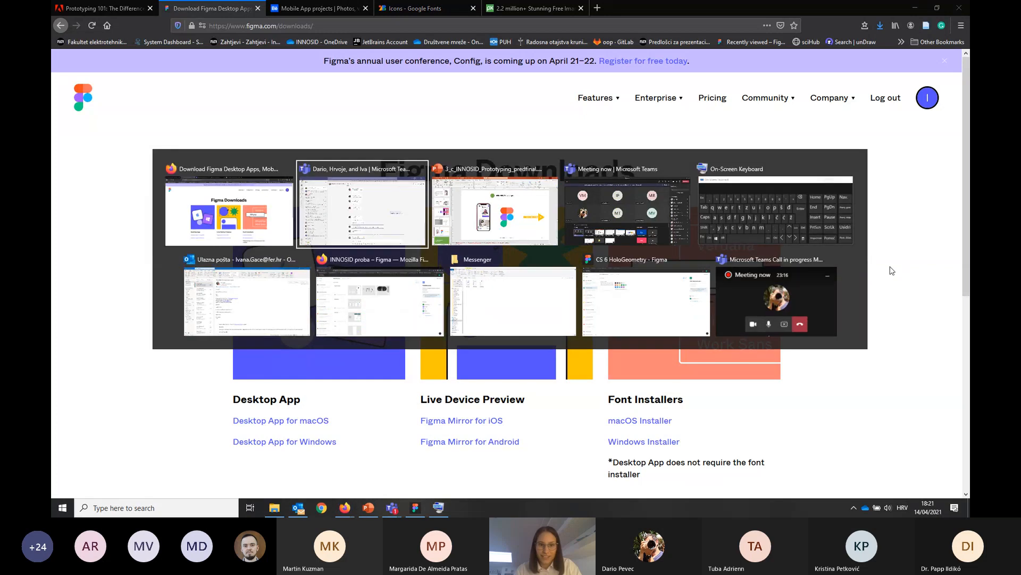
pyautogui.click(221, 233)
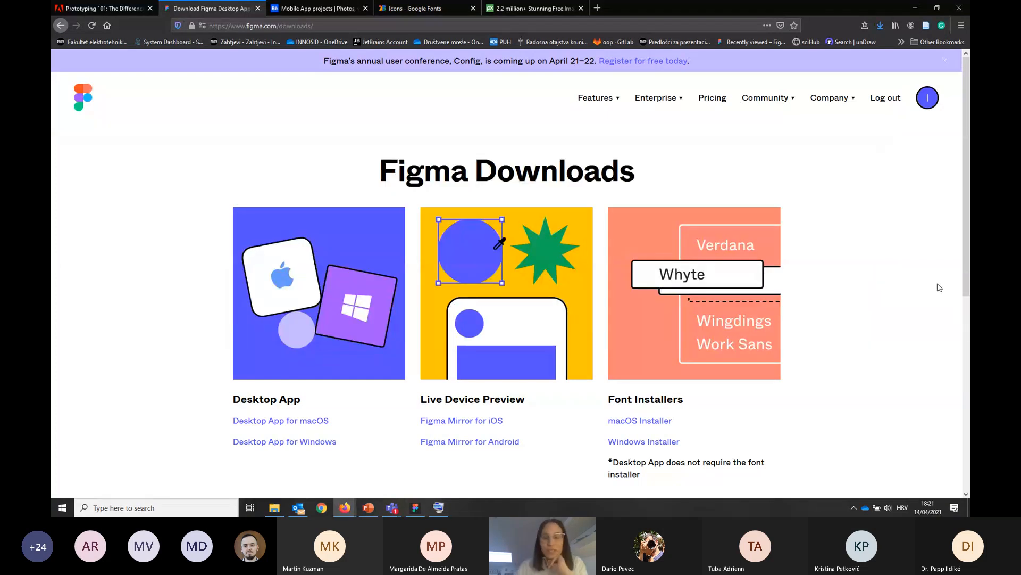
pyautogui.scroll(-1, 939, 287)
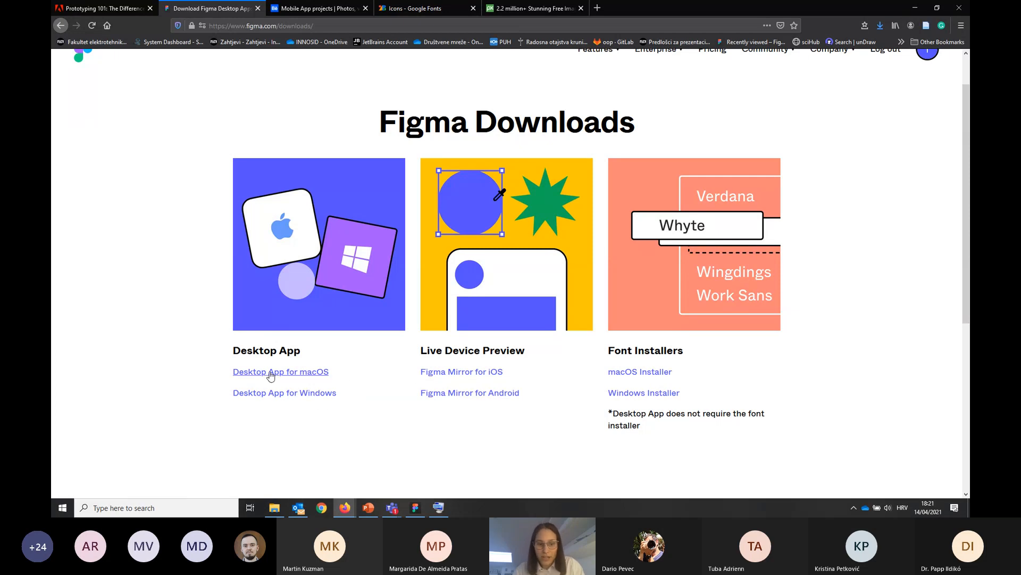
# Switch to the Figma desktop app, look at the CS 3 and CS 4 teams, and open the INNOSID proba team
pyautogui.click(416, 508)
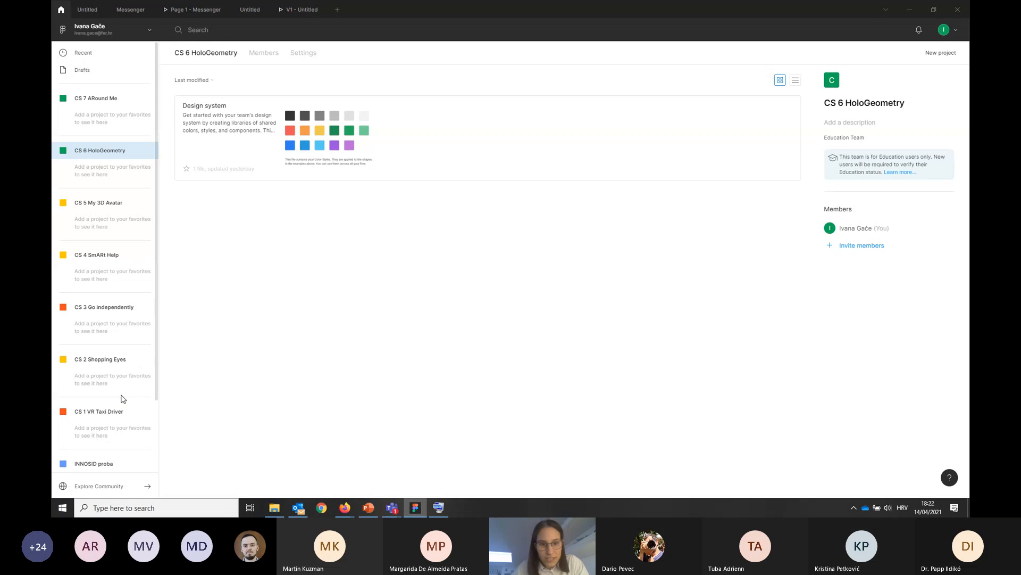
pyautogui.click(97, 312)
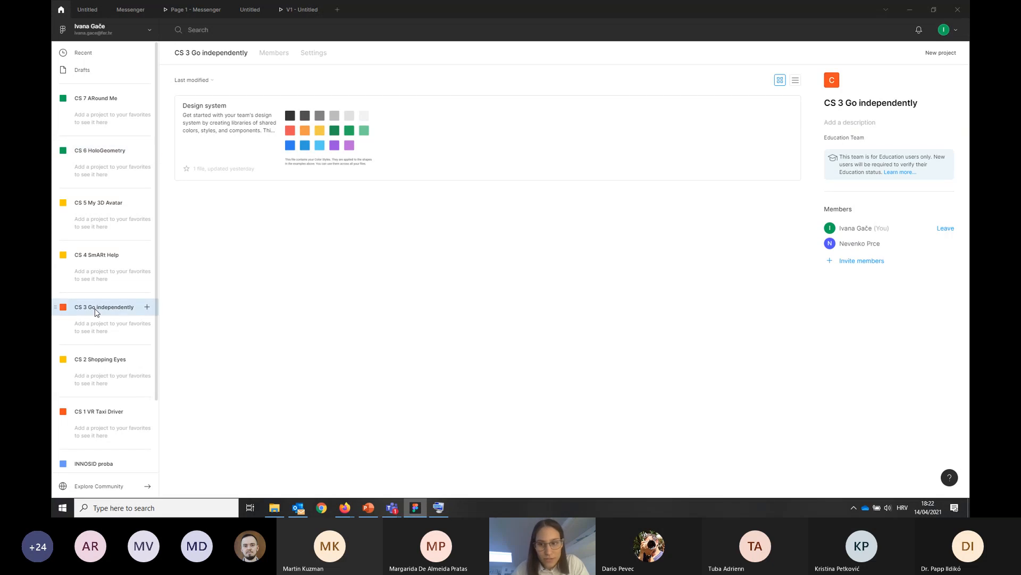
pyautogui.click(107, 259)
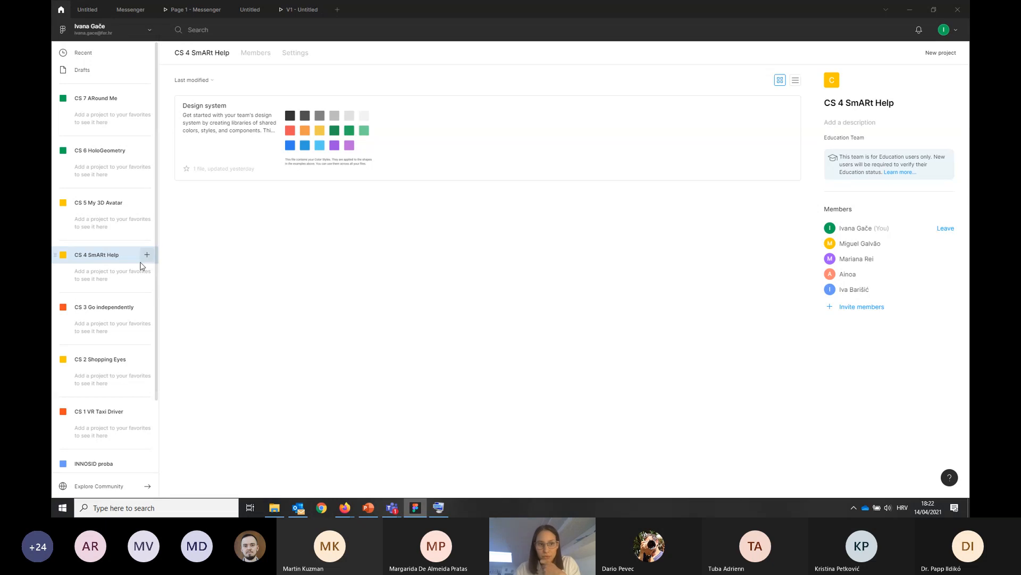
pyautogui.scroll(-1, 102, 286)
pyautogui.scroll(-3, 102, 287)
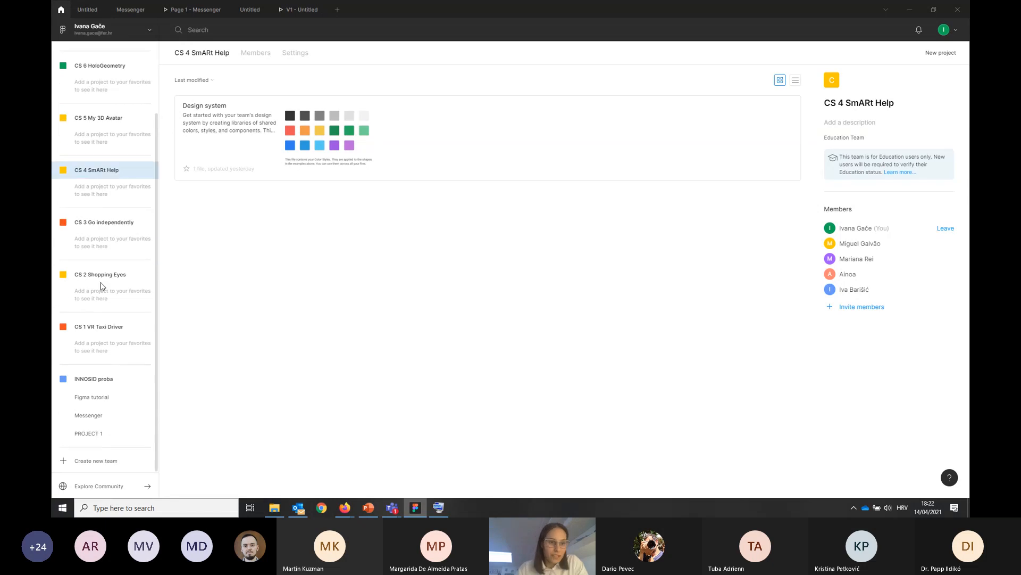
pyautogui.click(103, 383)
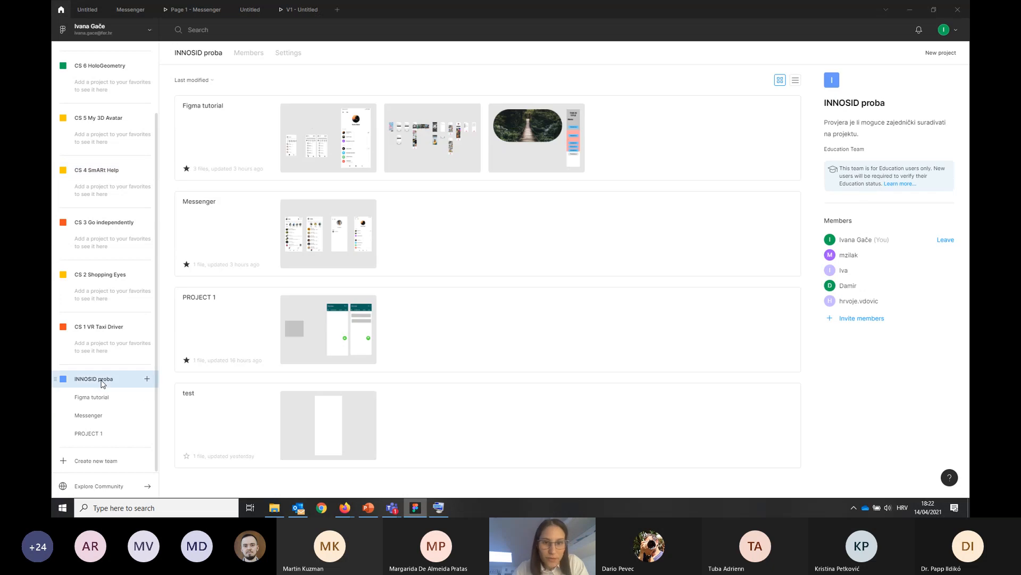
# Create a project named Messenger live that everyone at INNOSID proba can edit, and start a new design file in it
pyautogui.click(941, 53)
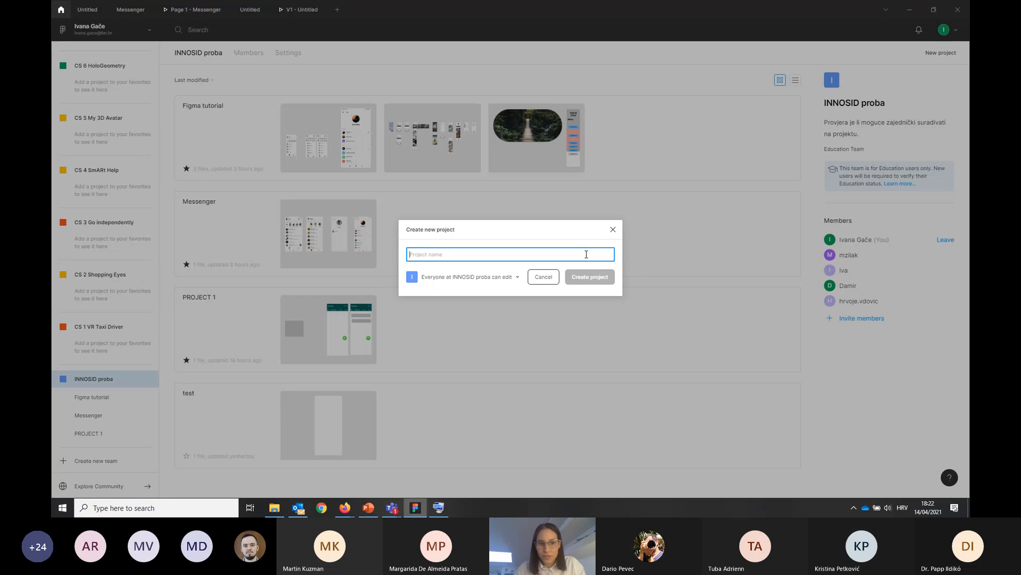
pyautogui.write('M')
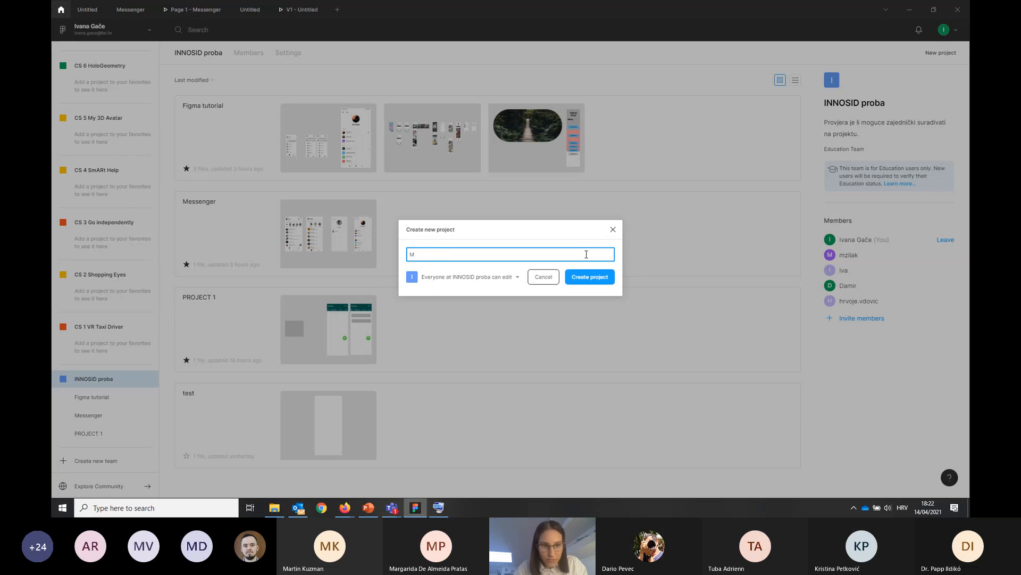
pyautogui.write('eddenger ')
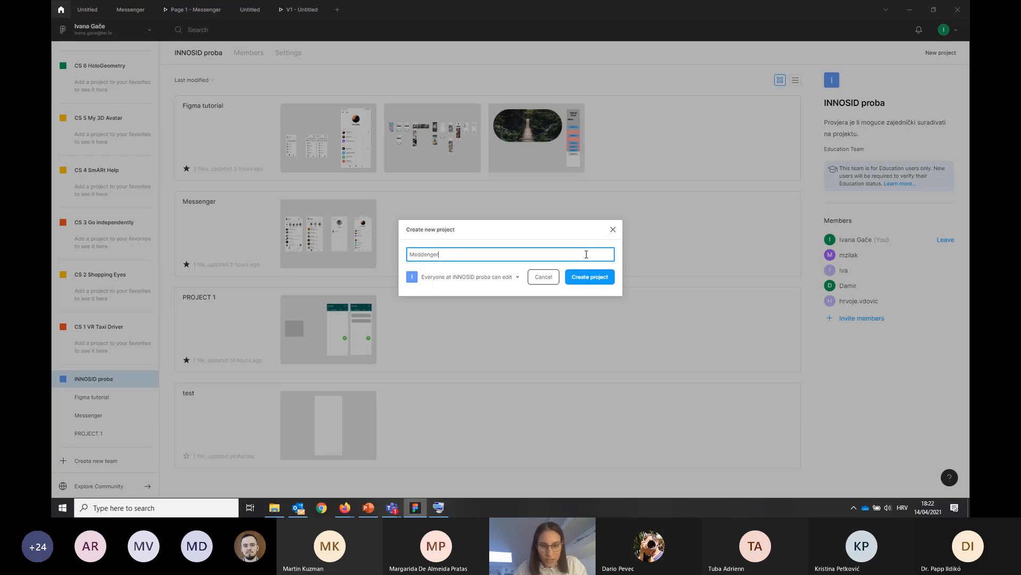
pyautogui.write('live')
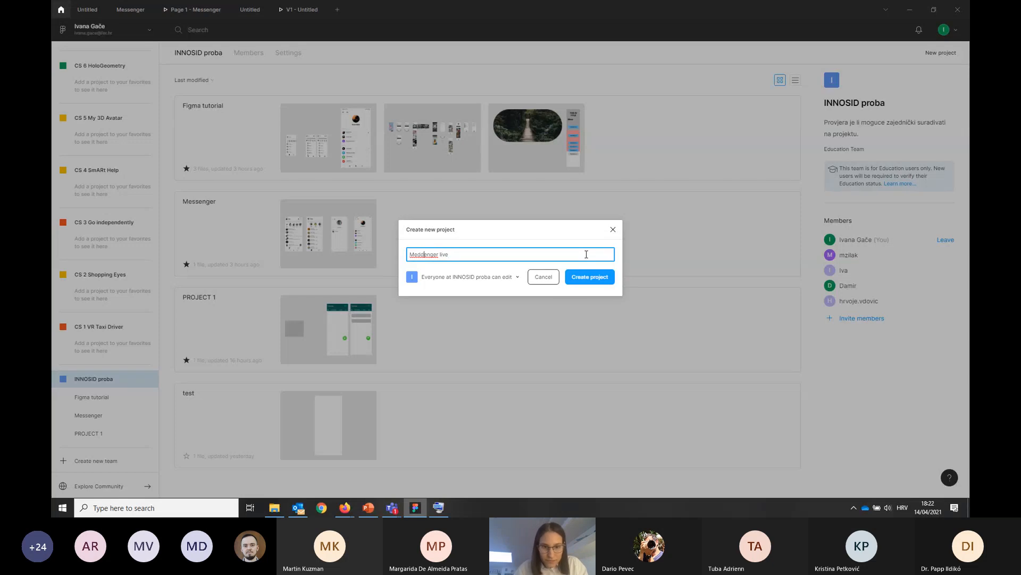
pyautogui.press('BackSpace')
pyautogui.press('BackSpace')
pyautogui.write('ss')
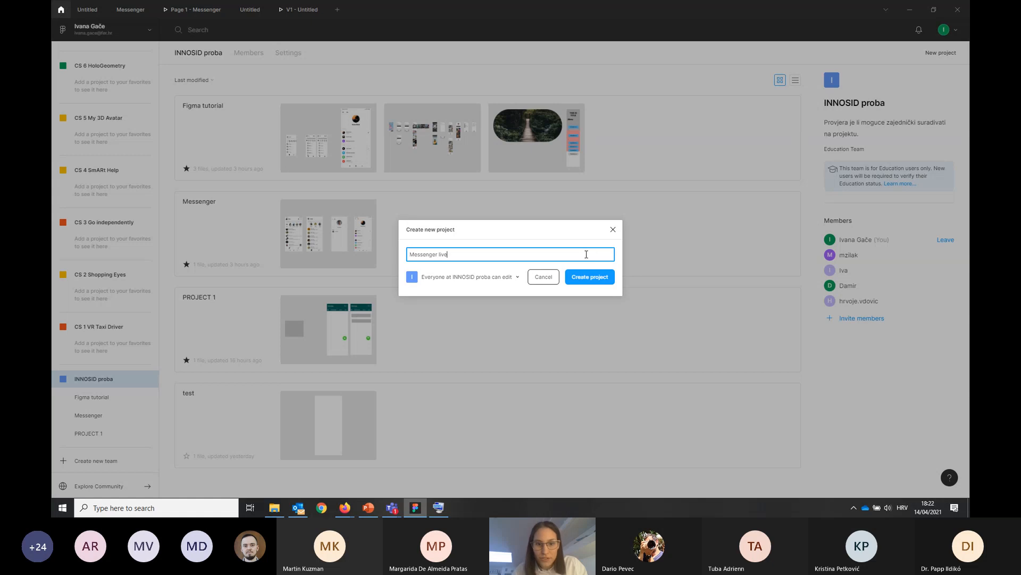
pyautogui.click(440, 279)
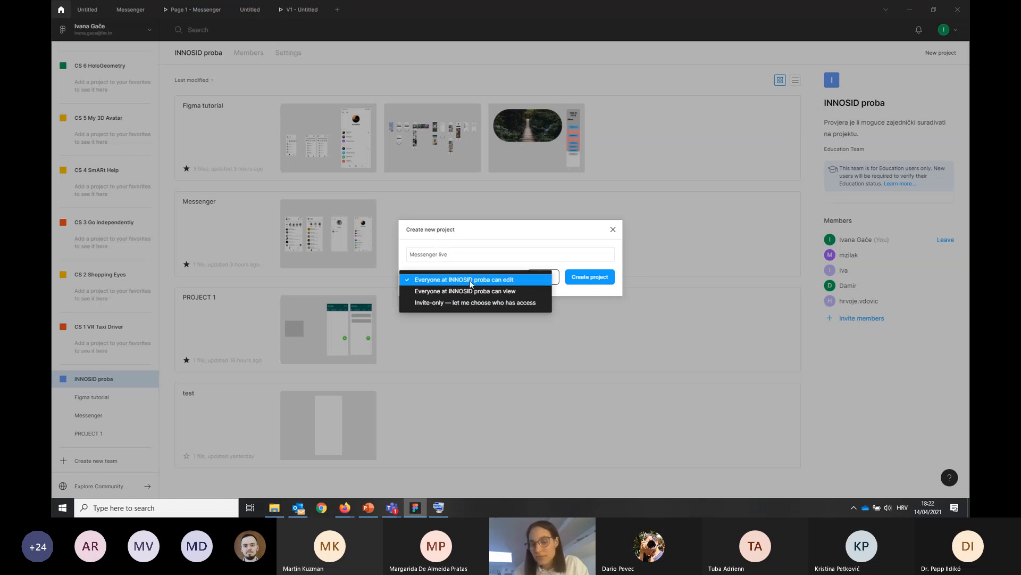
pyautogui.click(470, 281)
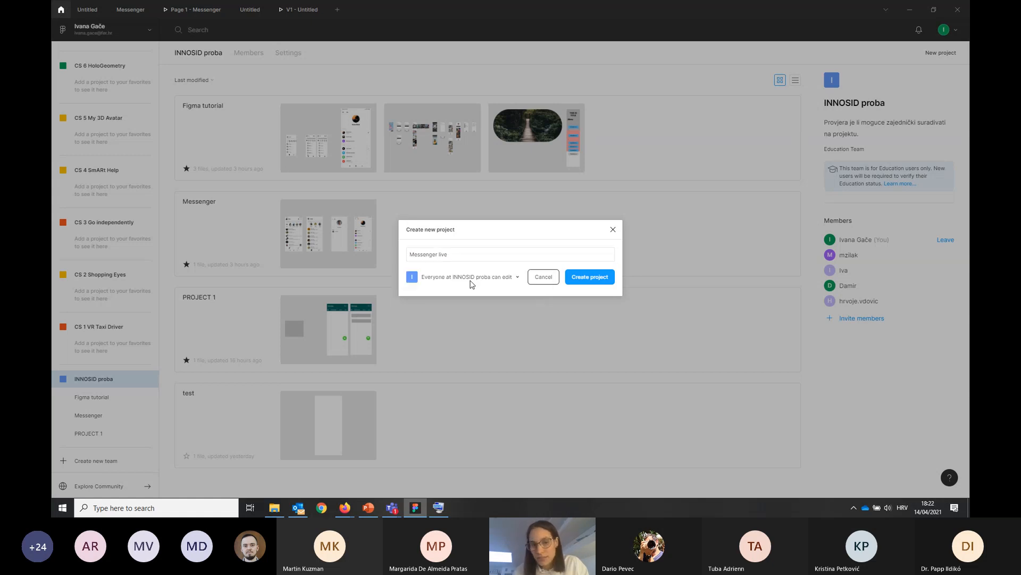
pyautogui.click(590, 280)
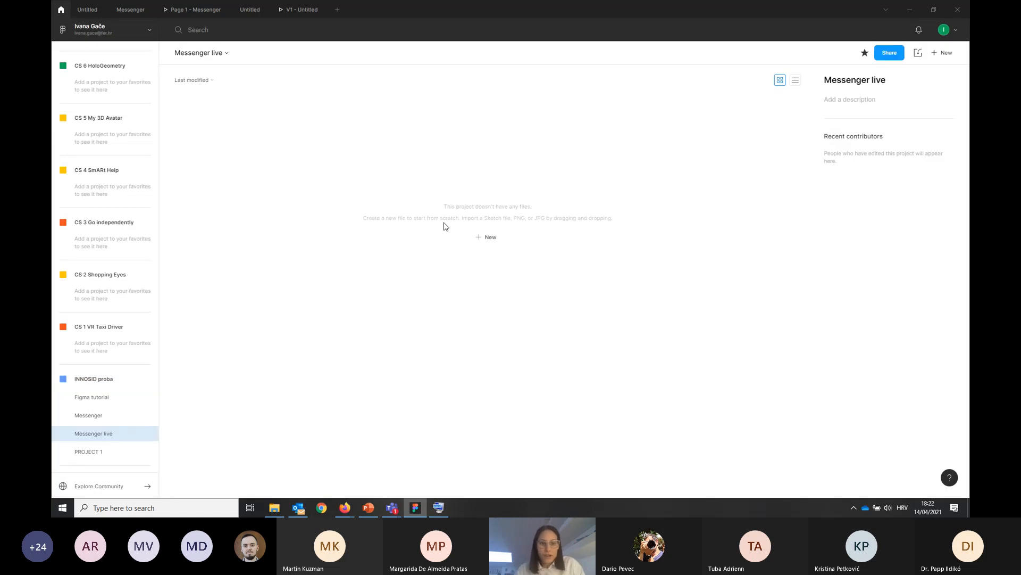
pyautogui.click(487, 237)
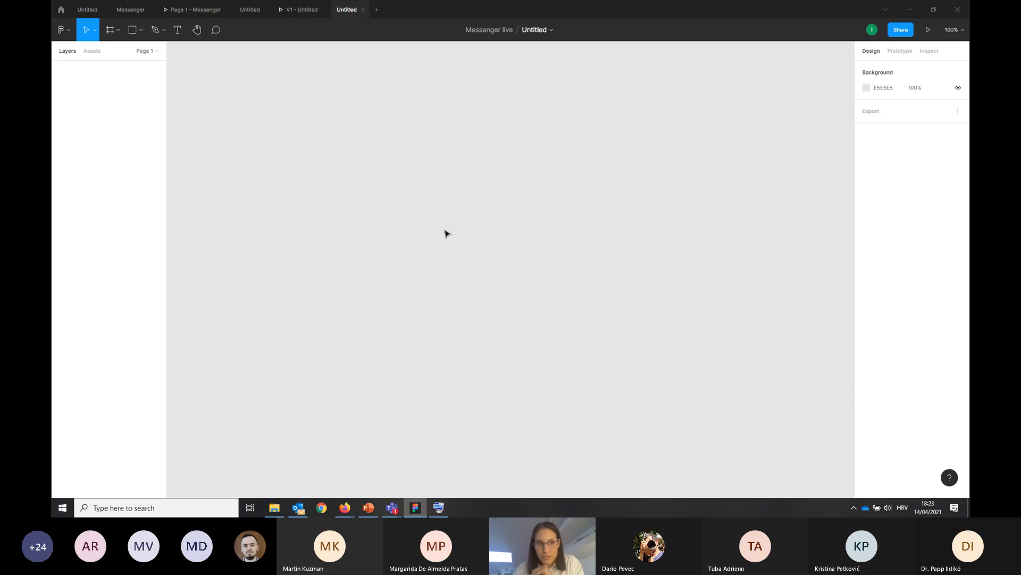
# Browse the community plugins and look through the list, including Iconify and Feather Icons
pyautogui.click(68, 30)
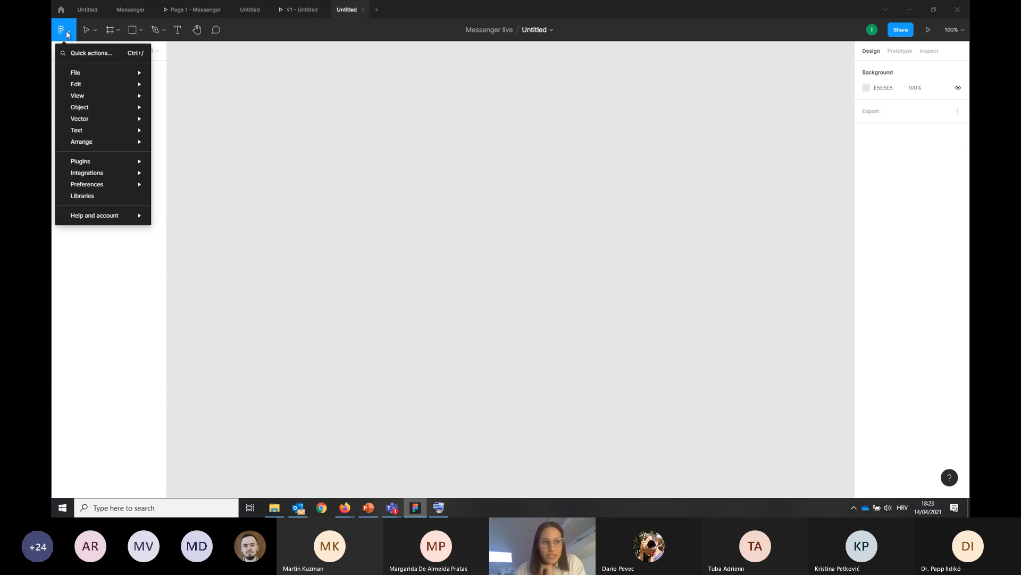
pyautogui.moveTo(82, 110)
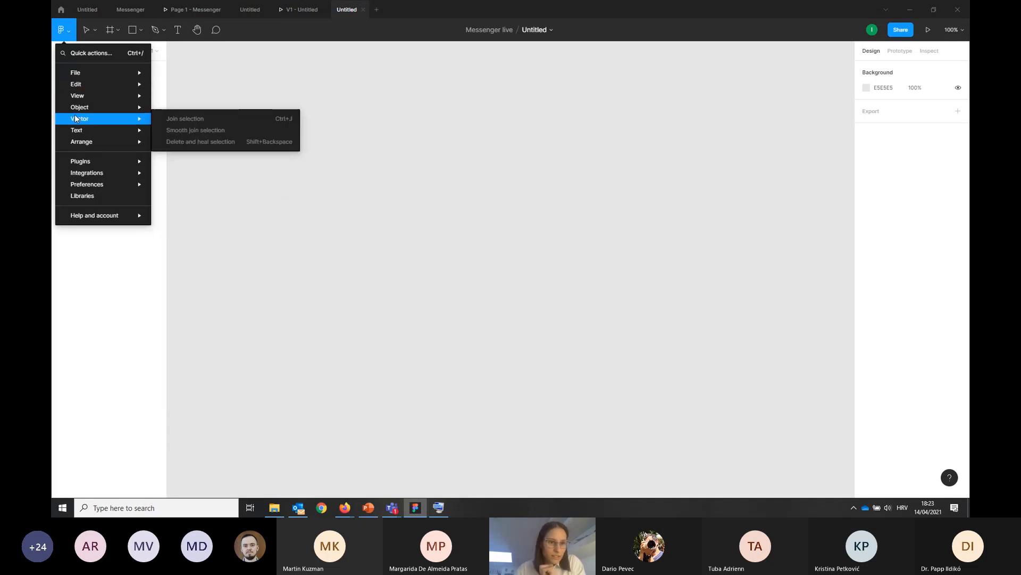
pyautogui.moveTo(99, 70)
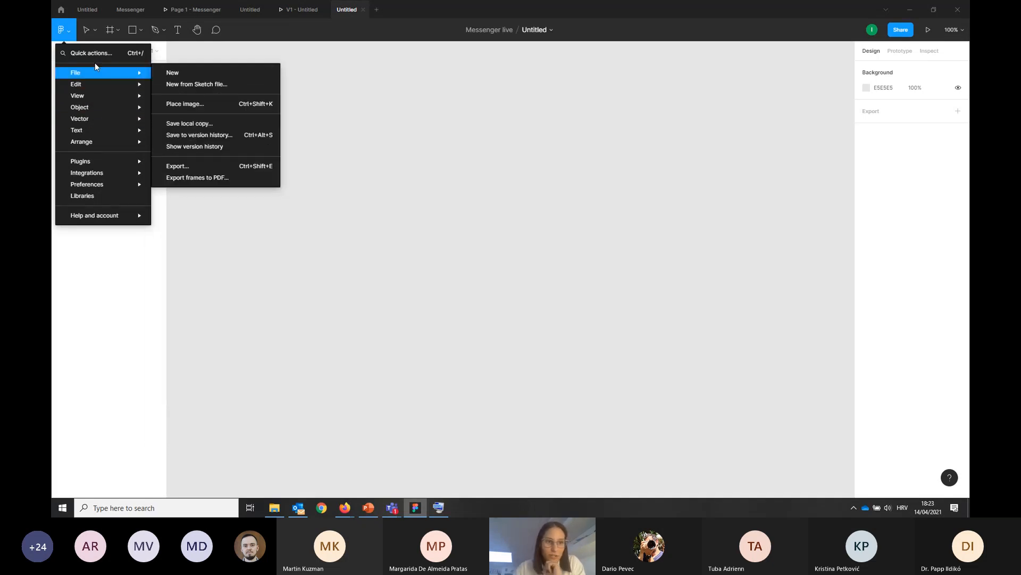
pyautogui.moveTo(107, 163)
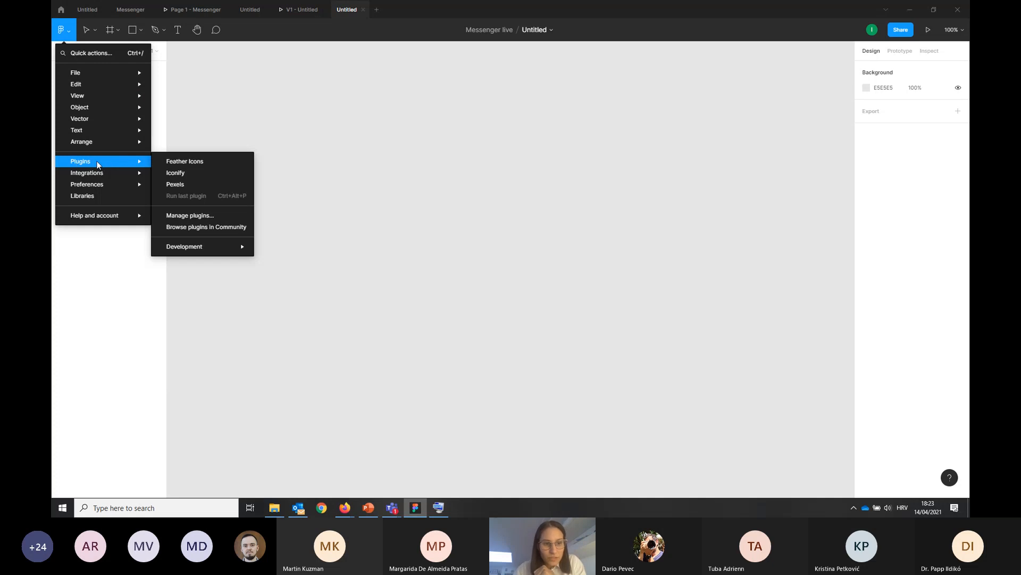
pyautogui.click(185, 231)
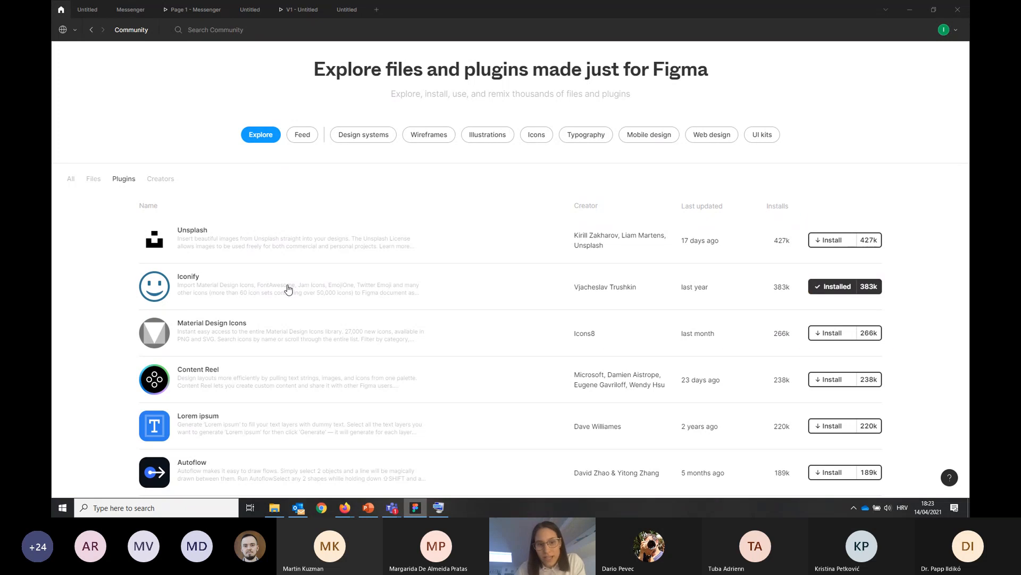
pyautogui.scroll(-8, 290, 293)
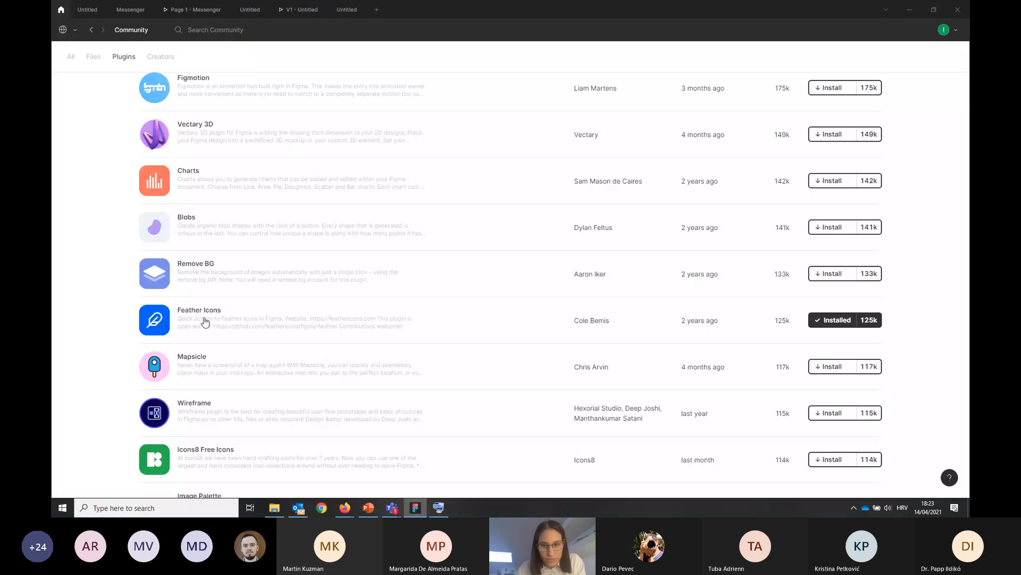
pyautogui.scroll(8, 244, 303)
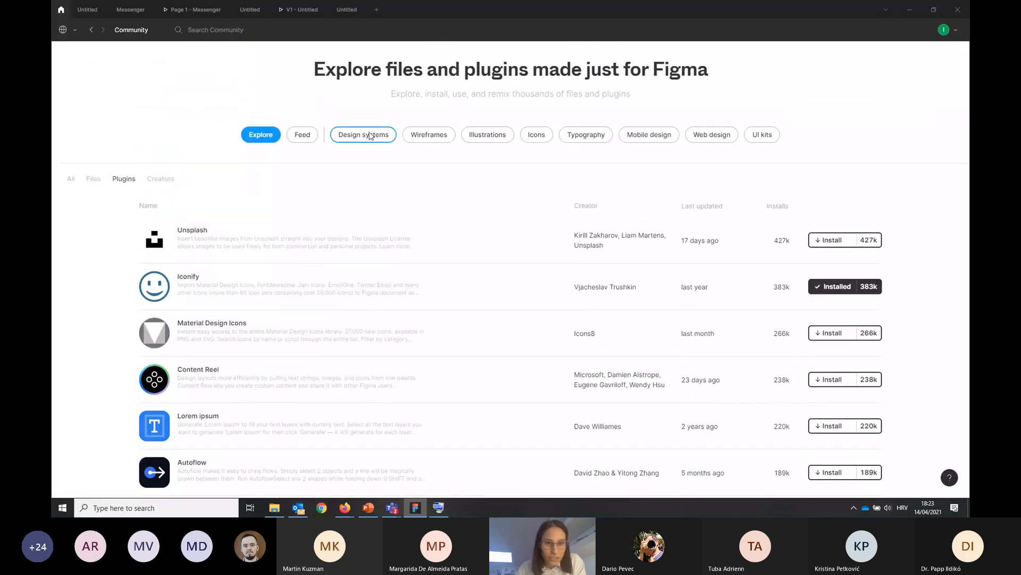
# Search the community plugins for "pexe" to find the Pexels plugin
pyautogui.click(221, 27)
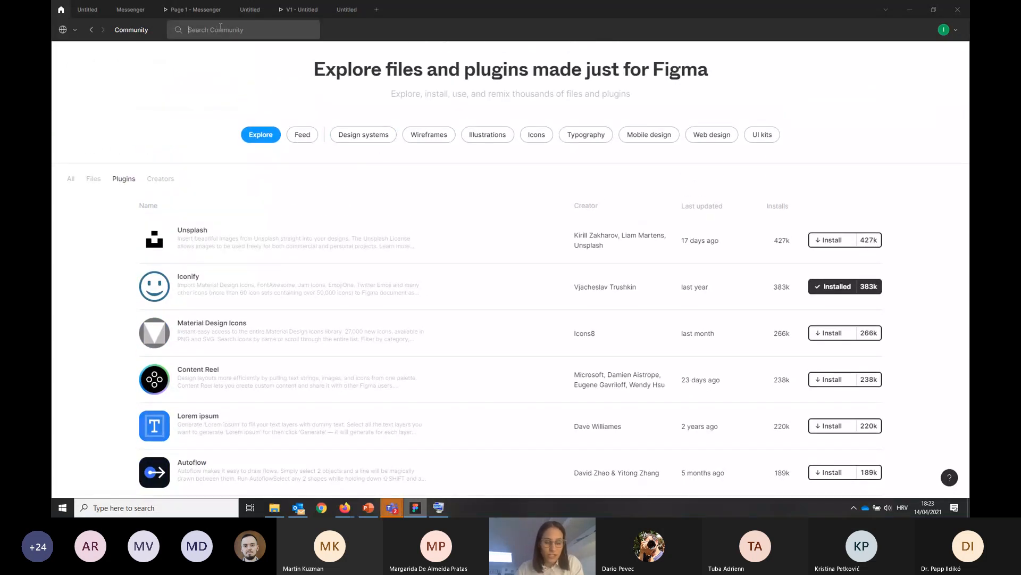
pyautogui.write('pex')
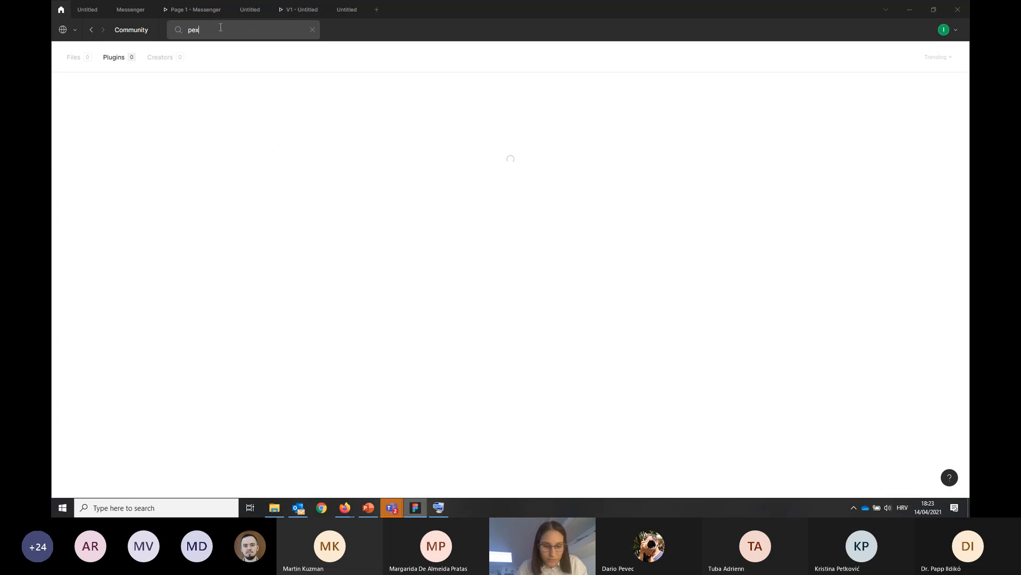
pyautogui.write('e')
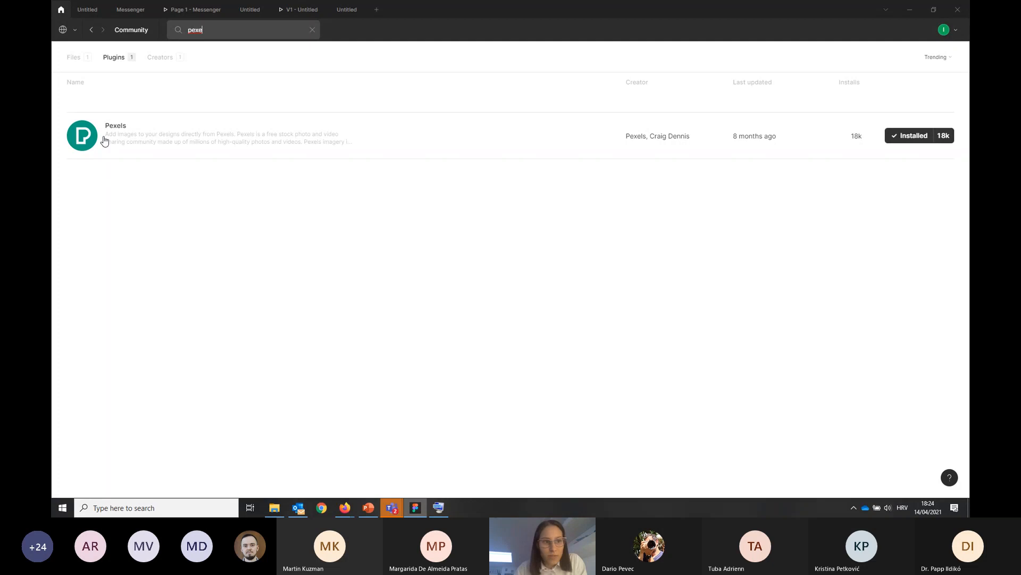
# Leave the community page, return to the untitled file of the Messenger live project and look at the Move and Scale tools
pyautogui.click(63, 31)
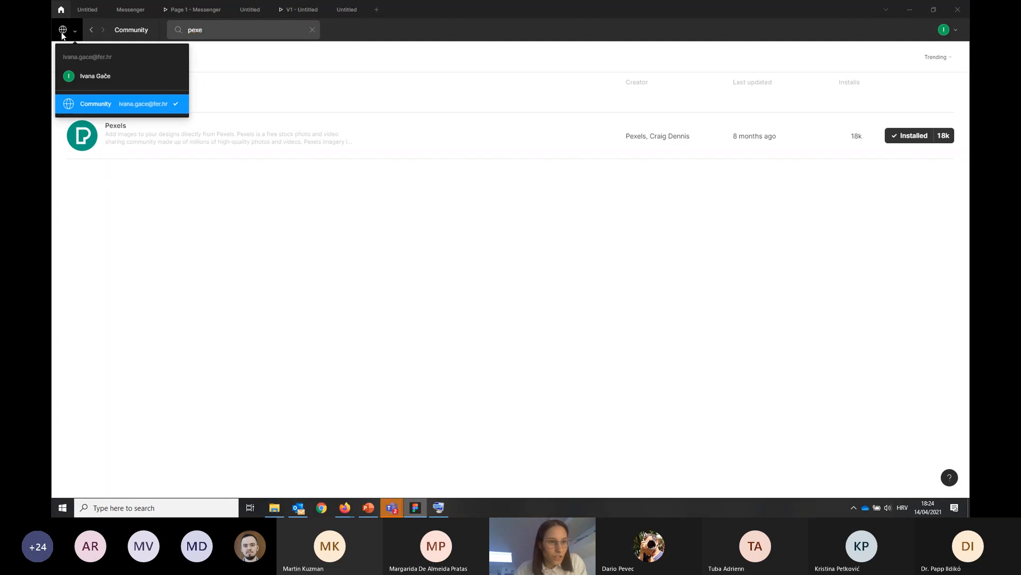
pyautogui.click(75, 74)
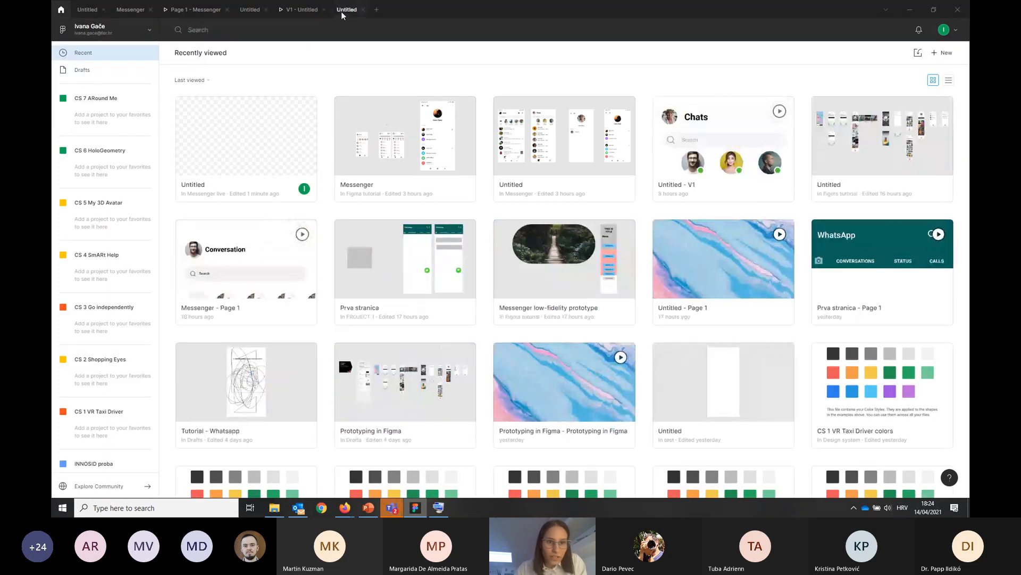
pyautogui.click(341, 13)
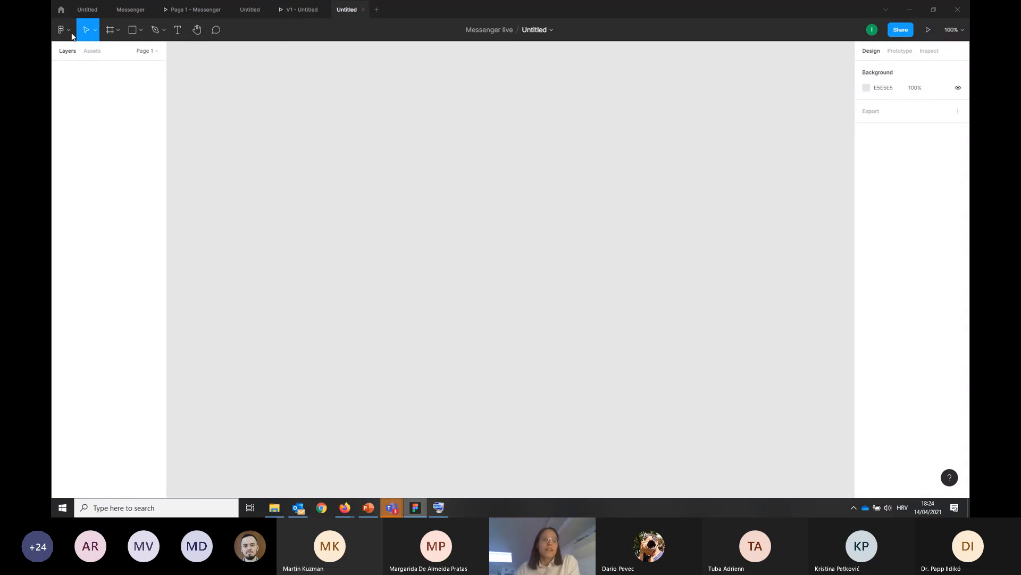
pyautogui.click(94, 30)
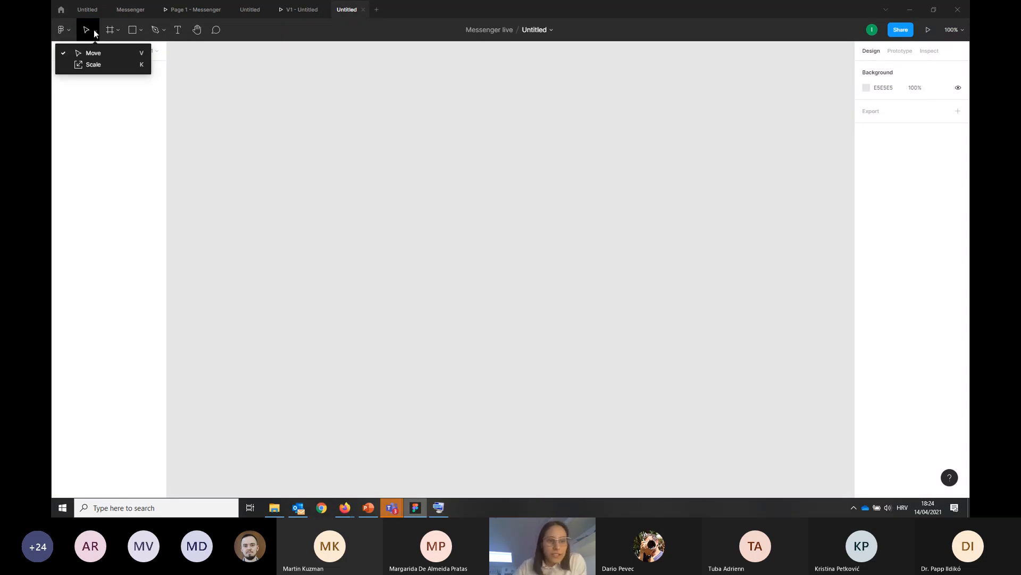
pyautogui.click(93, 30)
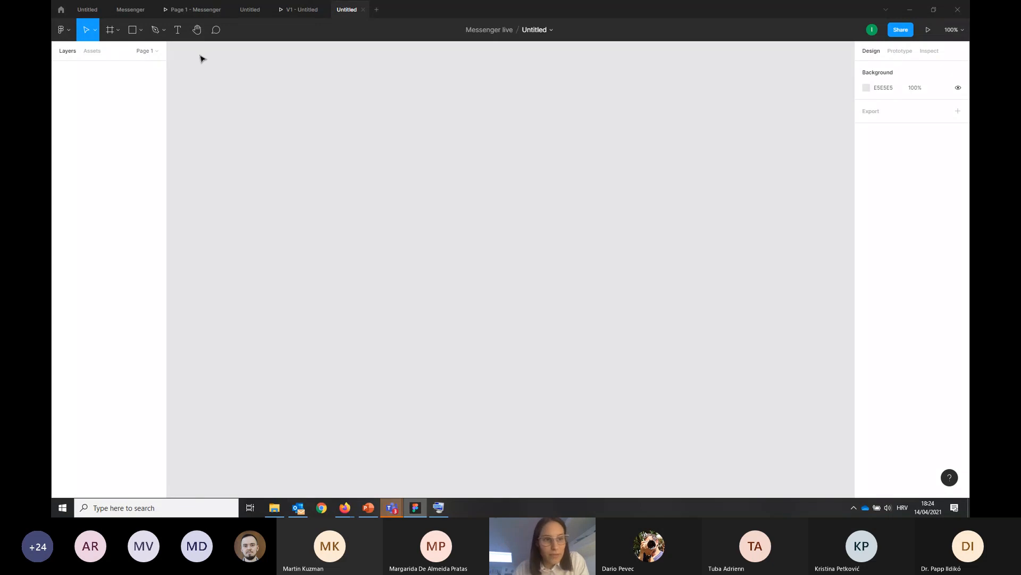
# Draw a rectangle of about 382 × 240 on the canvas and move it to about X -417, Y -295
pyautogui.click(133, 30)
pyautogui.moveTo(264, 94); pyautogui.dragTo(446, 209)
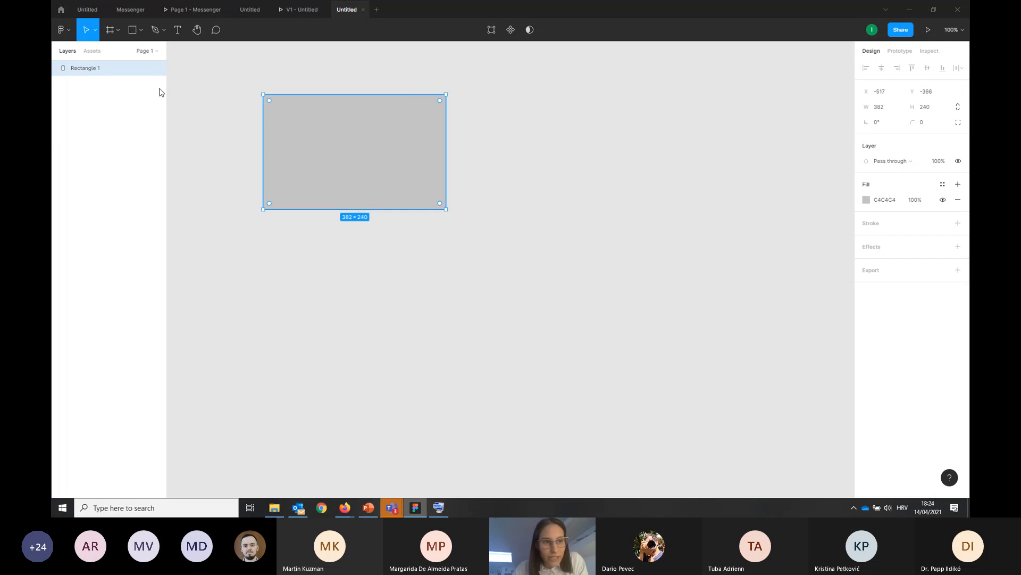
pyautogui.moveTo(370, 135); pyautogui.dragTo(420, 170)
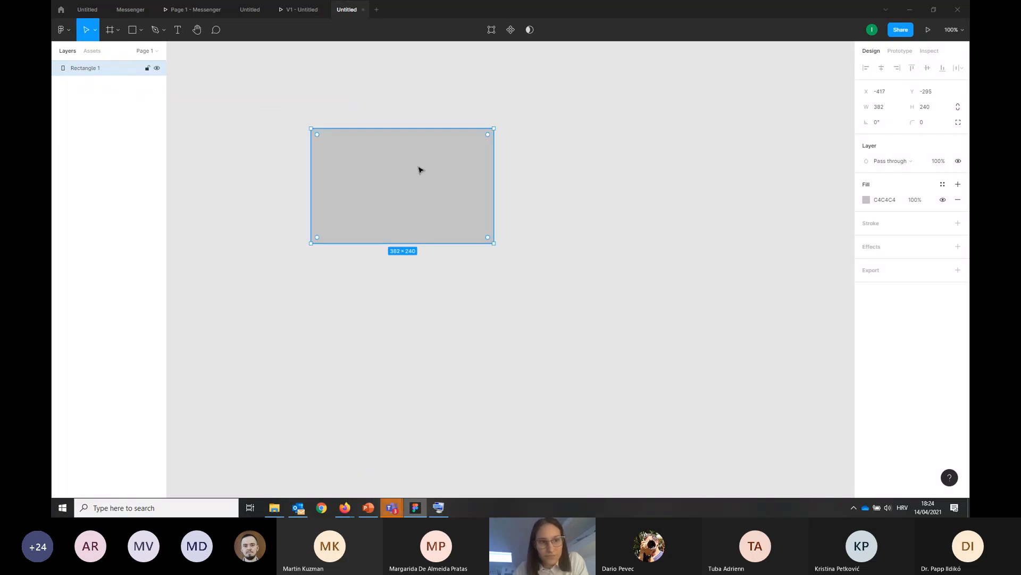
# Bring up the On-Screen Keyboard and move it clear of the canvas
pyautogui.click(440, 508)
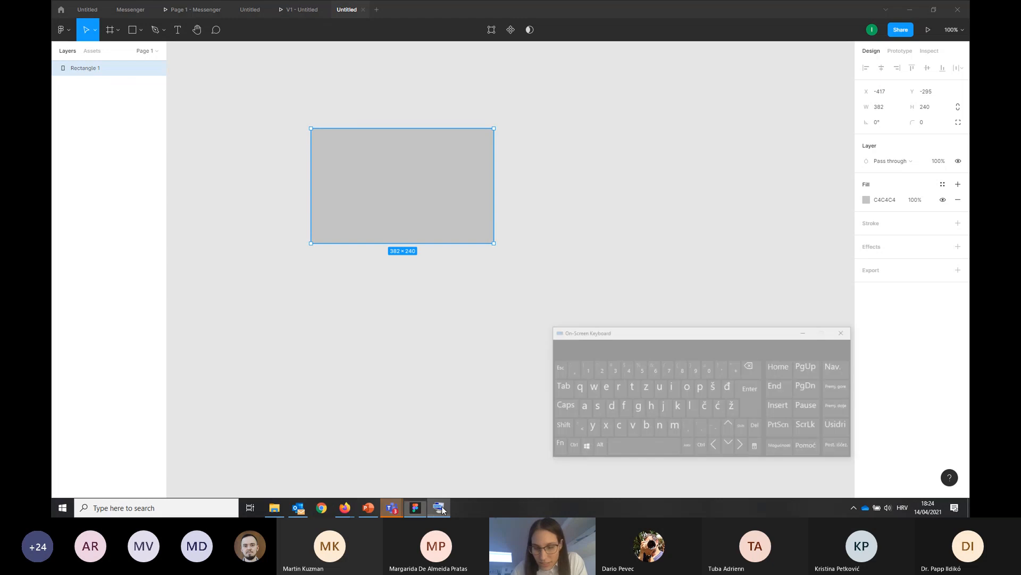
pyautogui.moveTo(591, 302); pyautogui.dragTo(899, 327)
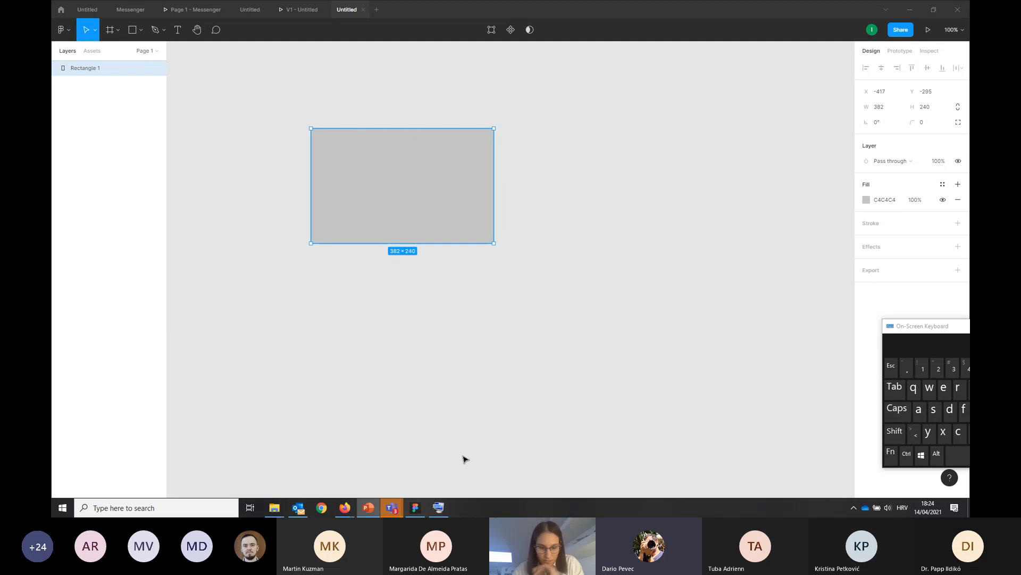
# Switch to the Microsoft Teams meeting, hide the participants list and check the meeting chat for replies
pyautogui.hotkey('alt', 'Tab')
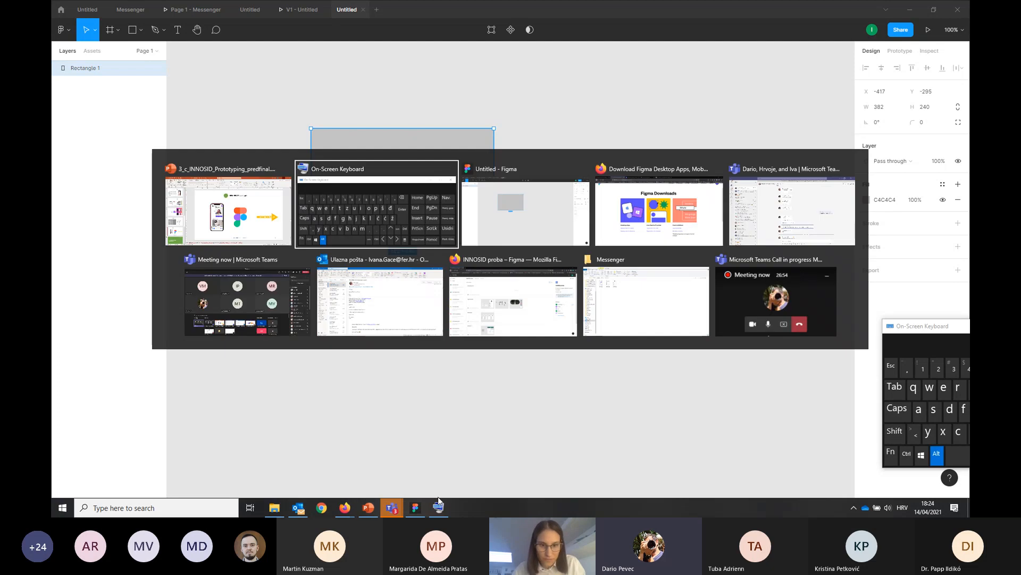
pyautogui.press('Tab')
pyautogui.click(207, 288)
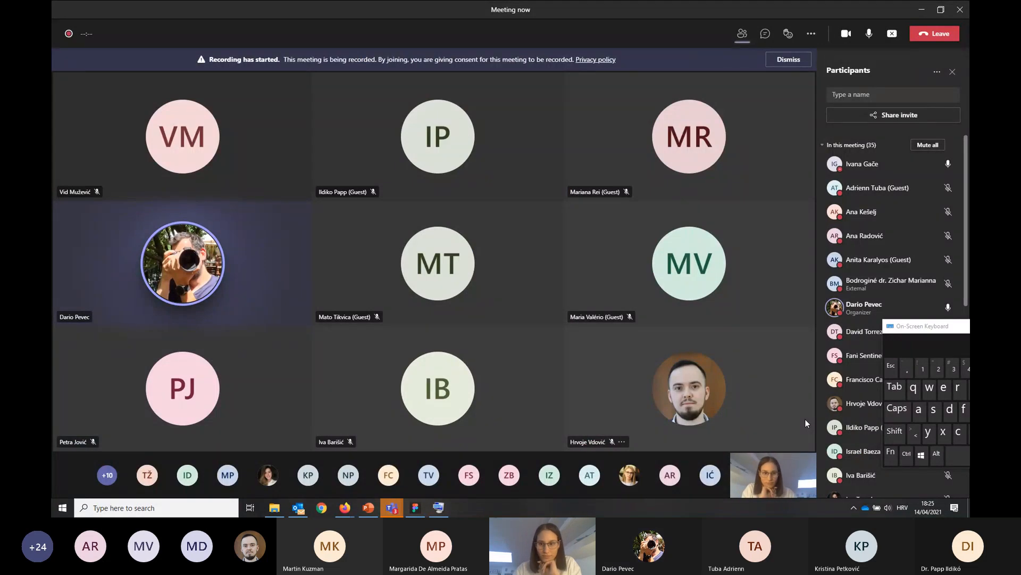
pyautogui.click(743, 35)
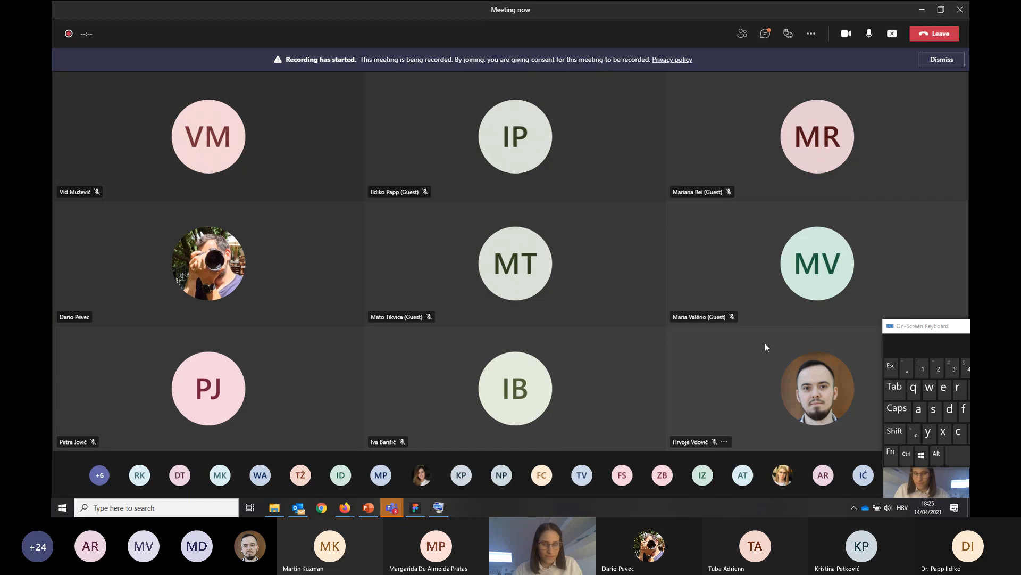
pyautogui.click(765, 33)
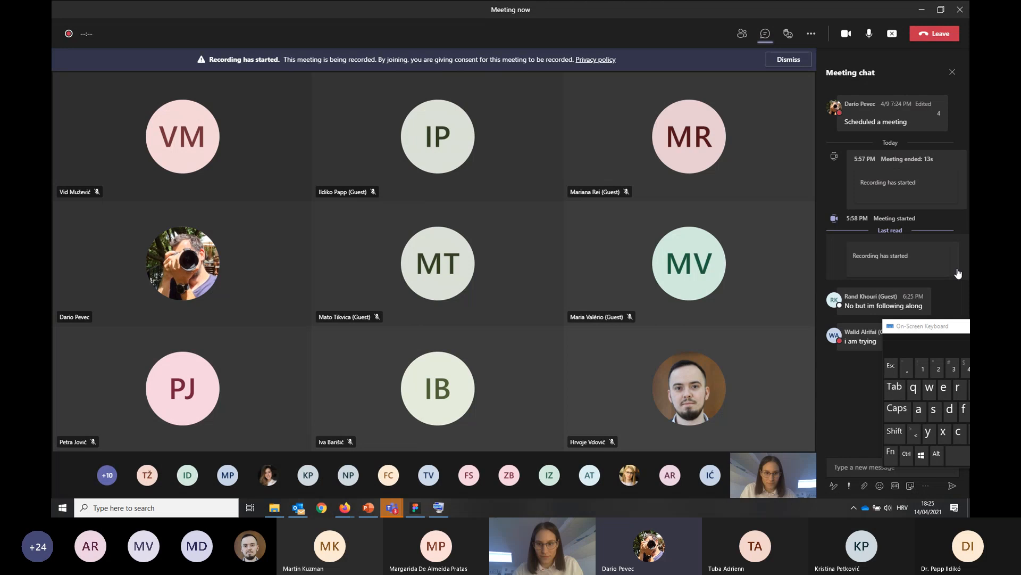
pyautogui.moveTo(897, 327); pyautogui.dragTo(912, 311)
pyautogui.click(765, 33)
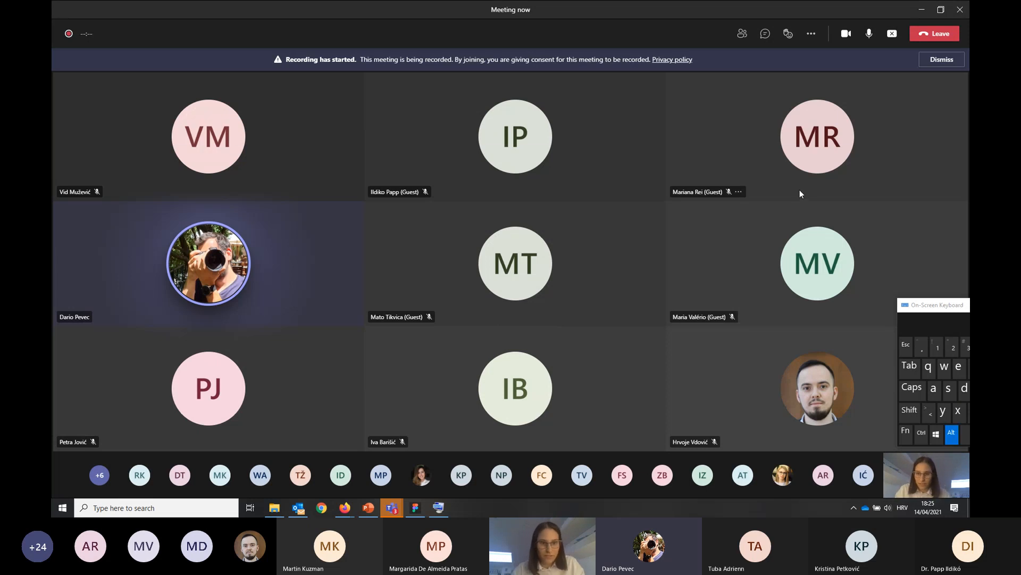
# Switch from the Teams meeting back to the untitled design file in the Figma desktop app
pyautogui.hotkey('alt', 'Tab')
pyautogui.press('Tab')
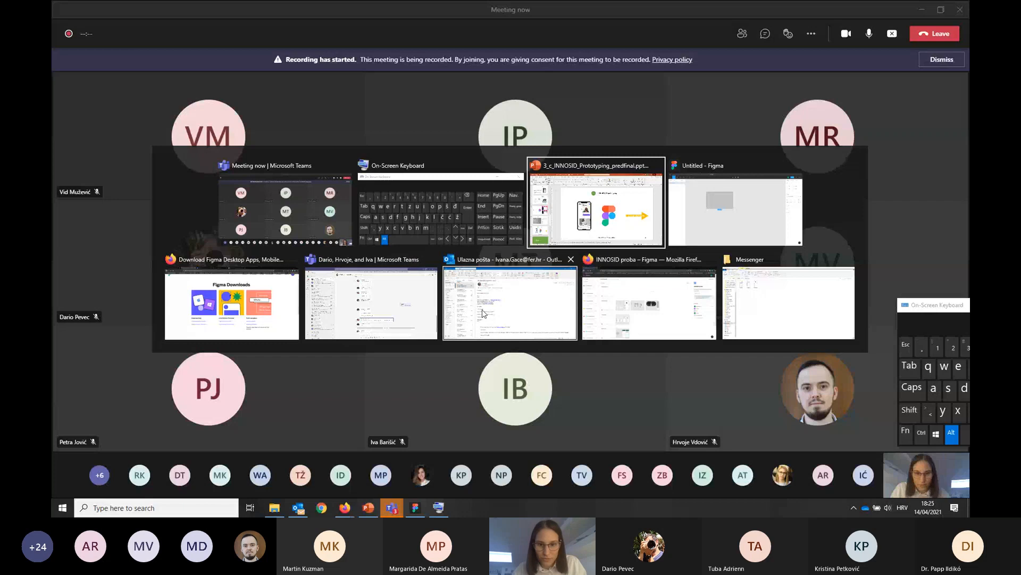
pyautogui.click(669, 308)
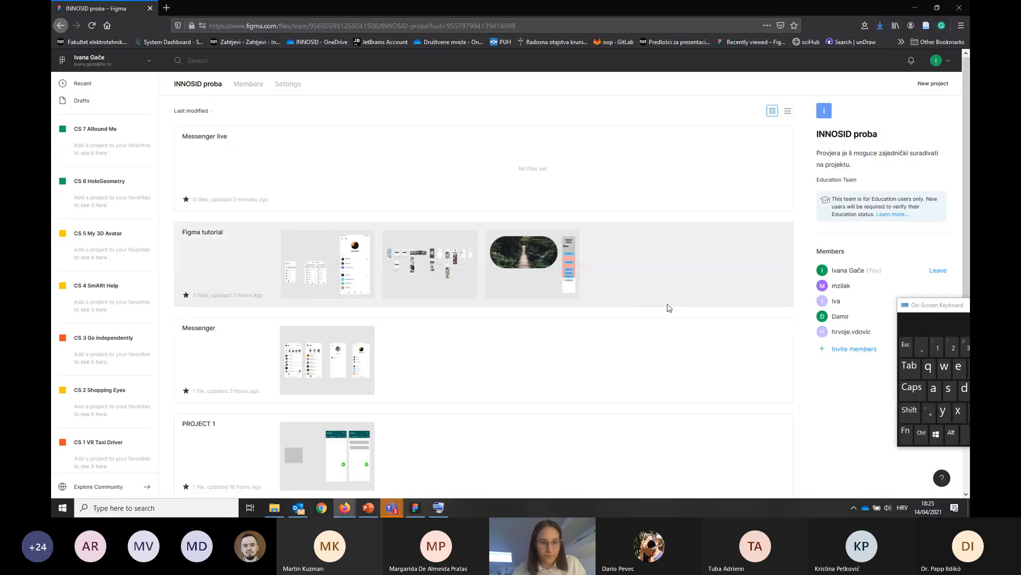
pyautogui.hotkey('alt', 'Tab')
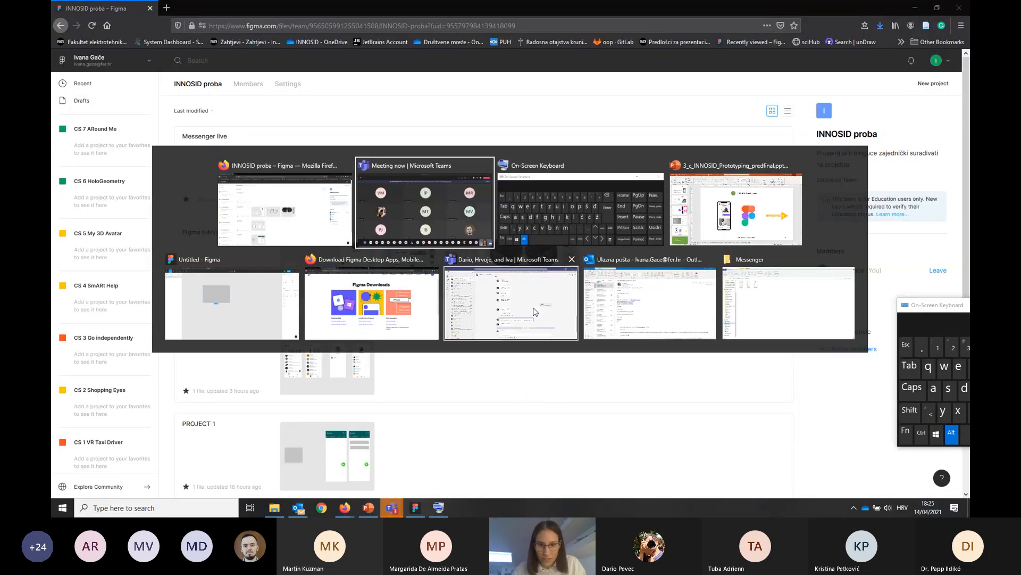
pyautogui.click(218, 309)
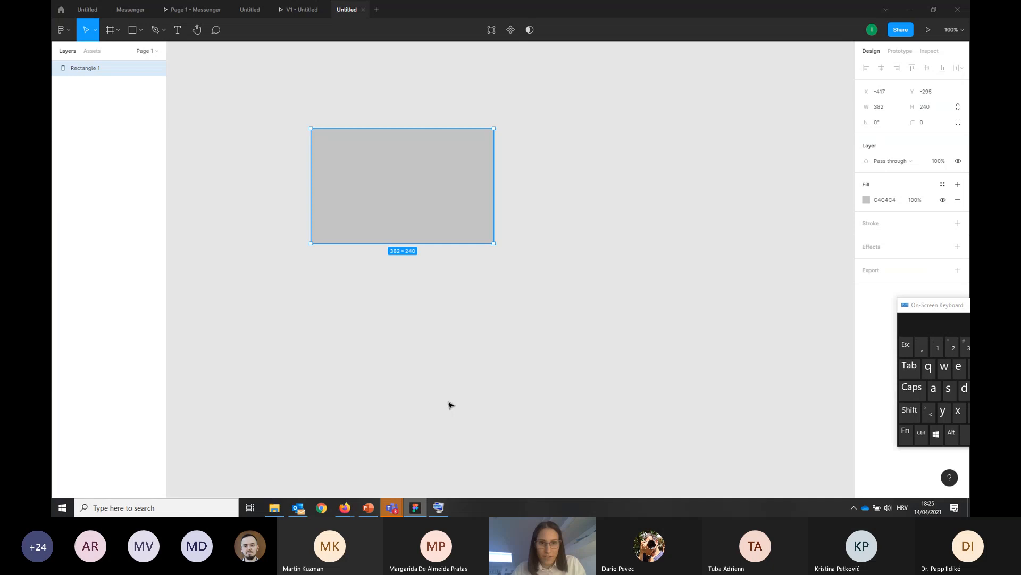
# Move the rectangle to about X -490, Y -303 and reduce it to about 377 × 237 with the Scale tool
pyautogui.click(519, 377)
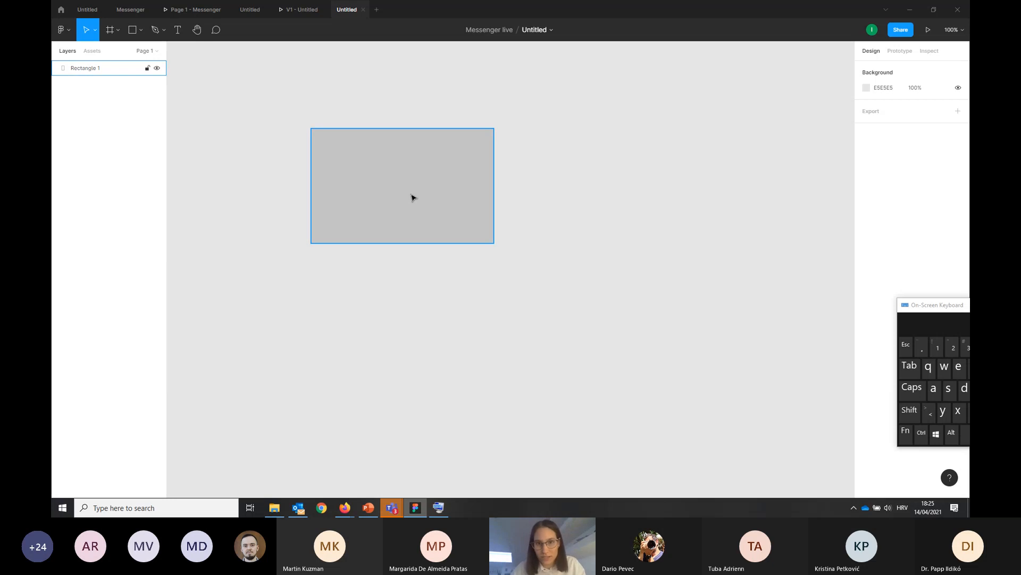
pyautogui.moveTo(414, 198); pyautogui.dragTo(379, 194)
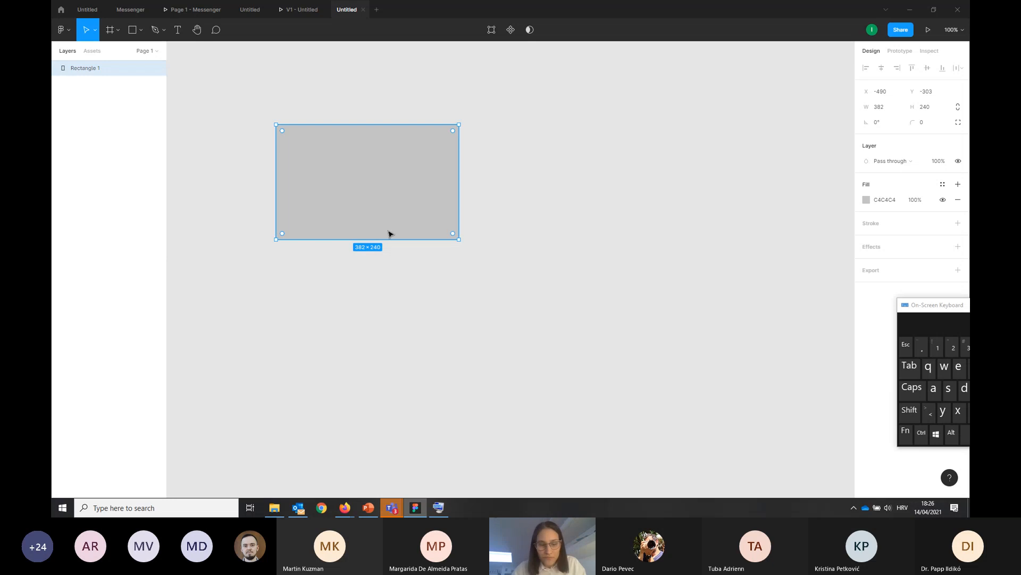
pyautogui.click(95, 31)
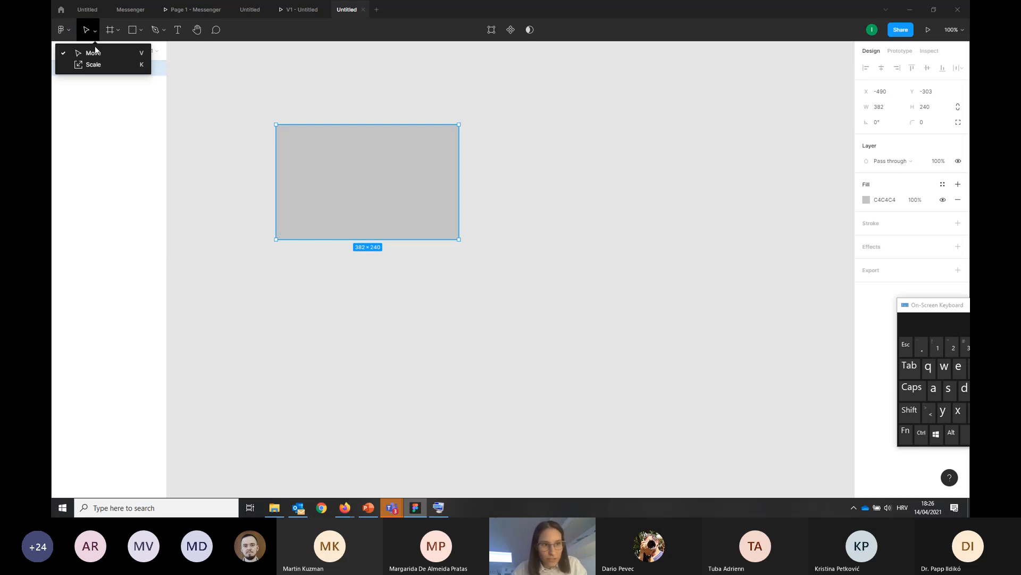
pyautogui.click(94, 64)
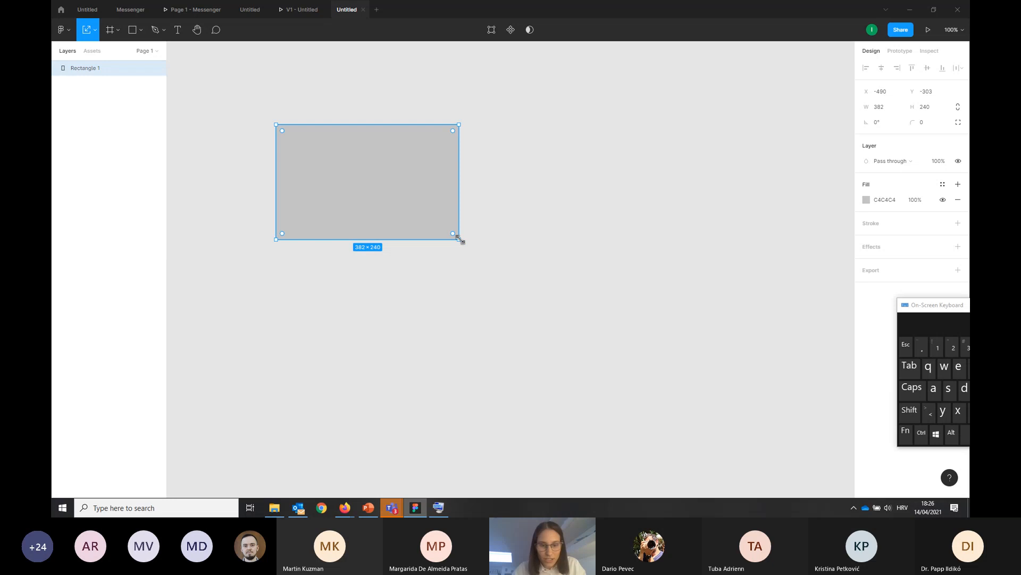
pyautogui.moveTo(459, 239)
pyautogui.mouseDown()
pyautogui.moveTo(520, 291)
pyautogui.moveTo(518, 308)
pyautogui.moveTo(592, 337)
pyautogui.moveTo(442, 230)
pyautogui.moveTo(457, 238)
pyautogui.mouseUp()
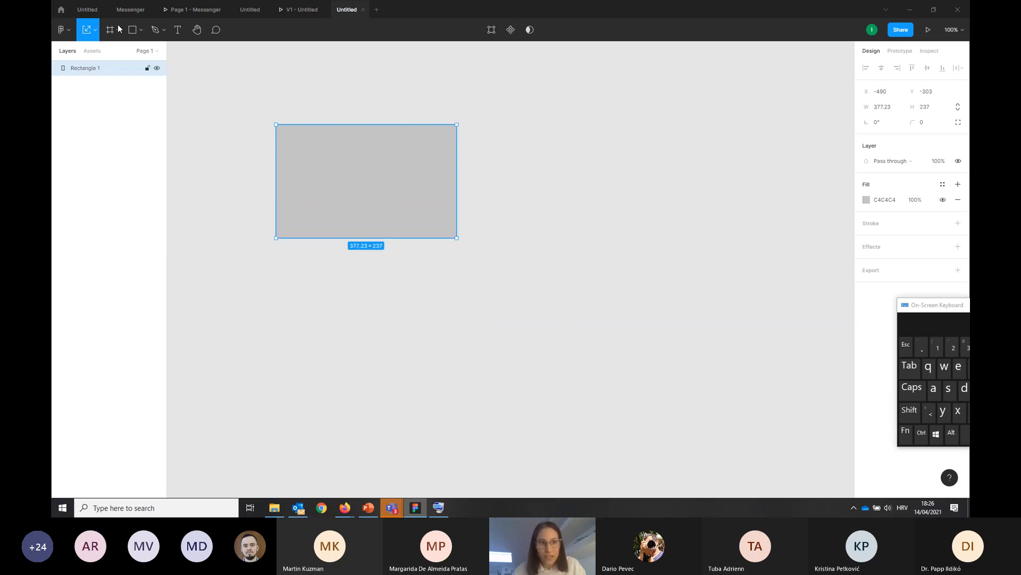
# Resize the rectangle freely to about 470 × 216 with the Move tool, and delete it
pyautogui.click(95, 31)
pyautogui.click(91, 52)
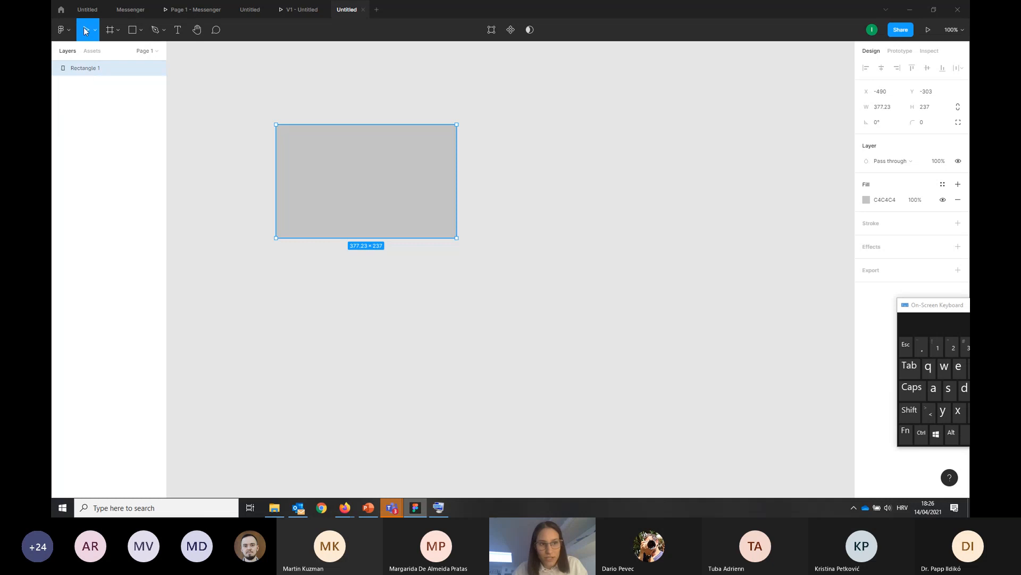
pyautogui.moveTo(457, 239); pyautogui.dragTo(493, 189)
pyautogui.press('ctrl')
pyautogui.moveTo(544, 234); pyautogui.dragTo(501, 229)
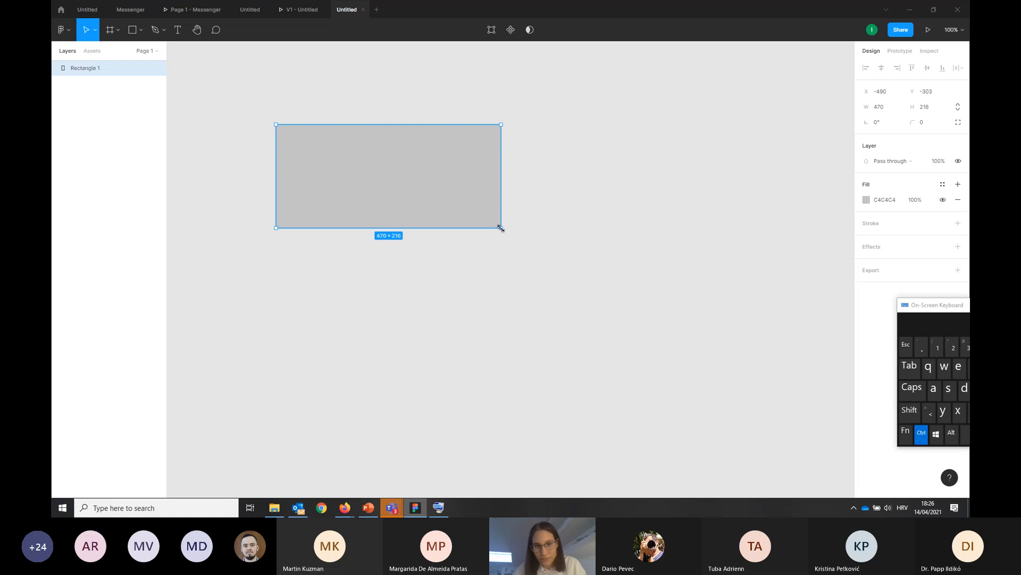
pyautogui.press('Delete')
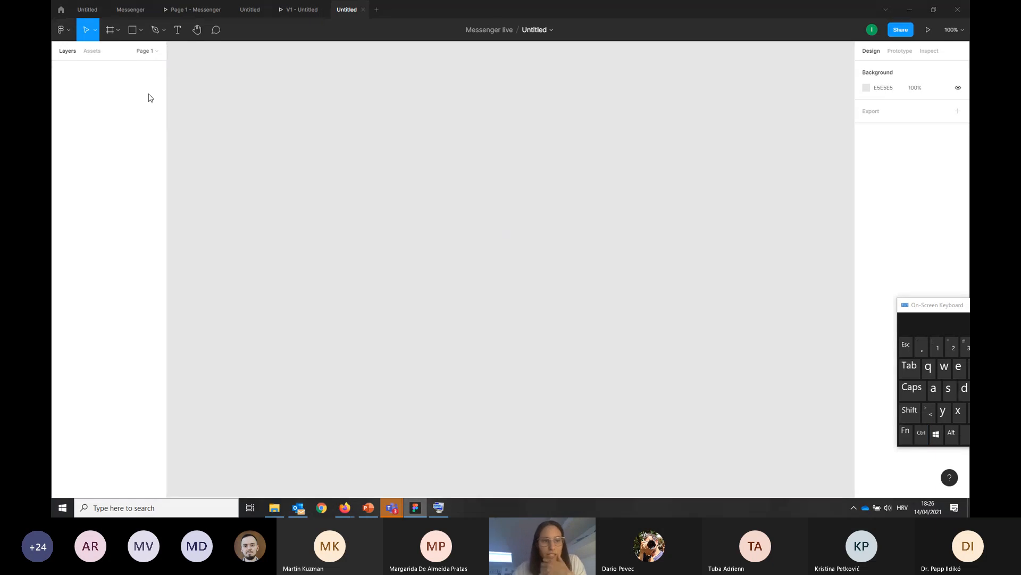
# Draw a portrait frame of about 309 × 510 and a landscape frame of about 902 × 510 beside it
pyautogui.click(117, 30)
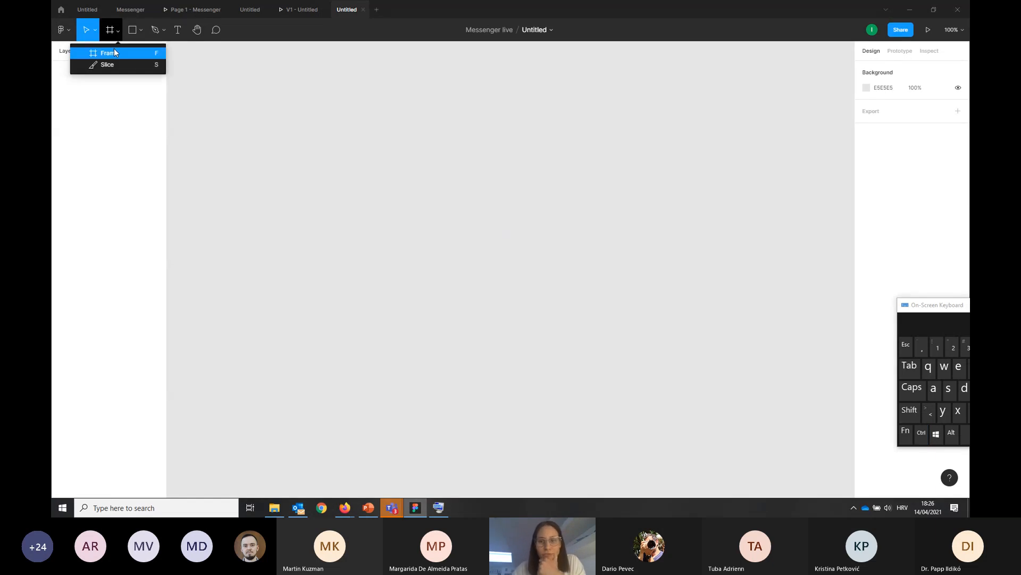
pyautogui.click(114, 50)
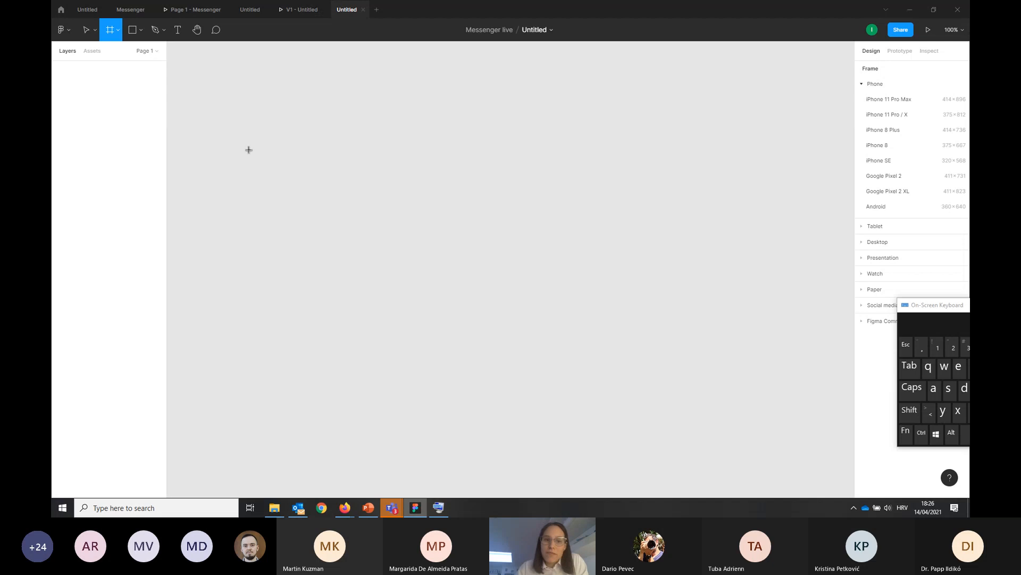
pyautogui.moveTo(237, 103); pyautogui.dragTo(385, 348)
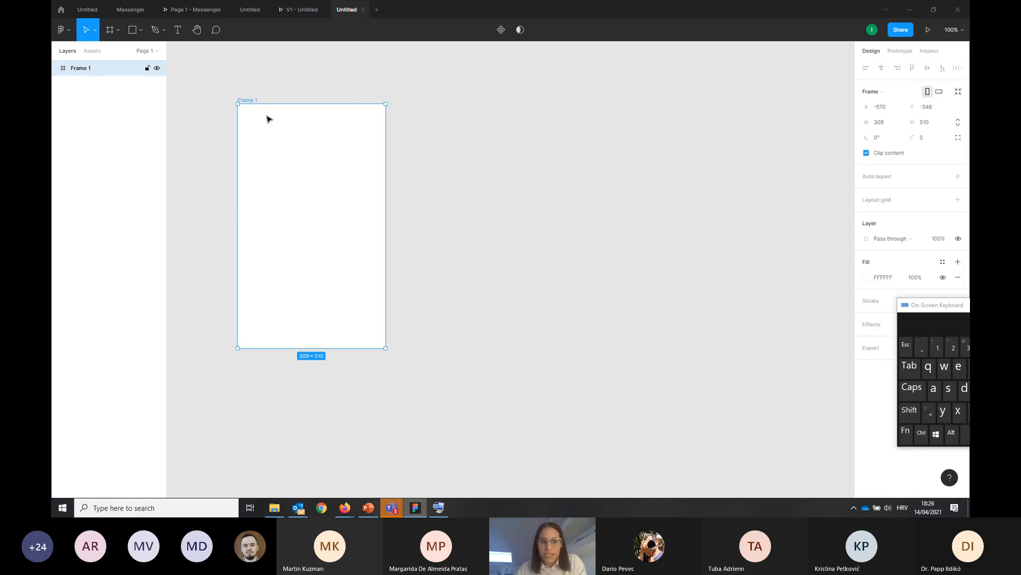
pyautogui.click(109, 32)
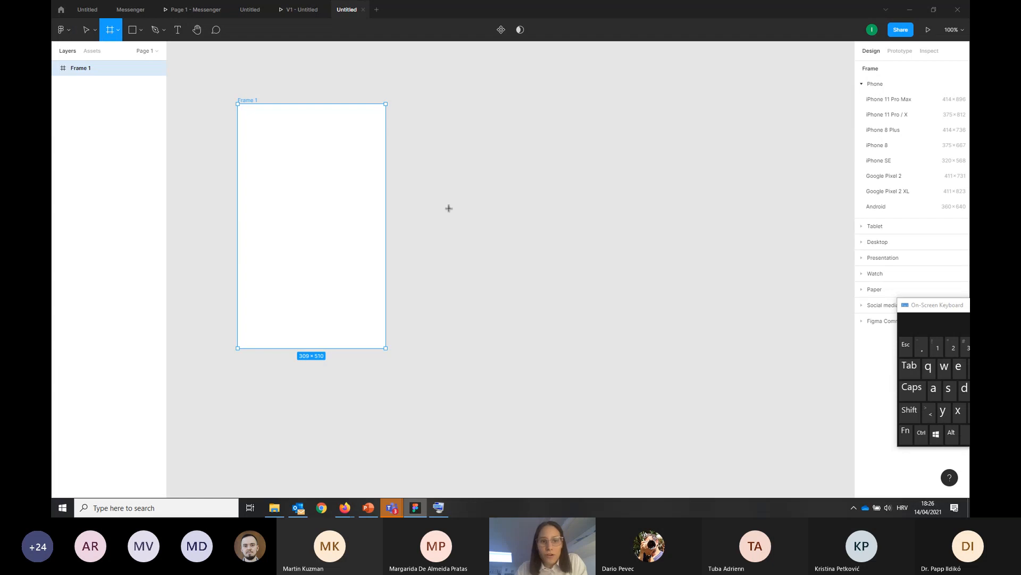
pyautogui.moveTo(403, 105); pyautogui.dragTo(836, 353)
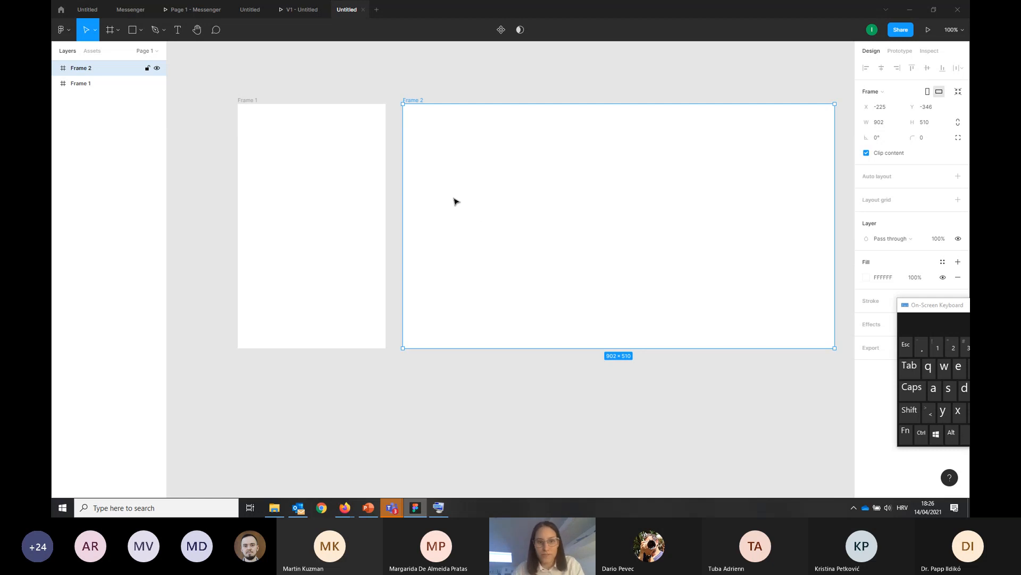
# Delete both the landscape and the portrait frame from the canvas
pyautogui.press('Delete')
pyautogui.click(342, 183)
pyautogui.press('Delete')
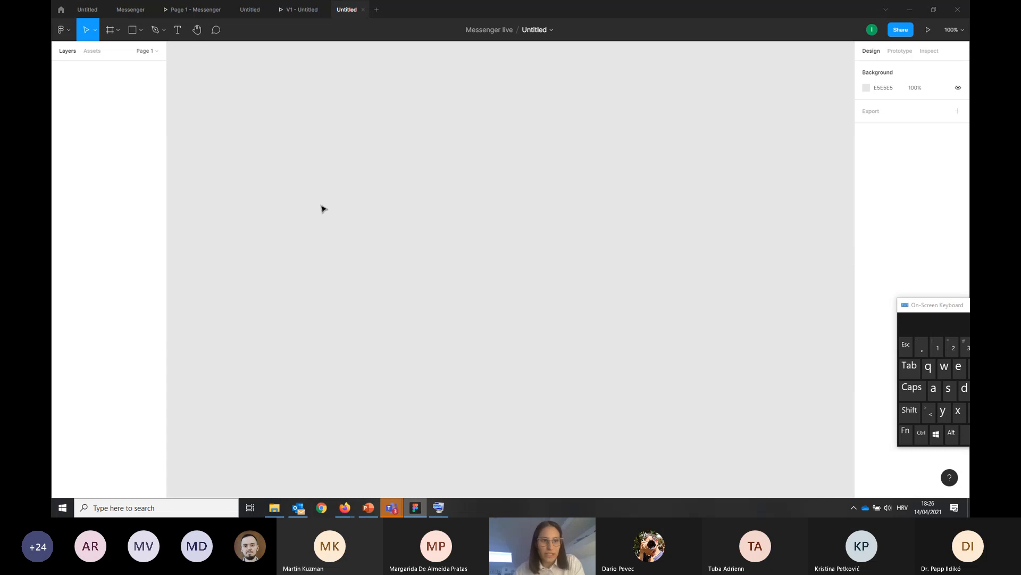
pyautogui.click(140, 32)
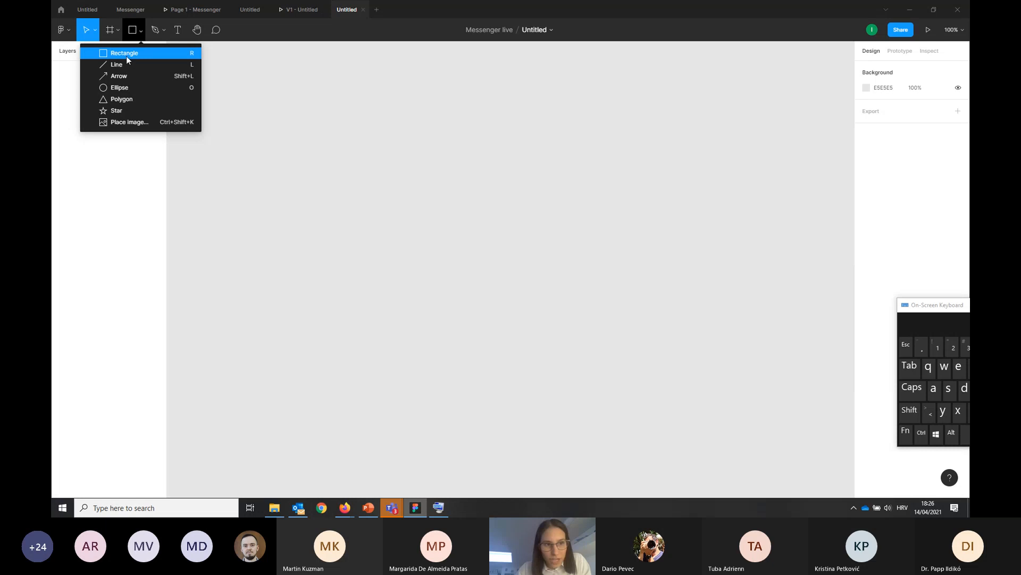
pyautogui.click(142, 33)
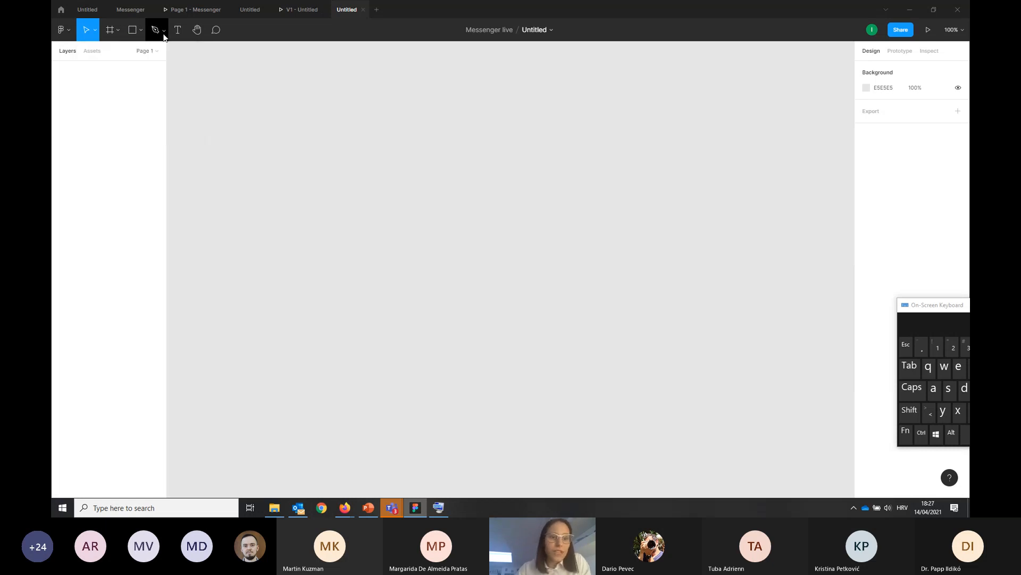
# Draw a closed triangle of about 199 × 170 with the Pen tool, and delete it
pyautogui.click(165, 30)
pyautogui.click(155, 52)
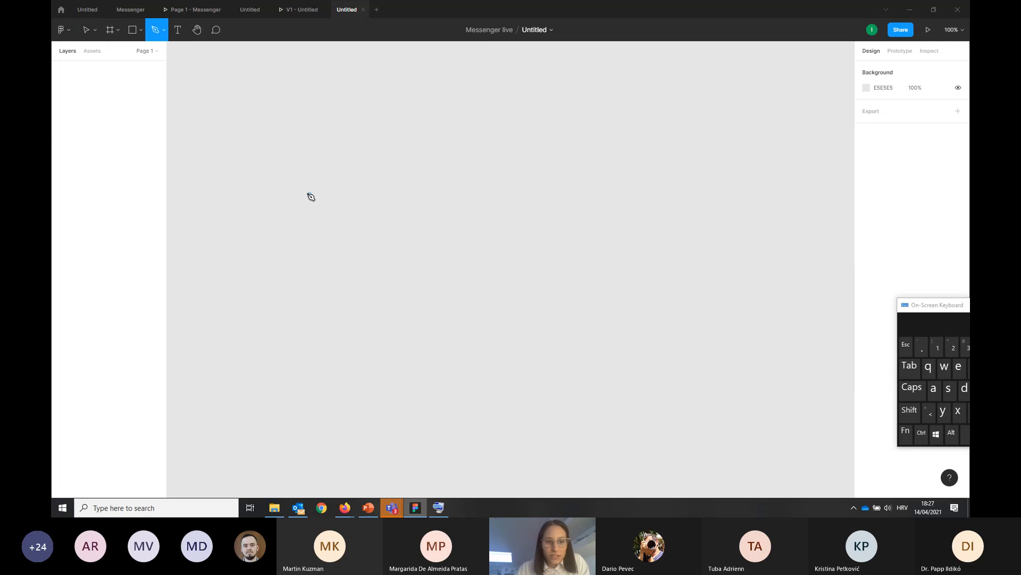
pyautogui.click(302, 191)
pyautogui.press('Escape')
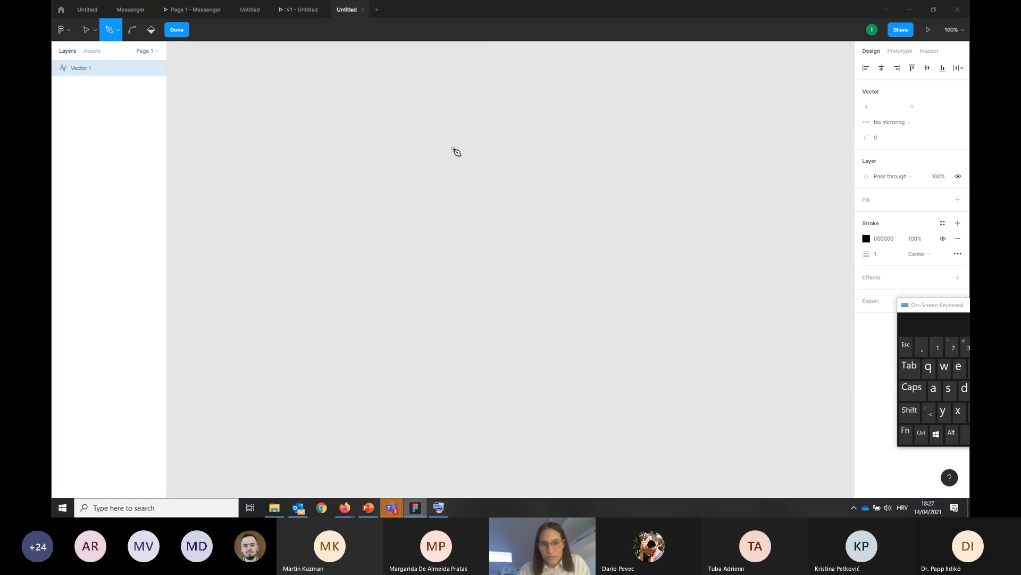
pyautogui.click(453, 148)
pyautogui.click(441, 230)
pyautogui.click(536, 216)
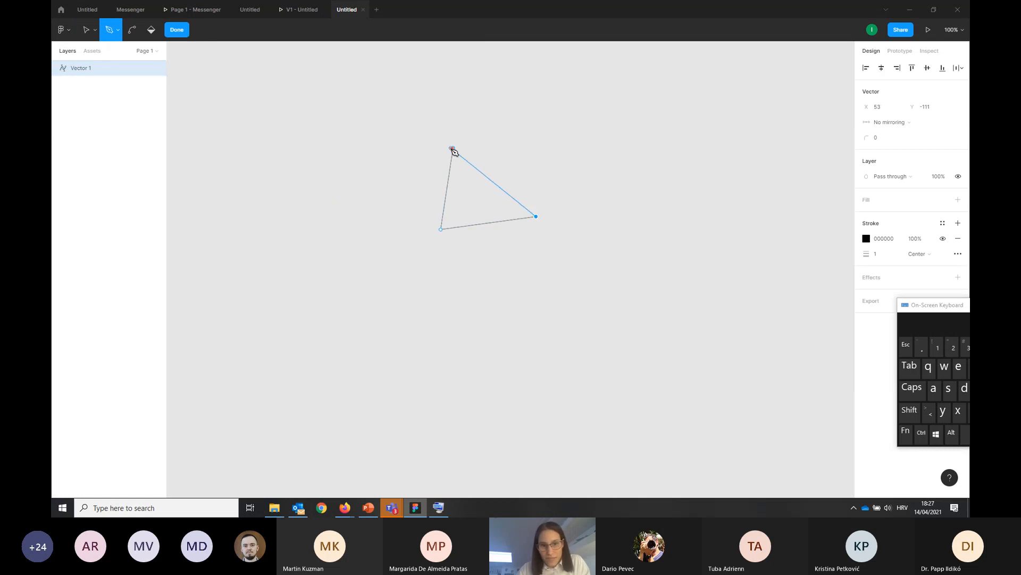
pyautogui.click(454, 149)
pyautogui.press('Escape')
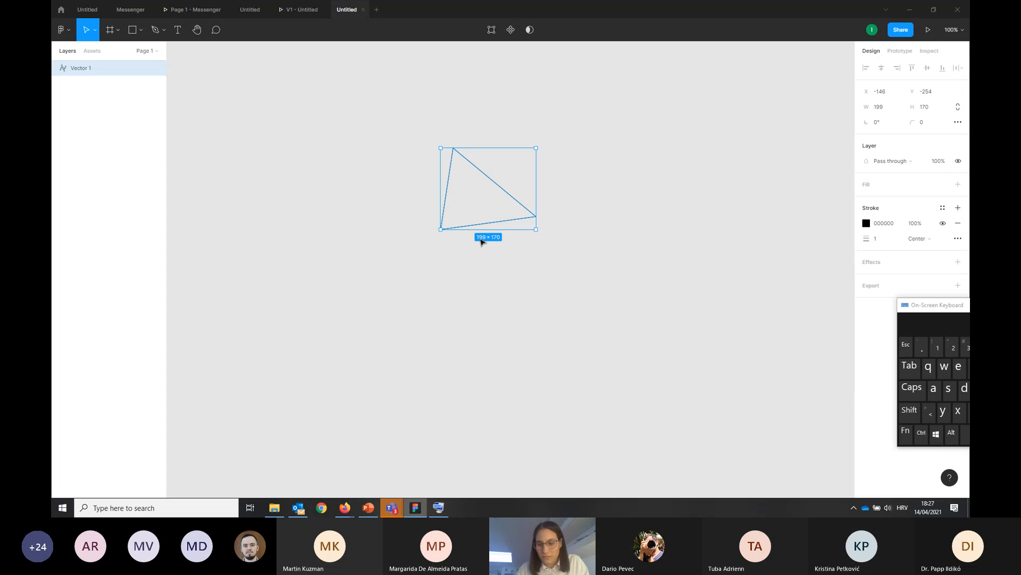
pyautogui.press('Delete')
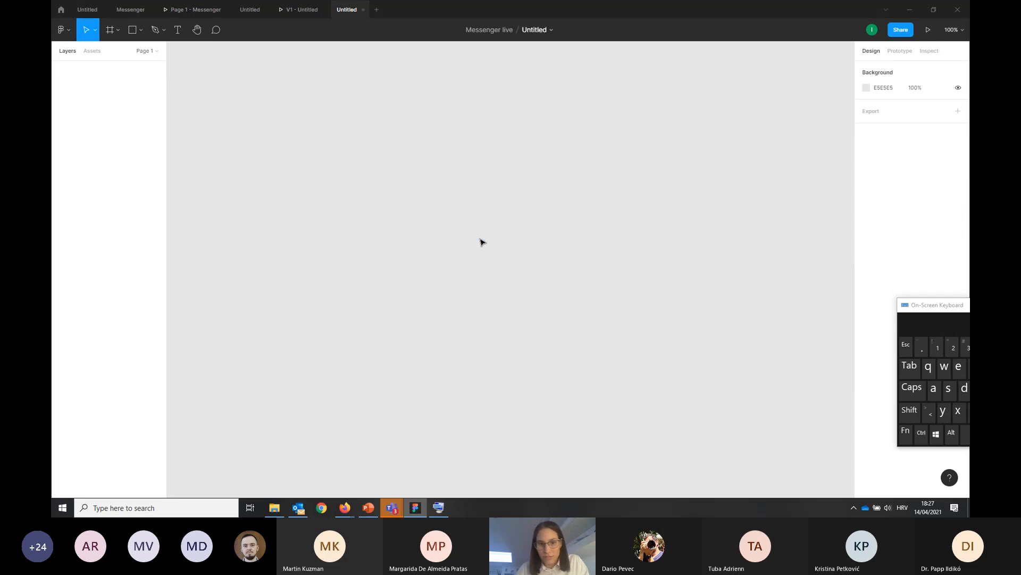
# Add a text box of about 656 × 115 with random filler text, and delete it
pyautogui.click(181, 29)
pyautogui.moveTo(248, 107); pyautogui.dragTo(563, 162)
pyautogui.write('dsfsdfhsdfhsdhfsdhfj')
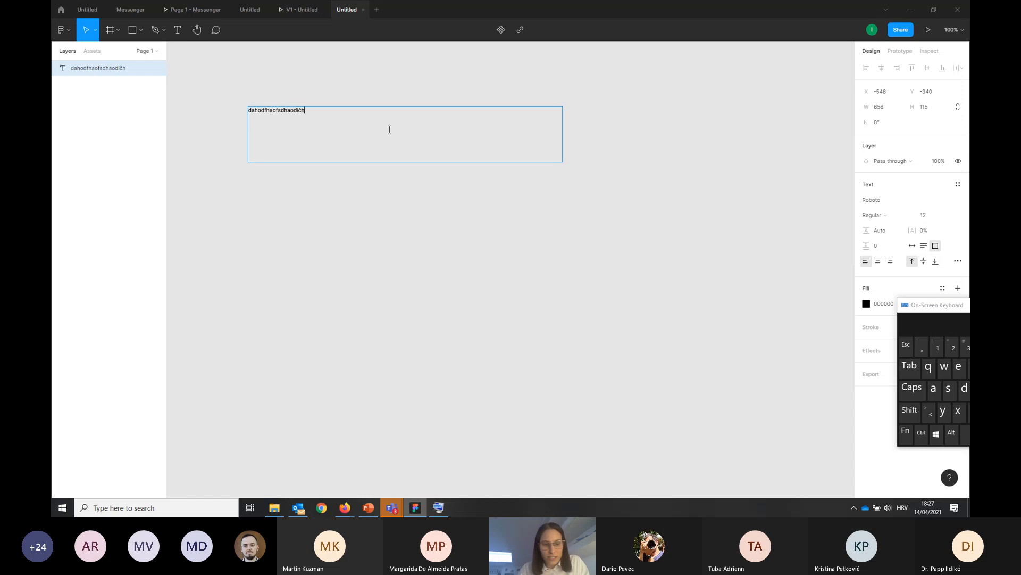
pyautogui.press('Escape')
pyautogui.press('Delete')
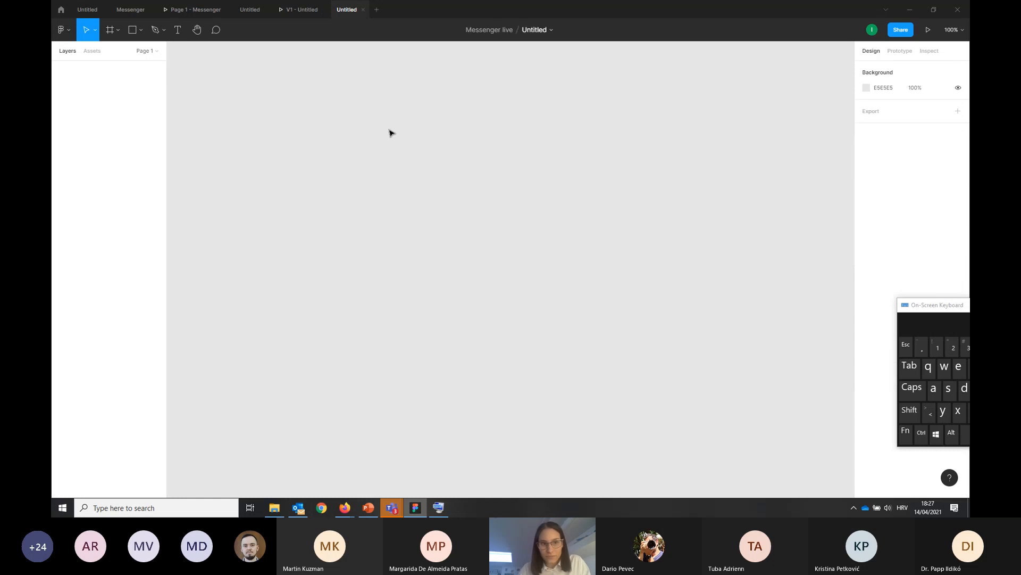
# Draw a nearly square rectangle of about 251 × 259 and a tall one of about 187 × 499 beside it
pyautogui.click(196, 30)
pyautogui.click(134, 29)
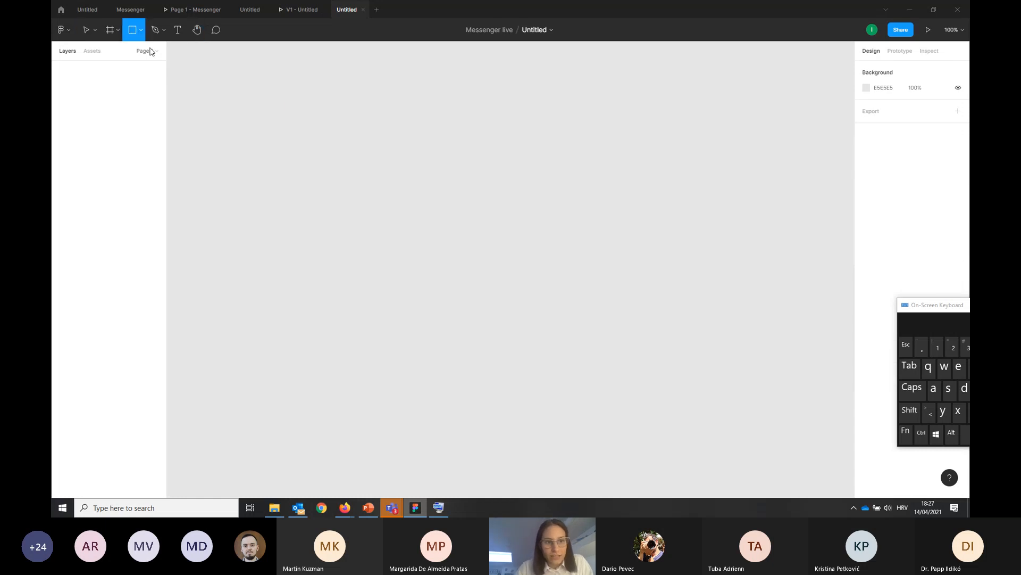
pyautogui.moveTo(306, 145); pyautogui.dragTo(426, 269)
pyautogui.press('r')
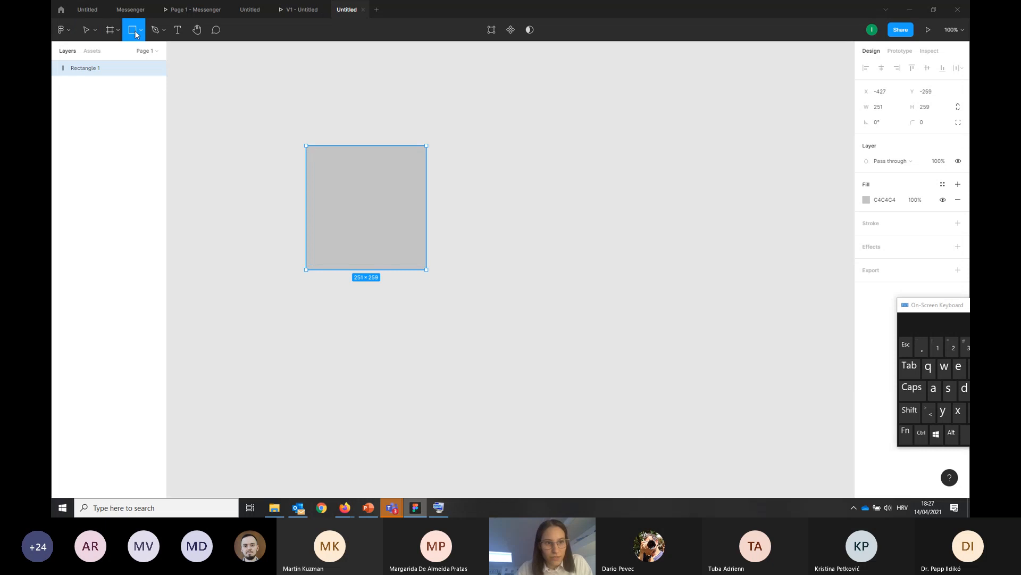
pyautogui.moveTo(522, 145); pyautogui.dragTo(612, 384)
pyautogui.click(441, 115)
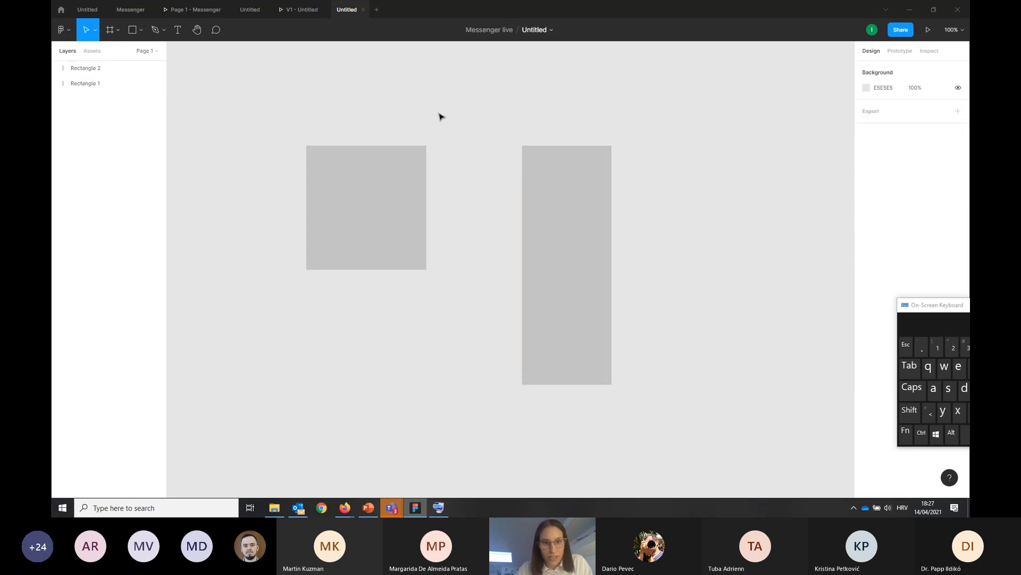
# Pan the canvas around the two rectangles with the Hand tool
pyautogui.click(196, 30)
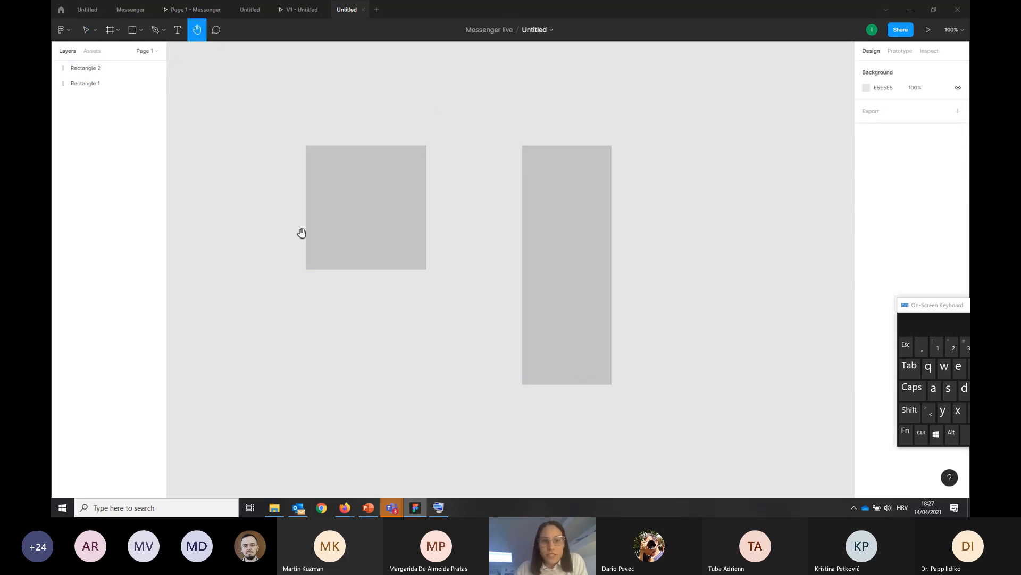
pyautogui.moveTo(447, 219); pyautogui.dragTo(322, 233)
pyautogui.moveTo(388, 143); pyautogui.dragTo(286, 196)
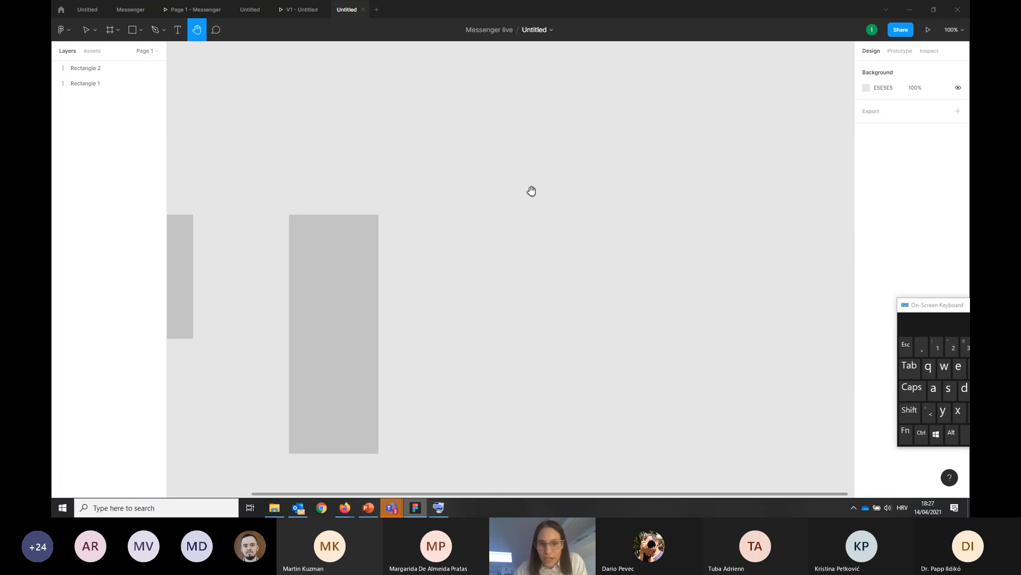
pyautogui.moveTo(532, 191); pyautogui.dragTo(437, 153)
pyautogui.moveTo(352, 254); pyautogui.dragTo(466, 243)
pyautogui.moveTo(278, 254); pyautogui.dragTo(403, 272)
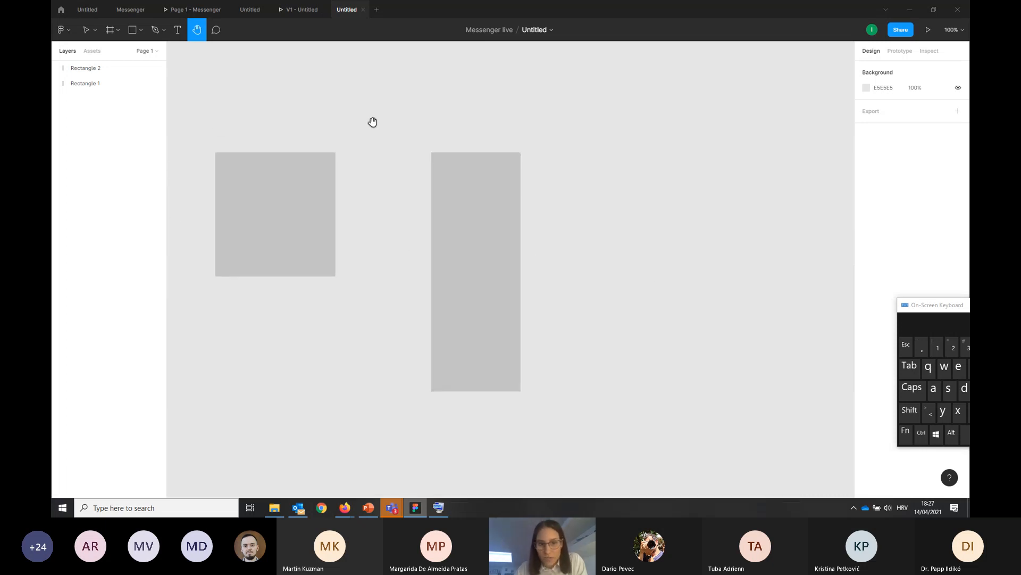
pyautogui.moveTo(241, 184); pyautogui.dragTo(490, 201)
pyautogui.moveTo(294, 224); pyautogui.dragTo(228, 204)
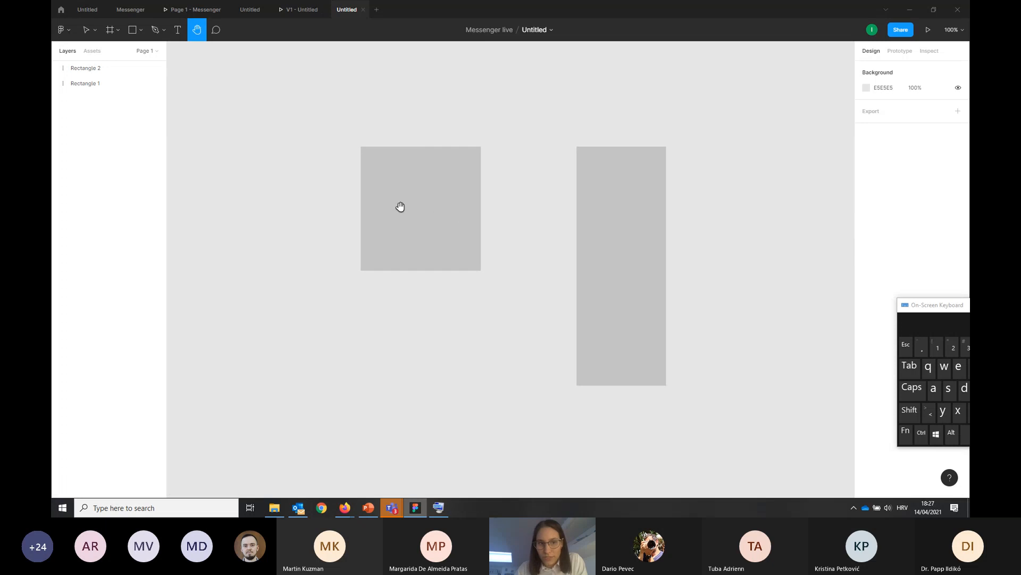
pyautogui.moveTo(399, 208); pyautogui.dragTo(246, 188)
pyautogui.moveTo(348, 209); pyautogui.dragTo(374, 220)
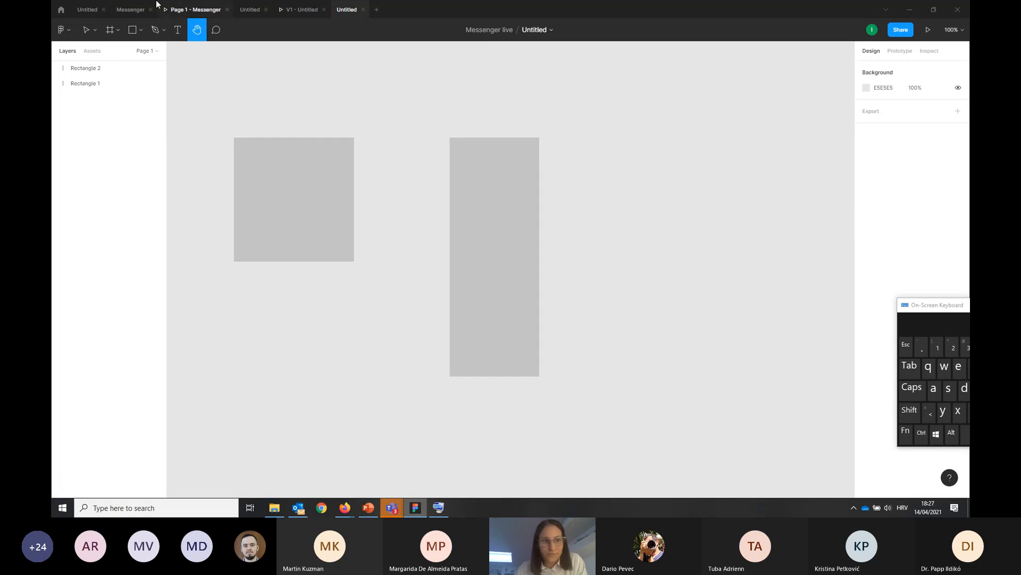
# Delete both the nearly square and the tall rectangle from the canvas
pyautogui.click(86, 29)
pyautogui.click(312, 213)
pyautogui.press('Delete')
pyautogui.click(467, 221)
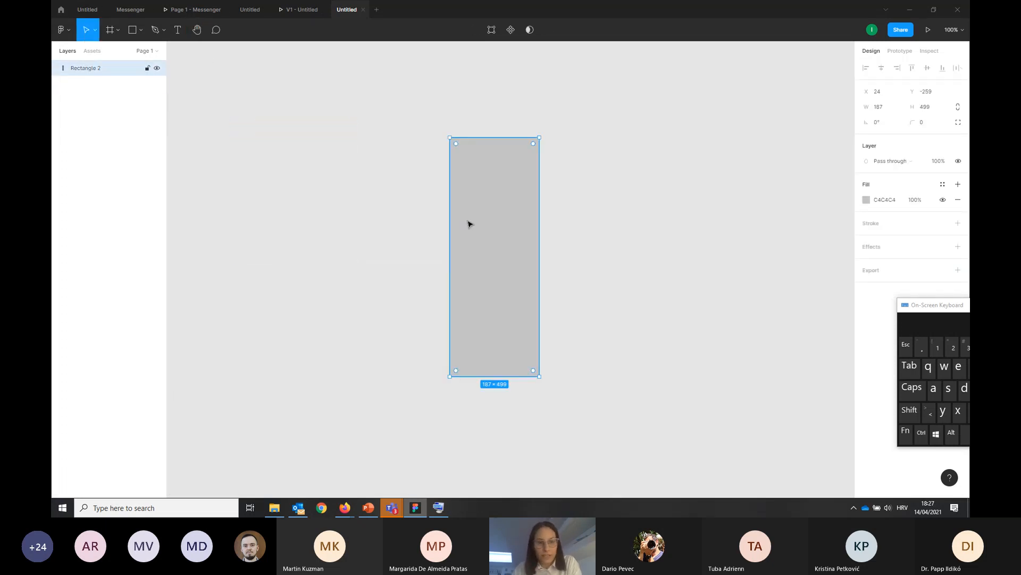
pyautogui.press('Delete')
# Post the comment "This is great!" on the empty canvas
pyautogui.click(216, 30)
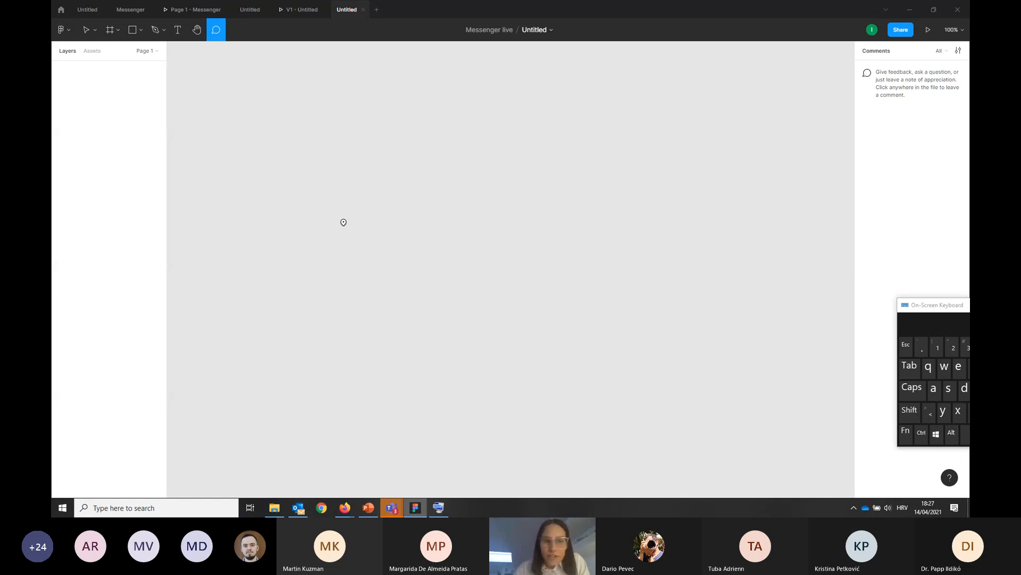
pyautogui.click(335, 190)
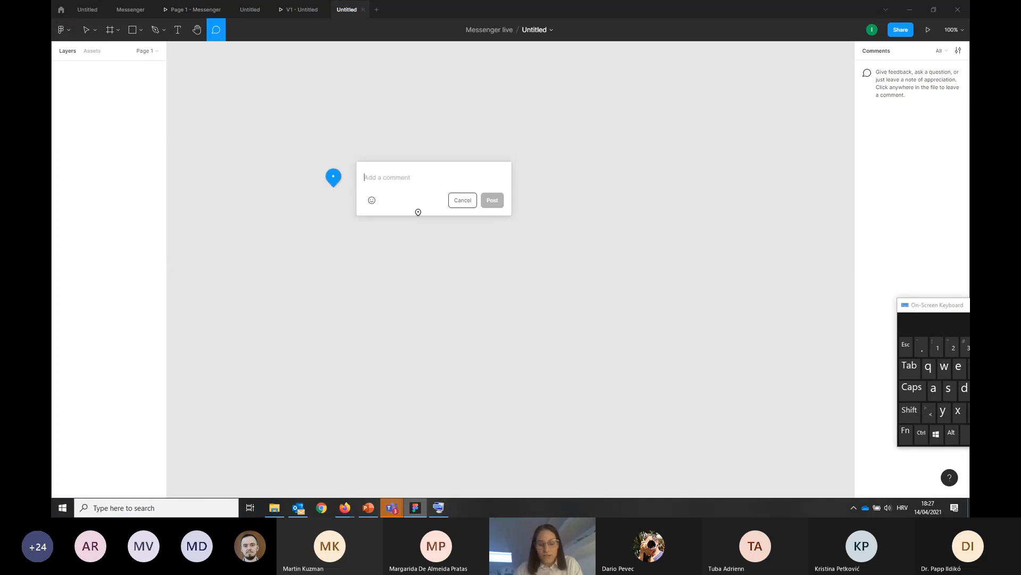
pyautogui.write('This is')
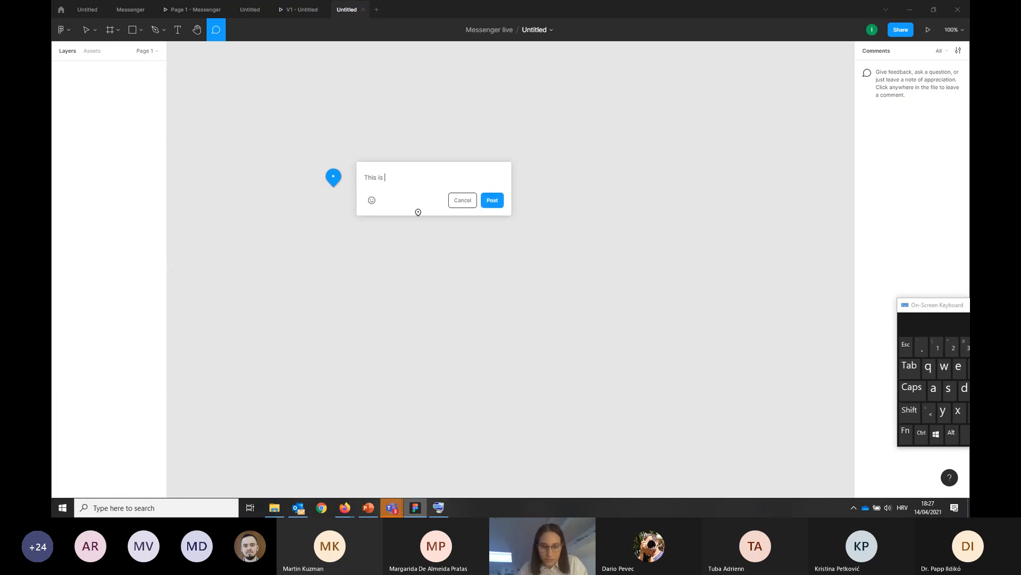
pyautogui.write(' great!')
pyautogui.hotkey('shift', 'Return')
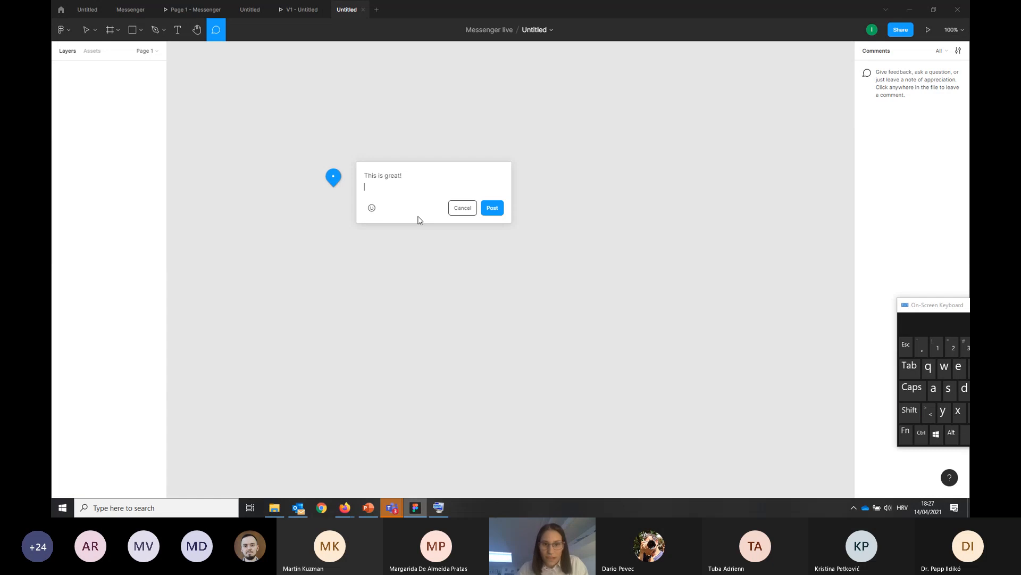
pyautogui.click(493, 208)
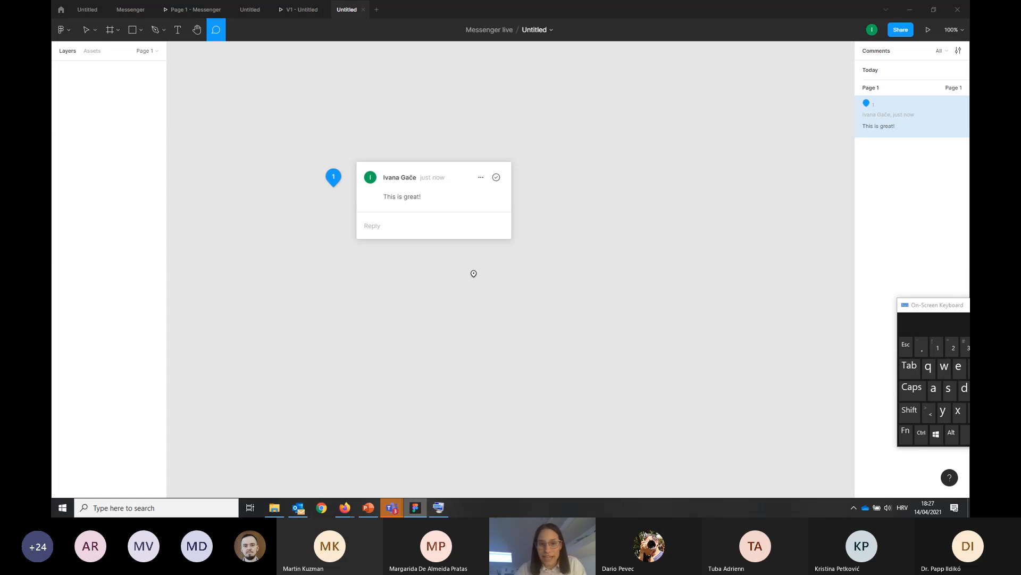
# Reply "OK!" to the comment, resolve the thread and return to the Move tool
pyautogui.click(383, 223)
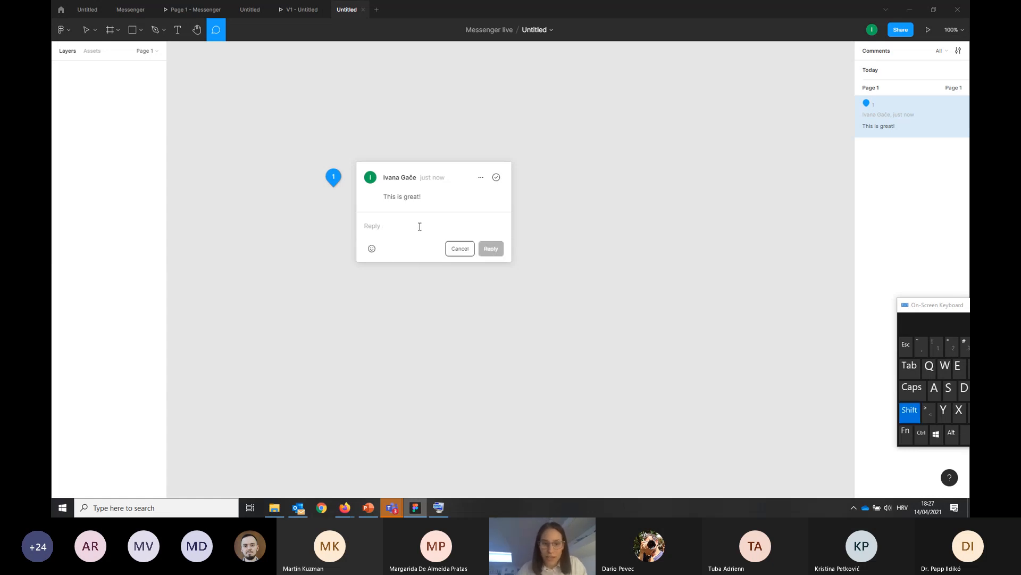
pyautogui.write('OK!')
pyautogui.hotkey('shift', 'Return')
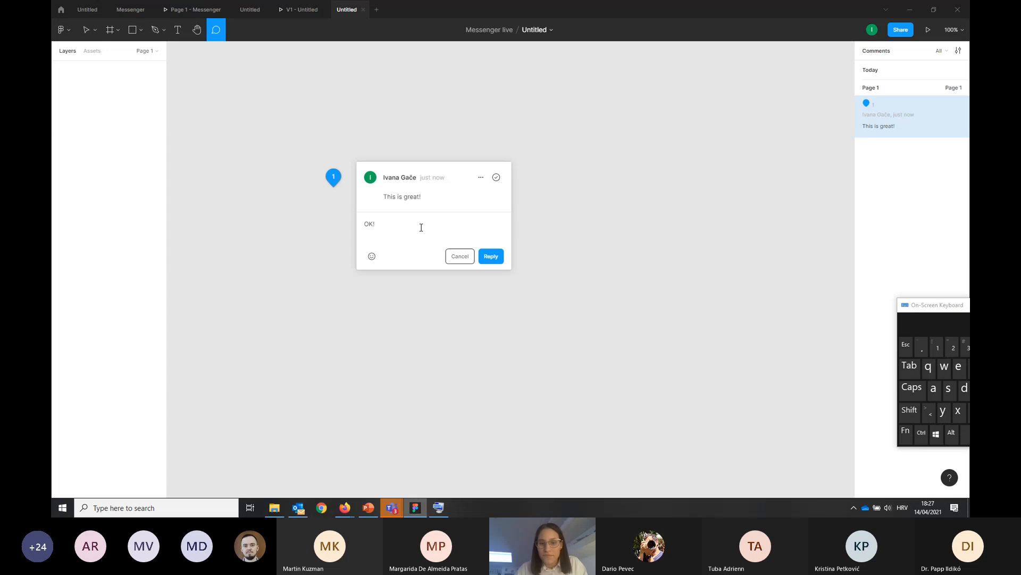
pyautogui.click(489, 259)
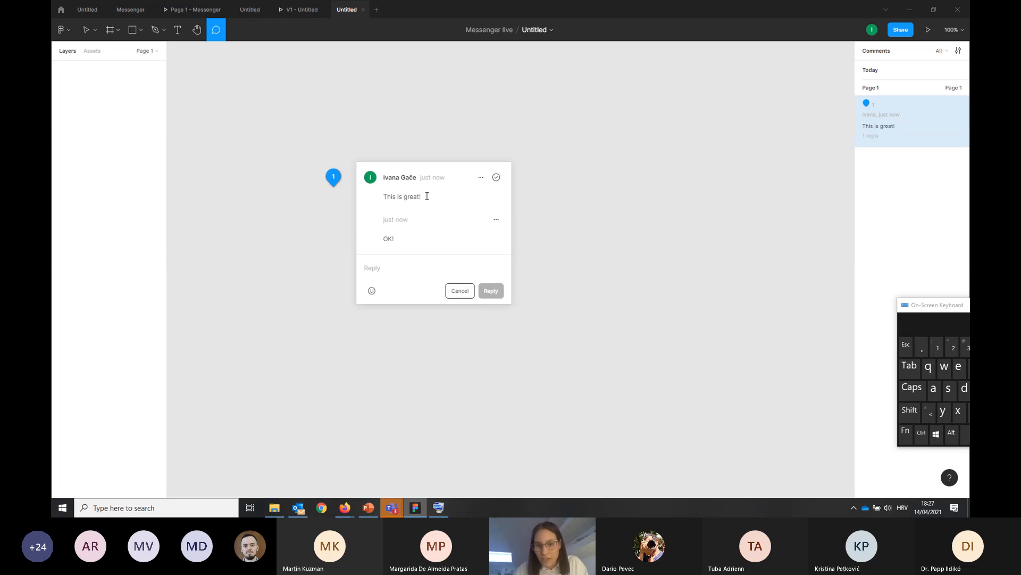
pyautogui.click(496, 178)
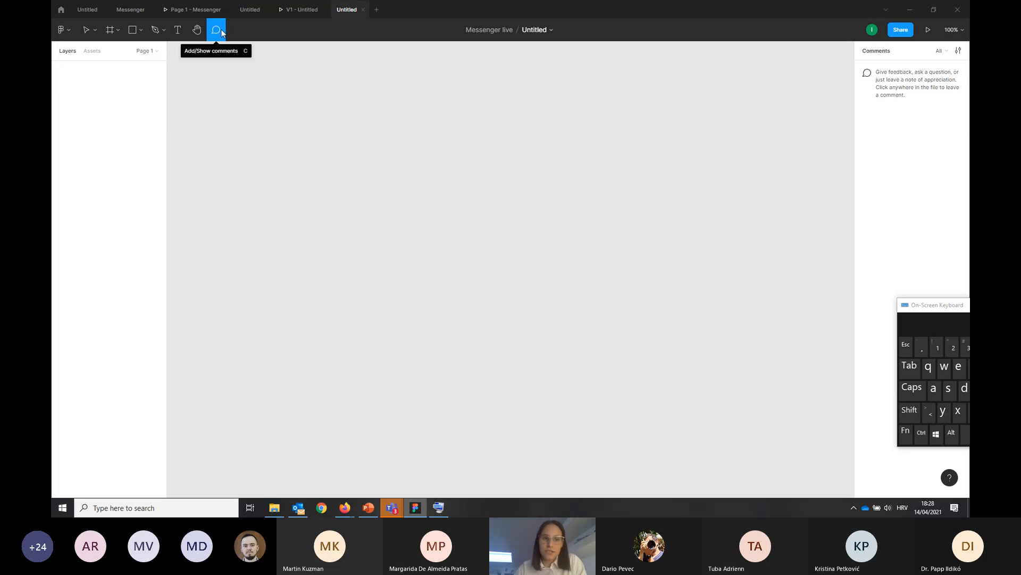
pyautogui.click(87, 33)
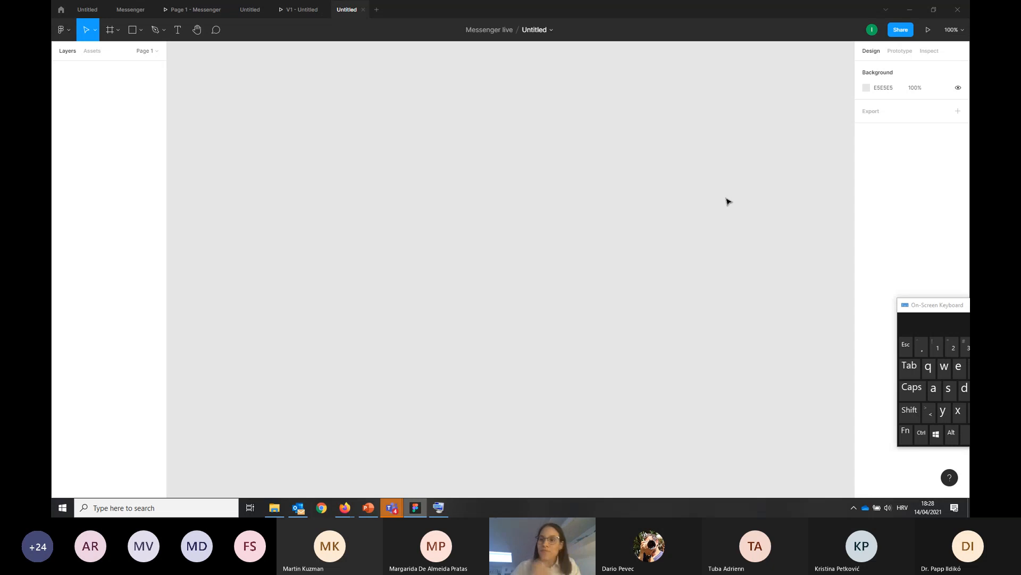
# Examine the file's sharing settings with the invitee permission levels, and the zoom and view options, without changing any
pyautogui.click(900, 29)
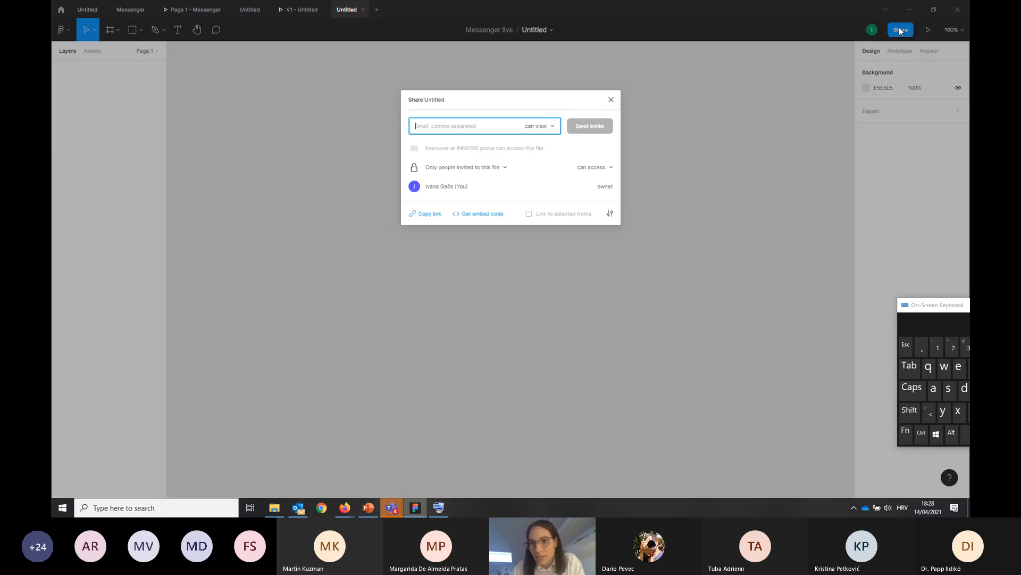
pyautogui.click(533, 127)
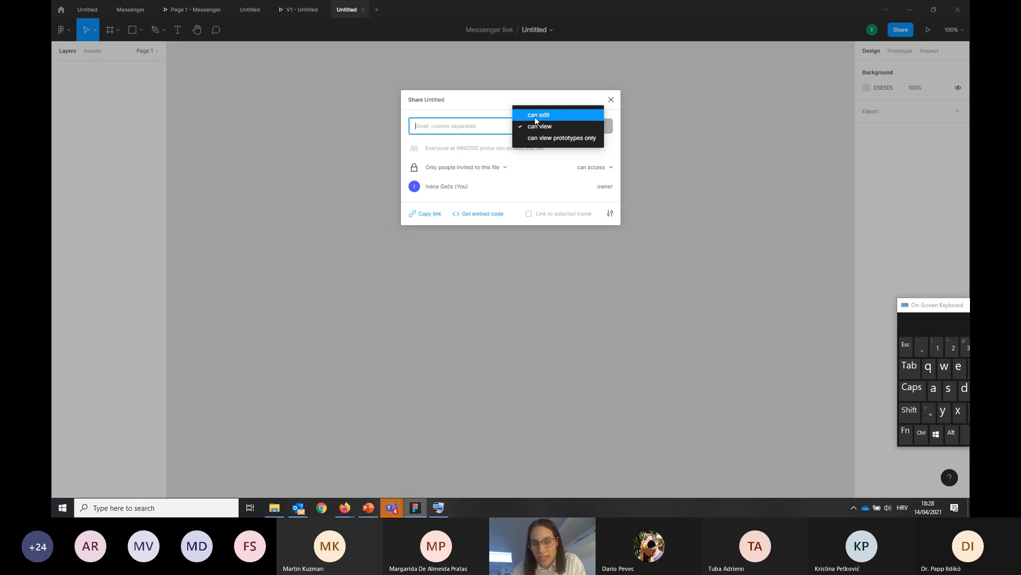
pyautogui.click(471, 128)
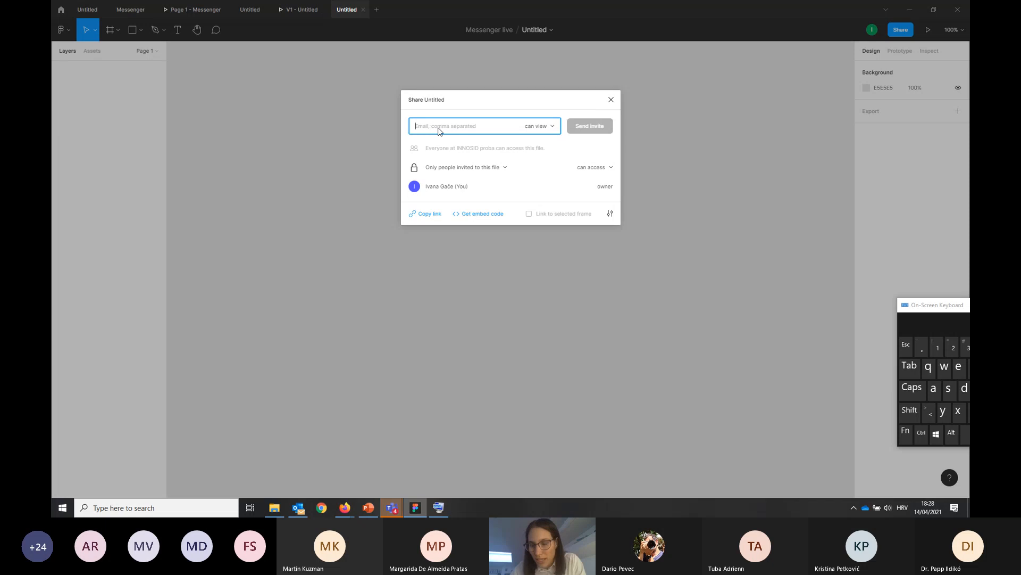
pyautogui.click(611, 101)
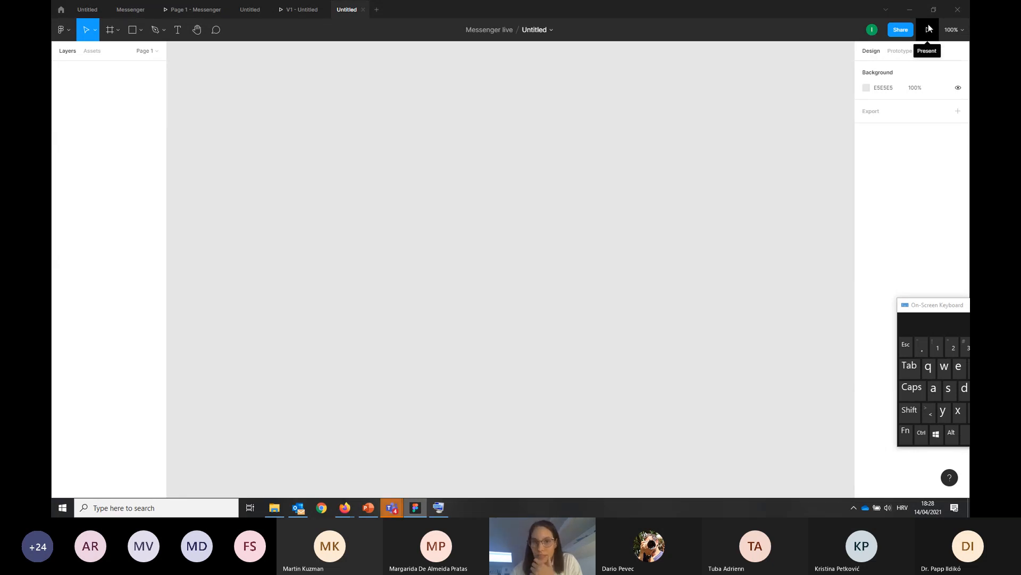
pyautogui.click(961, 30)
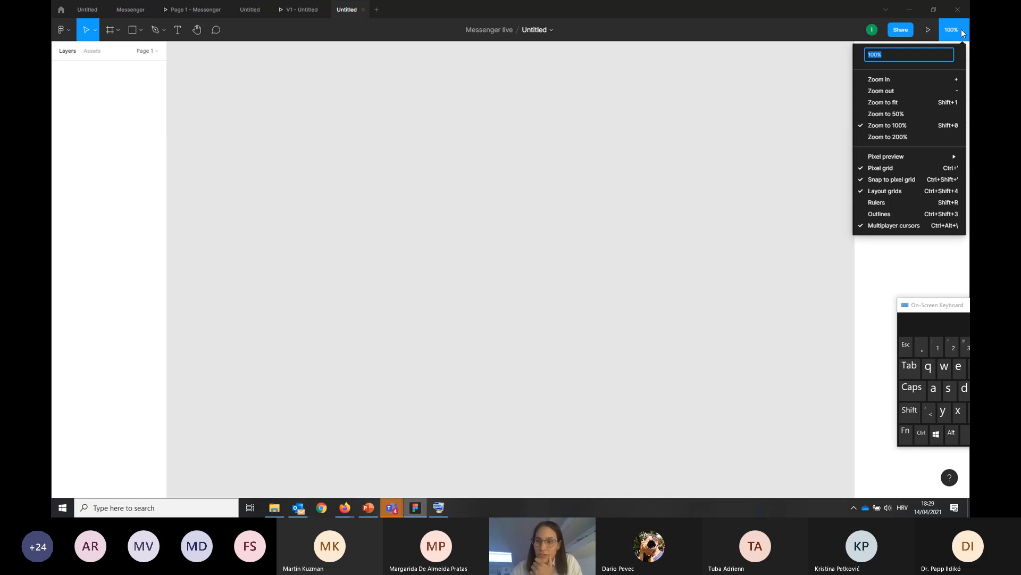
pyautogui.click(425, 210)
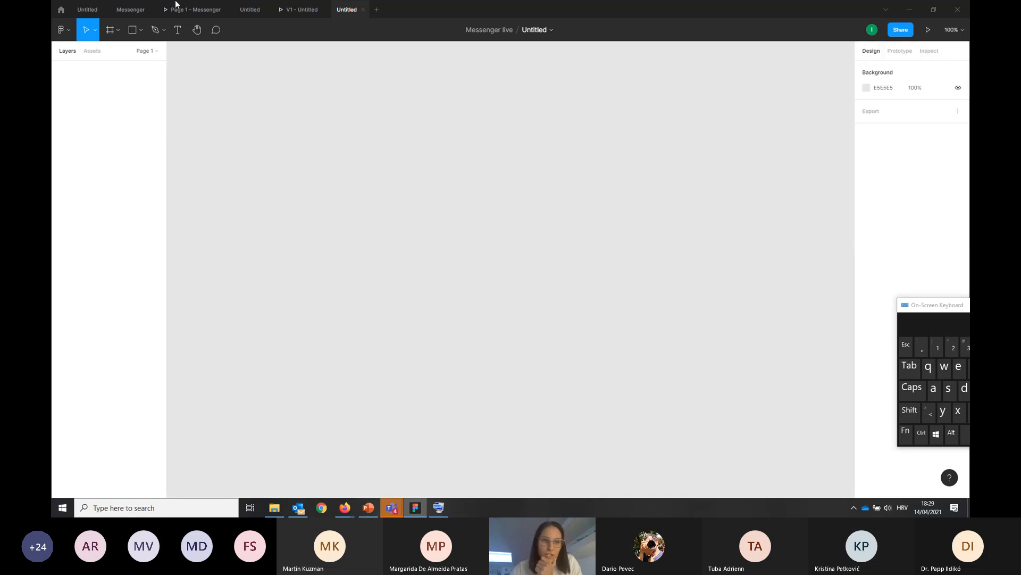
# Draw a rectangle of about 263 × 201 near the middle of the canvas
pyautogui.click(133, 30)
pyautogui.moveTo(413, 195); pyautogui.dragTo(540, 296)
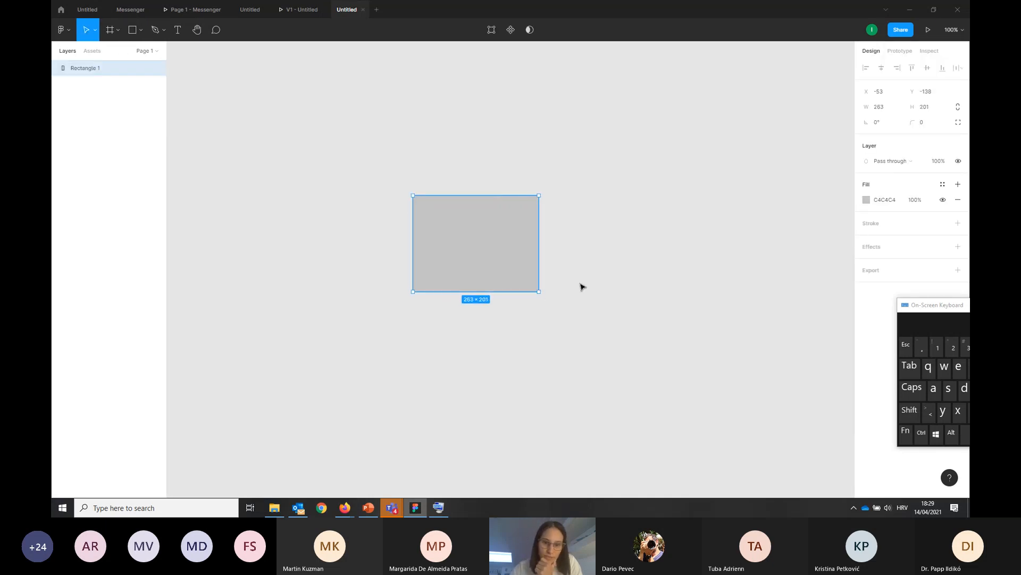
# Examine the rectangle at different magnifications and choose the zoom to 100% option
pyautogui.click(575, 272)
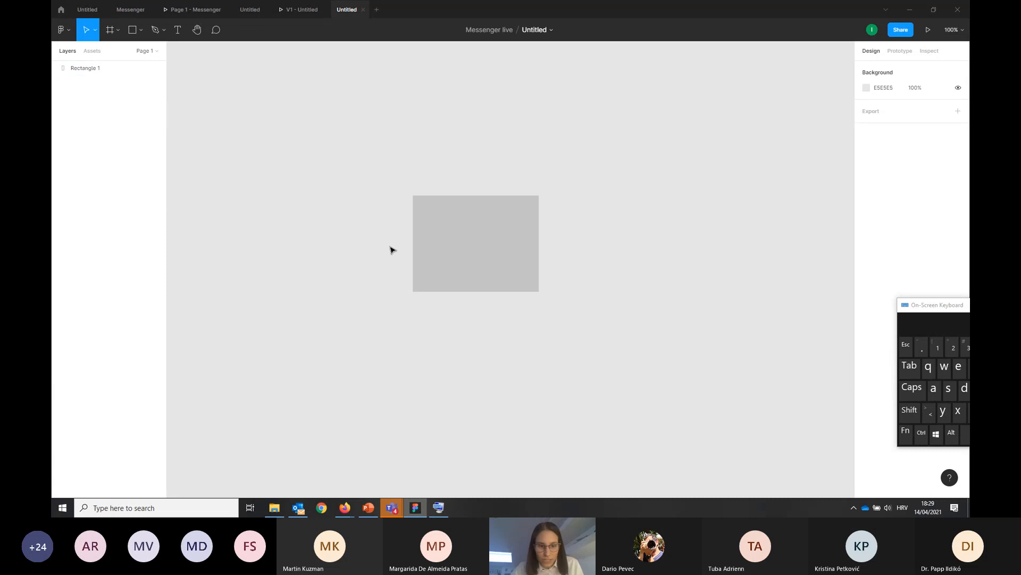
pyautogui.scroll(3, 453, 260)
pyautogui.scroll(3, 453, 261)
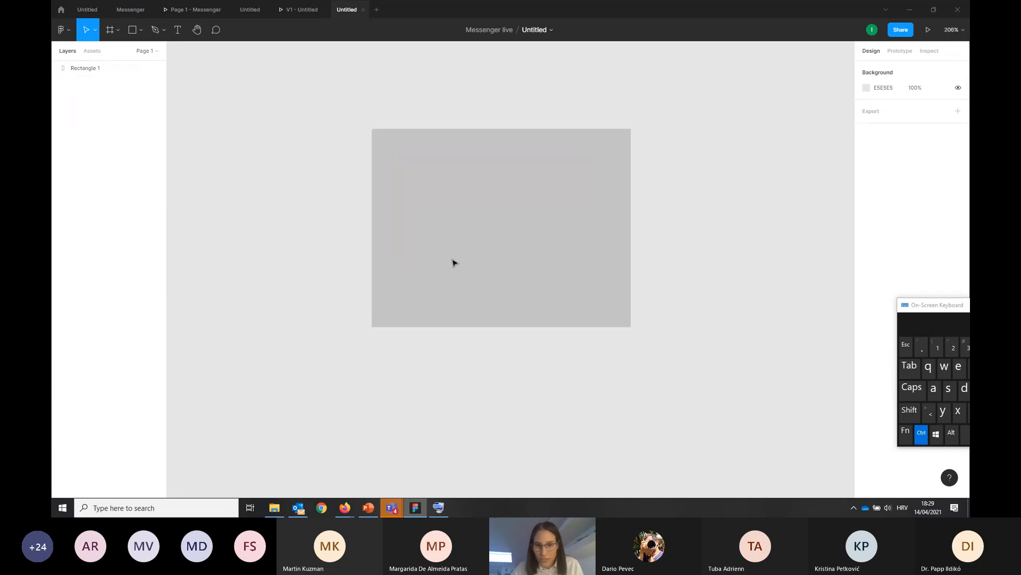
pyautogui.scroll(-1, 454, 262)
pyautogui.scroll(-2, 536, 226)
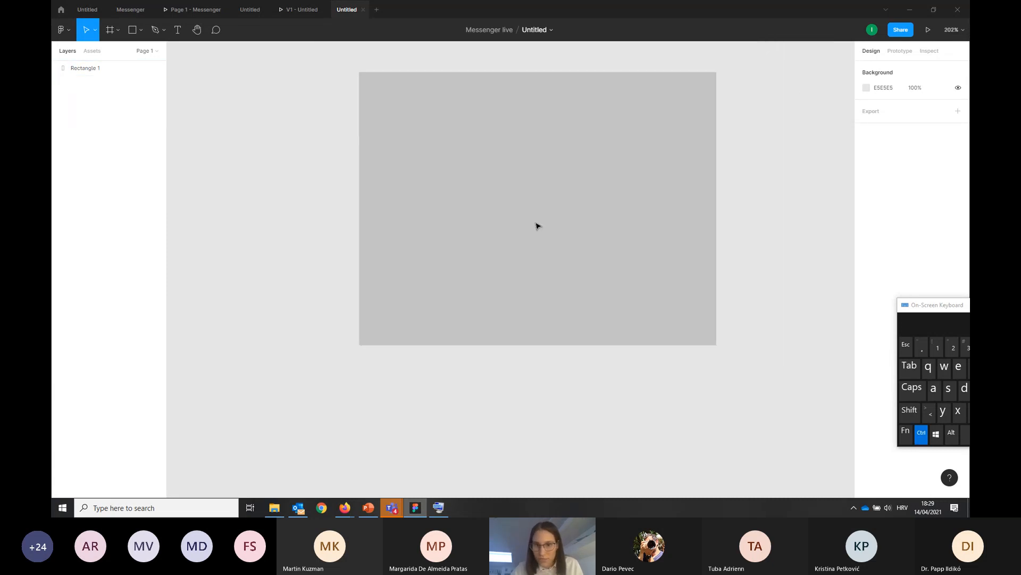
pyautogui.scroll(2, 536, 226)
pyautogui.scroll(-2, 536, 225)
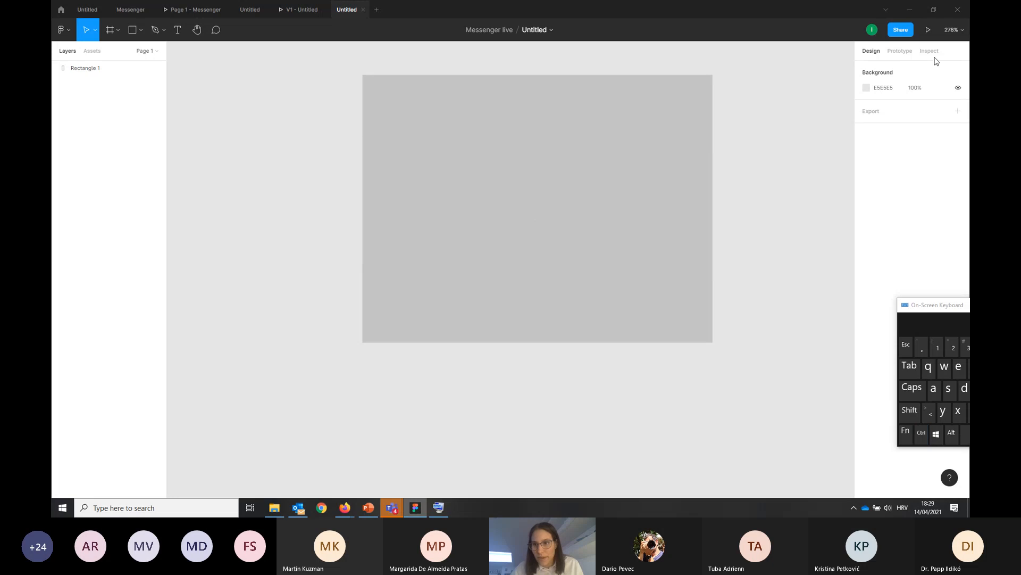
pyautogui.click(952, 30)
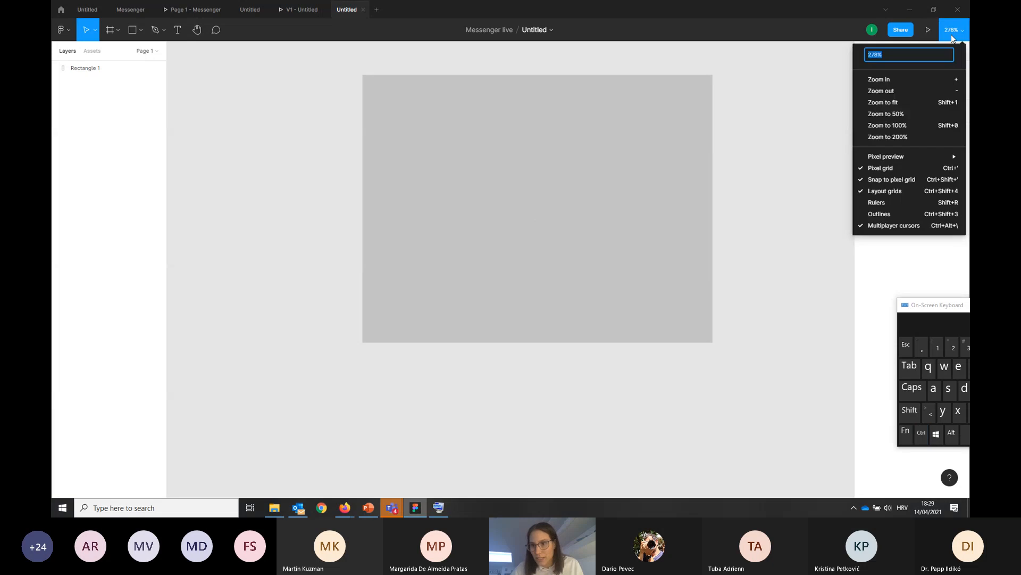
pyautogui.click(887, 124)
# Delete the rectangle from the canvas
pyautogui.scroll(3, 502, 233)
pyautogui.click(503, 234)
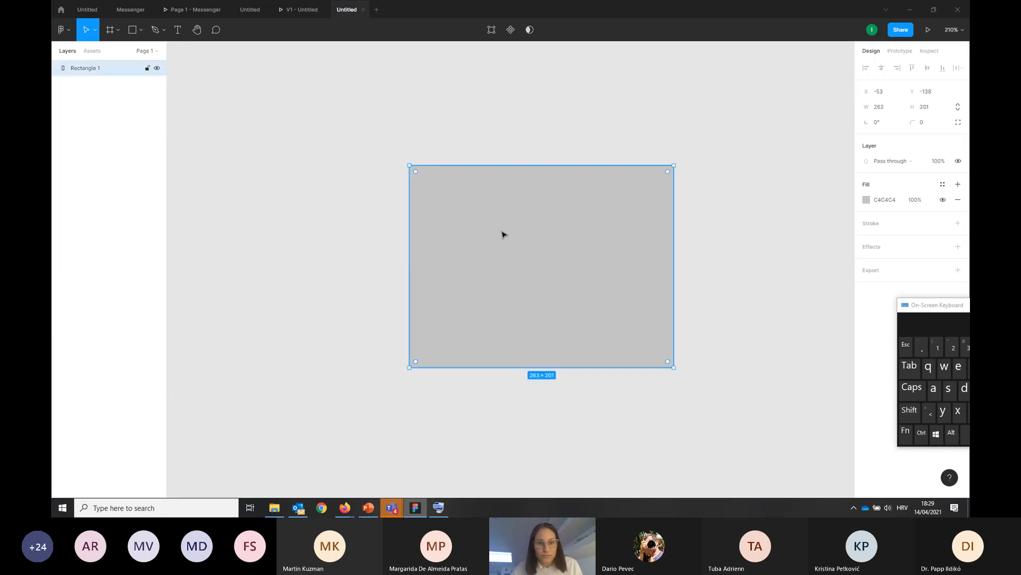
pyautogui.press('Delete')
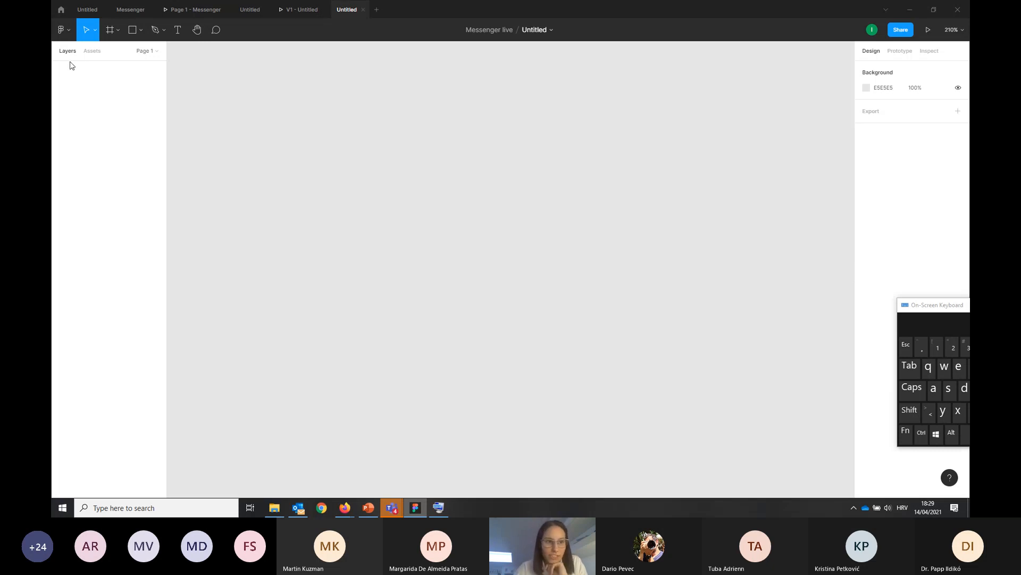
# Check the file's assets, expand the page list, and draw a rectangle of about 227 × 73 near the canvas's upper left
pyautogui.click(95, 53)
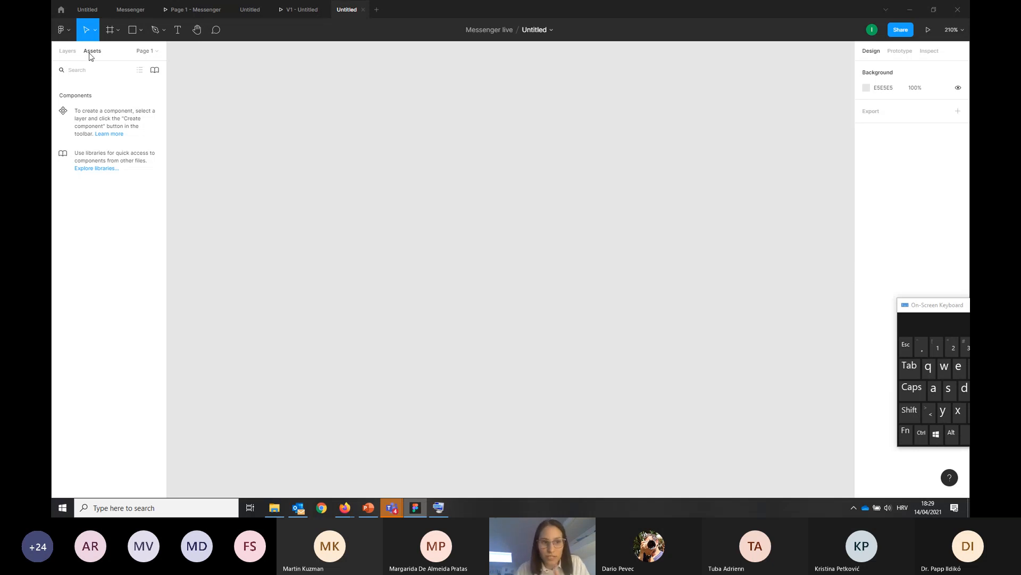
pyautogui.click(145, 51)
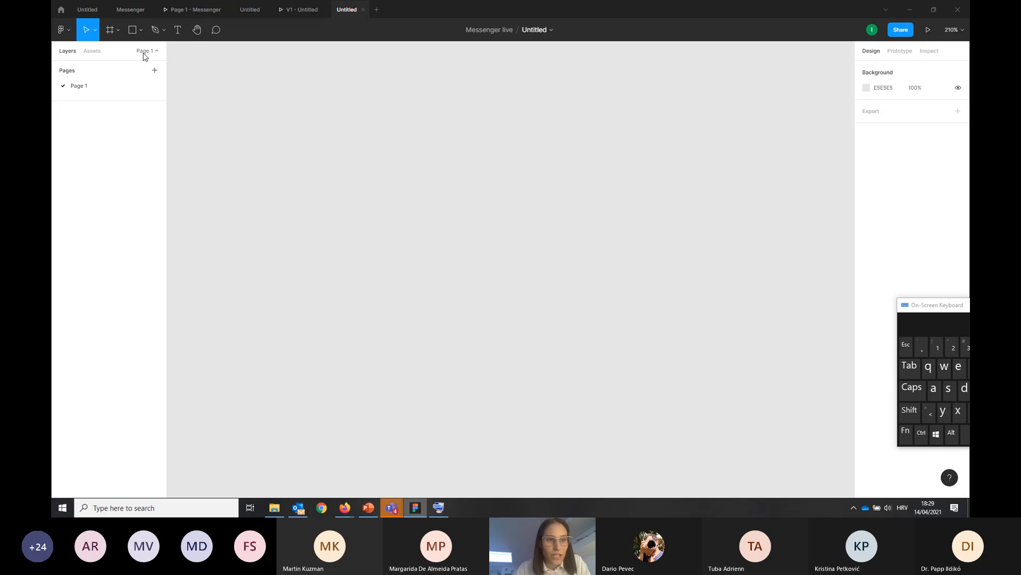
pyautogui.click(132, 31)
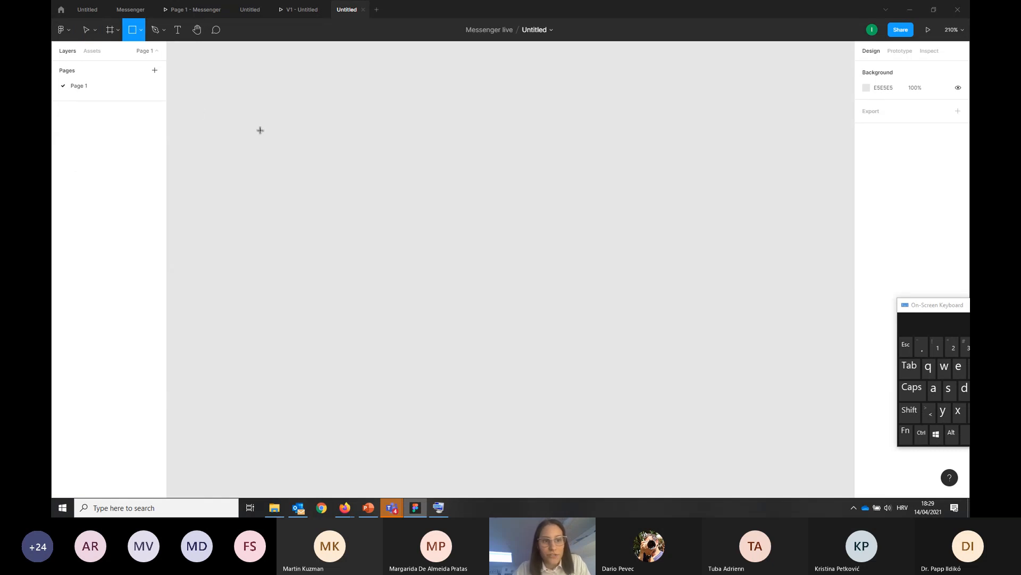
pyautogui.moveTo(252, 104); pyautogui.dragTo(480, 179)
pyautogui.click(462, 233)
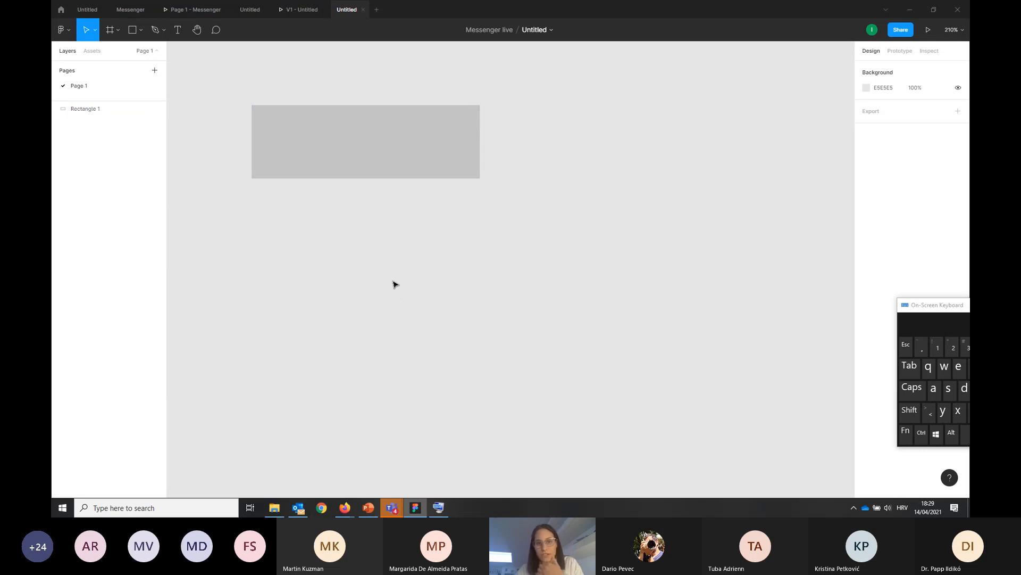
pyautogui.click(277, 155)
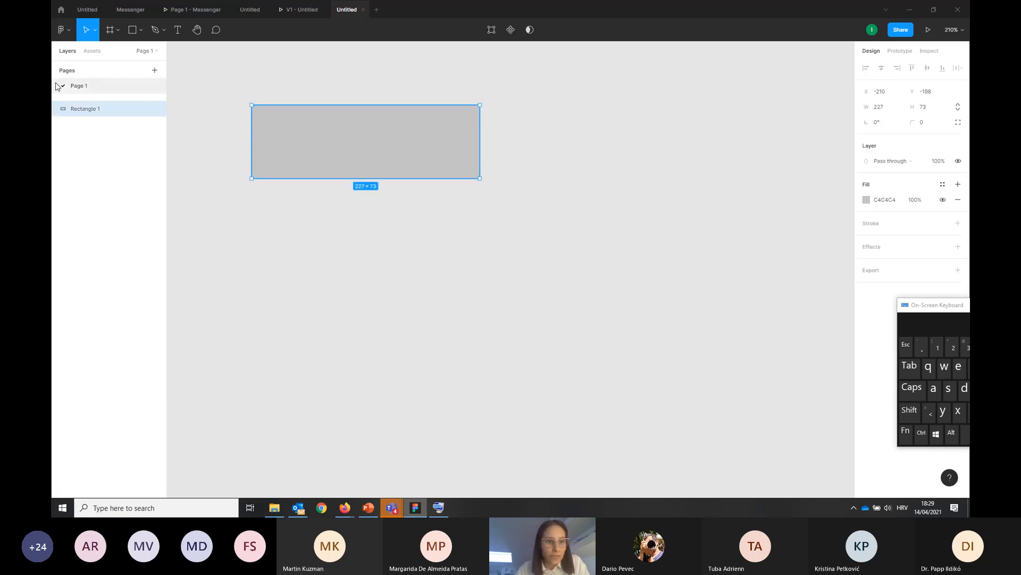
# Rename the page as V 1
pyautogui.doubleClick(78, 86)
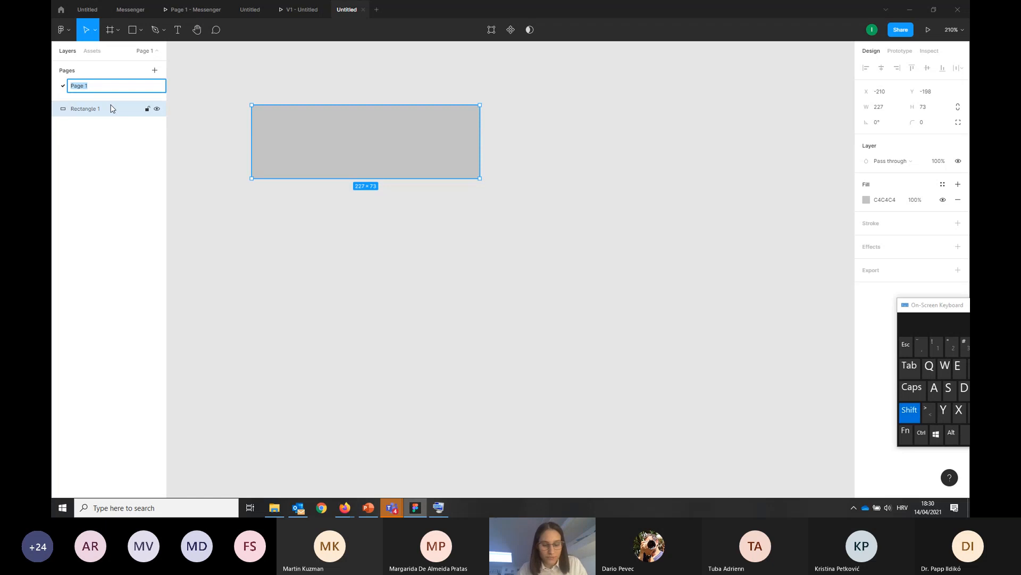
pyautogui.write('V 1')
pyautogui.click(206, 106)
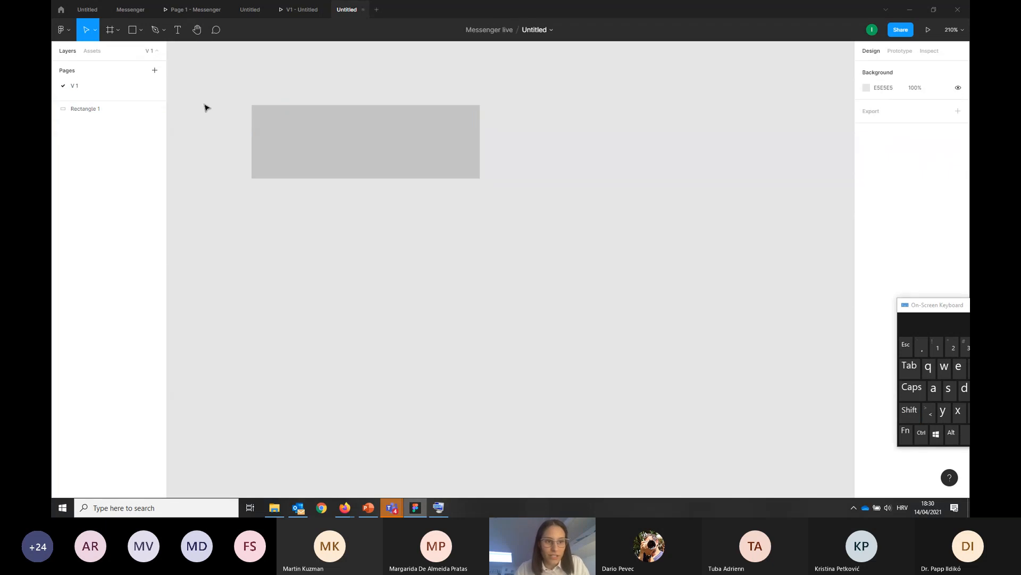
# Duplicate page V 1 and switch to the duplicate page
pyautogui.rightClick(127, 88)
pyautogui.rightClick(75, 85)
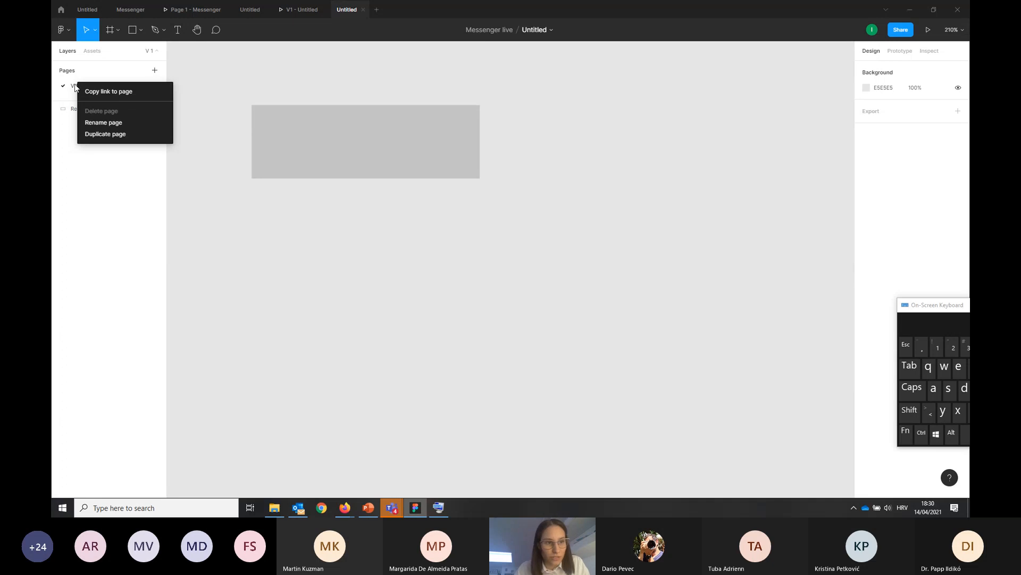
pyautogui.click(97, 134)
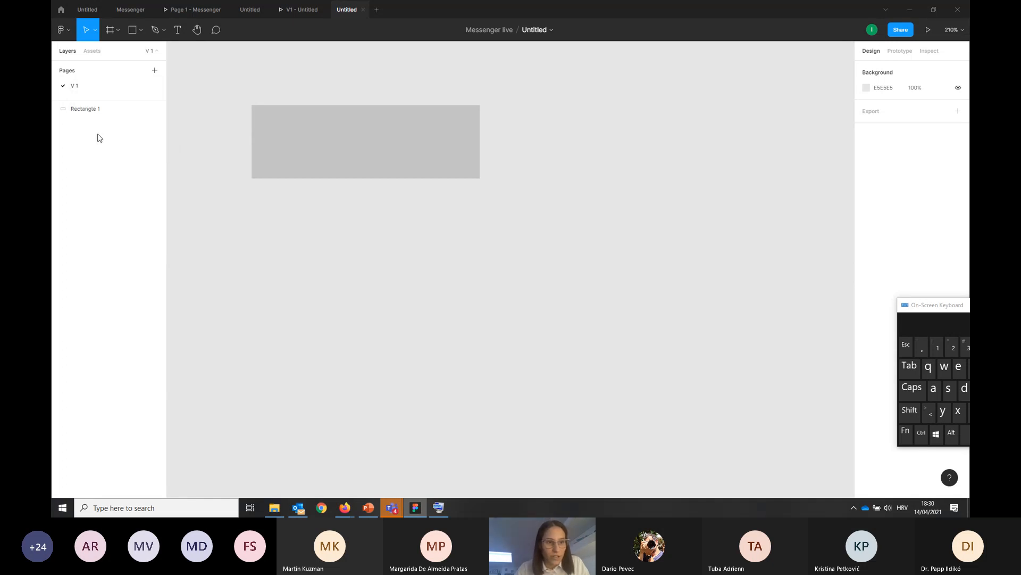
pyautogui.click(75, 87)
pyautogui.click(82, 103)
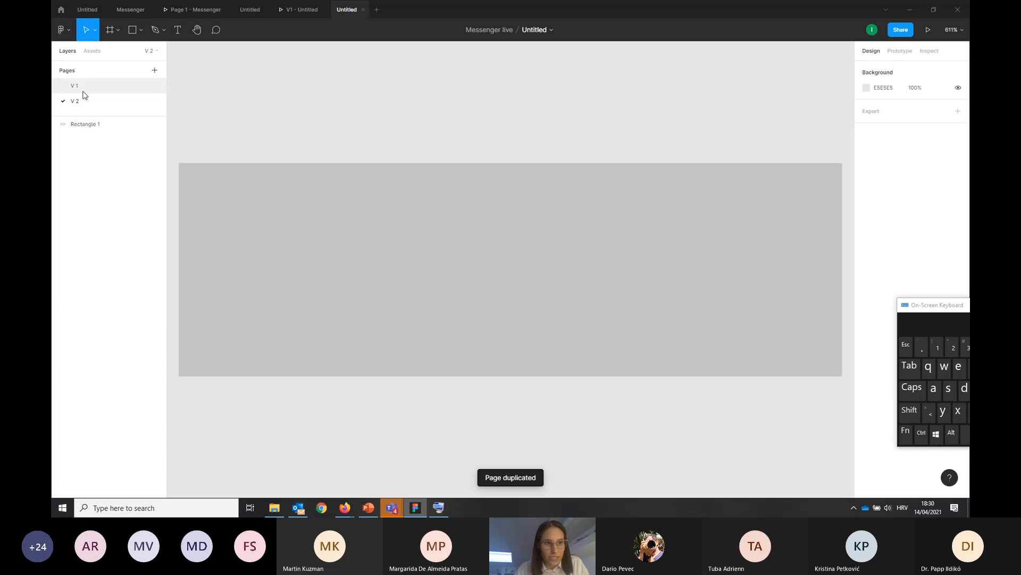
pyautogui.click(82, 90)
pyautogui.press('ctrl')
pyautogui.click(108, 102)
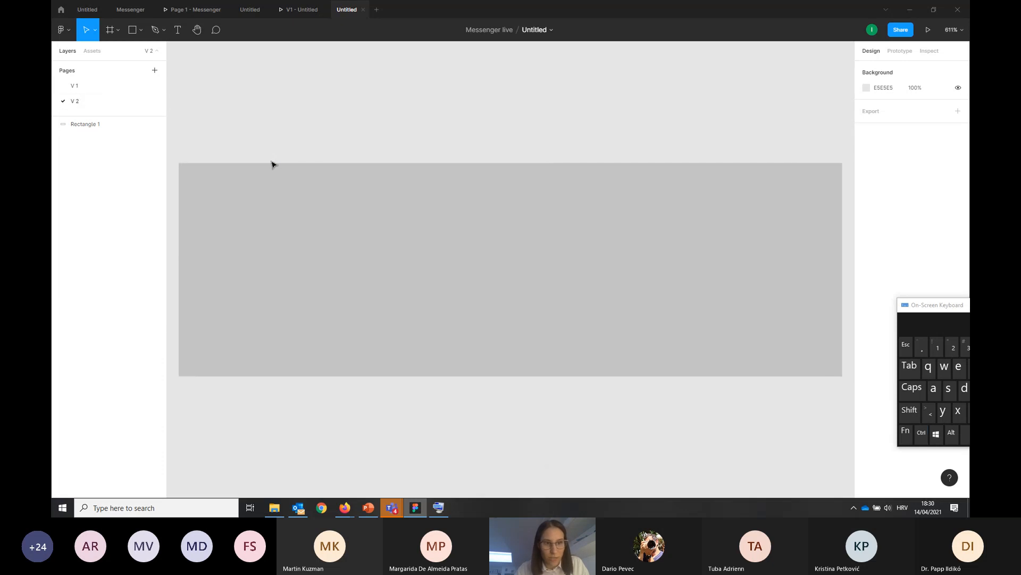
# Change the fill of the rectangle on page V 2 to a solid red
pyautogui.scroll(-5, 272, 165)
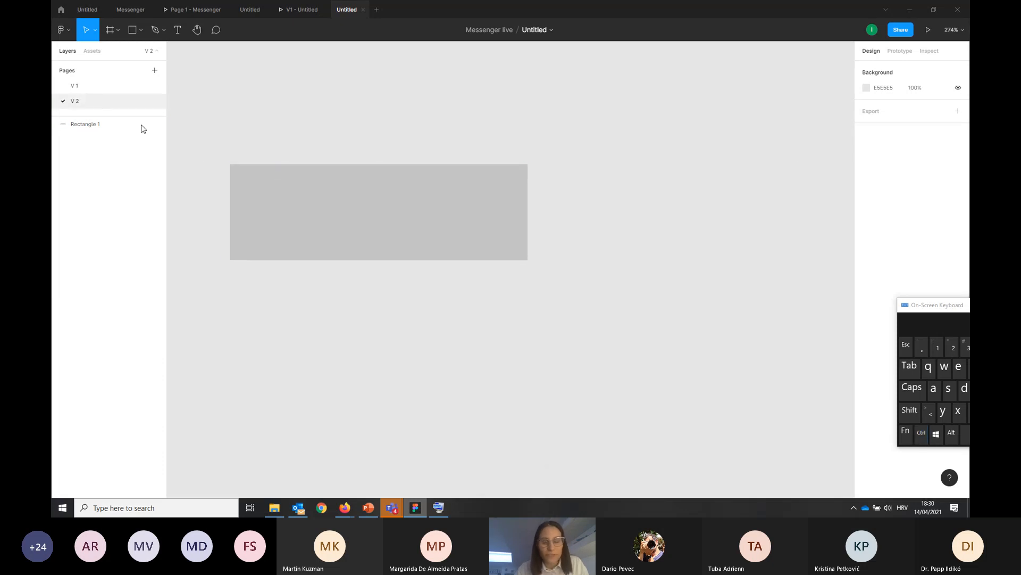
pyautogui.click(482, 229)
pyautogui.click(866, 201)
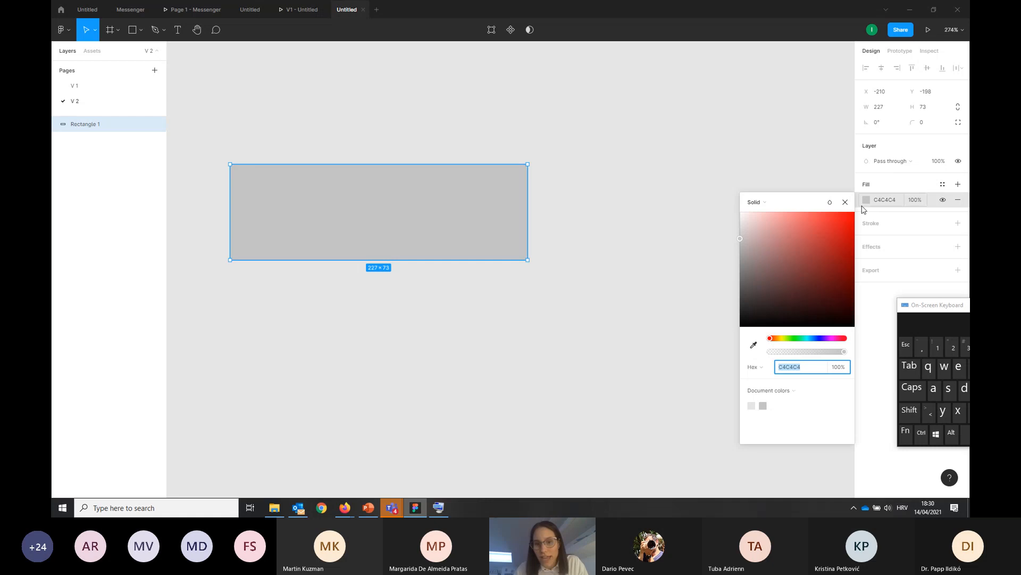
pyautogui.moveTo(788, 244); pyautogui.dragTo(824, 243)
pyautogui.click(585, 259)
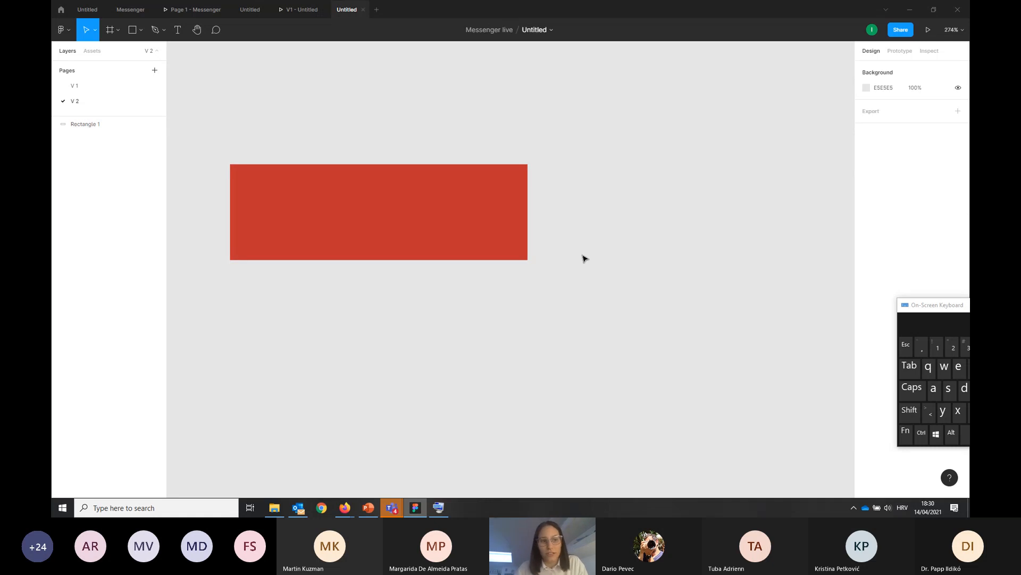
# Compare the rectangle on pages V 1 and V 2, and delete page V 2
pyautogui.click(89, 88)
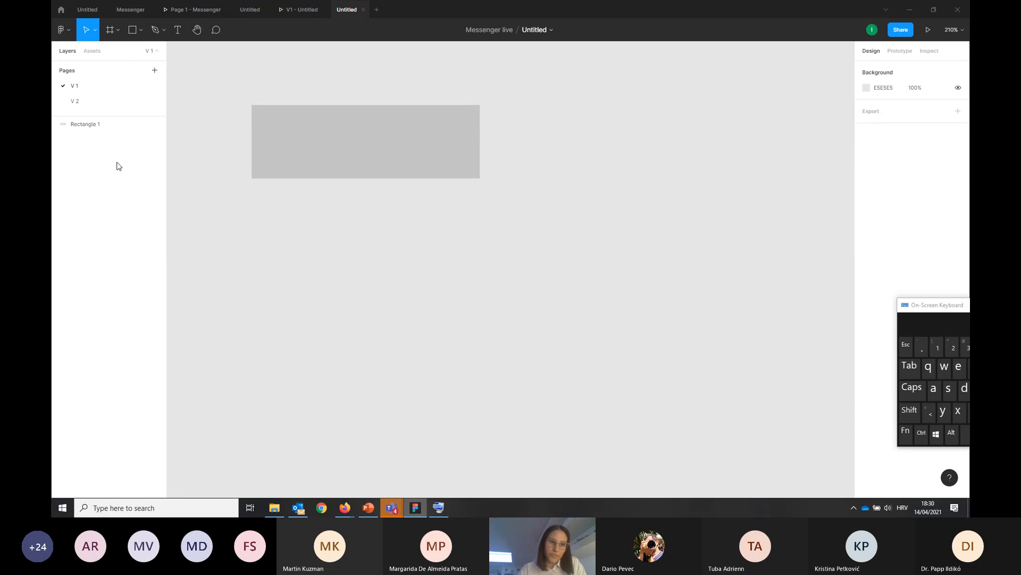
pyautogui.click(105, 108)
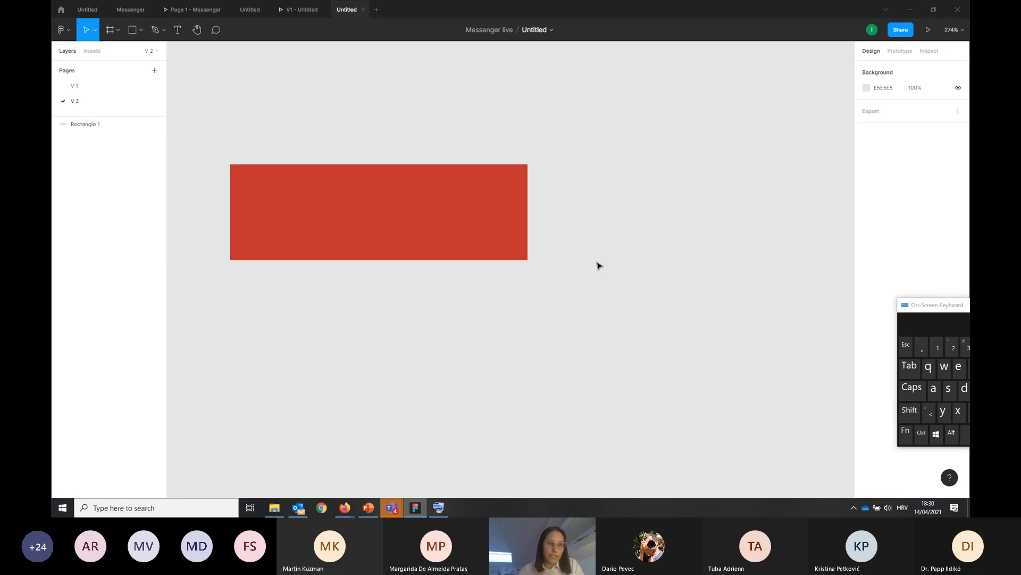
pyautogui.rightClick(93, 98)
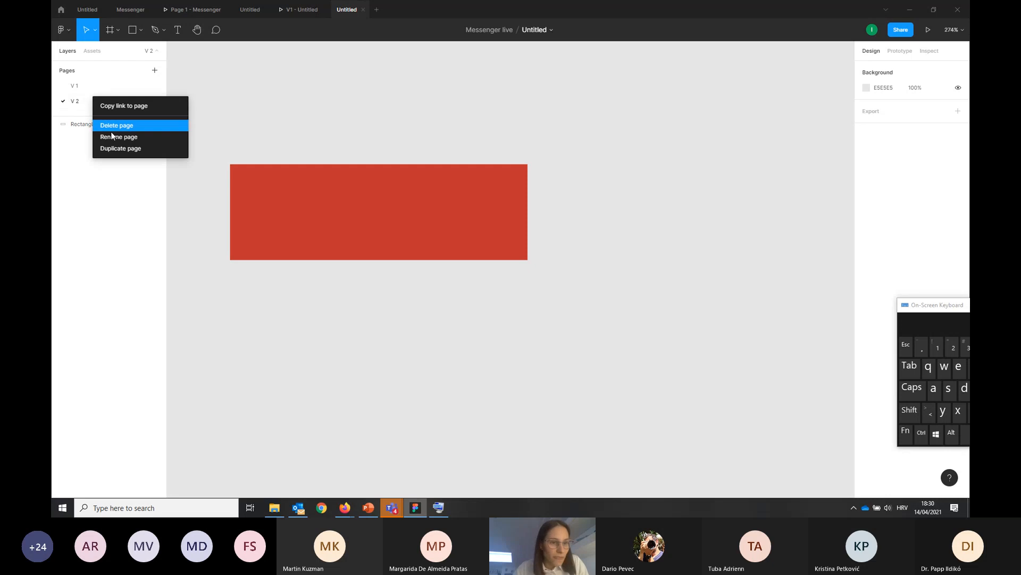
pyautogui.click(104, 126)
# Clear page V 1 by deleting its rectangle
pyautogui.rightClick(89, 86)
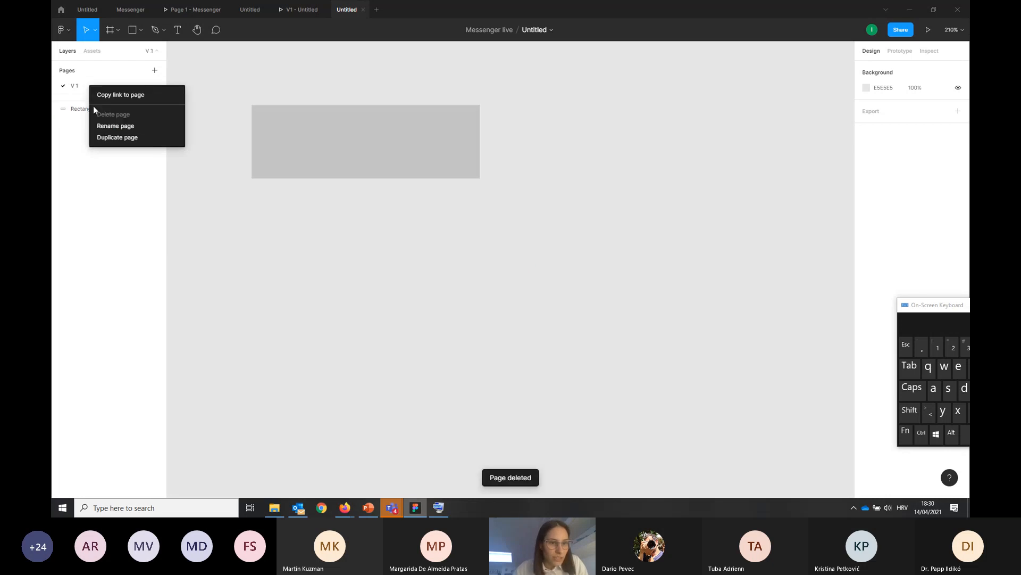
pyautogui.click(77, 92)
pyautogui.click(327, 138)
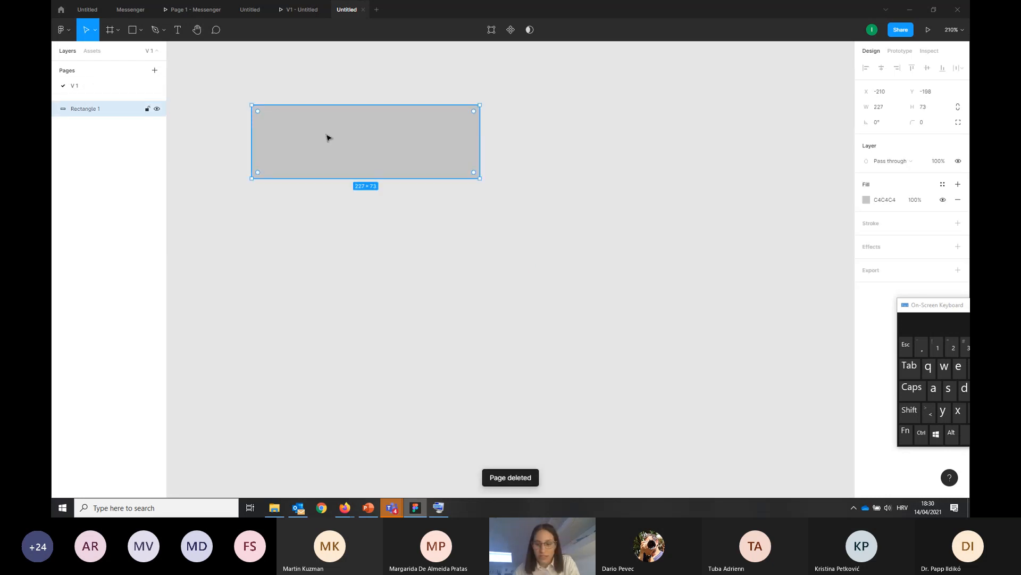
pyautogui.press('Delete')
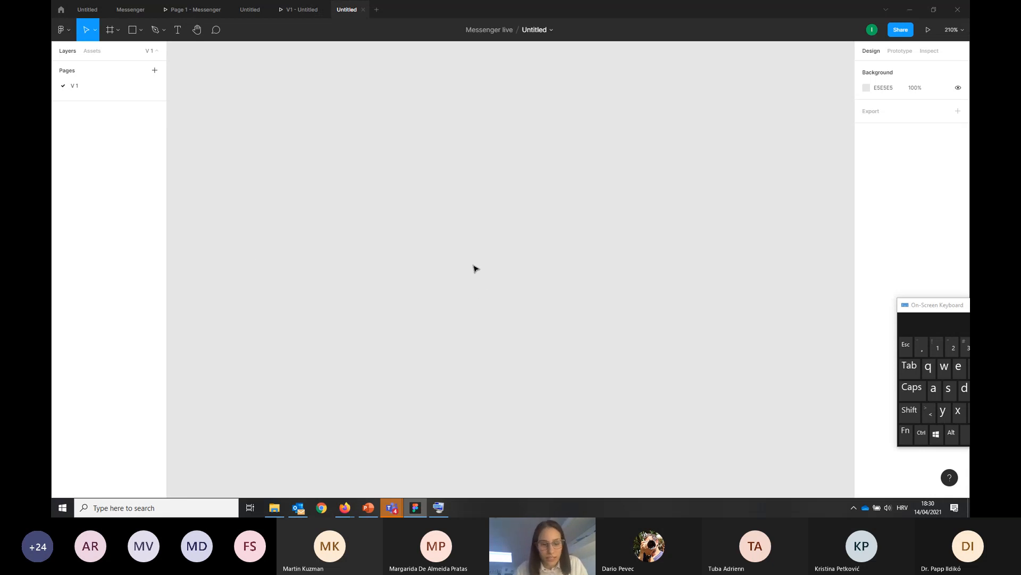
# Switch to File Explorer and place the home screenshot from the Messenger folder on the canvas, fitted in view
pyautogui.click(274, 508)
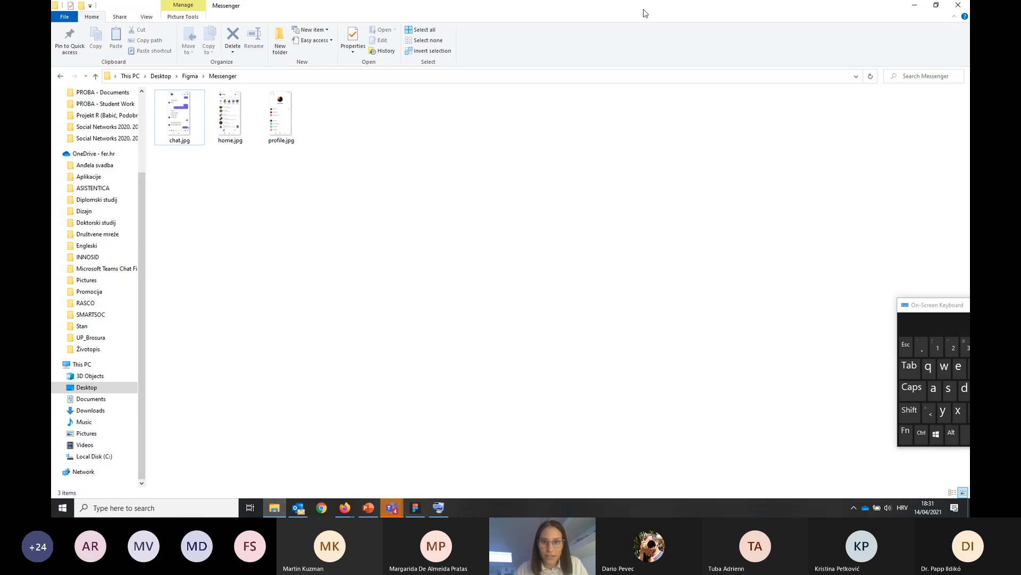
pyautogui.moveTo(643, 14); pyautogui.dragTo(381, 187)
pyautogui.moveTo(627, 281); pyautogui.dragTo(439, 304)
pyautogui.moveTo(330, 287); pyautogui.dragTo(490, 237)
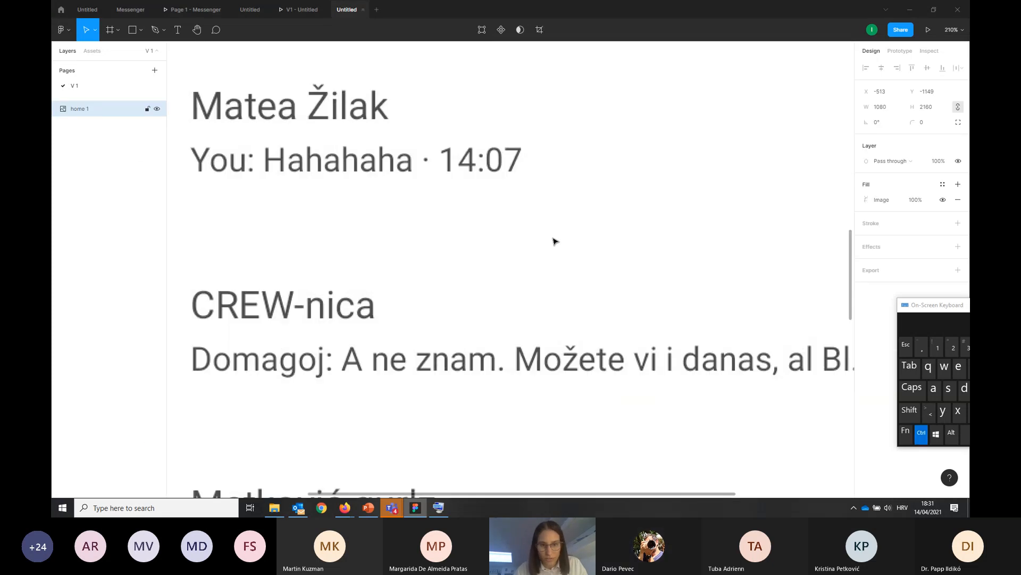
pyautogui.hotkey('shift', '1')
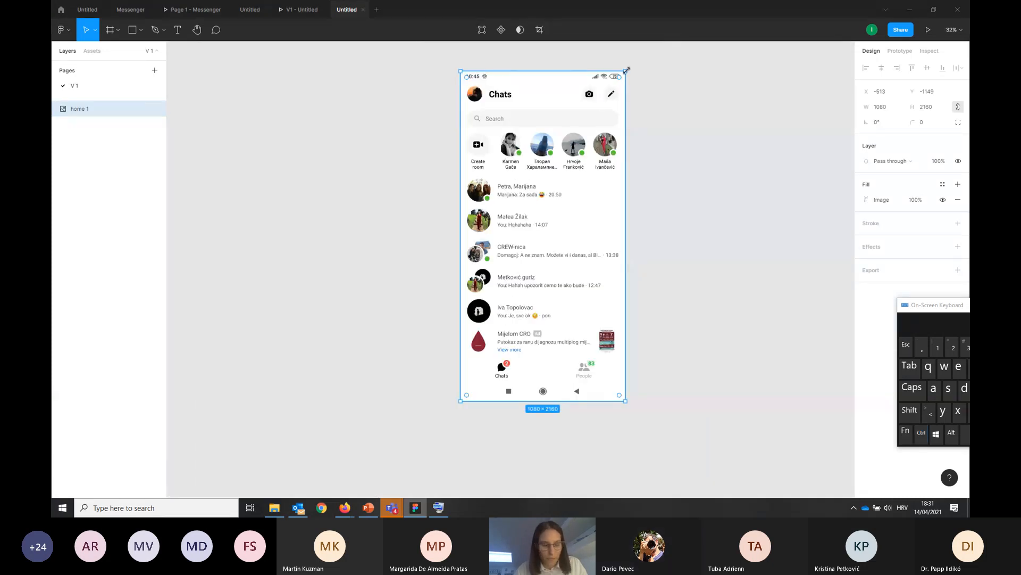
# Move the home screenshot to the left part of the canvas and resize it to about 986 × 1792
pyautogui.moveTo(627, 70); pyautogui.dragTo(583, 193)
pyautogui.moveTo(541, 333); pyautogui.dragTo(346, 247)
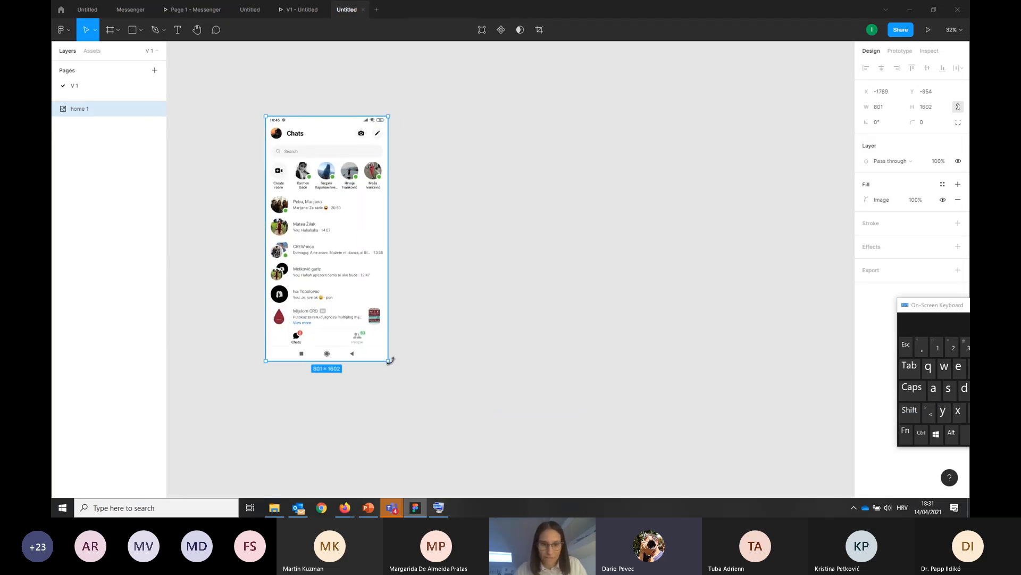
pyautogui.moveTo(390, 360); pyautogui.dragTo(416, 390)
pyautogui.click(485, 374)
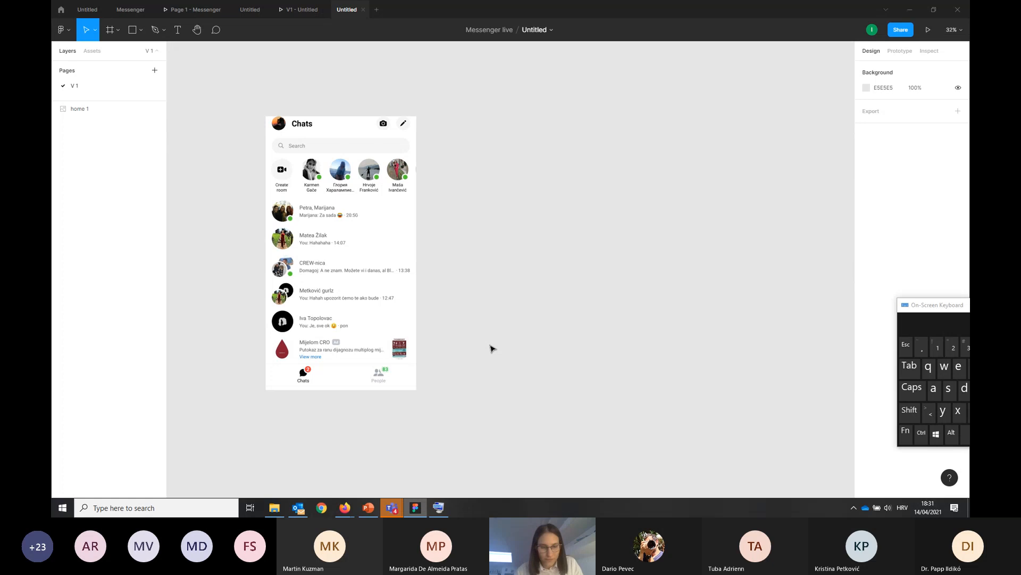
pyautogui.hotkey('alt', 'Tab')
pyautogui.click(266, 196)
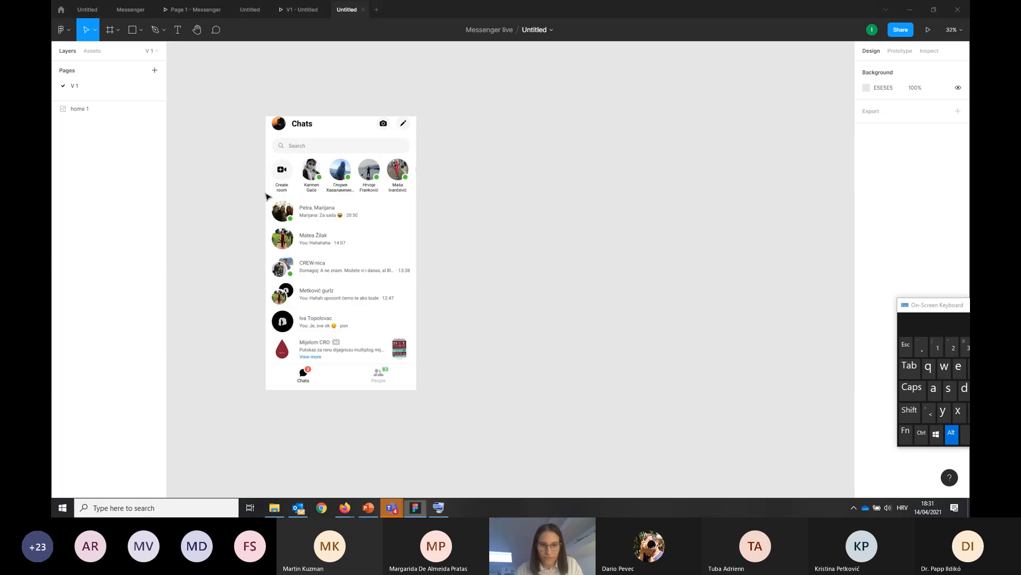
pyautogui.click(369, 261)
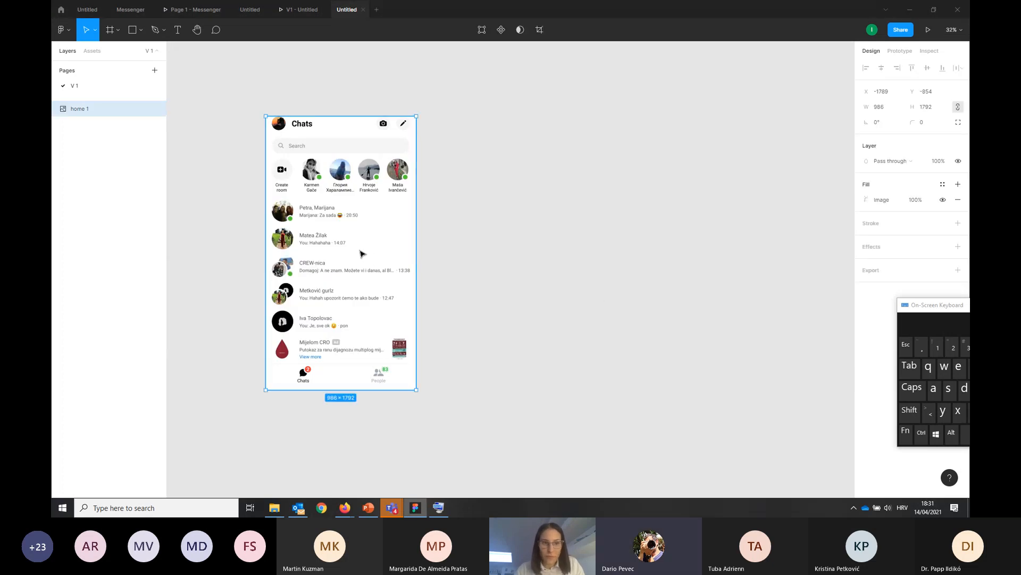
pyautogui.hscroll(2, 436, 269)
pyautogui.click(515, 269)
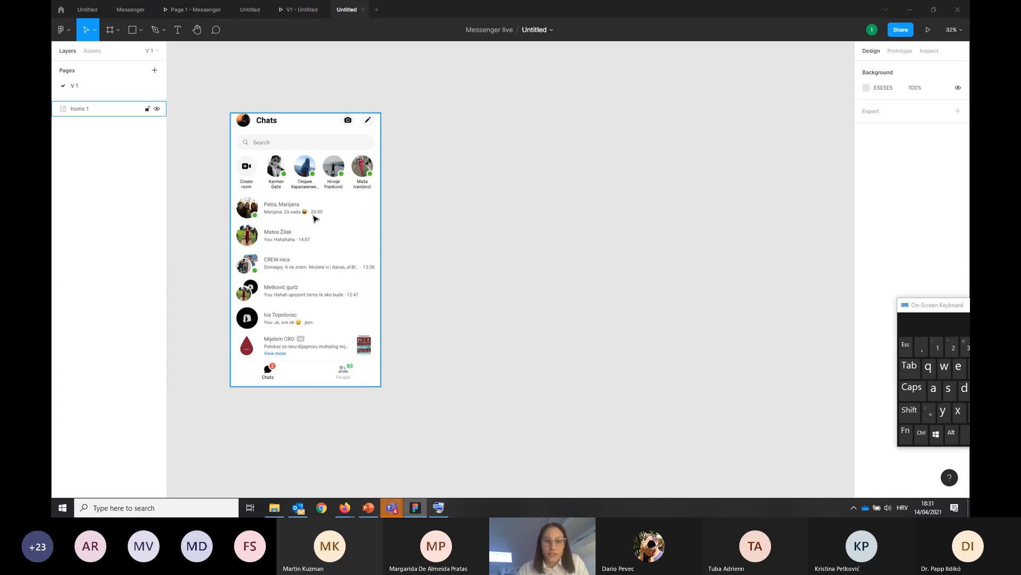
# Shift the home screenshot slightly up and left, and add an iPhone 11 Pro / X frame to its right
pyautogui.moveTo(300, 207); pyautogui.dragTo(284, 202)
pyautogui.click(437, 214)
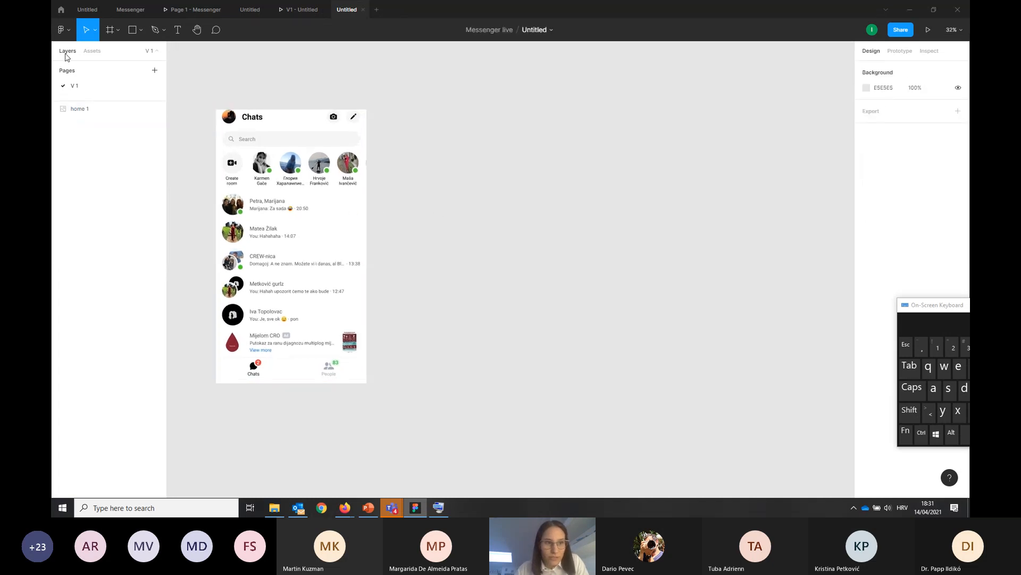
pyautogui.click(109, 30)
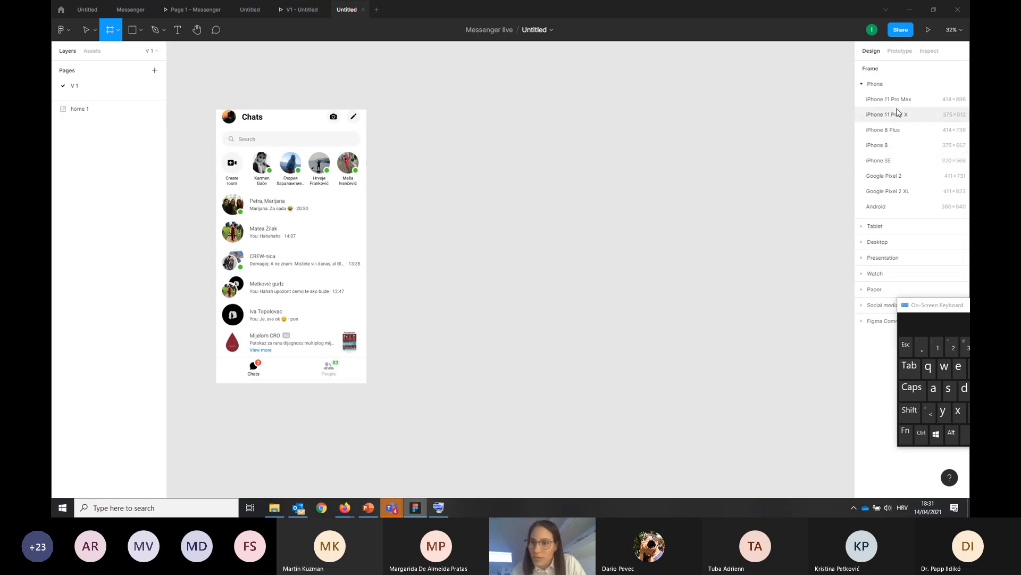
pyautogui.click(886, 228)
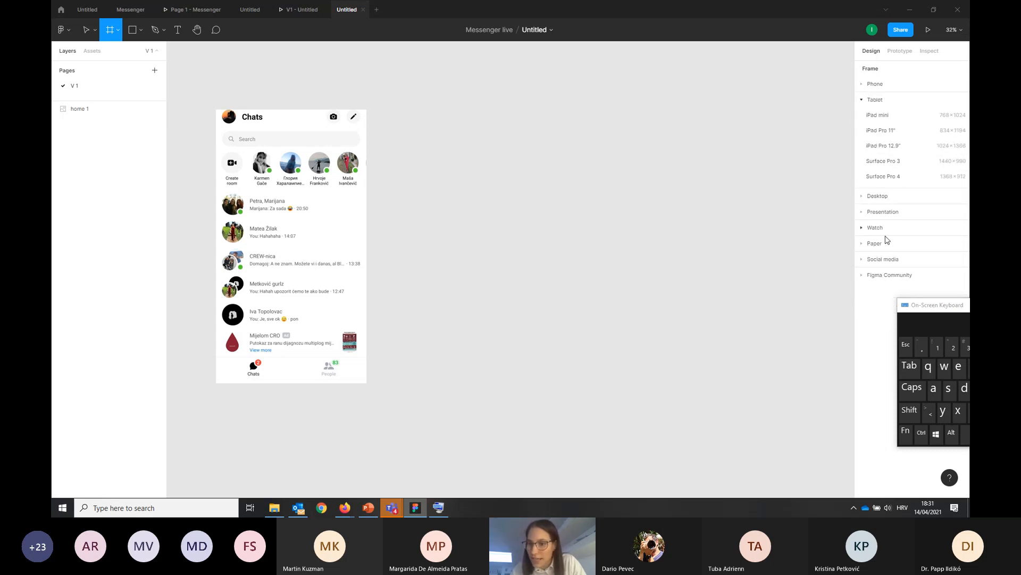
pyautogui.click(891, 211)
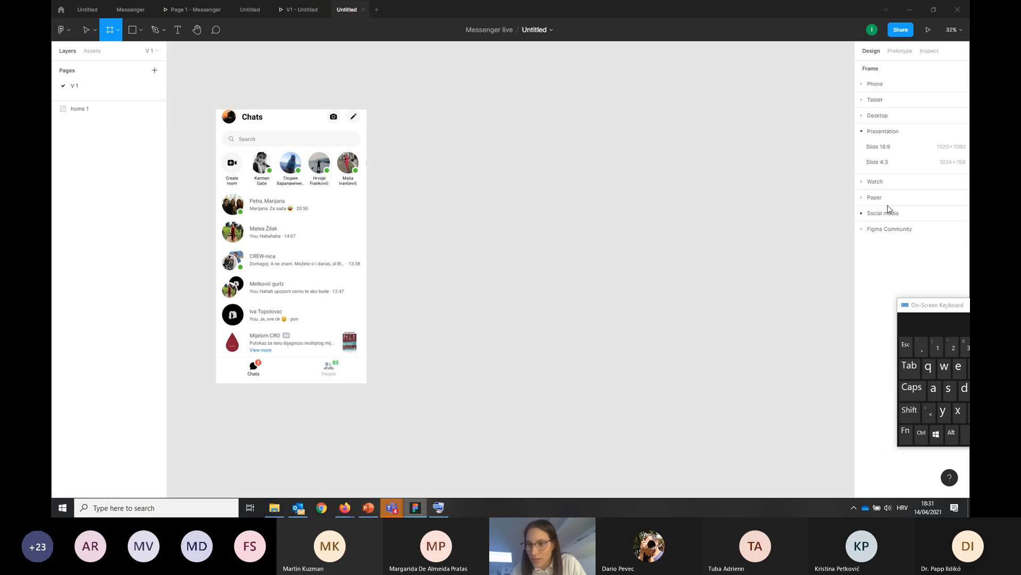
pyautogui.click(881, 131)
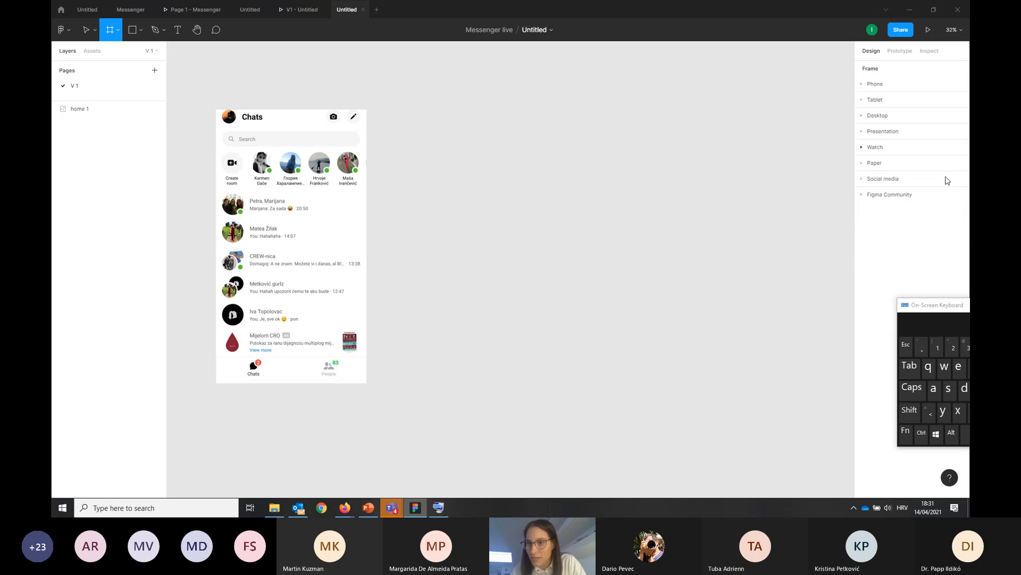
pyautogui.click(886, 87)
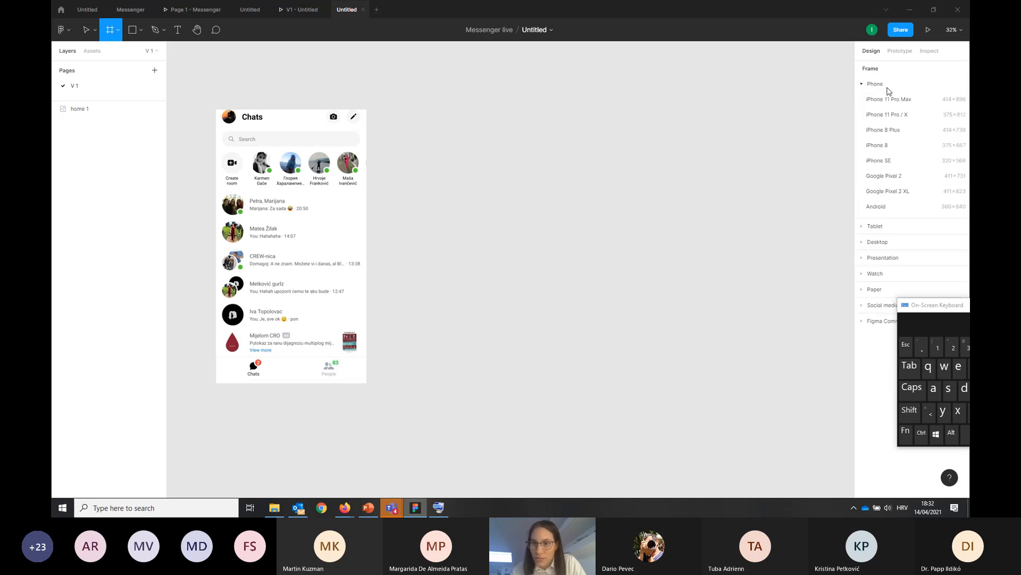
pyautogui.click(886, 115)
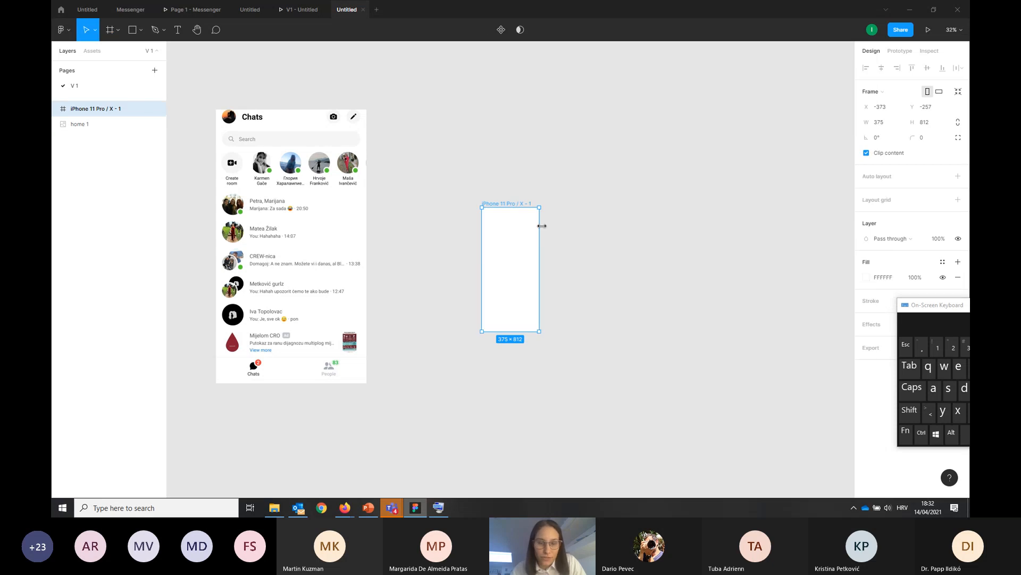
# Scale the home screenshot proportionally to about 395 × 718 and place it beside the phone frame with their tops aligned
pyautogui.moveTo(320, 228); pyautogui.dragTo(403, 255)
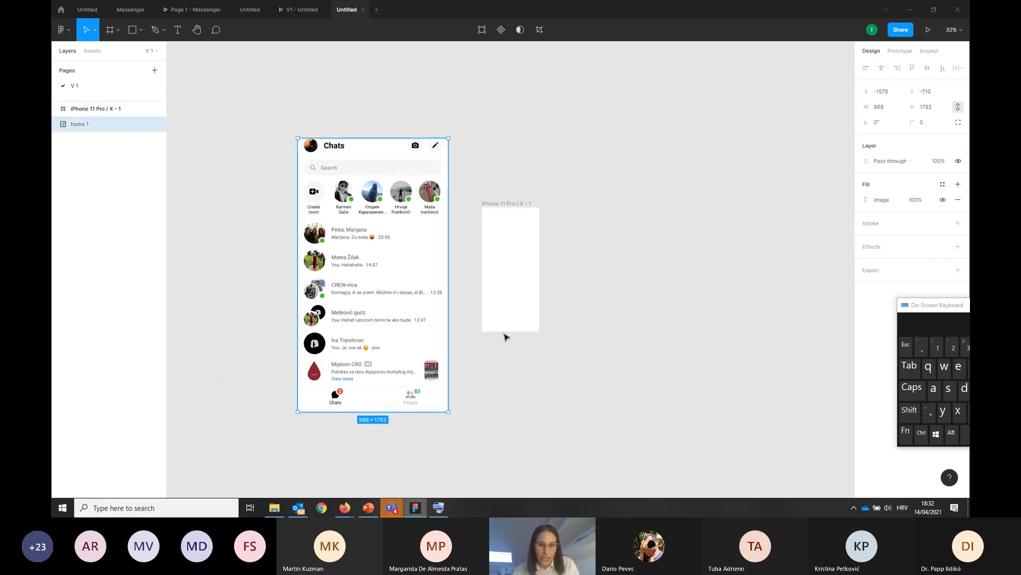
pyautogui.click(516, 294)
pyautogui.click(444, 250)
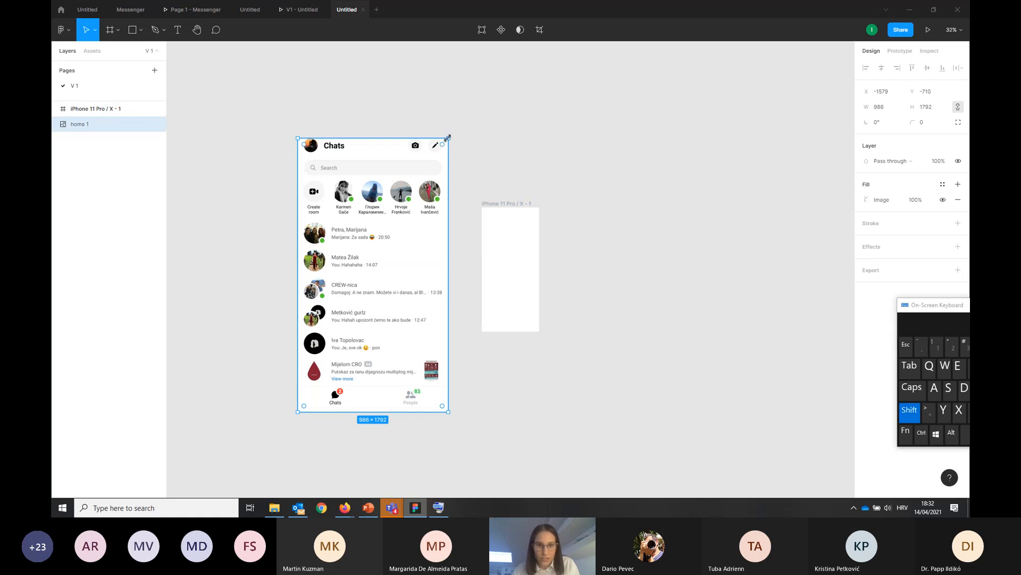
pyautogui.moveTo(449, 138); pyautogui.dragTo(358, 302)
pyautogui.moveTo(328, 365); pyautogui.dragTo(417, 274)
pyautogui.scroll(5, 521, 266)
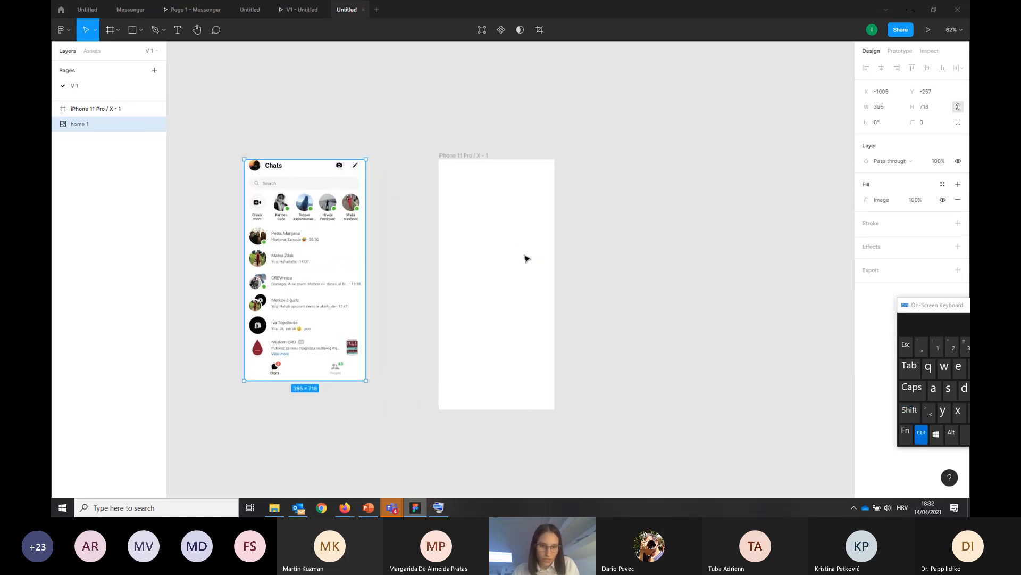
pyautogui.scroll(-1, 524, 258)
pyautogui.click(372, 285)
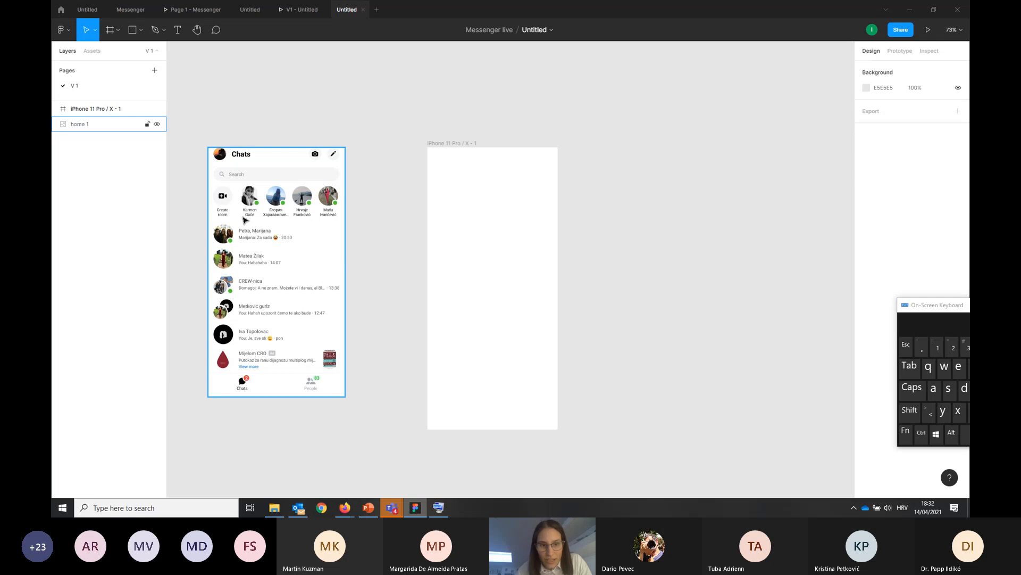
pyautogui.click(379, 226)
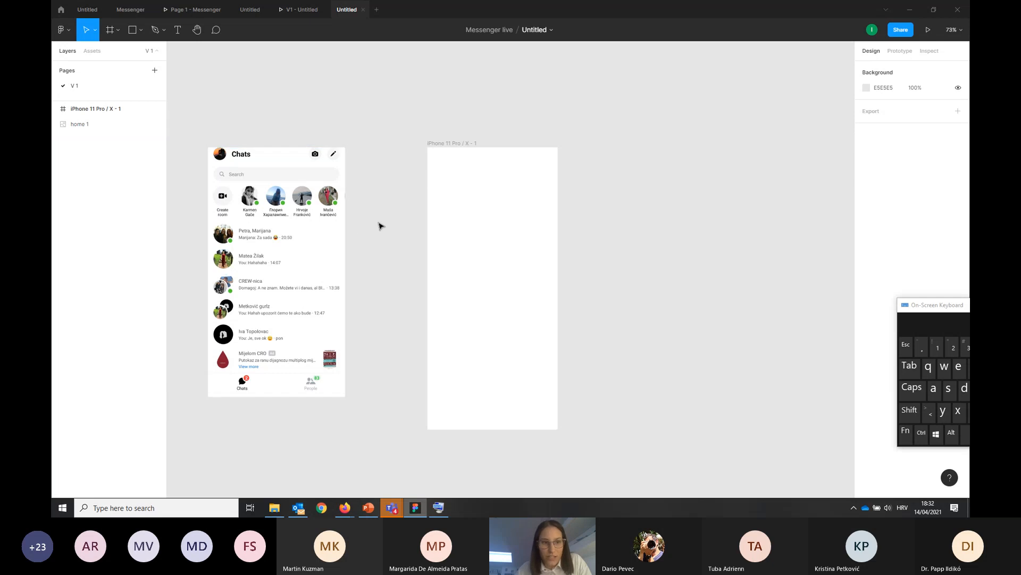
# Draw an unconstrained ellipse about 38 × 61 near the top of the phone frame, and delete it
pyautogui.click(142, 34)
pyautogui.click(122, 89)
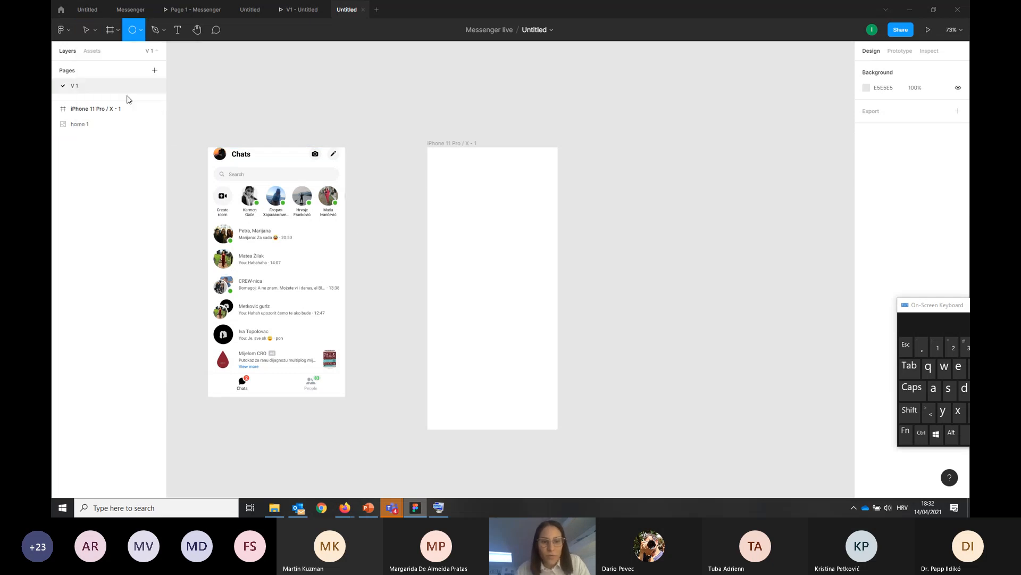
pyautogui.scroll(1, 450, 184)
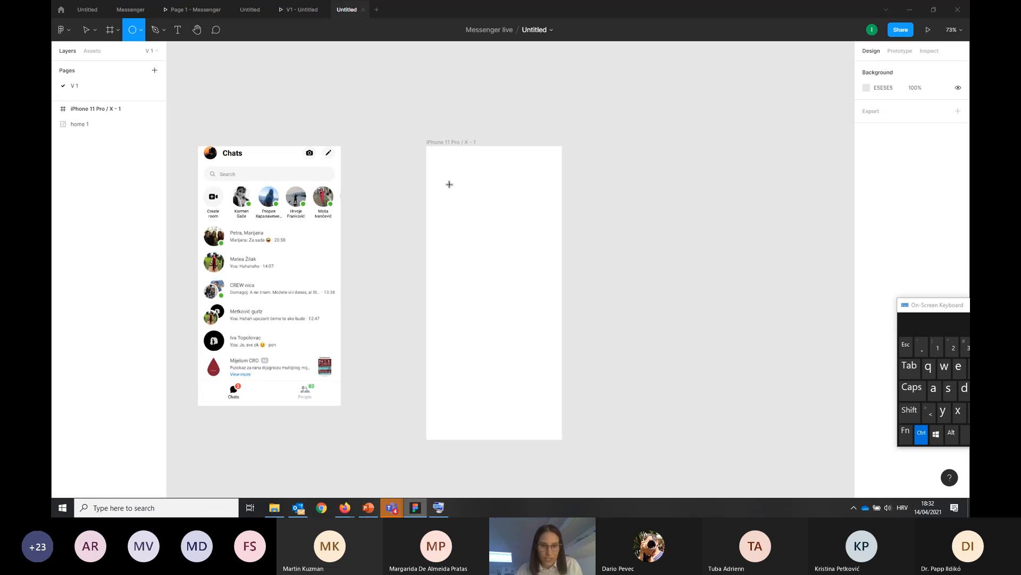
pyautogui.scroll(3, 449, 184)
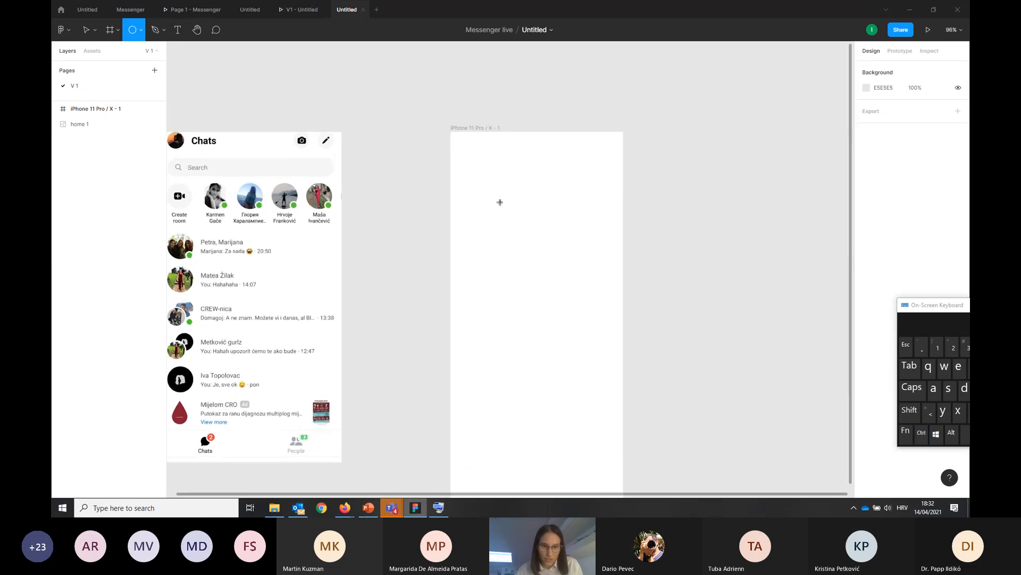
pyautogui.moveTo(489, 171)
pyautogui.mouseDown()
pyautogui.moveTo(503, 191)
pyautogui.moveTo(505, 231)
pyautogui.moveTo(548, 230)
pyautogui.moveTo(511, 200)
pyautogui.mouseUp()
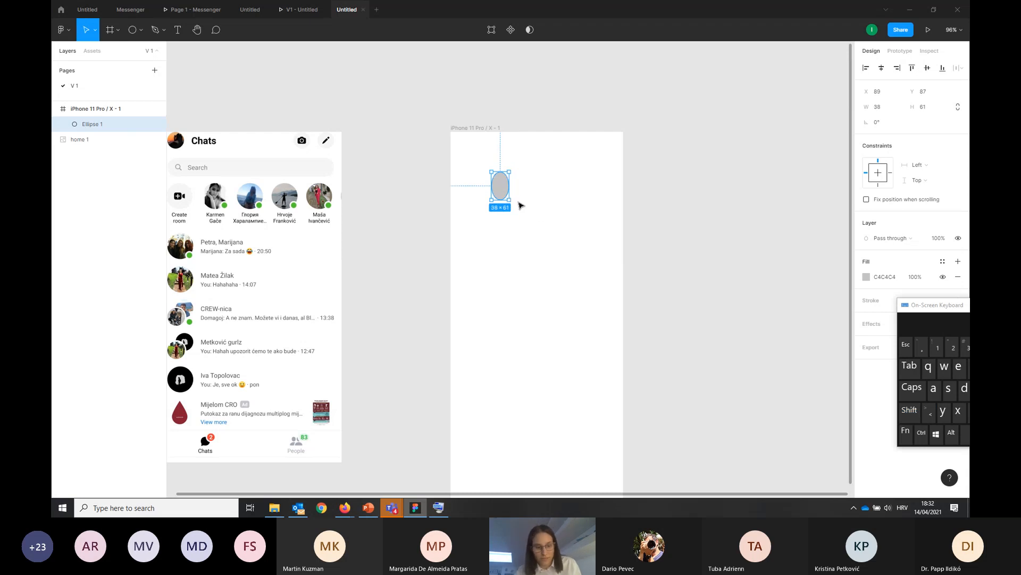
pyautogui.press('Delete')
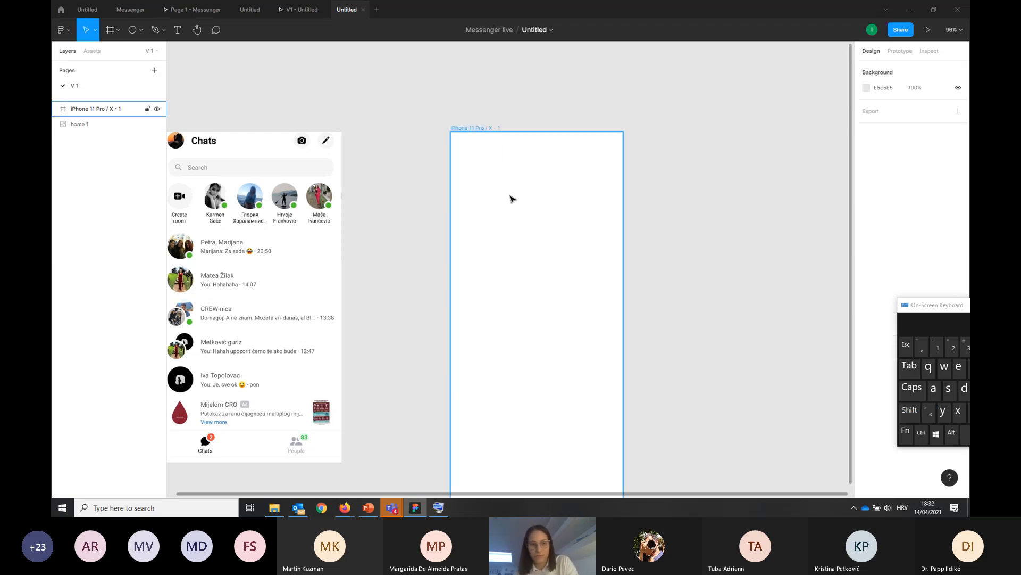
# Draw a perfect circle about 65 × 65 near the top of the phone frame as the avatar placeholder
pyautogui.press('o')
pyautogui.moveTo(501, 170); pyautogui.dragTo(532, 198)
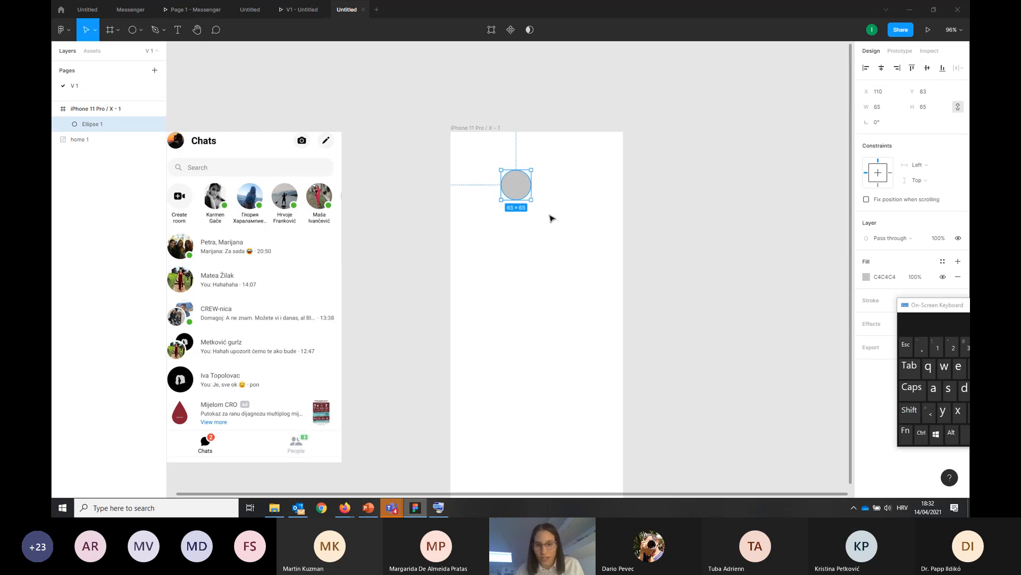
pyautogui.click(550, 215)
pyautogui.click(517, 194)
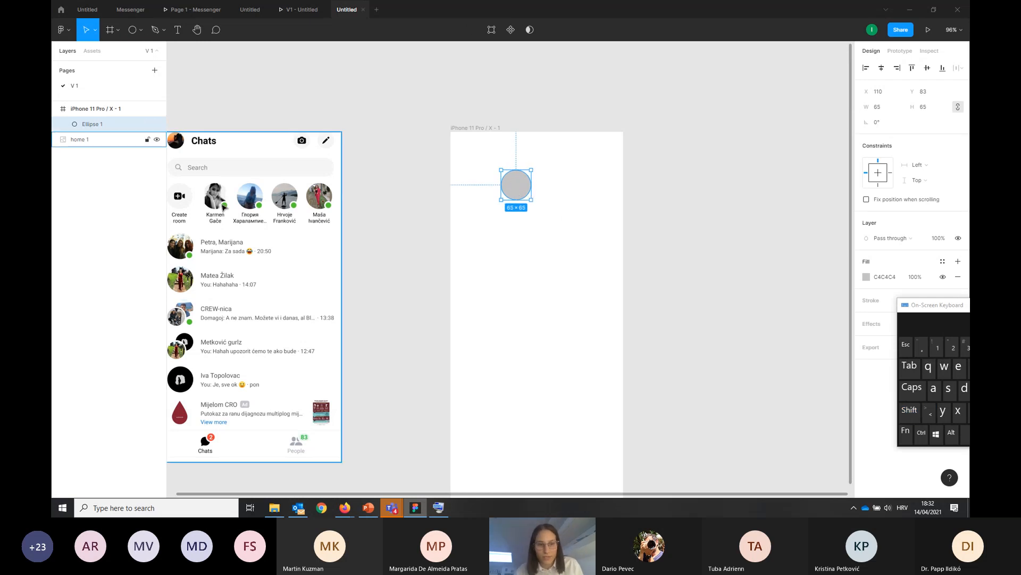
# Draw a small circle about 23 × 23 and place it on the lower-right edge of the avatar circle as a status dot
pyautogui.click(133, 34)
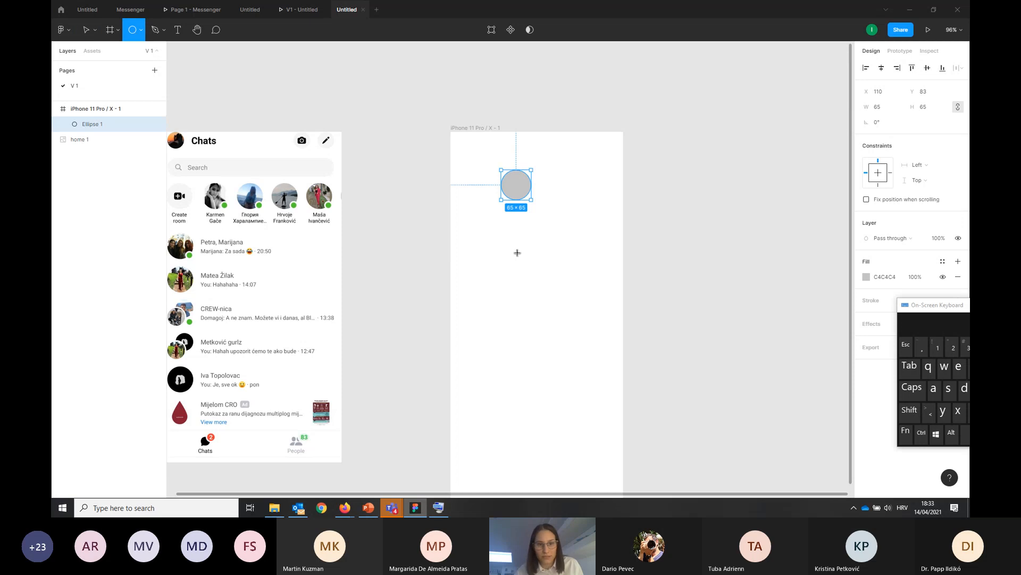
pyautogui.click(529, 247)
pyautogui.moveTo(551, 270); pyautogui.dragTo(516, 239)
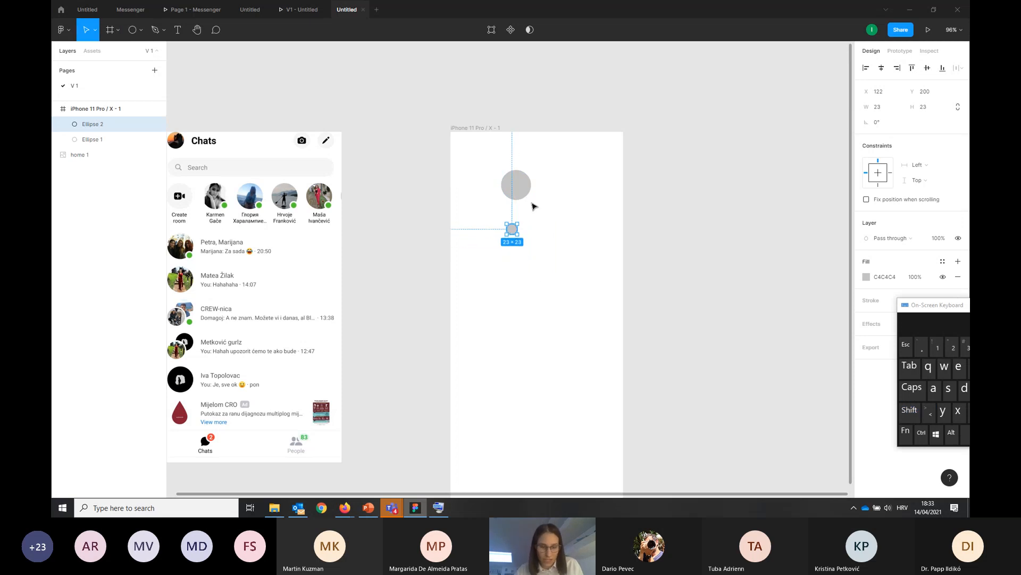
pyautogui.scroll(3, 532, 206)
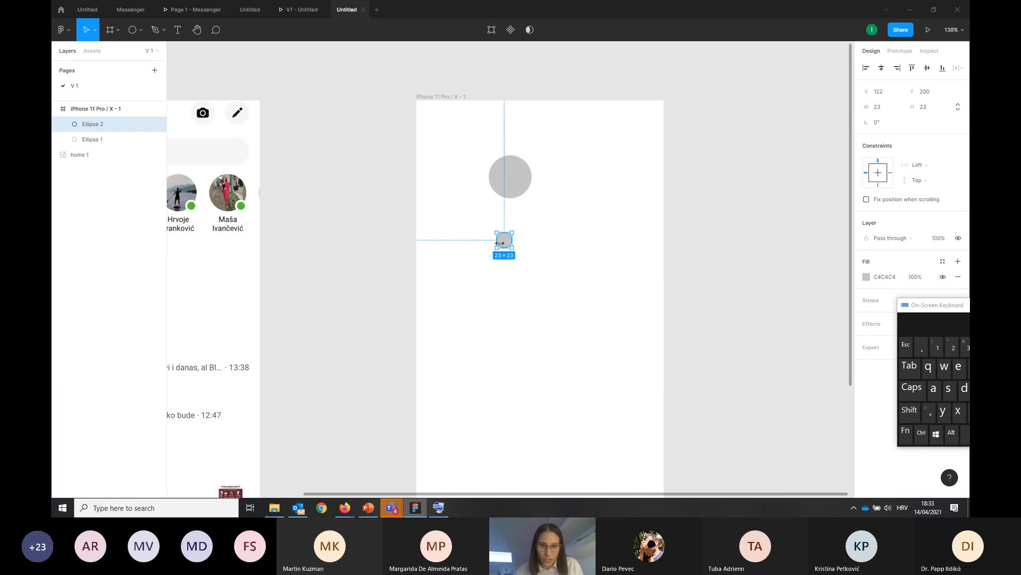
pyautogui.moveTo(502, 242); pyautogui.dragTo(528, 194)
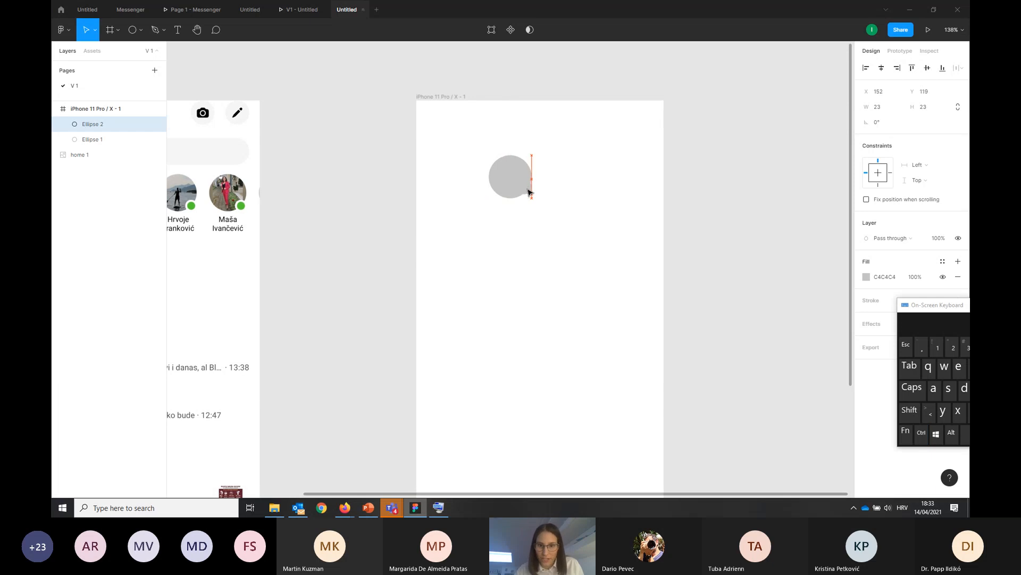
pyautogui.doubleClick(527, 195)
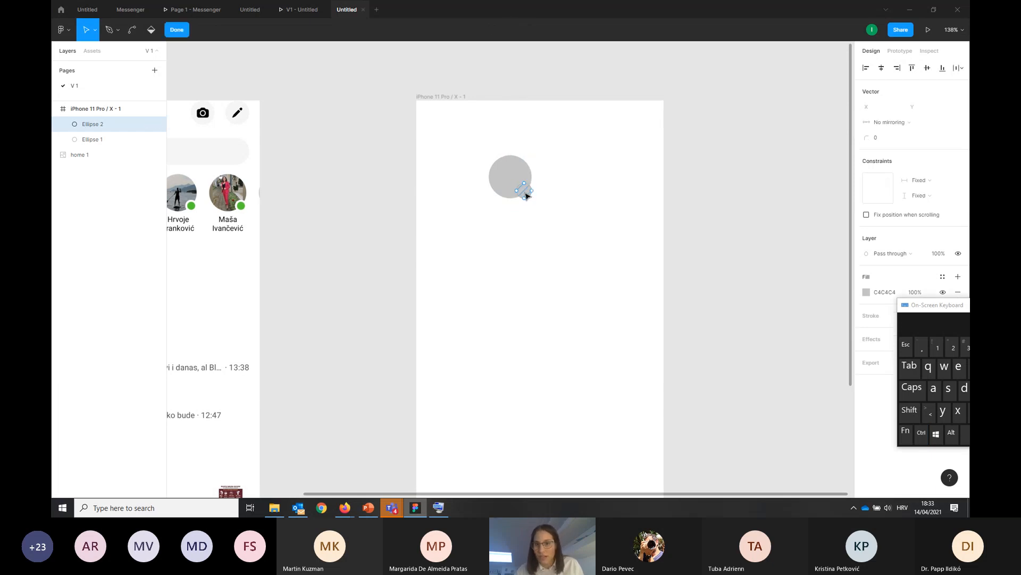
pyautogui.press('Escape')
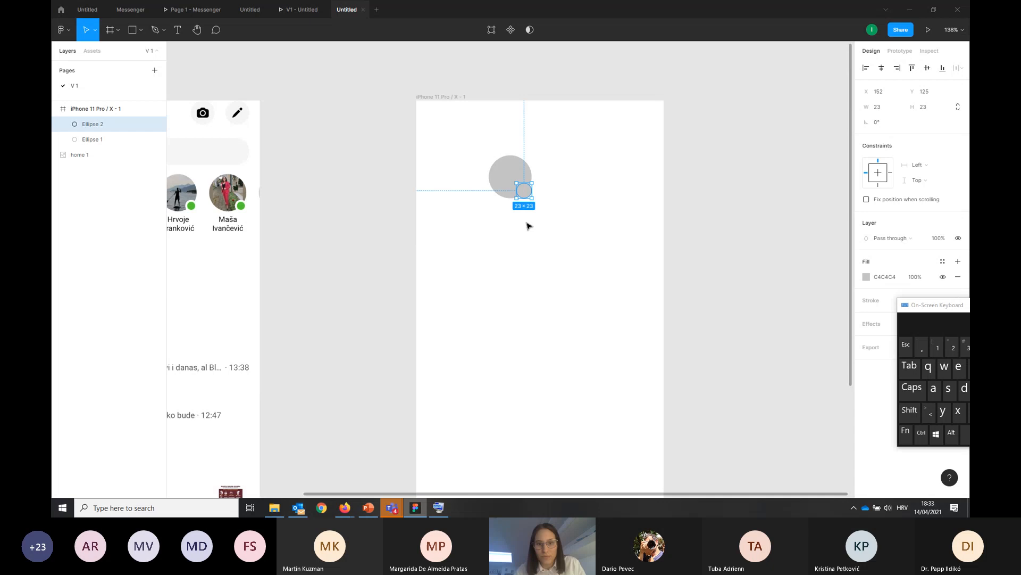
pyautogui.click(518, 171)
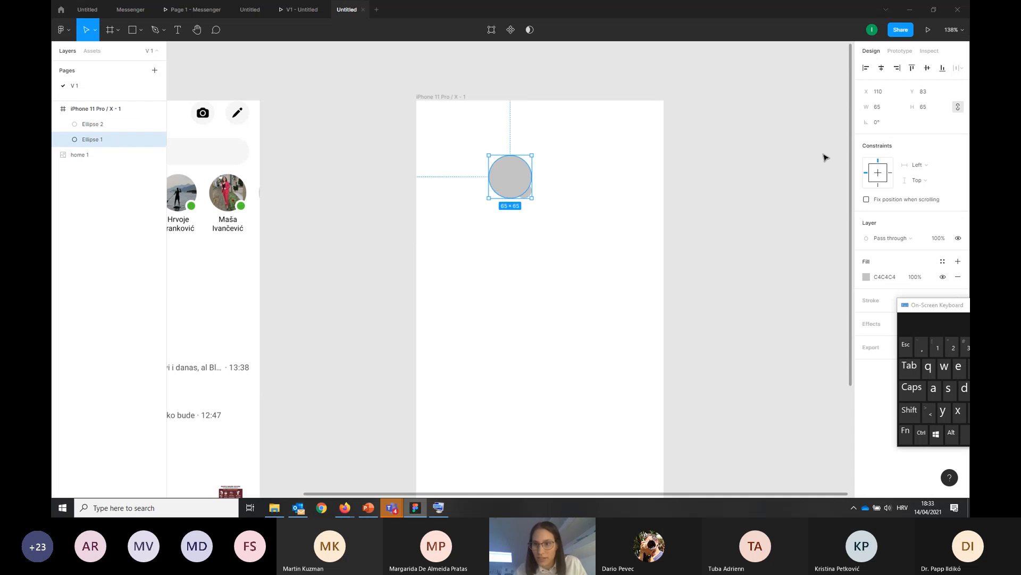
pyautogui.click(427, 99)
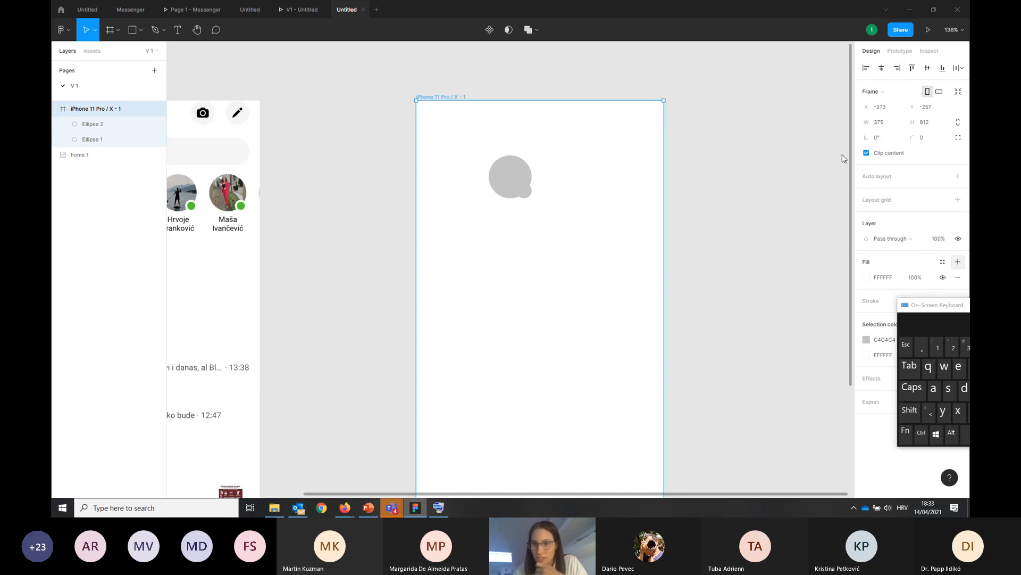
pyautogui.click(490, 180)
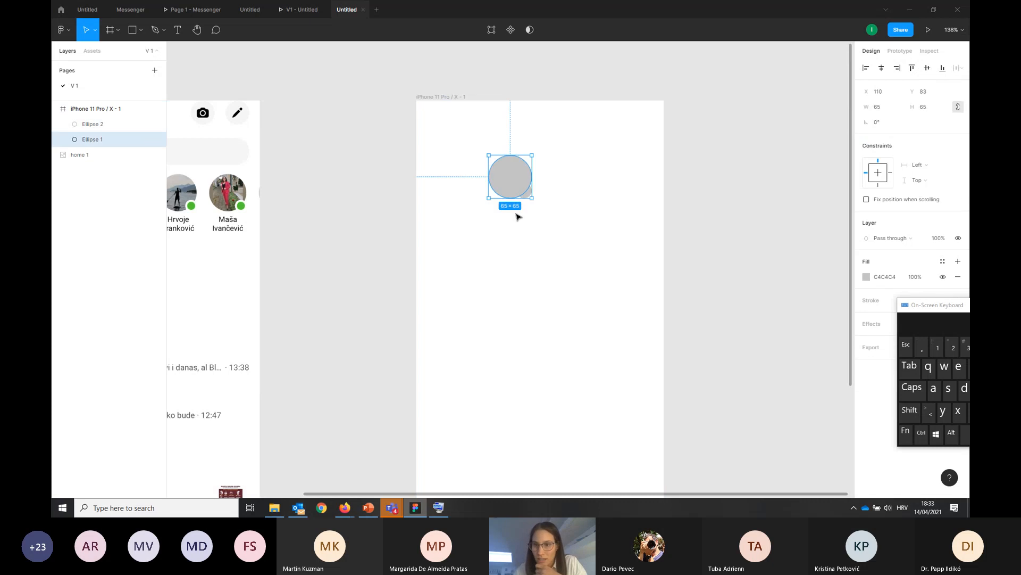
pyautogui.click(458, 272)
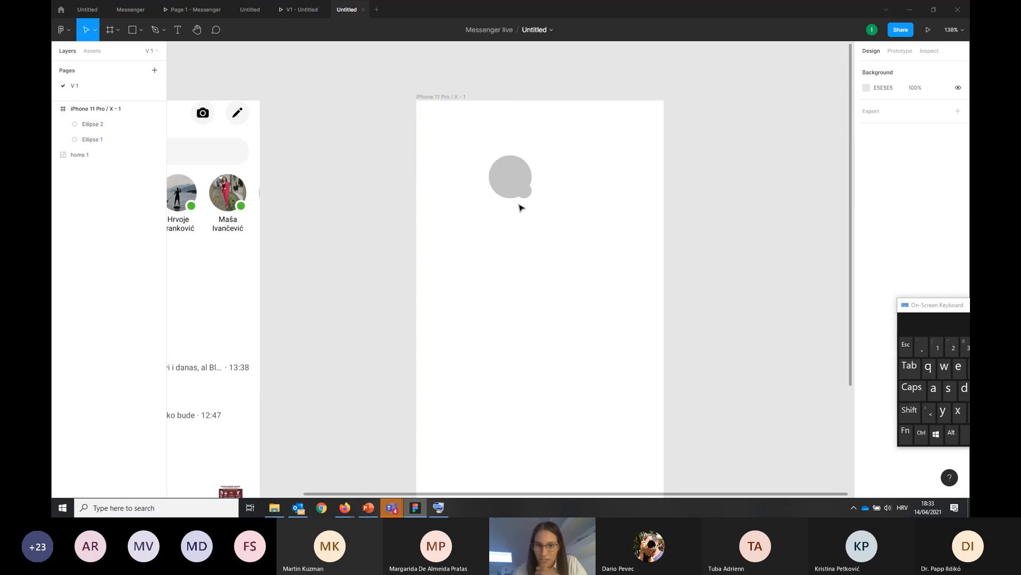
# Set the small status circle's fill to green 6BDA37
pyautogui.click(524, 192)
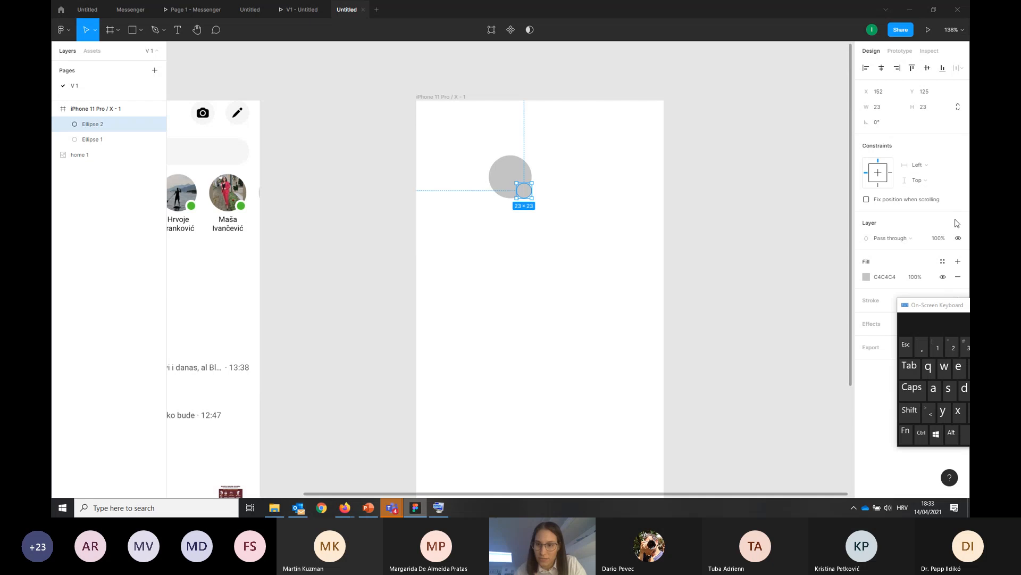
pyautogui.click(866, 277)
pyautogui.click(791, 385)
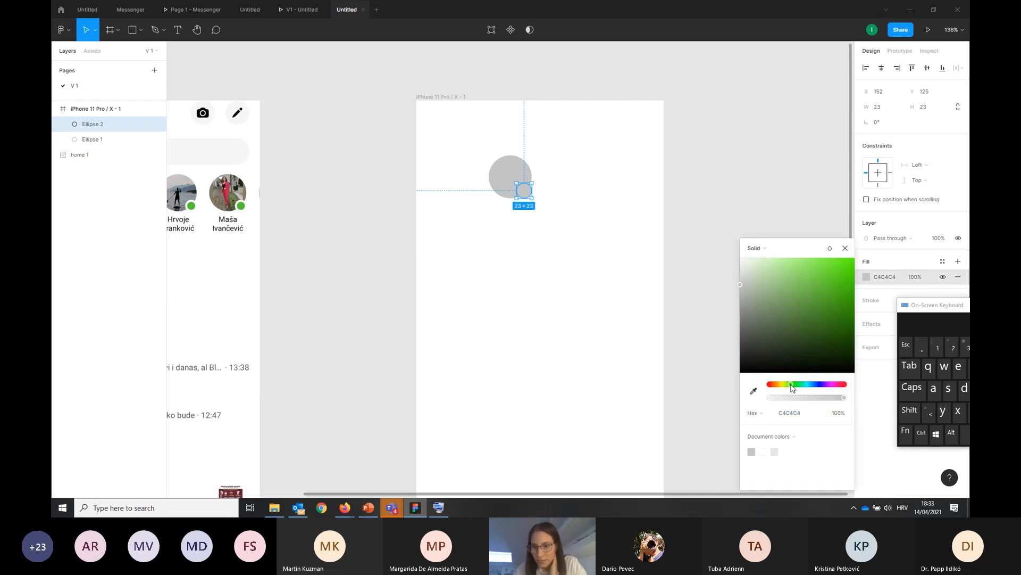
pyautogui.moveTo(744, 286); pyautogui.dragTo(826, 280)
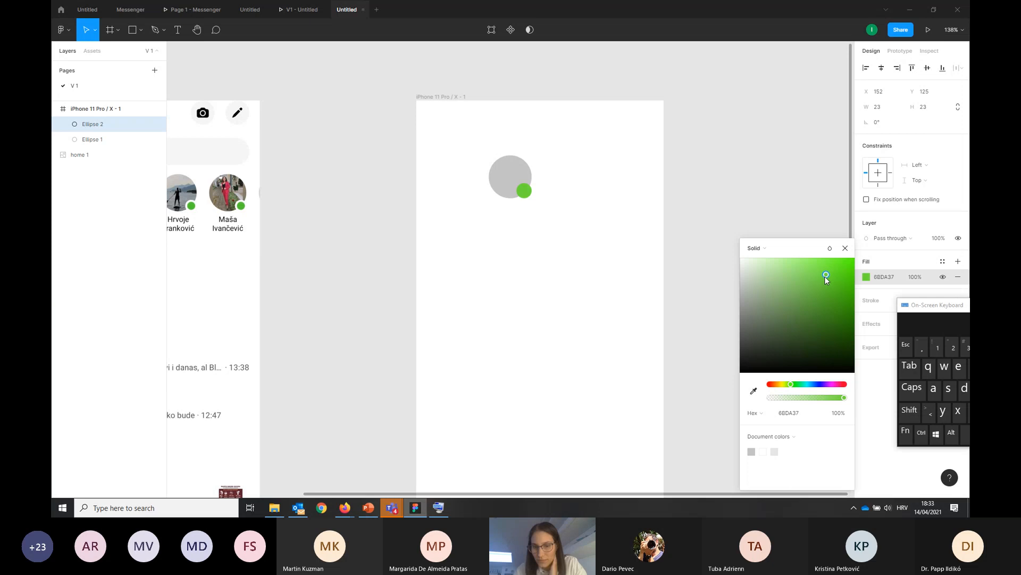
pyautogui.click(793, 212)
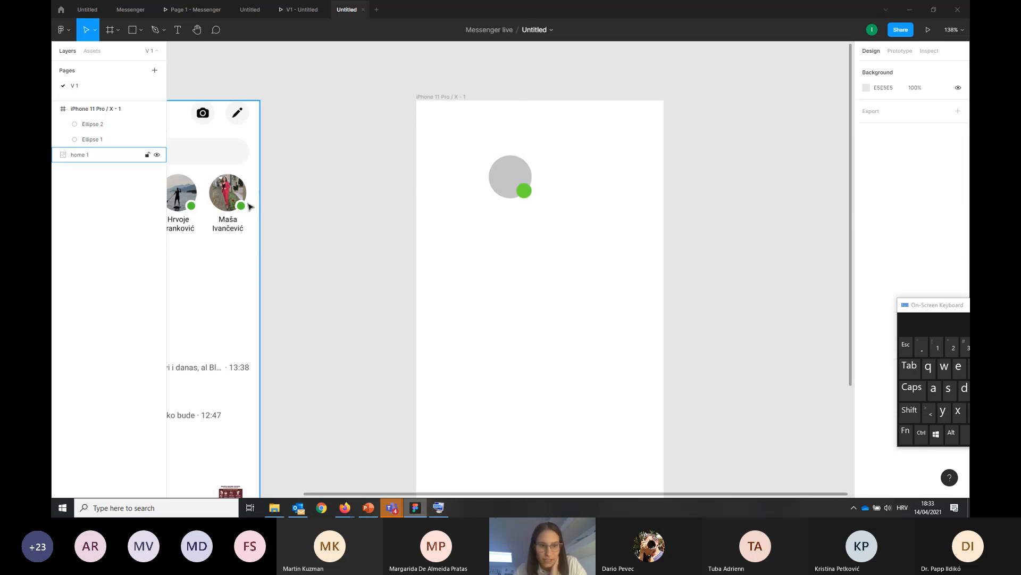
# Add a stroke to the green status circle and set its colour to white FFFFFF
pyautogui.click(524, 191)
pyautogui.click(872, 301)
pyautogui.click(867, 316)
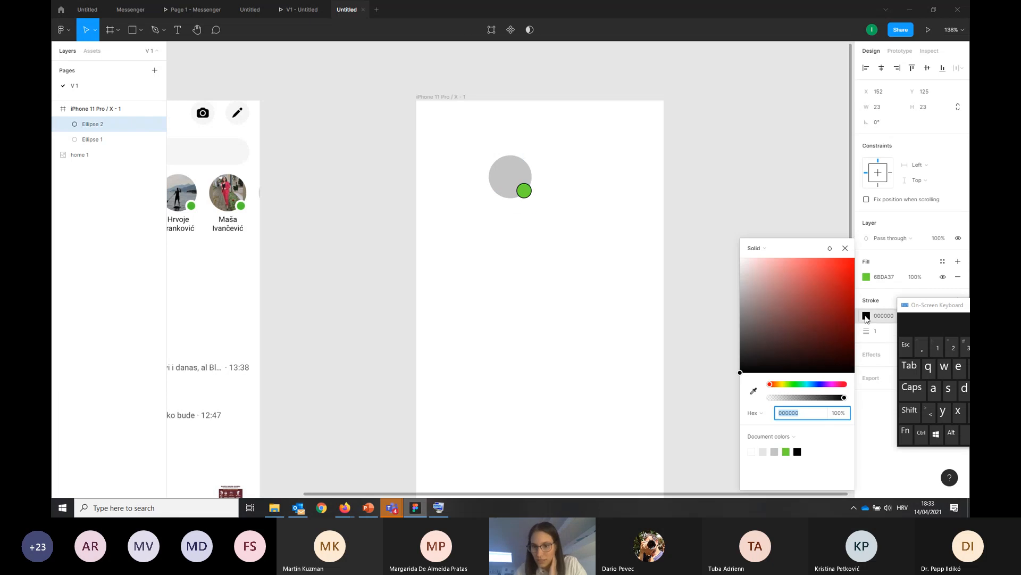
pyautogui.moveTo(746, 374); pyautogui.dragTo(661, 230)
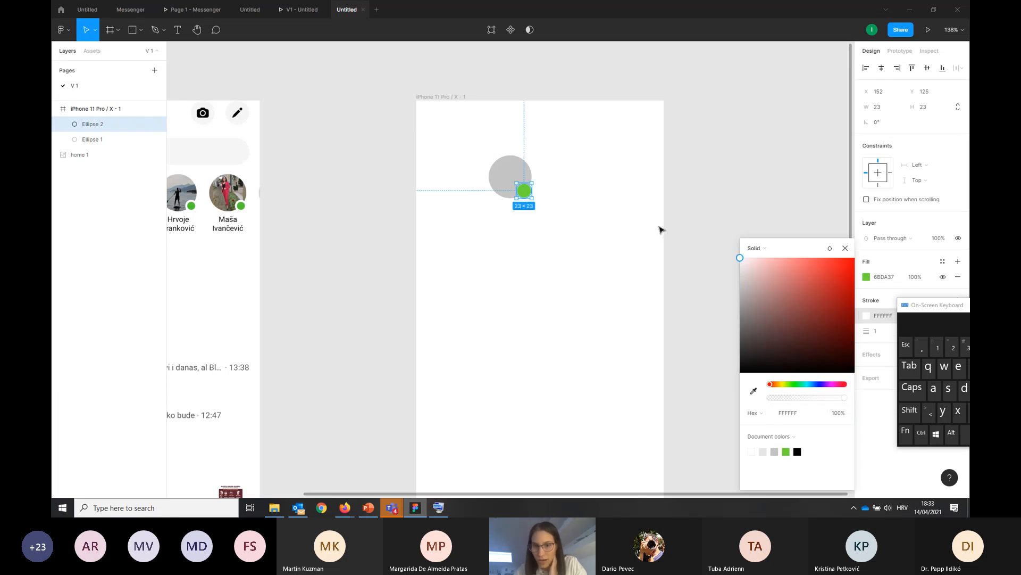
# Set the green status dot's white stroke width to 3
pyautogui.moveTo(868, 332); pyautogui.dragTo(872, 336)
pyautogui.click(880, 337)
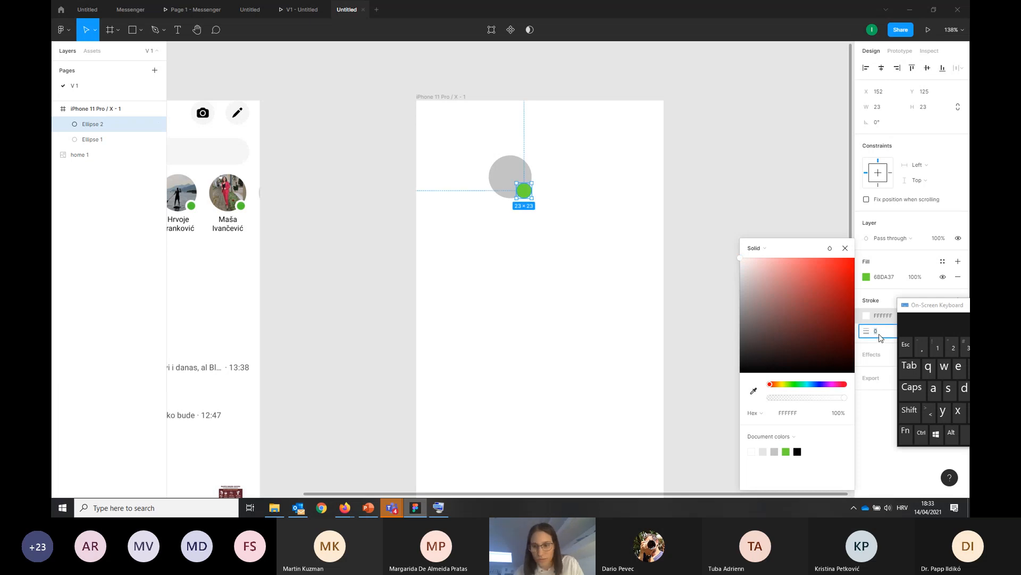
pyautogui.write('2')
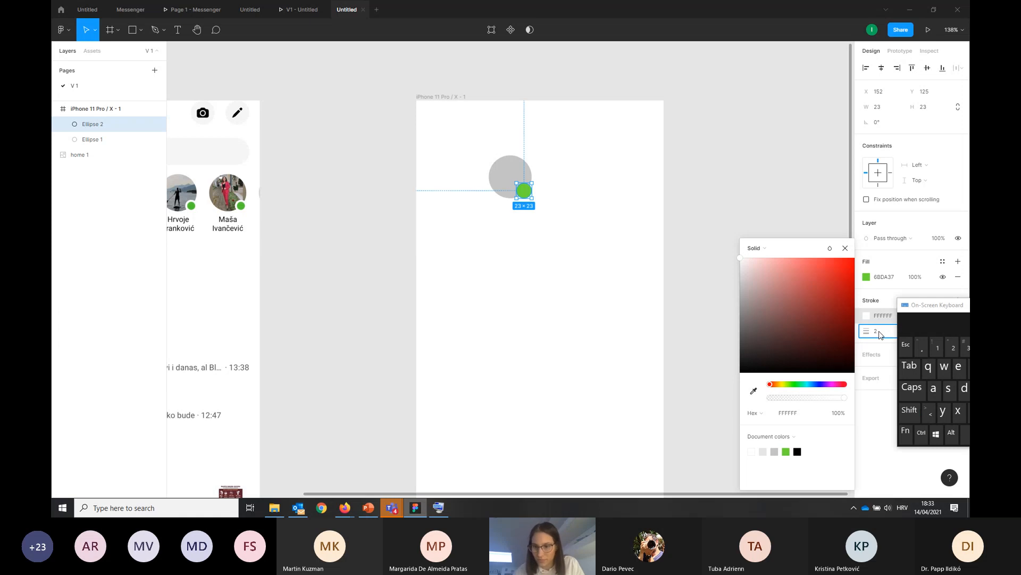
pyautogui.press('Return')
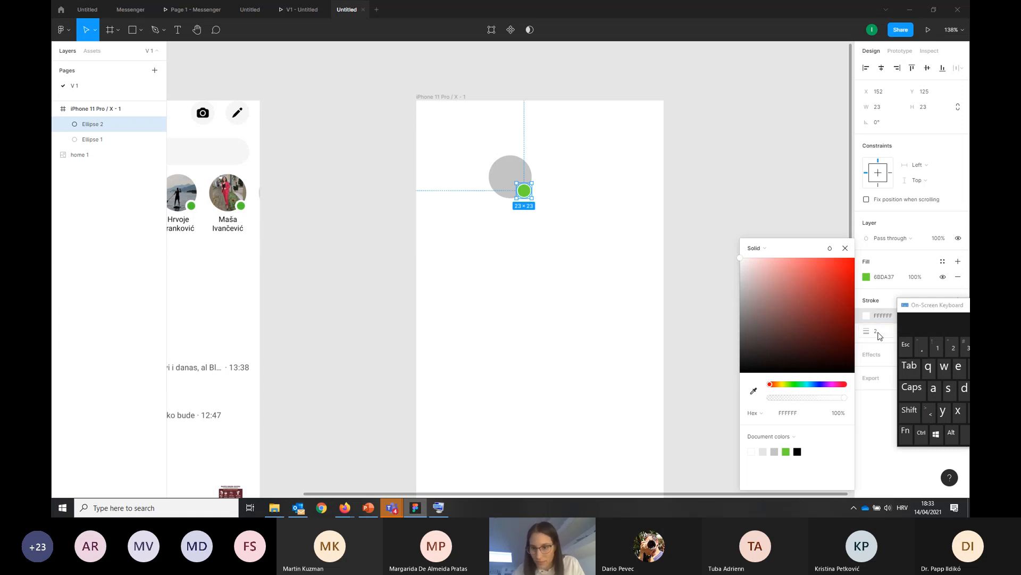
pyautogui.click(879, 332)
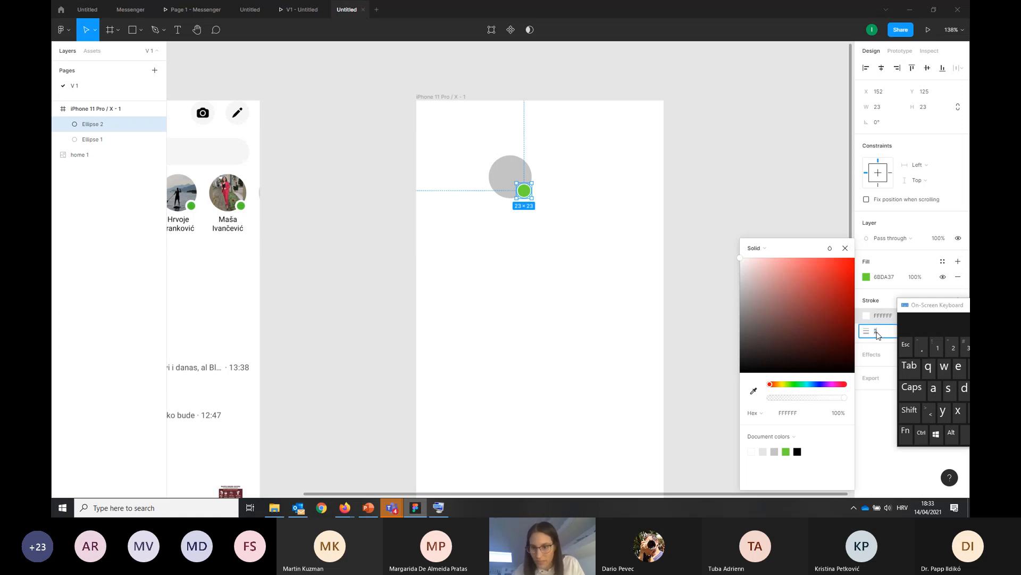
pyautogui.write('3')
pyautogui.click(908, 353)
pyautogui.click(604, 267)
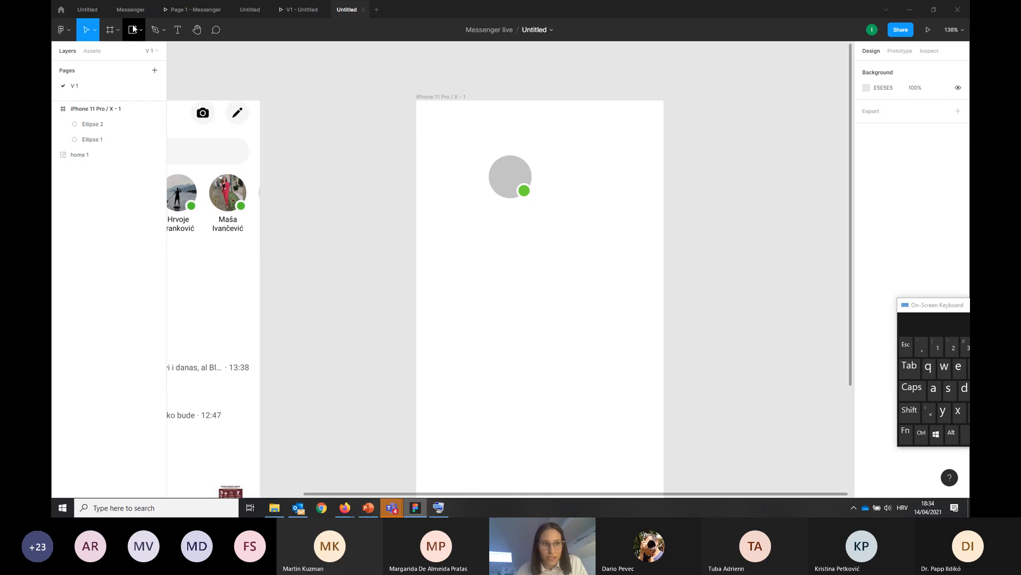
# Add a text box about 84 × 32 below the avatar reading "Name Surnam" and centre-align its text
pyautogui.click(177, 29)
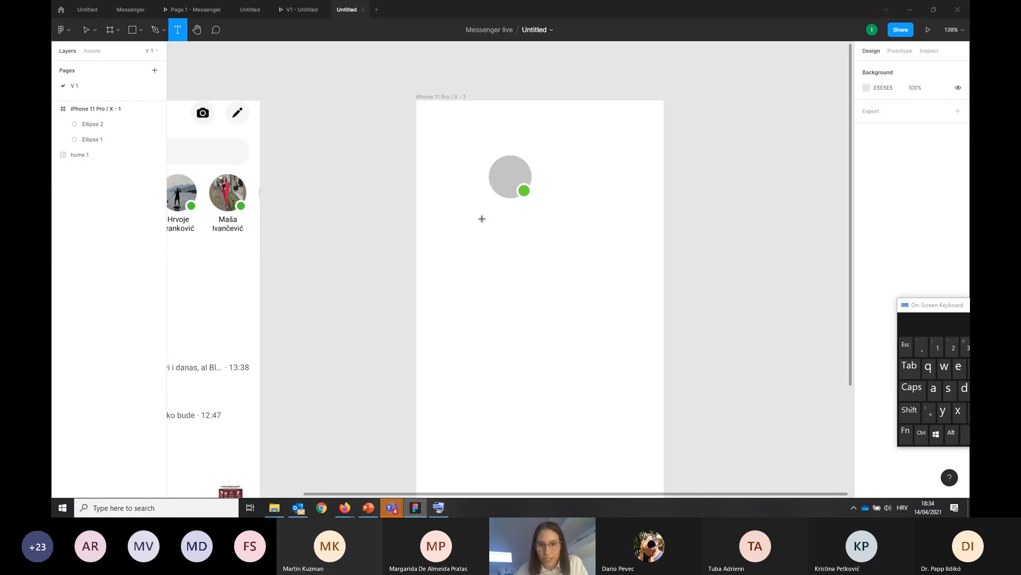
pyautogui.moveTo(482, 219); pyautogui.dragTo(540, 237)
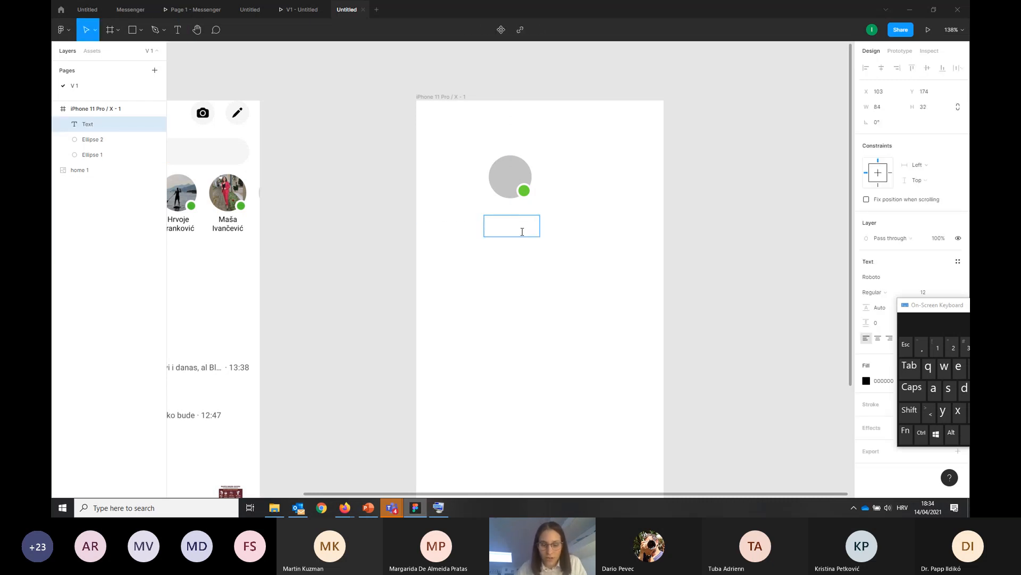
pyautogui.write('Name ')
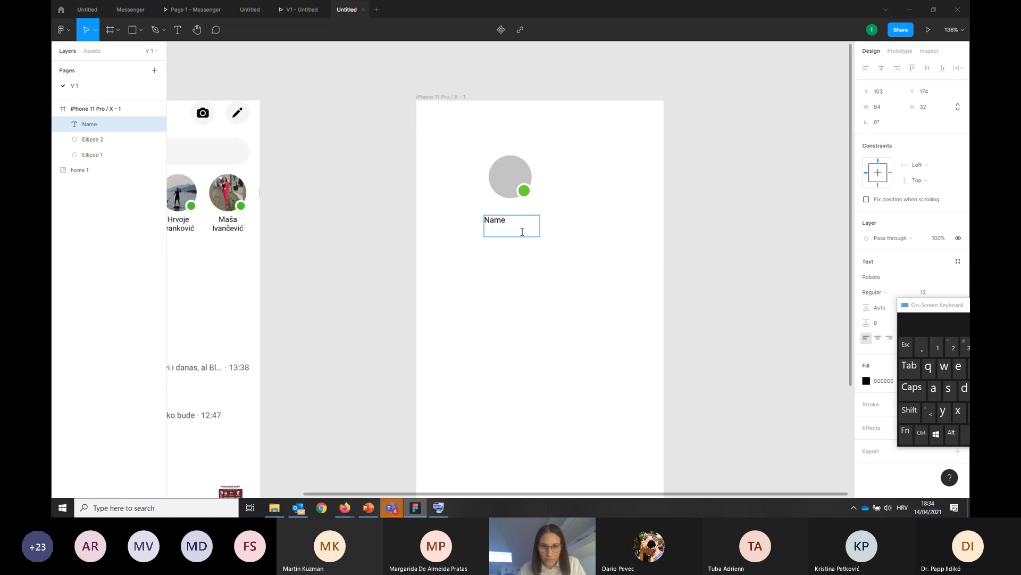
pyautogui.write('Surnam')
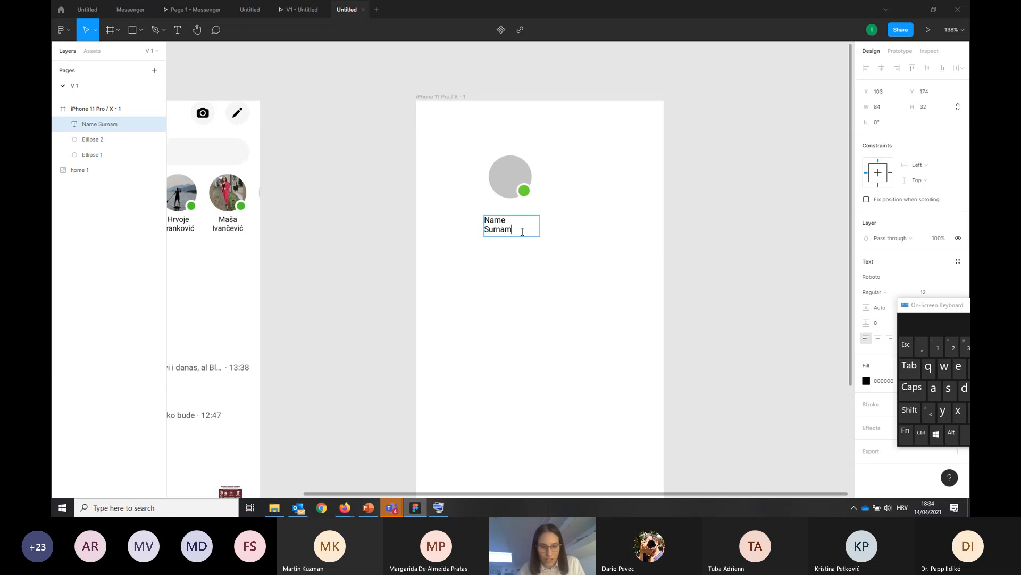
pyautogui.hotkey('ctrl', 'a')
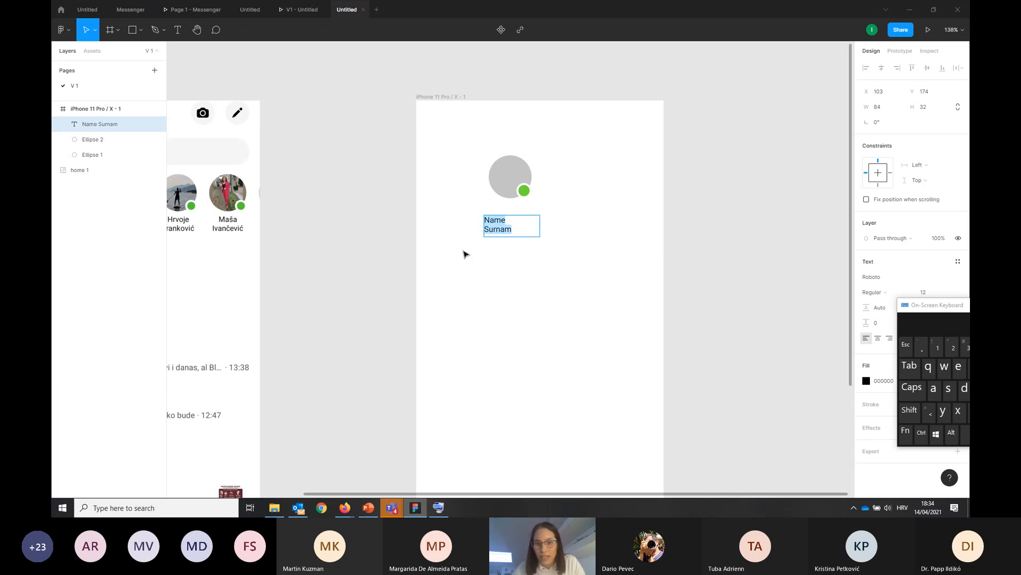
pyautogui.moveTo(920, 307); pyautogui.dragTo(888, 402)
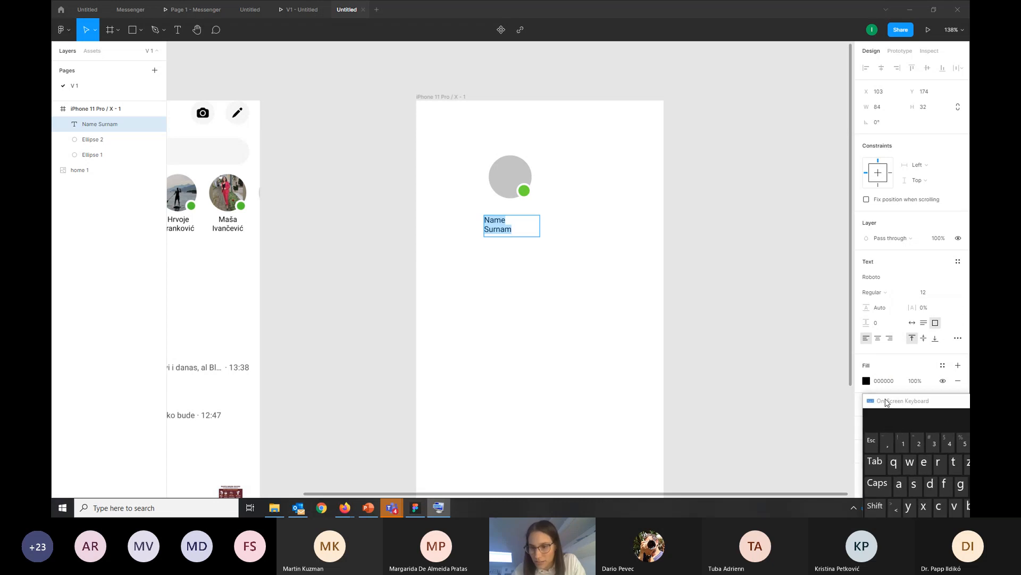
pyautogui.click(879, 339)
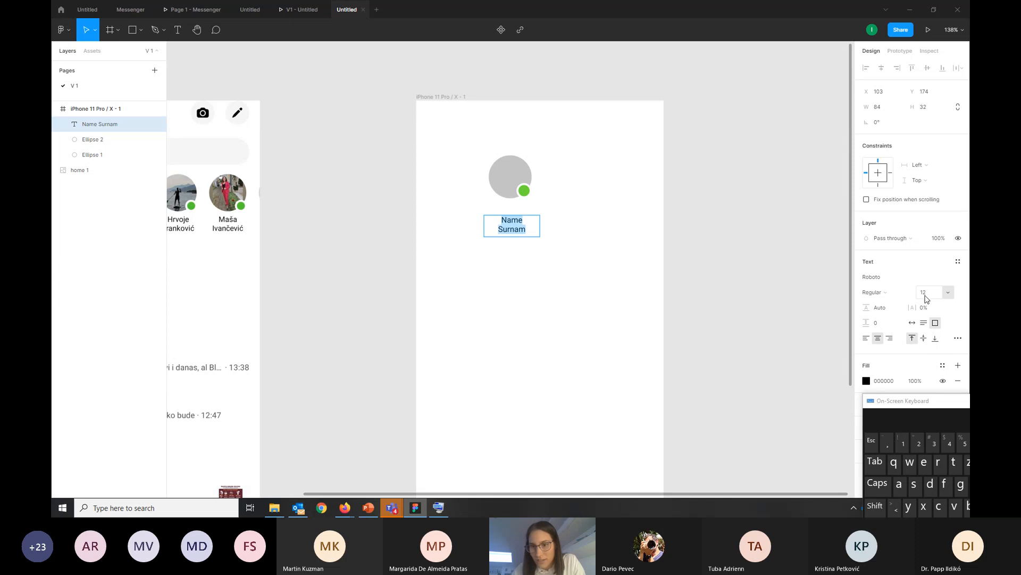
# Save the name label's formatting as a text style called "Name style" and shrink the label to 55 × 31, centred just below the avatar
pyautogui.click(959, 262)
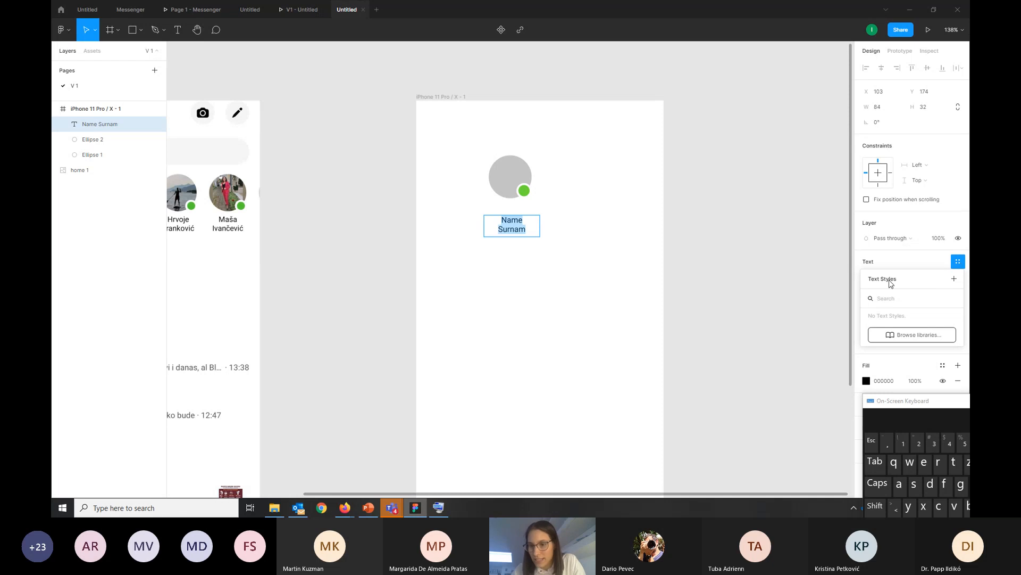
pyautogui.click(955, 280)
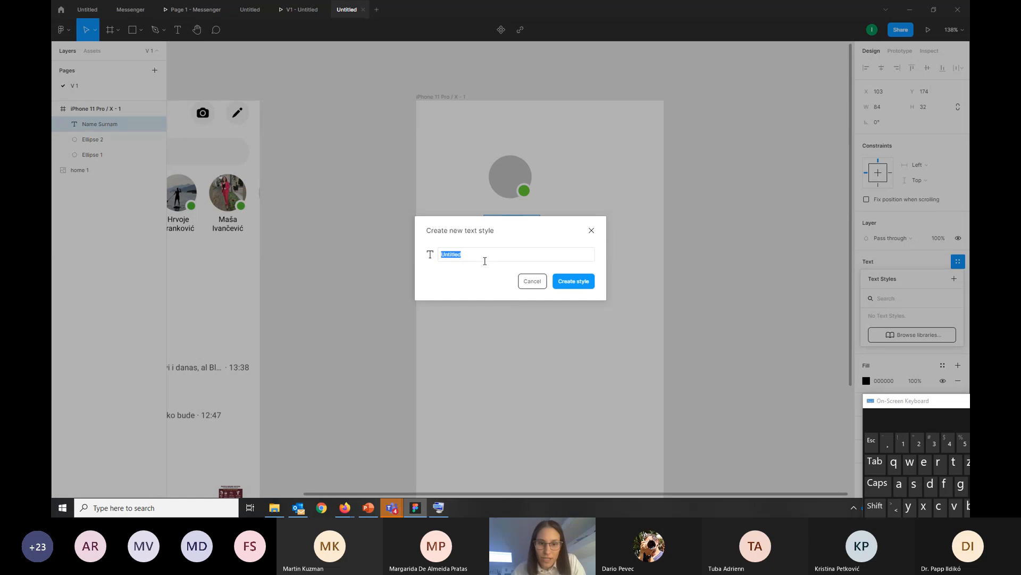
pyautogui.press('BackSpace')
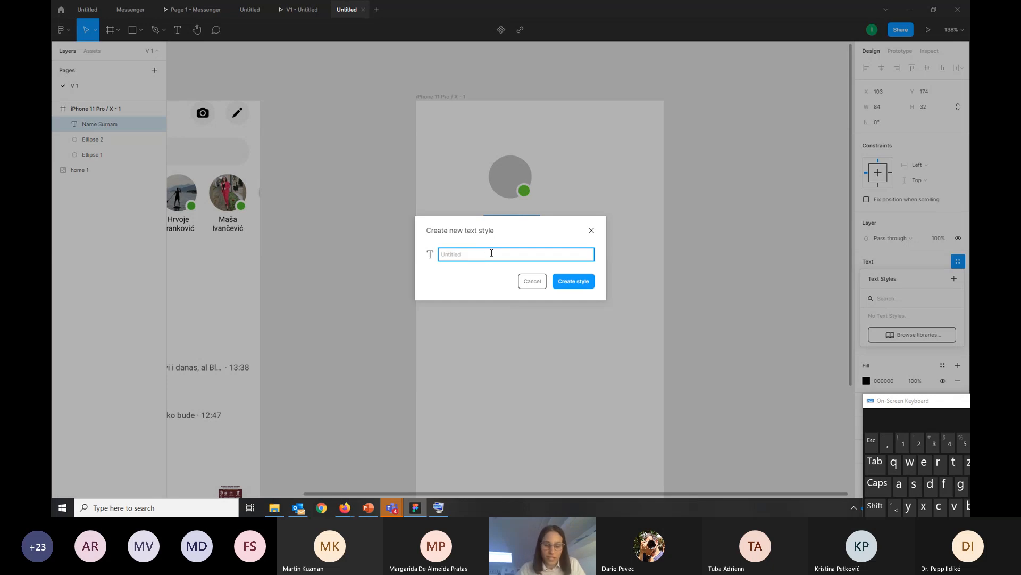
pyautogui.write('Name style')
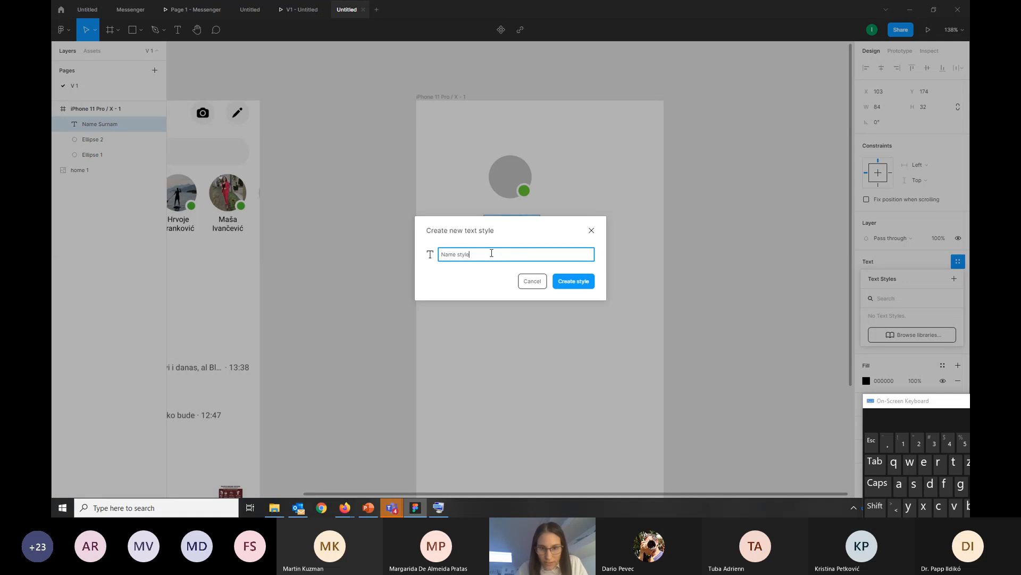
pyautogui.click(573, 281)
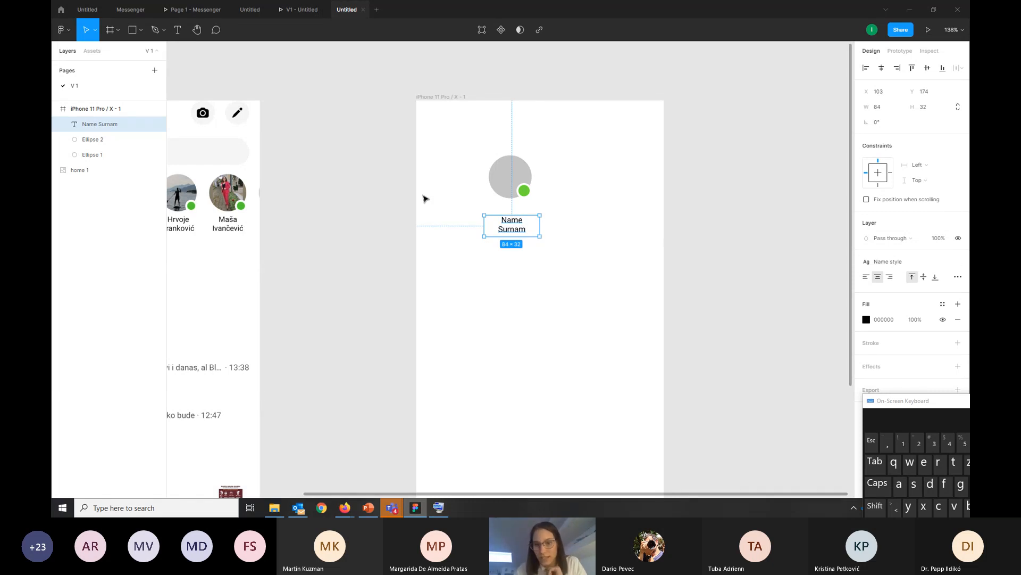
pyautogui.moveTo(540, 236); pyautogui.dragTo(513, 225)
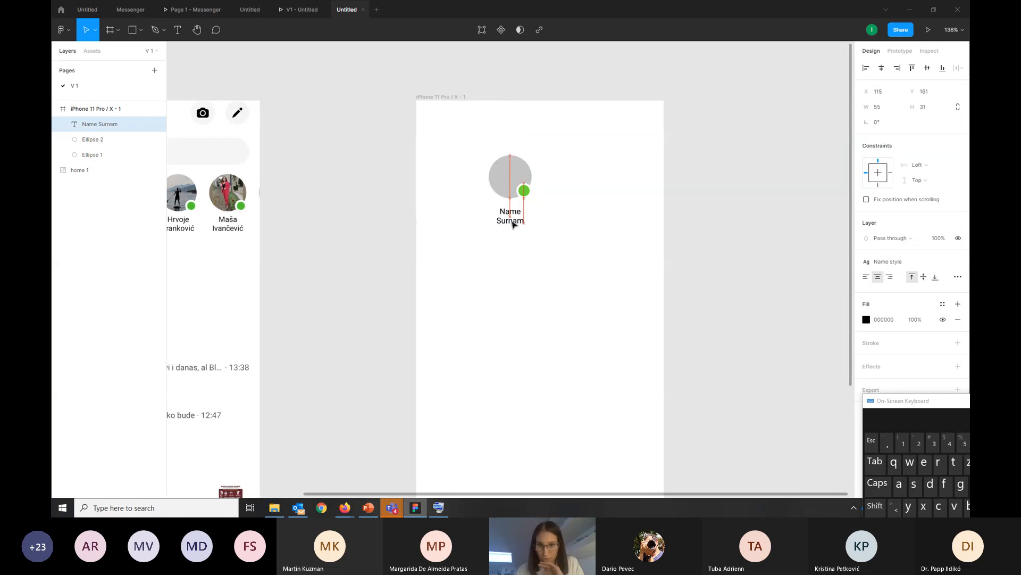
pyautogui.click(561, 259)
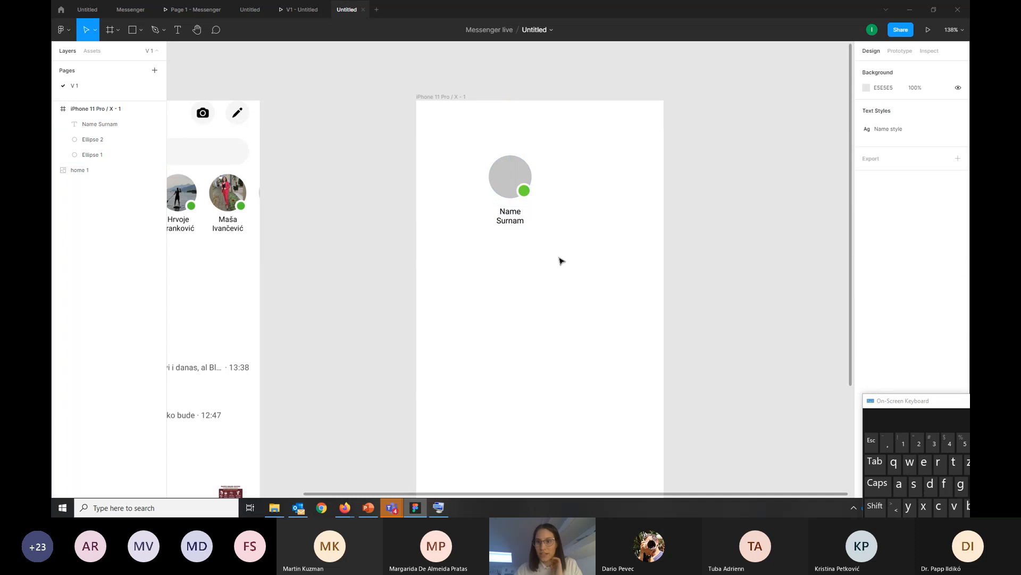
# Add a layout grid to the iPhone 11 Pro / X frame and set its type to Columns
pyautogui.click(451, 97)
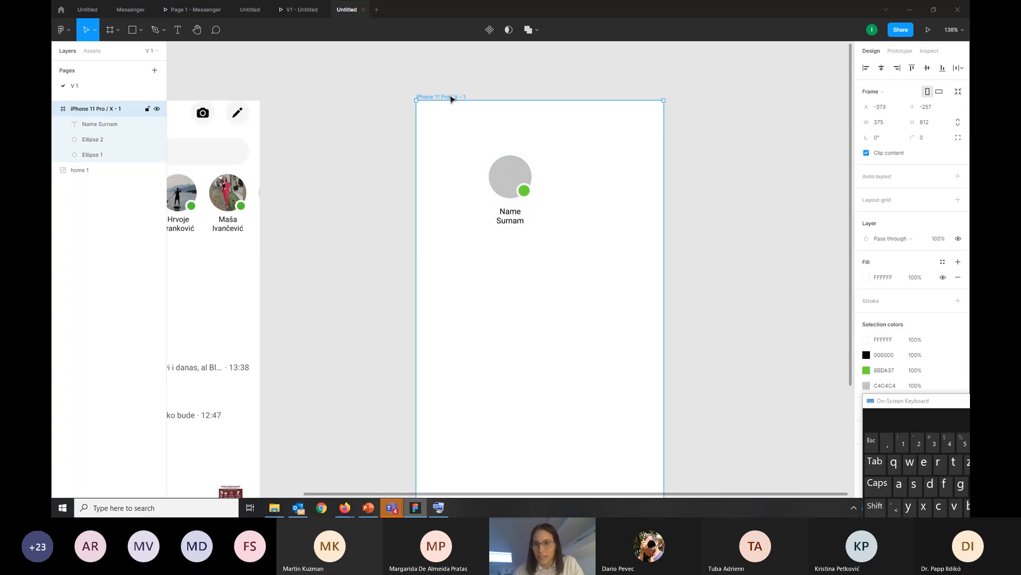
pyautogui.click(882, 201)
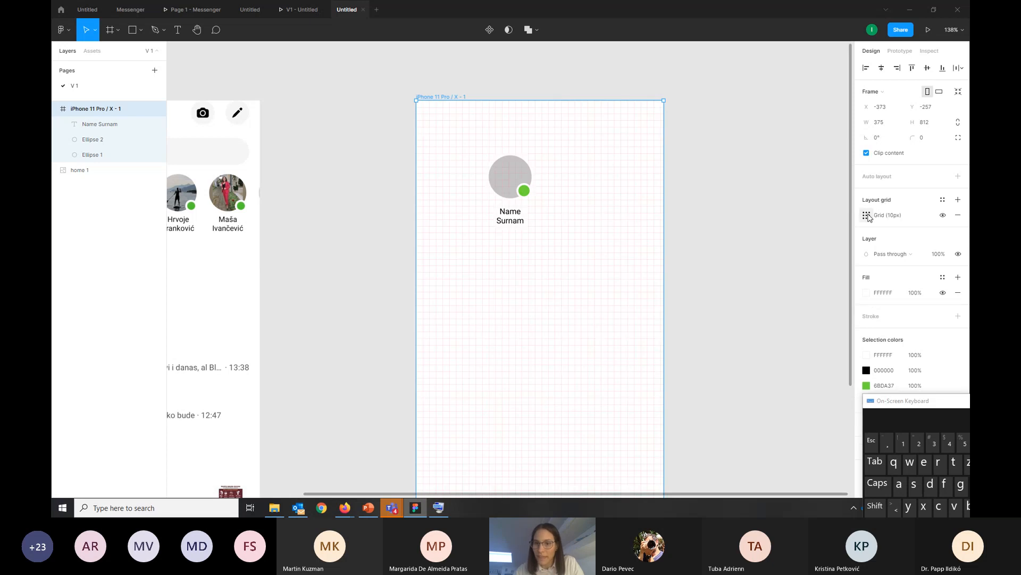
pyautogui.click(868, 215)
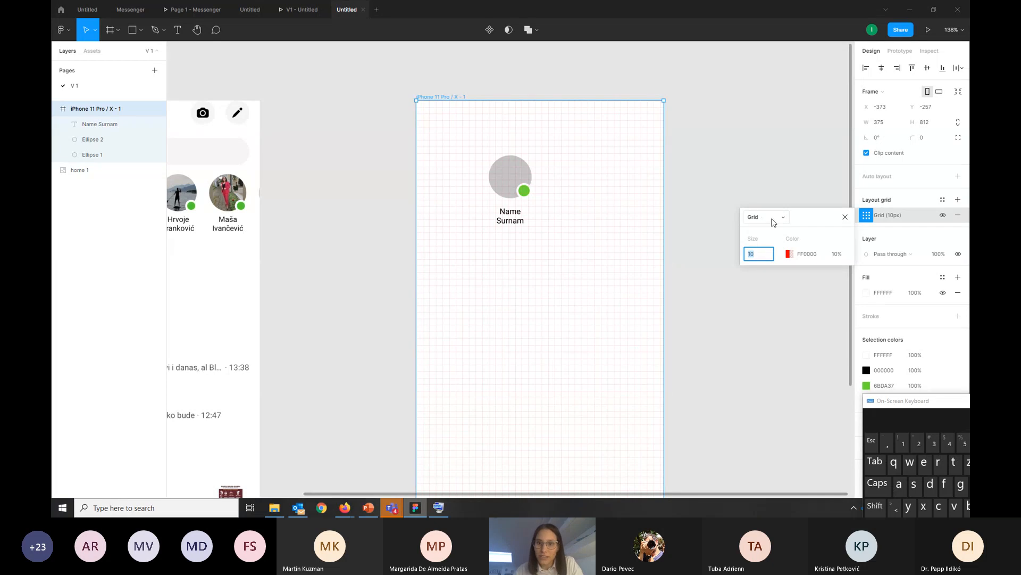
pyautogui.click(754, 217)
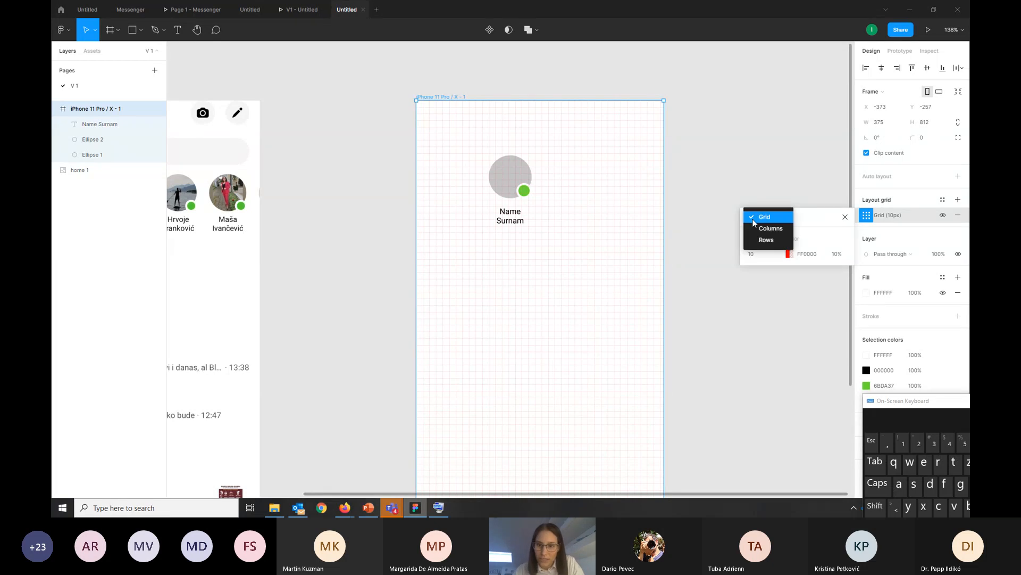
pyautogui.click(761, 229)
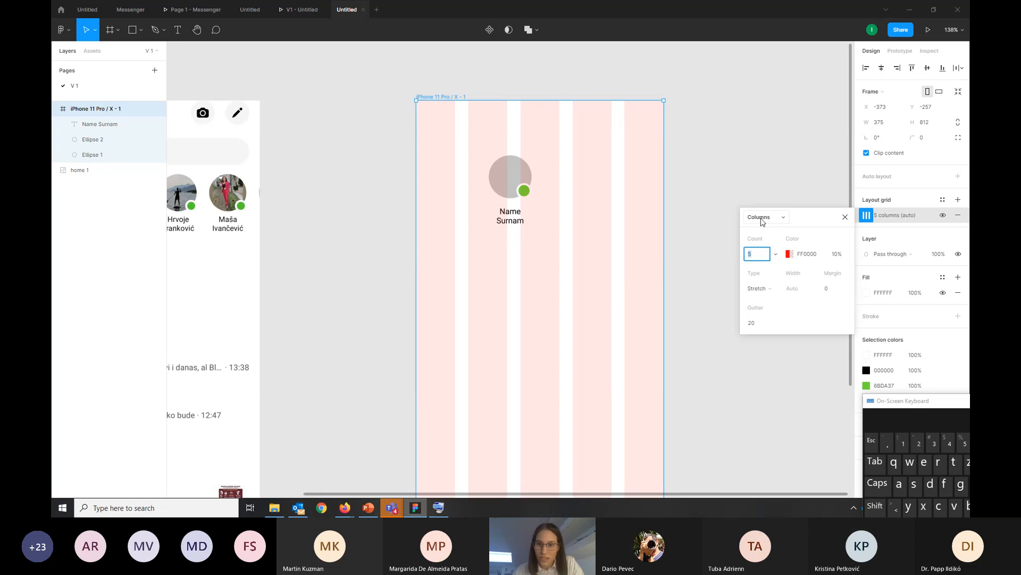
# Try the Rows type for the frame's layout grid and switch back to Columns
pyautogui.click(763, 219)
pyautogui.click(763, 230)
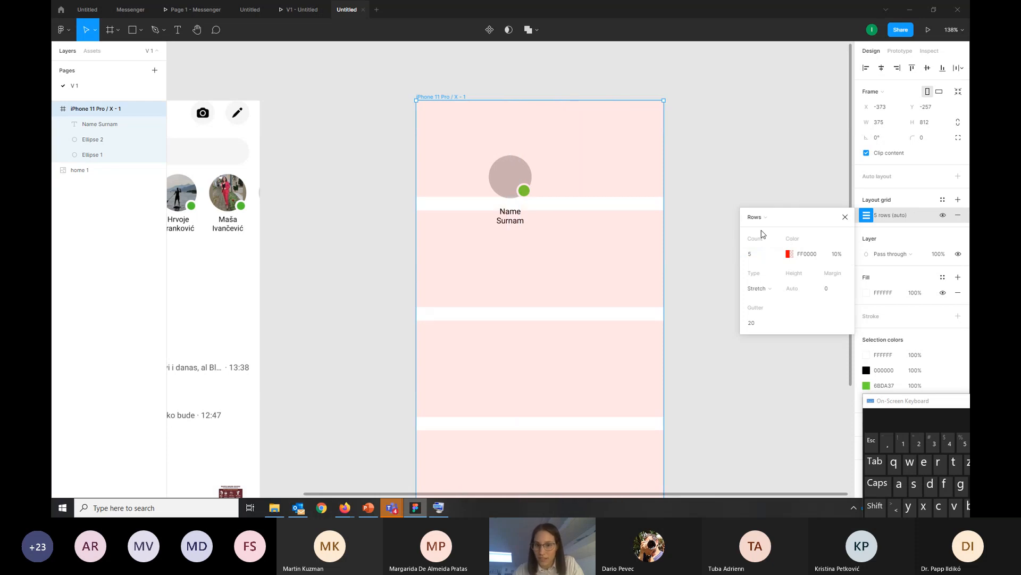
pyautogui.click(755, 217)
pyautogui.click(765, 207)
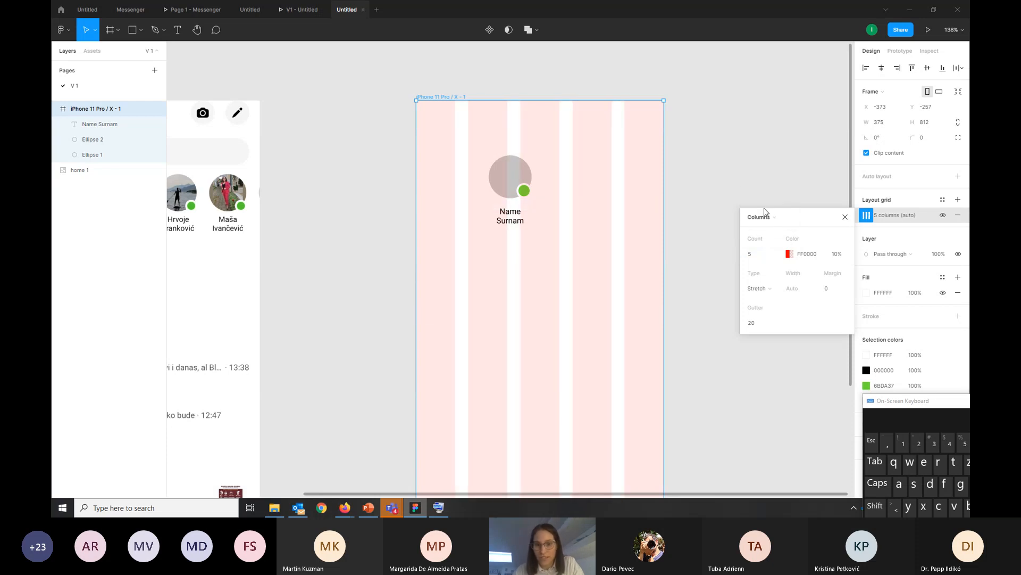
# Set the column grid's margin to 24 and its gutter to 16
pyautogui.click(830, 288)
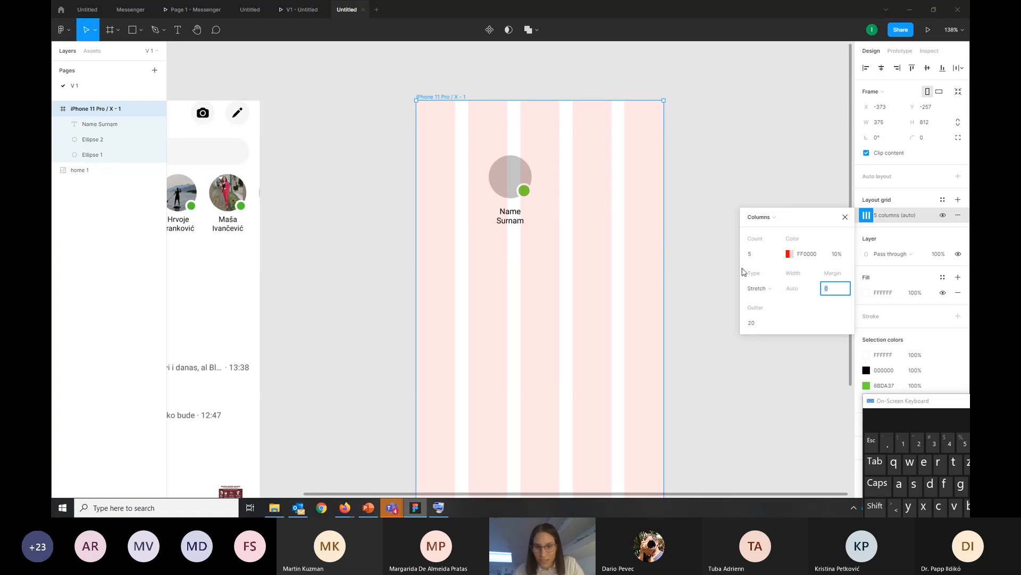
pyautogui.write('24')
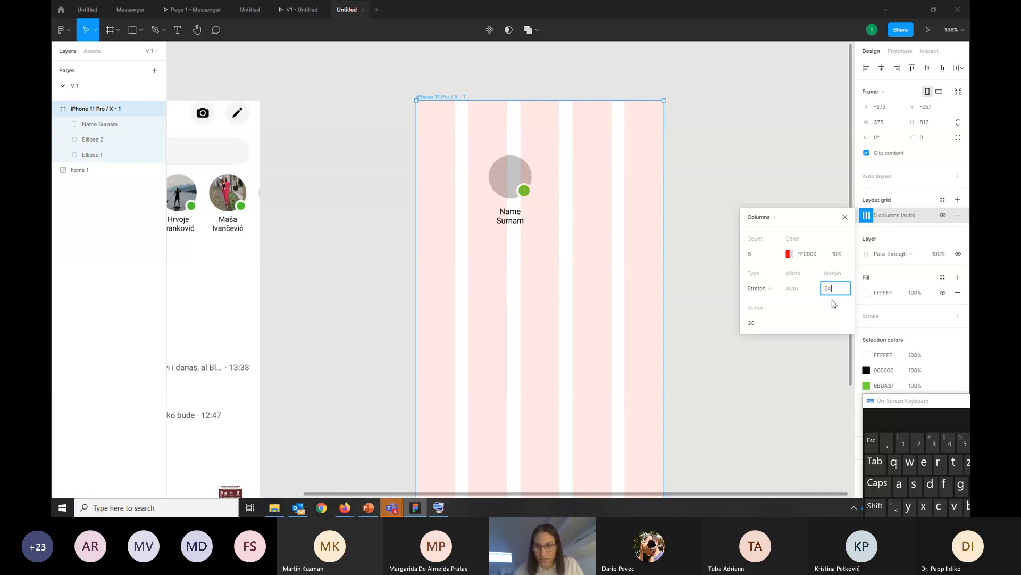
pyautogui.press('Return')
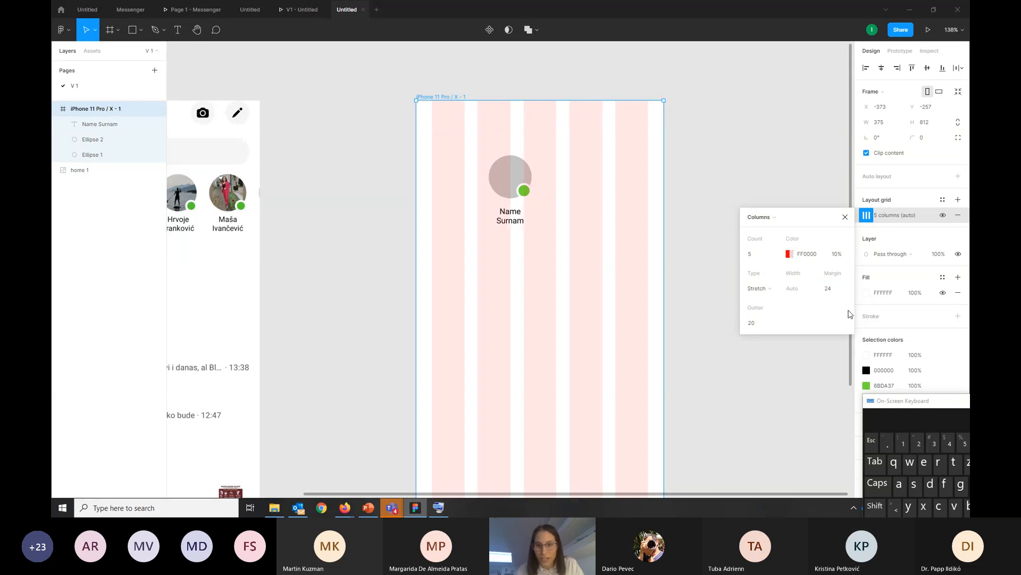
pyautogui.click(751, 324)
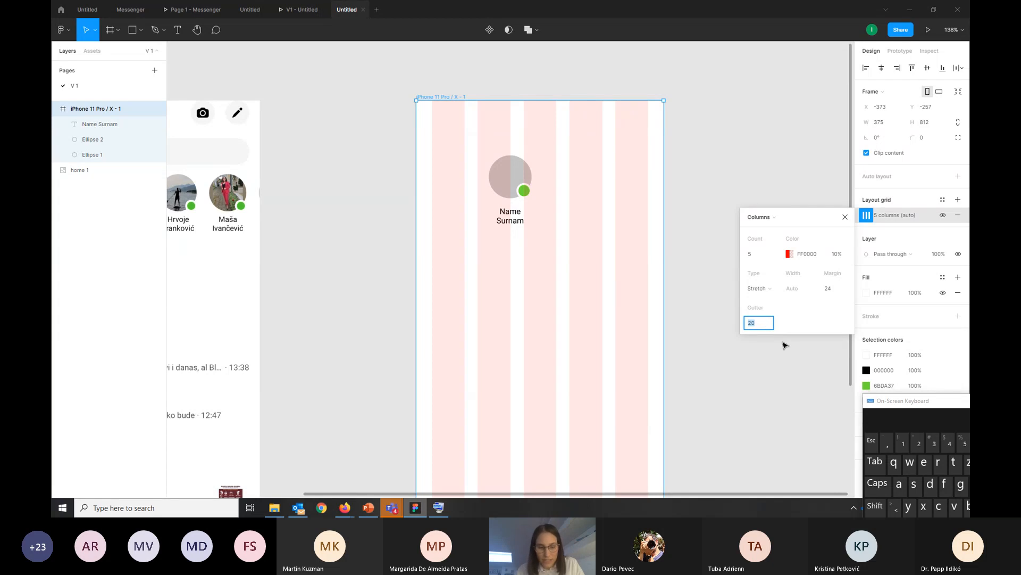
pyautogui.write('6')
pyautogui.press('Return')
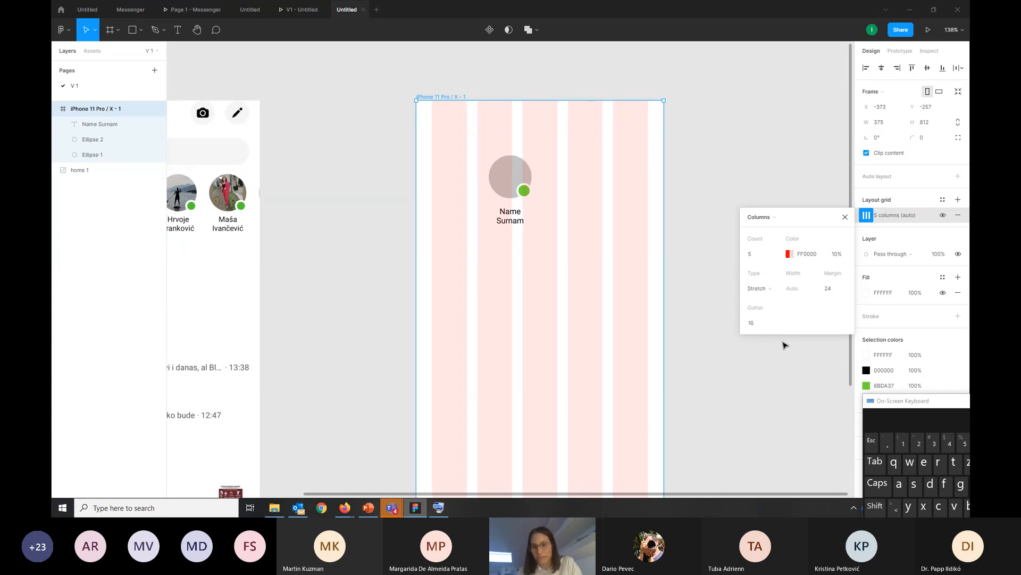
pyautogui.click(777, 397)
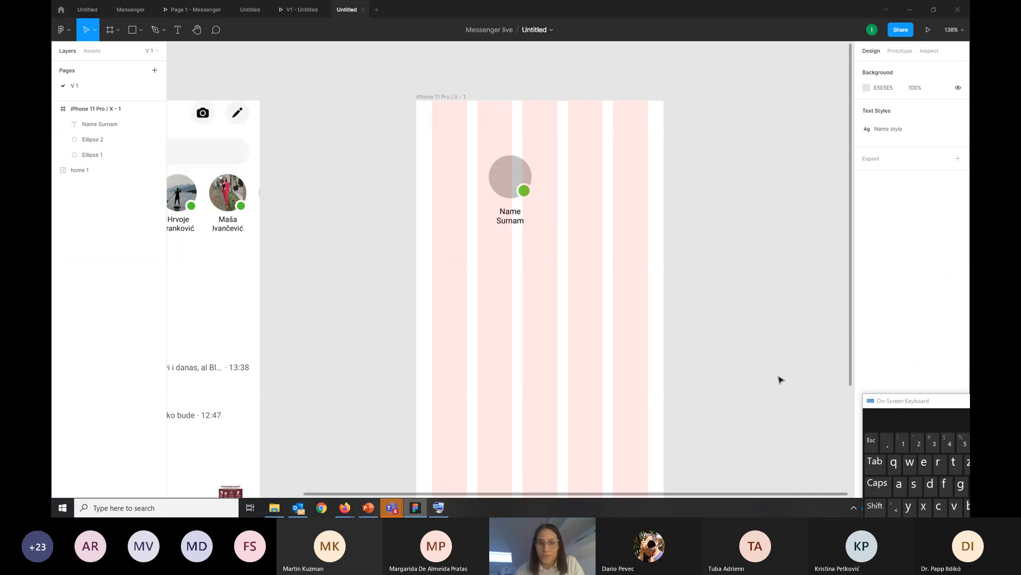
pyautogui.scroll(-3, 521, 227)
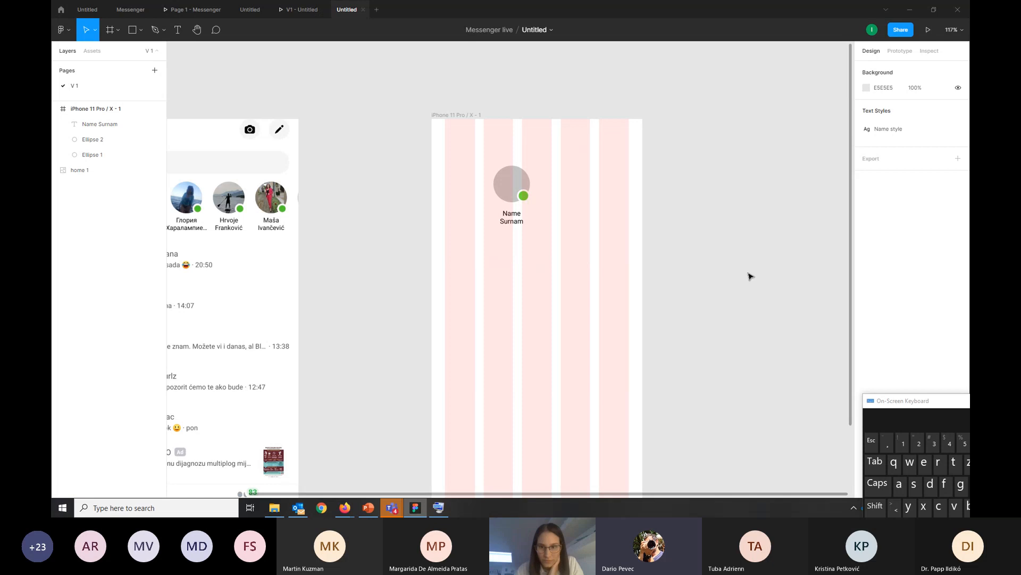
pyautogui.click(463, 115)
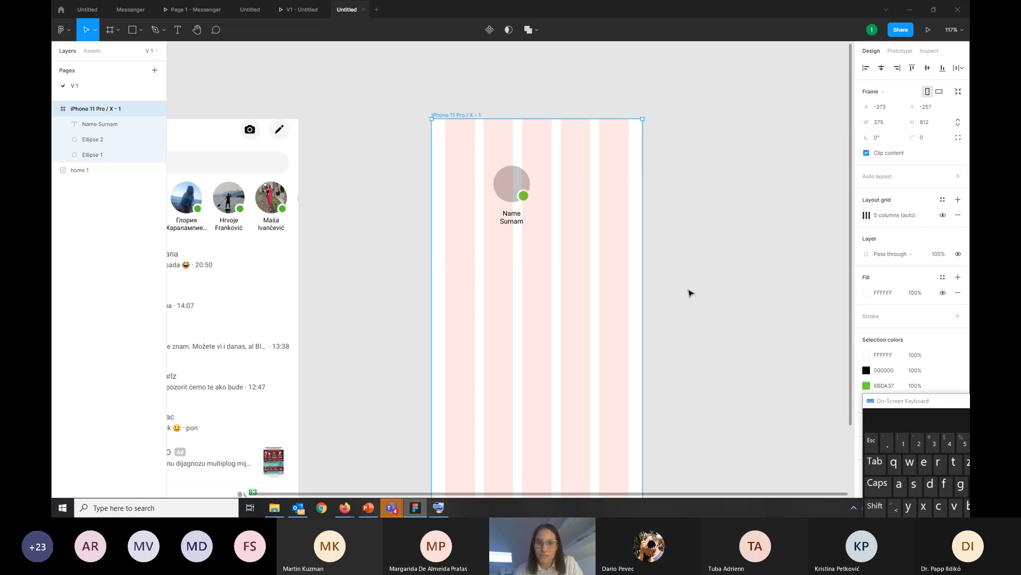
pyautogui.moveTo(481, 159)
pyautogui.mouseDown()
pyautogui.moveTo(563, 237)
pyautogui.moveTo(475, 167)
pyautogui.mouseUp()
pyautogui.click(706, 231)
pyautogui.scroll(5, 433, 236)
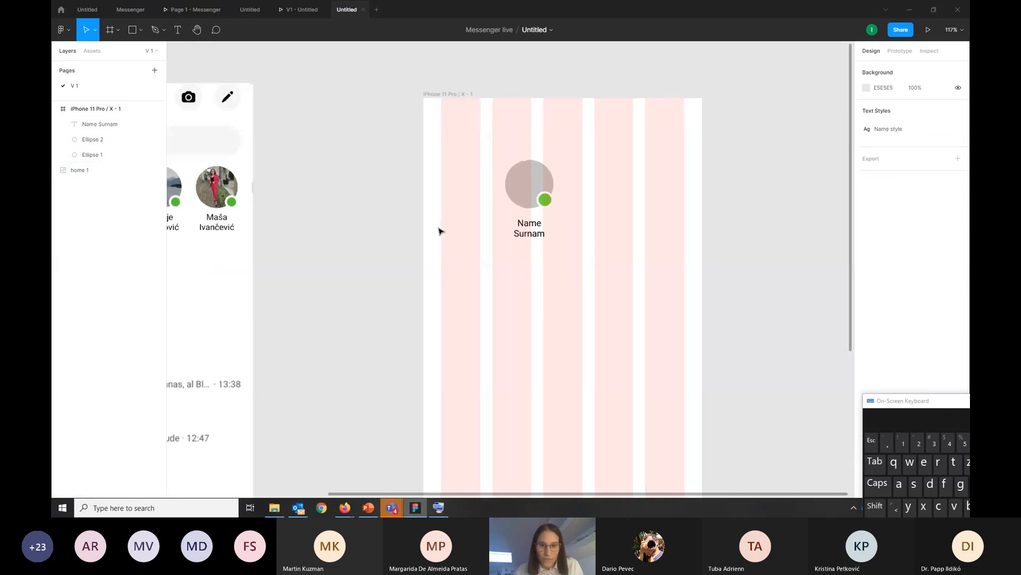
# Move the avatar, status dot and name label together so they align with the left edge of the grid's second column
pyautogui.click(556, 163)
pyautogui.moveTo(511, 145); pyautogui.dragTo(573, 254)
pyautogui.moveTo(545, 171); pyautogui.dragTo(528, 171)
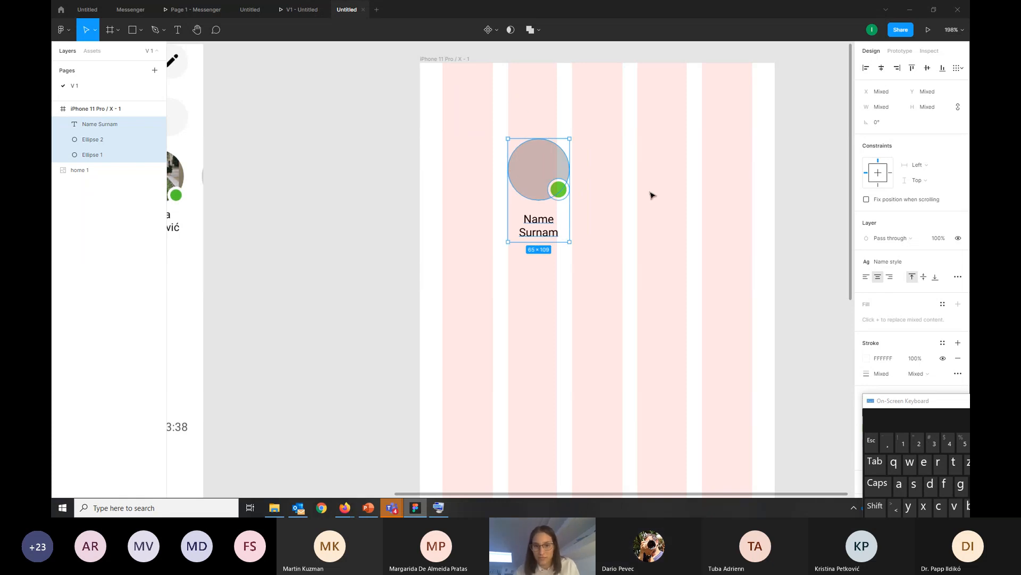
pyautogui.click(795, 219)
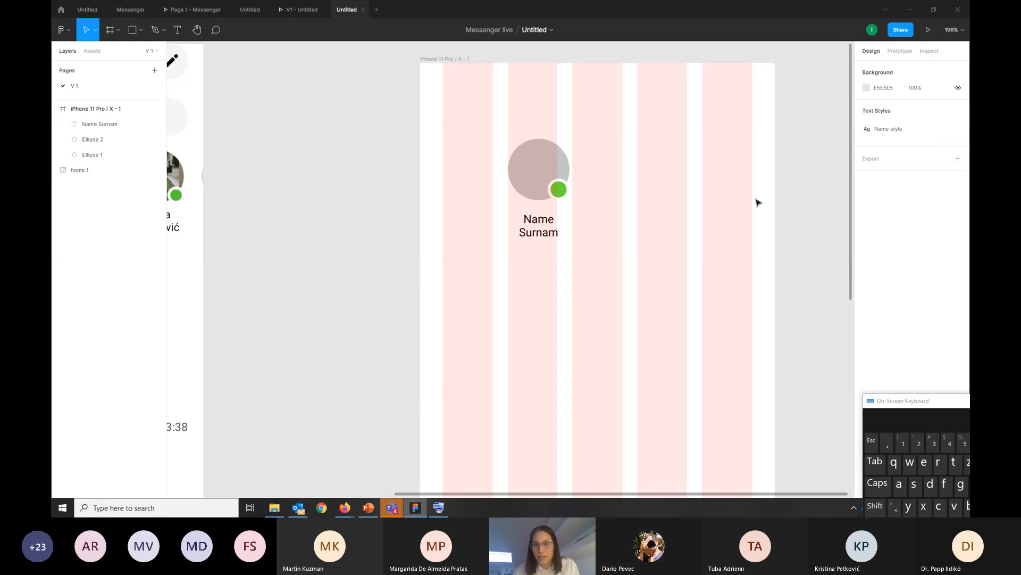
# Toggle the iPhone 11 Pro / X frame's column grid off and back on
pyautogui.click(438, 60)
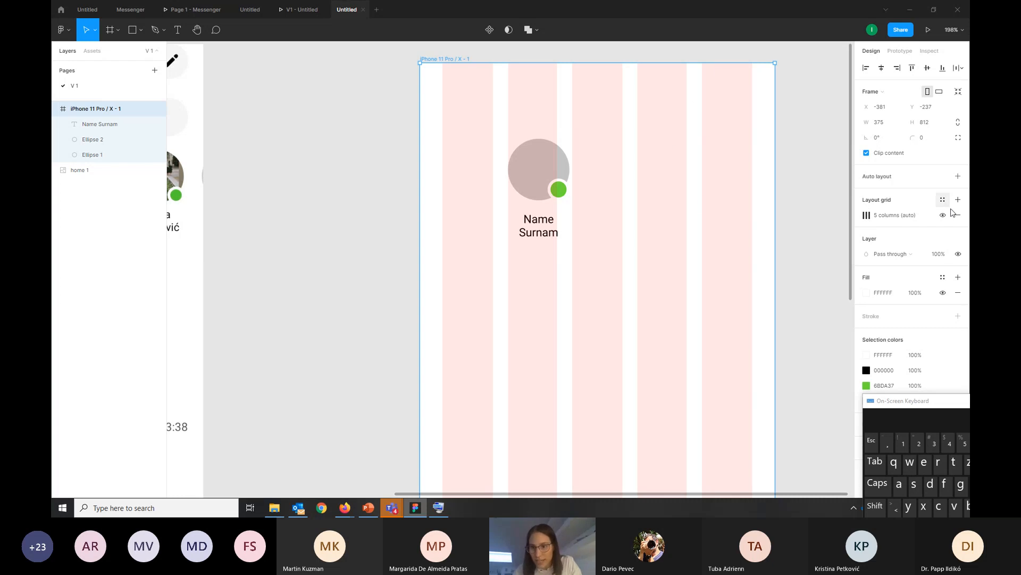
pyautogui.click(943, 215)
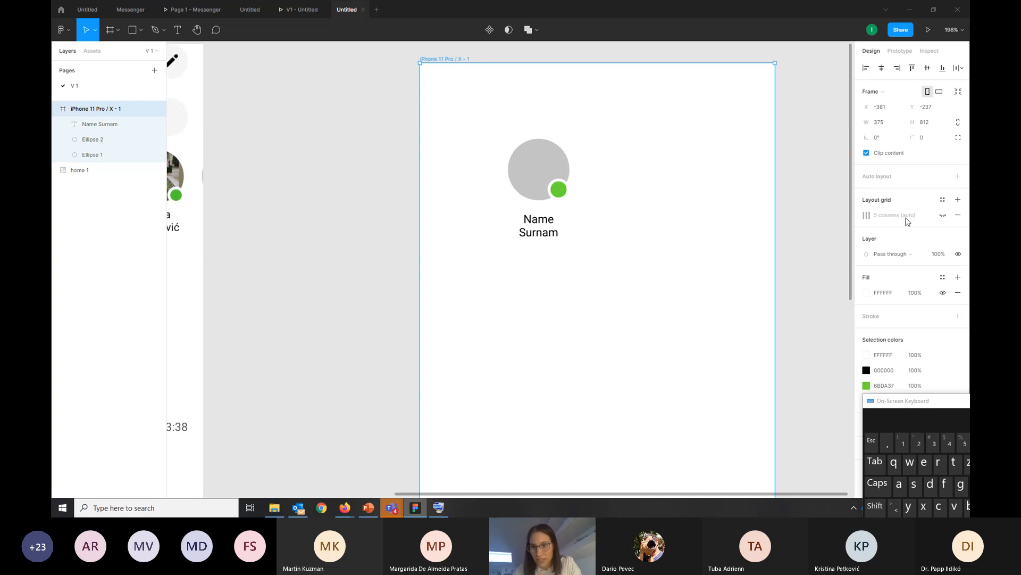
pyautogui.click(943, 215)
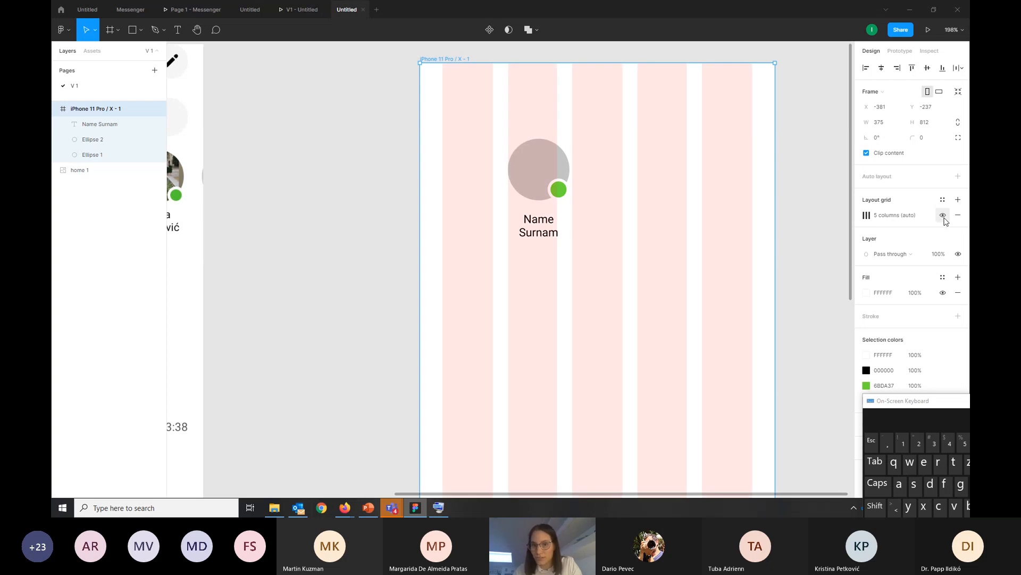
pyautogui.click(944, 216)
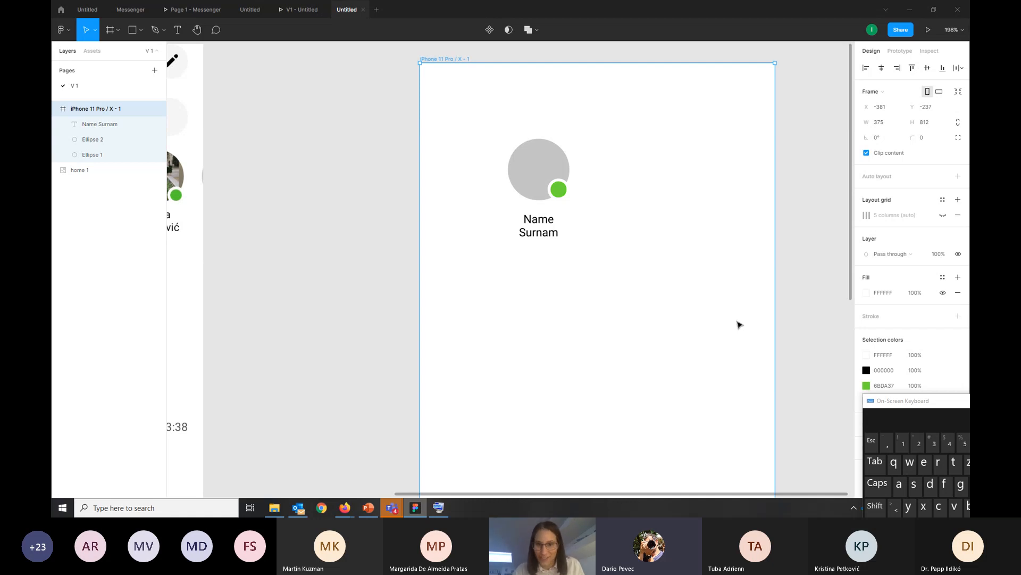
pyautogui.scroll(-3, 737, 304)
pyautogui.scroll(-4, 734, 304)
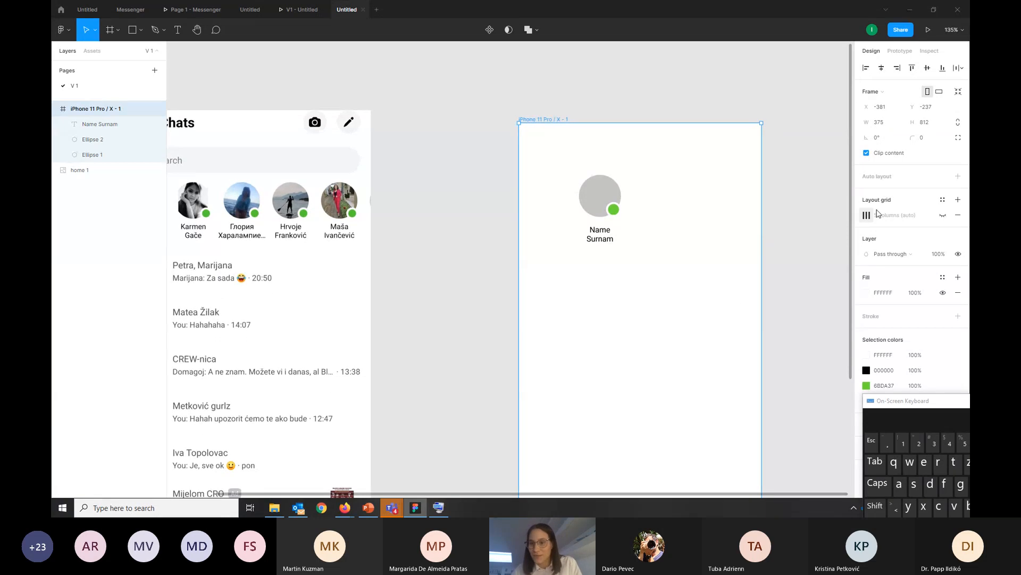
pyautogui.click(945, 216)
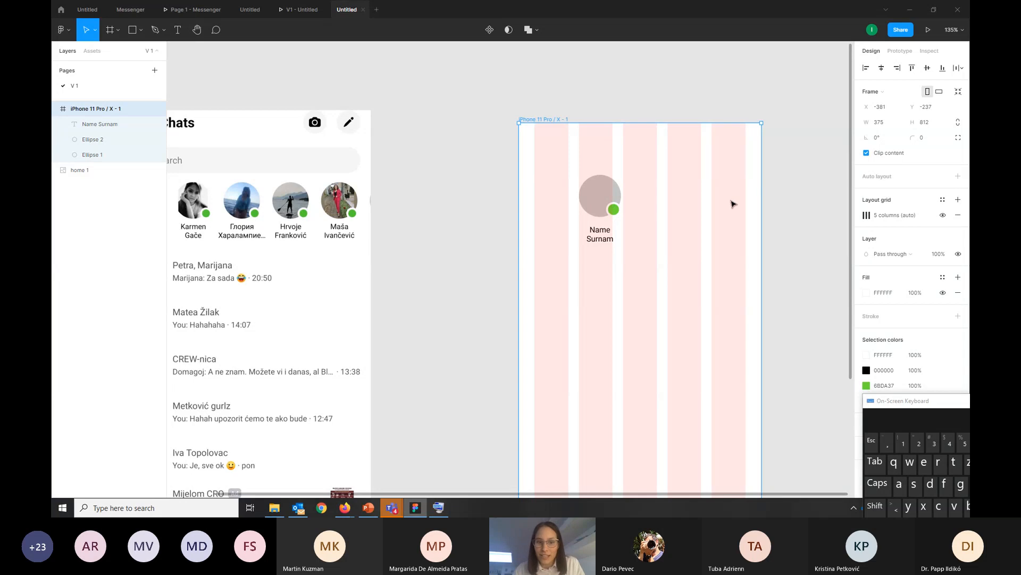
# Move the name label slightly up, closer to the avatar circle
pyautogui.scroll(-1, 713, 194)
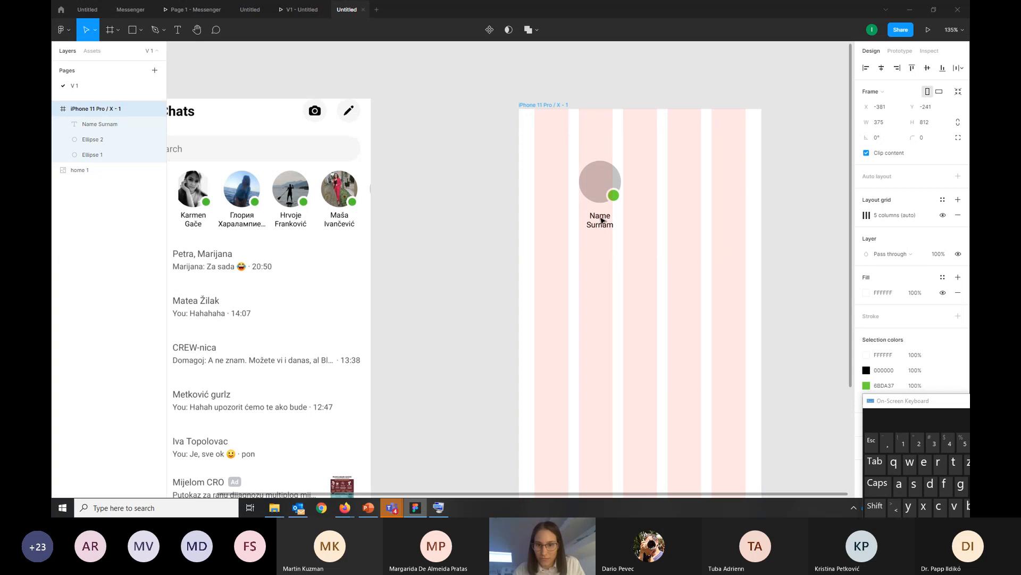
pyautogui.click(783, 236)
pyautogui.click(604, 219)
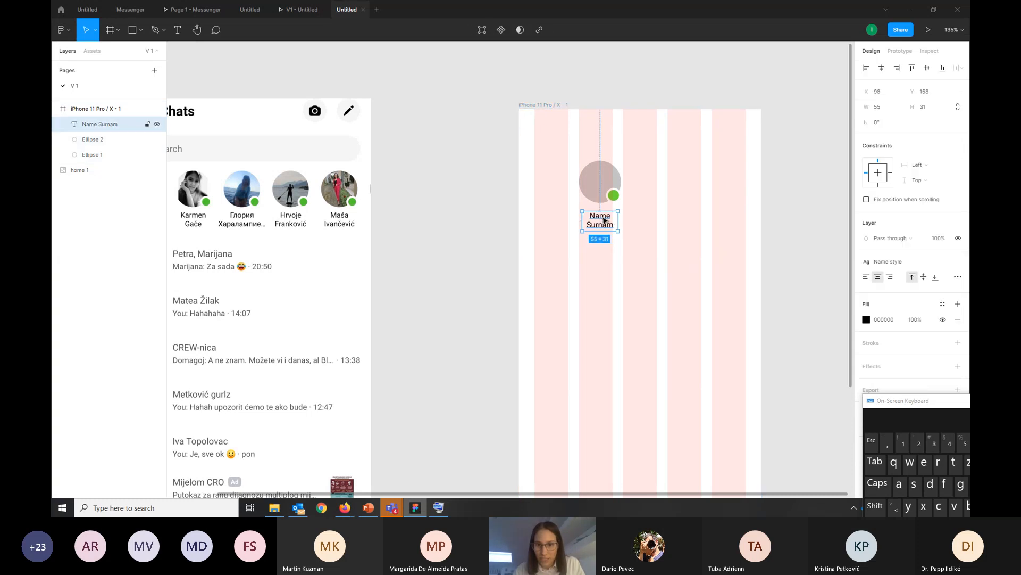
pyautogui.moveTo(604, 218); pyautogui.dragTo(605, 215)
pyautogui.click(814, 258)
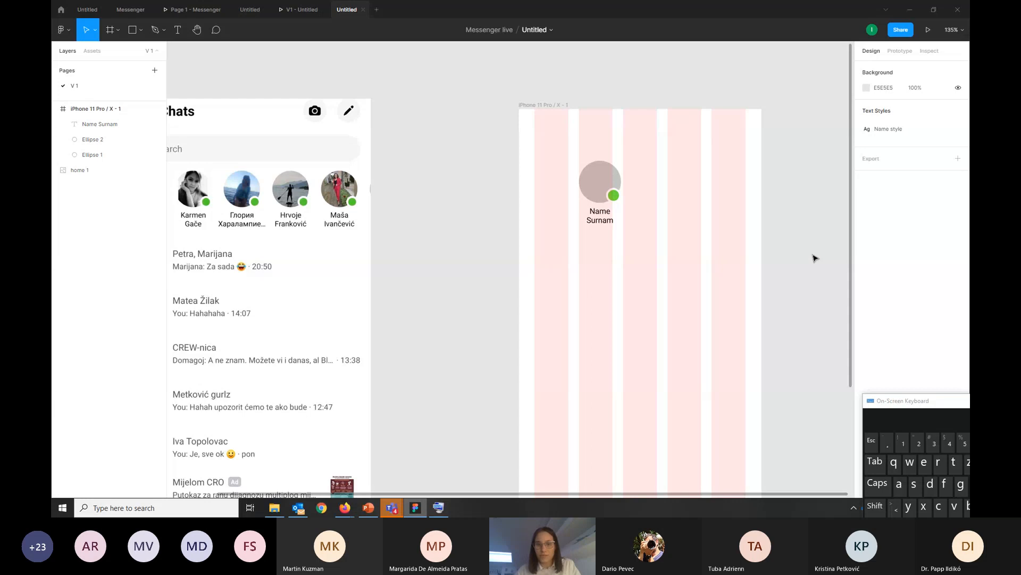
# Run the Pexels plugin on the avatar circle and search its photos for "car"
pyautogui.click(597, 173)
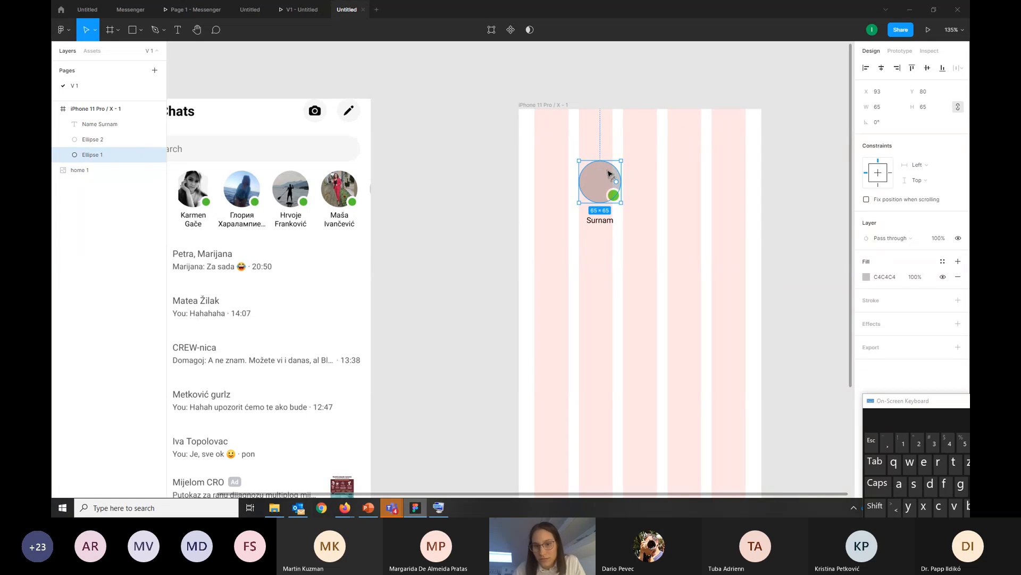
pyautogui.click(697, 183)
pyautogui.click(597, 174)
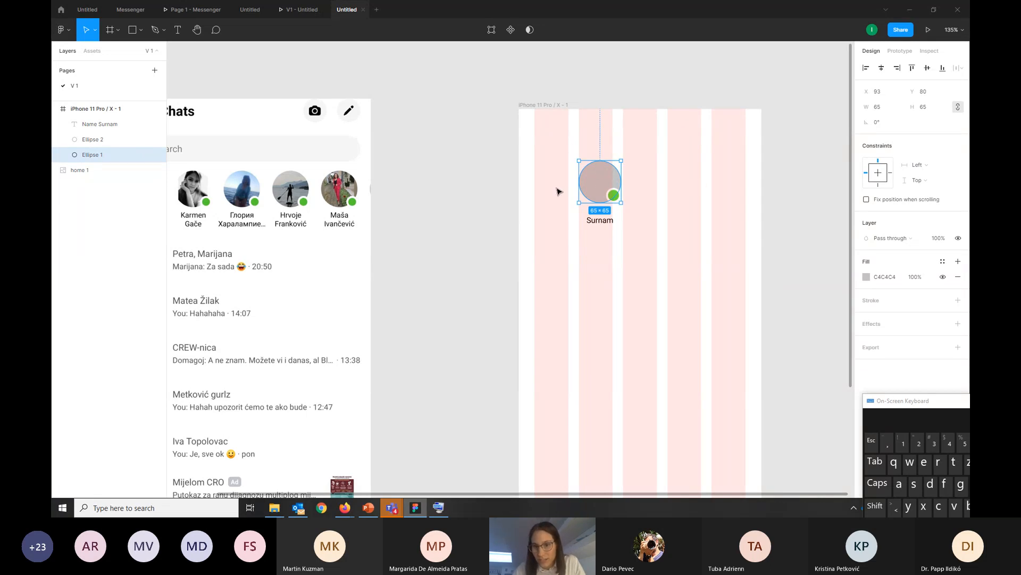
pyautogui.rightClick(596, 182)
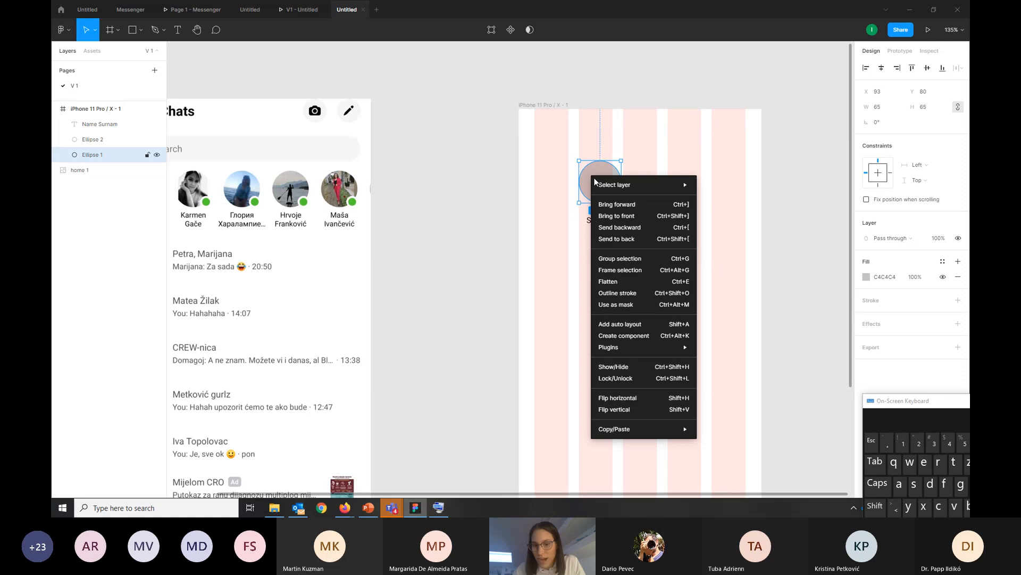
pyautogui.moveTo(678, 355)
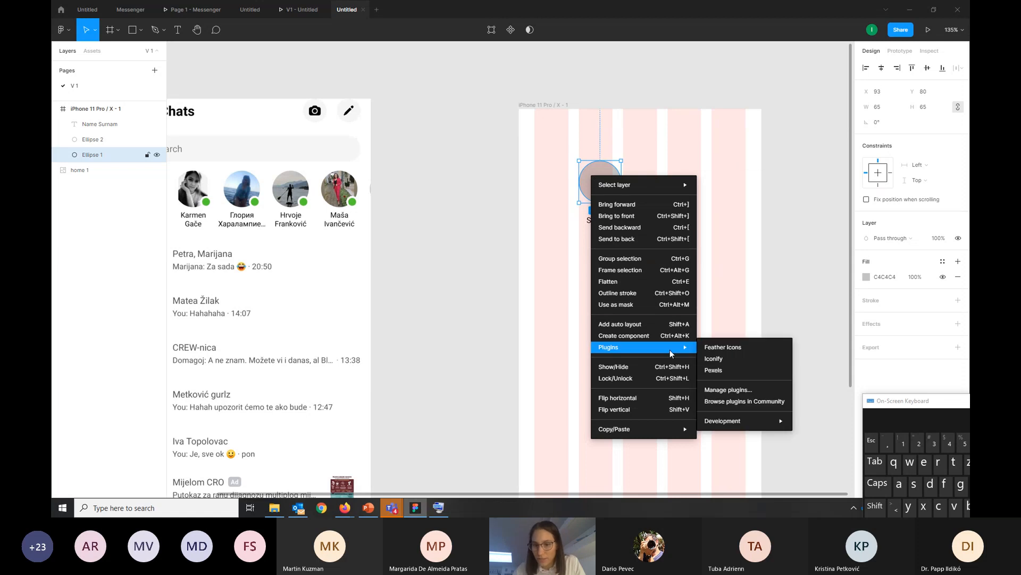
pyautogui.click(721, 370)
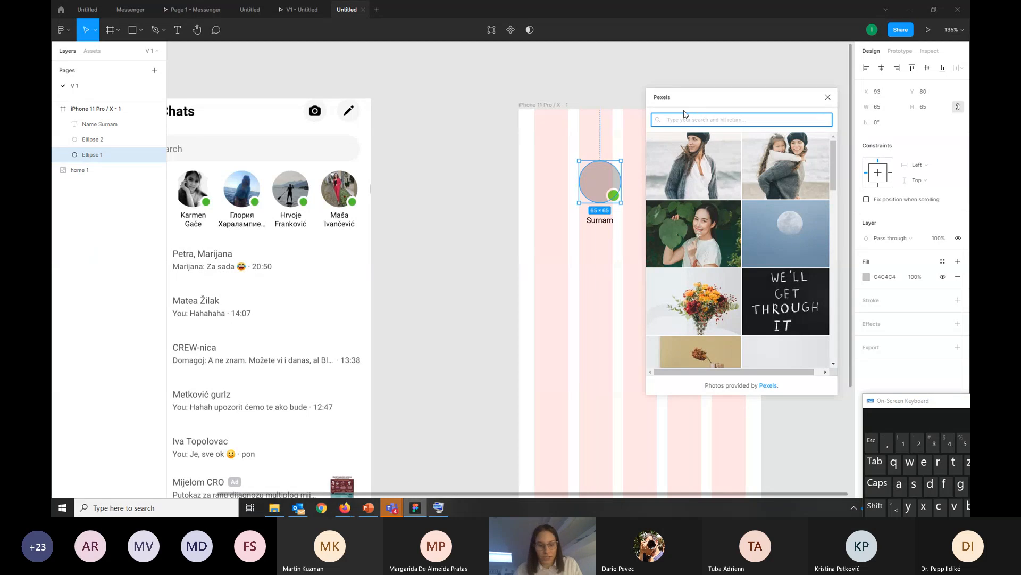
pyautogui.write('car')
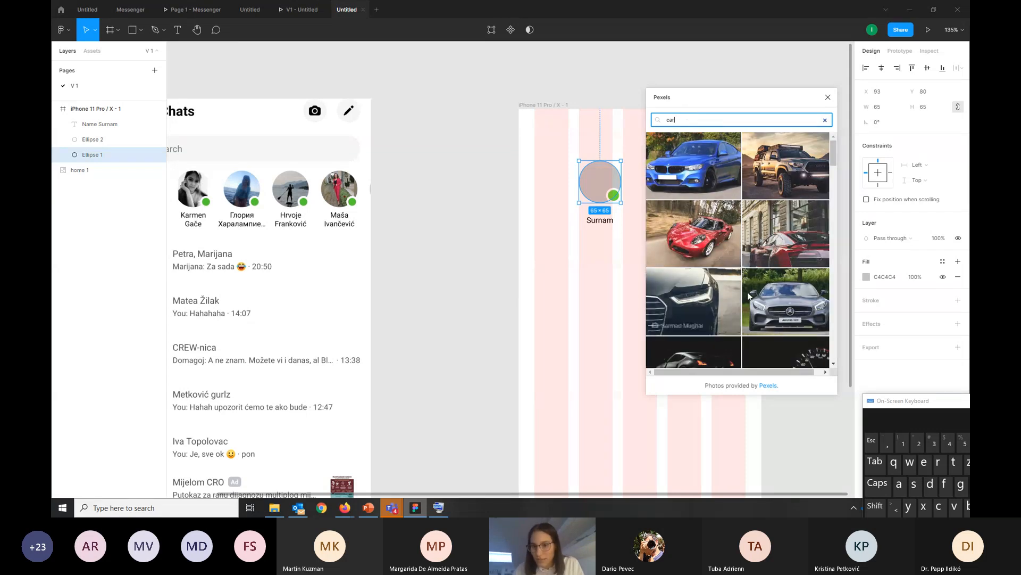
# Search Pexels for "person" and fill the avatar with the photo of the person in a beige dress, then close the plugin
pyautogui.moveTo(699, 120); pyautogui.dragTo(644, 131)
pyautogui.write('person')
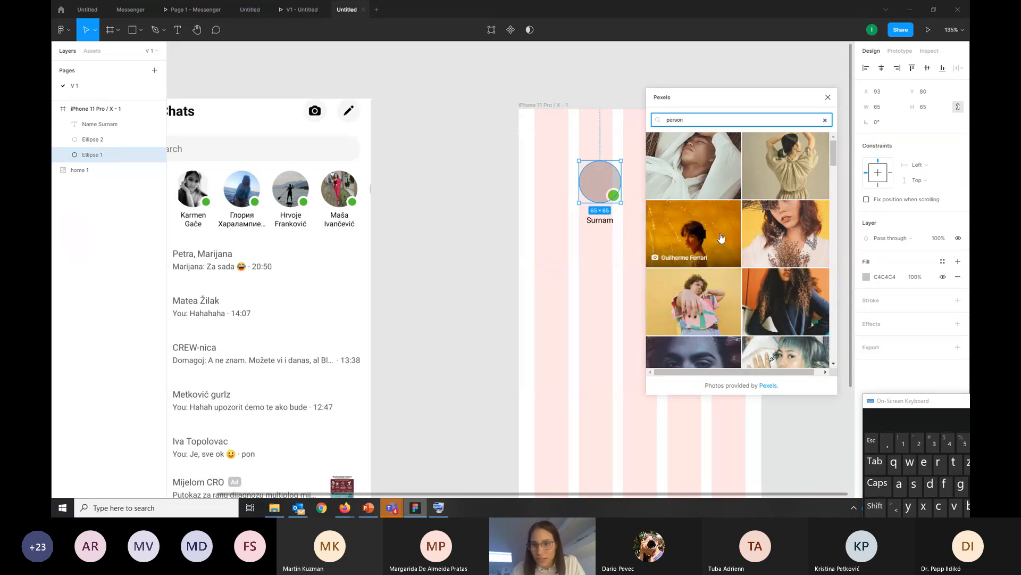
pyautogui.click(787, 166)
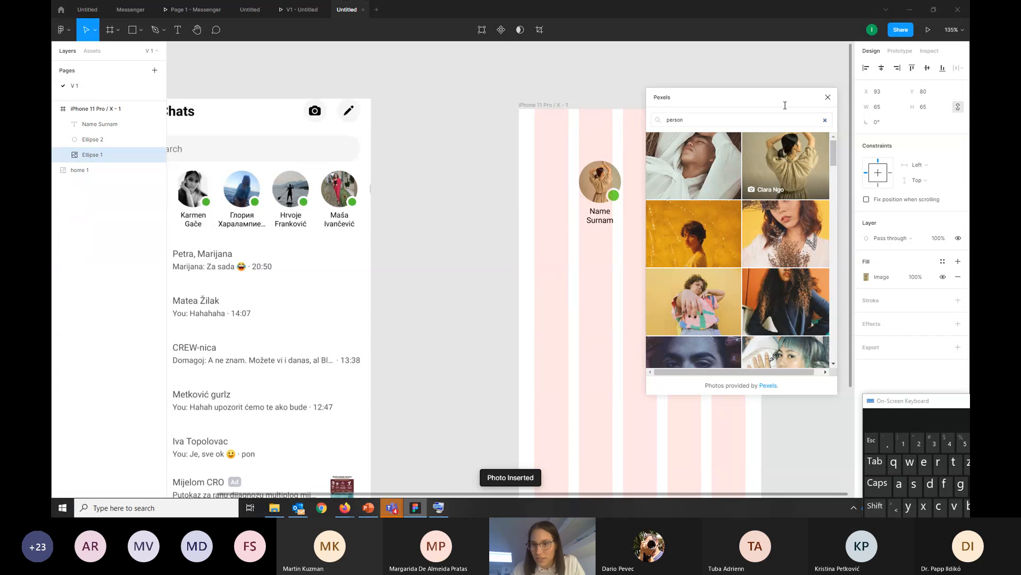
pyautogui.click(828, 95)
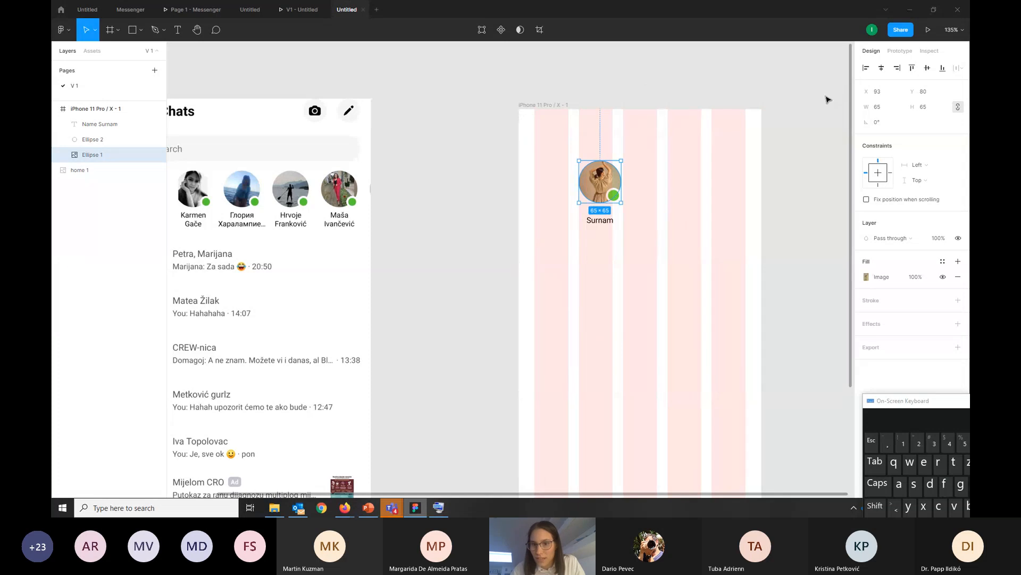
pyautogui.click(728, 118)
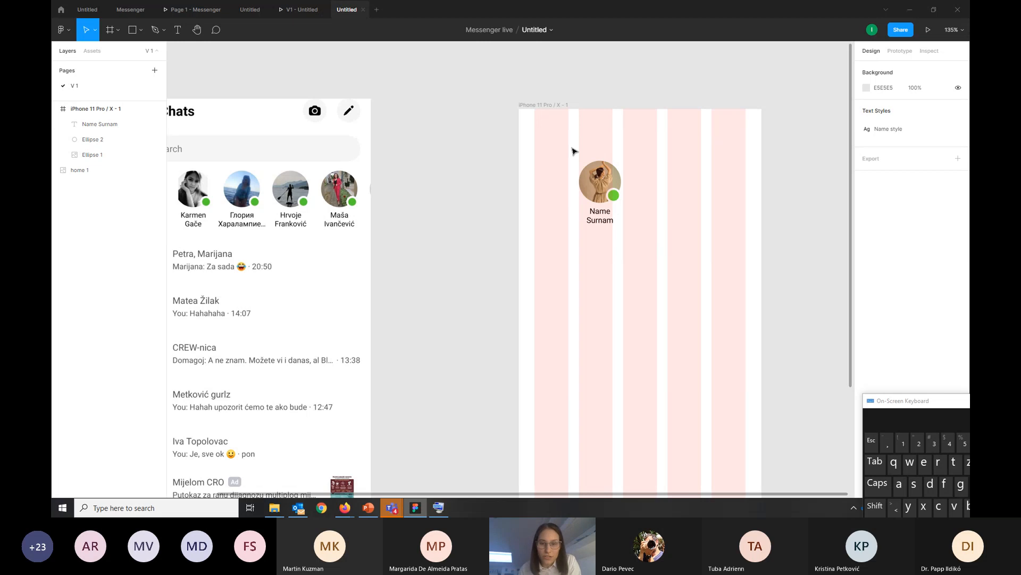
# Create a component from the avatar, status dot and name label, and check the layers inside it
pyautogui.moveTo(569, 144); pyautogui.dragTo(645, 251)
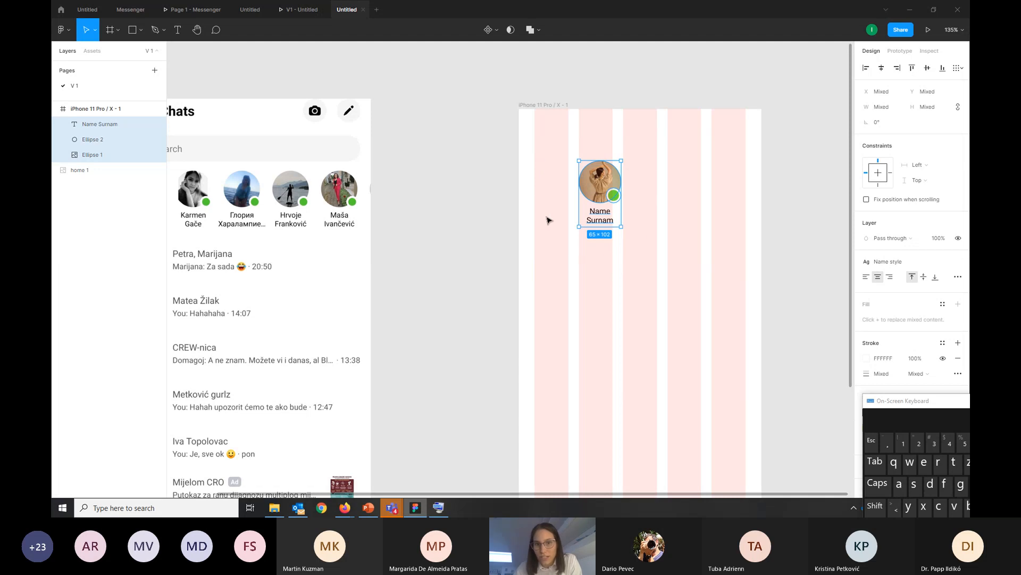
pyautogui.click(489, 30)
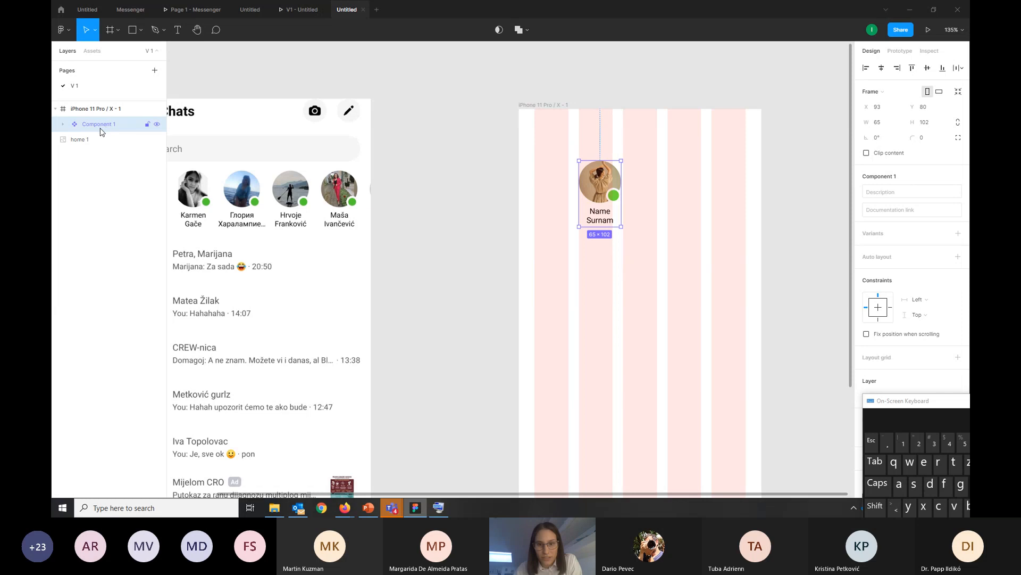
pyautogui.click(64, 124)
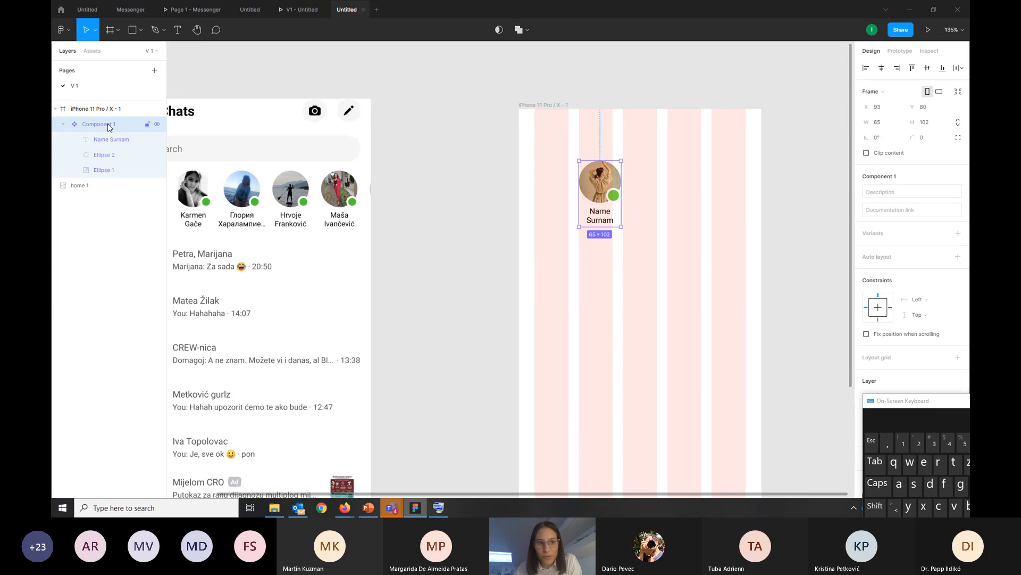
pyautogui.click(114, 141)
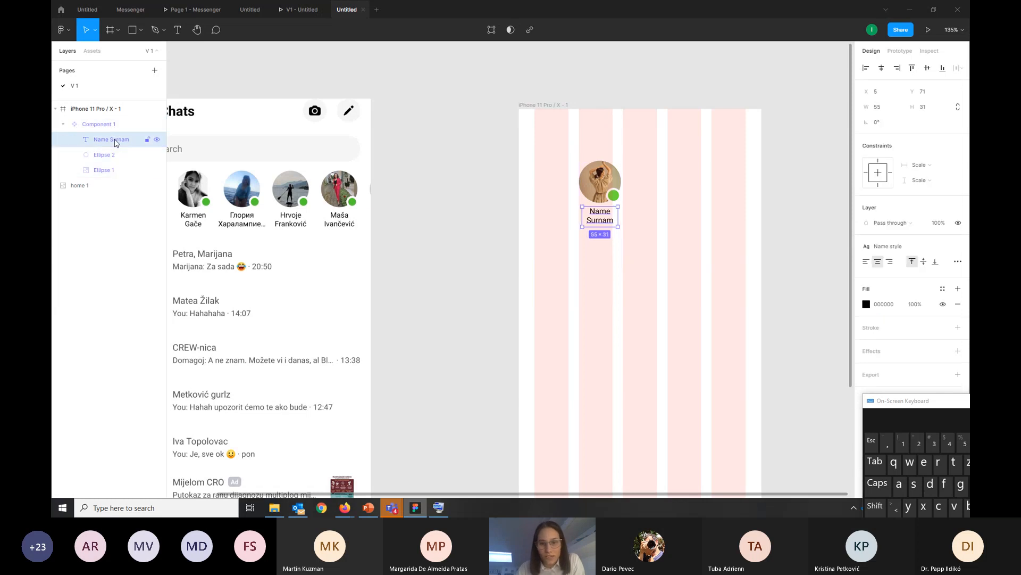
pyautogui.click(115, 156)
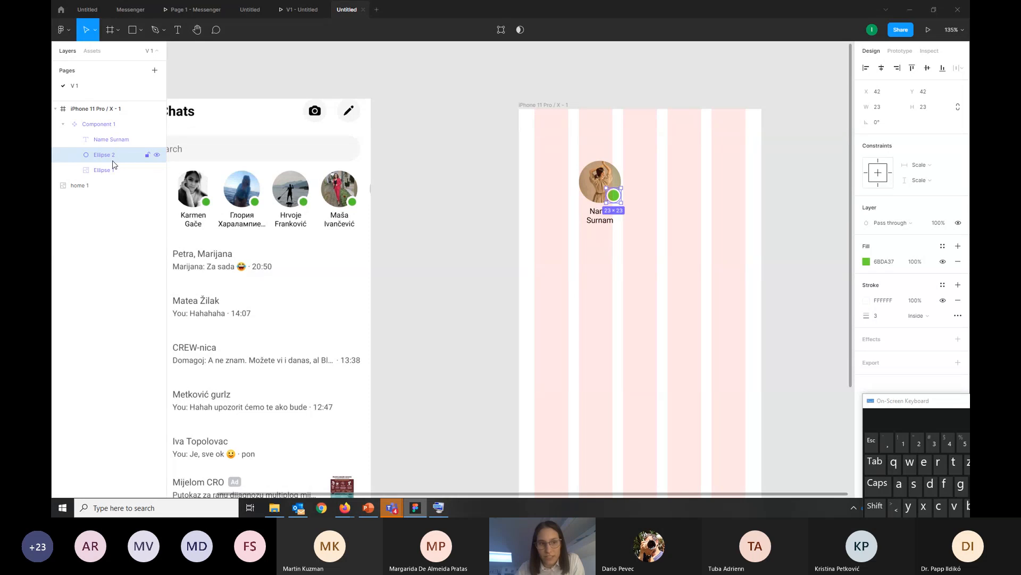
pyautogui.click(112, 172)
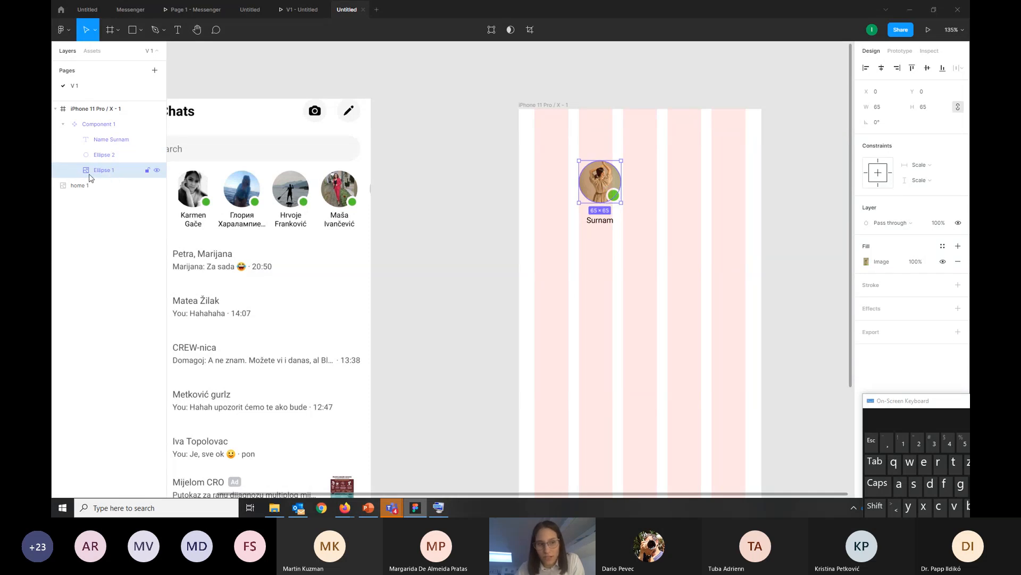
pyautogui.click(63, 124)
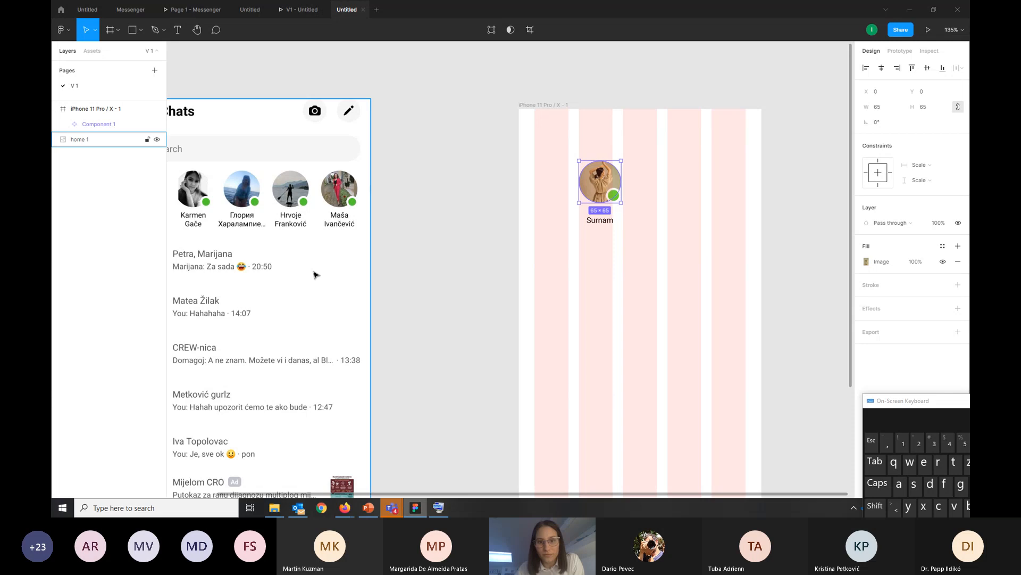
pyautogui.click(459, 274)
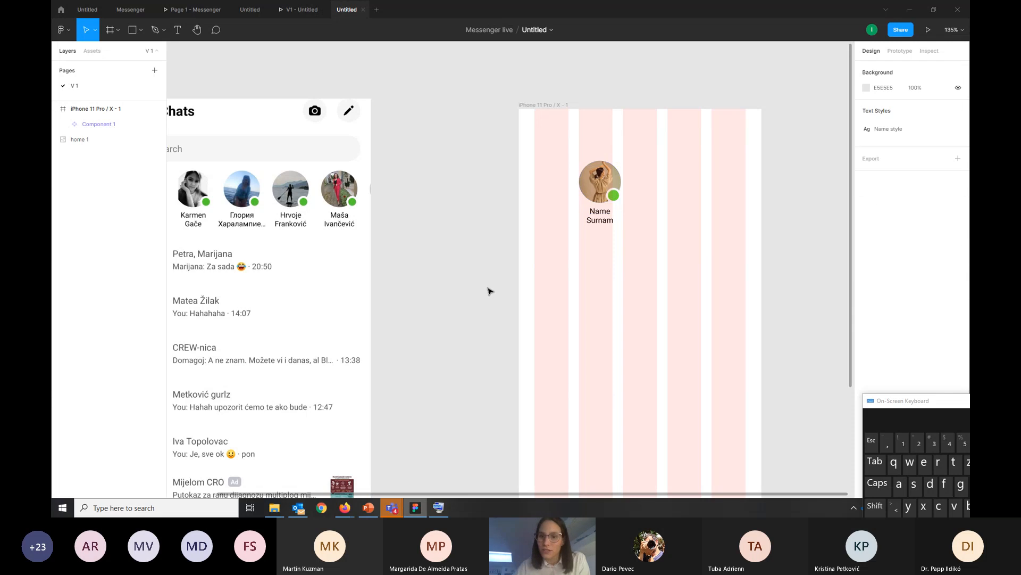
# Duplicate the avatar component twice to the right to form a row of three
pyautogui.click(600, 211)
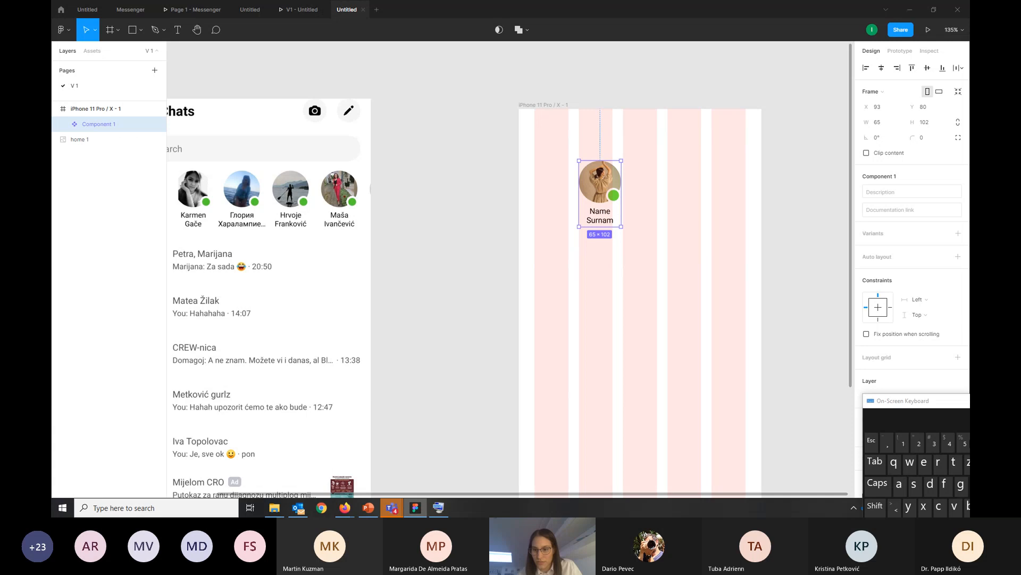
pyautogui.moveTo(904, 402); pyautogui.dragTo(906, 322)
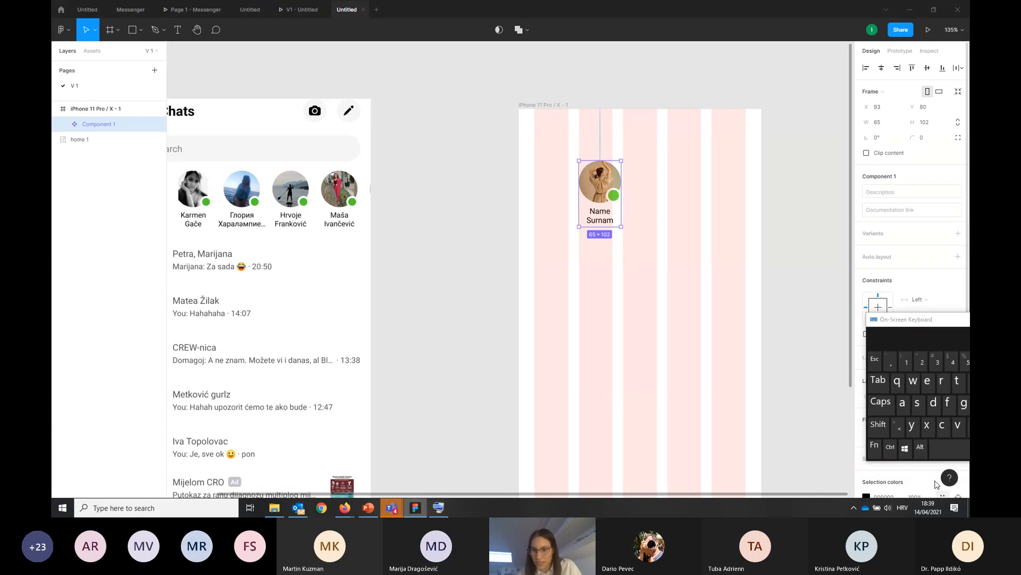
pyautogui.press('alt')
pyautogui.press('alt')
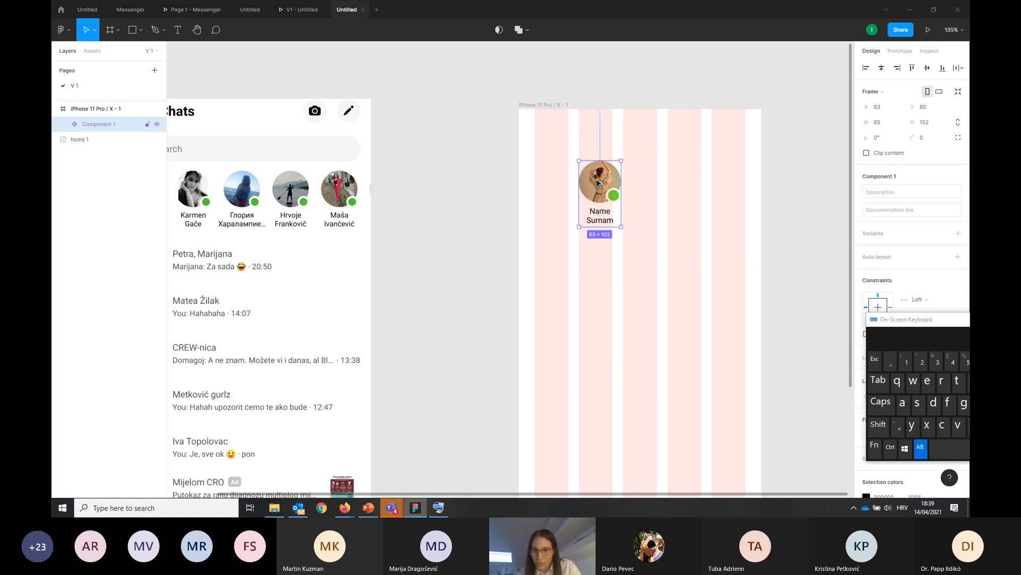
pyautogui.press('alt')
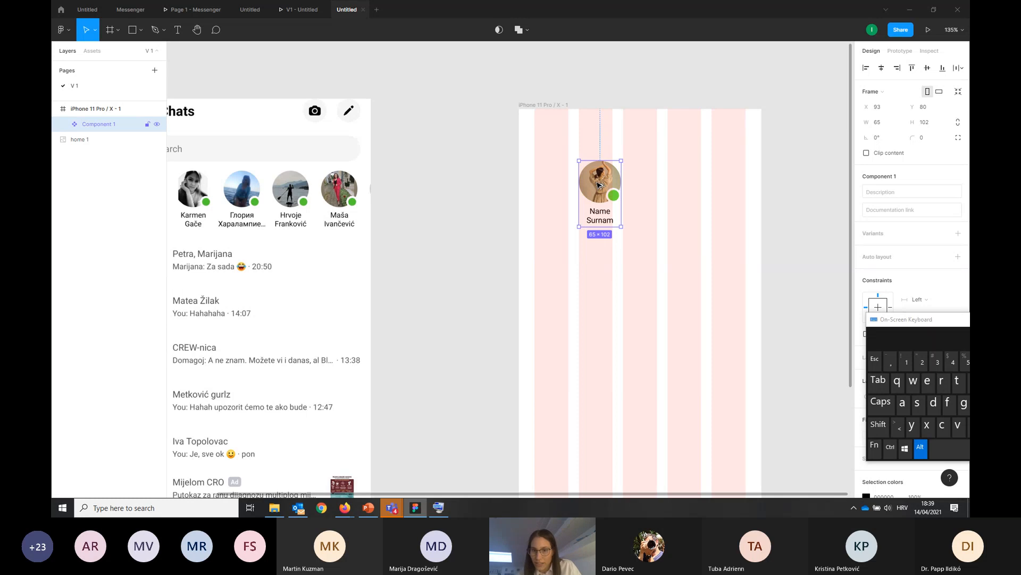
pyautogui.moveTo(605, 185); pyautogui.dragTo(706, 185)
pyautogui.click(769, 238)
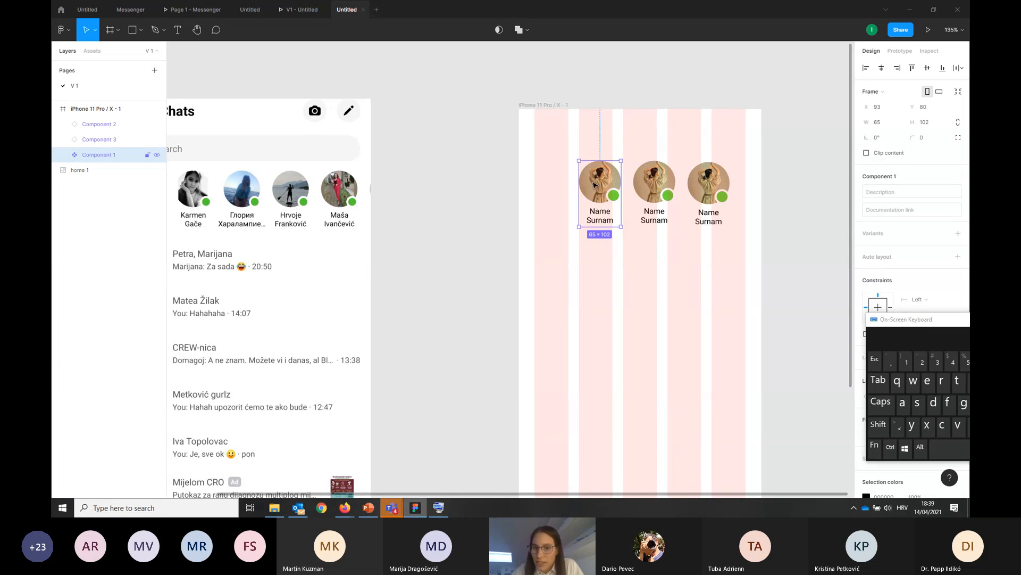
# Examine the layers inside the main avatar component and compare its layer symbol with those of the two copies
pyautogui.doubleClick(614, 198)
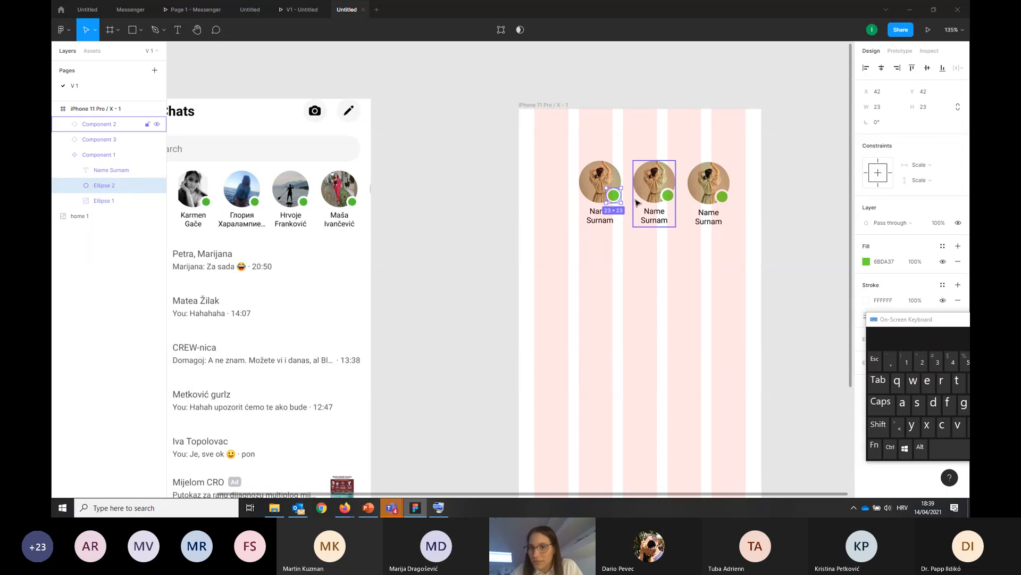
pyautogui.click(614, 257)
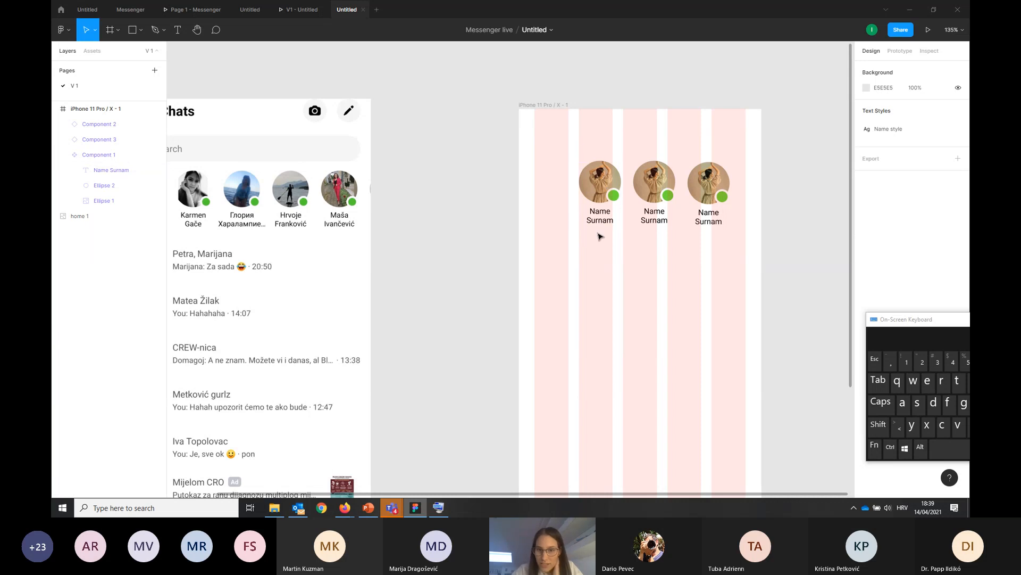
pyautogui.click(600, 188)
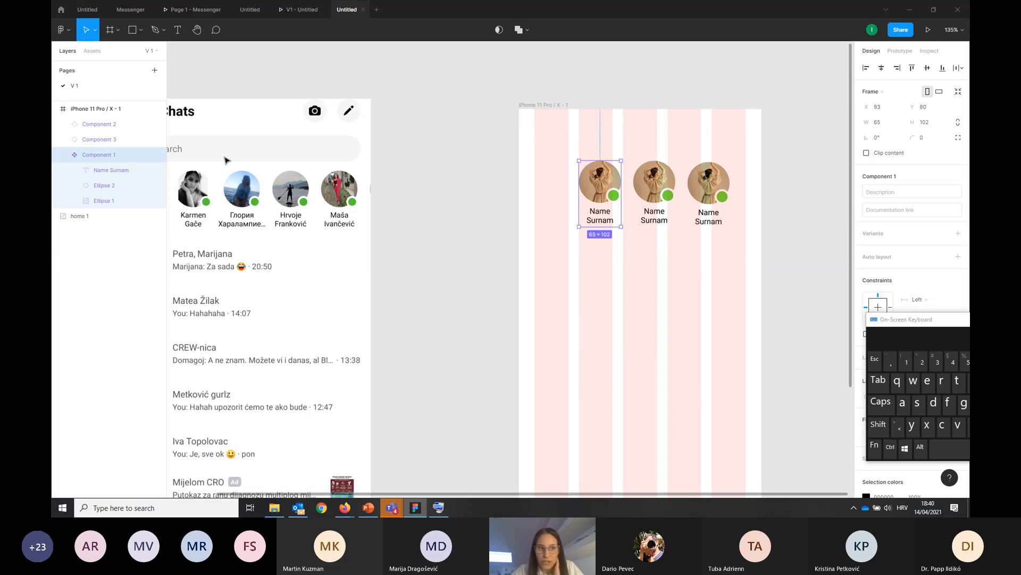
pyautogui.click(62, 155)
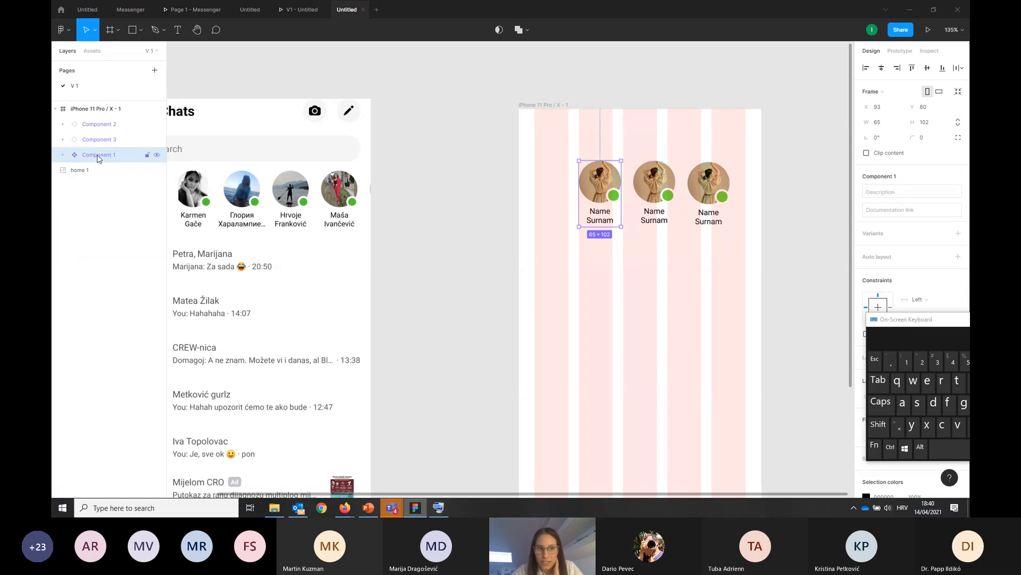
pyautogui.click(63, 155)
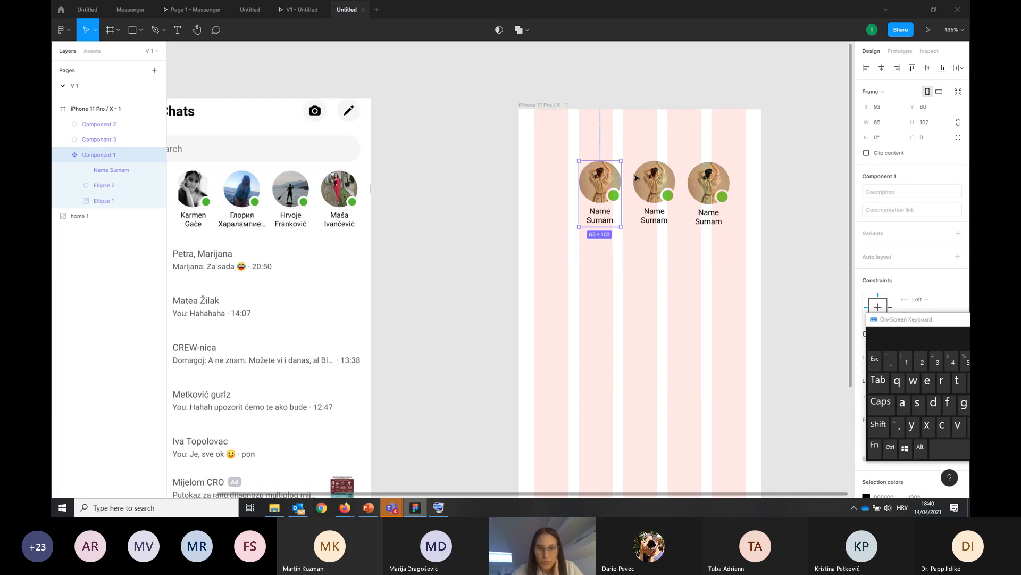
pyautogui.click(657, 183)
pyautogui.click(694, 190)
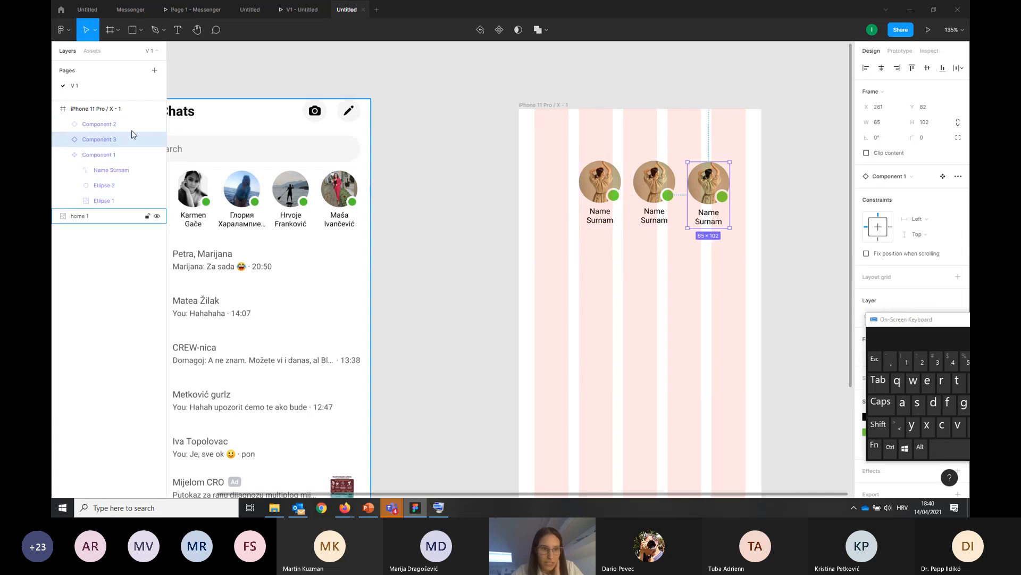
pyautogui.click(78, 156)
pyautogui.click(64, 156)
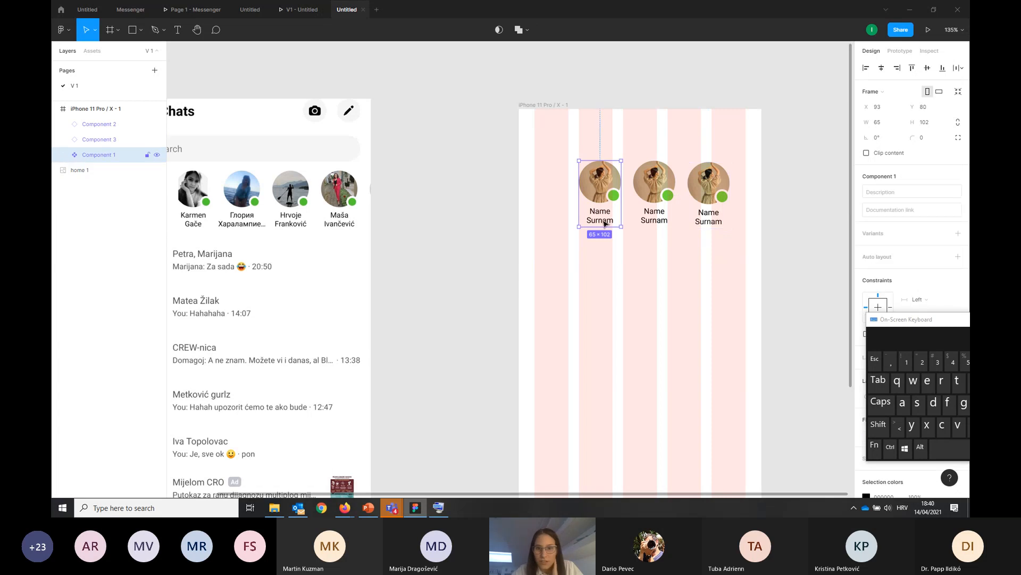
# Change the main component's status dot fill to pink (DA37B6) and back to green (61DA37)
pyautogui.doubleClick(614, 197)
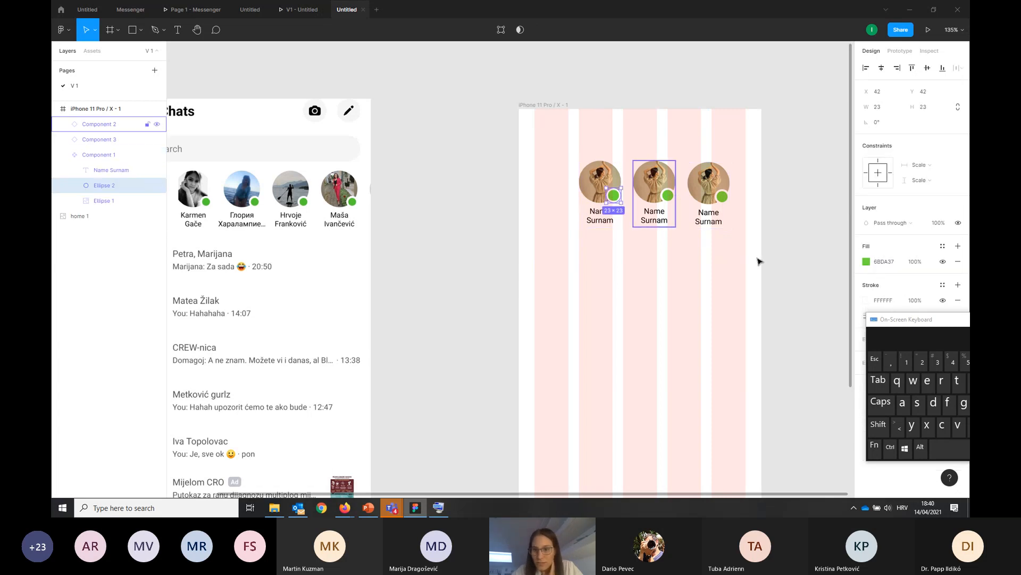
pyautogui.click(866, 261)
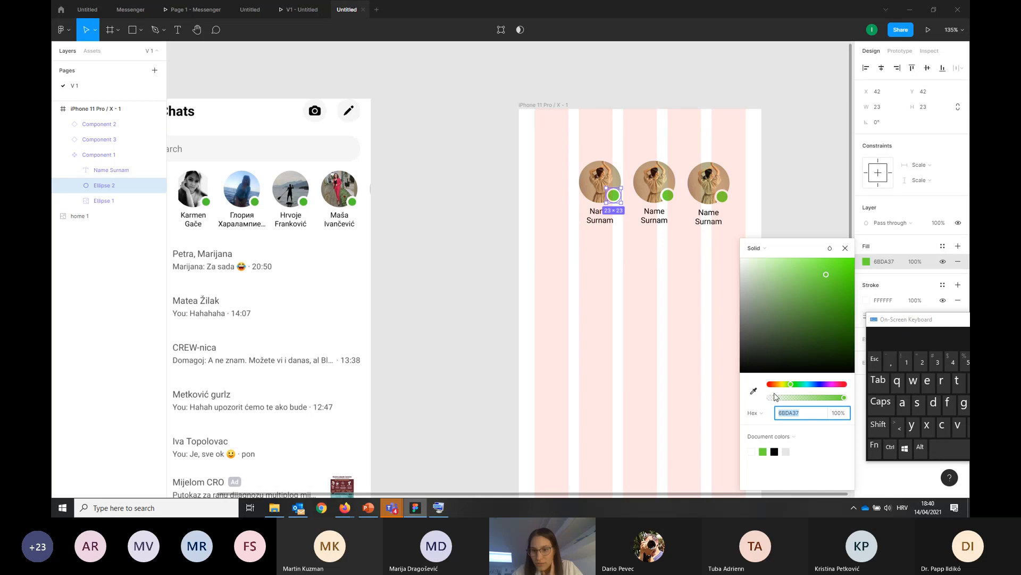
pyautogui.moveTo(773, 384); pyautogui.dragTo(835, 390)
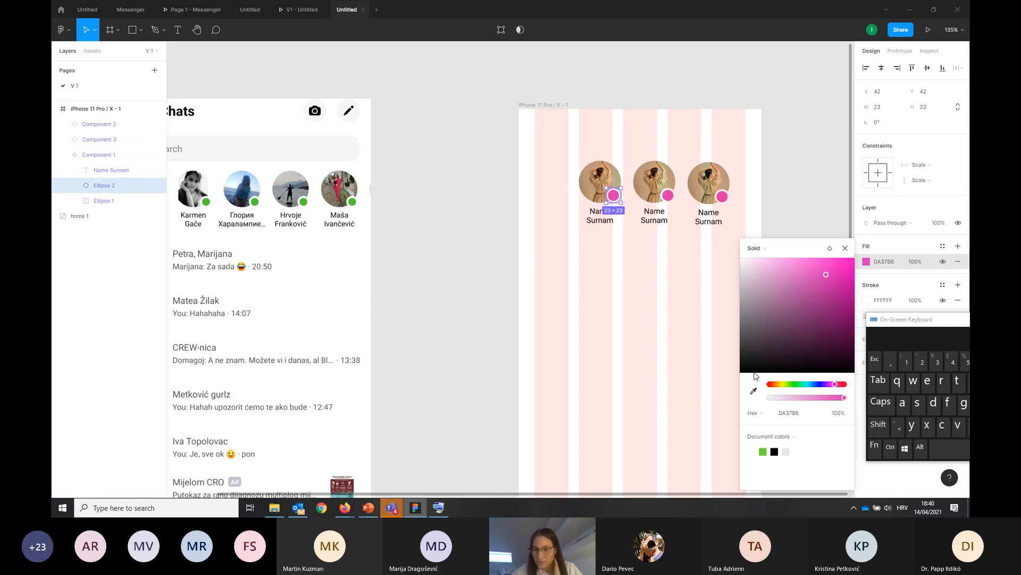
pyautogui.moveTo(807, 384); pyautogui.dragTo(792, 388)
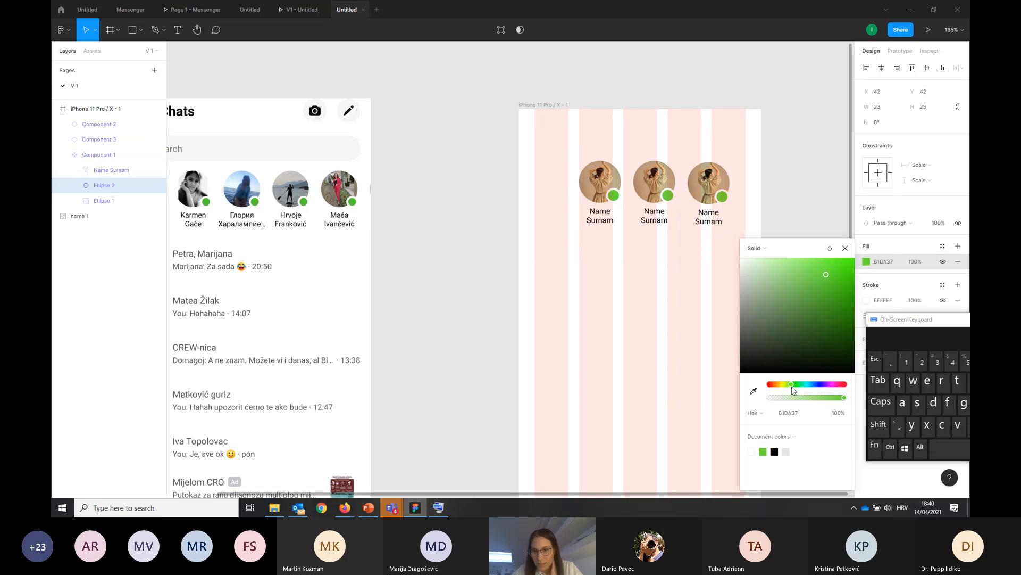
pyautogui.click(655, 347)
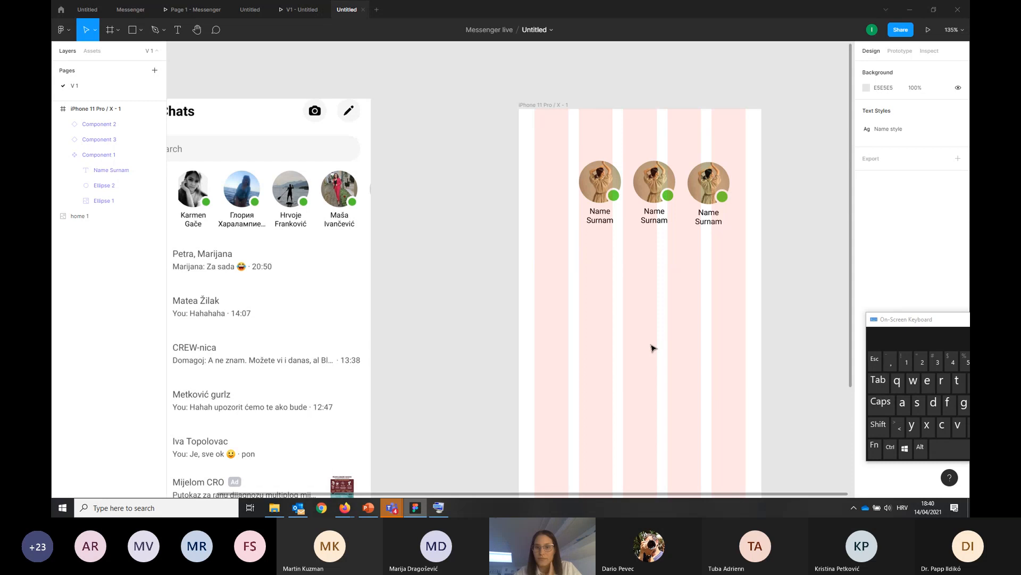
# Run the Pexels plugin on the middle avatar's photo circle and search its photos for "person"
pyautogui.click(670, 204)
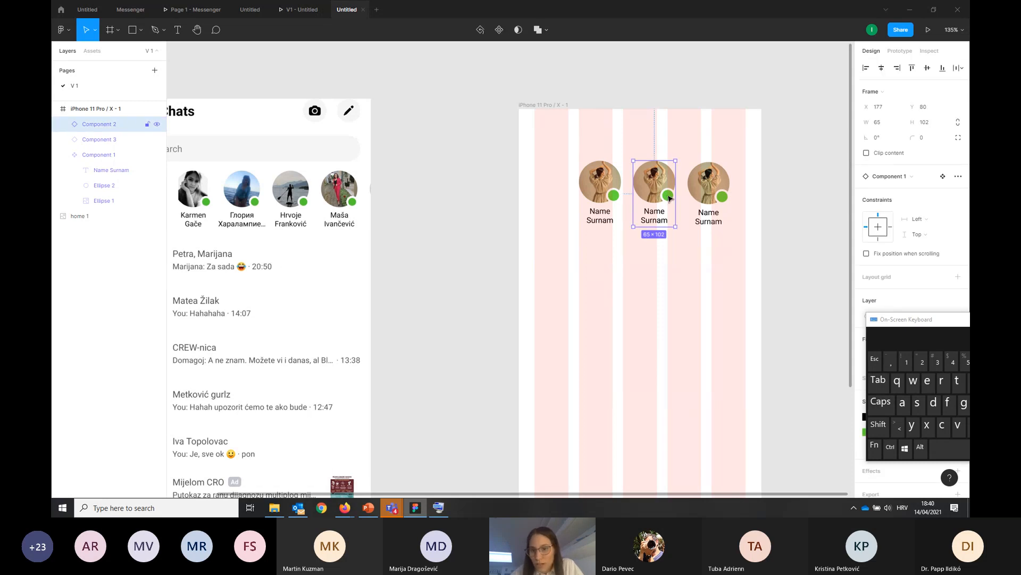
pyautogui.doubleClick(668, 197)
pyautogui.click(662, 182)
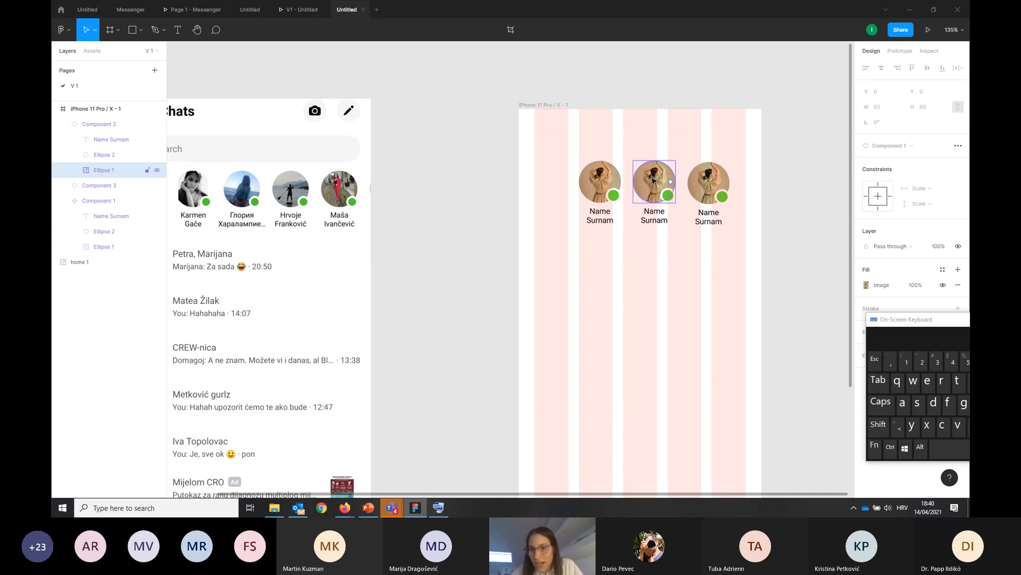
pyautogui.rightClick(652, 181)
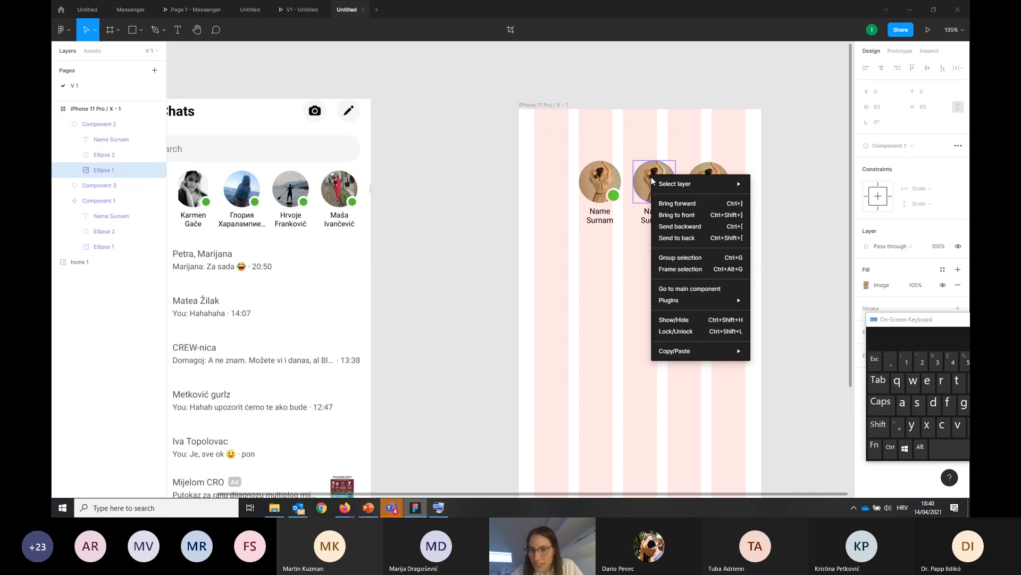
pyautogui.moveTo(671, 304)
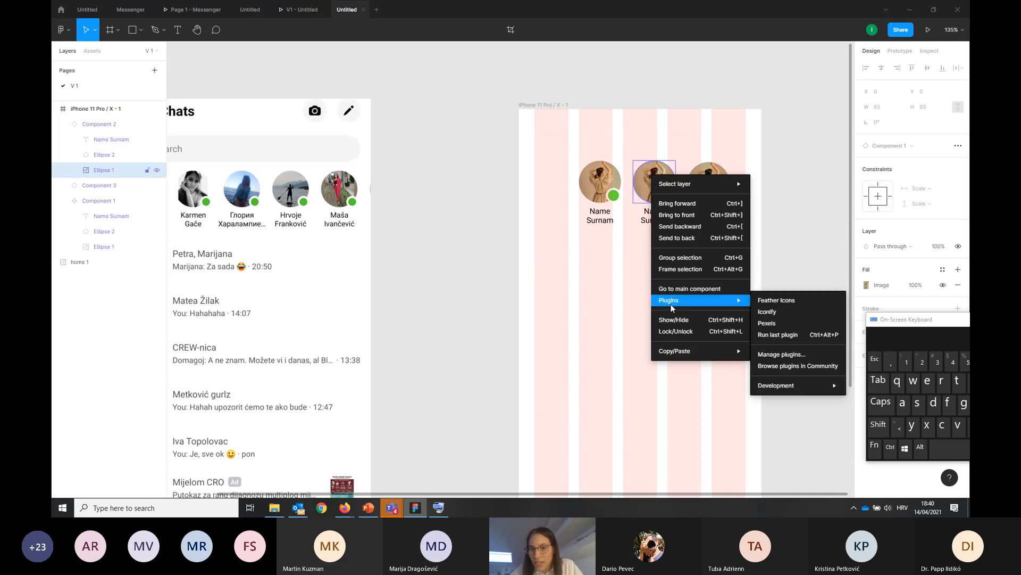
pyautogui.click(777, 322)
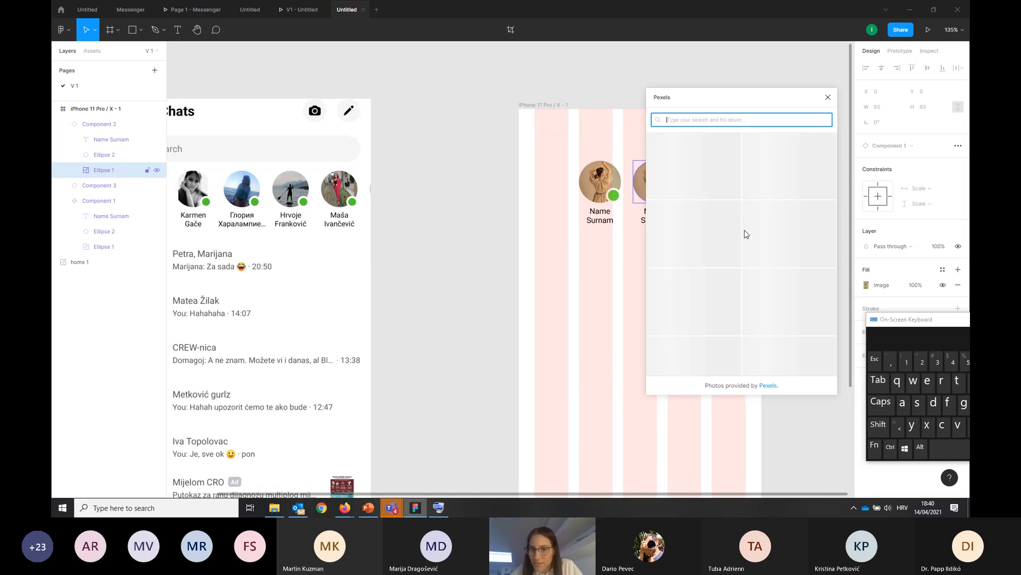
pyautogui.moveTo(784, 103); pyautogui.dragTo(773, 97)
pyautogui.click(766, 125)
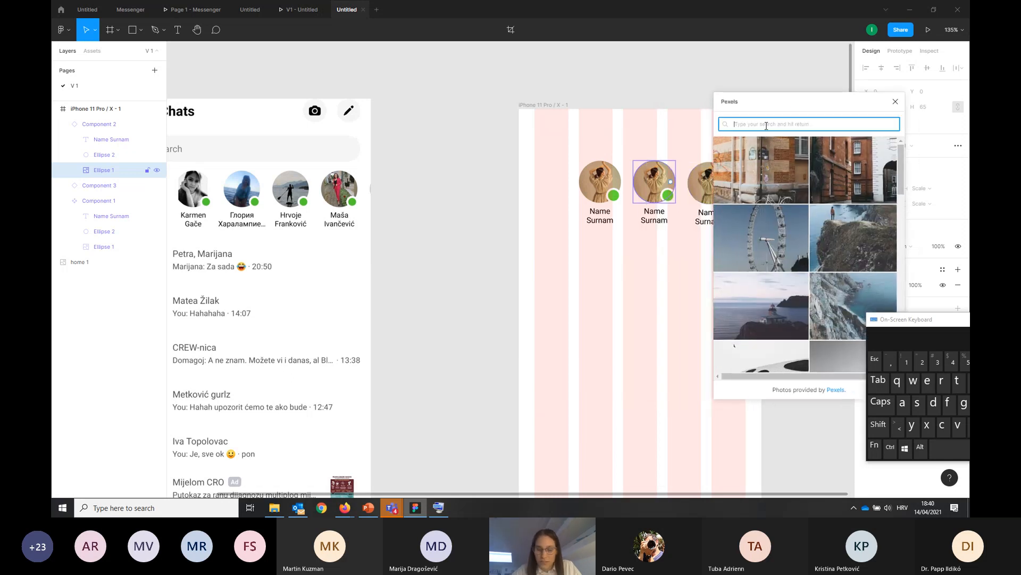
pyautogui.write('per')
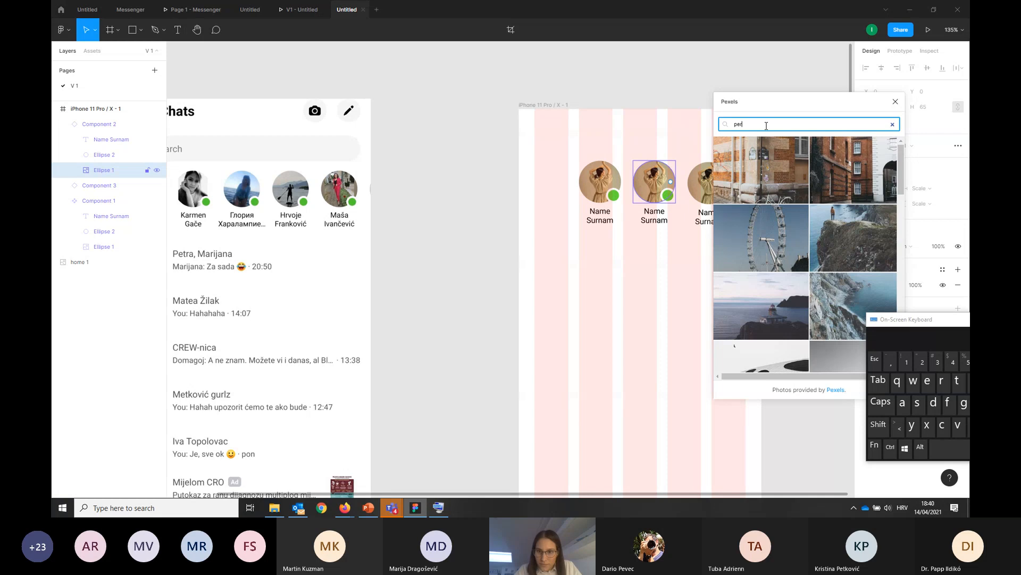
pyautogui.write('son')
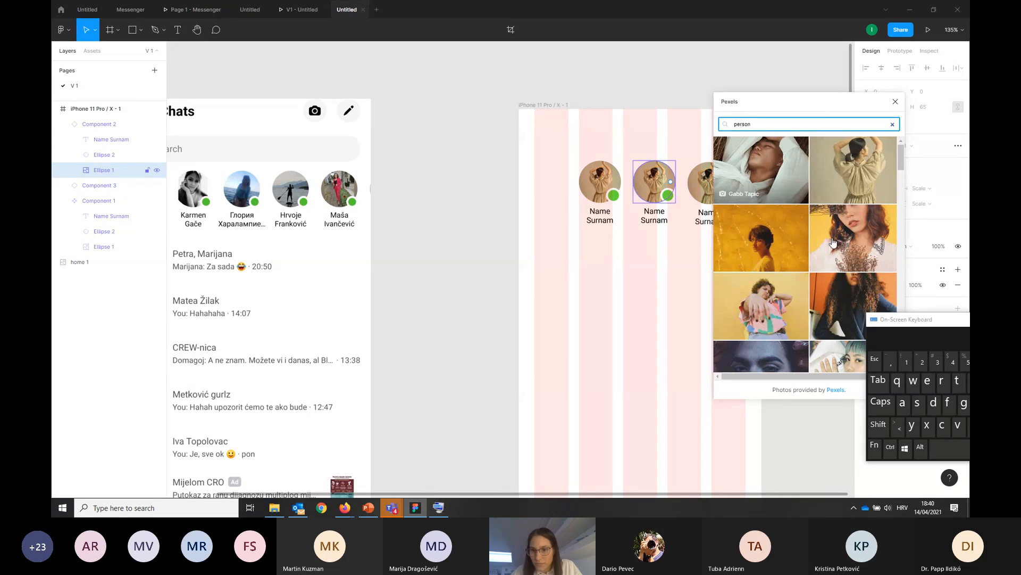
# Fill the middle avatar with the photo of the curly-haired woman in a light top and close the plugin
pyautogui.click(853, 227)
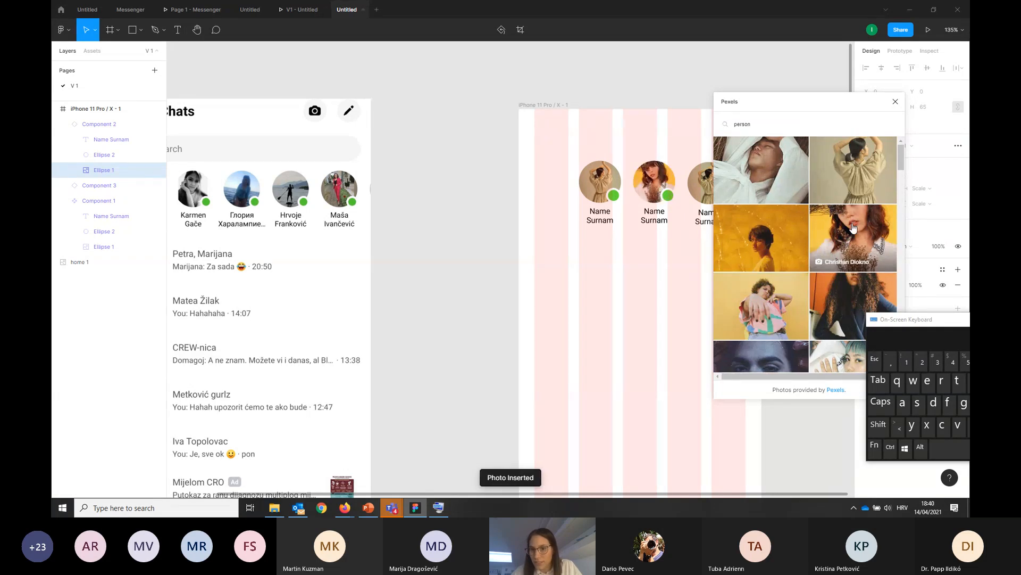
pyautogui.click(895, 101)
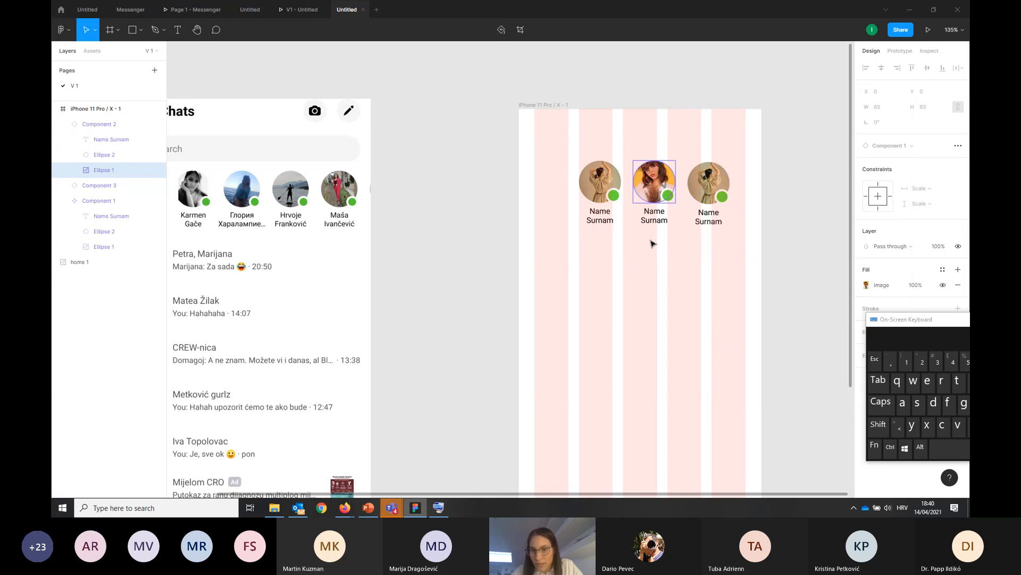
pyautogui.click(672, 264)
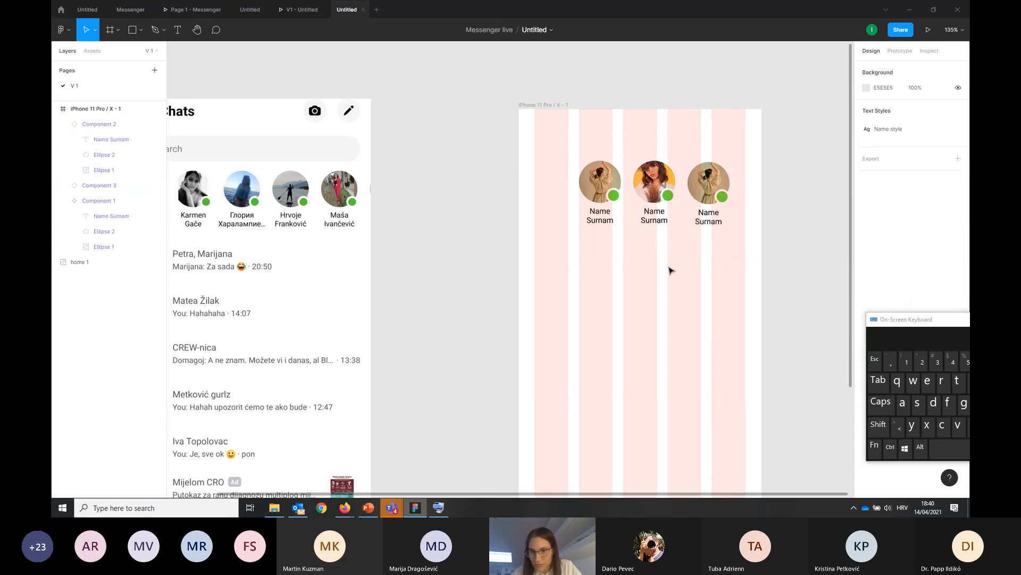
# Collapse the layers of the middle avatar copy and of the main component, and clear the selection
pyautogui.click(68, 125)
pyautogui.click(62, 125)
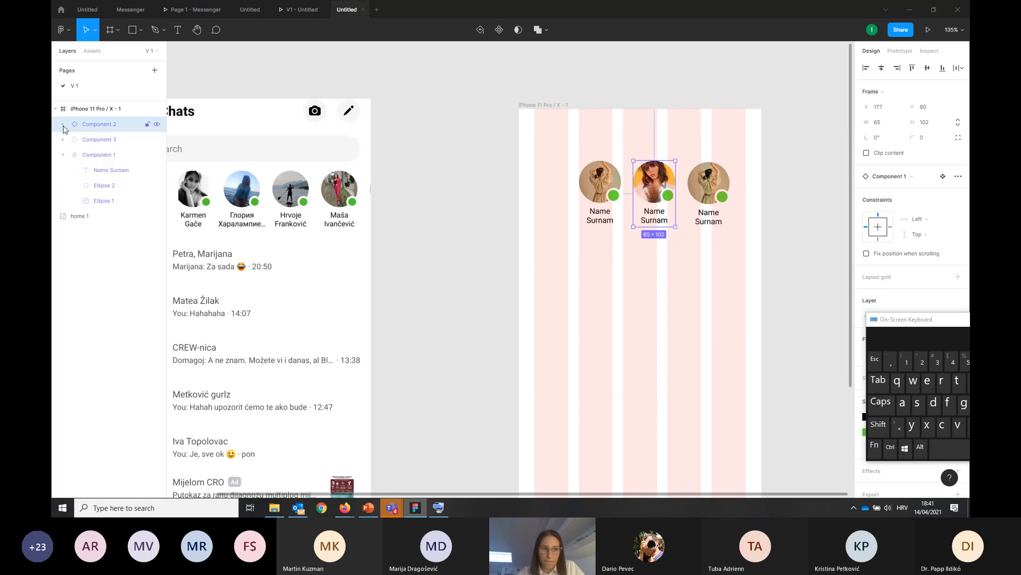
pyautogui.click(63, 155)
pyautogui.click(485, 315)
# Run the Pexels plugin on the third avatar's photo circle and search its photos for "profil"
pyautogui.click(714, 184)
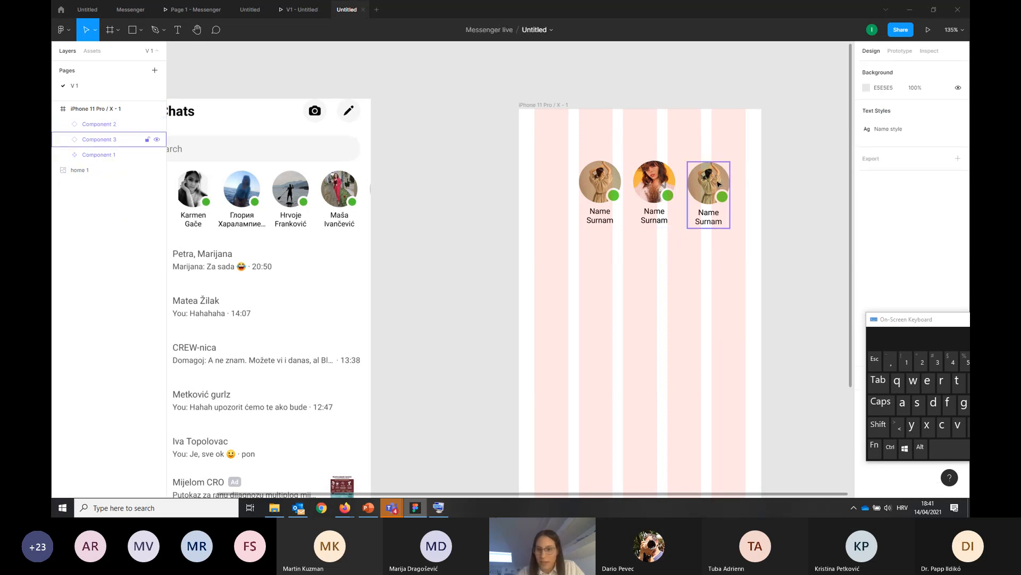
pyautogui.doubleClick(707, 181)
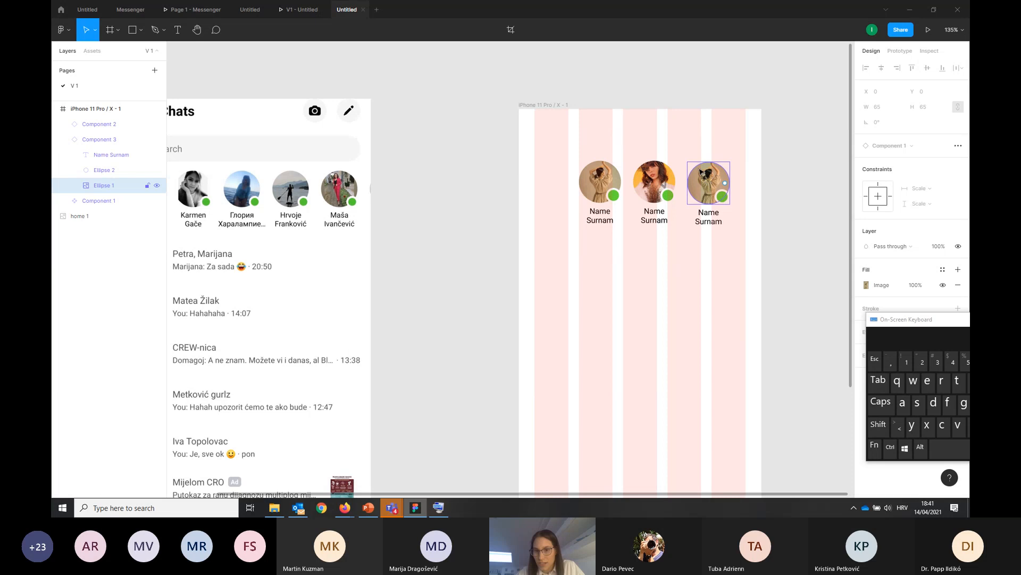
pyautogui.rightClick(701, 174)
pyautogui.moveTo(744, 301)
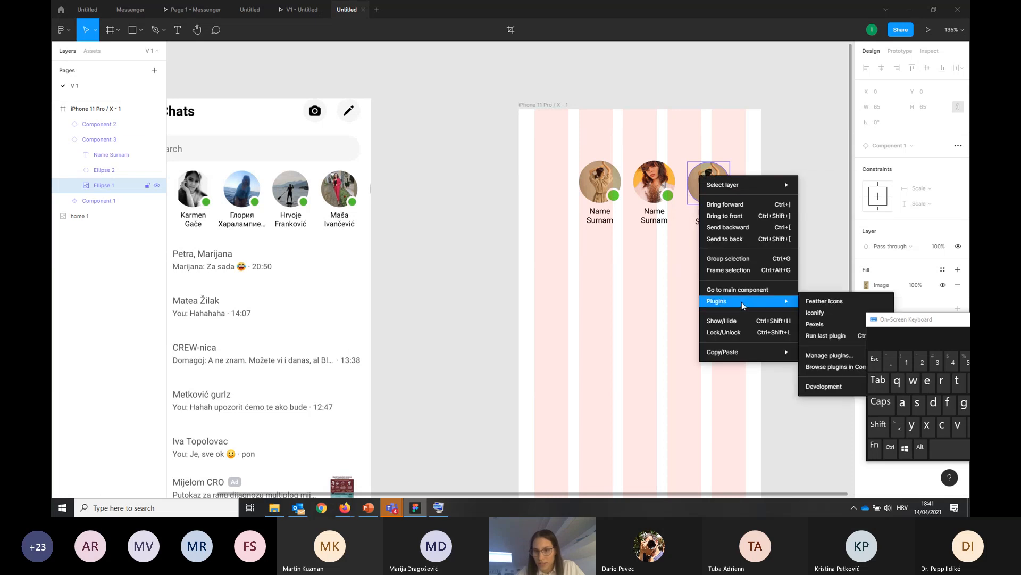
pyautogui.click(816, 324)
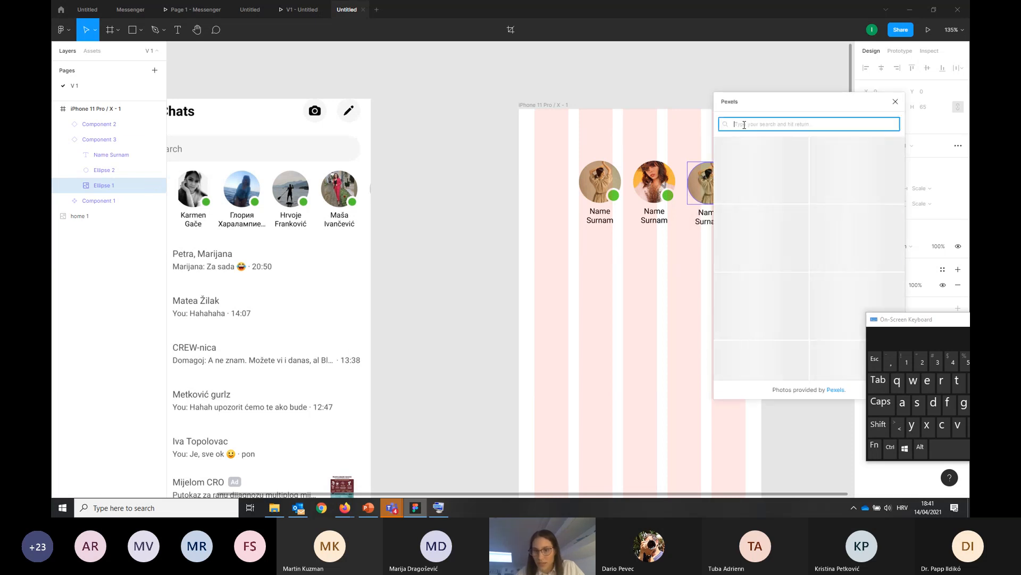
pyautogui.write('profi')
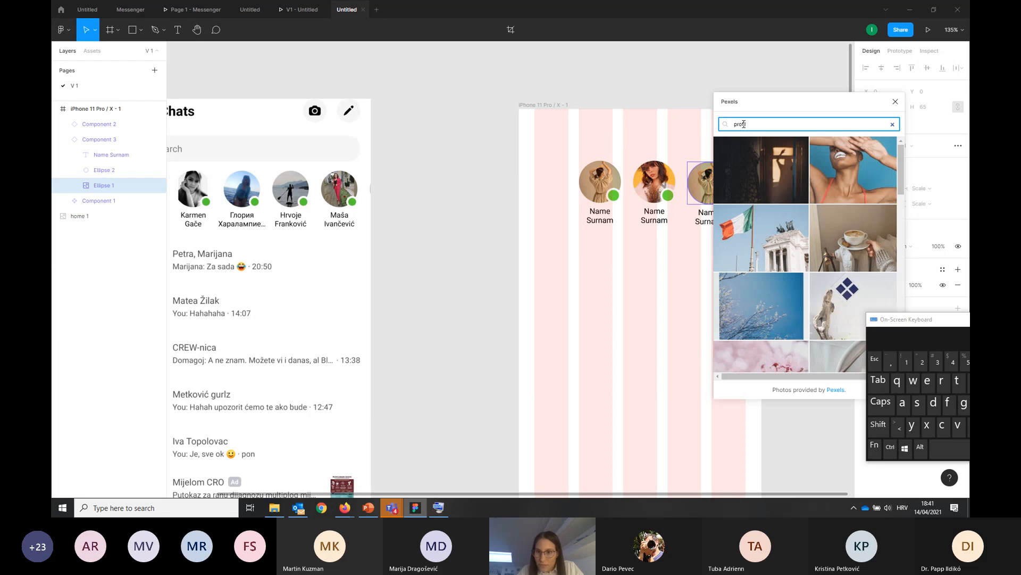
pyautogui.press('BackSpace')
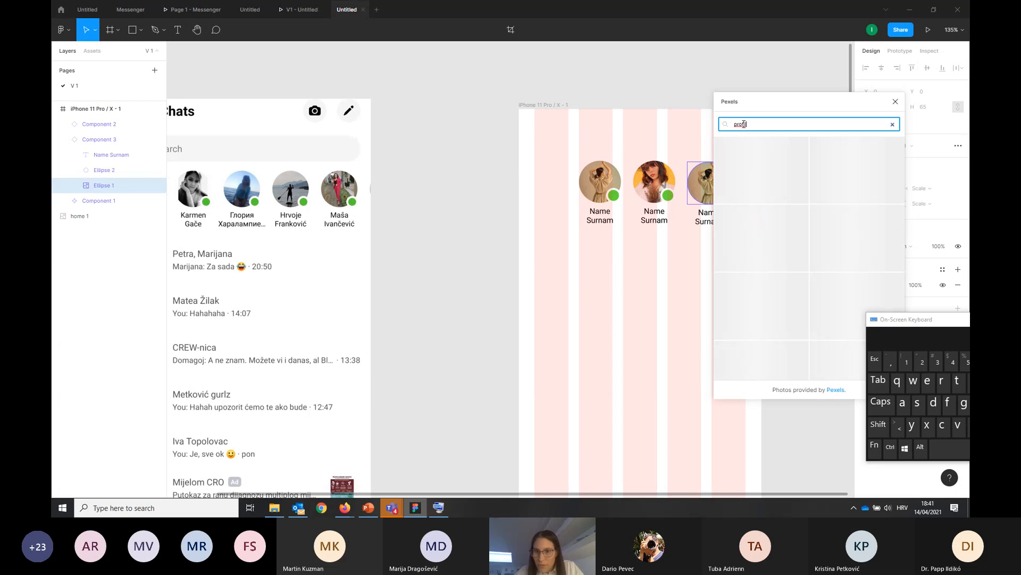
# Fill the third avatar with the photo of the smiling man in glasses and close the plugin
pyautogui.click(851, 234)
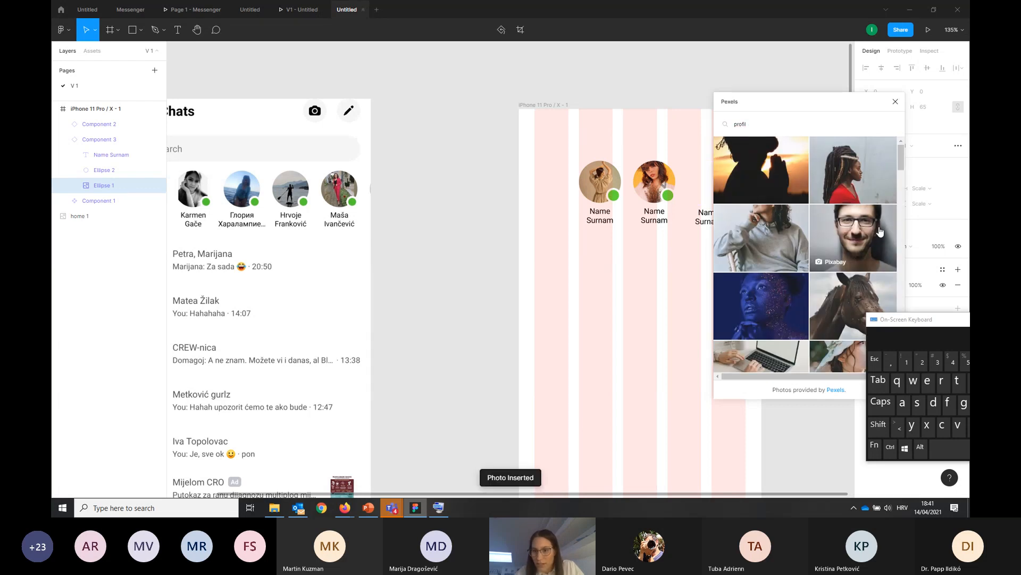
pyautogui.click(895, 102)
pyautogui.click(732, 274)
# Move the home 1 reference screenshot slightly closer to the iPhone 11 Pro / X frame
pyautogui.scroll(-5, 721, 253)
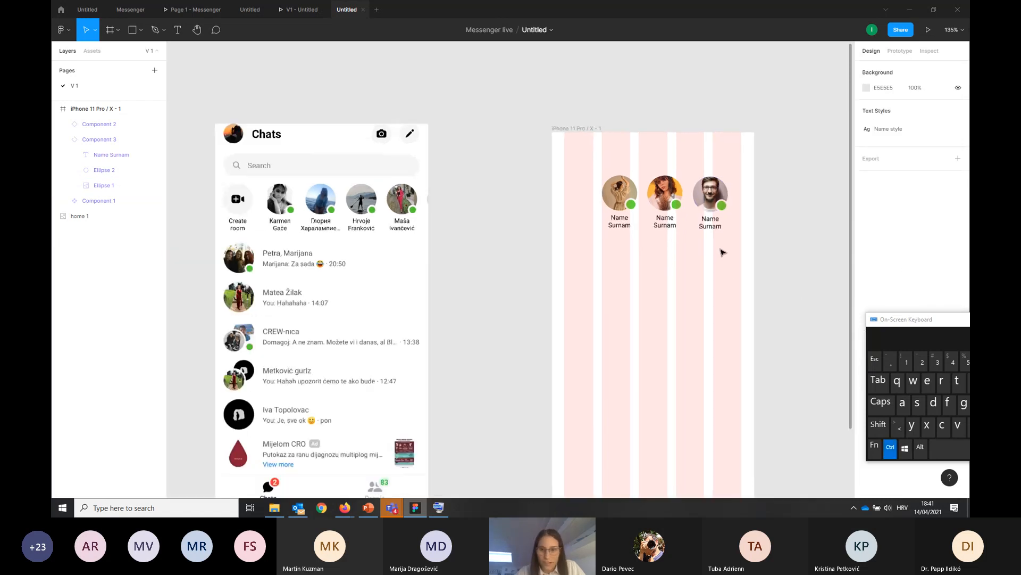
pyautogui.scroll(-3, 793, 225)
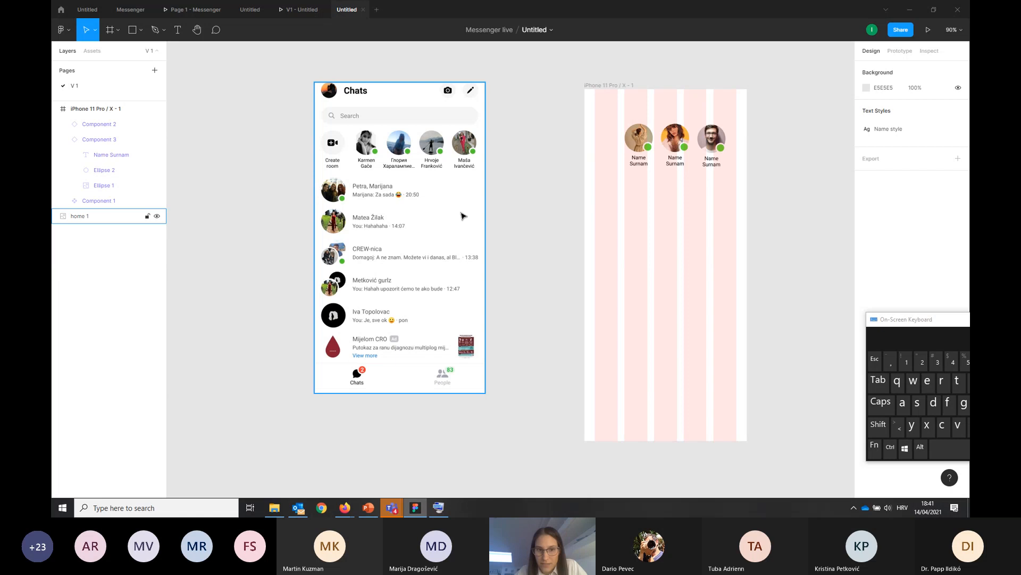
pyautogui.moveTo(456, 183)
pyautogui.mouseDown()
pyautogui.moveTo(412, 181)
pyautogui.moveTo(471, 194)
pyautogui.mouseUp()
pyautogui.click(531, 208)
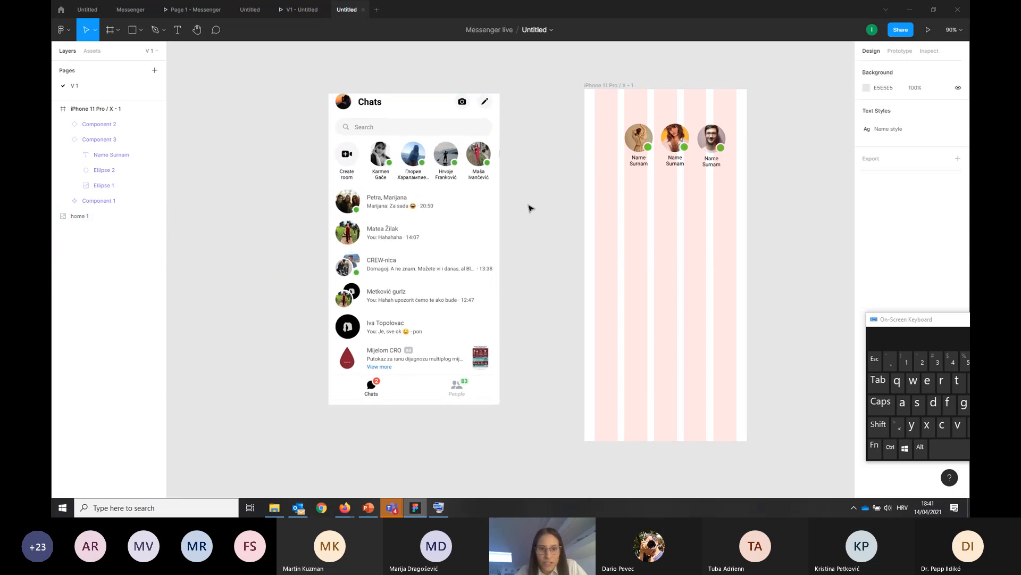
# Draw a circle about 55 × 55 in the frame's first grid column, below the avatar row
pyautogui.click(141, 31)
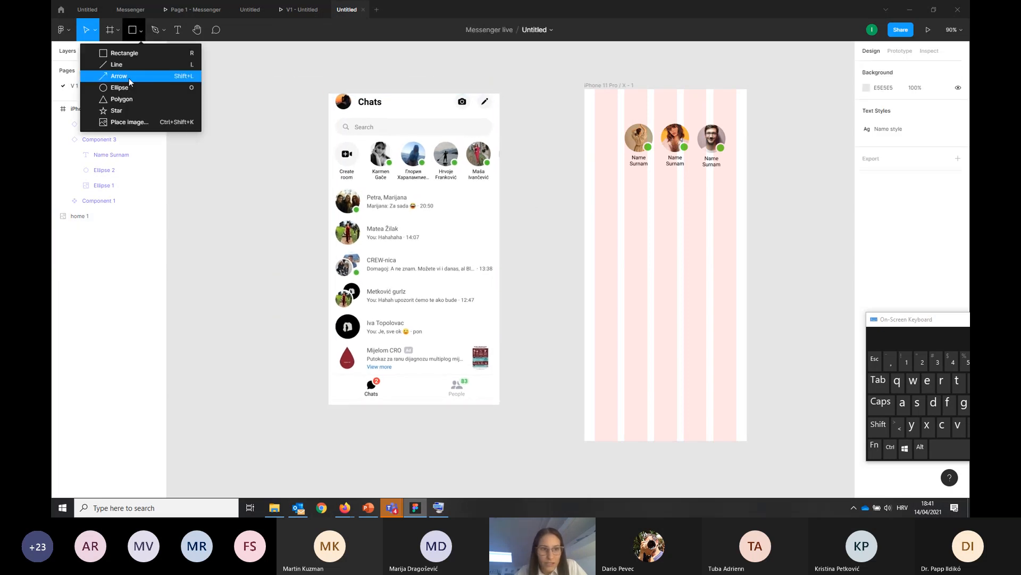
pyautogui.click(128, 89)
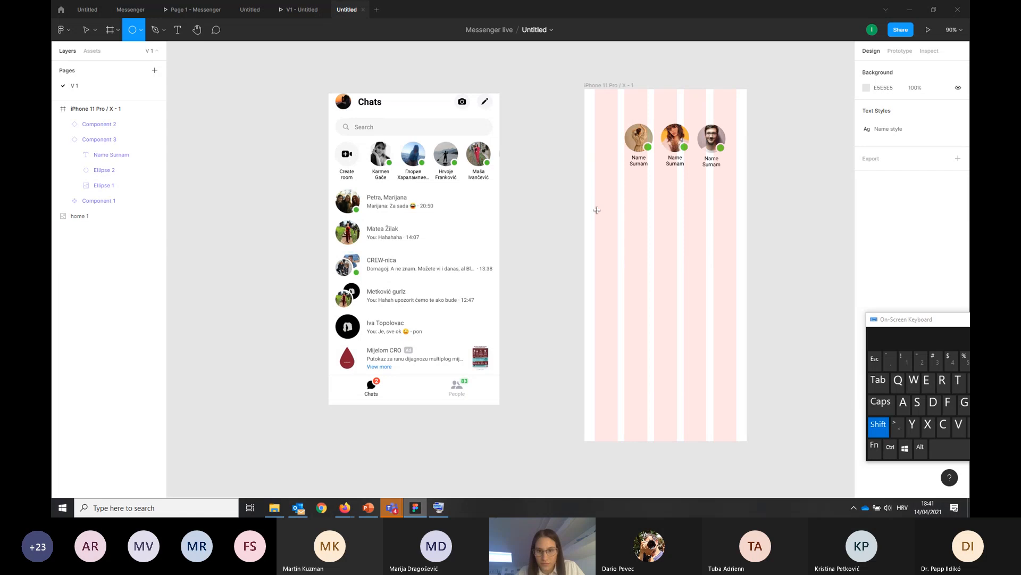
pyautogui.moveTo(595, 207)
pyautogui.mouseDown()
pyautogui.moveTo(614, 235)
pyautogui.moveTo(608, 210)
pyautogui.mouseUp()
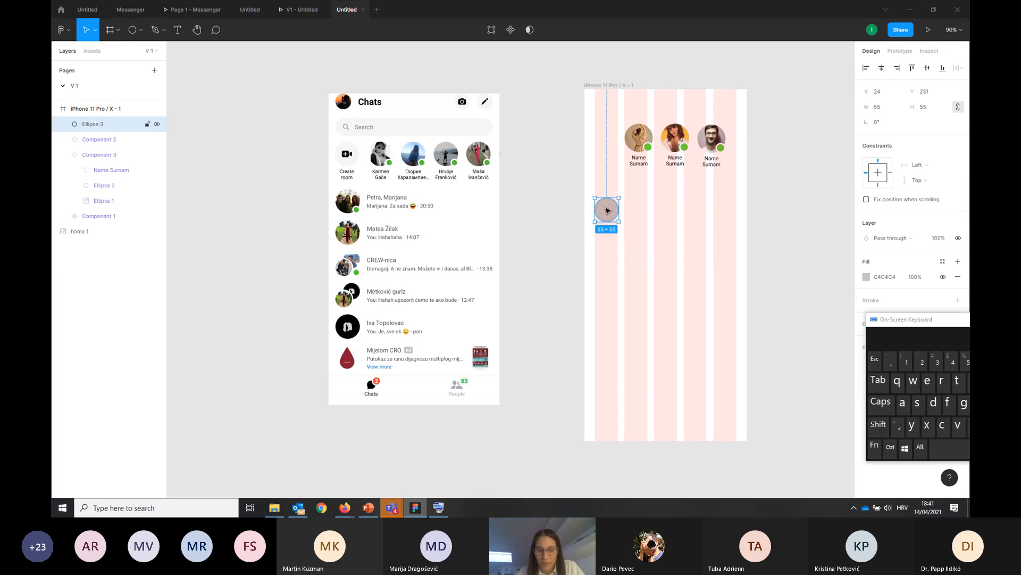
# Add a text box about 116 × 21 beside the new circle's upper part, reading "Name Surname", and uncover the text properties behind the on-screen keyboard
pyautogui.click(178, 29)
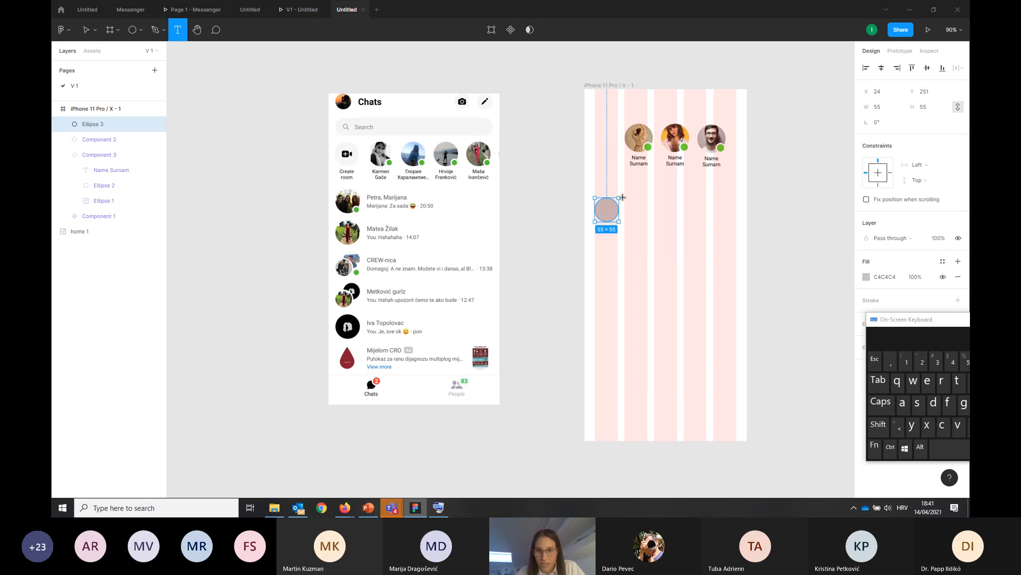
pyautogui.moveTo(625, 196); pyautogui.dragTo(675, 206)
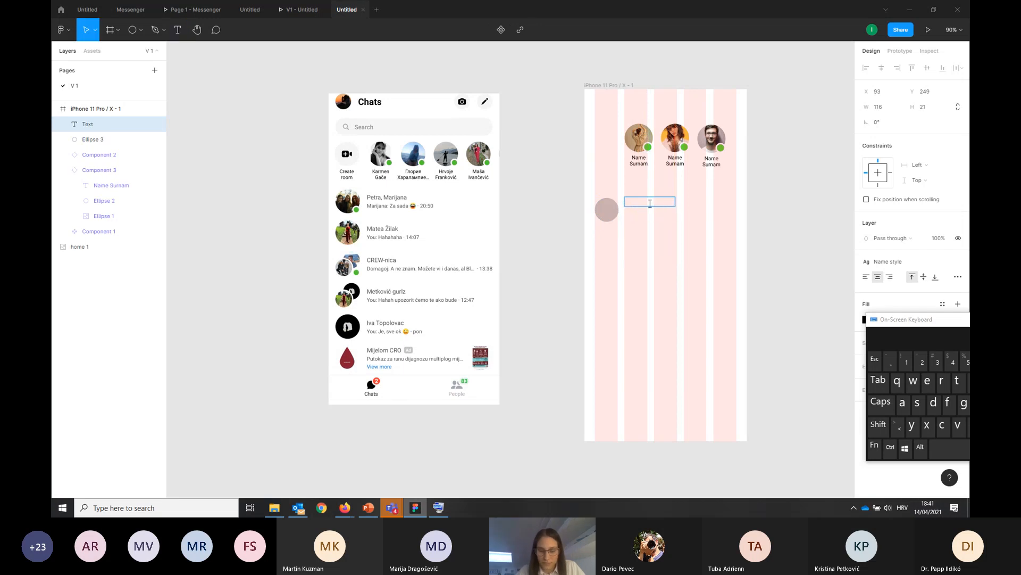
pyautogui.write('Name Surname')
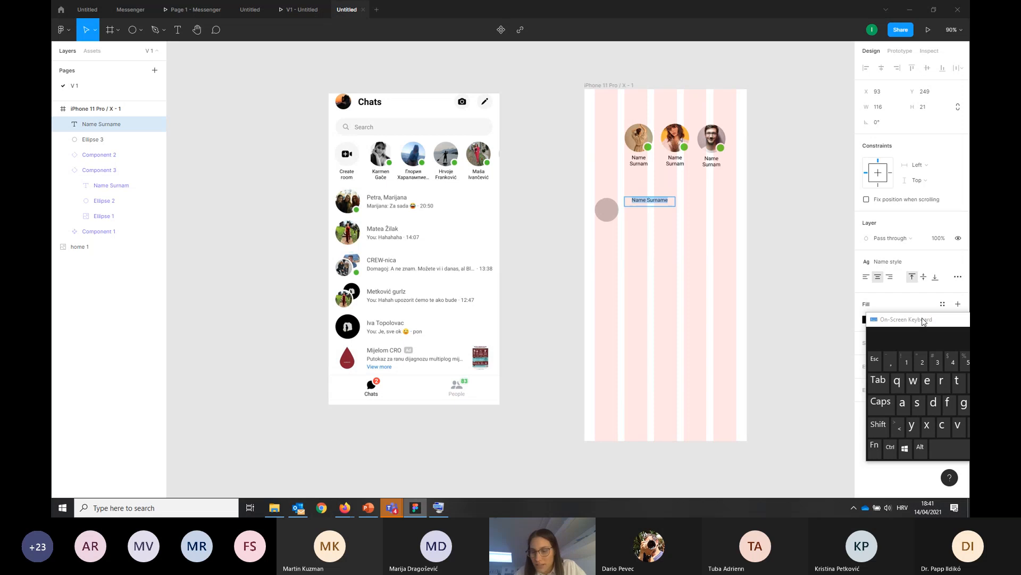
pyautogui.moveTo(924, 321); pyautogui.dragTo(940, 404)
pyautogui.press('Escape')
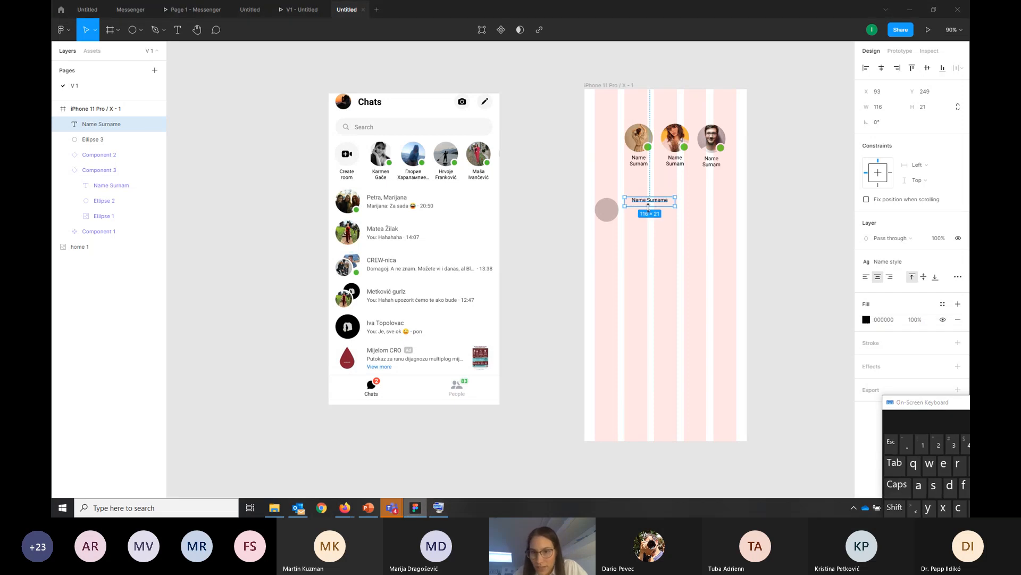
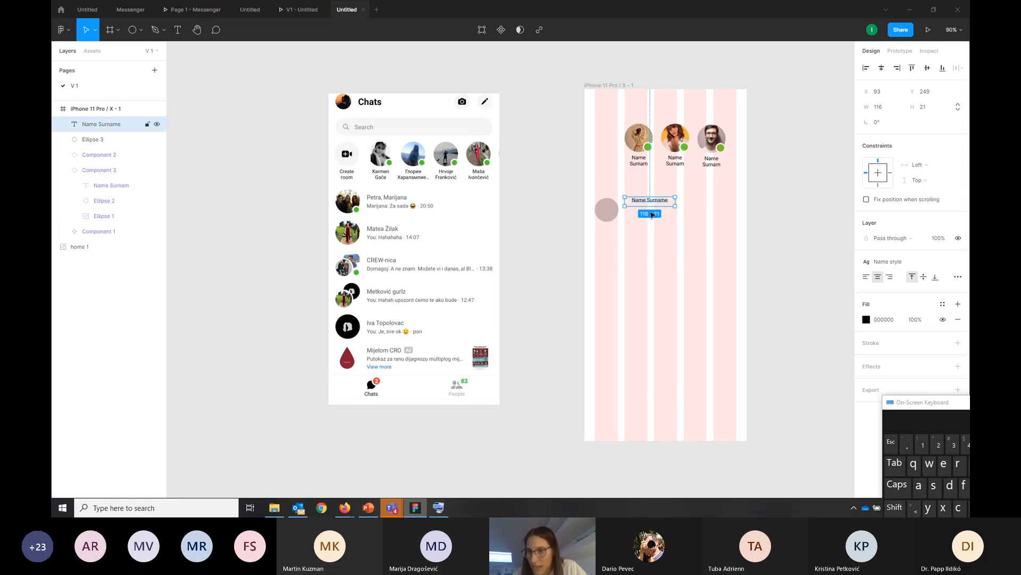
# Detach the "Name Surname" text beside the new circle from the Name style
pyautogui.rightClick(849, 320)
pyautogui.click(889, 261)
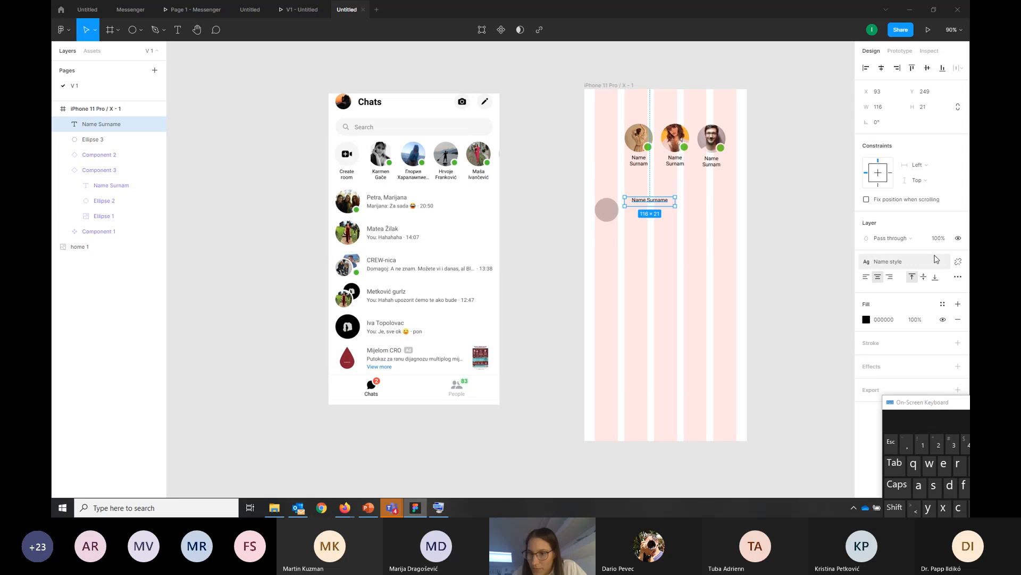
pyautogui.click(905, 264)
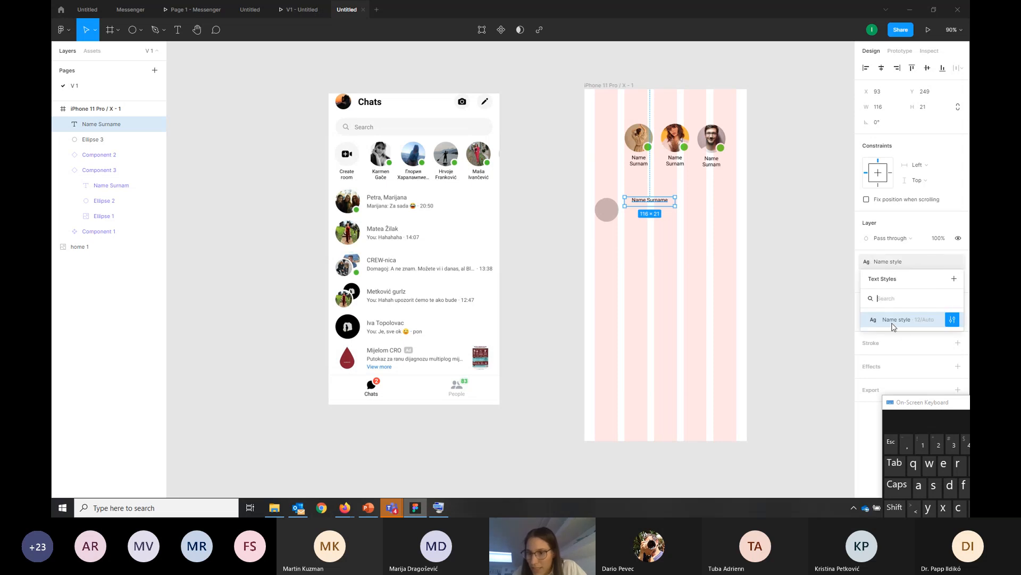
pyautogui.click(889, 326)
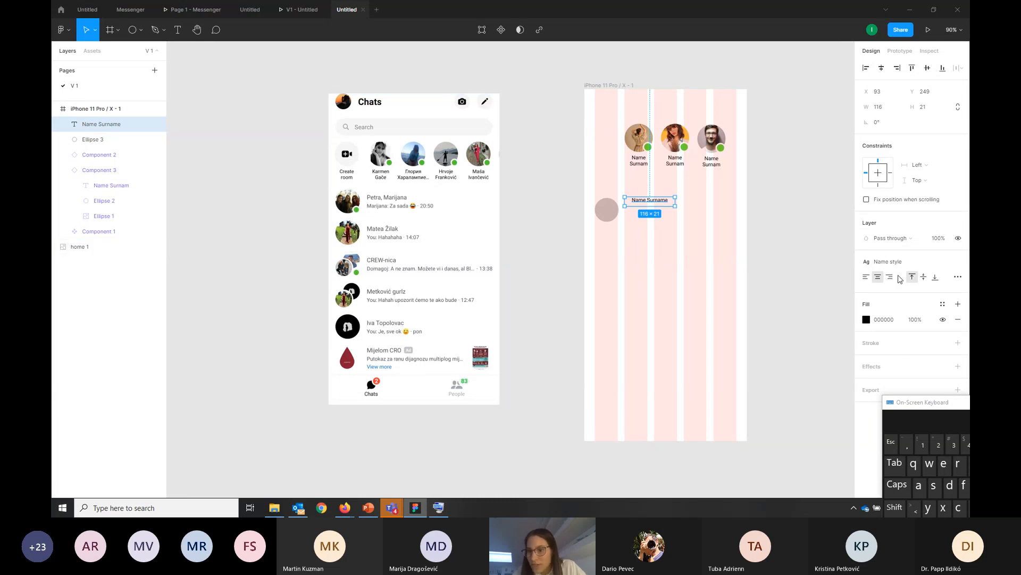
pyautogui.click(959, 262)
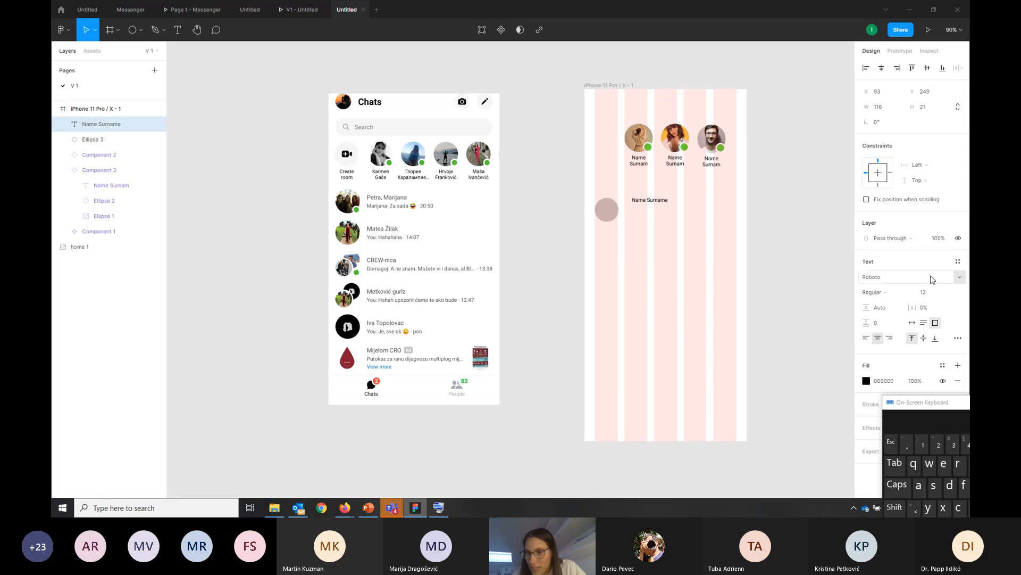
# Try font sizes 14 and 18 on the "Name Surname" text beside the new circle
pyautogui.click(926, 293)
pyautogui.click(948, 292)
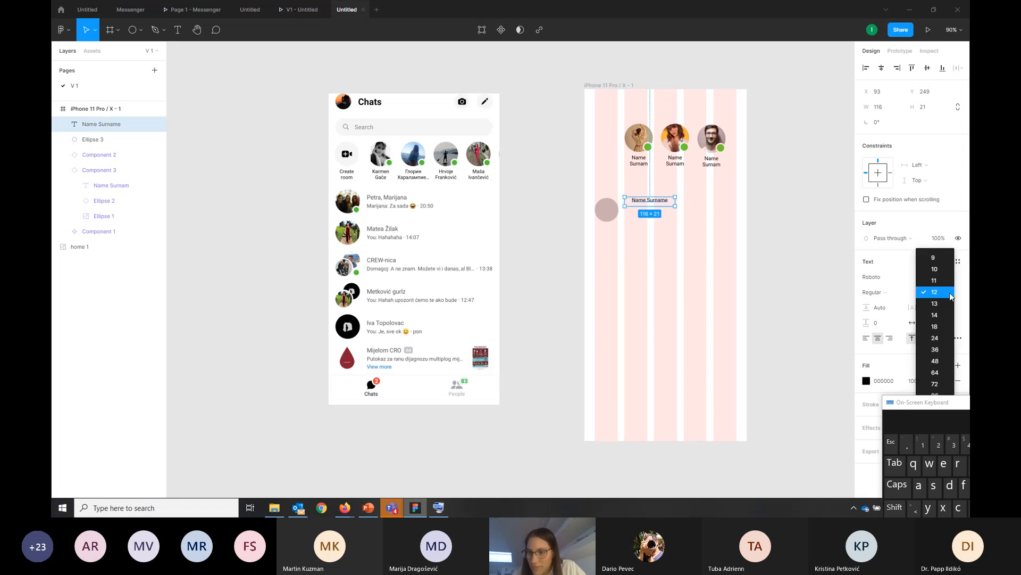
pyautogui.click(939, 317)
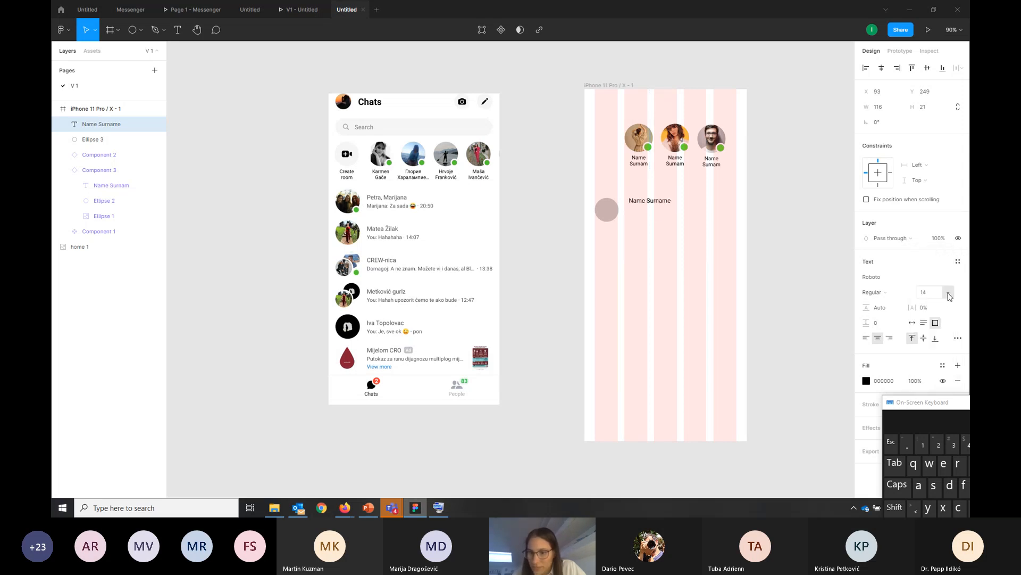
pyautogui.click(947, 292)
pyautogui.click(942, 308)
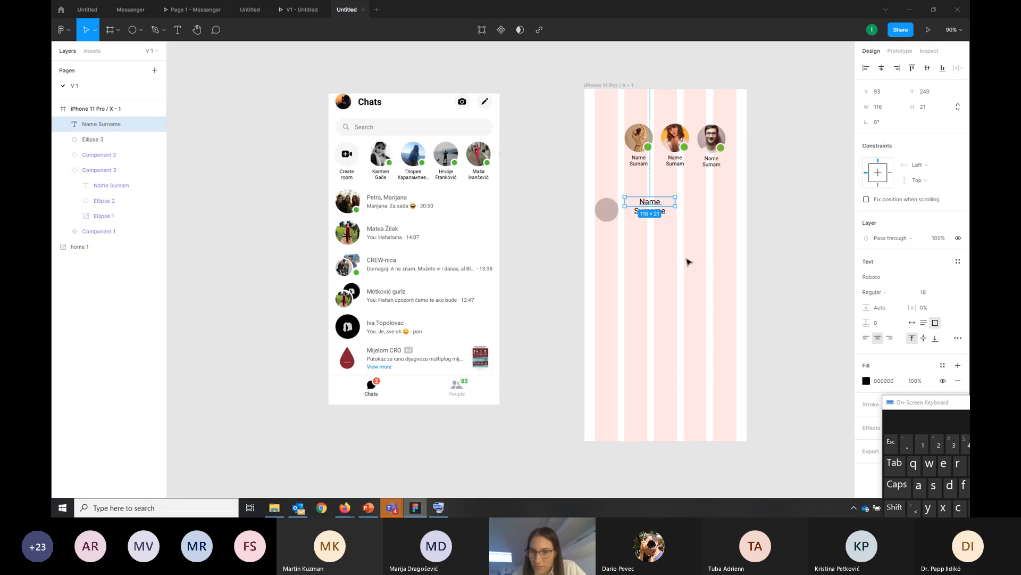
pyautogui.click(931, 294)
pyautogui.click(948, 292)
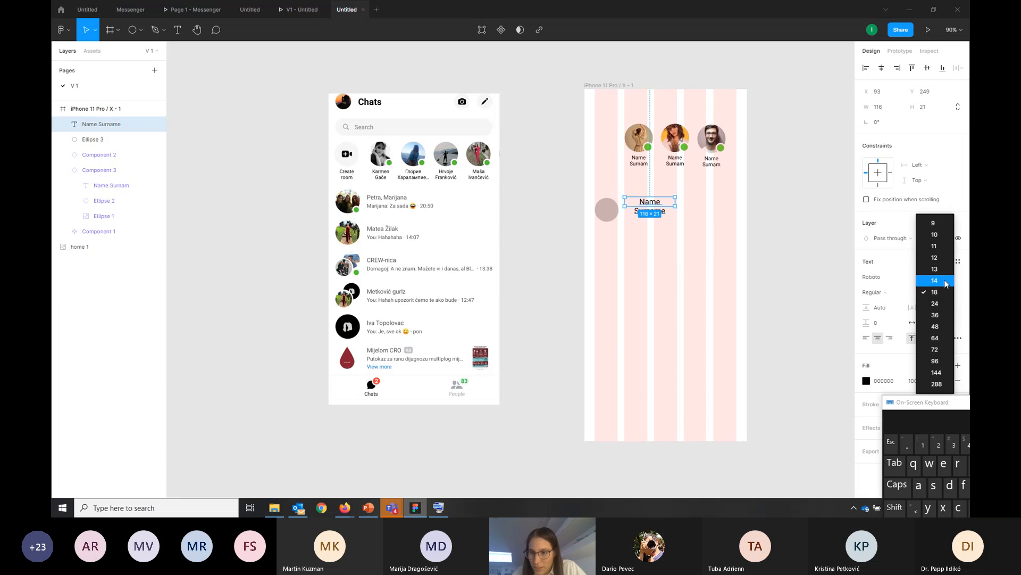
pyautogui.click(939, 279)
# Set the font size of the "Name Surname" text beside the new circle to 16
pyautogui.click(928, 292)
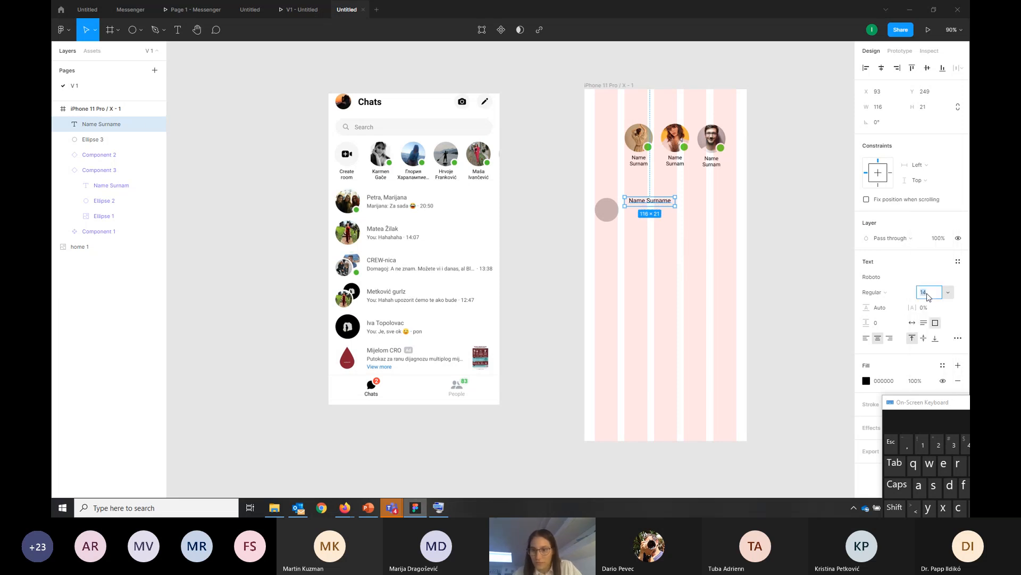
pyautogui.write('16')
pyautogui.press('Return')
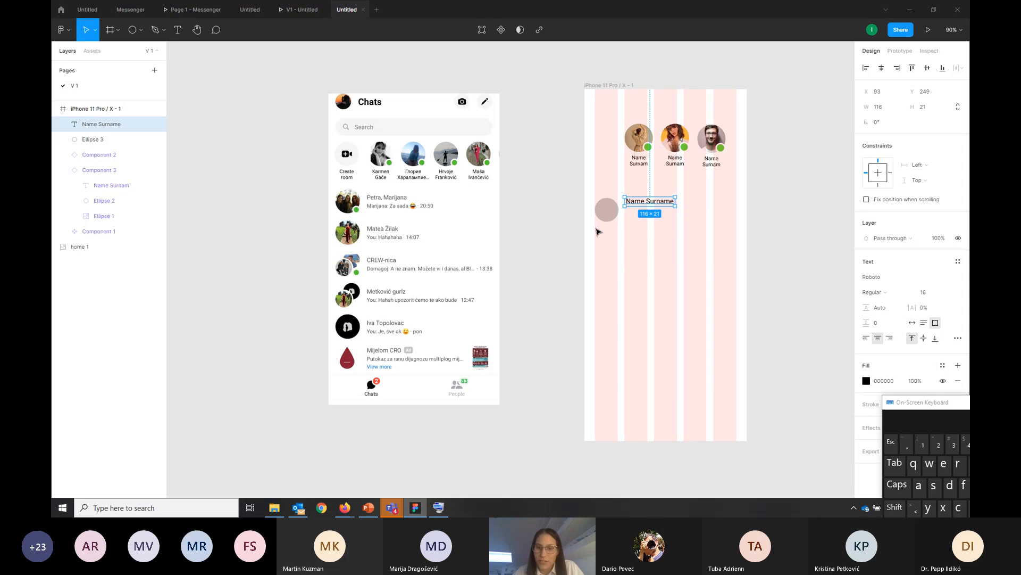
# Move the "Name Surname" text slightly down and closer to the circle, to about X 90, Y 258
pyautogui.click(598, 231)
pyautogui.click(652, 206)
pyautogui.moveTo(652, 206); pyautogui.dragTo(650, 210)
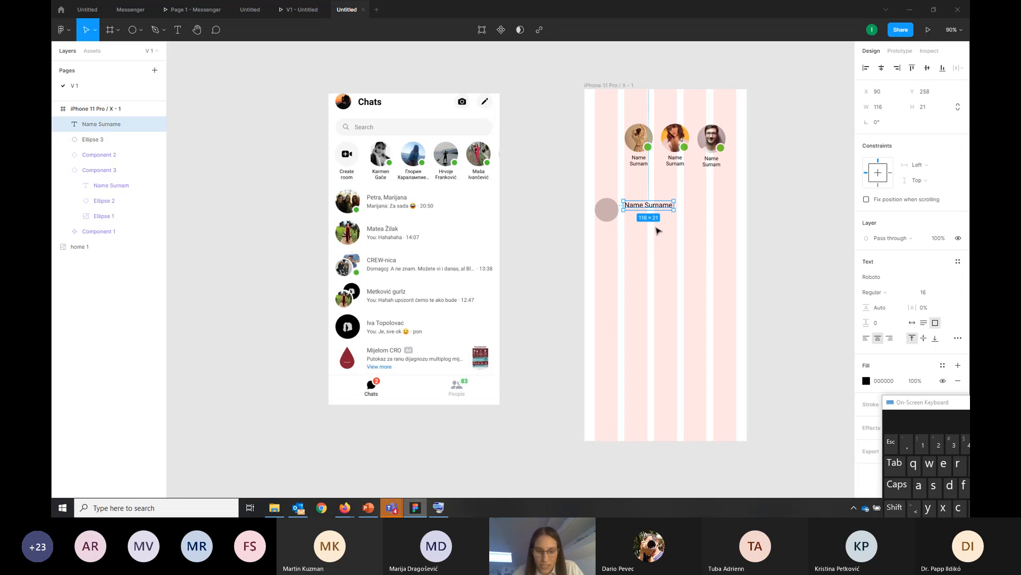
# Place a copy of the "Name Surname" text directly beneath the original and change its wording to "Name: hdjsafhlk"
pyautogui.hotkey('ctrl', 'v')
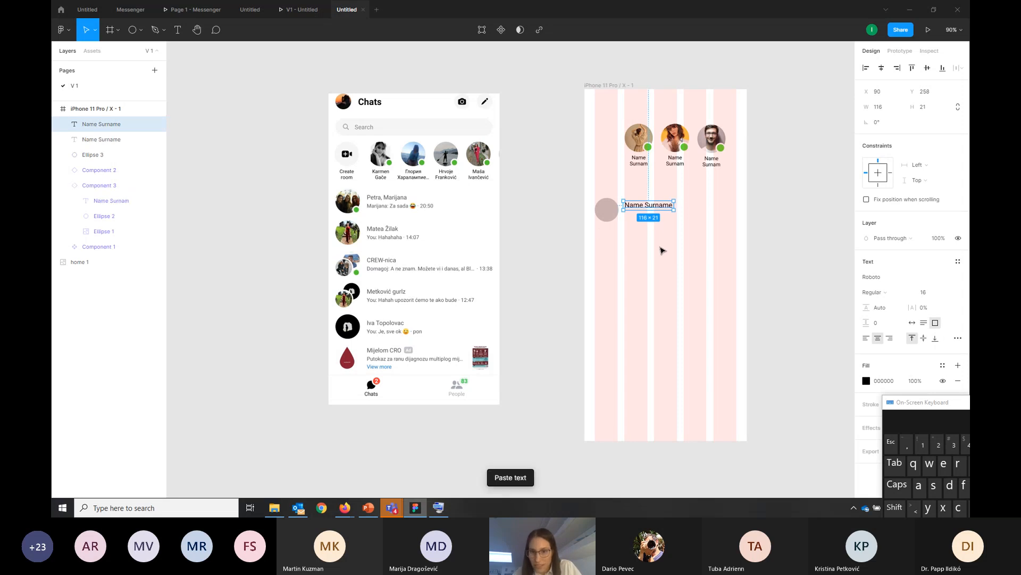
pyautogui.moveTo(647, 203); pyautogui.dragTo(651, 218)
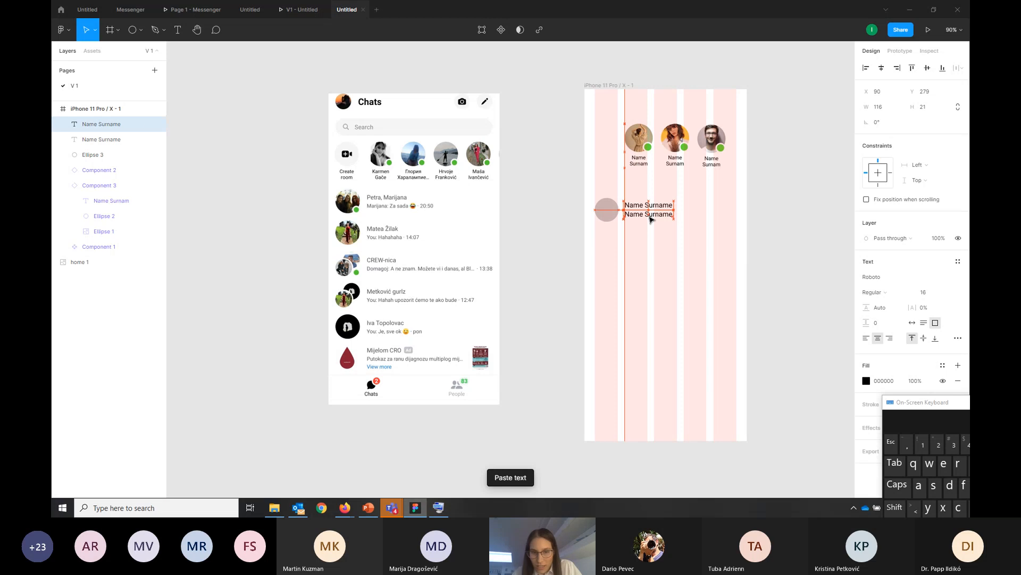
pyautogui.doubleClick(636, 215)
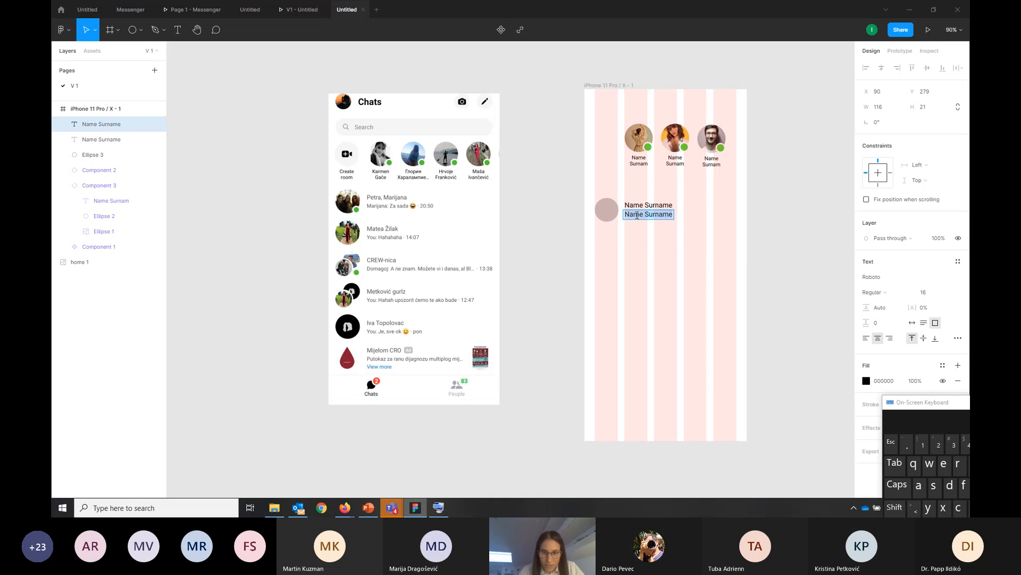
pyautogui.write('Name: hd')
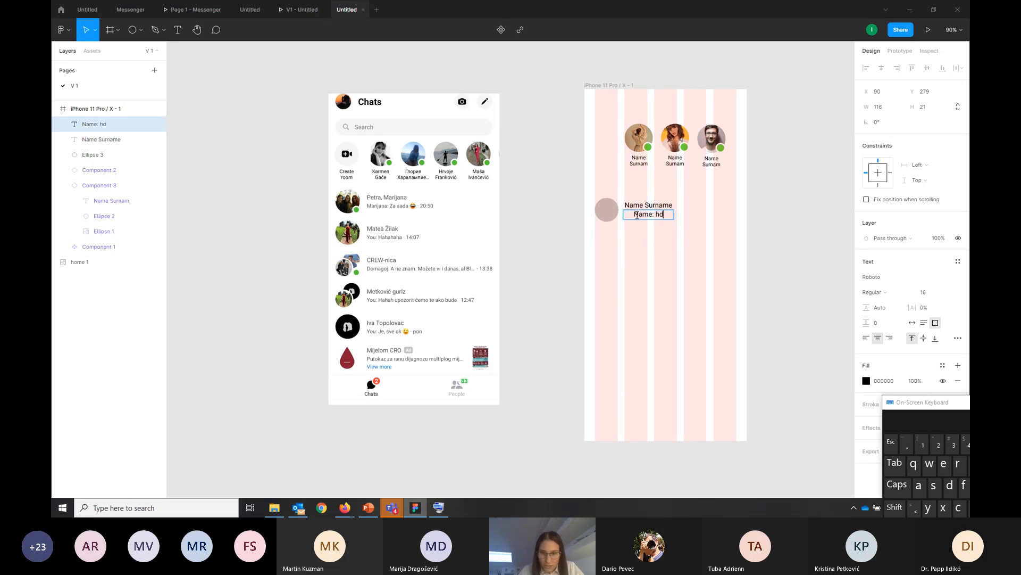
pyautogui.write('jsafhlk')
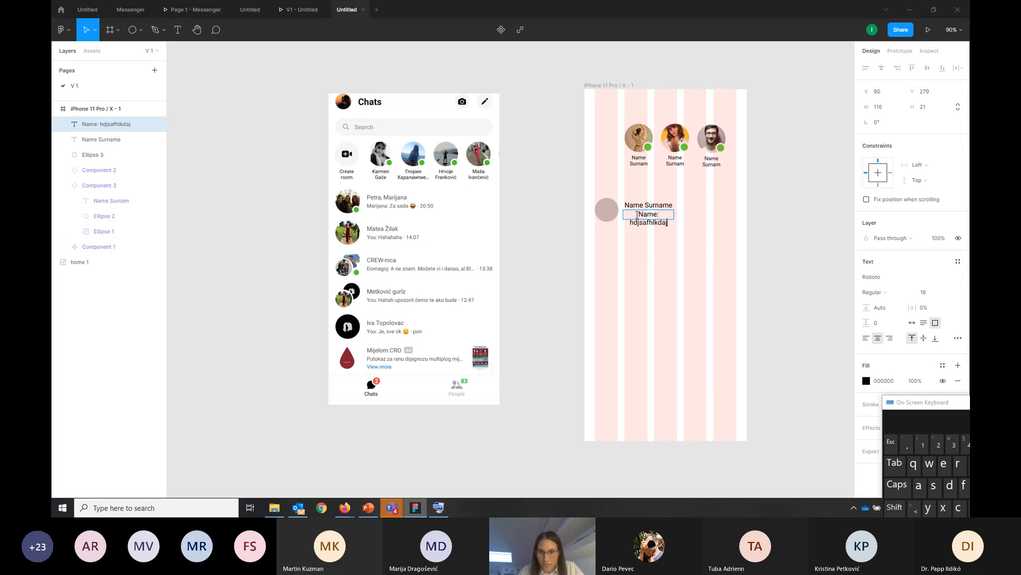
pyautogui.press('Escape')
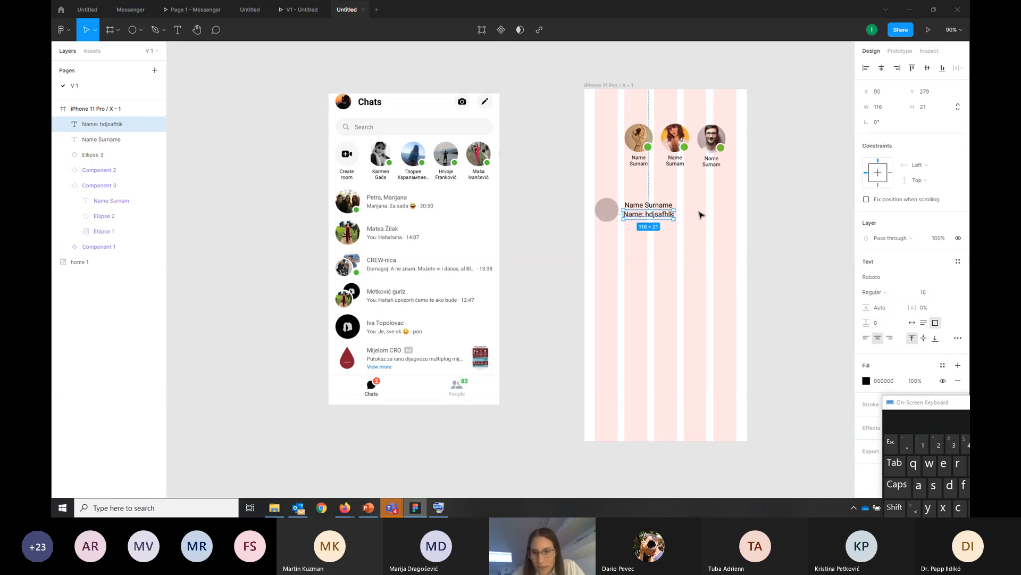
# Widen the message text box to about 208 and append ". 20:50" to its text
pyautogui.moveTo(678, 216); pyautogui.dragTo(711, 217)
pyautogui.click(700, 213)
pyautogui.click(693, 215)
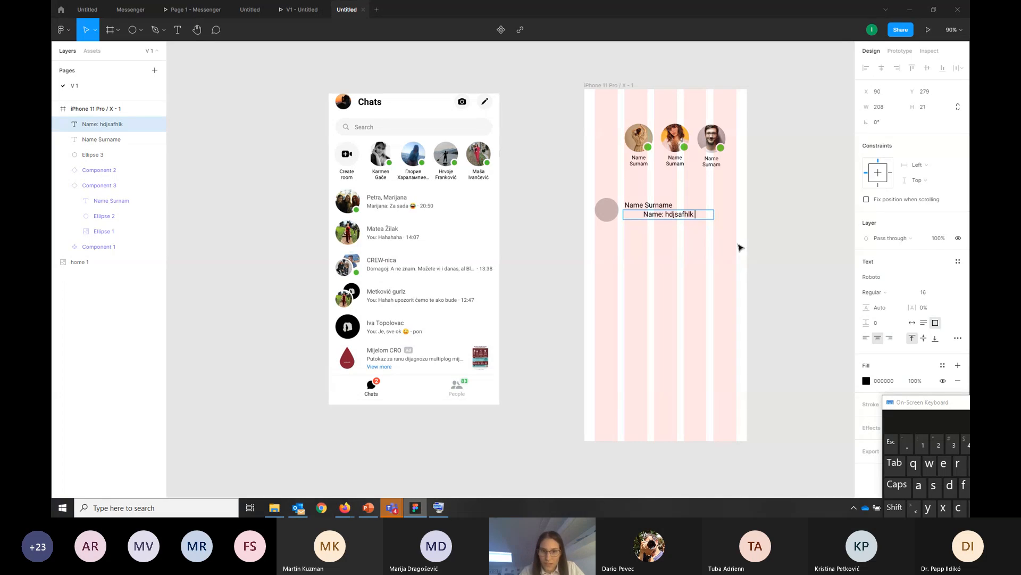
pyautogui.write('. 20:')
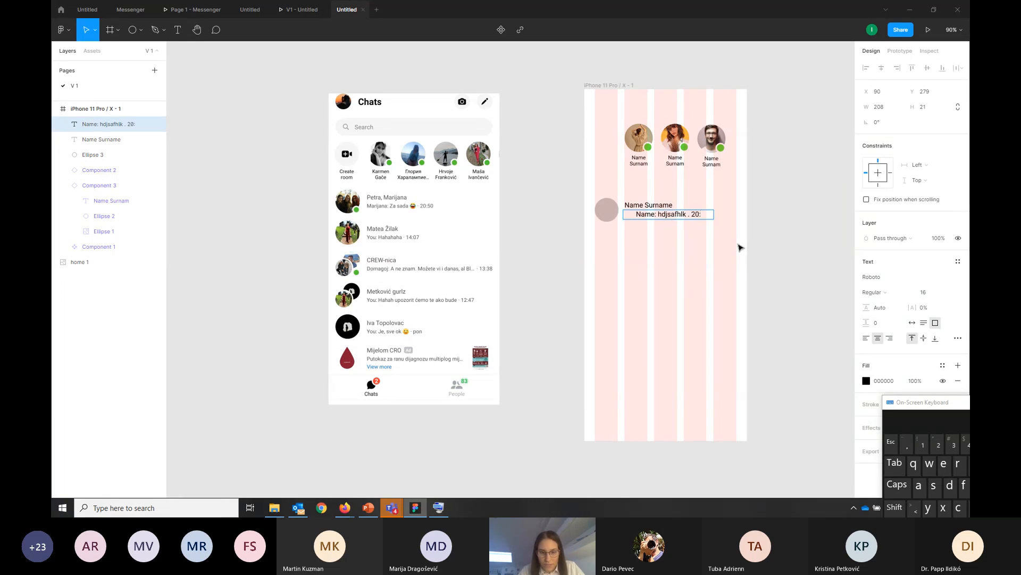
pyautogui.write('50')
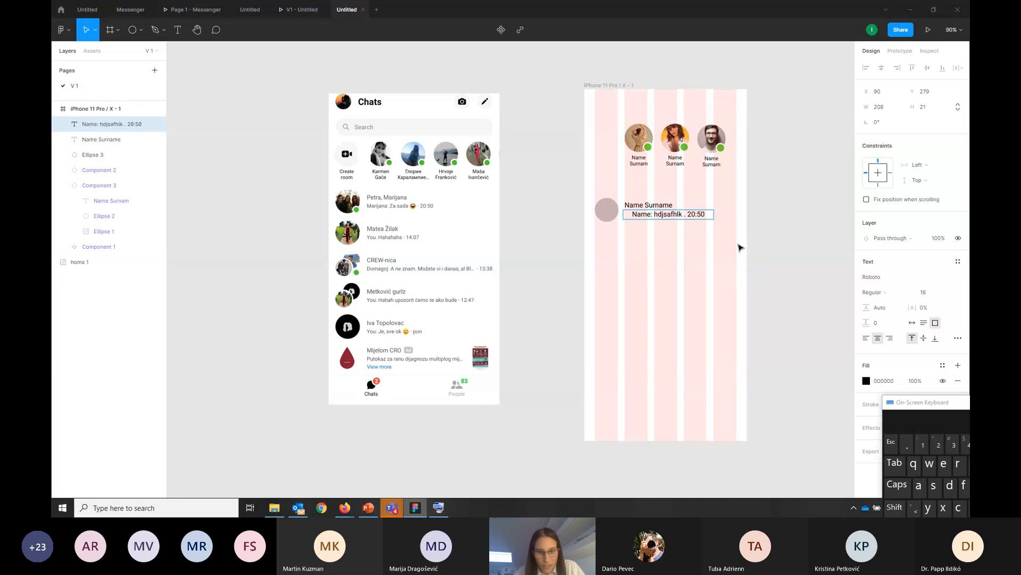
pyautogui.hotkey('ctrl', 'a')
pyautogui.press('Escape')
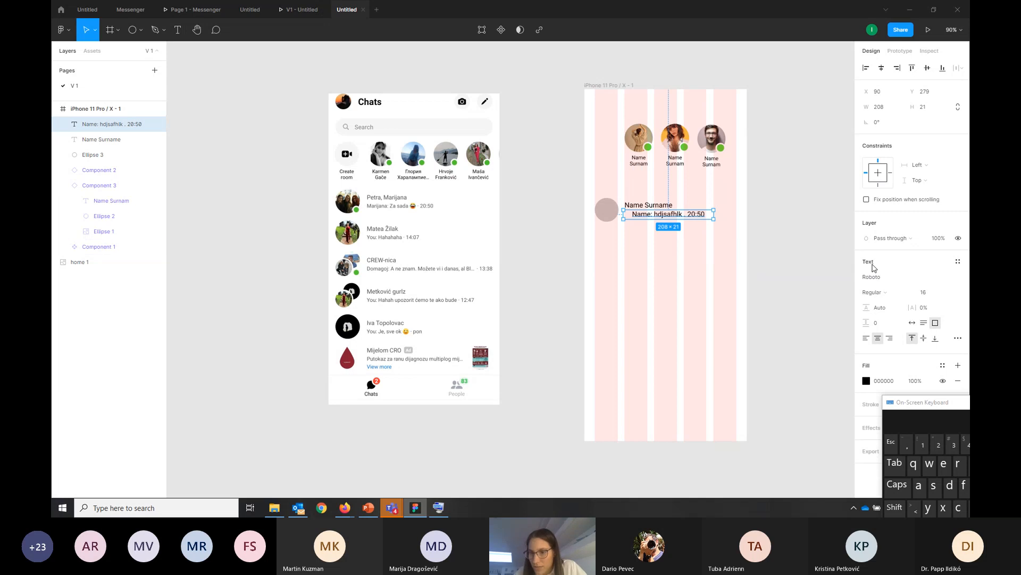
# Apply the Name style to the "Name: hdjsafhlk . 20:50" text and align it left
pyautogui.click(711, 233)
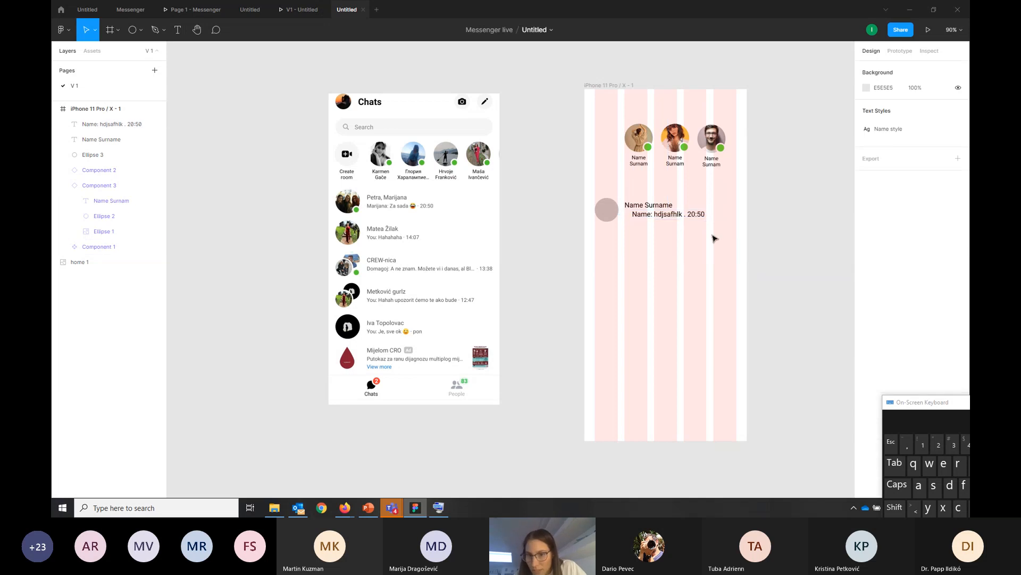
pyautogui.click(697, 216)
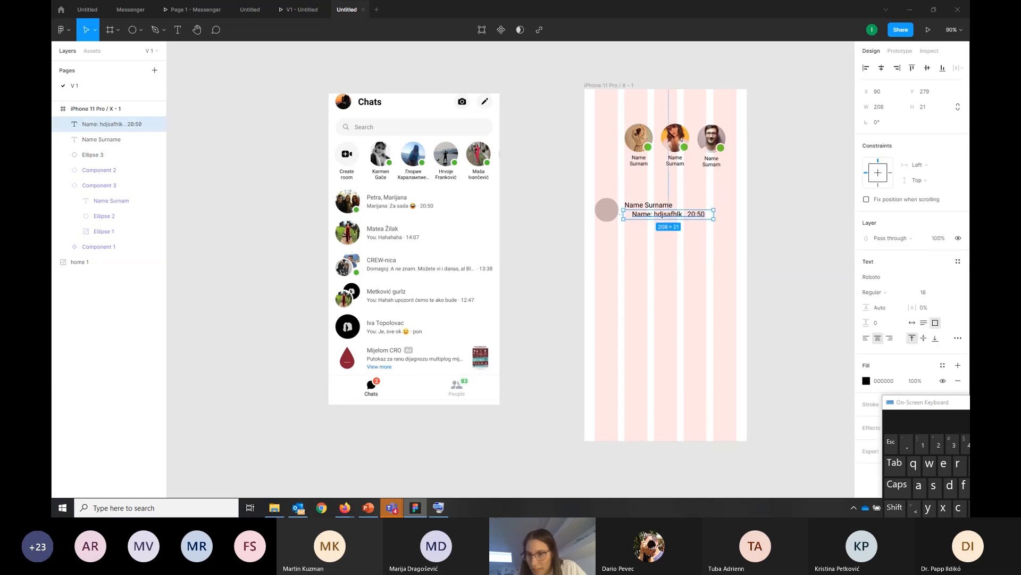
pyautogui.click(958, 263)
pyautogui.click(899, 319)
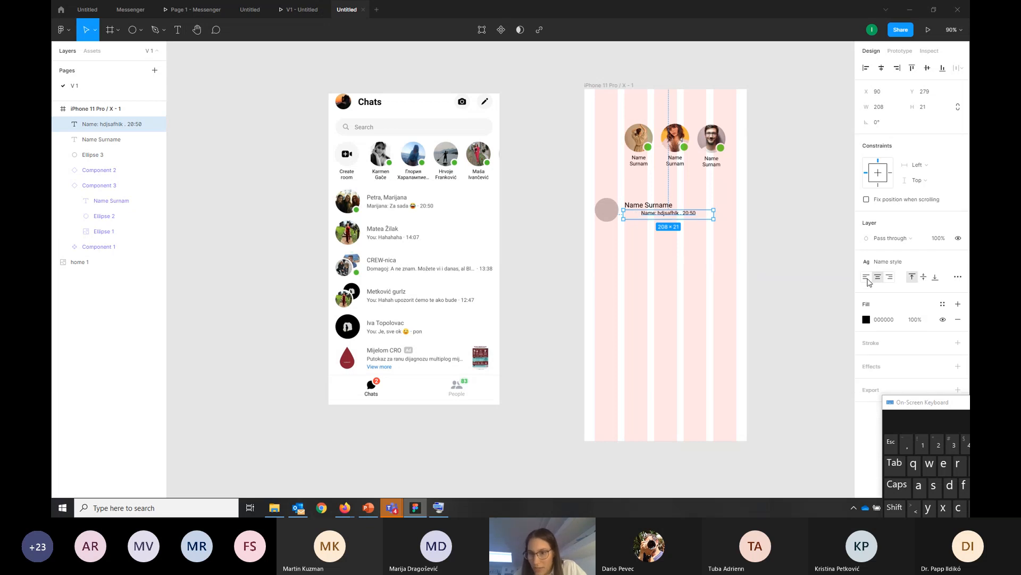
pyautogui.click(868, 280)
# Shift the "Name Surname" text so its first letter lines up with the start of the message line below
pyautogui.click(688, 250)
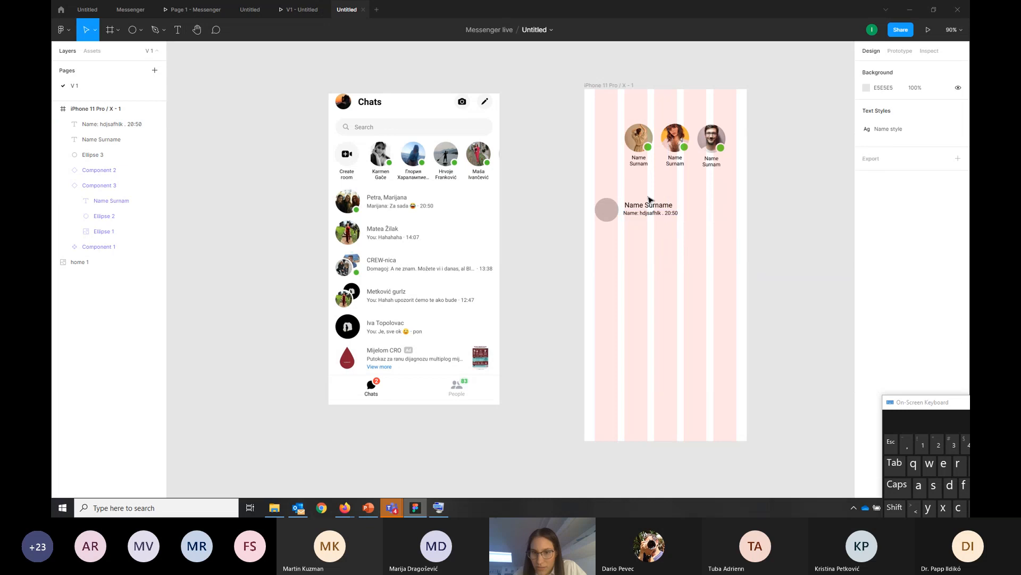
pyautogui.click(646, 207)
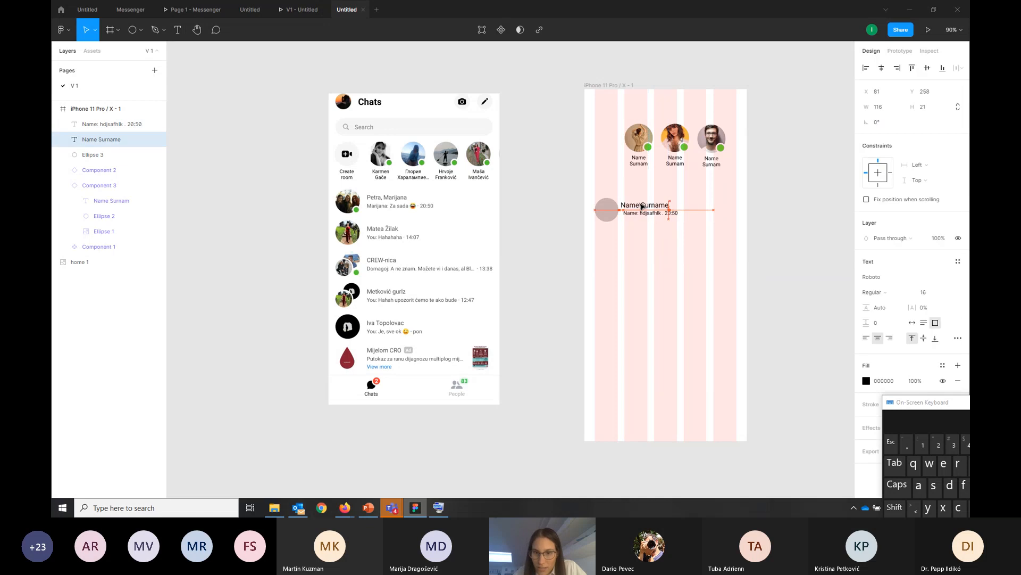
pyautogui.click(660, 278)
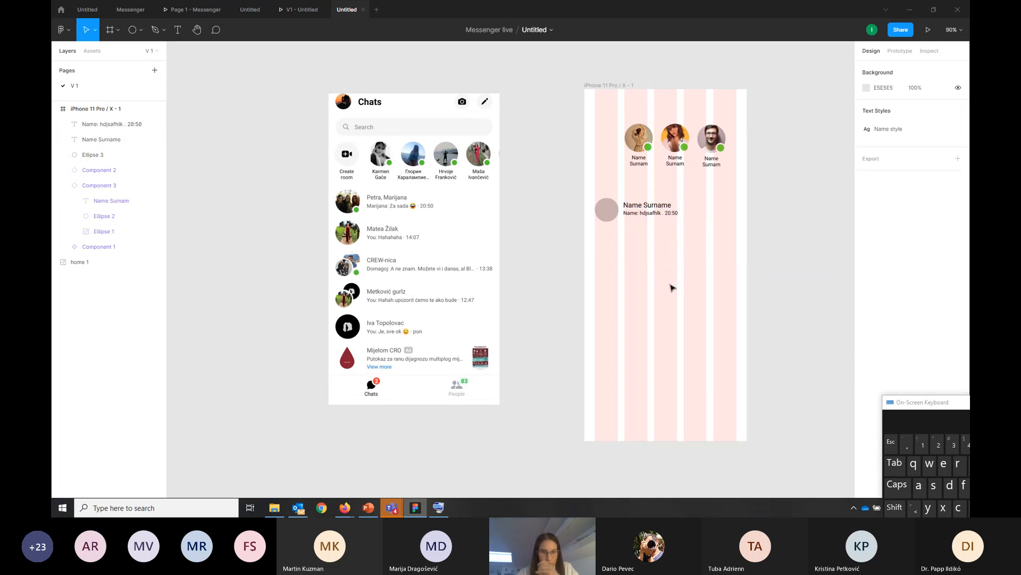
# Enlarge the circle beside the two text lines proportionally to about 59 × 59
pyautogui.click(606, 209)
pyautogui.moveTo(593, 197); pyautogui.dragTo(590, 194)
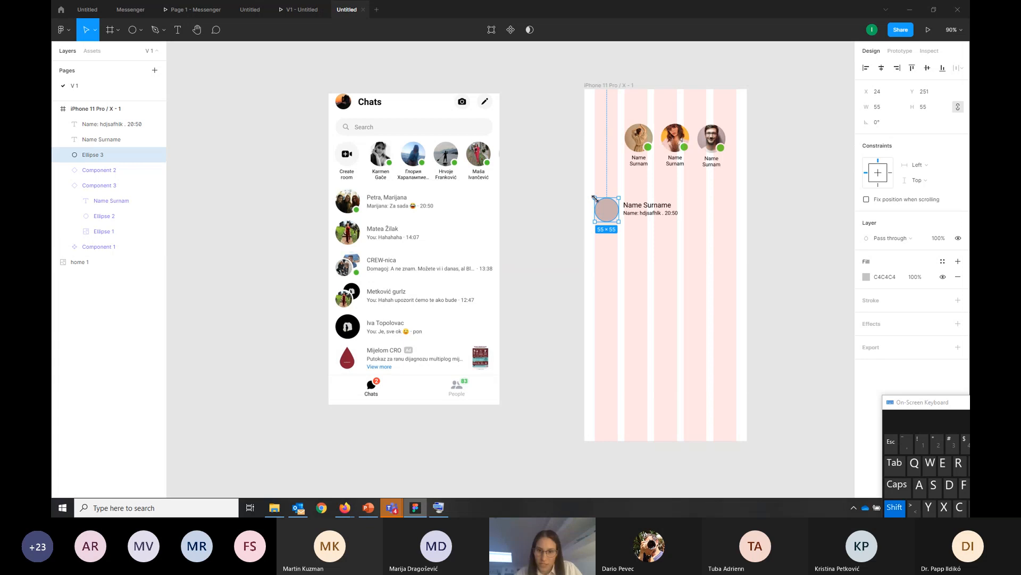
pyautogui.doubleClick(609, 218)
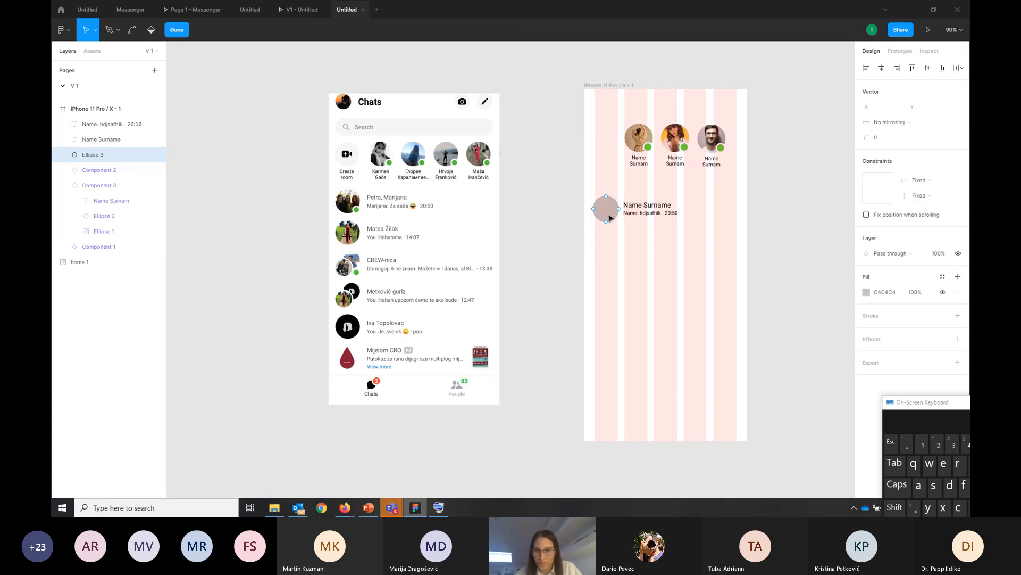
pyautogui.click(633, 251)
pyautogui.click(564, 258)
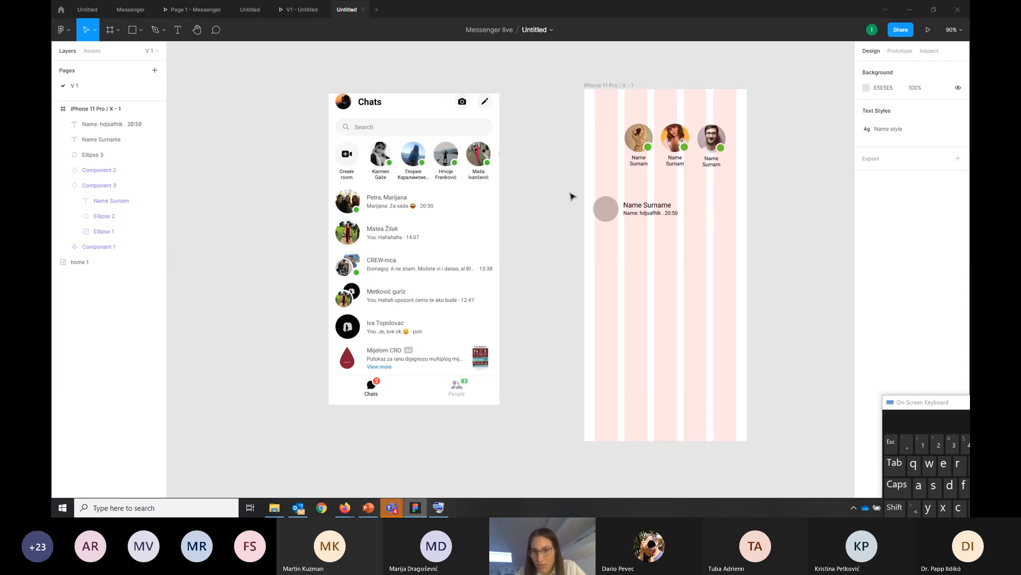
# Turn the grey circle and the two text lines beside it into a component and rename it "chat line"
pyautogui.moveTo(571, 194); pyautogui.dragTo(736, 242)
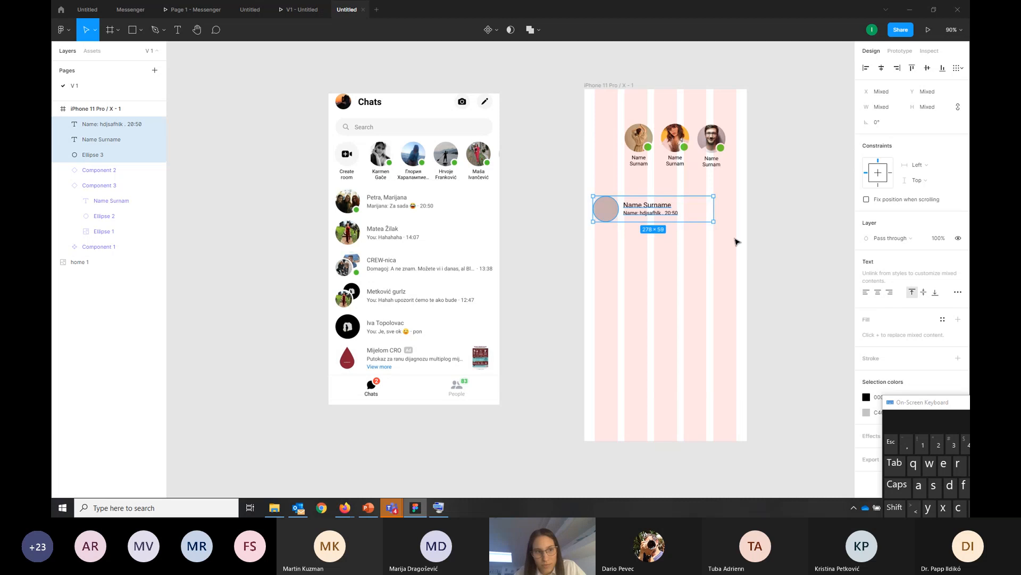
pyautogui.click(488, 30)
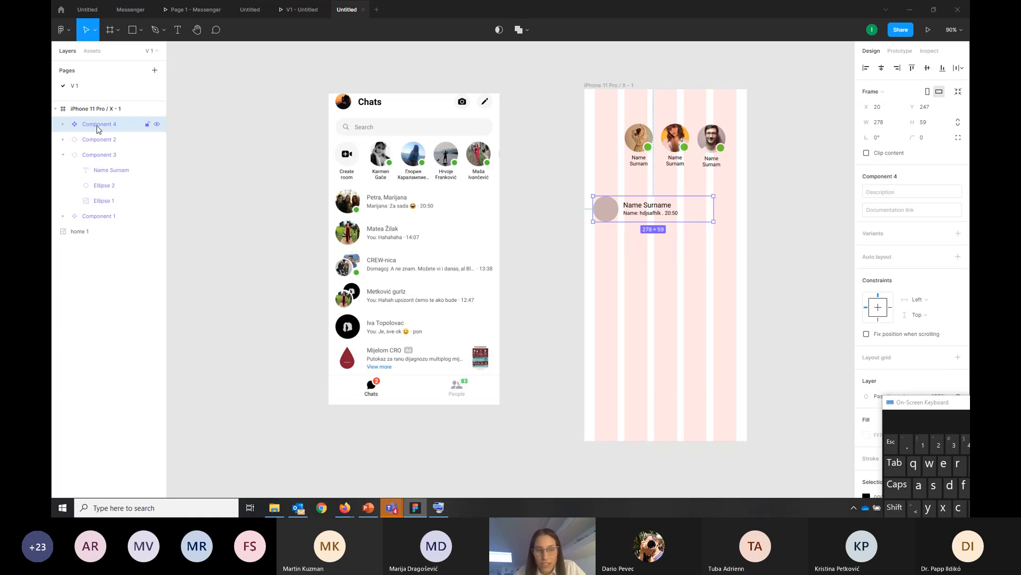
pyautogui.click(63, 155)
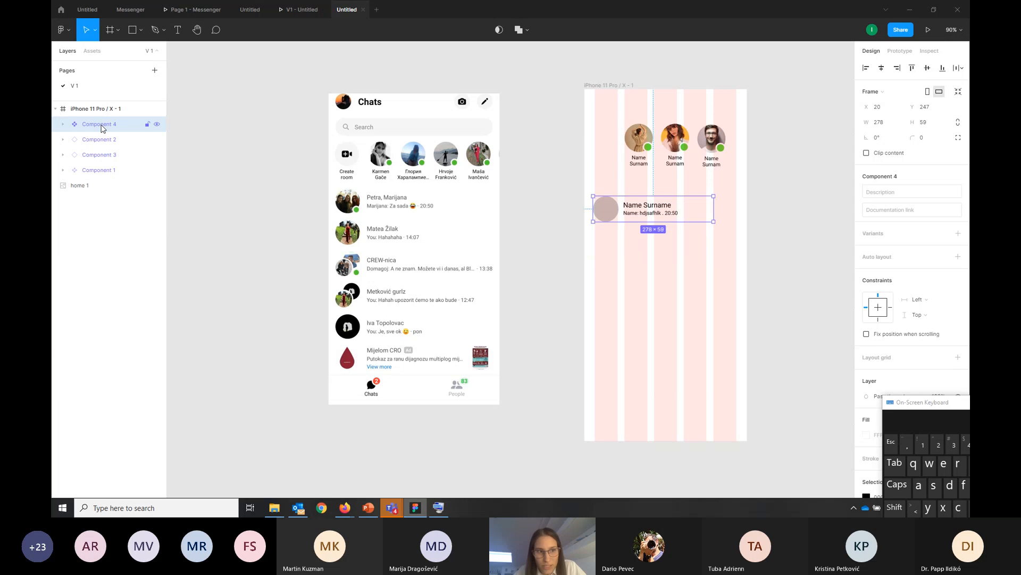
pyautogui.doubleClick(103, 126)
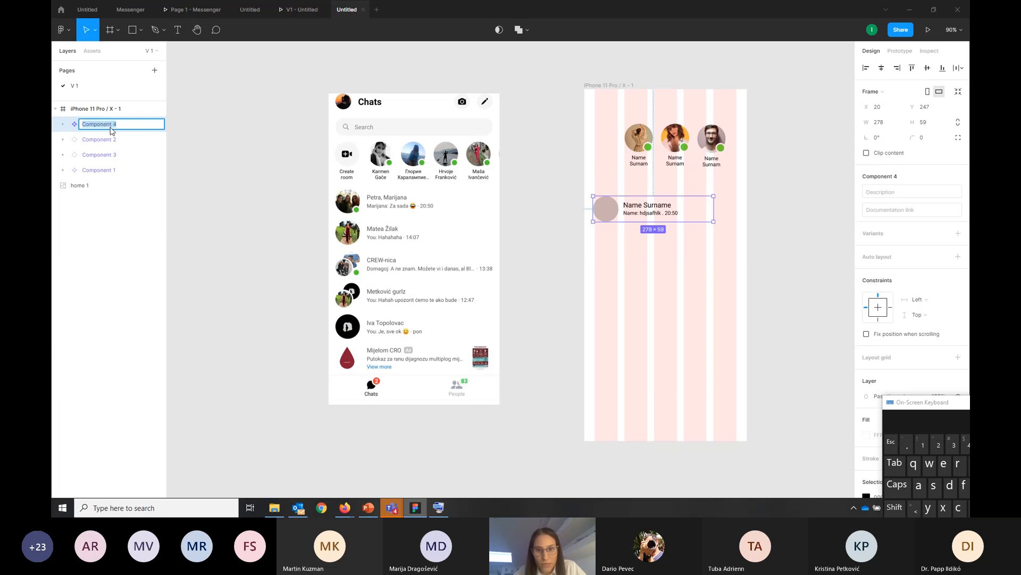
pyautogui.write('c')
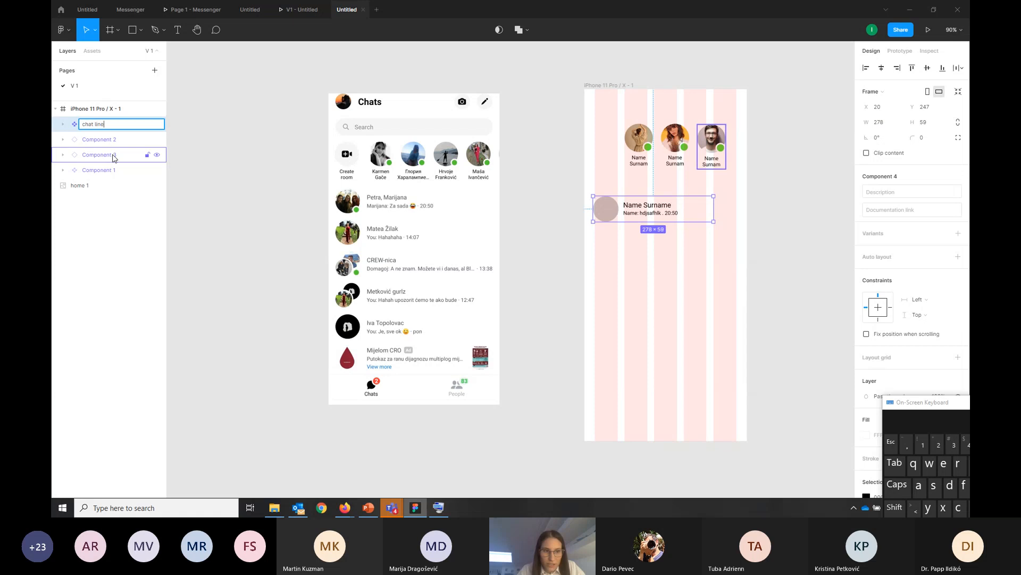
pyautogui.write('hat line')
pyautogui.press('Return')
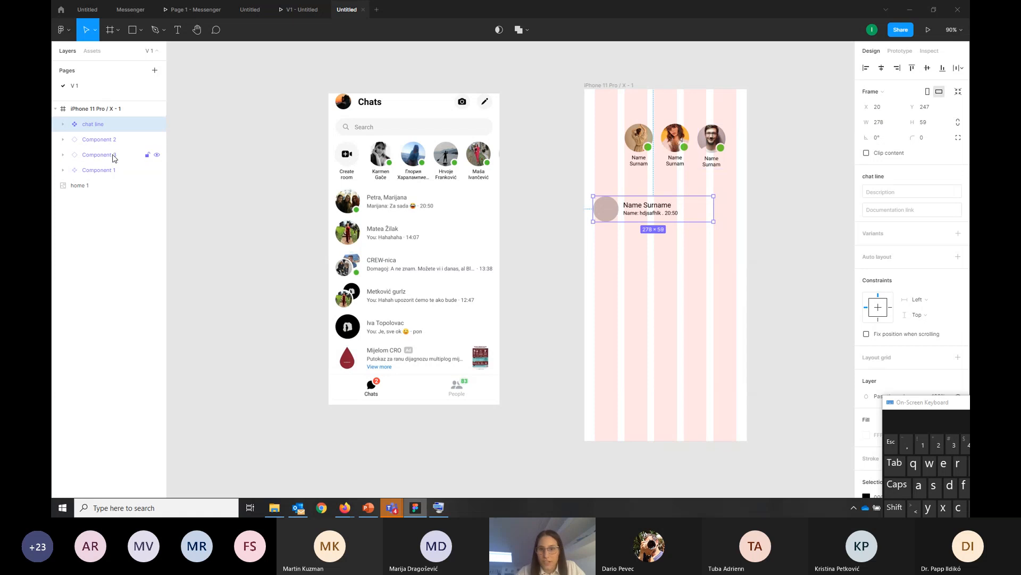
pyautogui.click(563, 288)
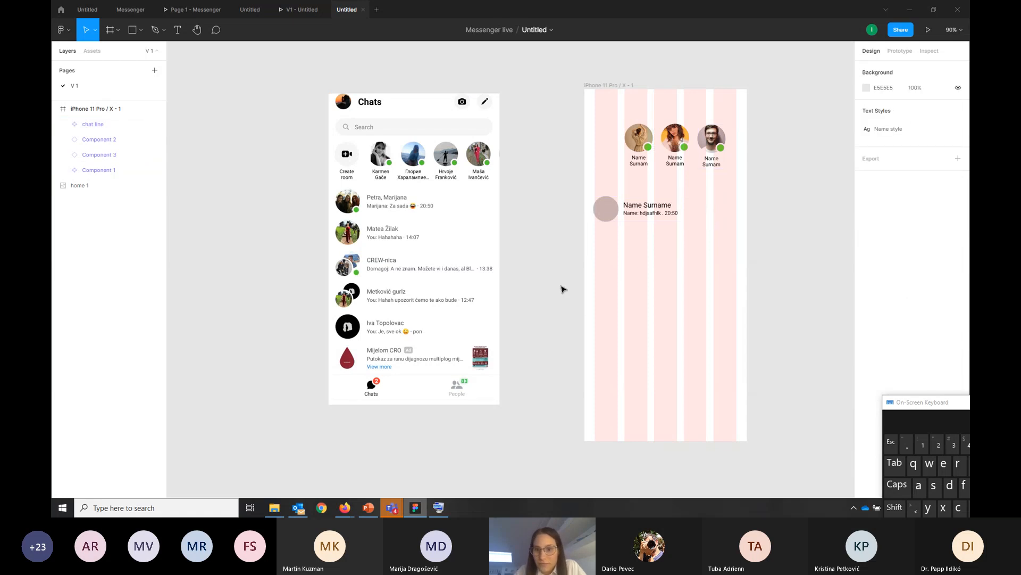
# Fill the chat line's circle with a Pexels photo of a woman on a yellow background, searching for "profile"
pyautogui.doubleClick(607, 210)
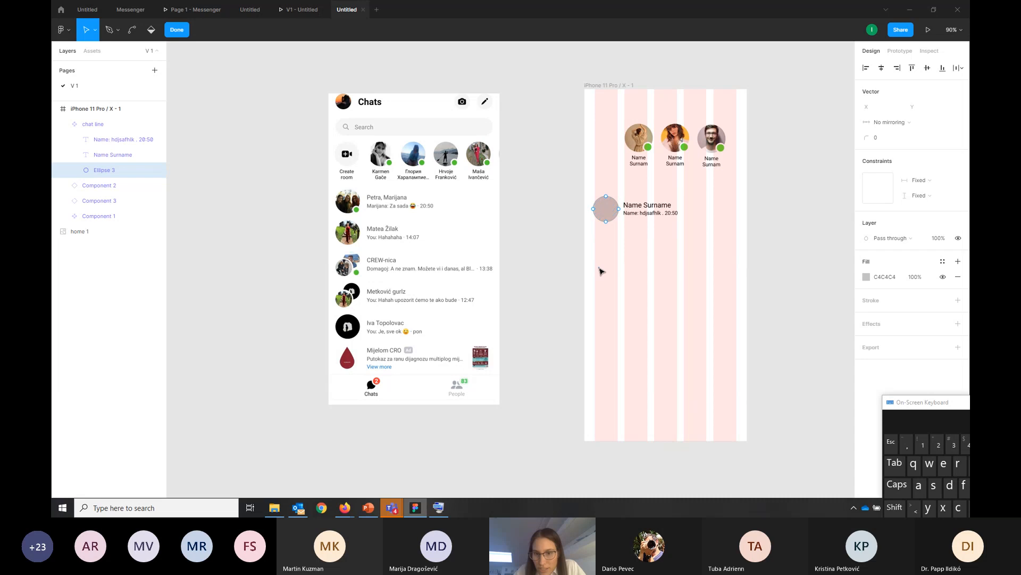
pyautogui.rightClick(611, 211)
pyautogui.moveTo(665, 367)
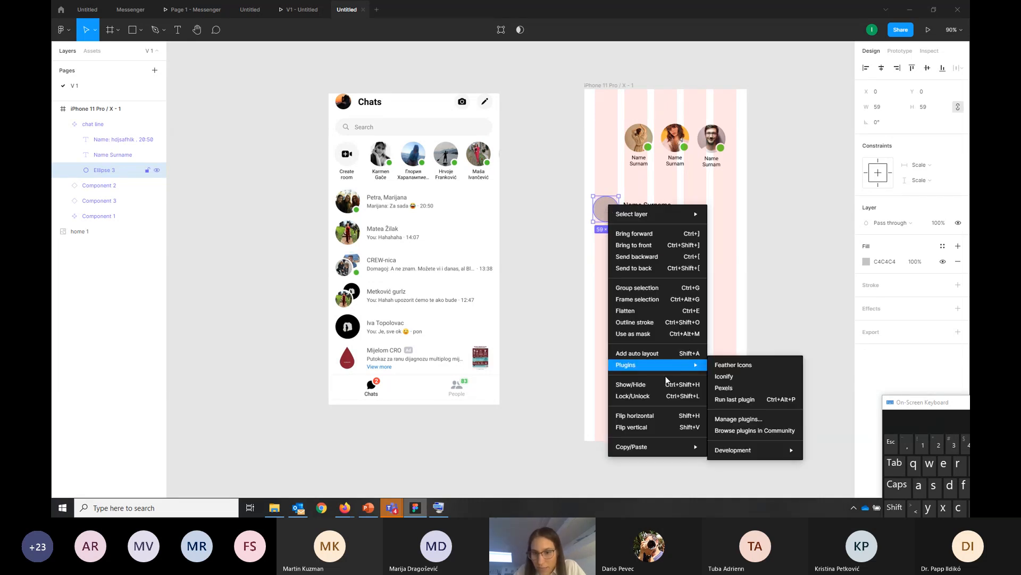
pyautogui.click(735, 388)
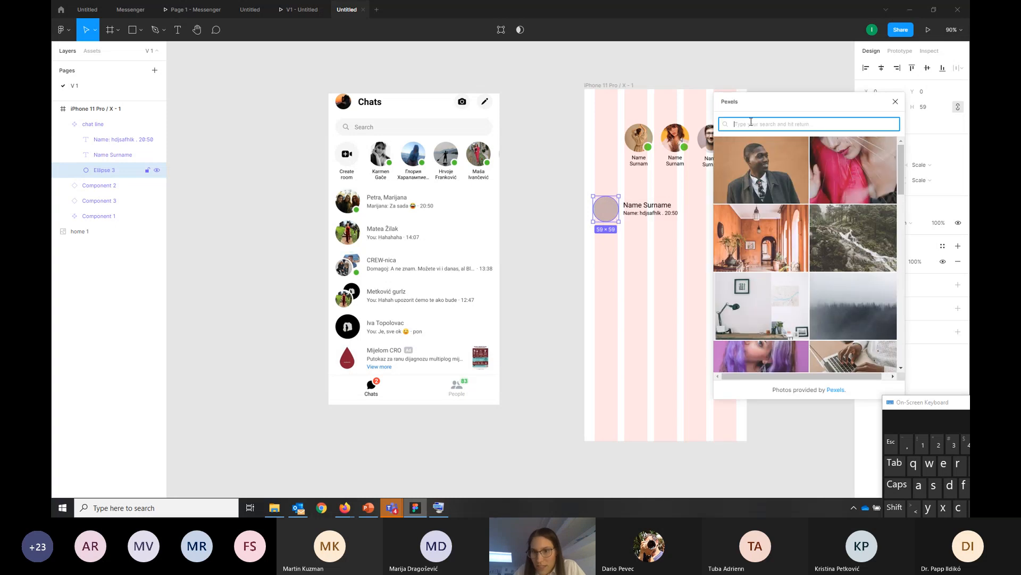
pyautogui.write('proifle')
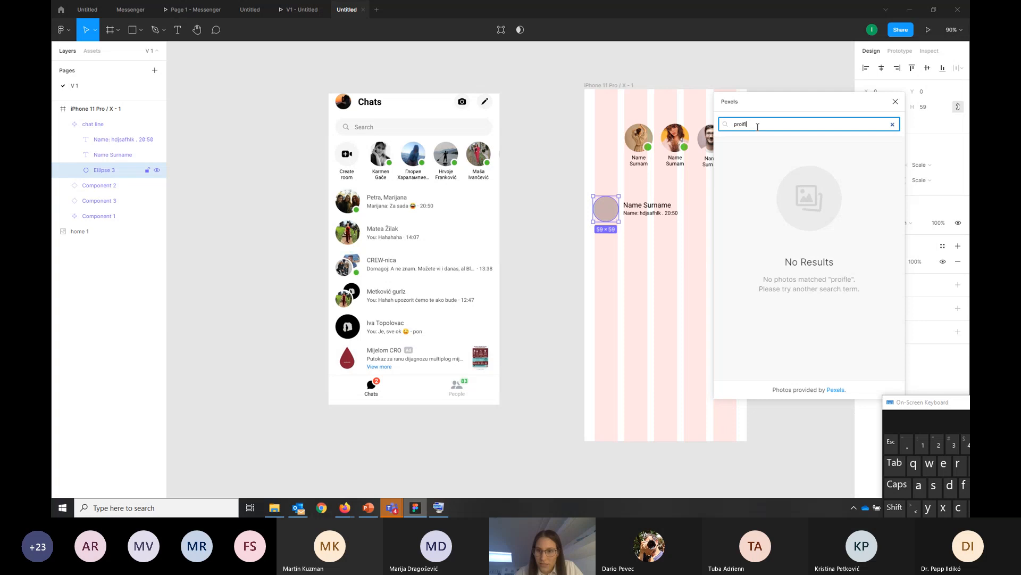
pyautogui.press('BackSpace')
pyautogui.press('BackSpace')
pyautogui.press('BackSpace')
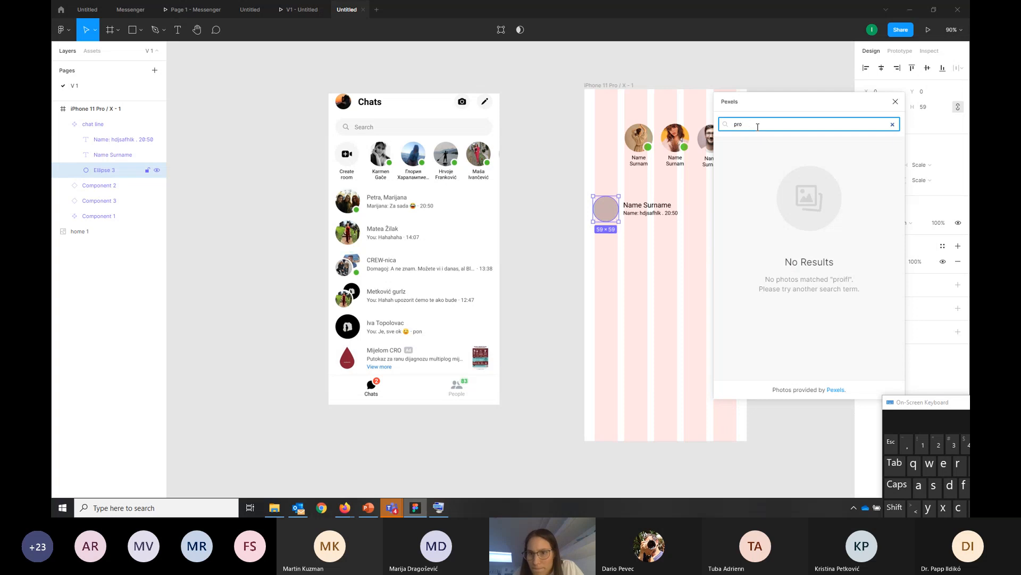
pyautogui.write('file')
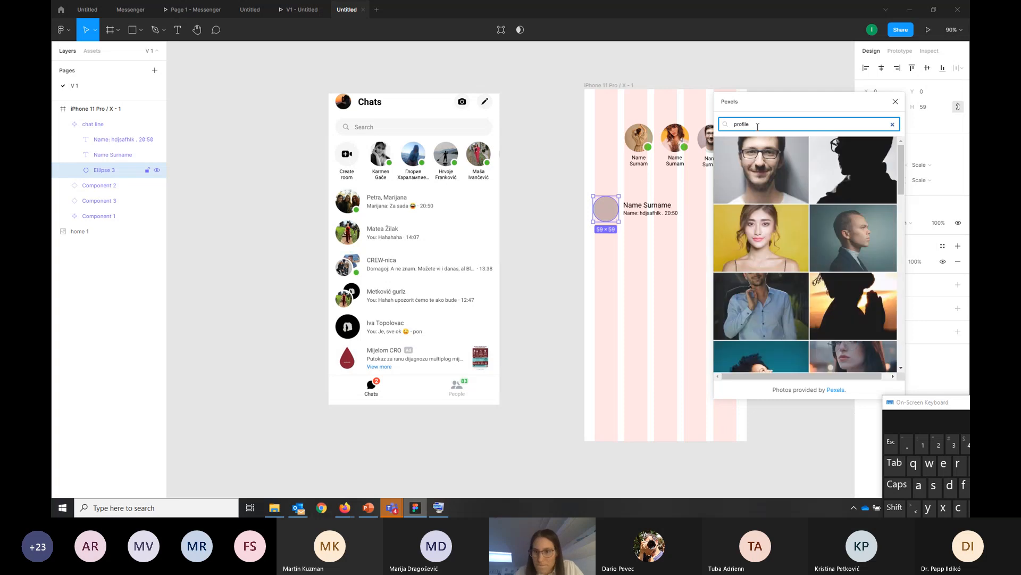
pyautogui.click(760, 250)
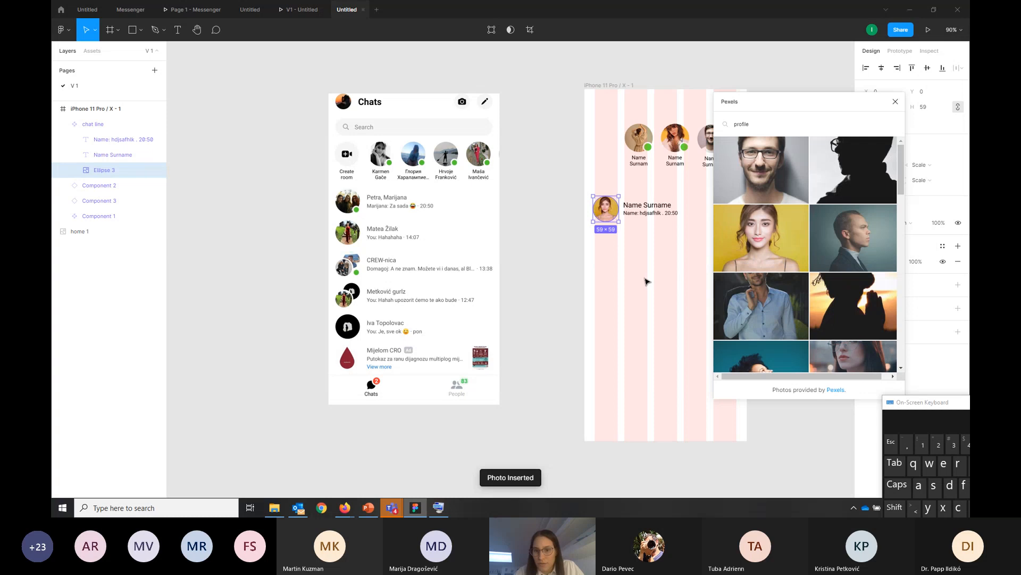
pyautogui.click(895, 101)
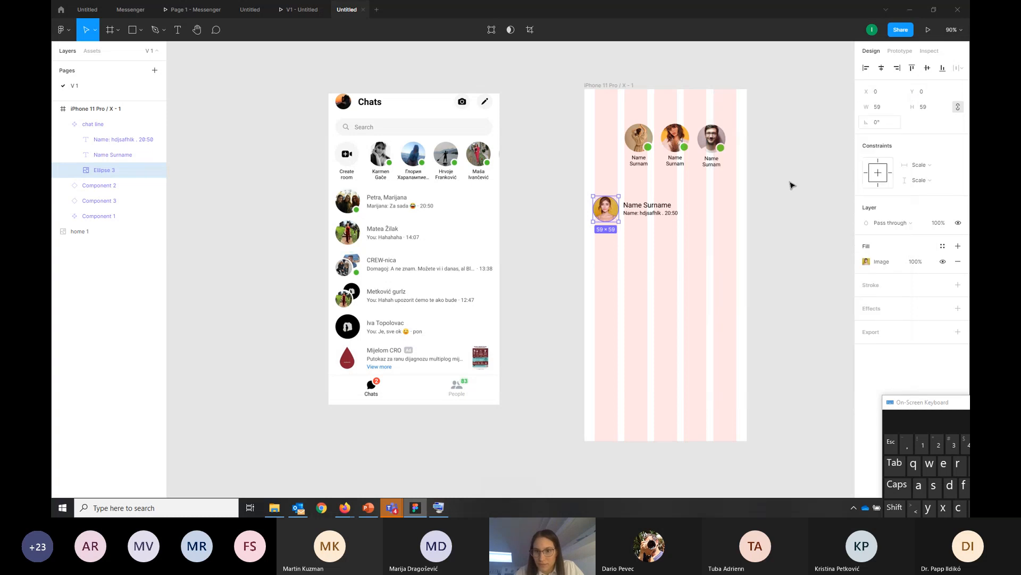
pyautogui.click(700, 280)
# Duplicate the chat line component five times, placing the copies one below another down the iPhone frame
pyautogui.click(614, 213)
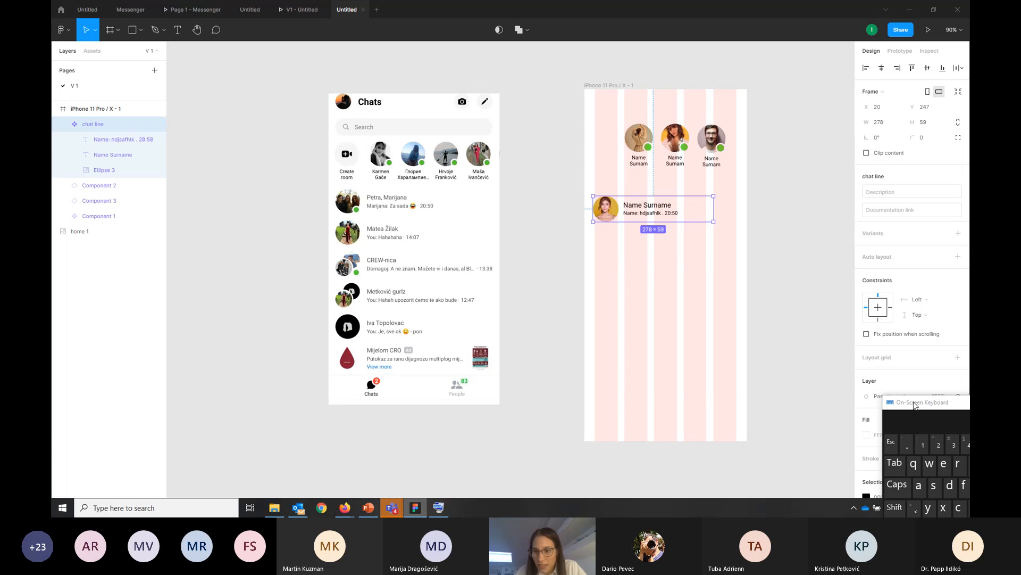
pyautogui.moveTo(914, 407); pyautogui.dragTo(903, 317)
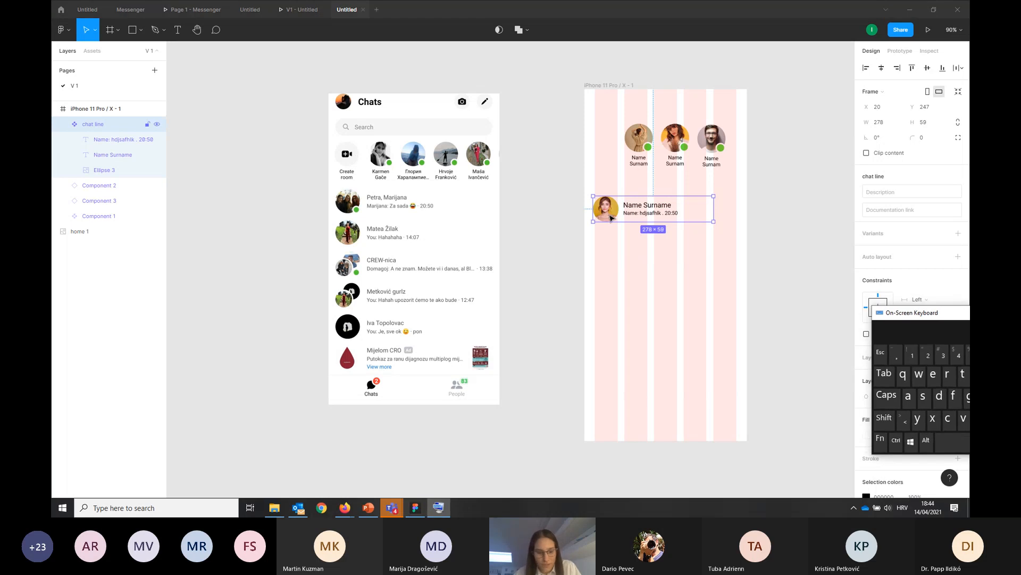
pyautogui.press('alt')
pyautogui.moveTo(611, 215); pyautogui.dragTo(604, 329)
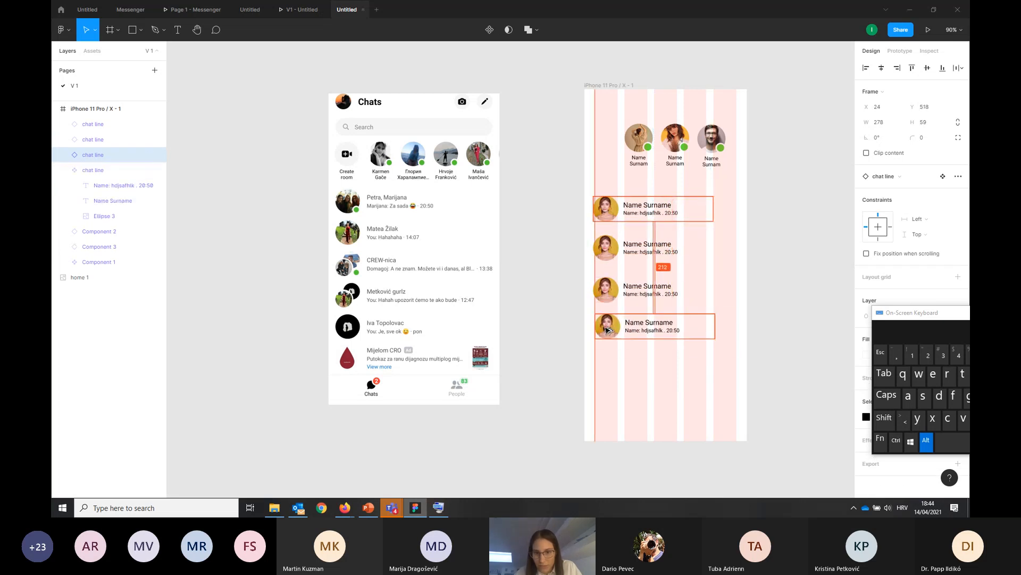
pyautogui.click(602, 211)
pyautogui.moveTo(603, 211); pyautogui.dragTo(611, 367)
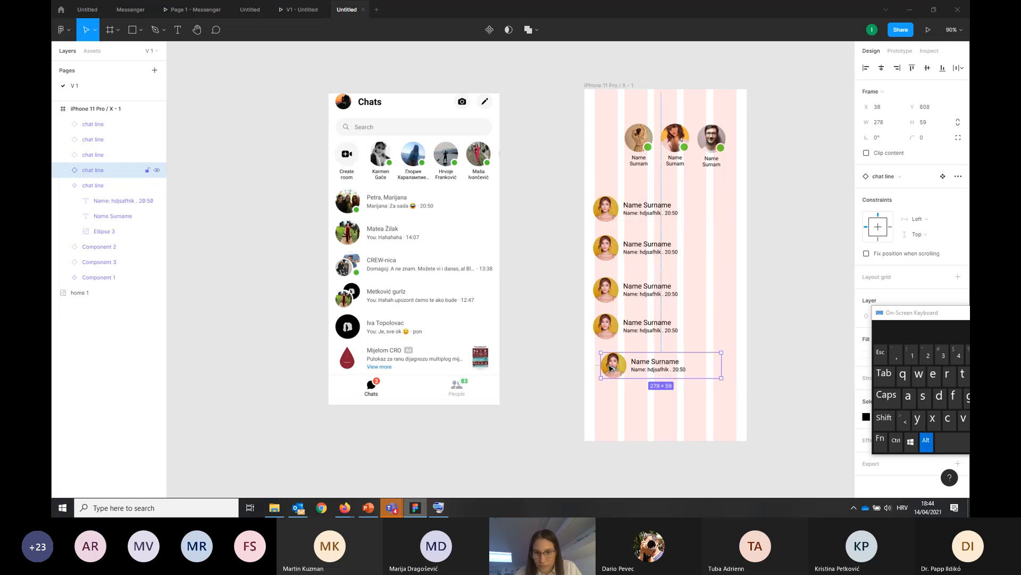
pyautogui.moveTo(605, 214); pyautogui.dragTo(613, 410)
pyautogui.scroll(-1, 733, 303)
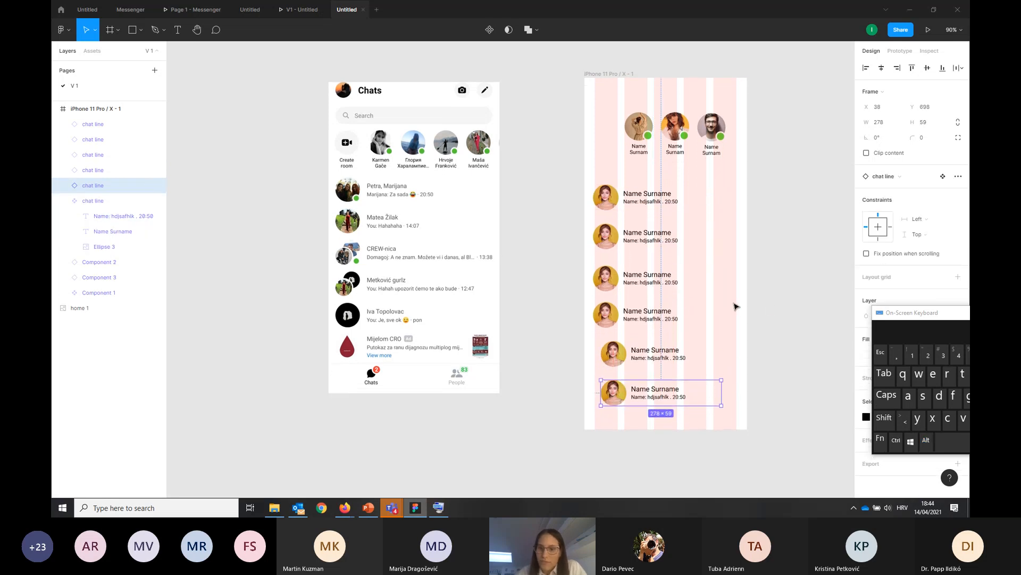
pyautogui.click(768, 306)
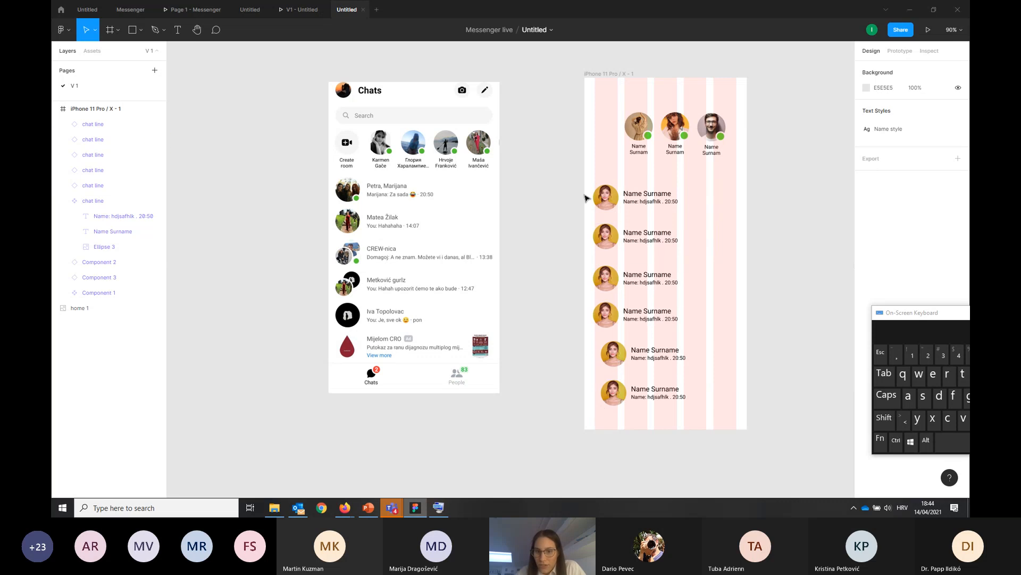
# Align all six chat lines to the left and distribute their vertical spacing evenly
pyautogui.moveTo(566, 184); pyautogui.dragTo(739, 419)
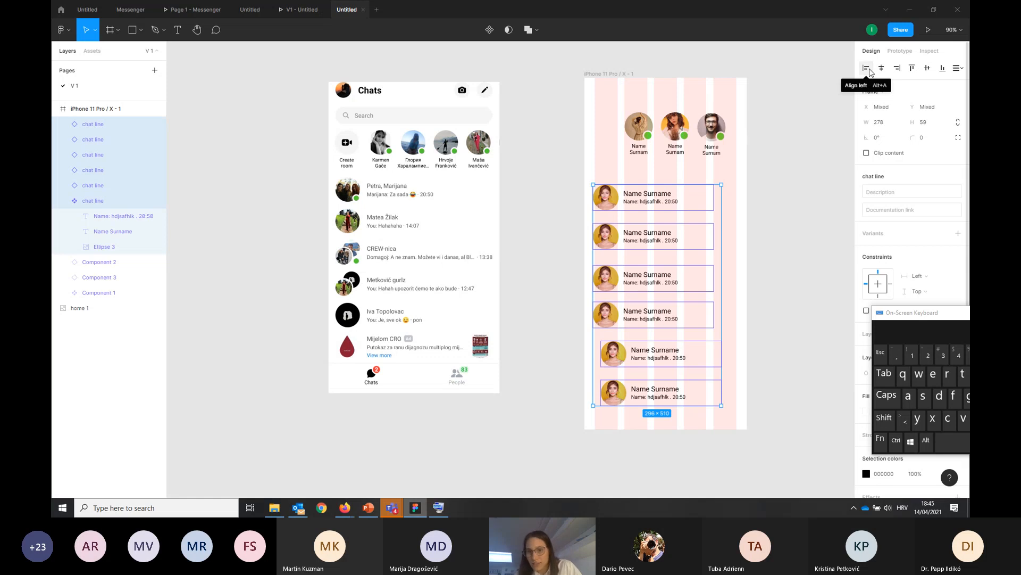
pyautogui.click(868, 68)
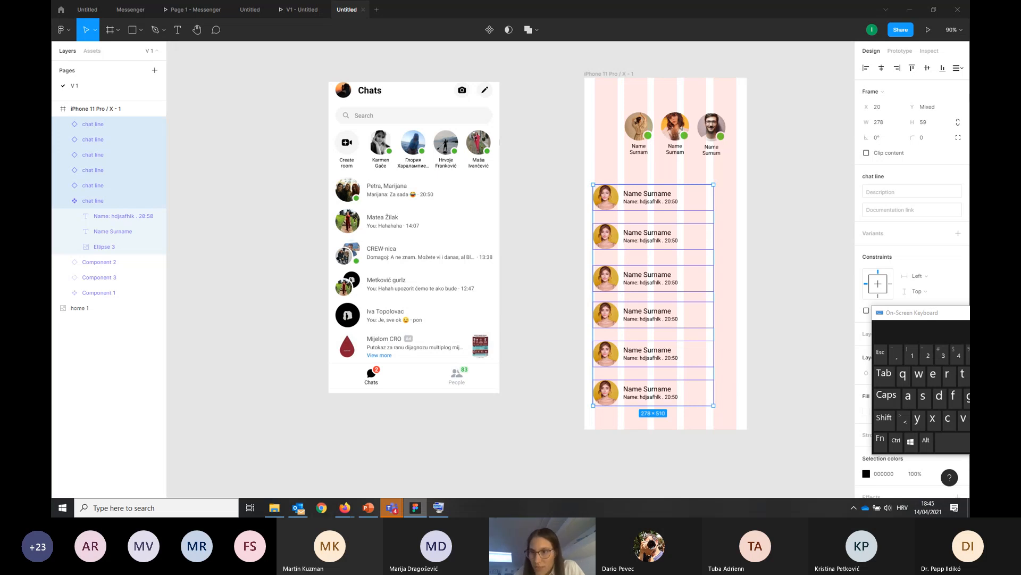
pyautogui.click(957, 68)
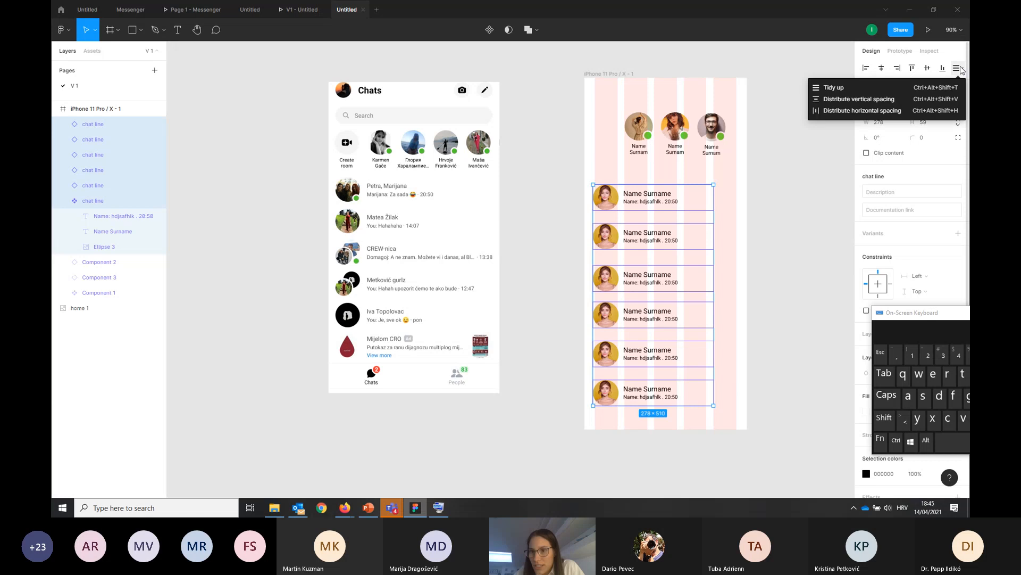
pyautogui.click(858, 100)
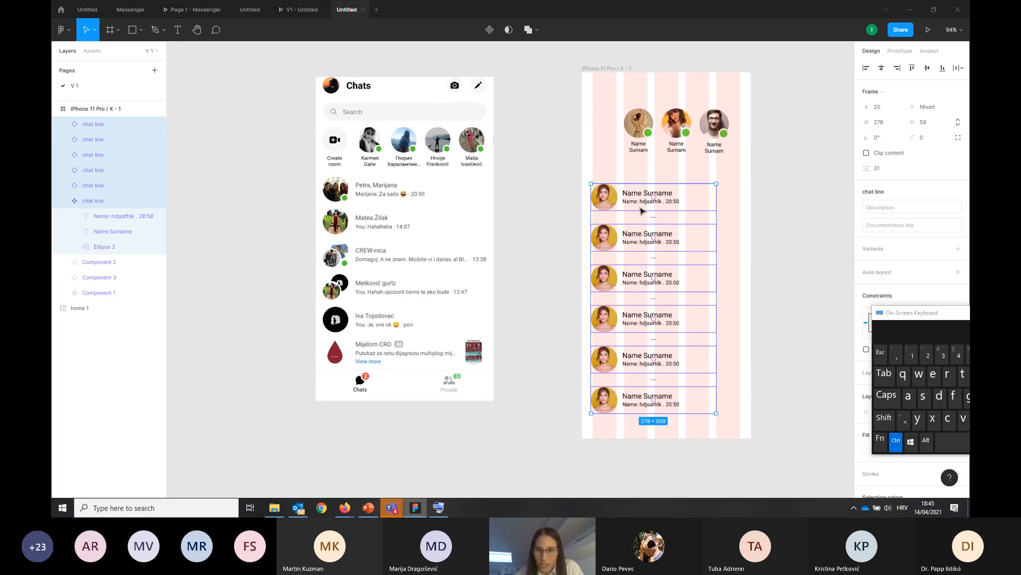
# Move the six chat lines up towards the avatar row, with their left edge on the first grid column
pyautogui.scroll(5, 620, 200)
pyautogui.moveTo(601, 193); pyautogui.dragTo(589, 173)
pyautogui.click(498, 214)
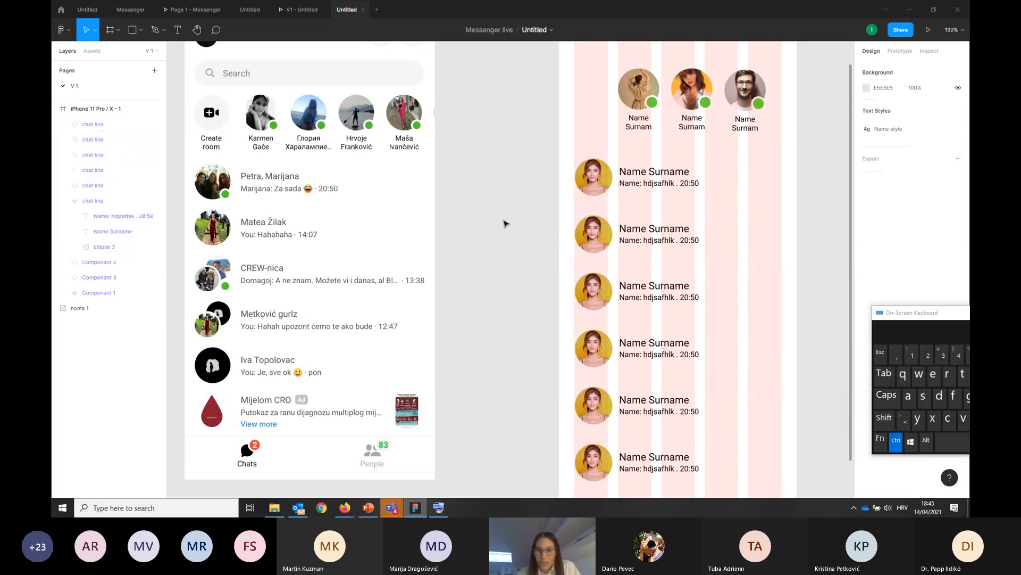
# Hide the 5-column layout grid of the iPhone 11 Pro / X - 1 frame
pyautogui.scroll(-3, 506, 222)
pyautogui.click(589, 70)
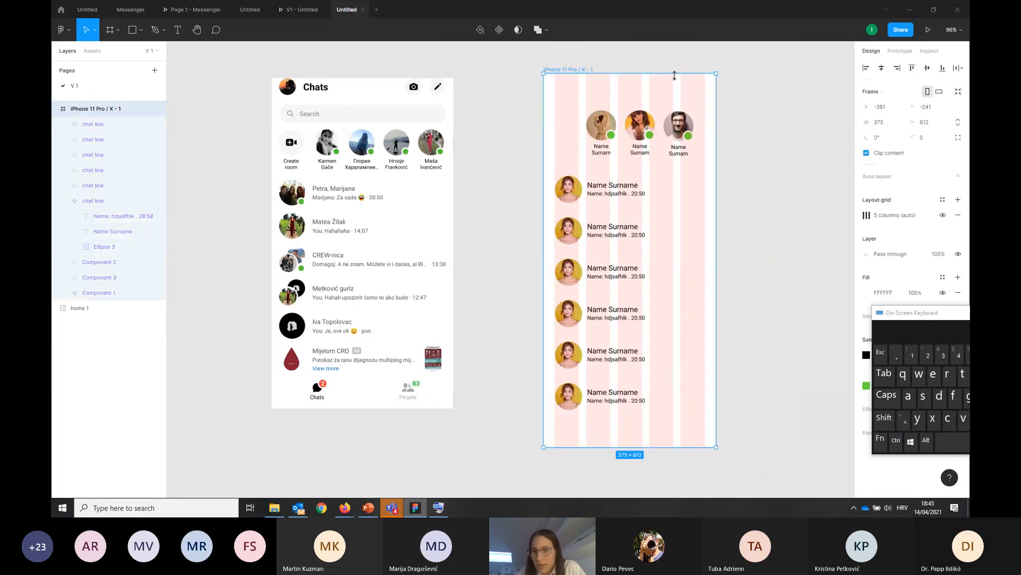
pyautogui.click(943, 216)
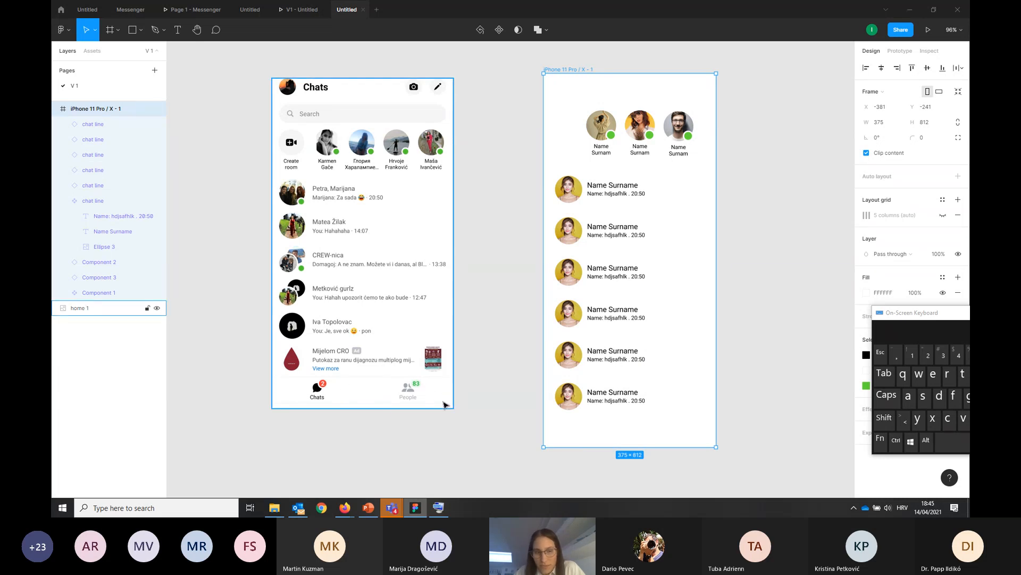
# Draw a 375 × 61 rectangle across the full width of the iPhone frame's bottom edge
pyautogui.click(133, 30)
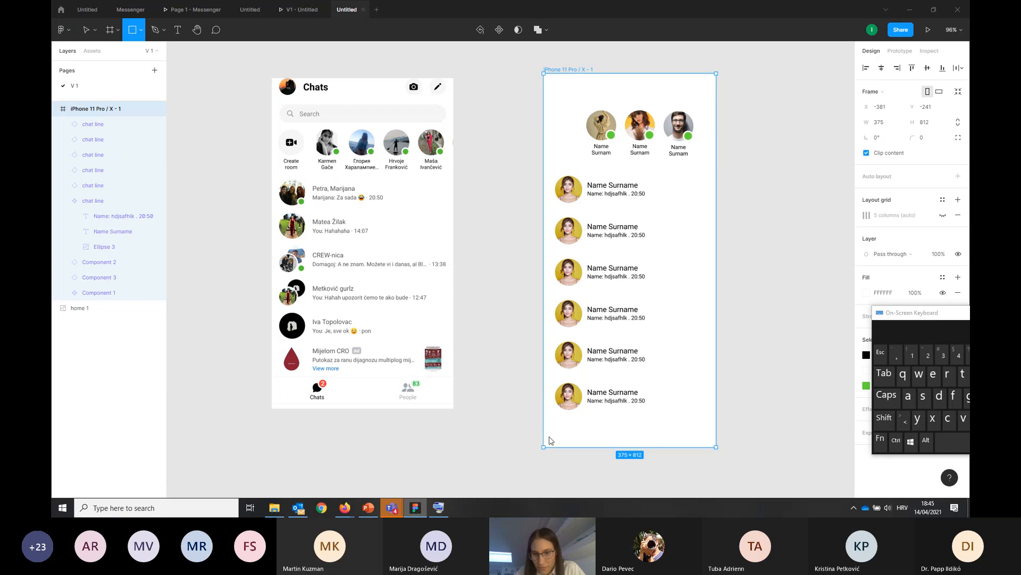
pyautogui.moveTo(545, 419)
pyautogui.mouseDown()
pyautogui.moveTo(641, 451)
pyautogui.moveTo(717, 450)
pyautogui.mouseUp()
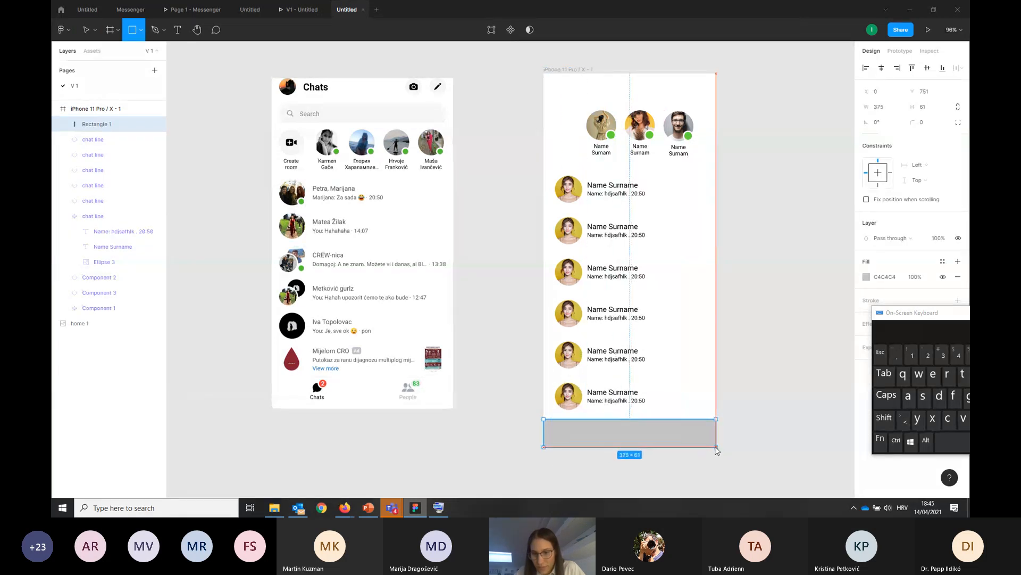
pyautogui.click(778, 420)
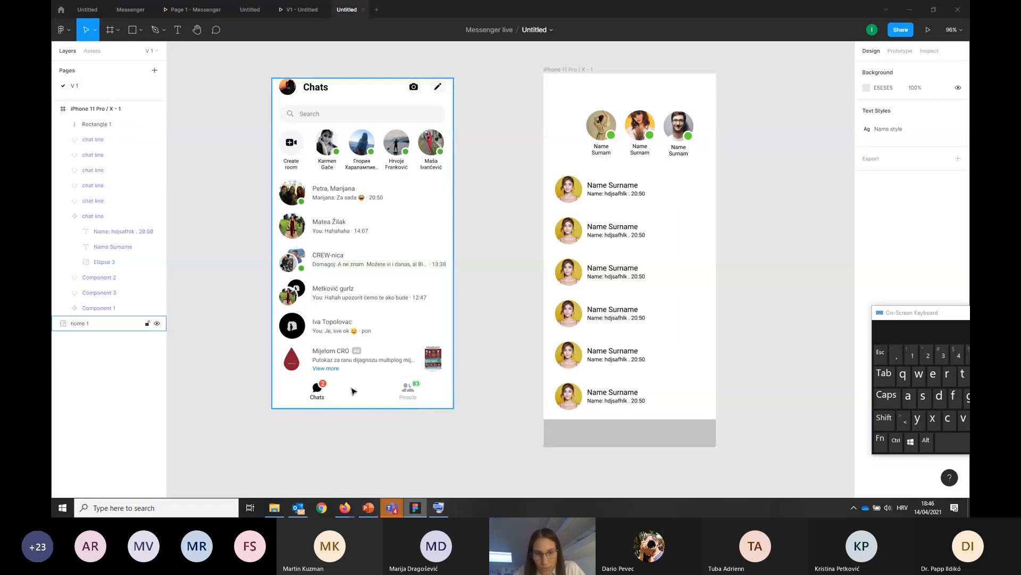
# Change the bottom rectangle's fill to white, FFFFFF
pyautogui.click(647, 441)
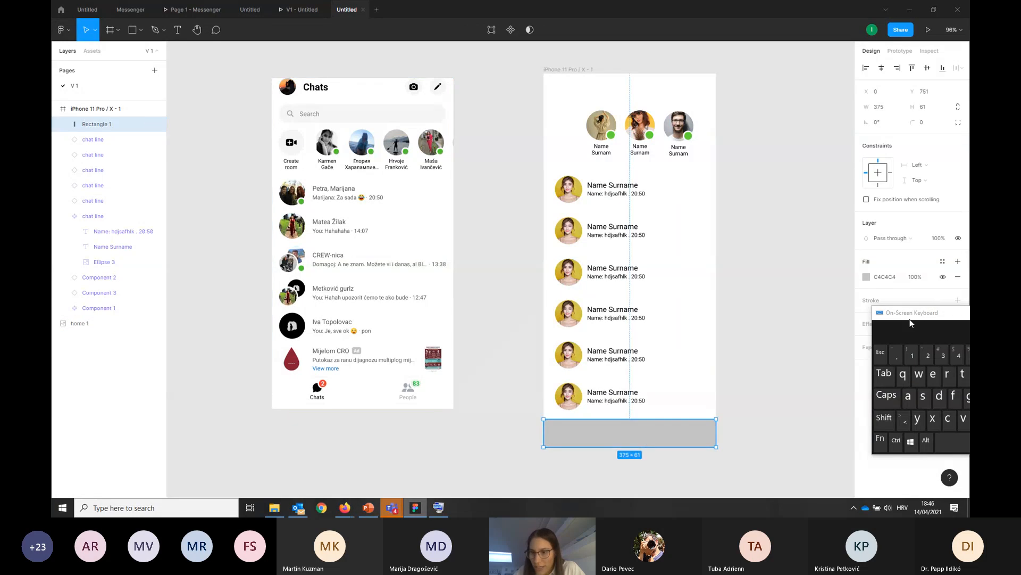
pyautogui.moveTo(905, 317); pyautogui.dragTo(959, 359)
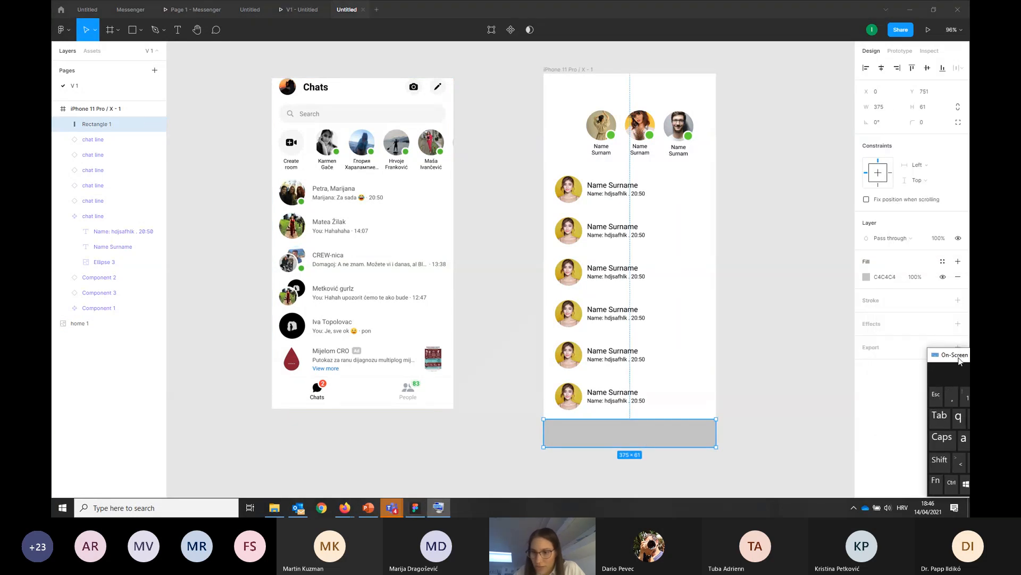
pyautogui.click(866, 277)
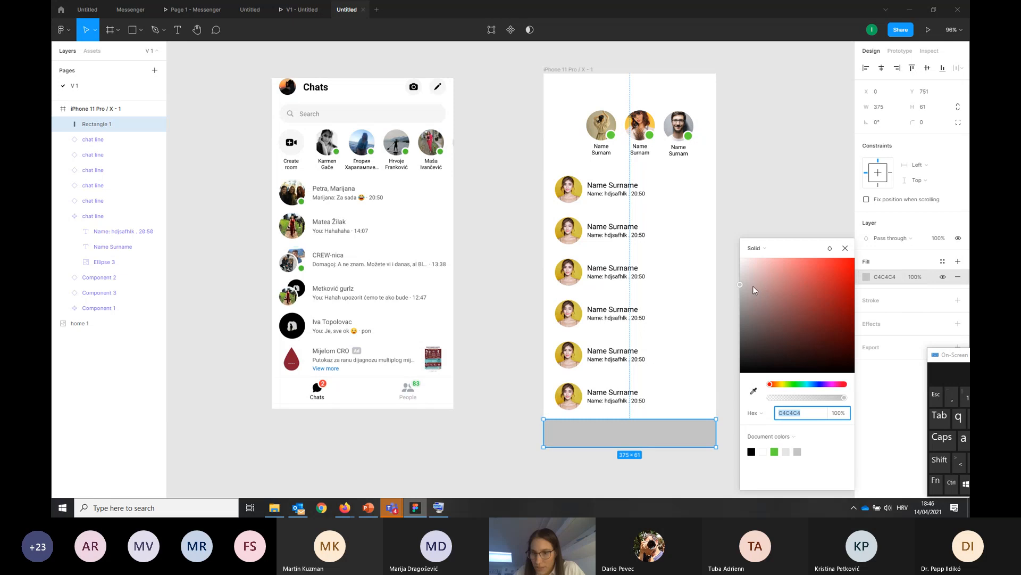
pyautogui.moveTo(743, 290); pyautogui.dragTo(711, 241)
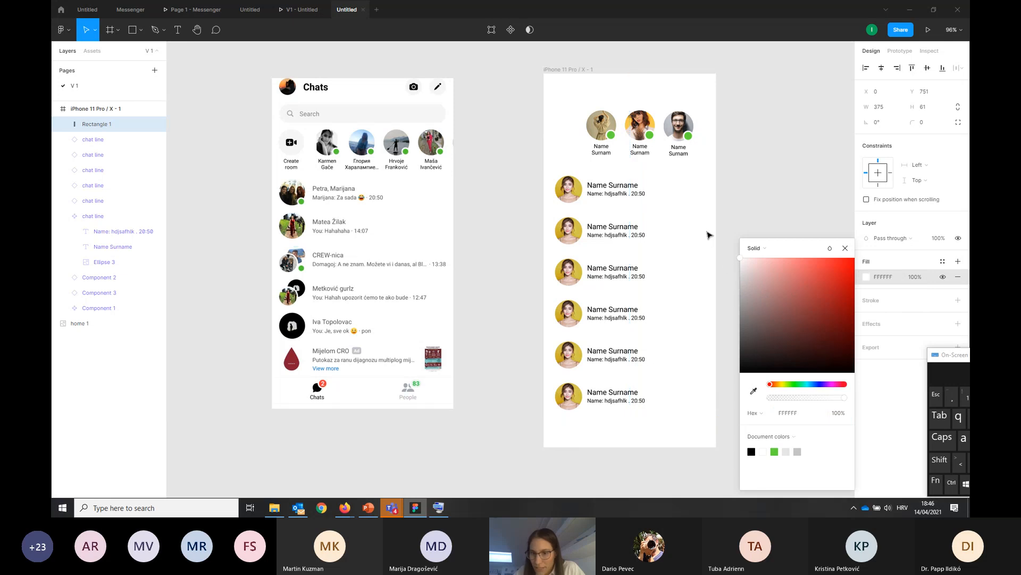
# Add a light grey CFCFCF stroke to the white rectangle at the bottom of the iPhone frame
pyautogui.click(805, 220)
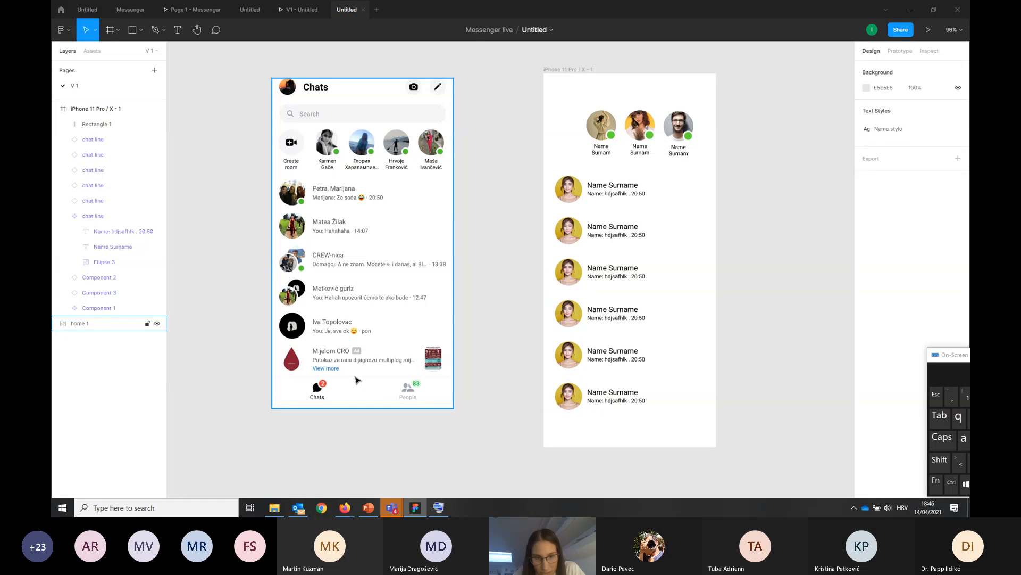
pyautogui.click(685, 437)
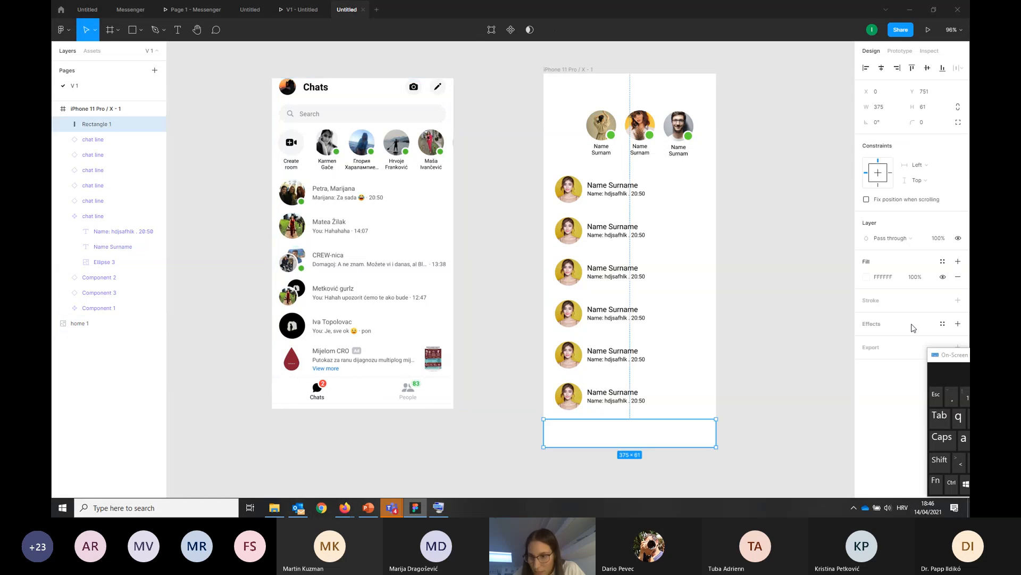
pyautogui.click(873, 301)
pyautogui.click(866, 316)
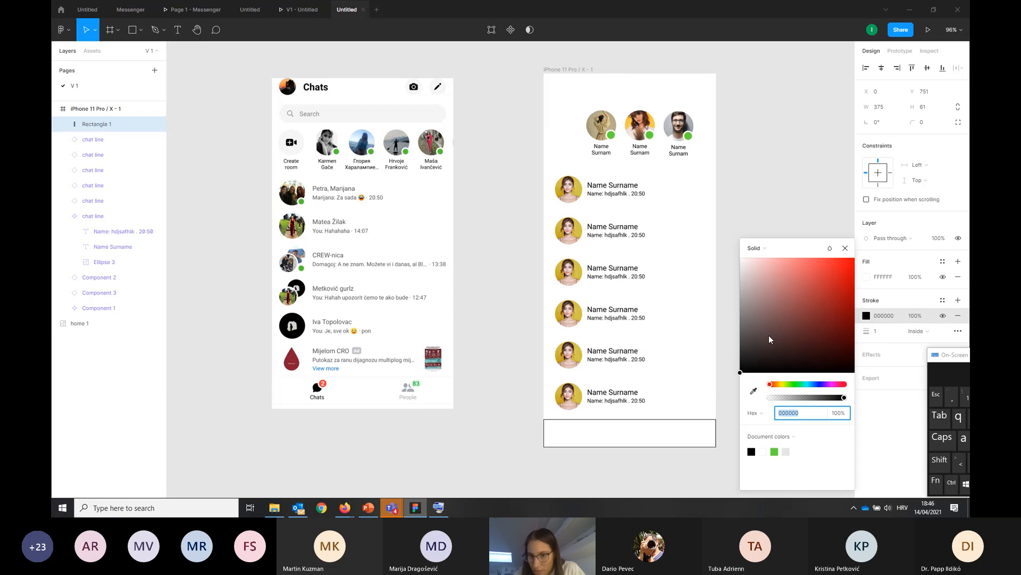
pyautogui.moveTo(742, 375)
pyautogui.mouseDown()
pyautogui.moveTo(736, 319)
pyautogui.moveTo(696, 282)
pyautogui.mouseUp()
pyautogui.click(754, 227)
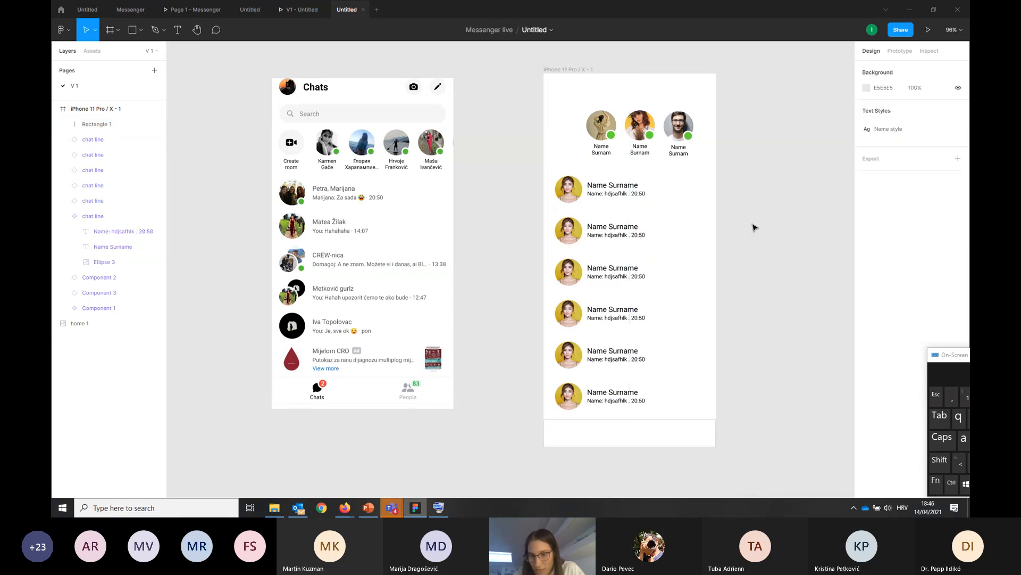
# Align the bottom rectangle's stroke to the outside of its edges
pyautogui.click(703, 424)
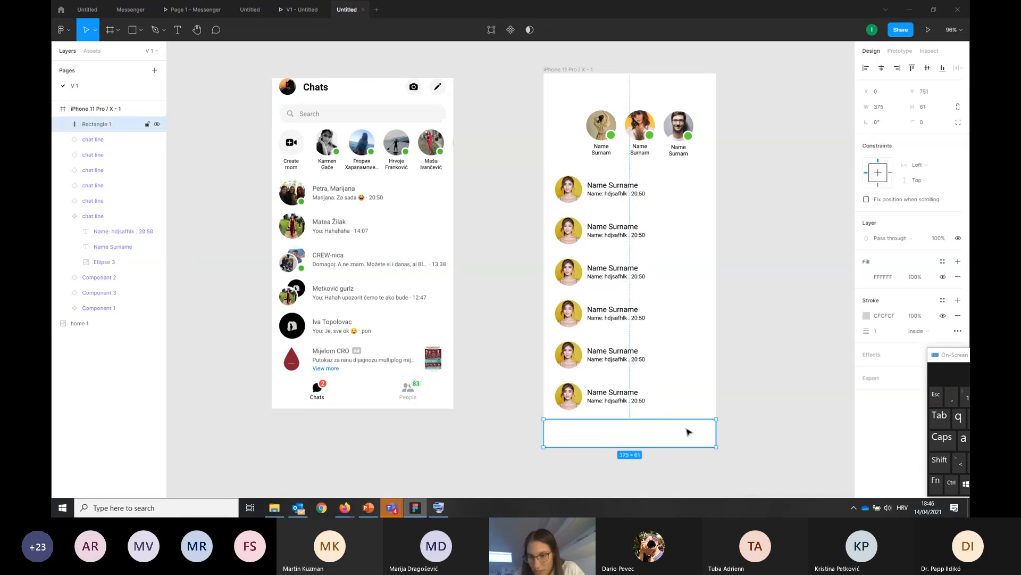
pyautogui.click(917, 338)
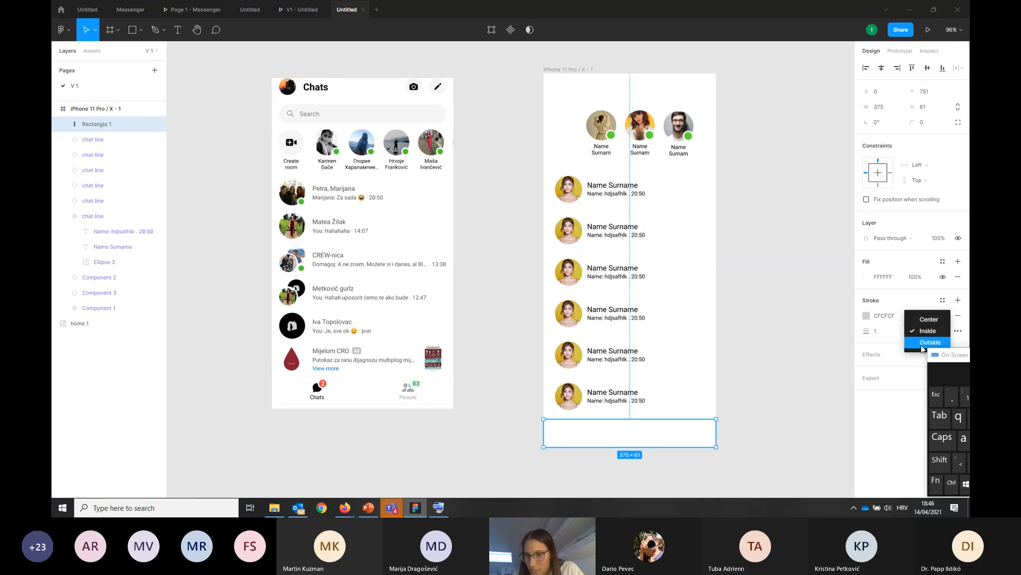
pyautogui.click(922, 344)
pyautogui.click(801, 418)
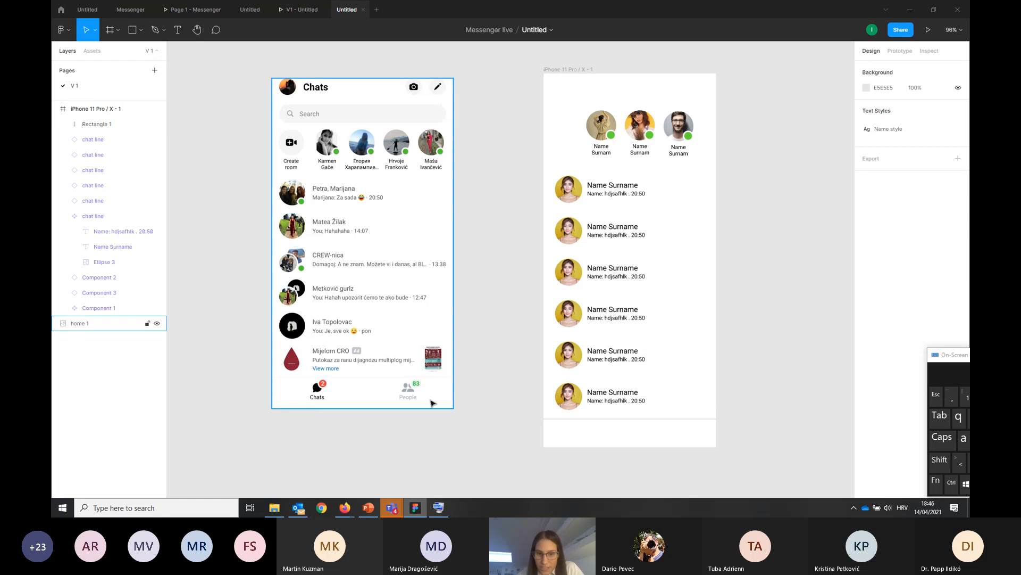
pyautogui.scroll(-1, 480, 428)
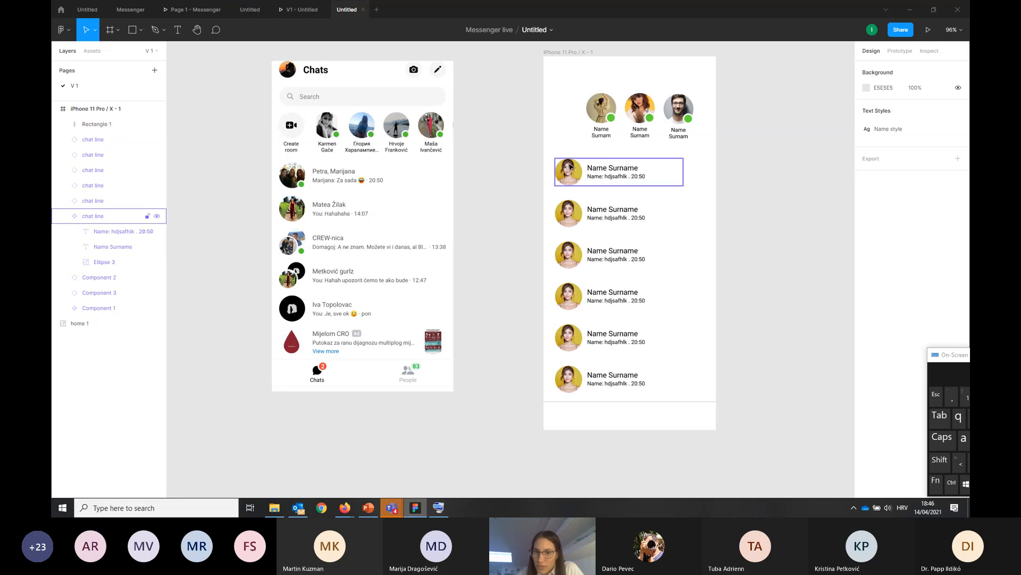
pyautogui.rightClick(573, 440)
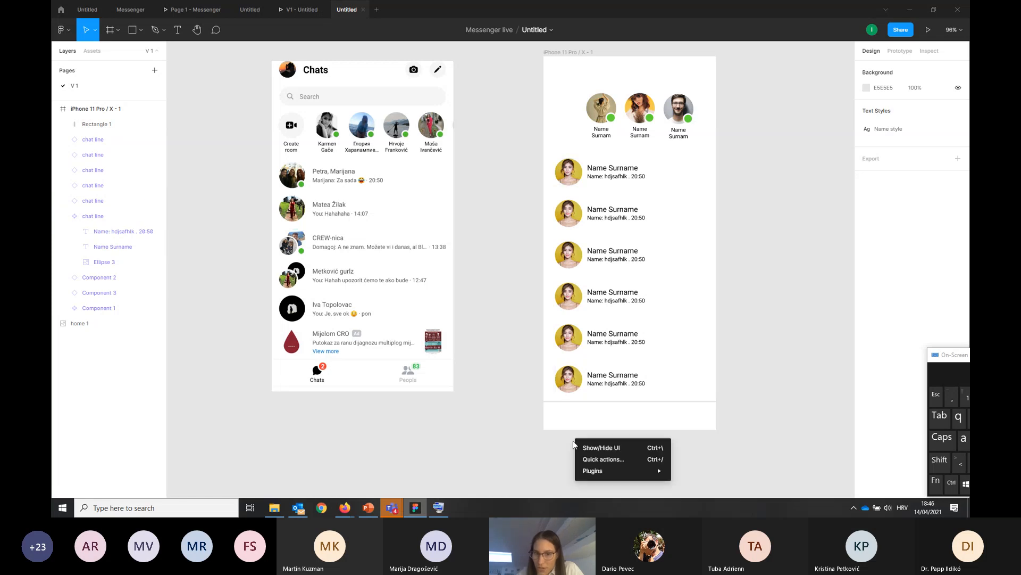
pyautogui.moveTo(596, 471)
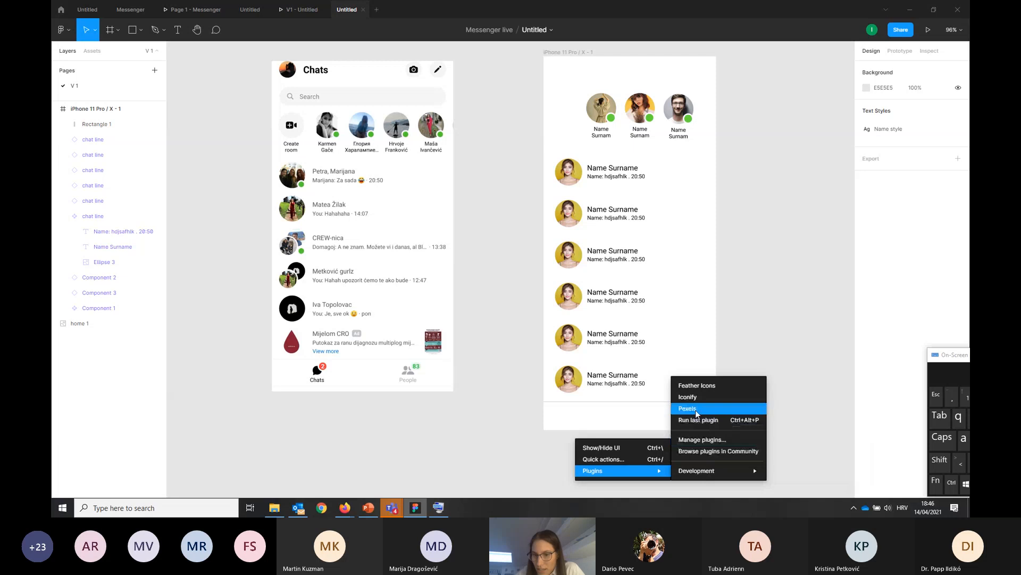
pyautogui.click(707, 392)
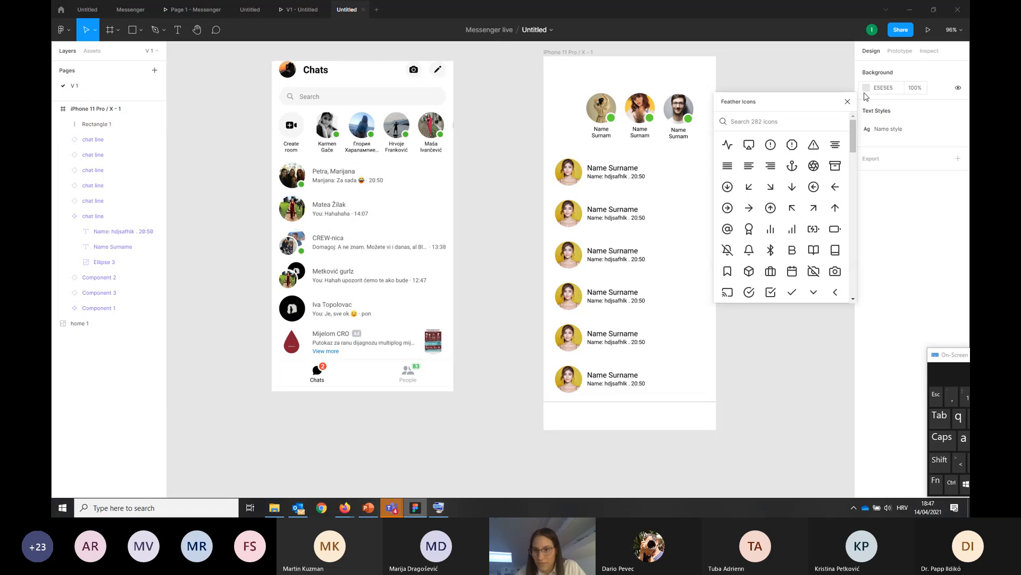
pyautogui.click(848, 101)
# Open the Iconify plugin and search its icons for "chat"
pyautogui.rightClick(668, 445)
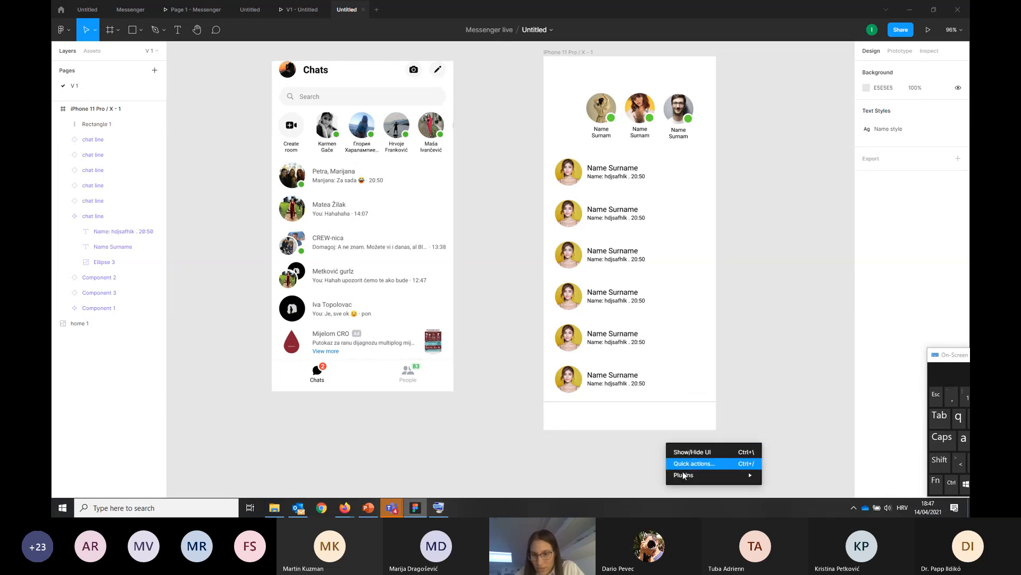
pyautogui.moveTo(684, 475)
pyautogui.click(795, 404)
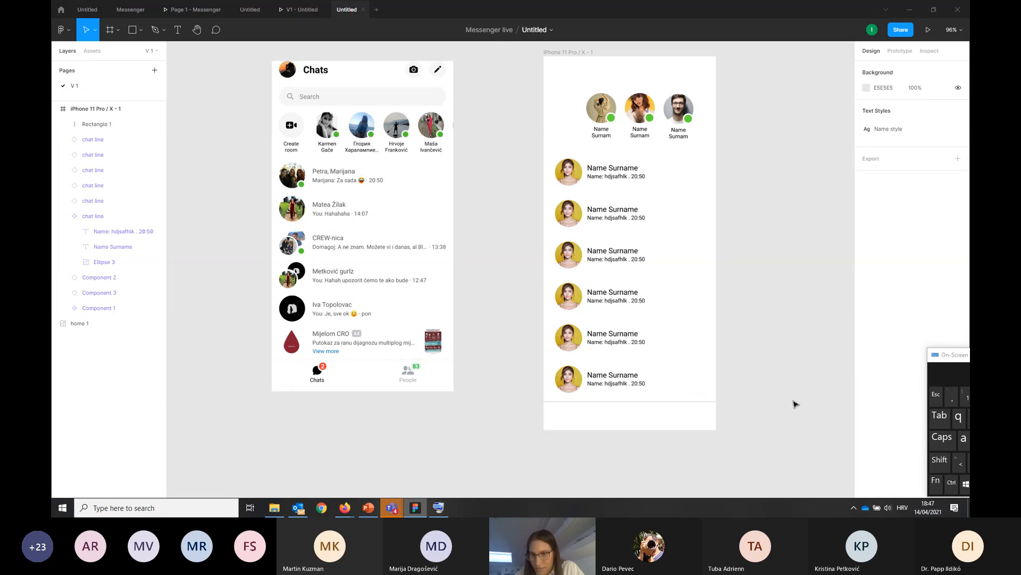
pyautogui.moveTo(804, 102); pyautogui.dragTo(715, 106)
pyautogui.doubleClick(692, 163)
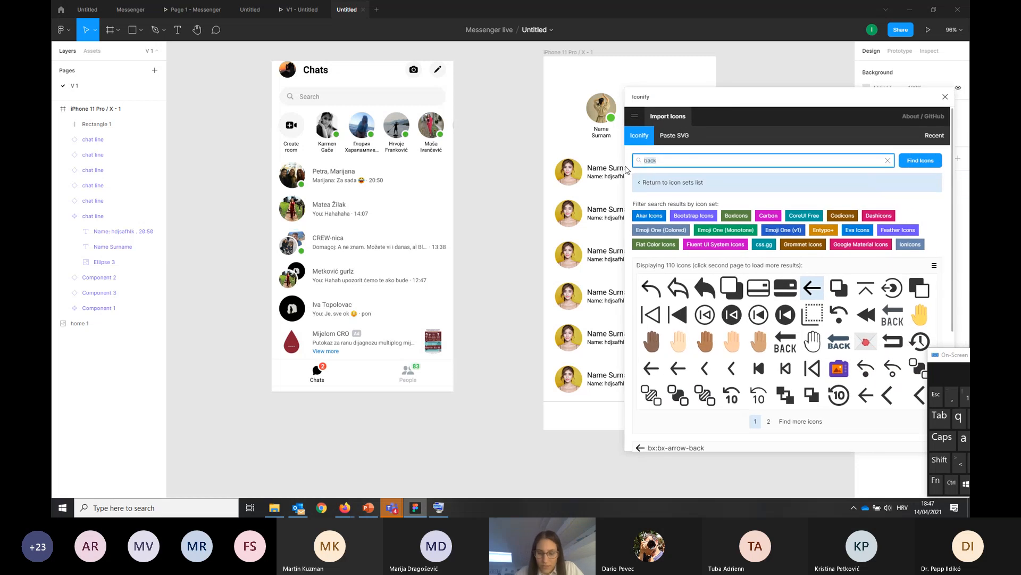
pyautogui.write('chat')
pyautogui.press('Return')
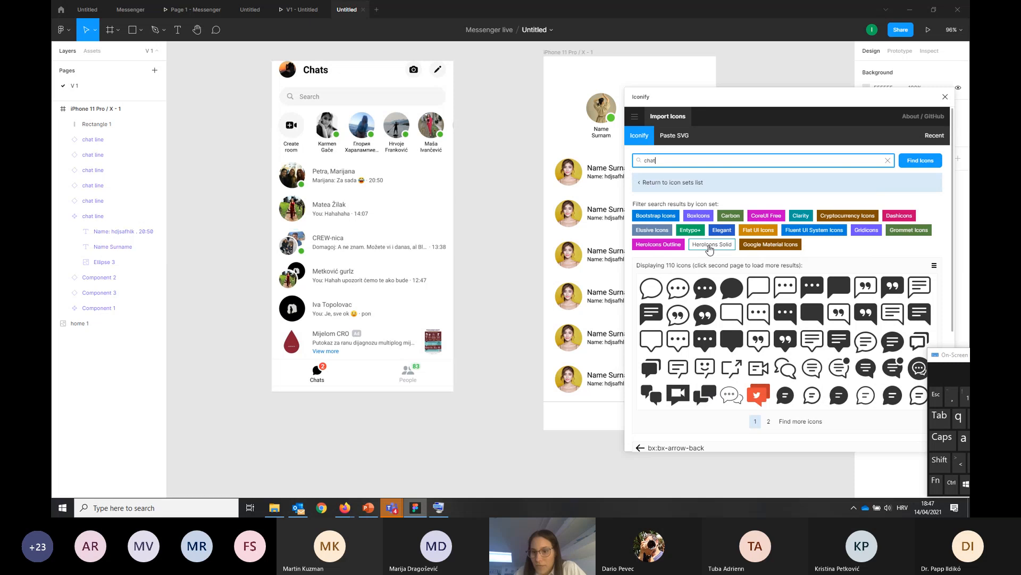
# Import the filled speech-bubble icon bi:chat-fill onto the canvas and close the Iconify plugin
pyautogui.click(731, 295)
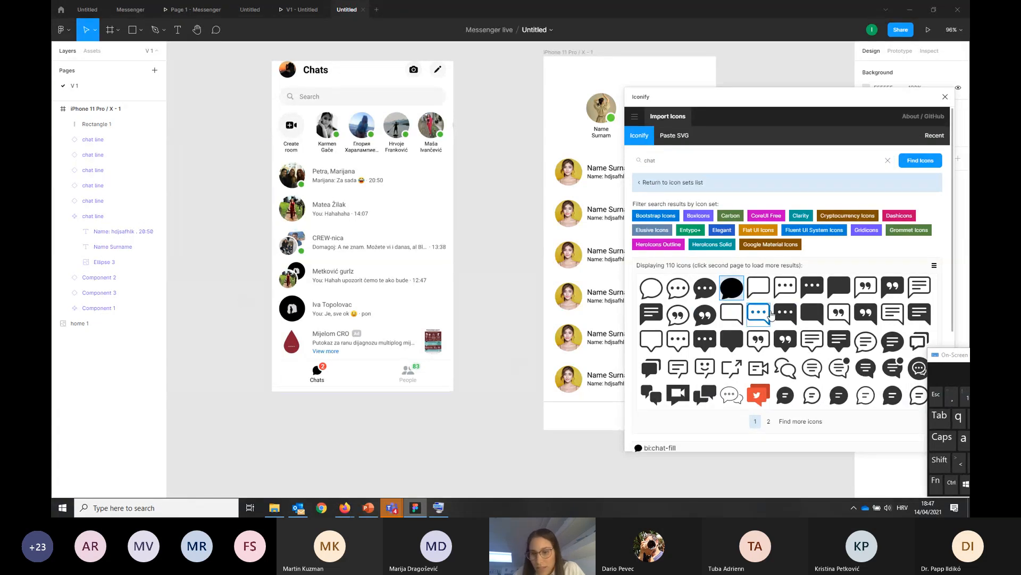
pyautogui.scroll(-4, 837, 340)
pyautogui.click(923, 435)
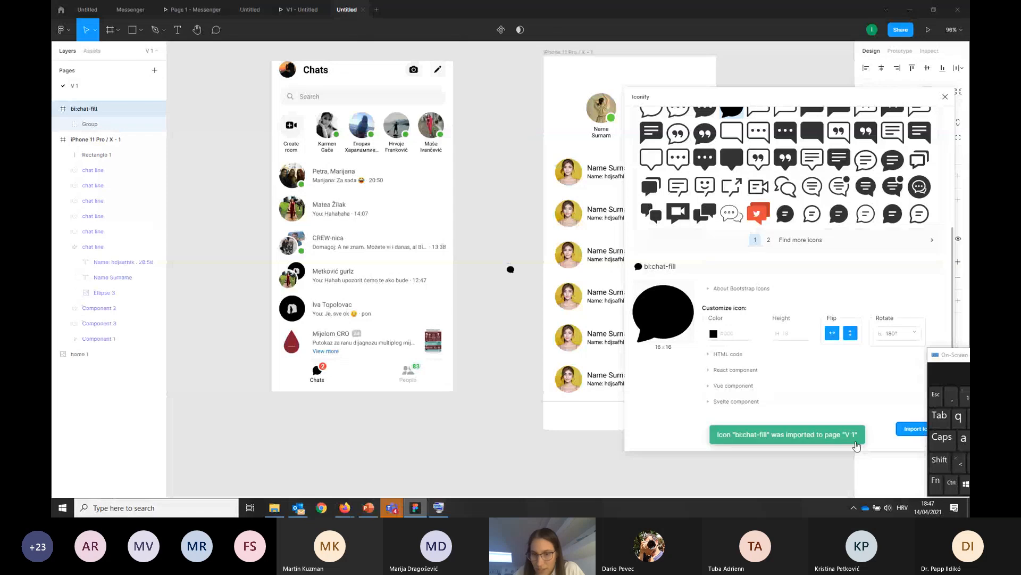
pyautogui.click(945, 98)
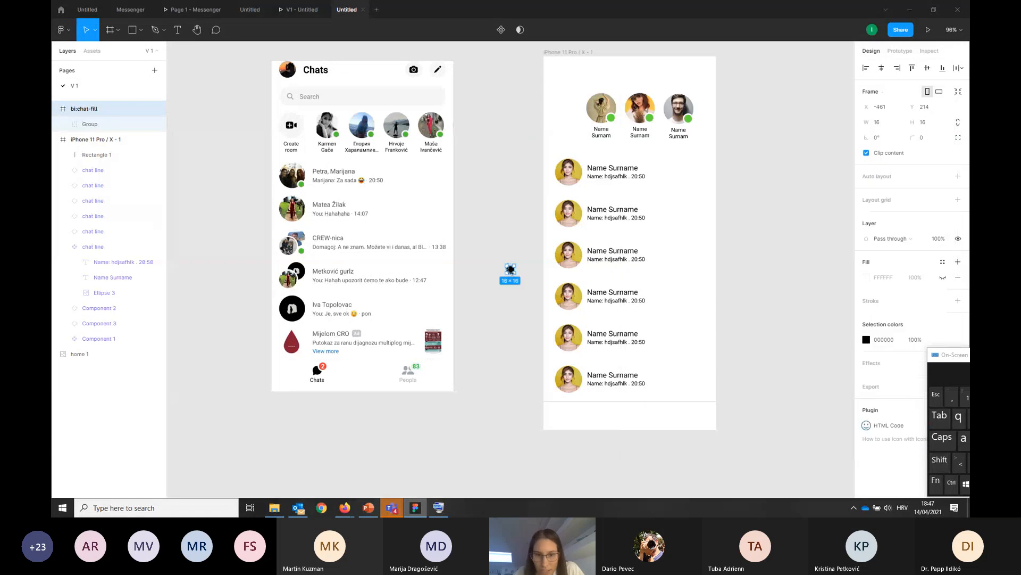
pyautogui.click(504, 283)
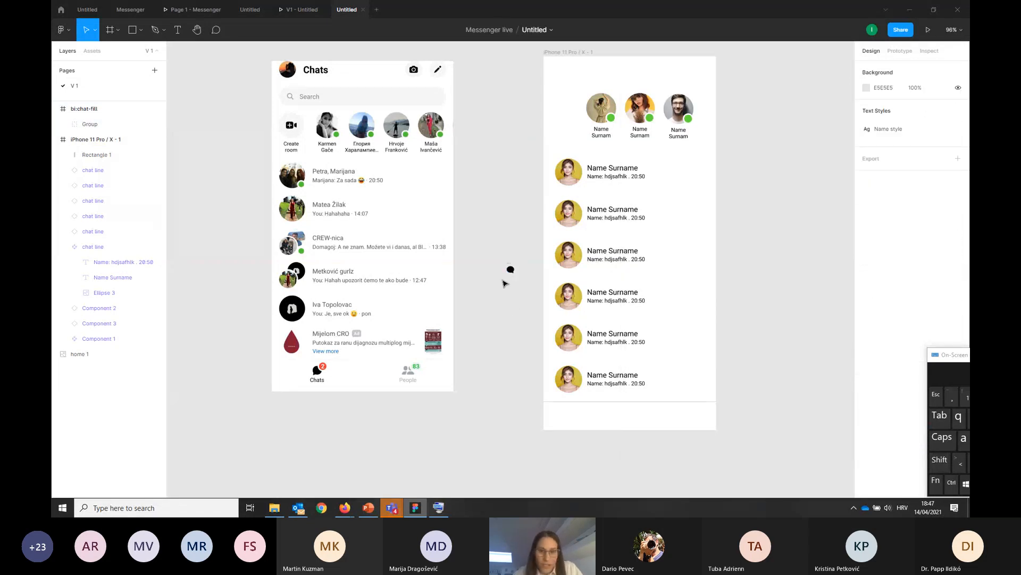
# Collapse the expanded chat line component in the layer list and select the bi:chat-fill frame
pyautogui.click(511, 270)
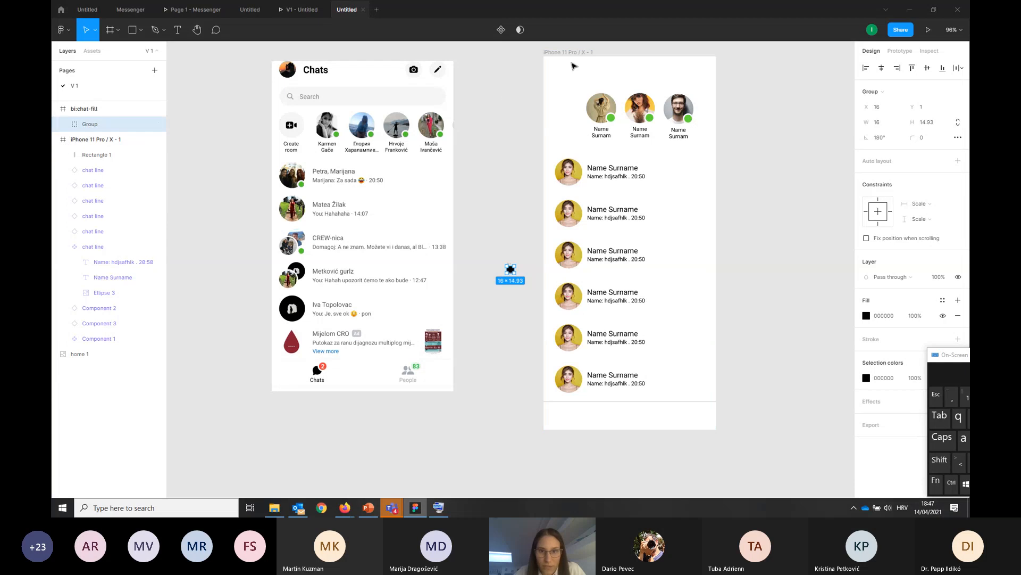
pyautogui.click(65, 139)
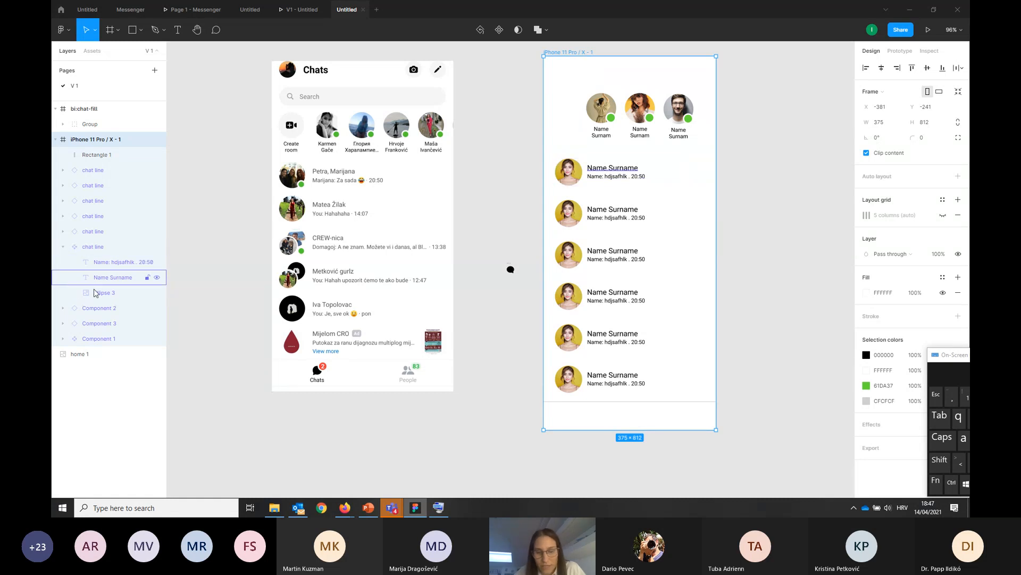
pyautogui.click(63, 247)
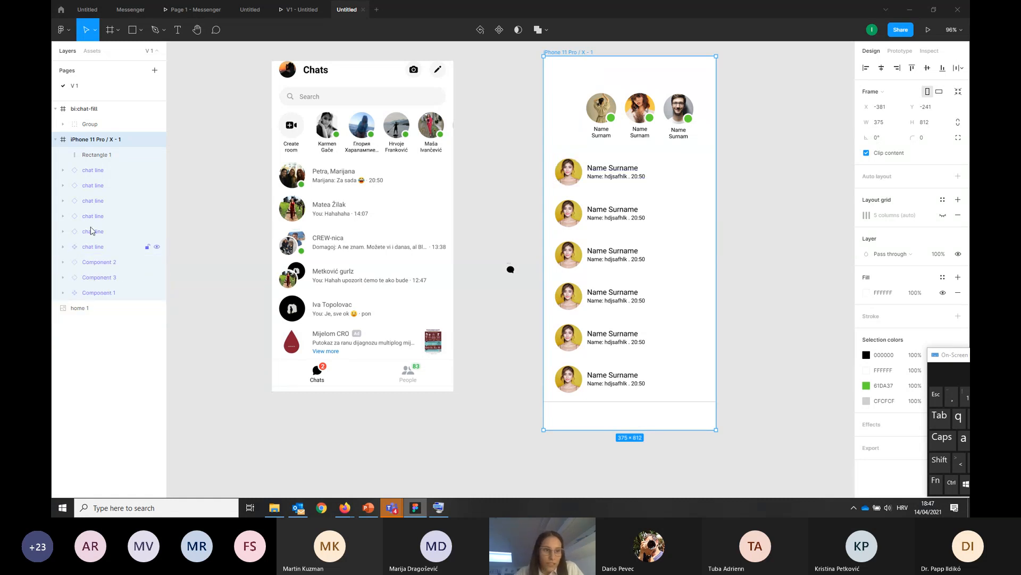
pyautogui.click(79, 110)
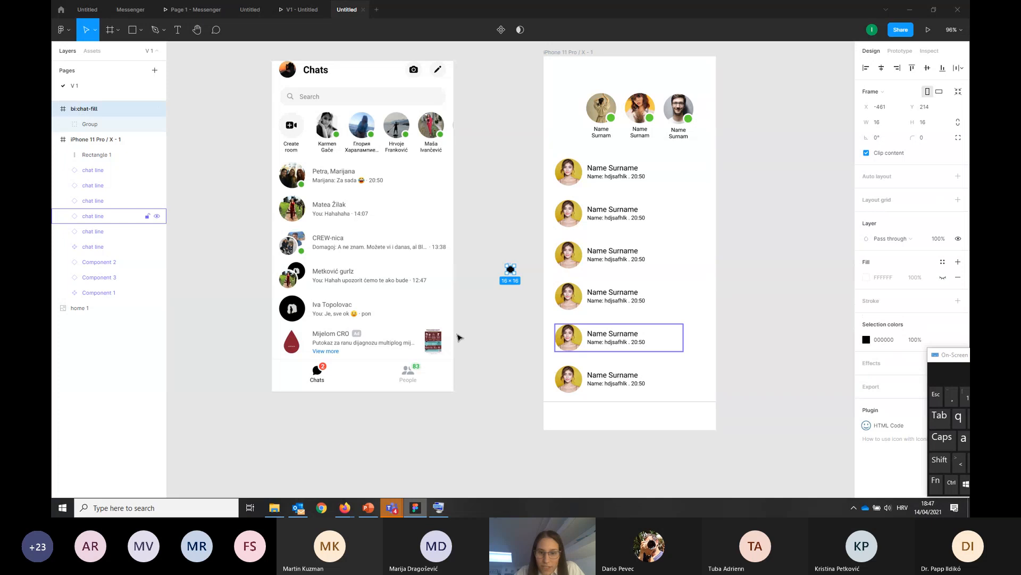
# Move the chat icon's group out of its bi:chat-fill frame onto the left half of the iPhone frame's bottom bar
pyautogui.scroll(5, 509, 280)
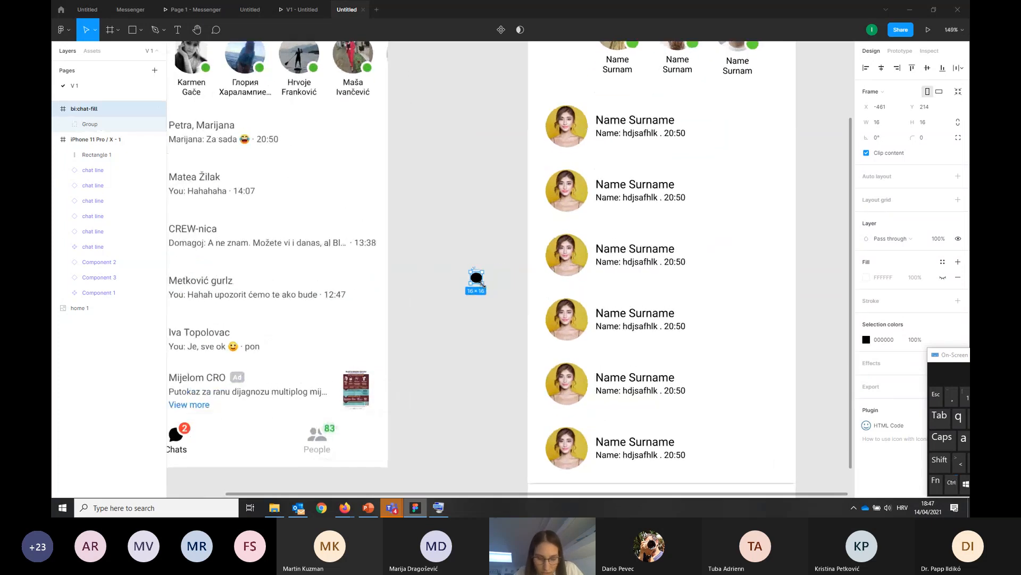
pyautogui.moveTo(481, 284); pyautogui.dragTo(499, 310)
pyautogui.click(476, 277)
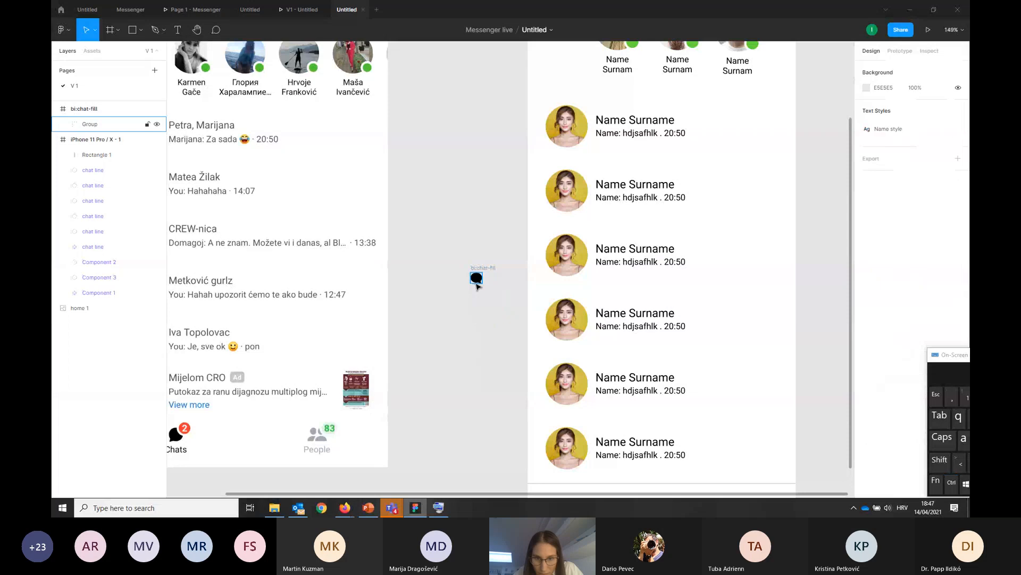
pyautogui.scroll(-8, 490, 330)
pyautogui.scroll(4, 490, 250)
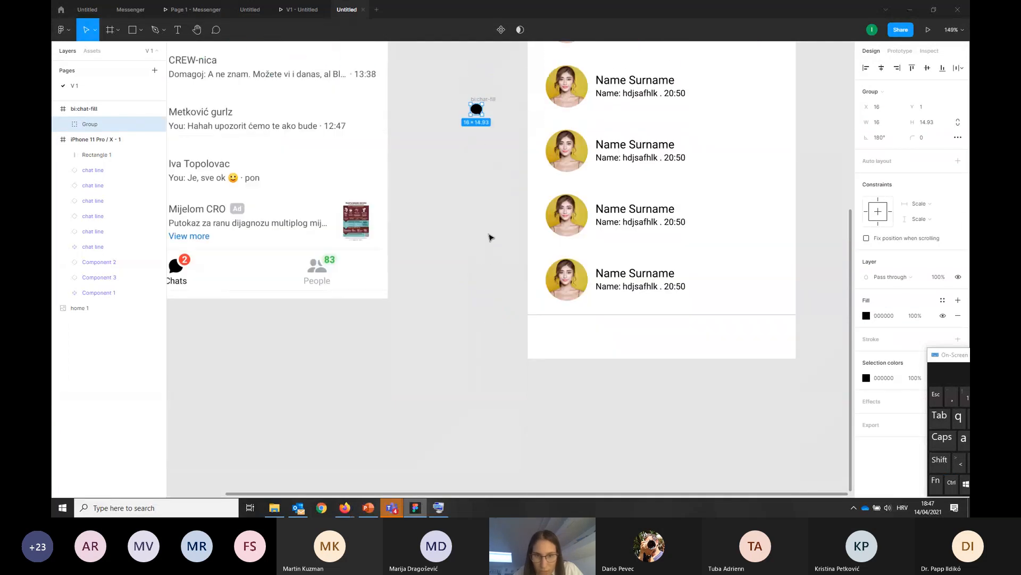
pyautogui.moveTo(479, 112); pyautogui.dragTo(598, 329)
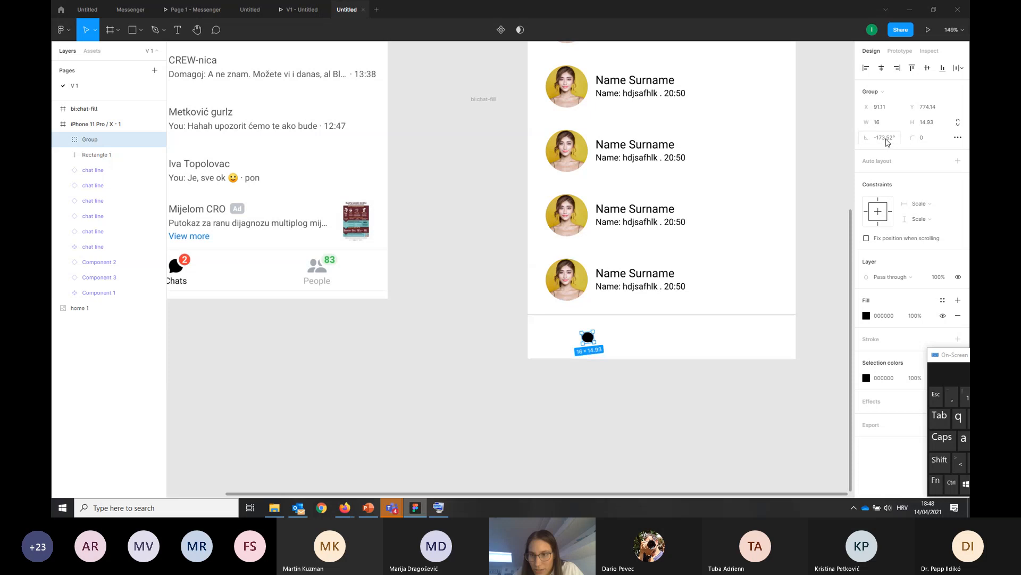
# Straighten the tilted chat icon in the bottom bar by setting its rotation to -180°
pyautogui.click(887, 138)
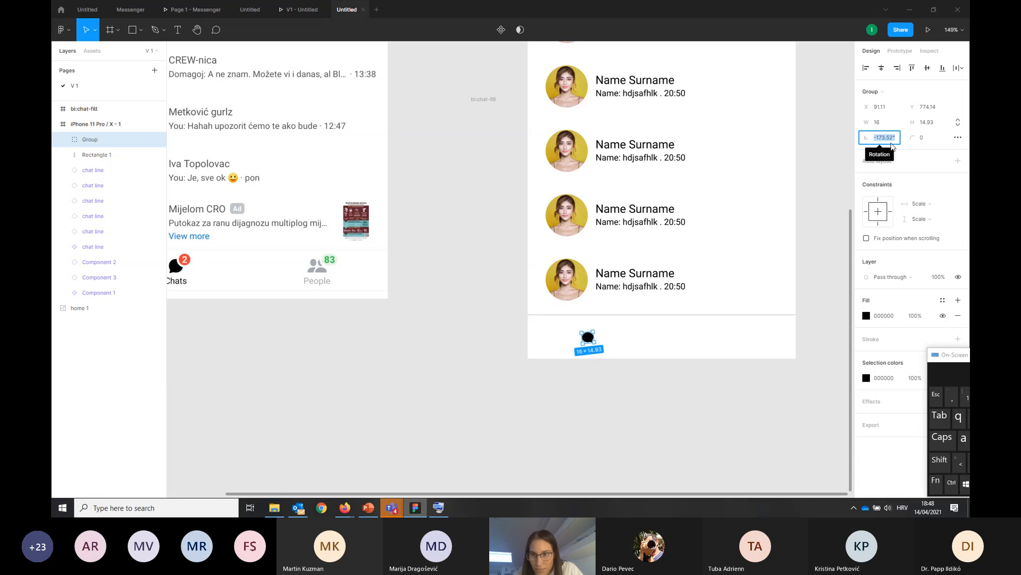
pyautogui.write('-1')
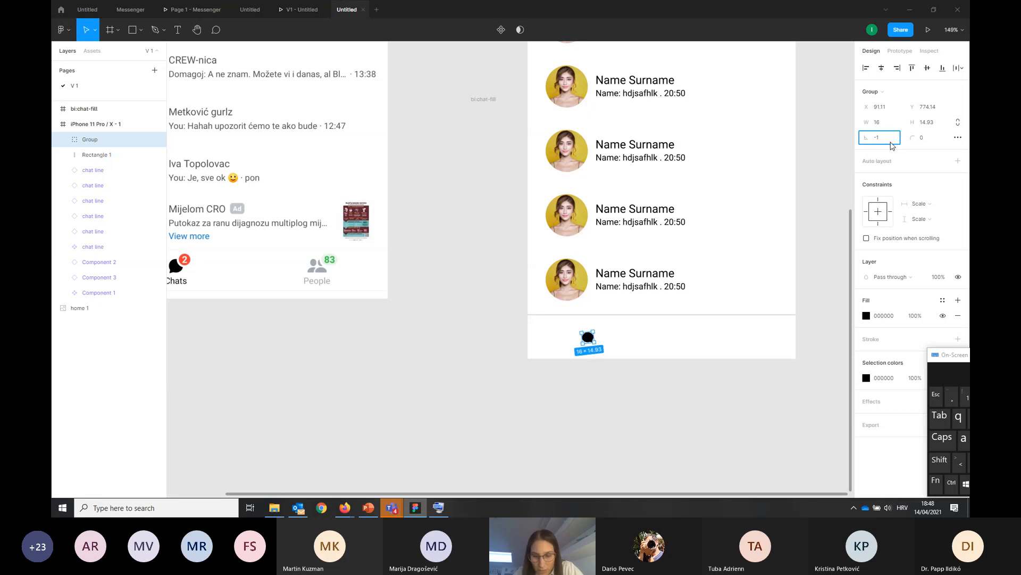
pyautogui.write('80')
pyautogui.press('Return')
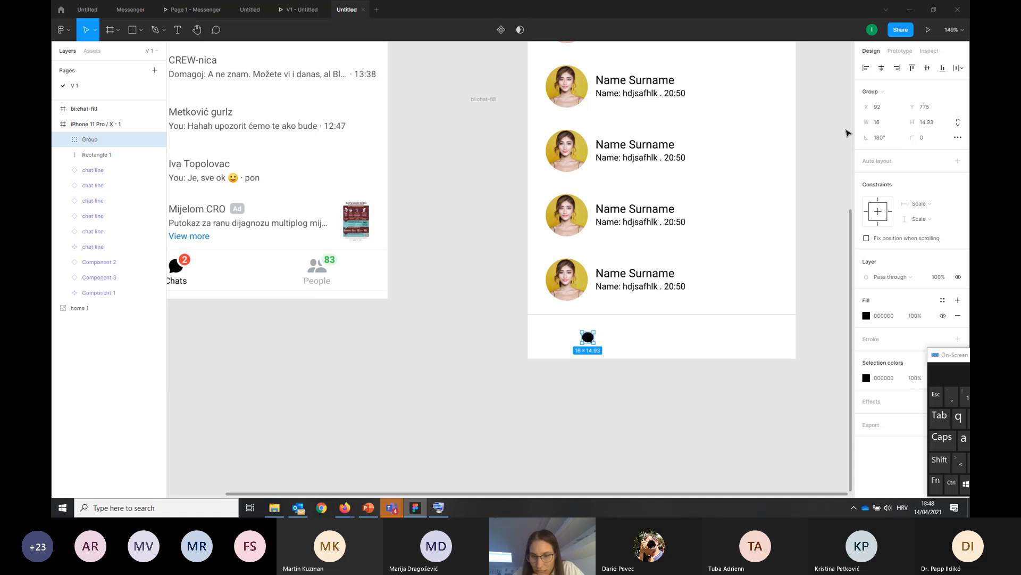
pyautogui.click(633, 426)
pyautogui.click(587, 337)
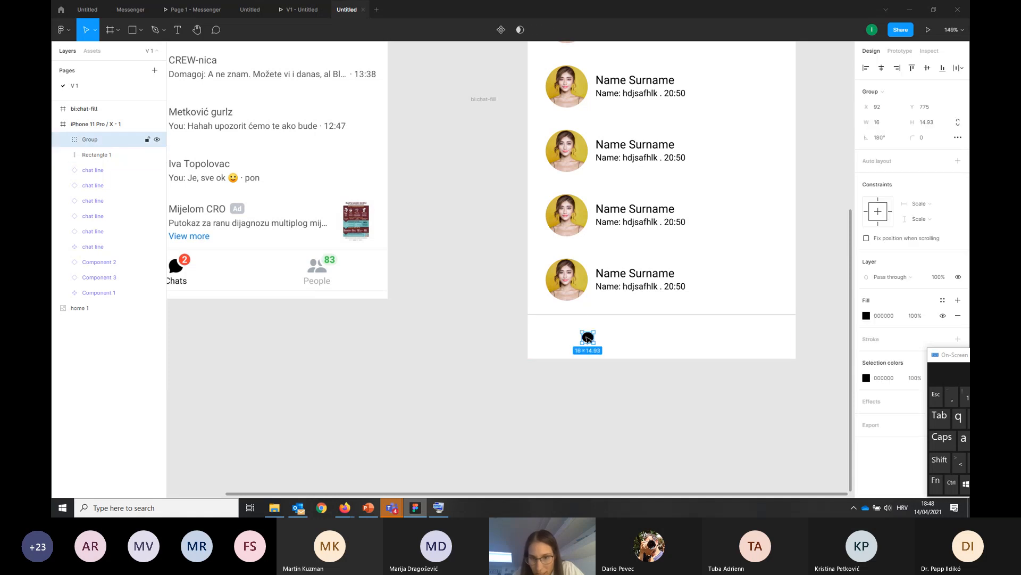
pyautogui.click(597, 390)
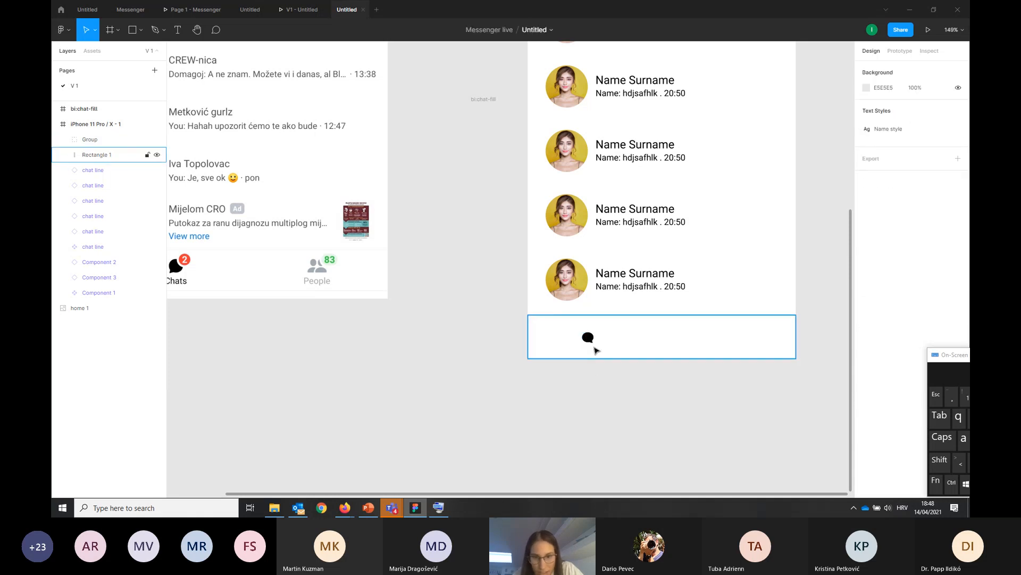
# Flip the chat icon horizontally and enlarge it to about 33 × 31 within the bottom bar
pyautogui.rightClick(592, 340)
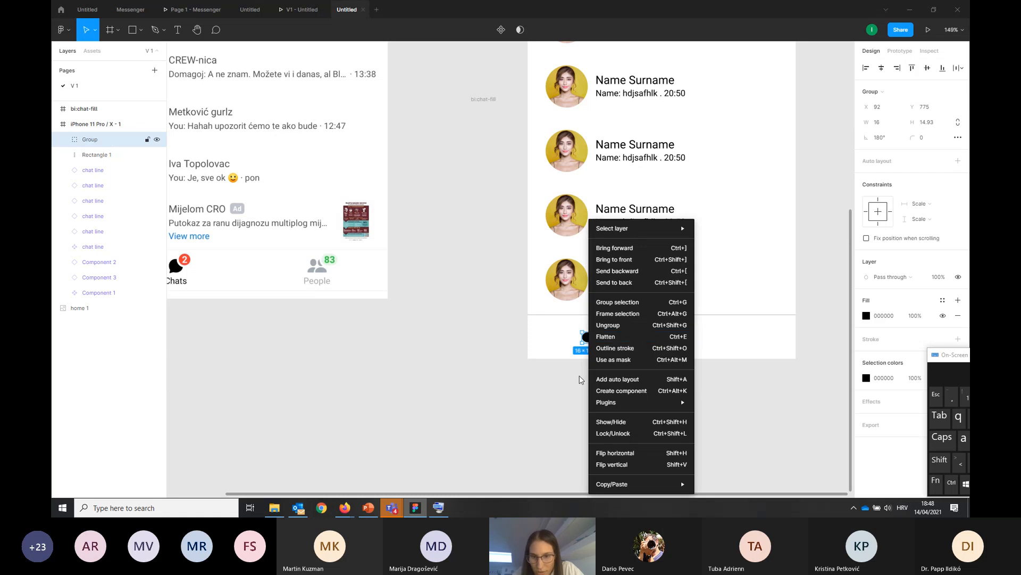
pyautogui.click(629, 455)
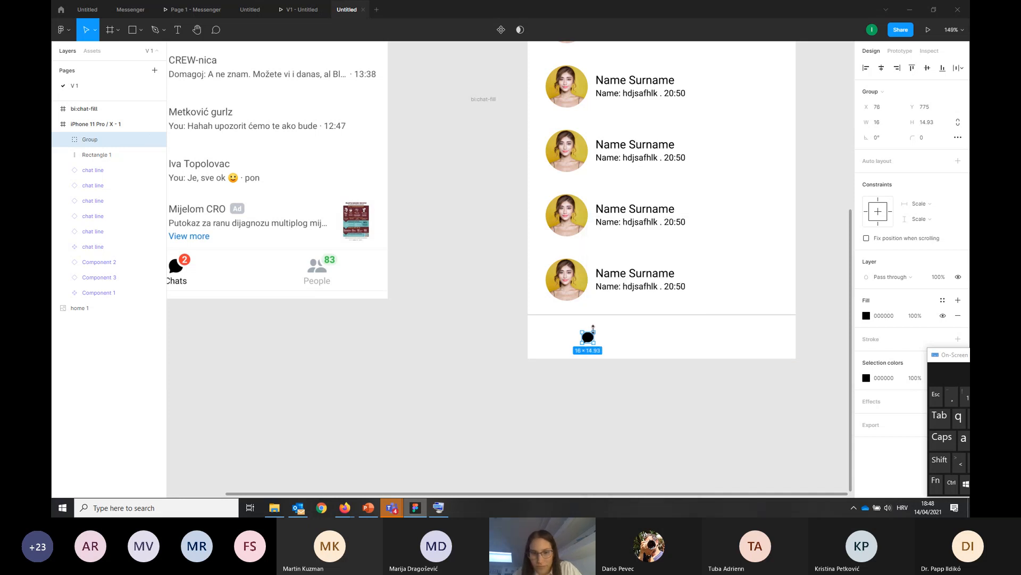
pyautogui.moveTo(596, 329)
pyautogui.mouseDown()
pyautogui.moveTo(606, 320)
pyautogui.moveTo(598, 341)
pyautogui.mouseUp()
pyautogui.click(602, 360)
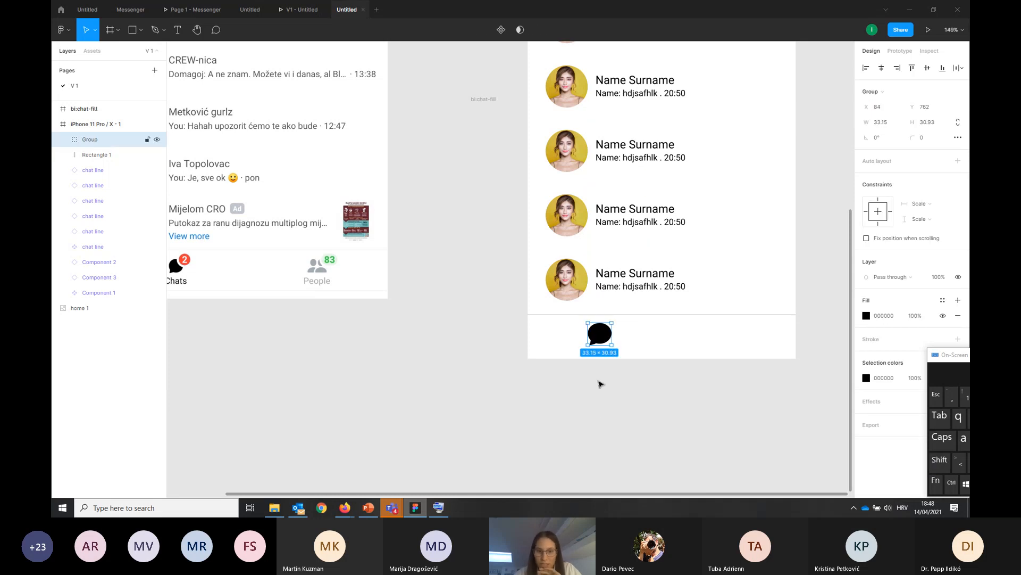
# Launch the Iconify plugin and search its icon library for "people"
pyautogui.click(598, 413)
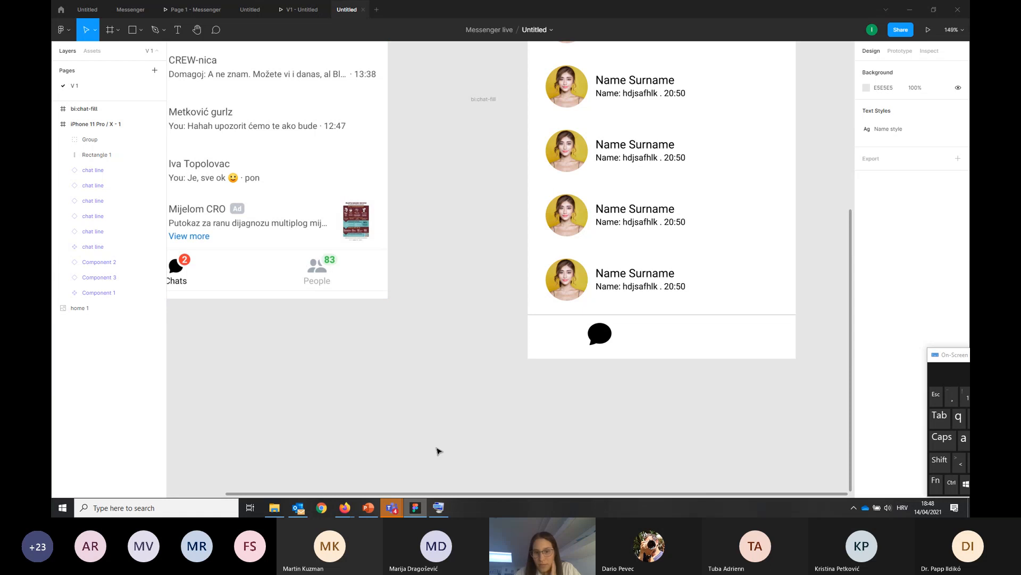
pyautogui.rightClick(532, 404)
pyautogui.moveTo(547, 424)
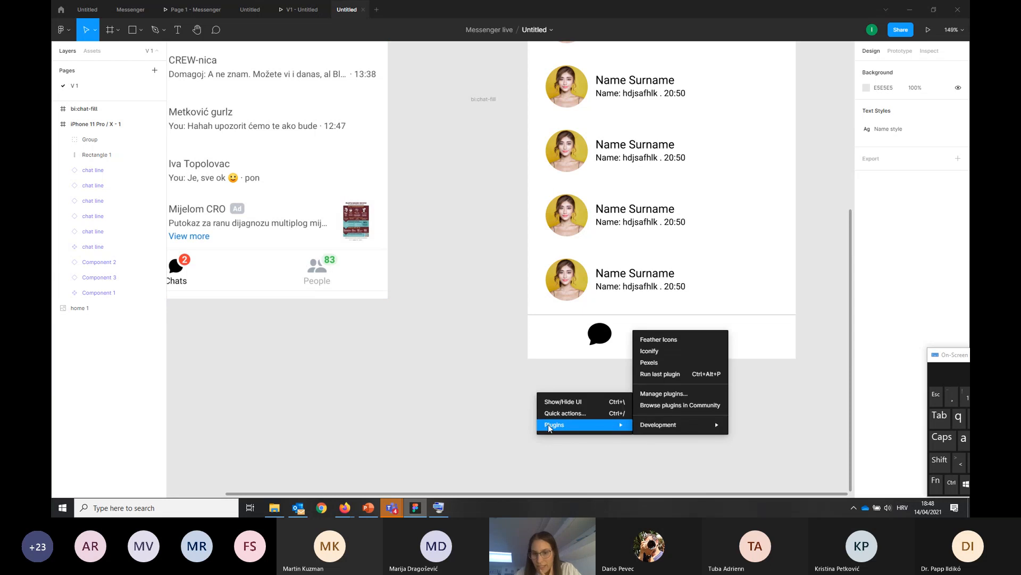
pyautogui.click(657, 351)
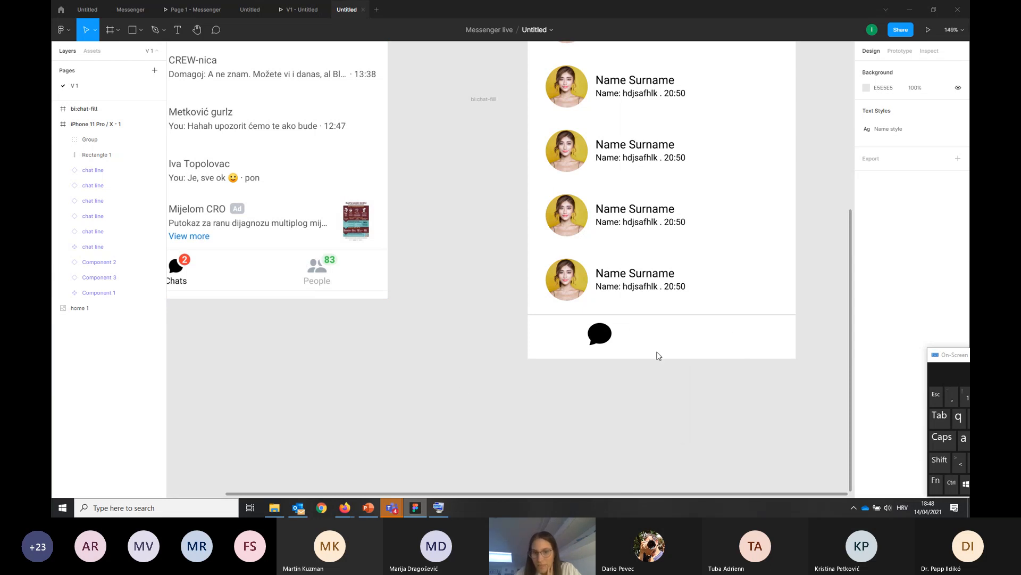
pyautogui.moveTo(693, 161); pyautogui.dragTo(566, 180)
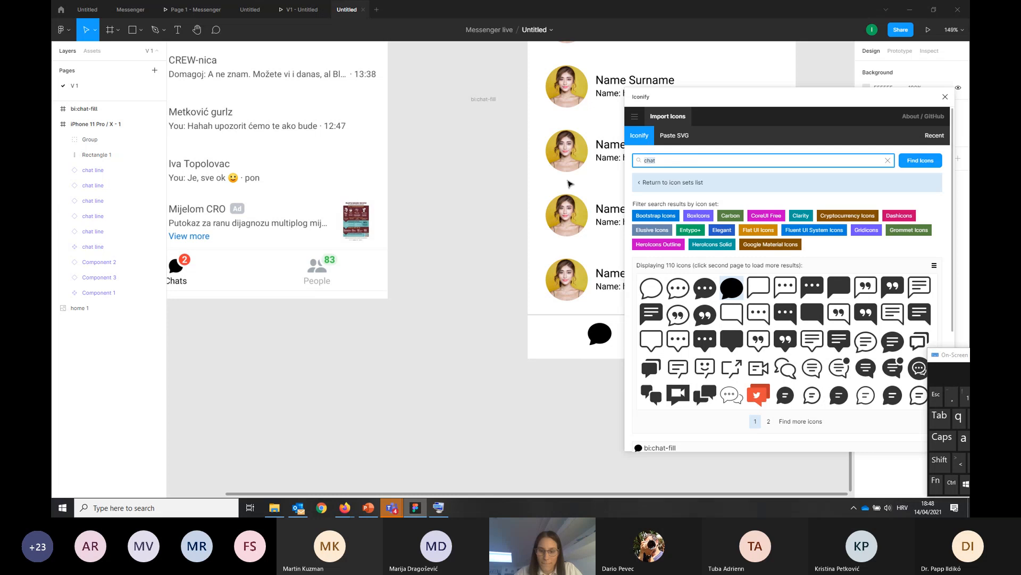
pyautogui.write('people')
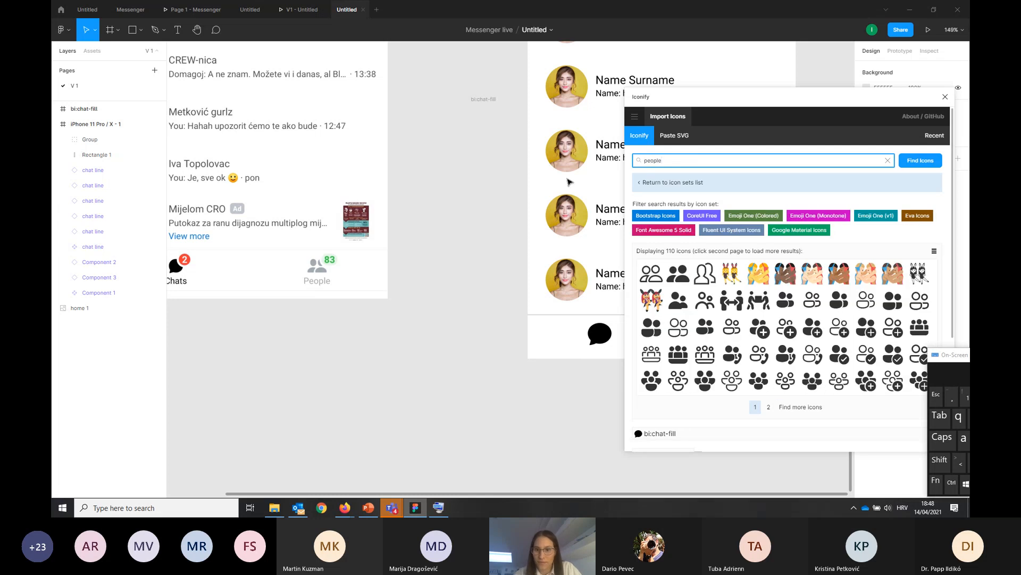
# Import the bi:people-fill icon from the Iconify results and close the plugin
pyautogui.click(678, 273)
pyautogui.scroll(-3, 894, 304)
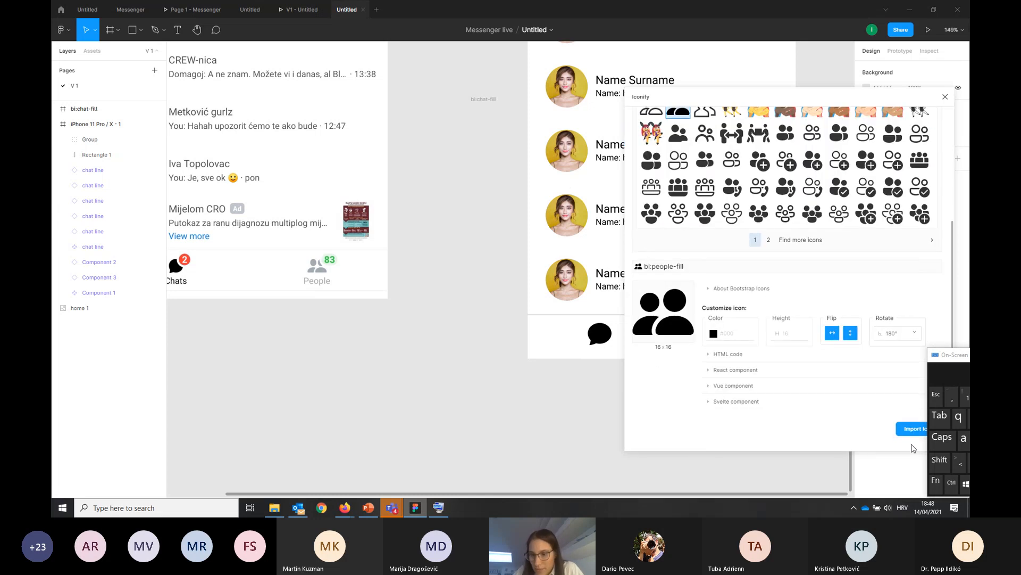
pyautogui.click(913, 429)
pyautogui.click(472, 356)
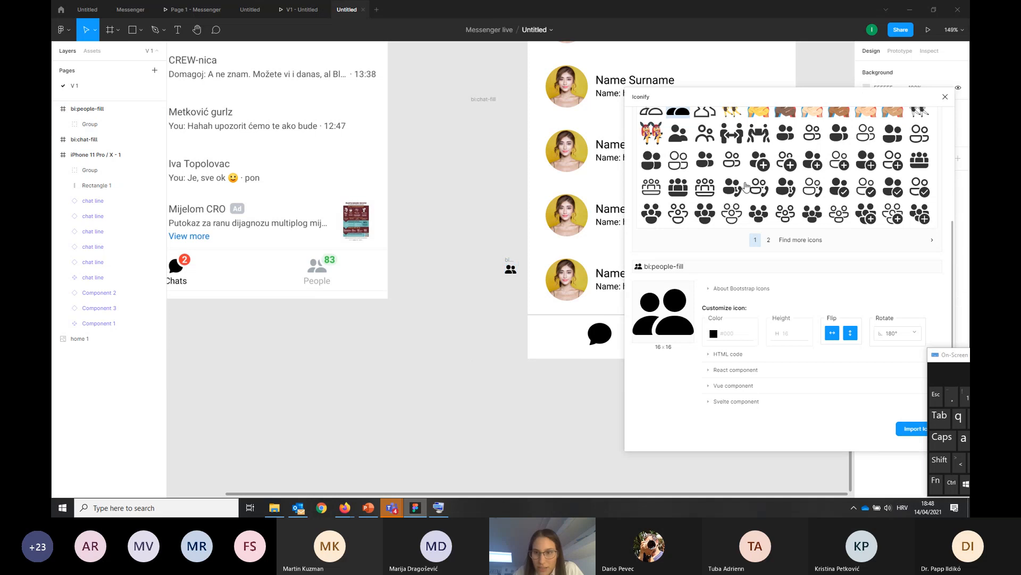
pyautogui.click(946, 97)
pyautogui.click(511, 270)
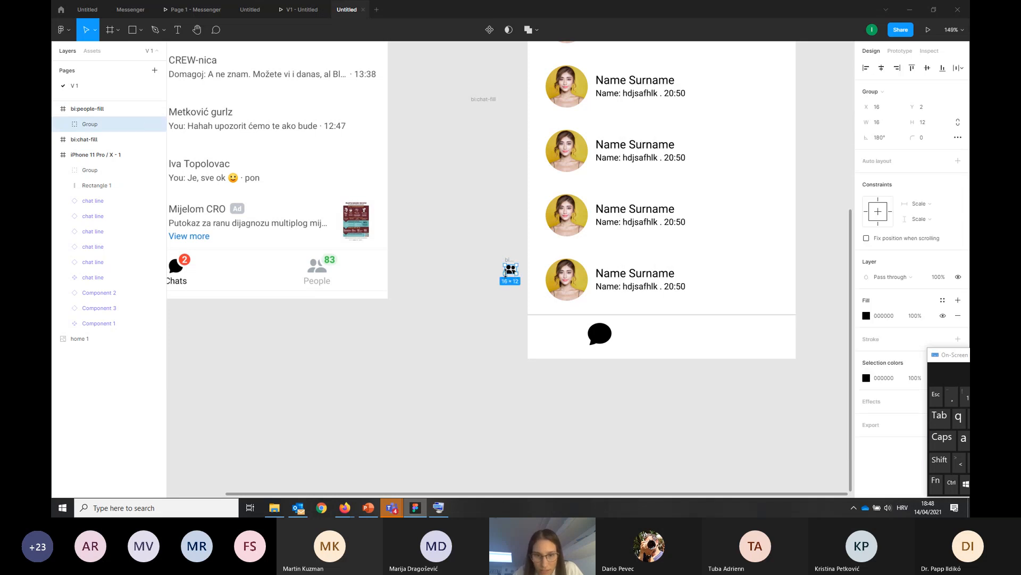
pyautogui.moveTo(503, 276); pyautogui.dragTo(484, 290)
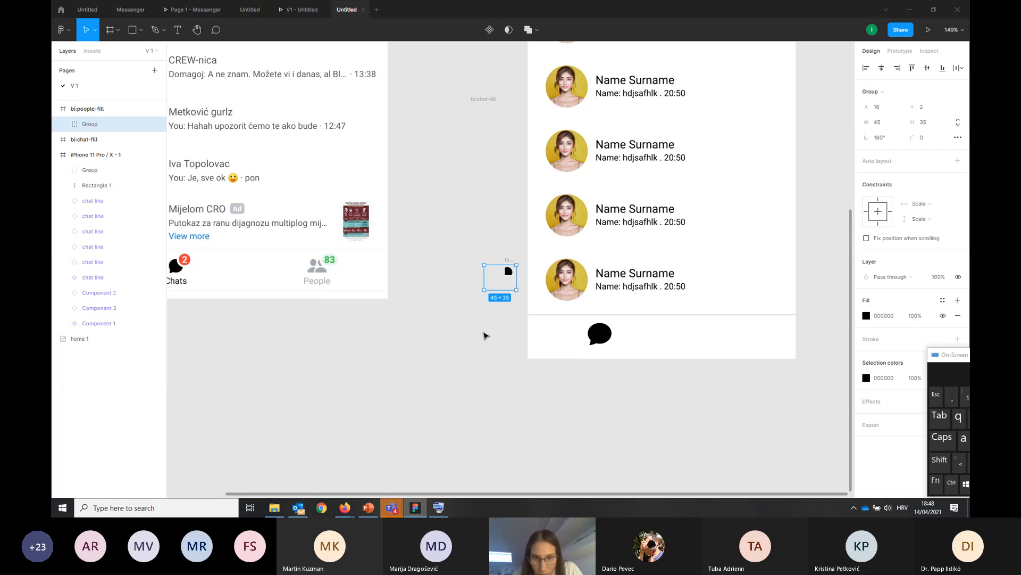
pyautogui.hotkey('ctrl', 'z')
pyautogui.click(500, 331)
# Move the people icon's group out of its bi:people-fill frame onto the right half of the iPhone frame's bottom bar
pyautogui.click(511, 269)
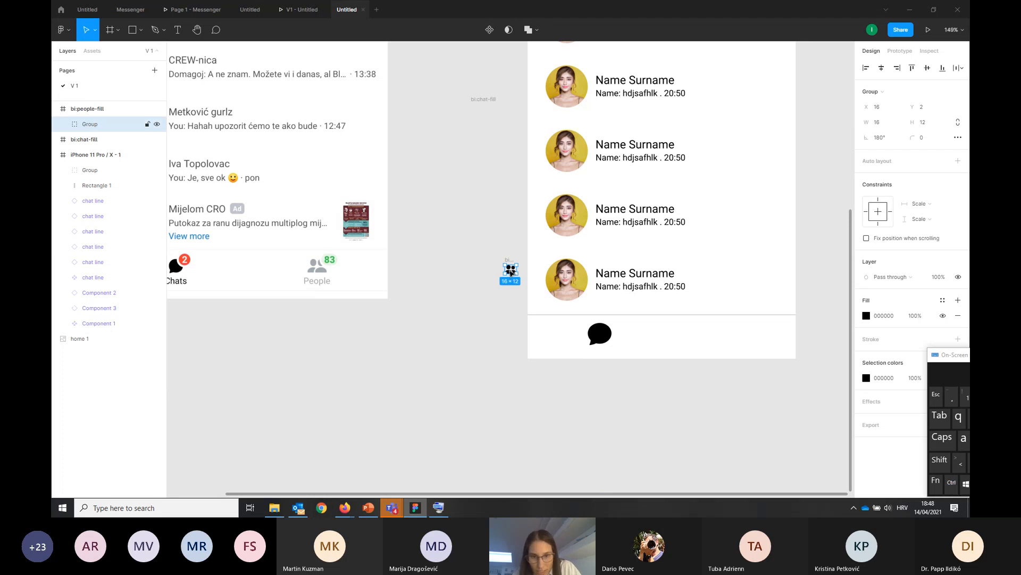
pyautogui.doubleClick(511, 272)
pyautogui.moveTo(513, 275); pyautogui.dragTo(727, 341)
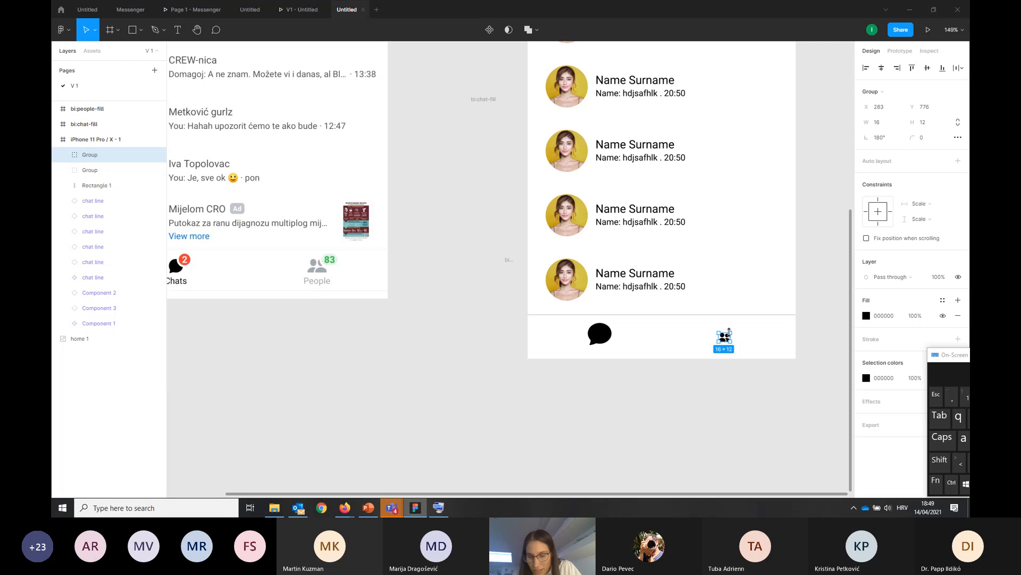
# Enlarge the people icon proportionally to about 37 × 28 with the Scale tool, and return to the Move tool
pyautogui.click(94, 30)
pyautogui.click(93, 65)
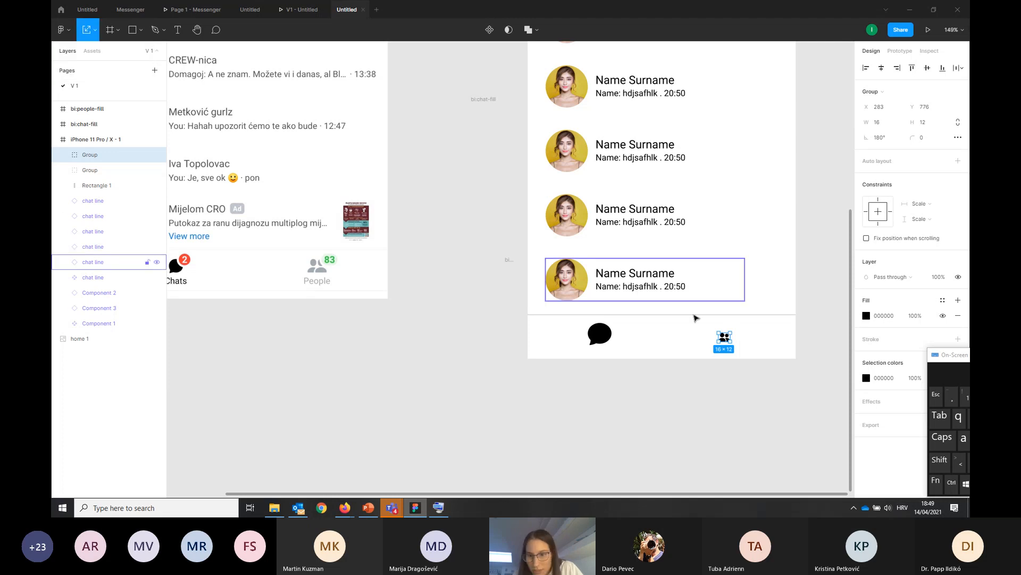
pyautogui.moveTo(734, 329)
pyautogui.mouseDown()
pyautogui.moveTo(743, 320)
pyautogui.moveTo(730, 342)
pyautogui.mouseUp()
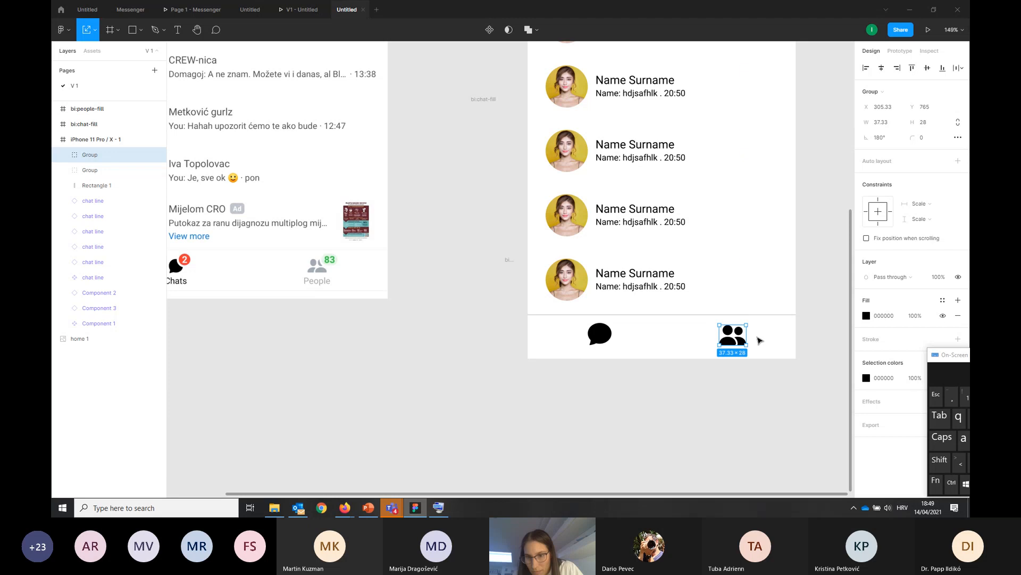
pyautogui.click(741, 382)
pyautogui.click(95, 30)
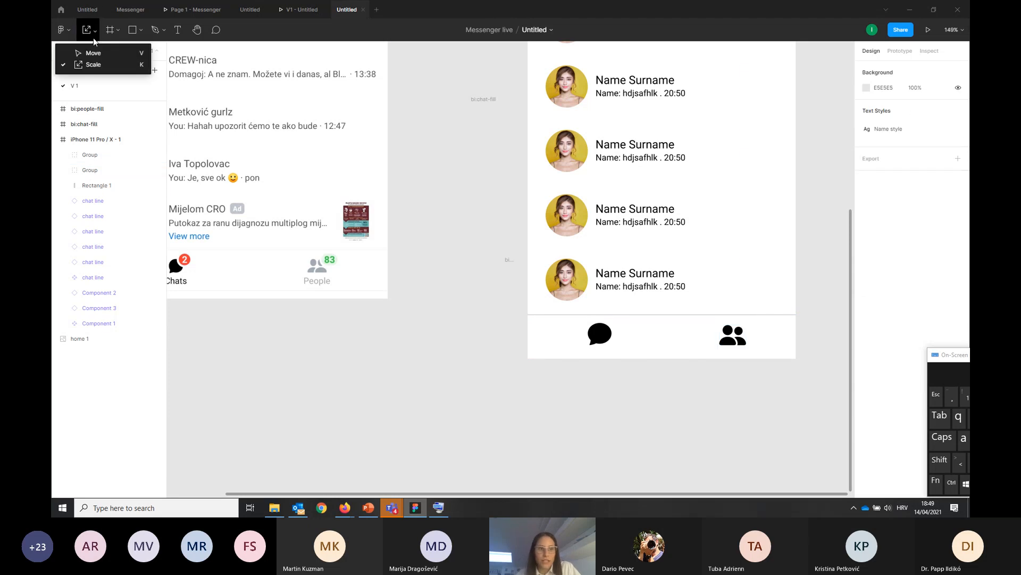
pyautogui.click(85, 48)
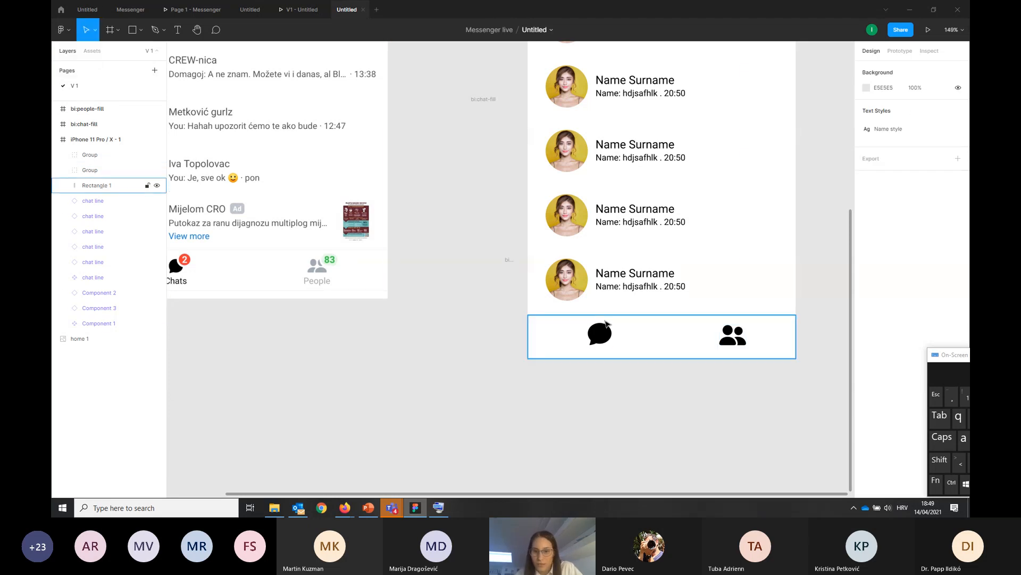
# Change the people icon's fill from black to light grey C4C4C4
pyautogui.click(737, 327)
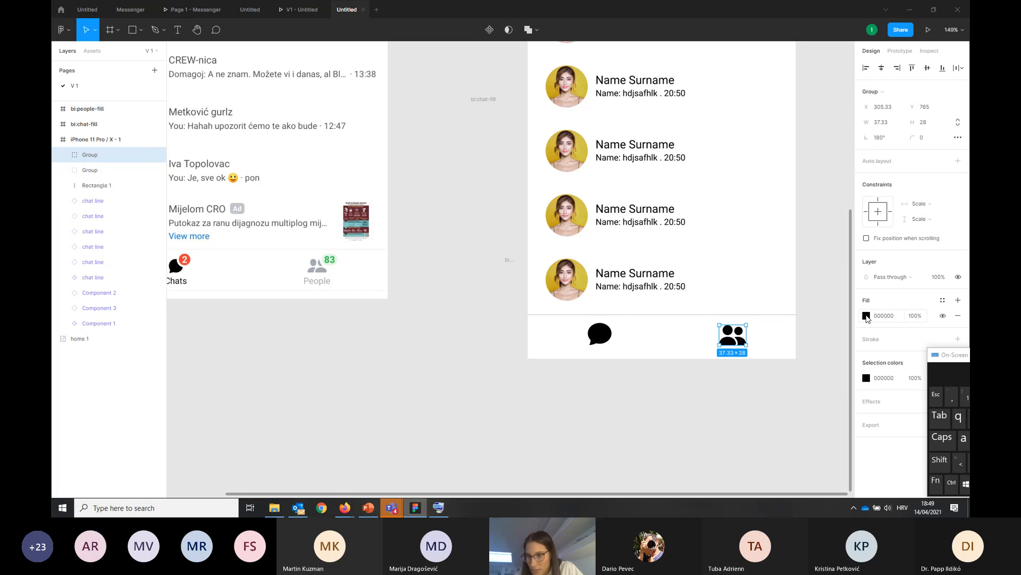
pyautogui.click(866, 315)
pyautogui.moveTo(745, 372); pyautogui.dragTo(698, 287)
pyautogui.click(771, 433)
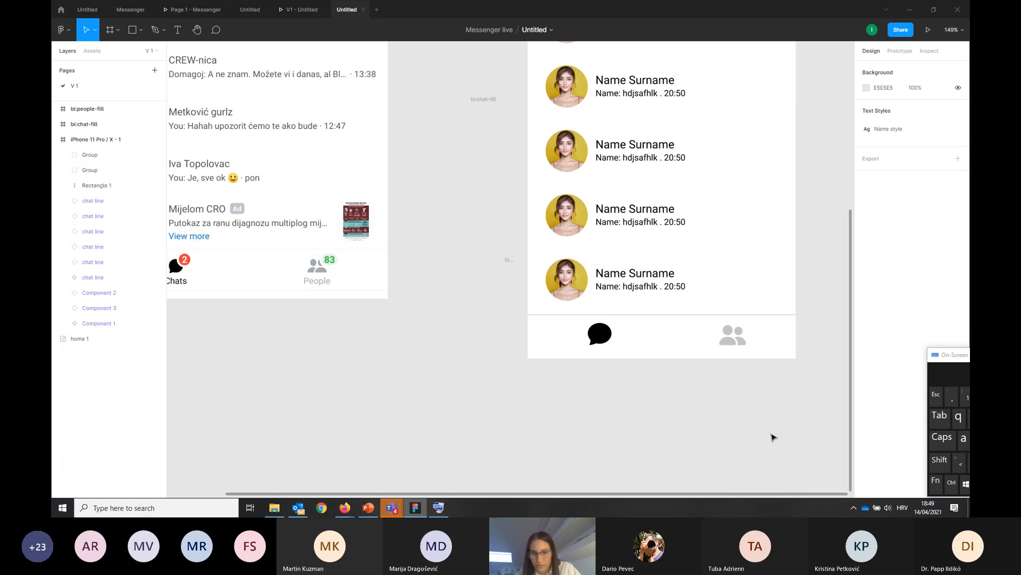
# Group the bottom bar's rectangle together with its chat and people icons
pyautogui.scroll(-2, 772, 410)
pyautogui.scroll(-4, 791, 392)
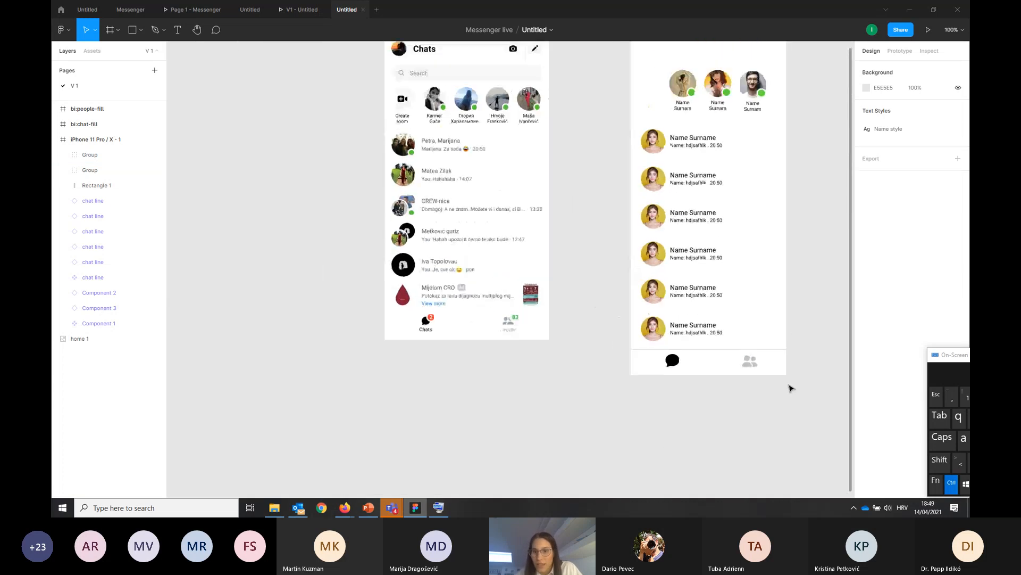
pyautogui.scroll(1, 798, 383)
pyautogui.scroll(1, 817, 379)
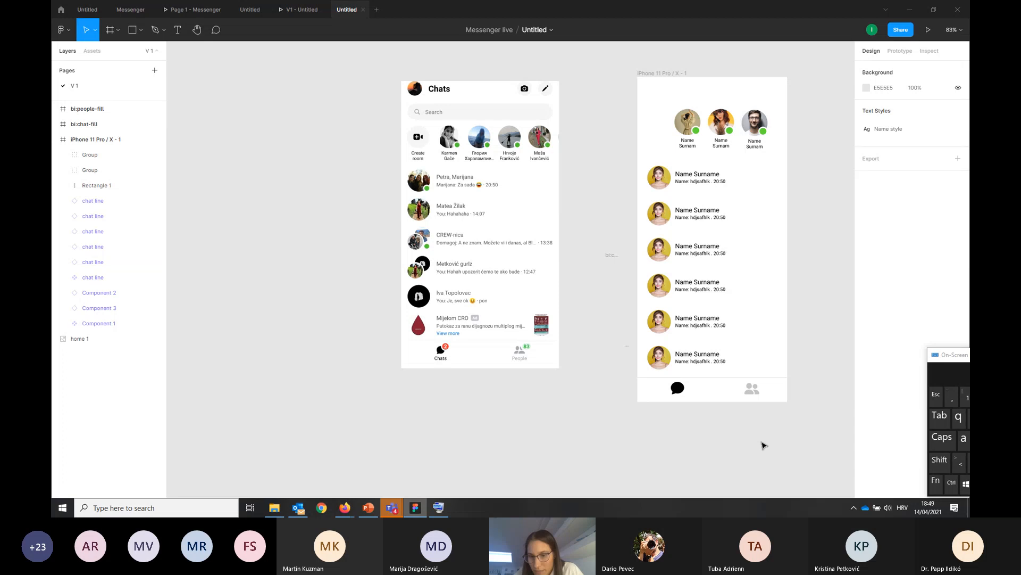
pyautogui.moveTo(800, 419); pyautogui.dragTo(615, 380)
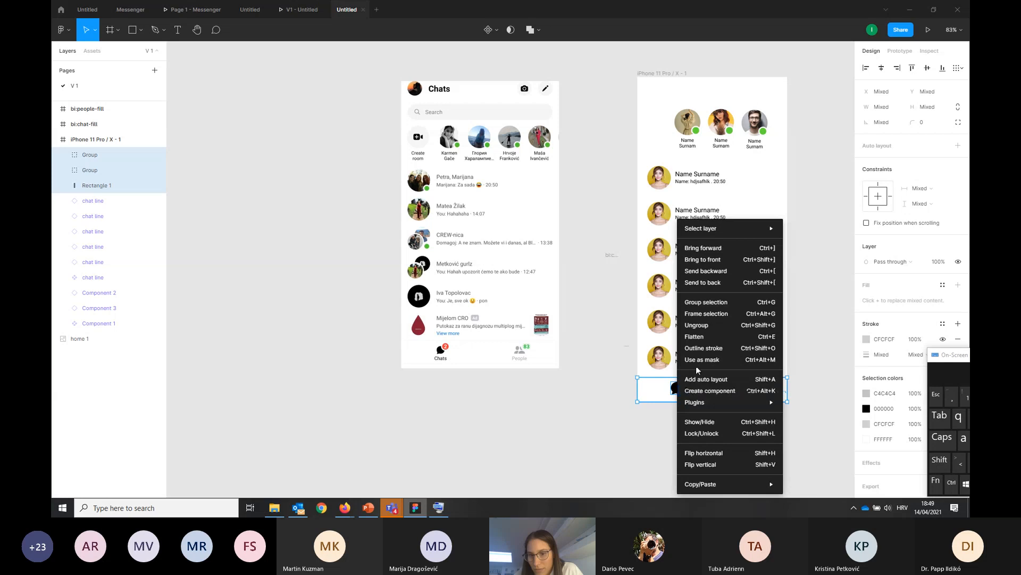
pyautogui.click(708, 302)
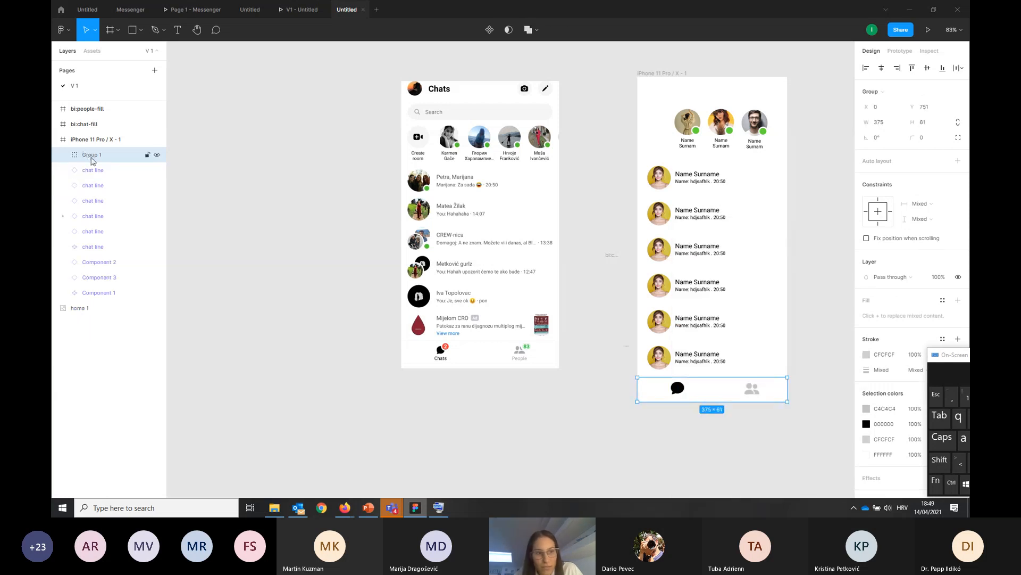
# Expand the bottom bar group in the layer list to inspect its contents and check that it selects as one object
pyautogui.click(63, 155)
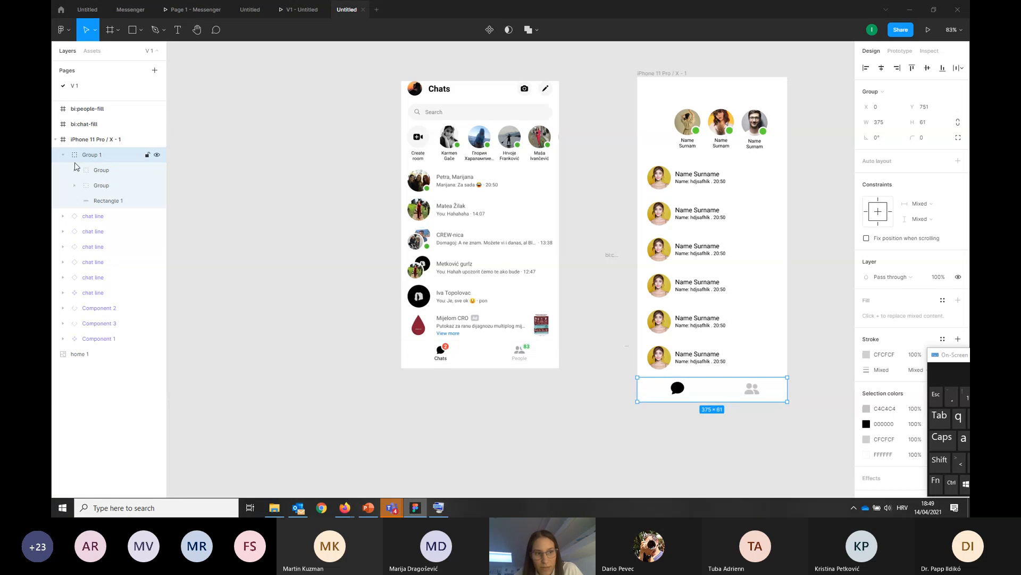
pyautogui.click(107, 185)
pyautogui.click(110, 200)
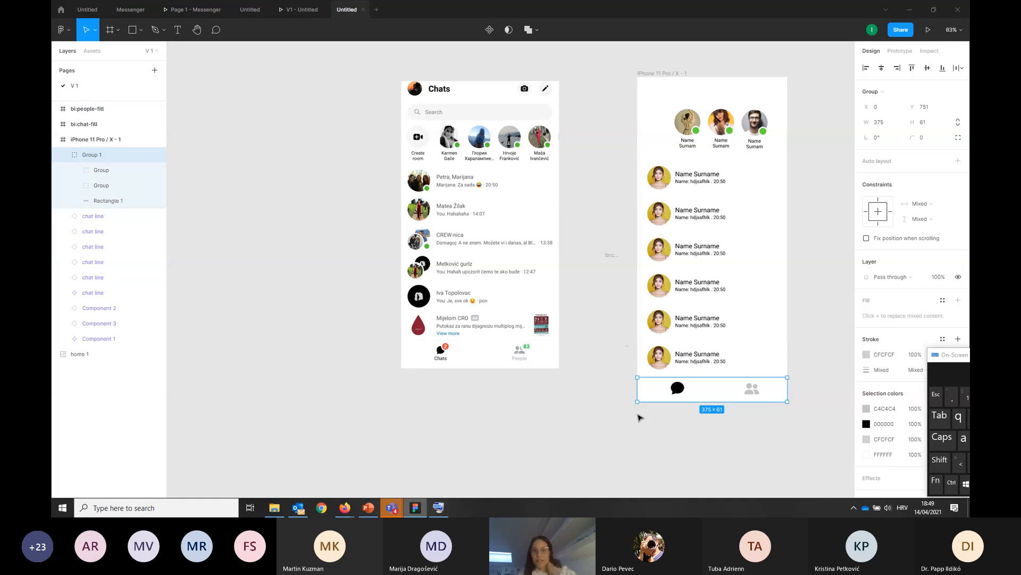
pyautogui.click(607, 452)
pyautogui.click(657, 397)
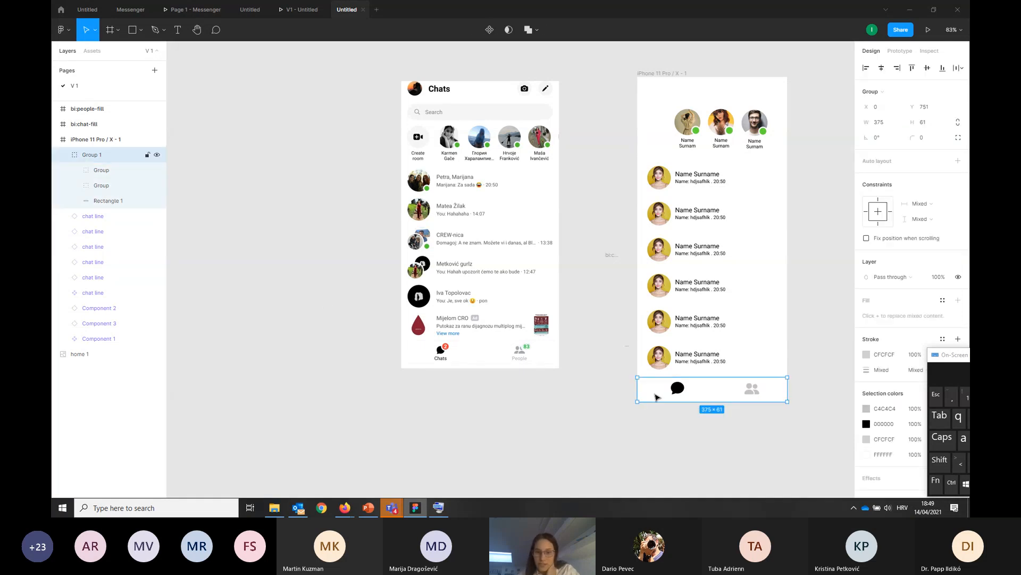
pyautogui.moveTo(662, 396); pyautogui.dragTo(657, 393)
pyautogui.click(649, 437)
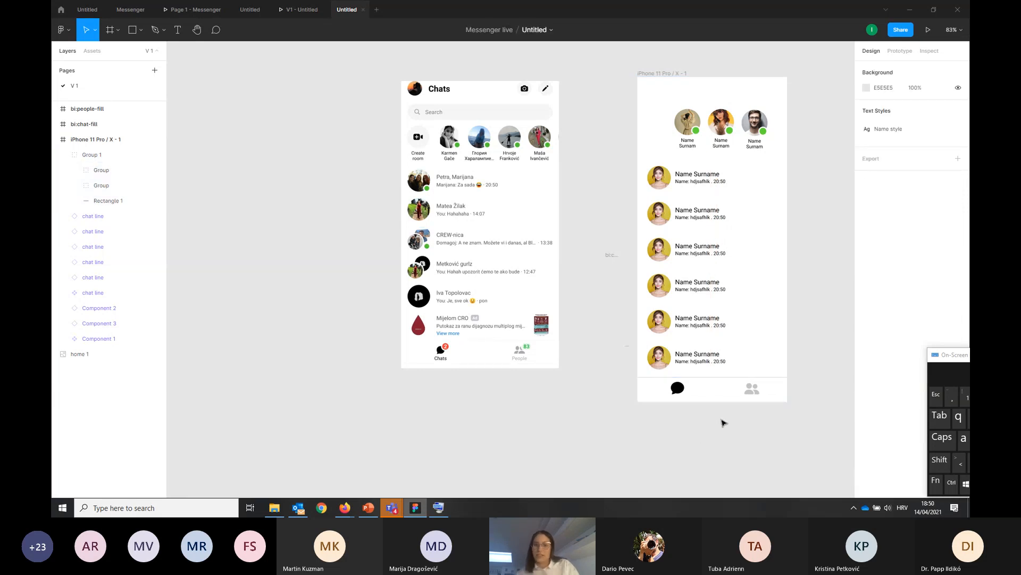
# Select the three avatar components in the iPhone frame and move them slightly down toward the chat lines
pyautogui.scroll(-1, 564, 236)
pyautogui.scroll(-3, 561, 239)
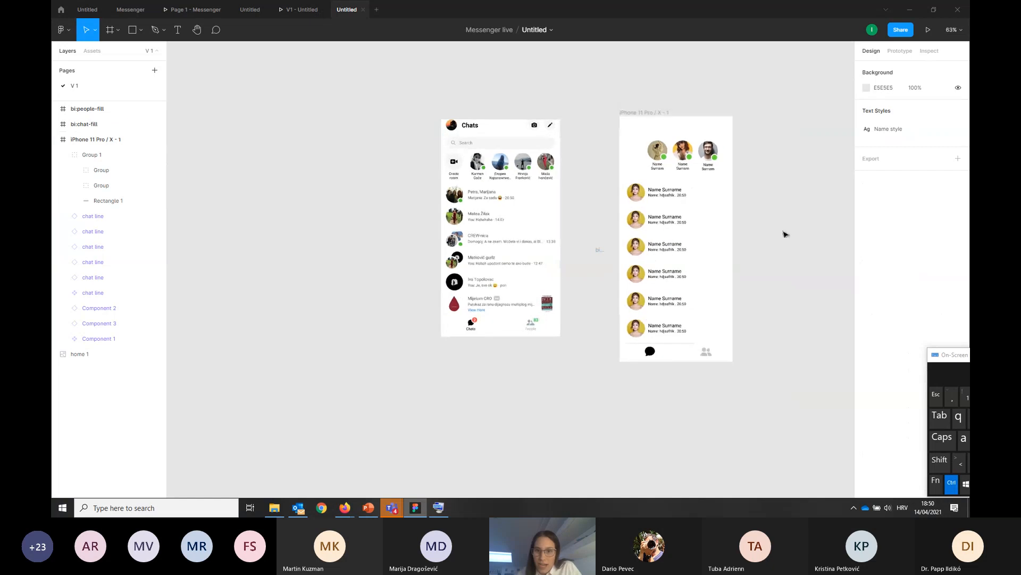
pyautogui.scroll(3, 820, 182)
pyautogui.scroll(1, 810, 184)
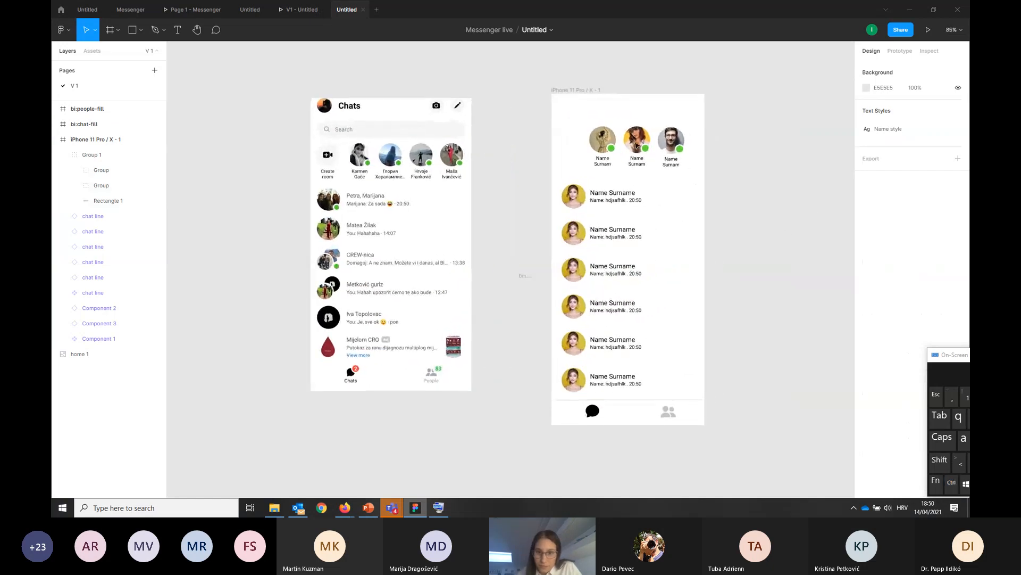
pyautogui.moveTo(718, 170); pyautogui.dragTo(576, 121)
pyautogui.moveTo(642, 140); pyautogui.dragTo(642, 150)
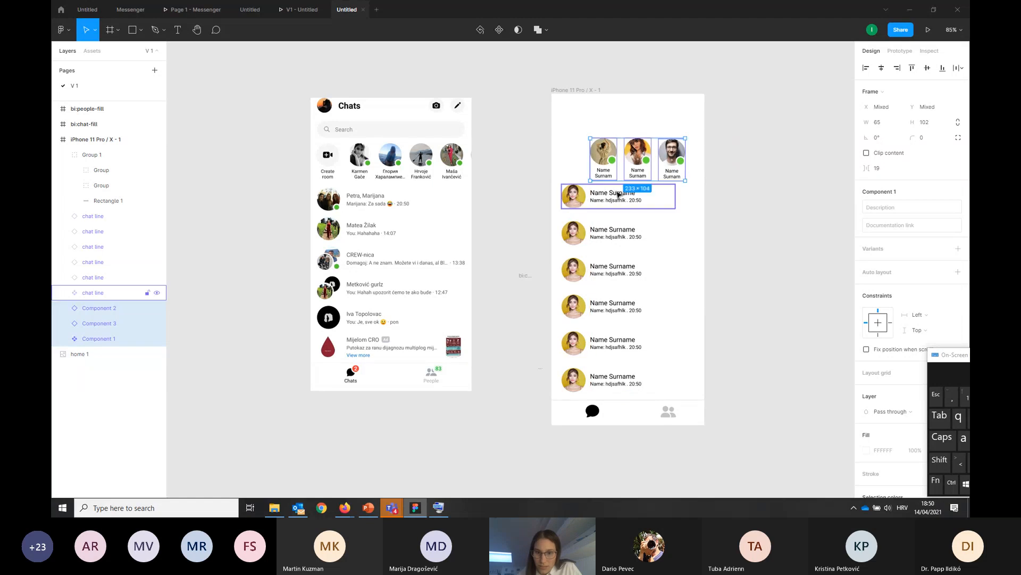
# Select all six chat lines and move them slightly down toward the bottom bar
pyautogui.click(618, 195)
pyautogui.moveTo(524, 189); pyautogui.dragTo(676, 380)
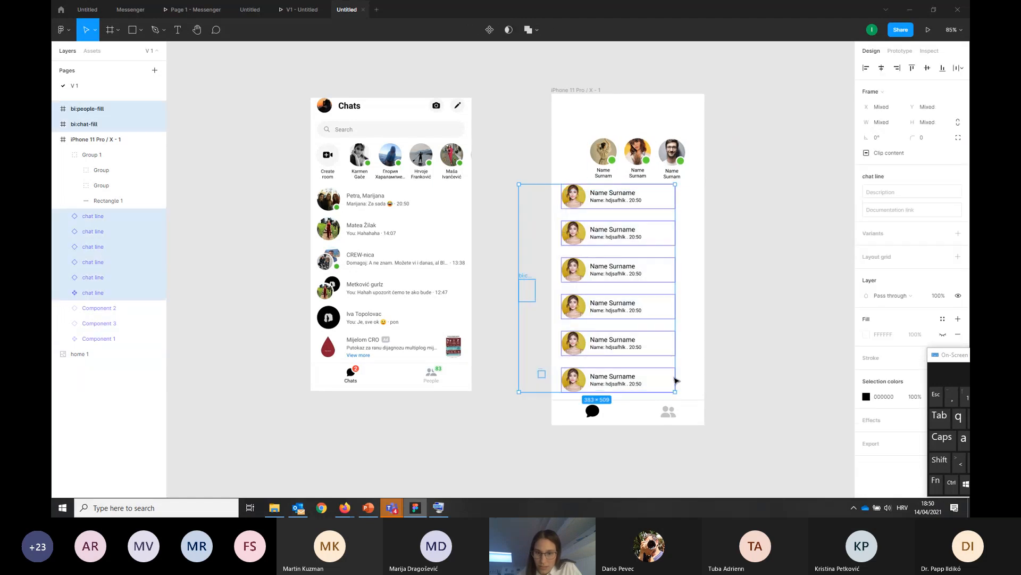
pyautogui.moveTo(589, 307); pyautogui.dragTo(589, 313)
pyautogui.click(748, 330)
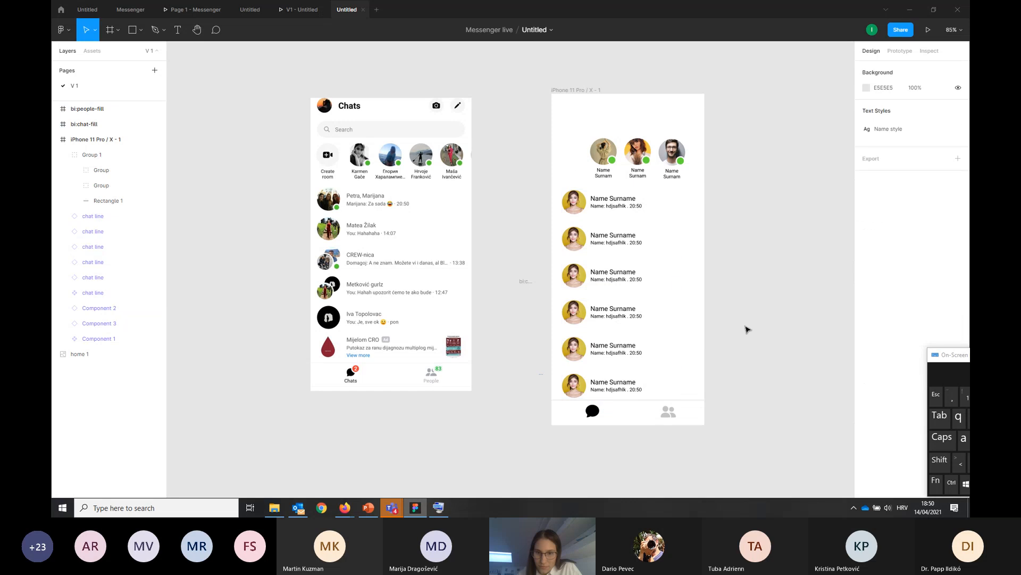
# Shift the row of three avatar components further down to leave more space above it
pyautogui.moveTo(569, 130); pyautogui.dragTo(724, 169)
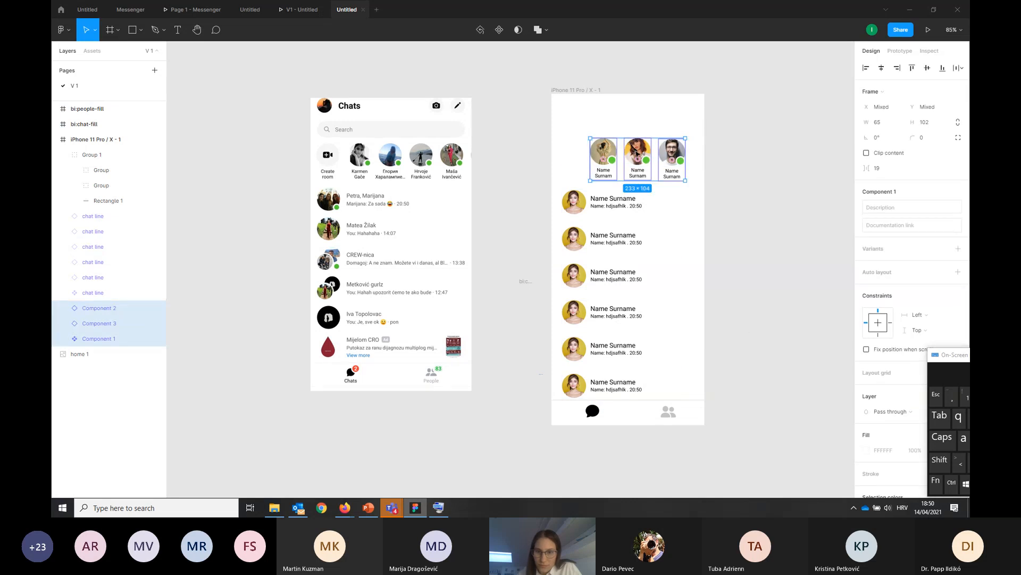
pyautogui.moveTo(637, 153); pyautogui.dragTo(637, 160)
pyautogui.click(747, 186)
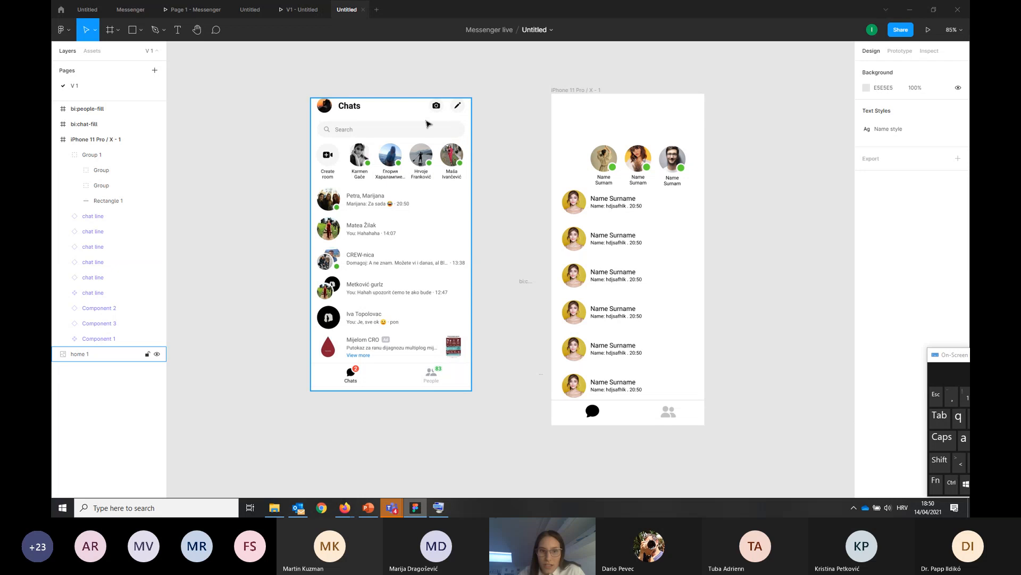
# Draw a wide, flat rectangle above the avatar row as the search bar, spanning nearly the full frame width
pyautogui.click(141, 30)
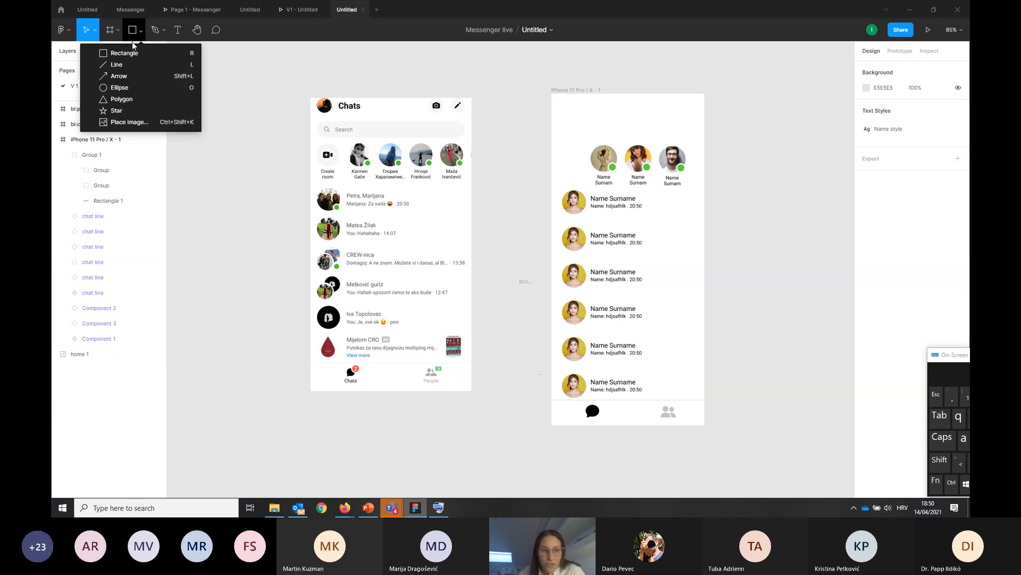
pyautogui.click(123, 53)
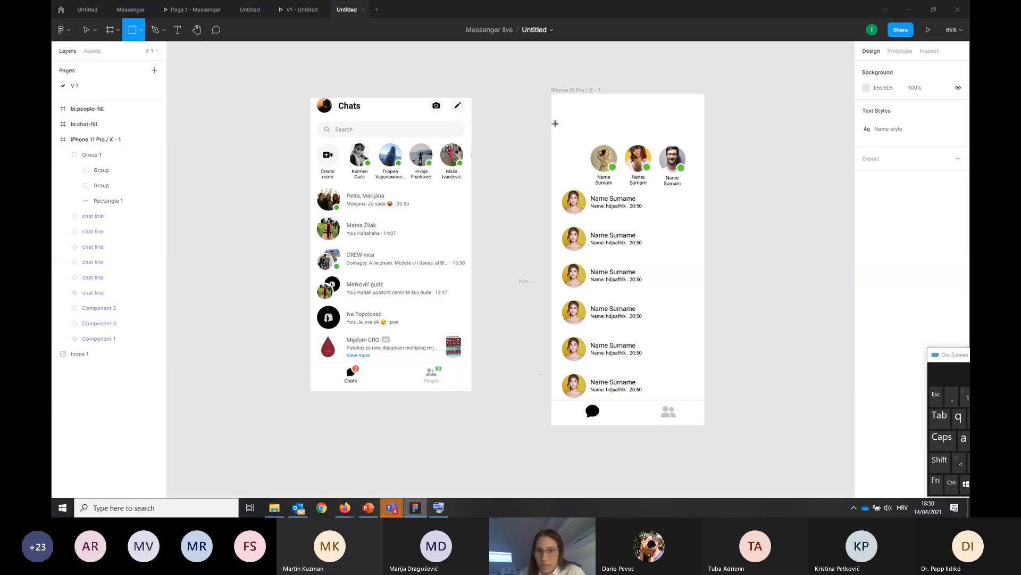
pyautogui.moveTo(559, 124); pyautogui.dragTo(697, 140)
pyautogui.click(709, 155)
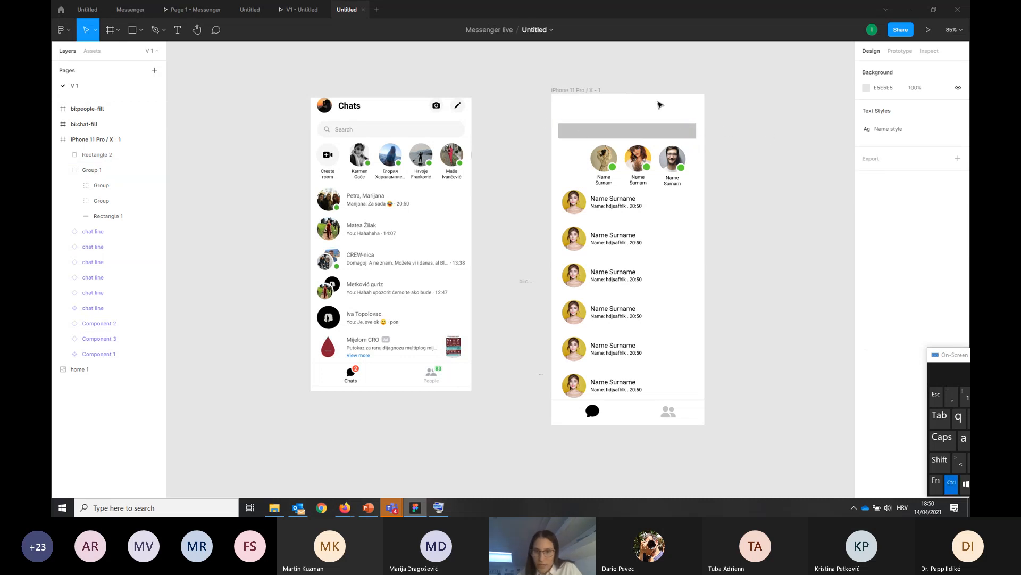
# Round the search bar rectangle's corners to a radius of 19 so it becomes a pill shape
pyautogui.scroll(5, 662, 122)
pyautogui.click(600, 165)
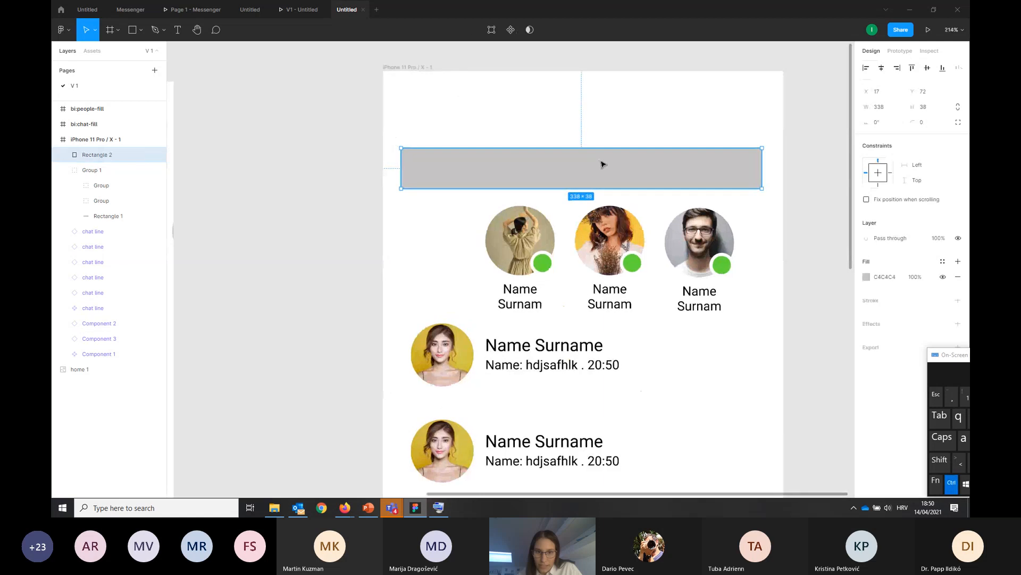
pyautogui.scroll(3, 602, 165)
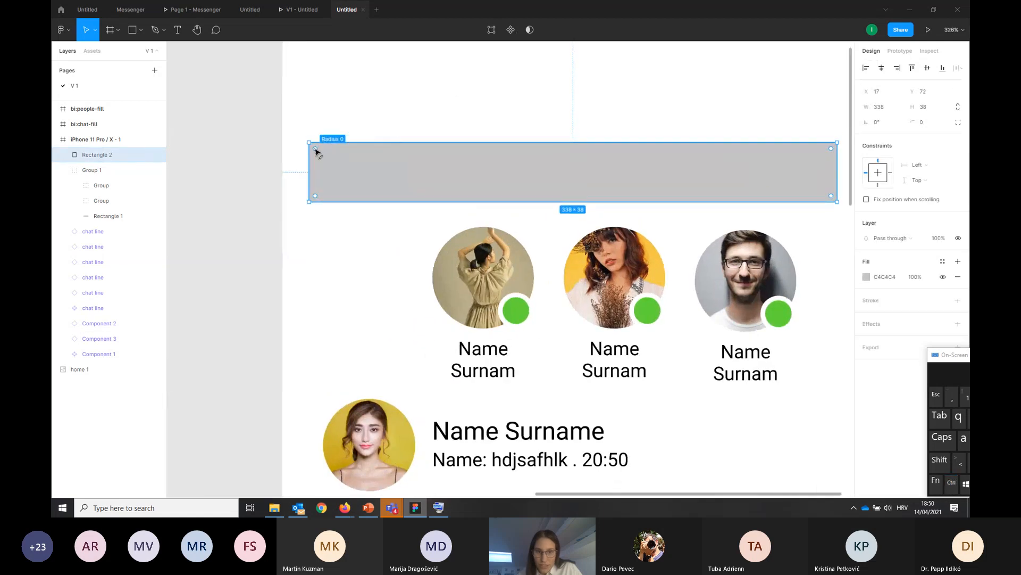
pyautogui.moveTo(315, 150); pyautogui.dragTo(355, 174)
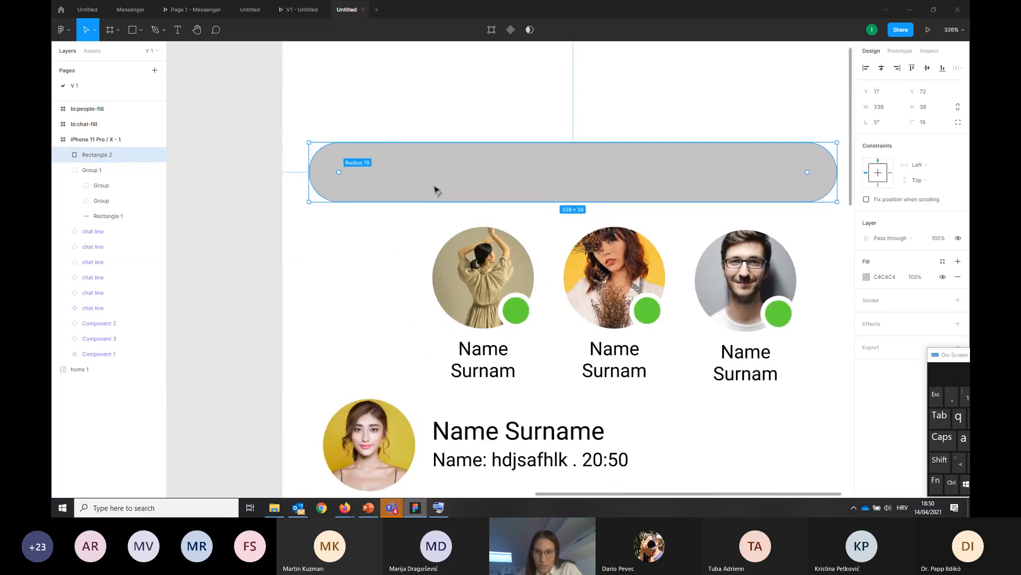
pyautogui.moveTo(435, 190); pyautogui.dragTo(413, 194)
pyautogui.click(261, 217)
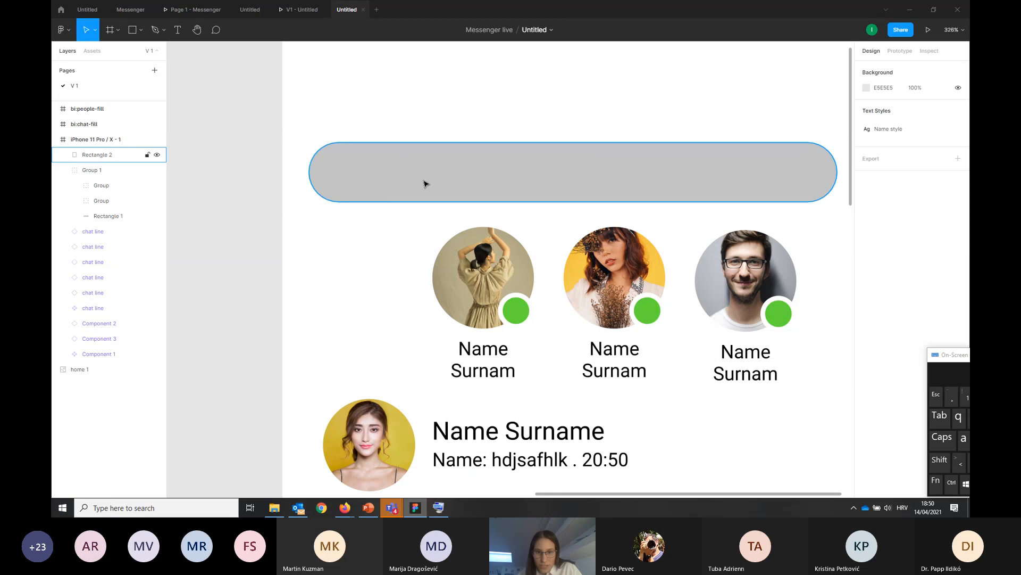
# Recolour the search bar's fill with the light grey document colour E5E5E5
pyautogui.scroll(-10, 431, 185)
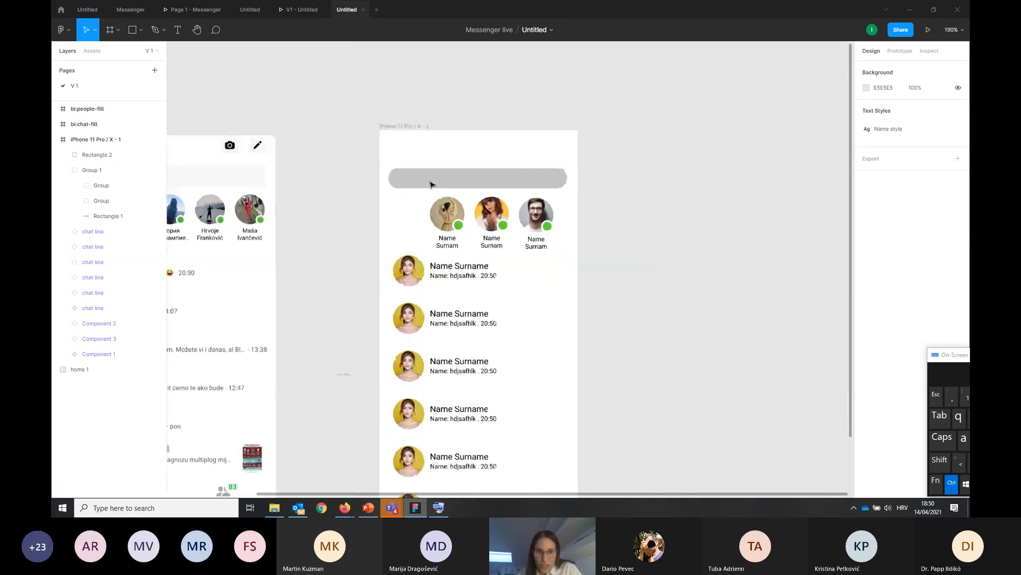
pyautogui.click(428, 179)
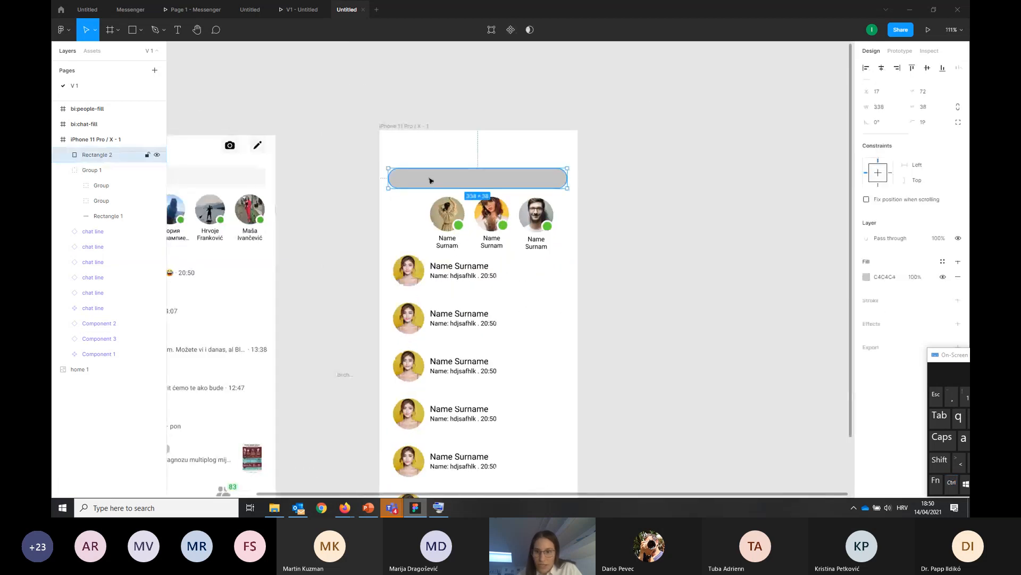
pyautogui.click(867, 278)
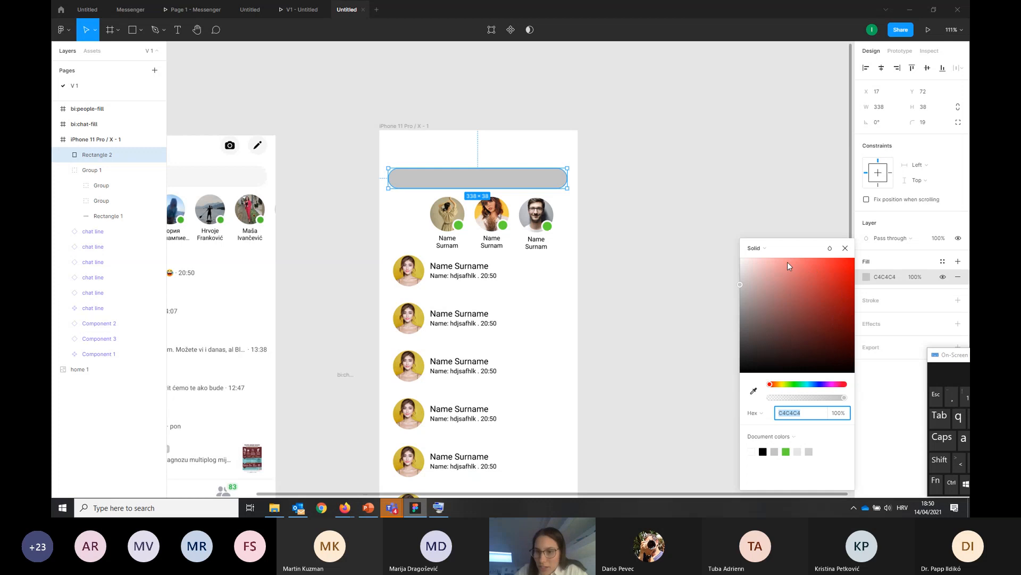
pyautogui.moveTo(789, 288)
pyautogui.mouseDown()
pyautogui.moveTo(771, 332)
pyautogui.moveTo(808, 314)
pyautogui.moveTo(792, 288)
pyautogui.moveTo(794, 300)
pyautogui.mouseUp()
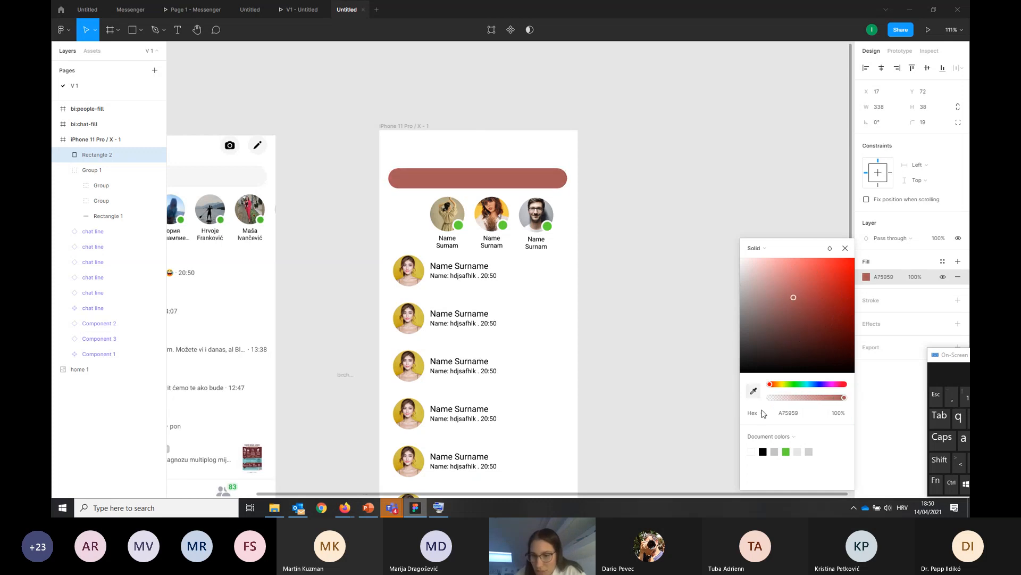
pyautogui.press('i')
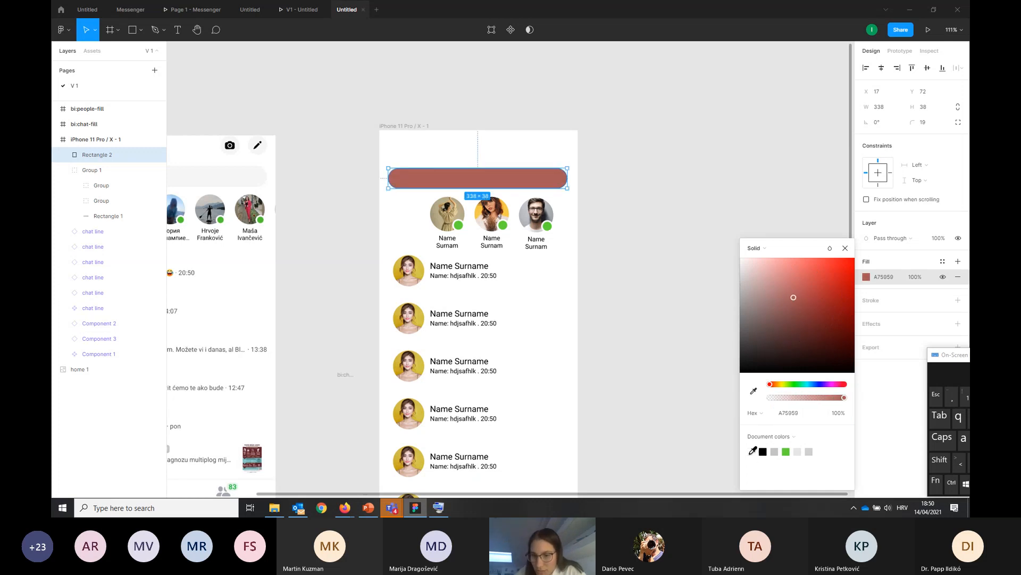
pyautogui.click(796, 453)
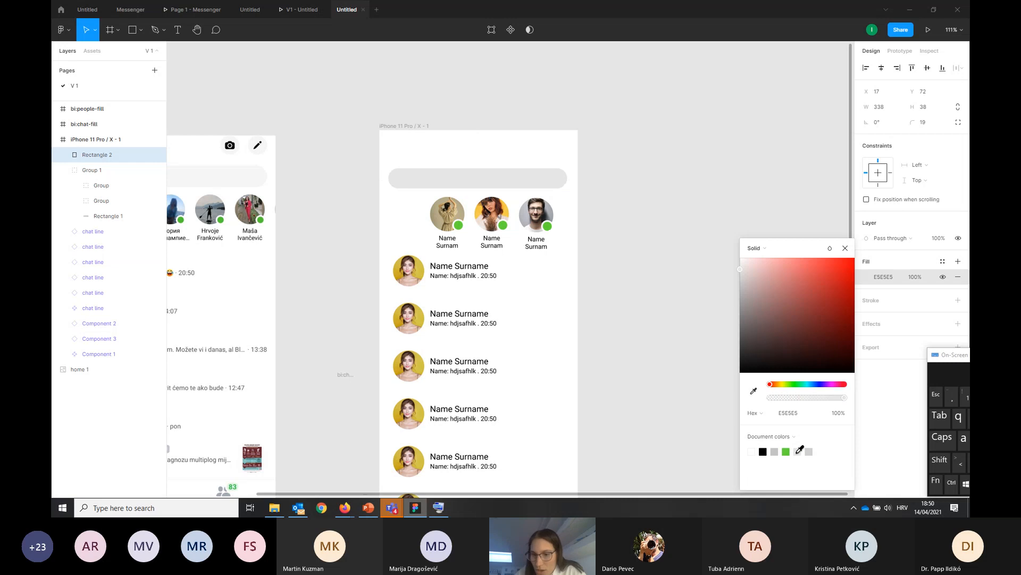
# Try a yellow sampled from a chat avatar as the search bar's fill and return the fill to E5E5E5
pyautogui.click(754, 394)
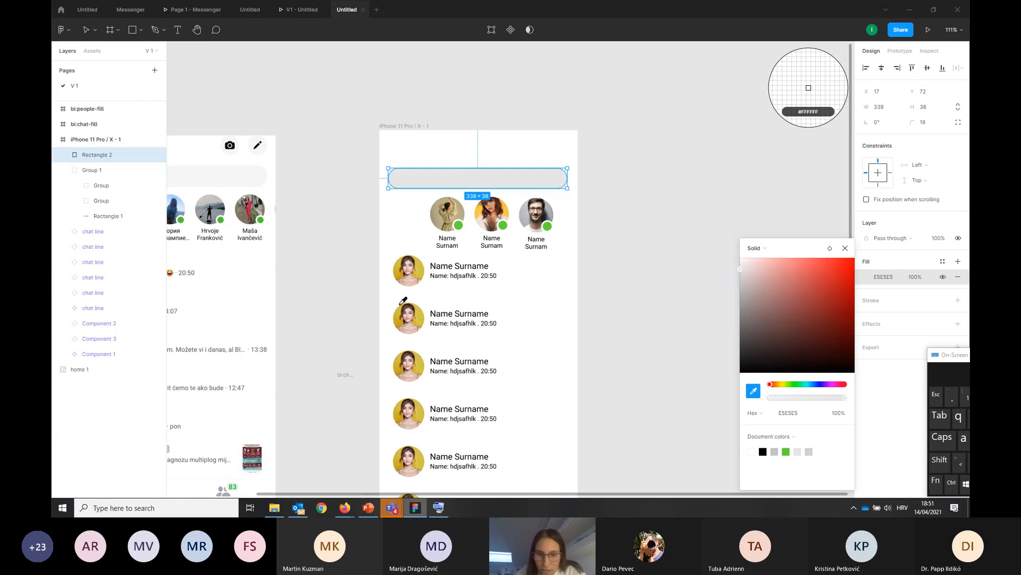
pyautogui.click(422, 265)
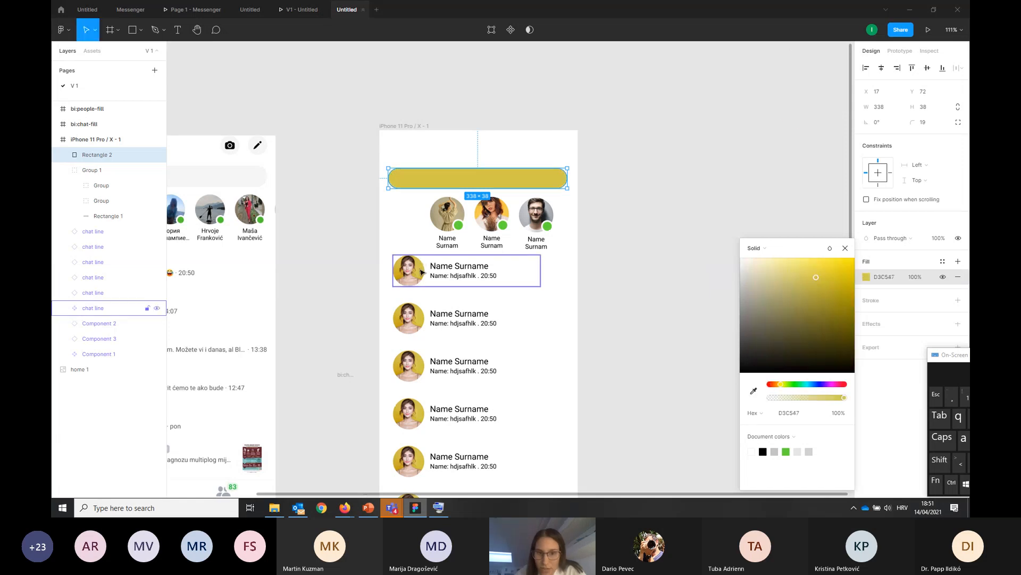
pyautogui.click(798, 451)
pyautogui.click(875, 278)
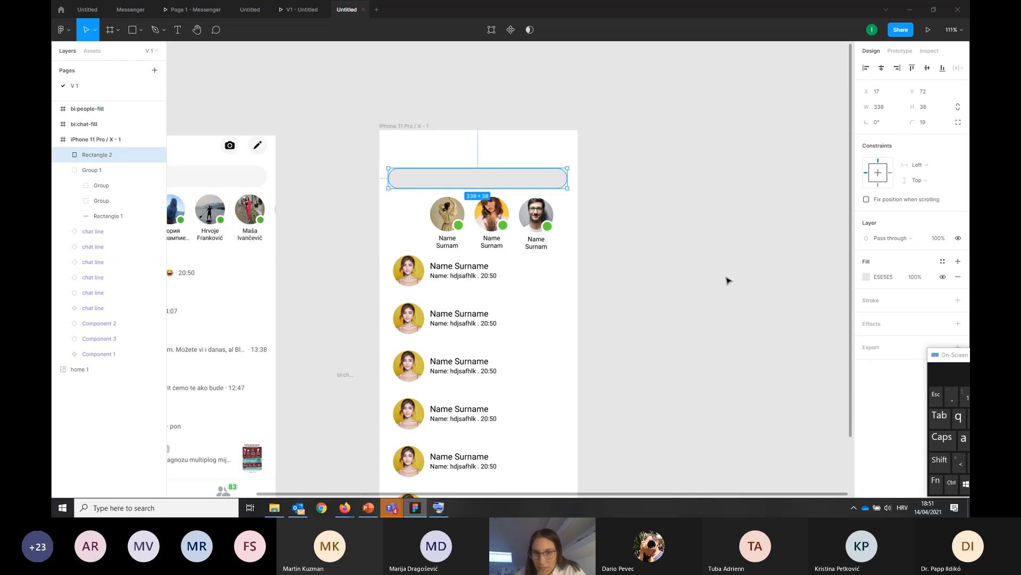
pyautogui.click(708, 278)
# Run the Iconify plugin and look up icons for "search"
pyautogui.keyDown('ctrl'); pyautogui.scroll(-3, 606, 265); pyautogui.keyUp('ctrl')
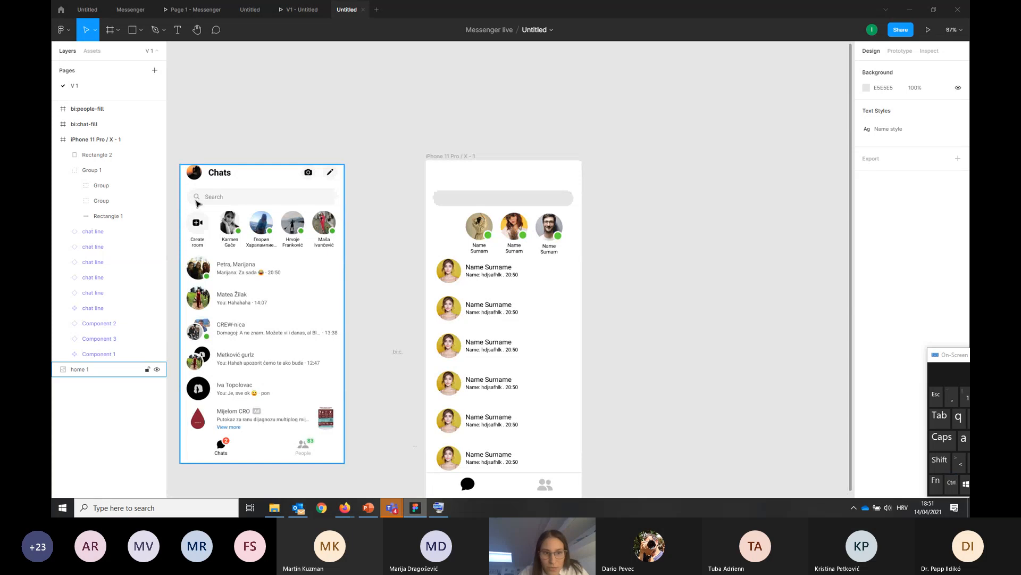
pyautogui.rightClick(629, 191)
pyautogui.moveTo(643, 224)
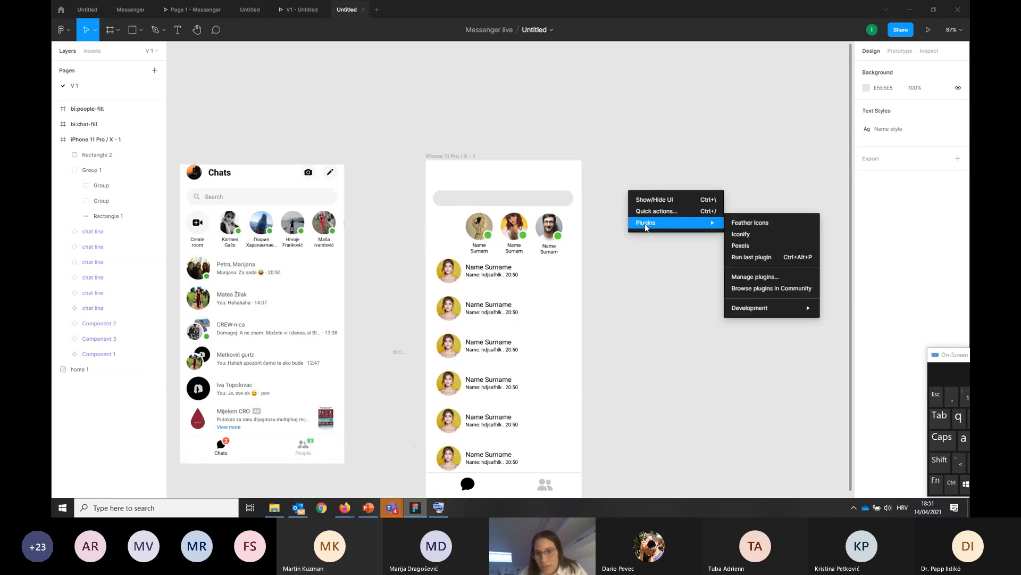
pyautogui.click(627, 262)
pyautogui.rightClick(628, 254)
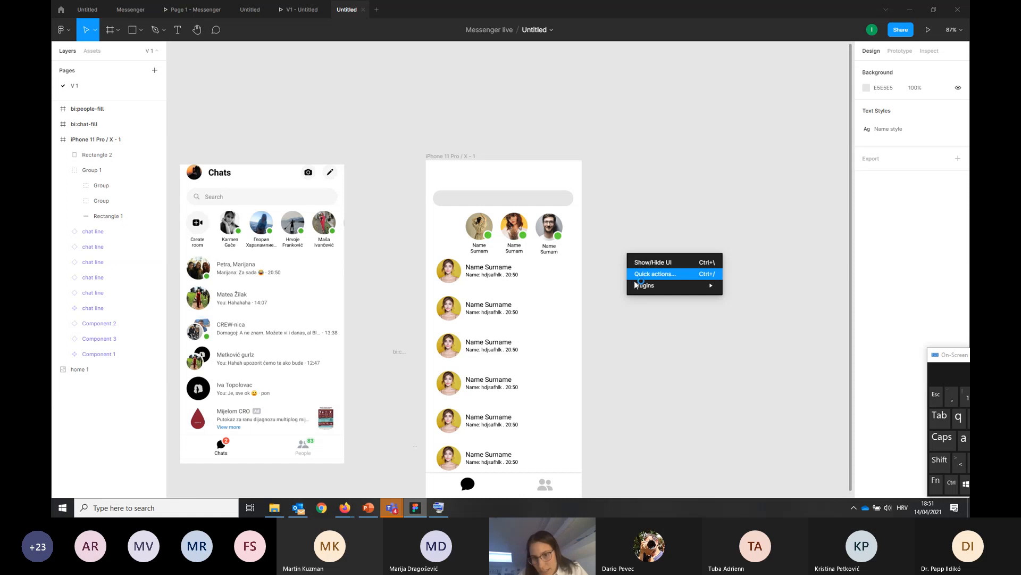
pyautogui.click(751, 299)
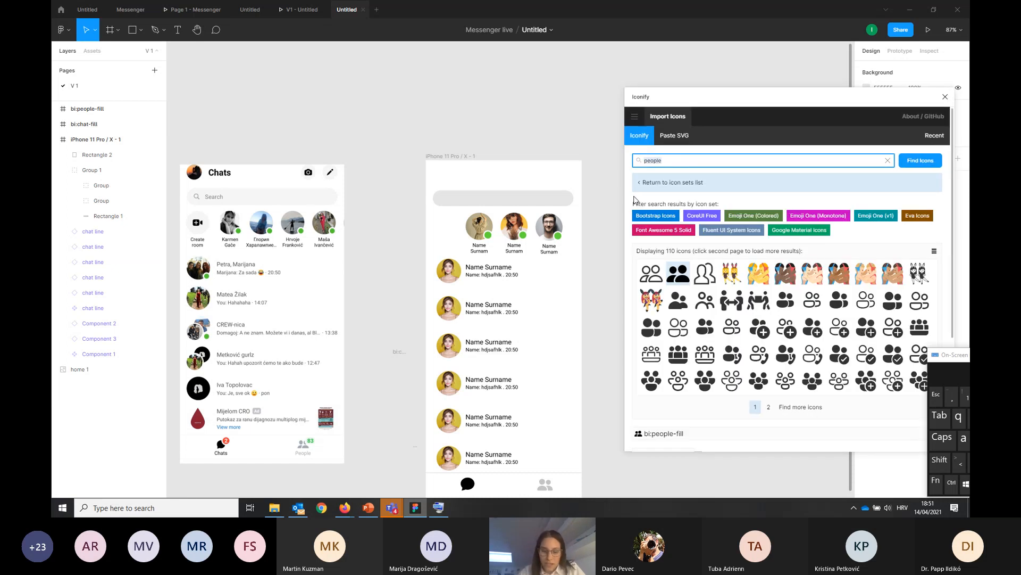
pyautogui.press('Return')
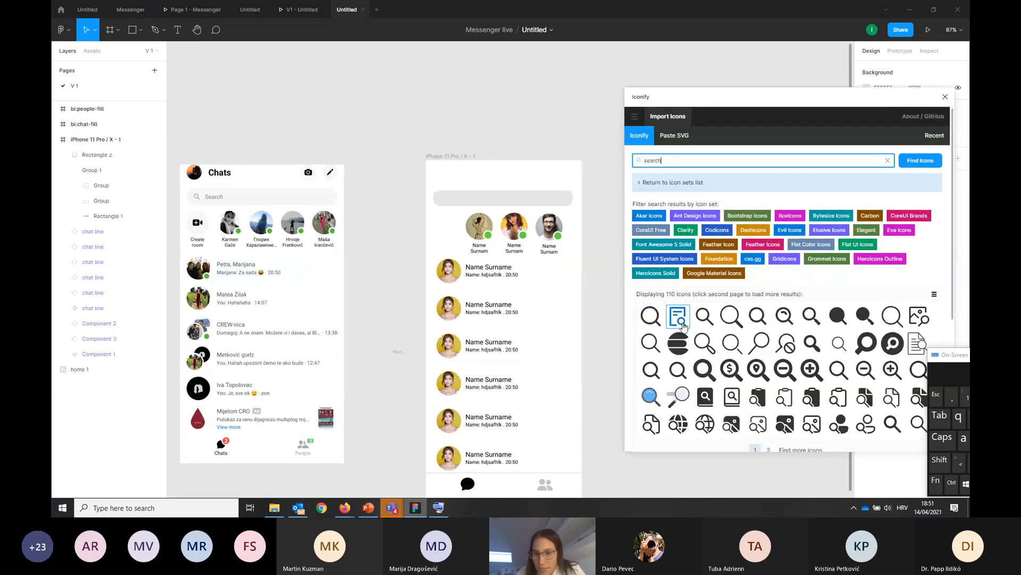
# Import the akar-icons:search magnifying glass onto the canvas and close Iconify
pyautogui.click(705, 317)
pyautogui.click(650, 316)
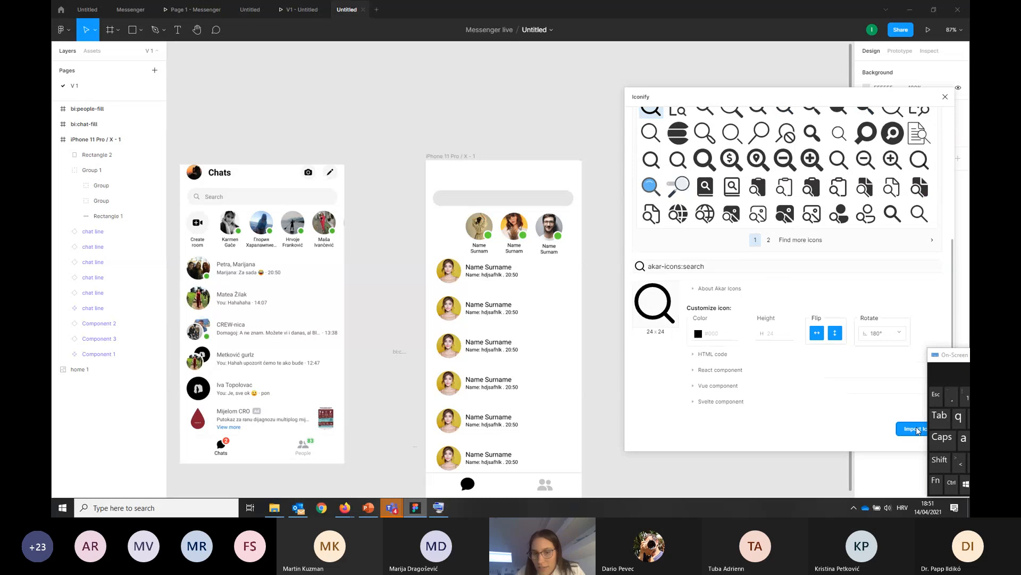
pyautogui.click(913, 429)
pyautogui.click(946, 97)
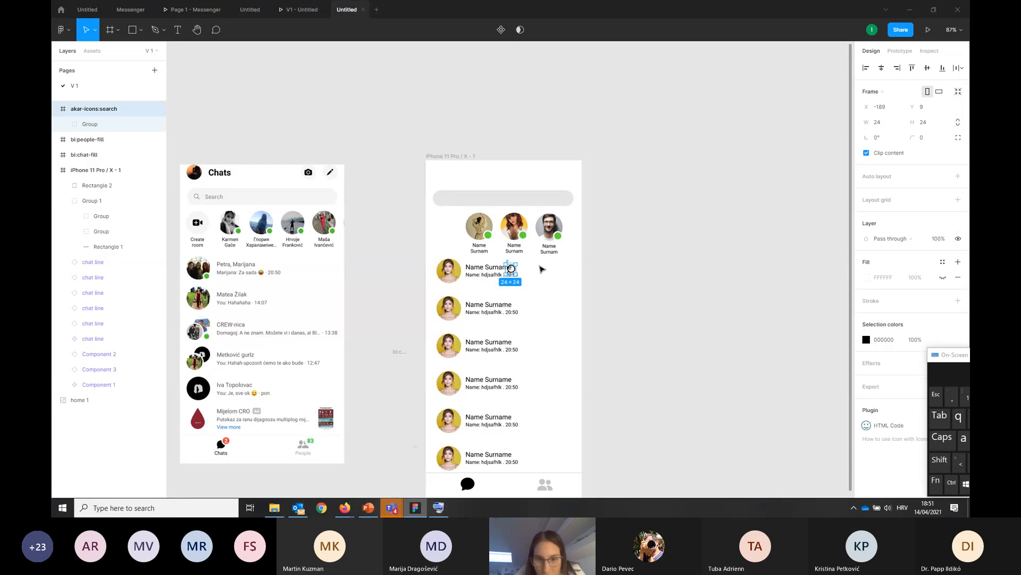
# Move the search icon onto the empty canvas beside the iPhone frame and scale it to 27 × 27
pyautogui.moveTo(510, 269); pyautogui.dragTo(686, 258)
pyautogui.scroll(4, 641, 217)
pyautogui.hotkey('ctrl', 'z')
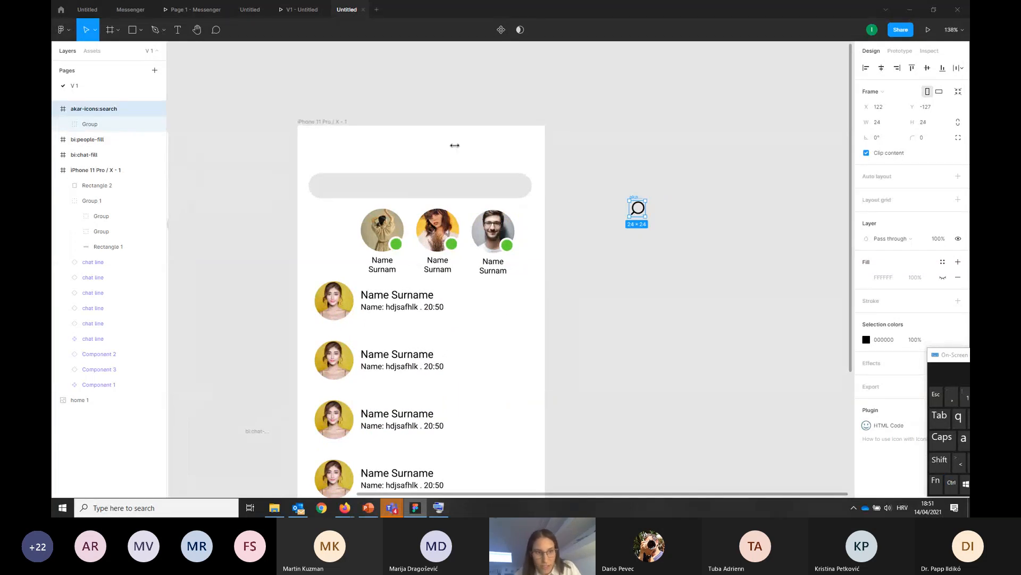
pyautogui.click(95, 30)
pyautogui.click(80, 65)
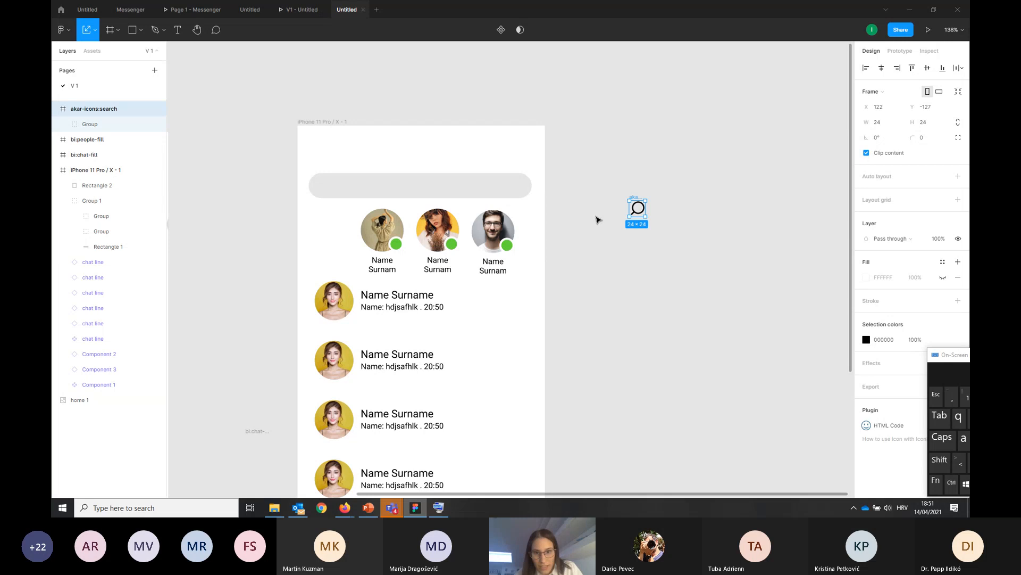
pyautogui.moveTo(644, 217)
pyautogui.mouseDown()
pyautogui.moveTo(687, 243)
pyautogui.moveTo(648, 208)
pyautogui.mouseUp()
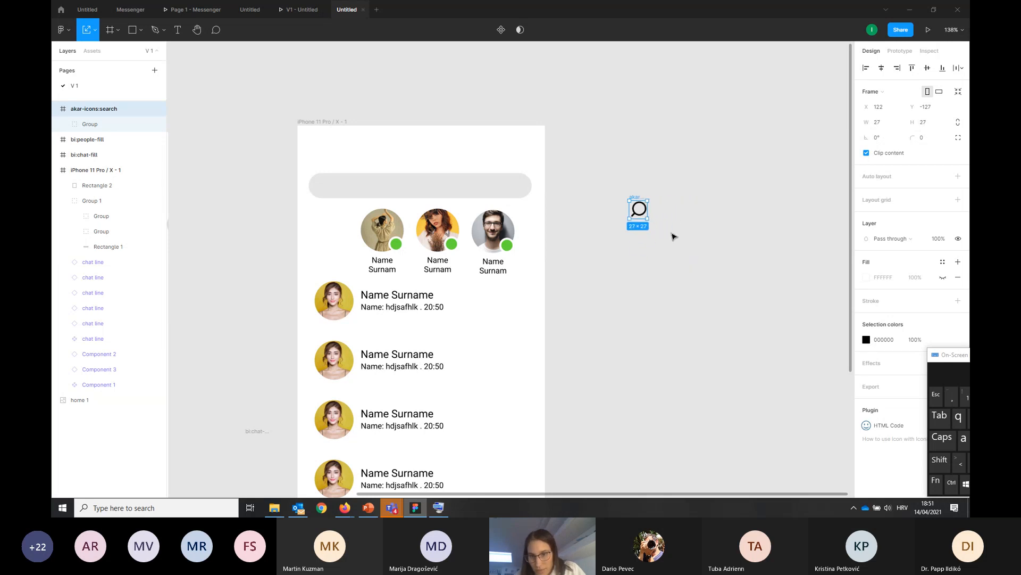
# Take the magnifying glass group out of its icon frame and place it in the iPhone frame, just below the search bar's right end
pyautogui.click(650, 216)
pyautogui.click(647, 209)
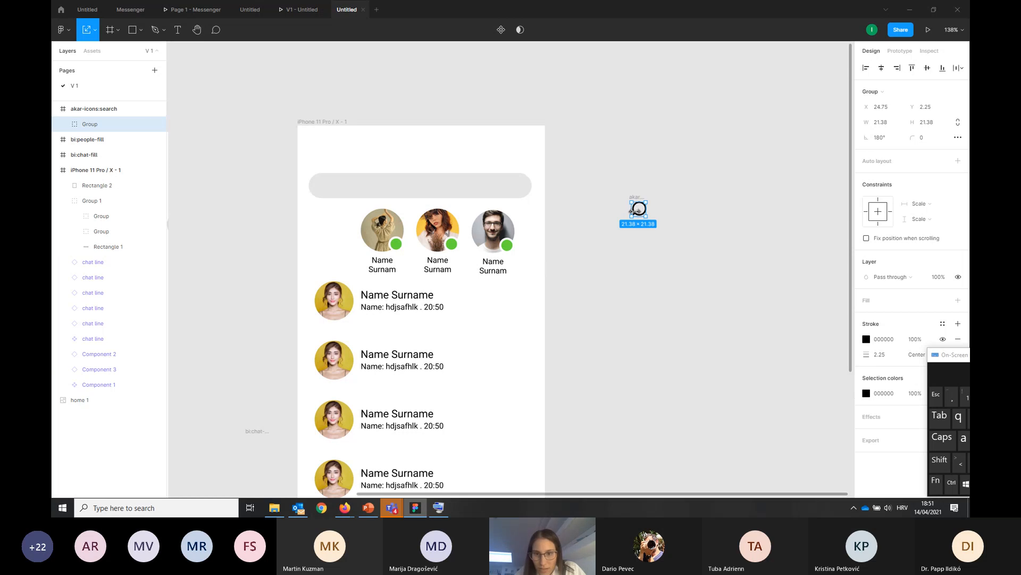
pyautogui.click(95, 31)
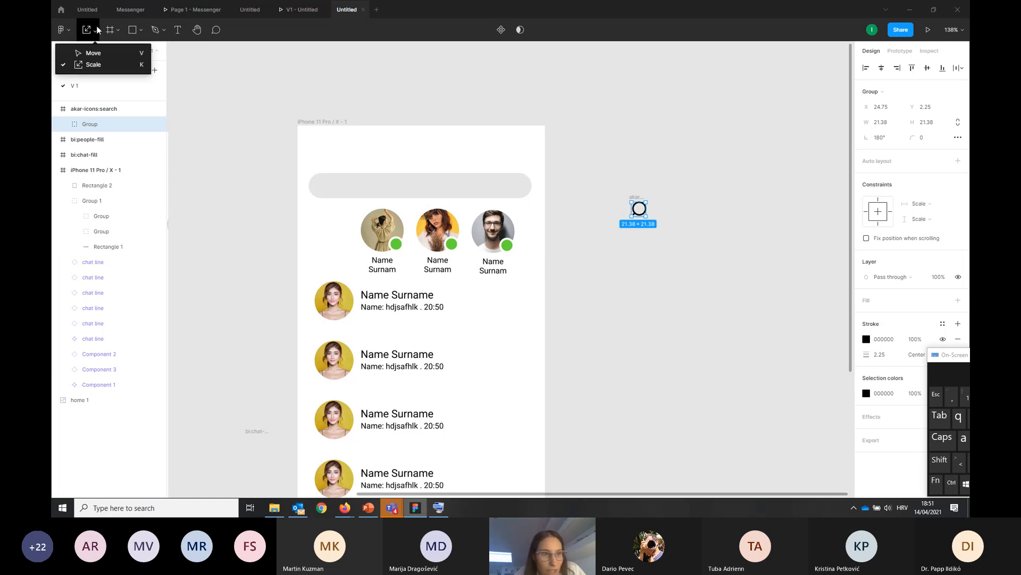
pyautogui.click(90, 50)
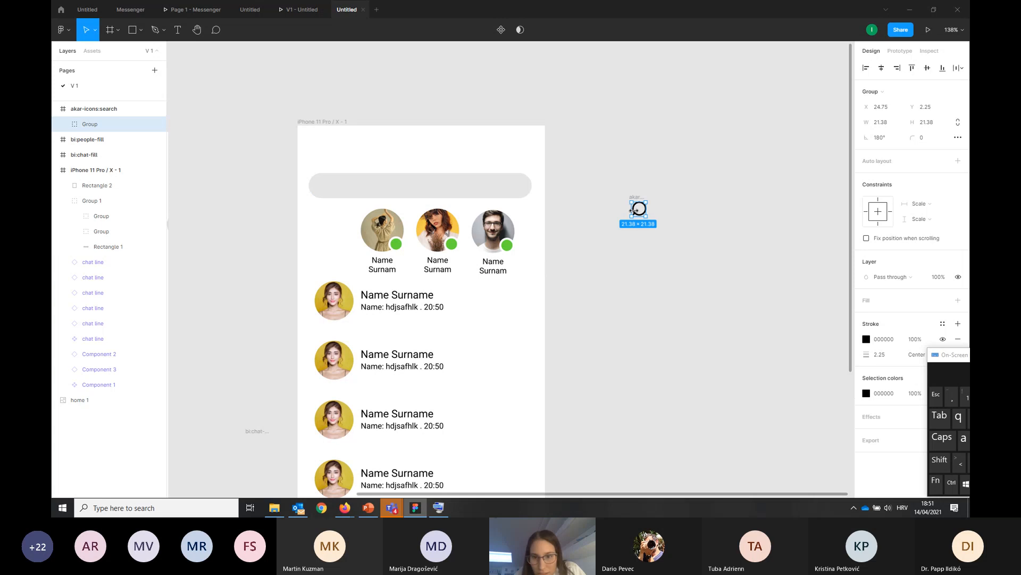
pyautogui.moveTo(629, 216)
pyautogui.mouseDown()
pyautogui.moveTo(622, 230)
pyautogui.moveTo(634, 217)
pyautogui.mouseUp()
pyautogui.hotkey('ctrl', 'z')
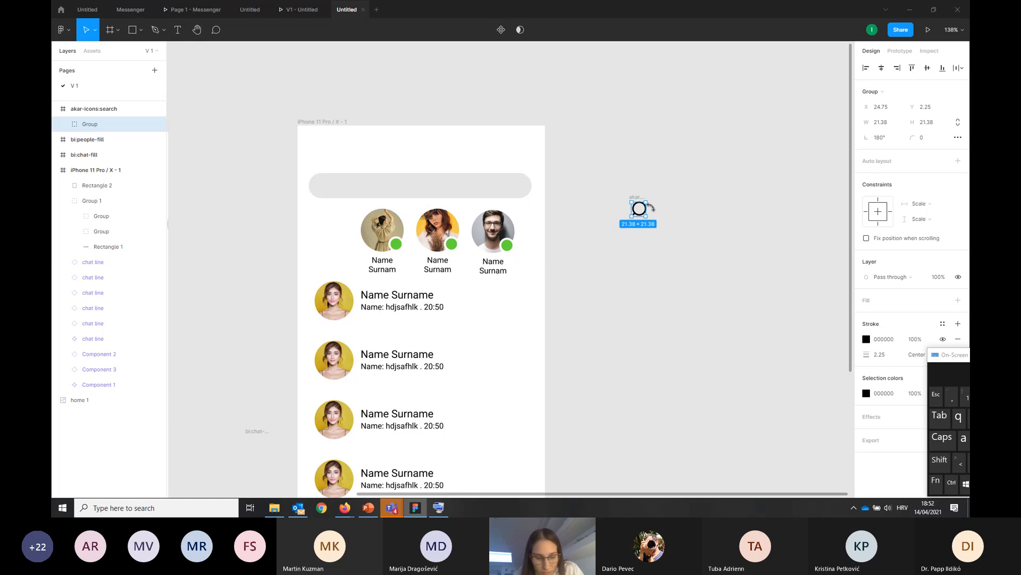
pyautogui.scroll(5, 651, 208)
pyautogui.moveTo(608, 250); pyautogui.dragTo(252, 254)
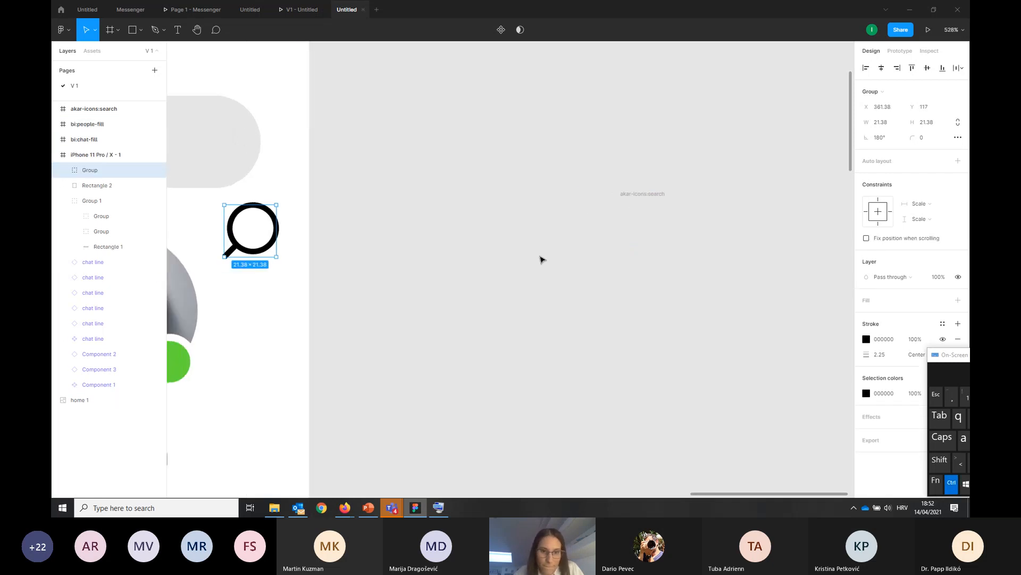
# Flip the magnifying glass group horizontally so its handle points like the one in the reference screenshot
pyautogui.scroll(-5, 541, 259)
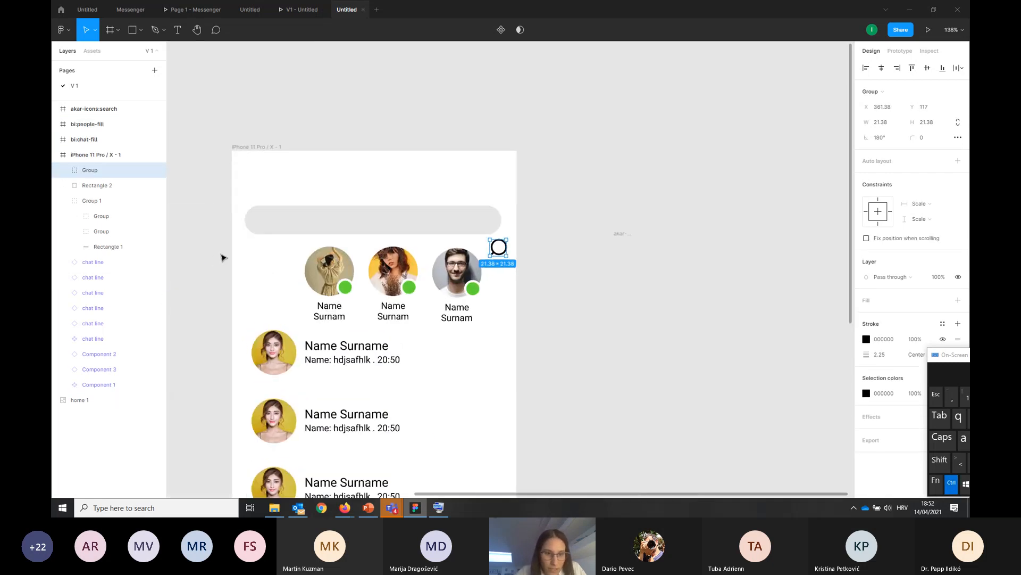
pyautogui.scroll(-5, 588, 255)
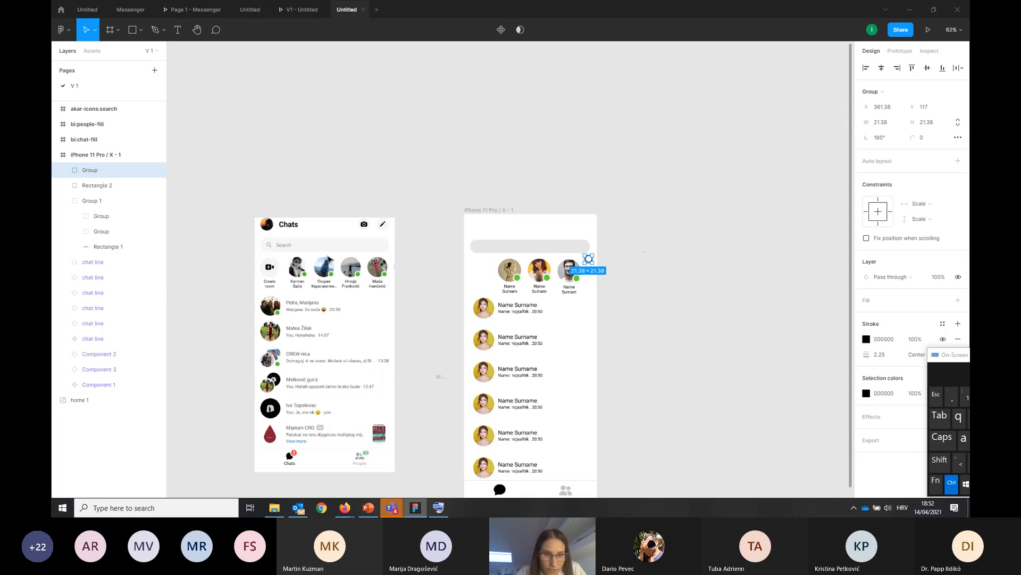
pyautogui.scroll(1, 328, 259)
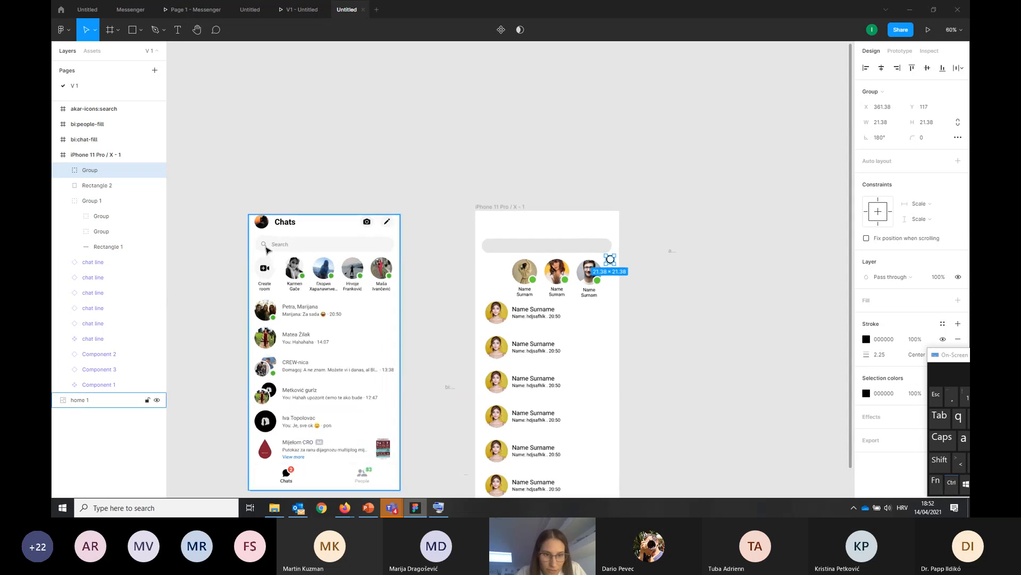
pyautogui.rightClick(611, 264)
pyautogui.click(651, 453)
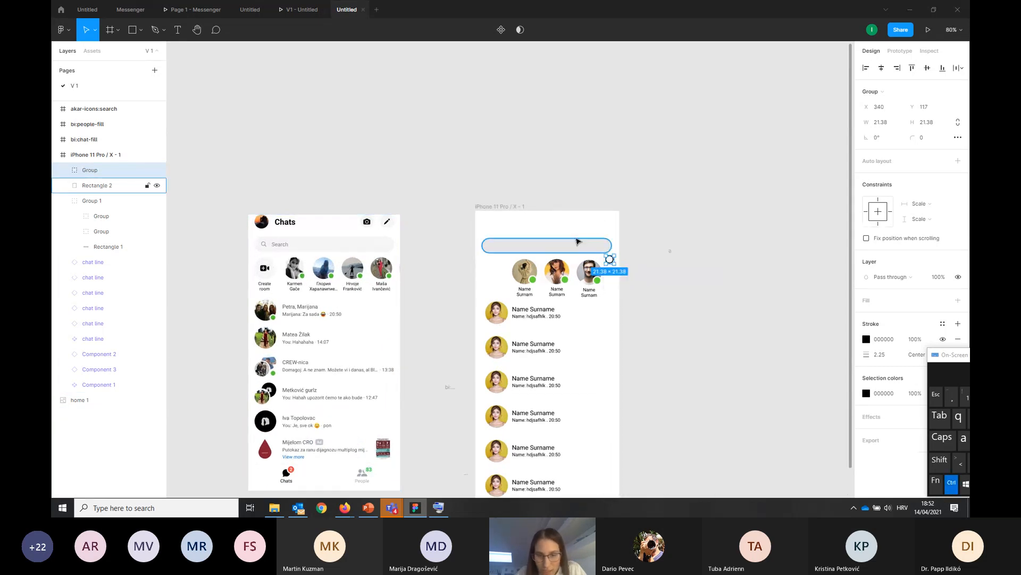
# Change the magnifying glass's stroke colour to the document grey C4C4C4
pyautogui.scroll(1, 577, 241)
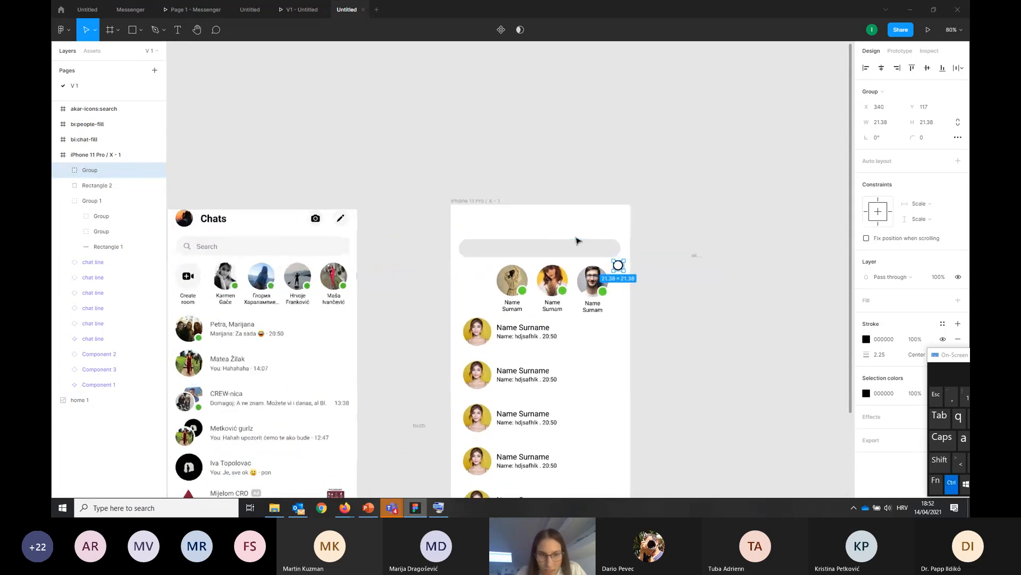
pyautogui.click(867, 339)
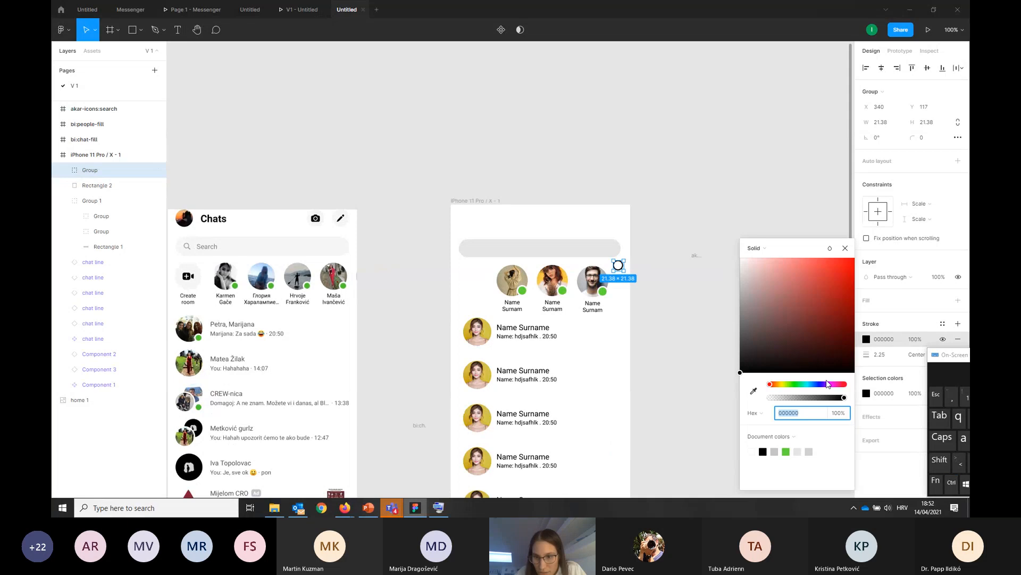
pyautogui.click(774, 451)
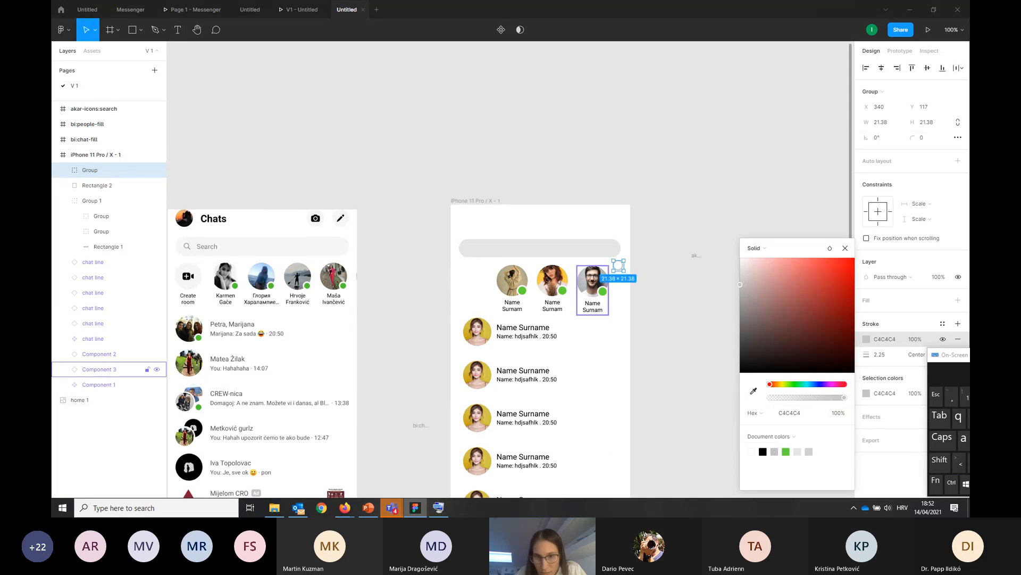
# Move the magnifying glass group into the search bar's left end and scale it down to about 18 × 18
pyautogui.moveTo(622, 270); pyautogui.dragTo(485, 251)
pyautogui.scroll(3, 466, 249)
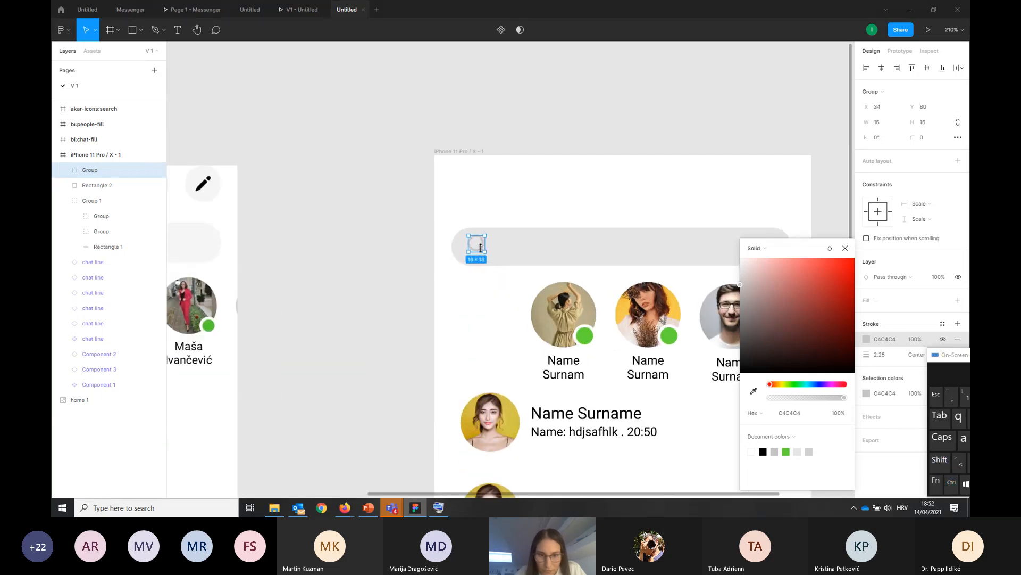
pyautogui.click(407, 289)
# Add a left-aligned text "Search" in a box about 170 × 20 on the empty canvas above the iPhone frame
pyautogui.scroll(-2, 408, 289)
pyautogui.scroll(-4, 408, 288)
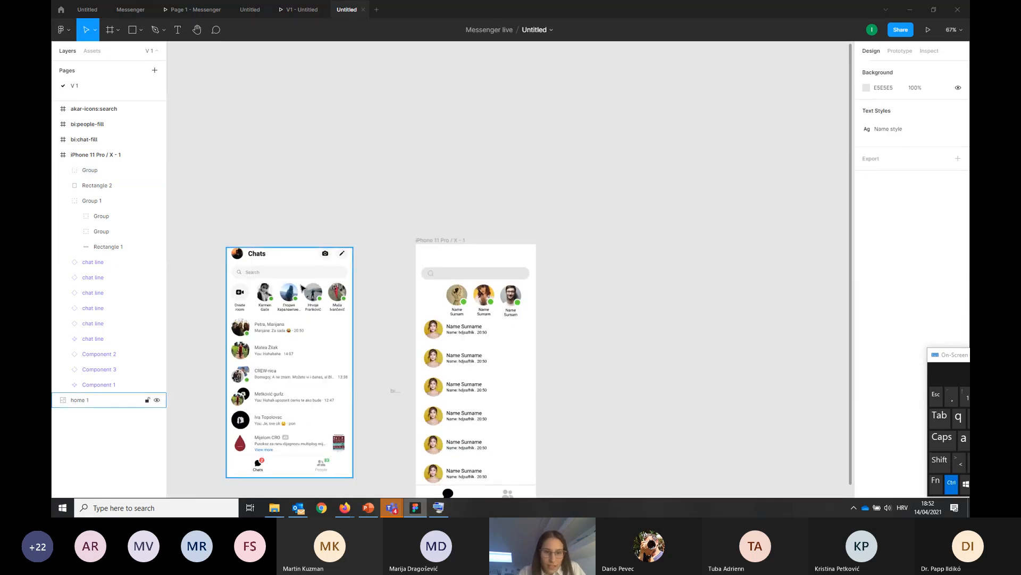
pyautogui.scroll(2, 346, 287)
pyautogui.click(178, 29)
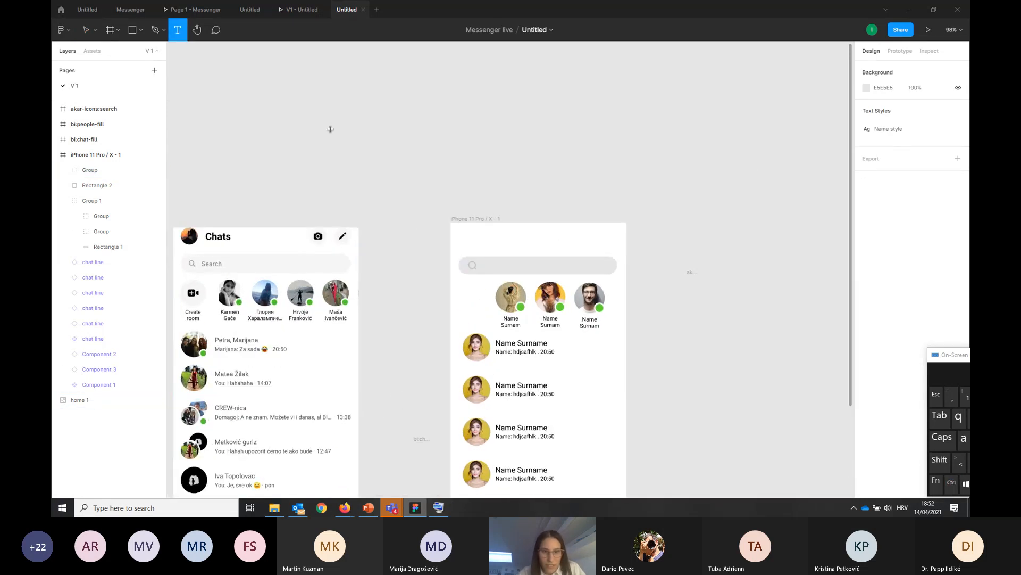
pyautogui.moveTo(500, 173); pyautogui.dragTo(581, 183)
pyautogui.write('S')
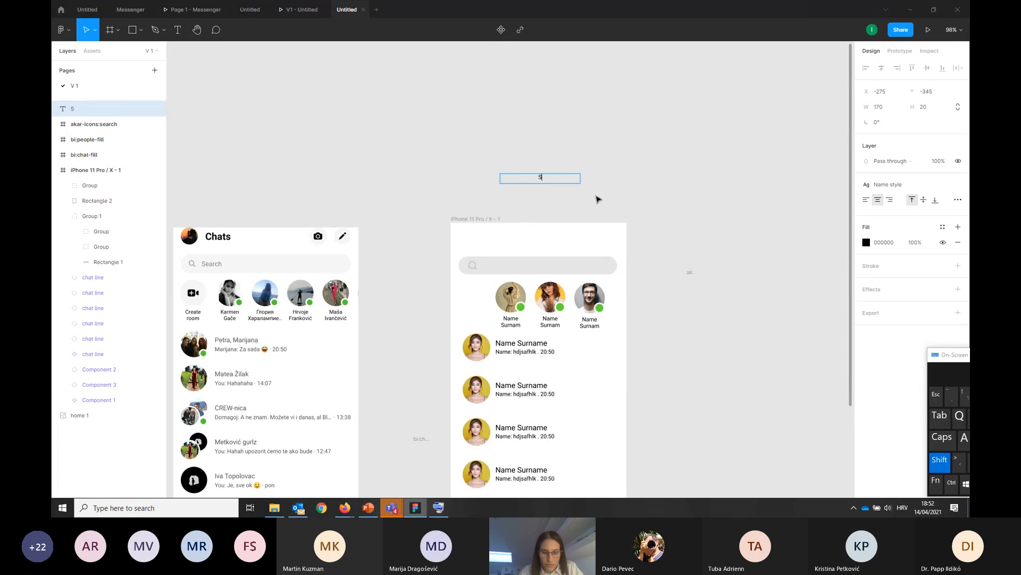
pyautogui.write('earch')
pyautogui.hotkey('ctrl', 'a')
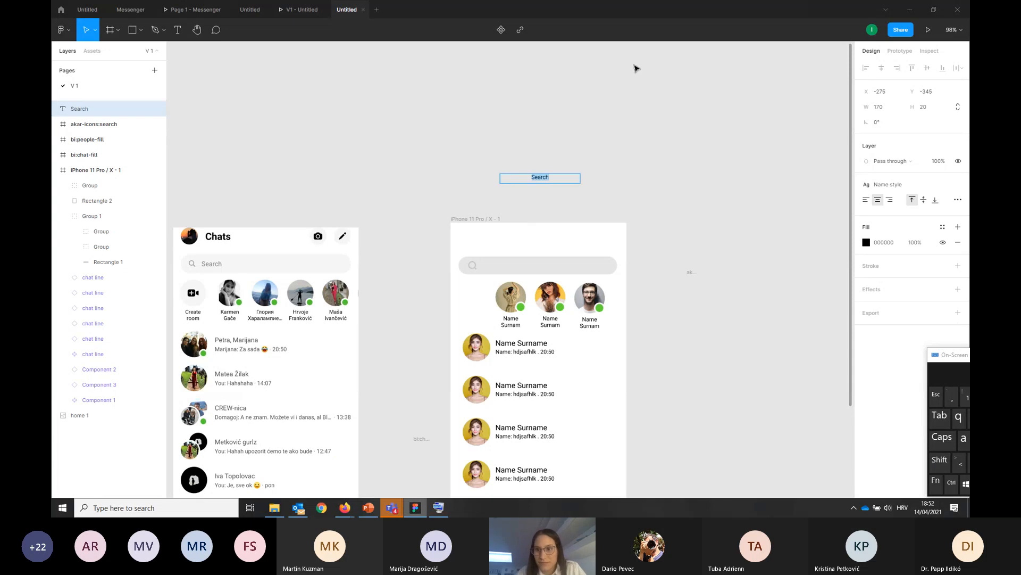
pyautogui.click(866, 201)
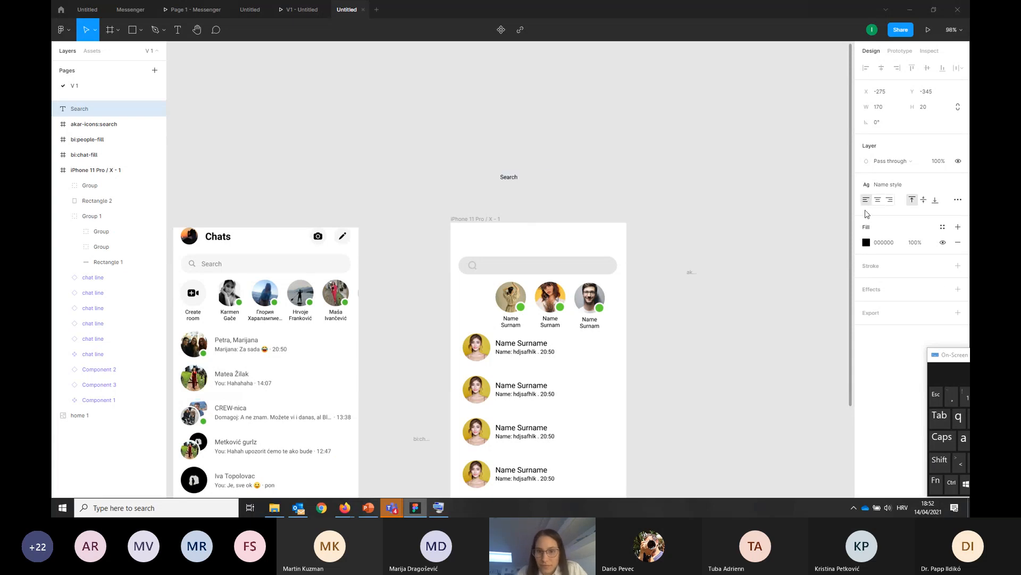
# Colour the Search text with the document grey C4C4C4 and place it in the search bar beside the magnifying glass
pyautogui.click(866, 243)
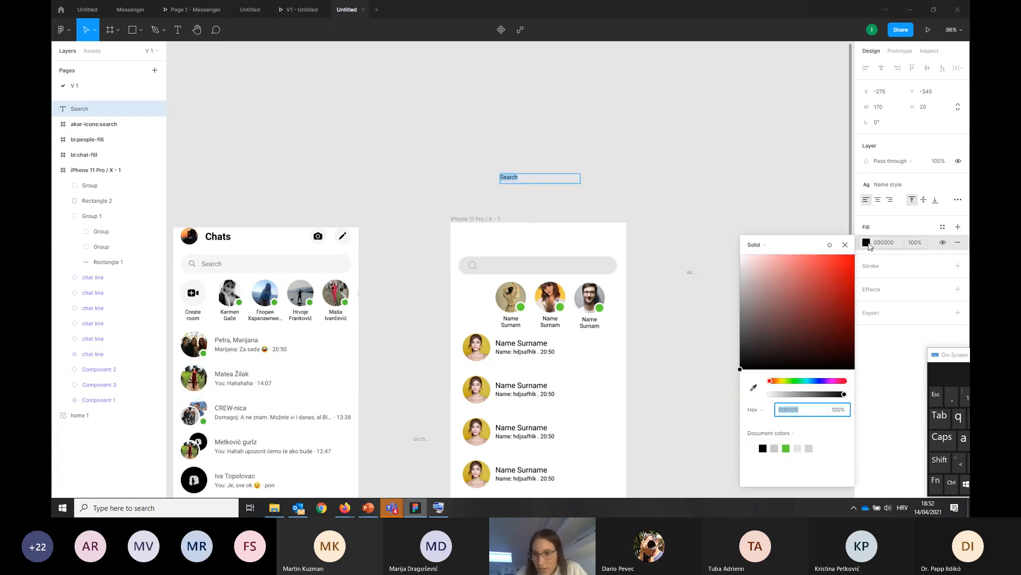
pyautogui.click(776, 449)
pyautogui.press('Escape')
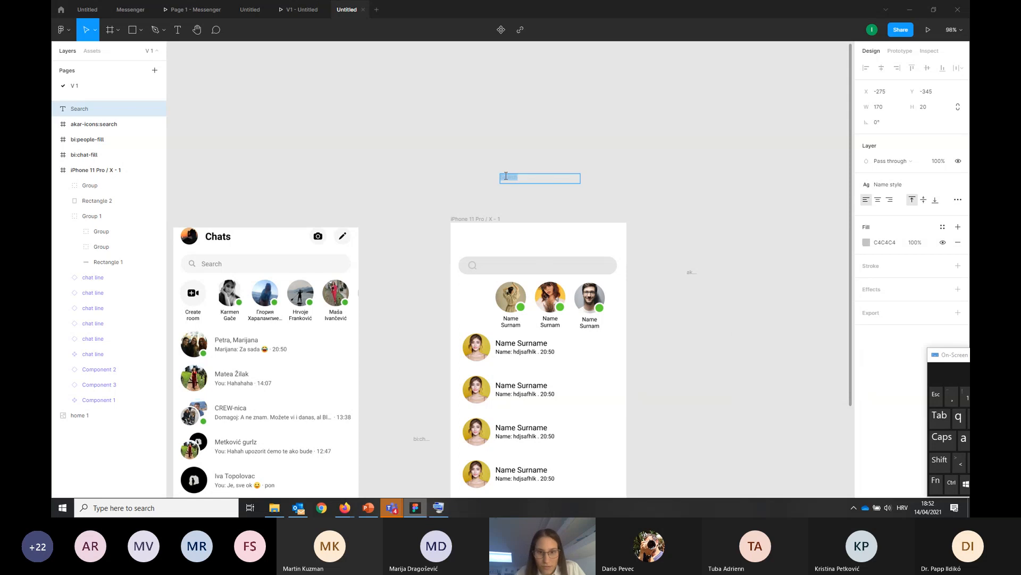
pyautogui.press('Escape')
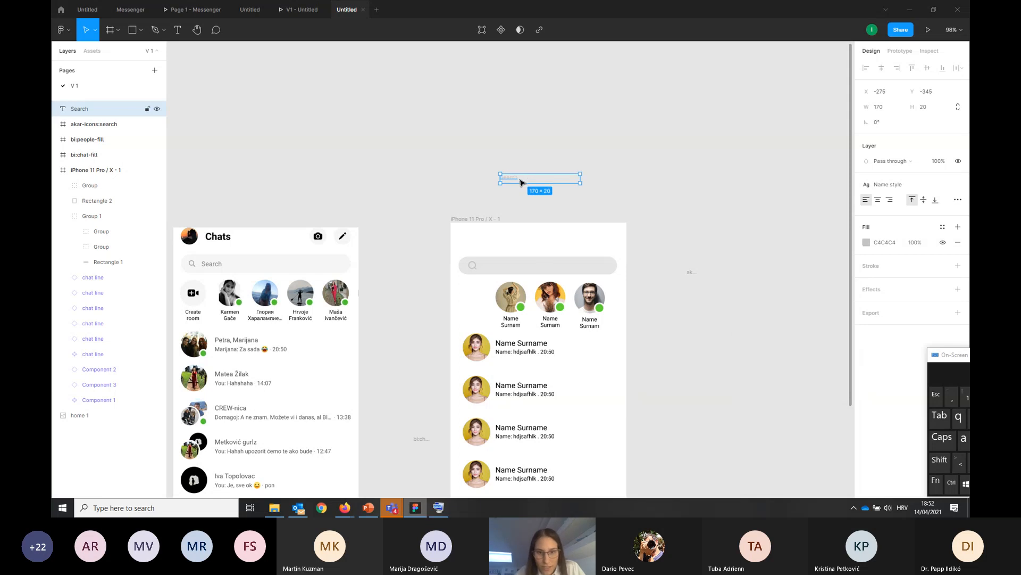
pyautogui.moveTo(520, 182); pyautogui.dragTo(509, 274)
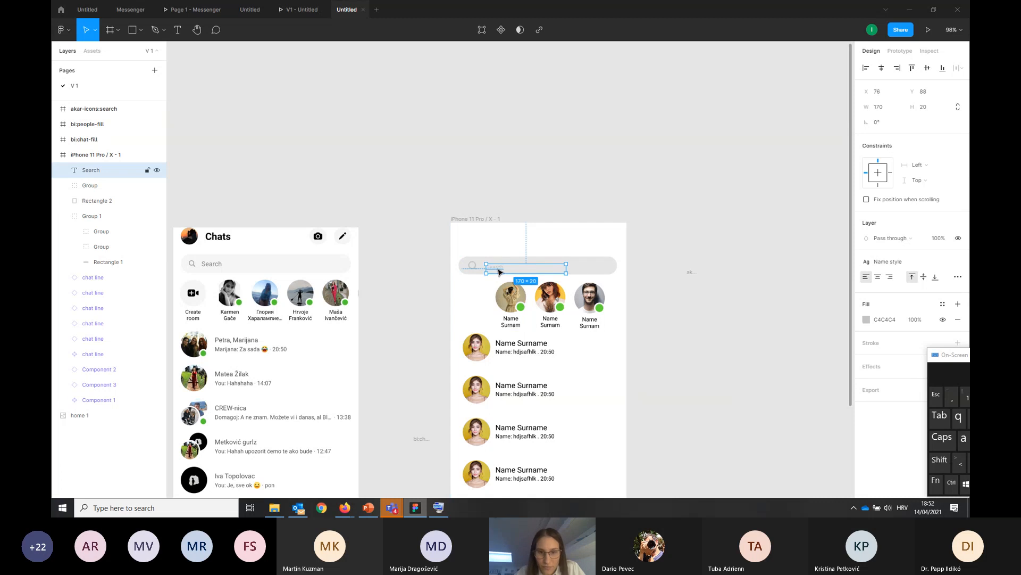
pyautogui.click(722, 258)
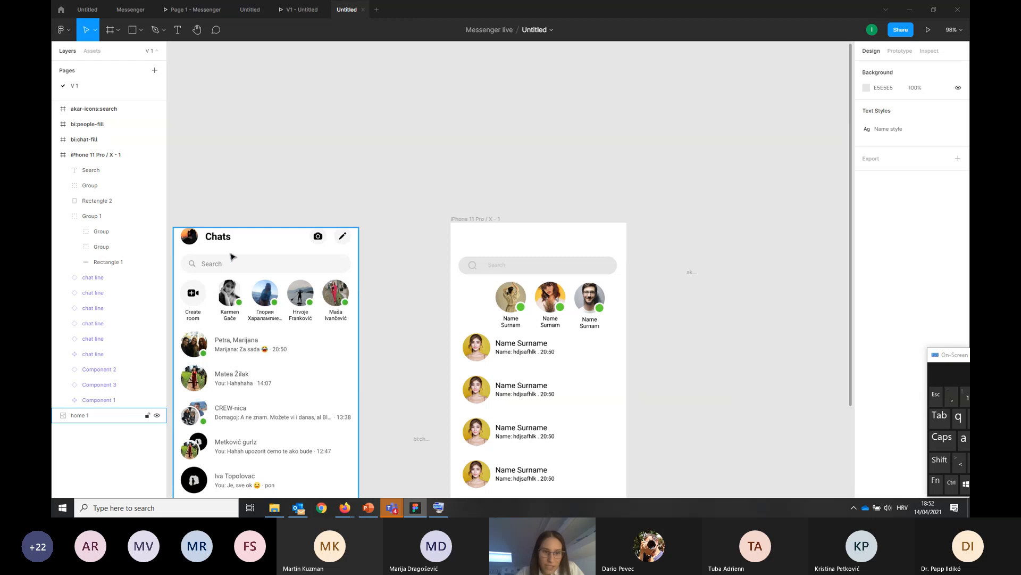
# Draw a 45 × 45 circle and place it above the search bar's left end in the iPhone frame
pyautogui.click(140, 32)
pyautogui.click(109, 84)
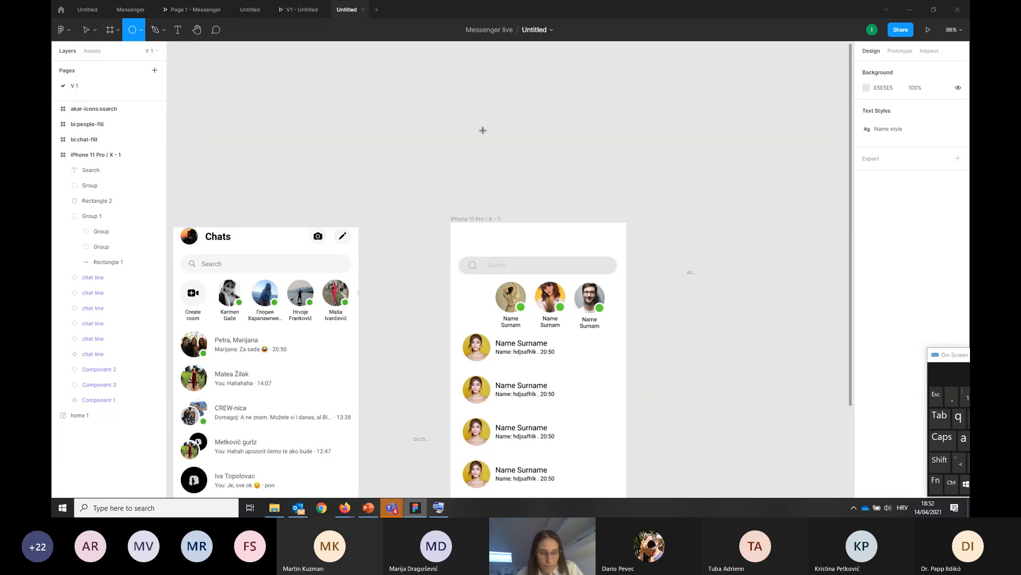
pyautogui.moveTo(477, 138)
pyautogui.mouseDown()
pyautogui.moveTo(510, 167)
pyautogui.moveTo(476, 247)
pyautogui.mouseUp()
pyautogui.moveTo(477, 241)
pyautogui.mouseDown()
pyautogui.moveTo(485, 248)
pyautogui.moveTo(474, 242)
pyautogui.mouseUp()
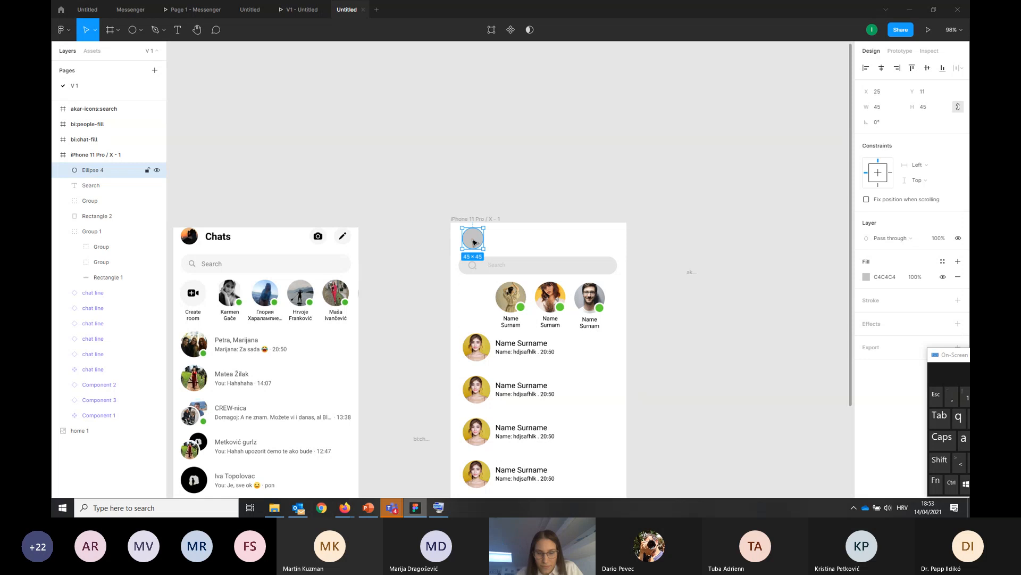
# Fill the new circle with a man's portrait found by searching "profile" in the Pexels plugin
pyautogui.rightClick(473, 238)
pyautogui.moveTo(529, 403)
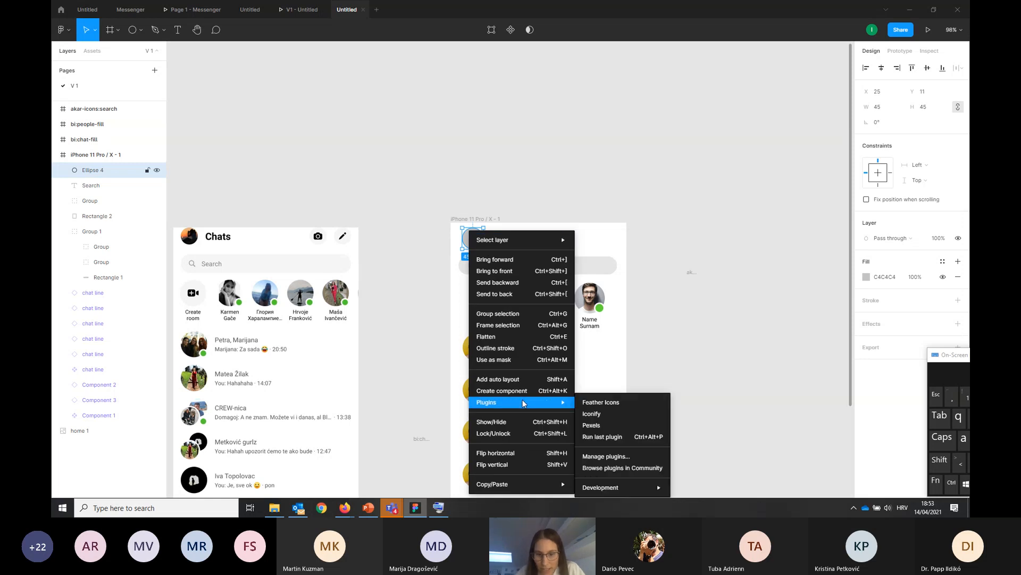
pyautogui.click(603, 430)
pyautogui.click(711, 119)
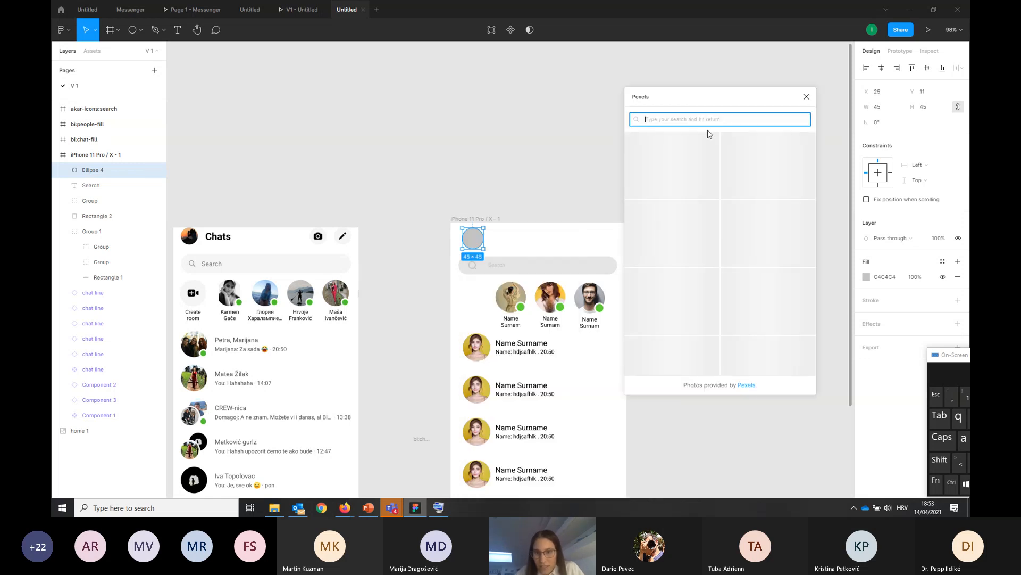
pyautogui.write('profile')
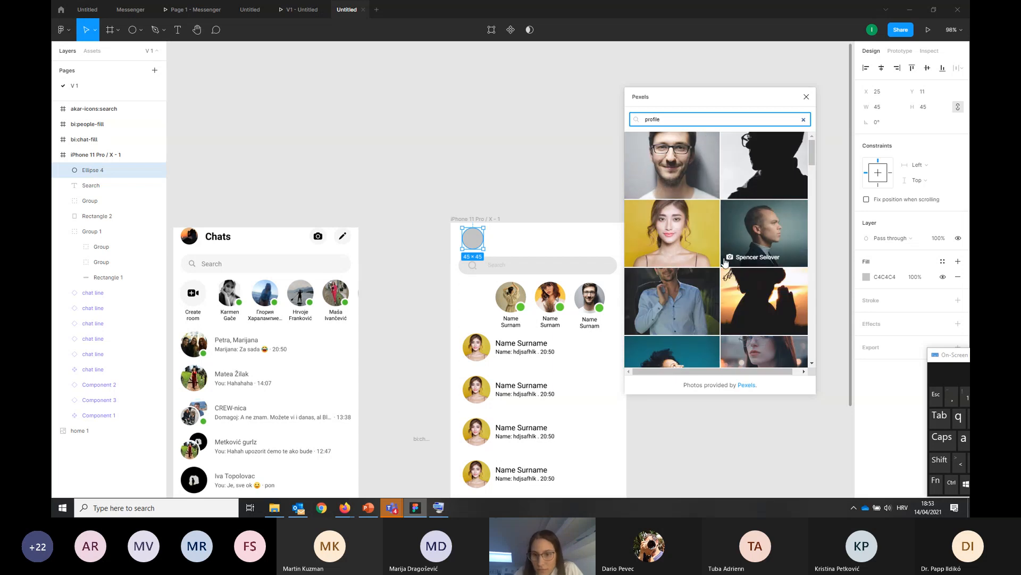
pyautogui.scroll(-3, 724, 261)
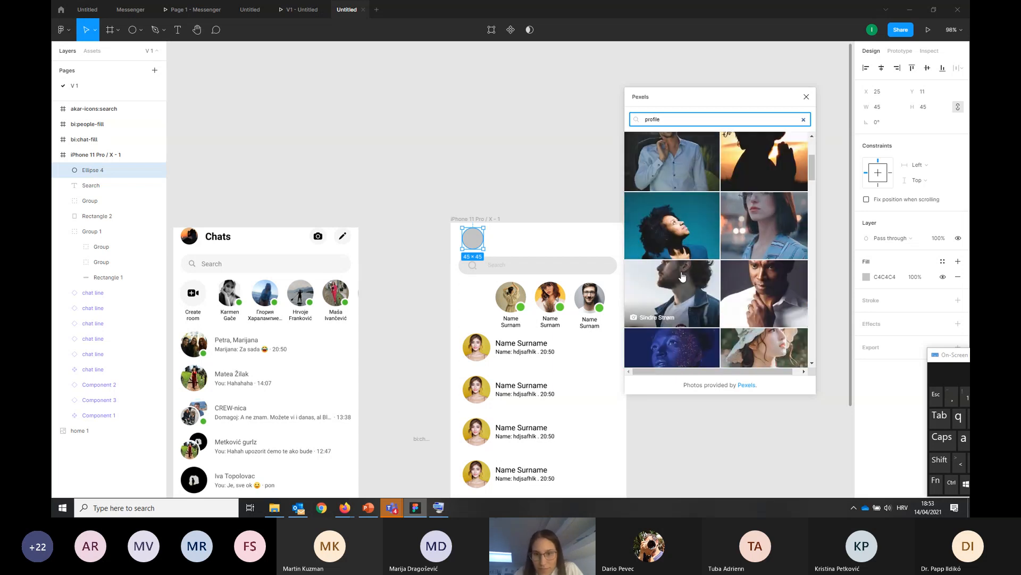
pyautogui.click(683, 275)
pyautogui.click(529, 143)
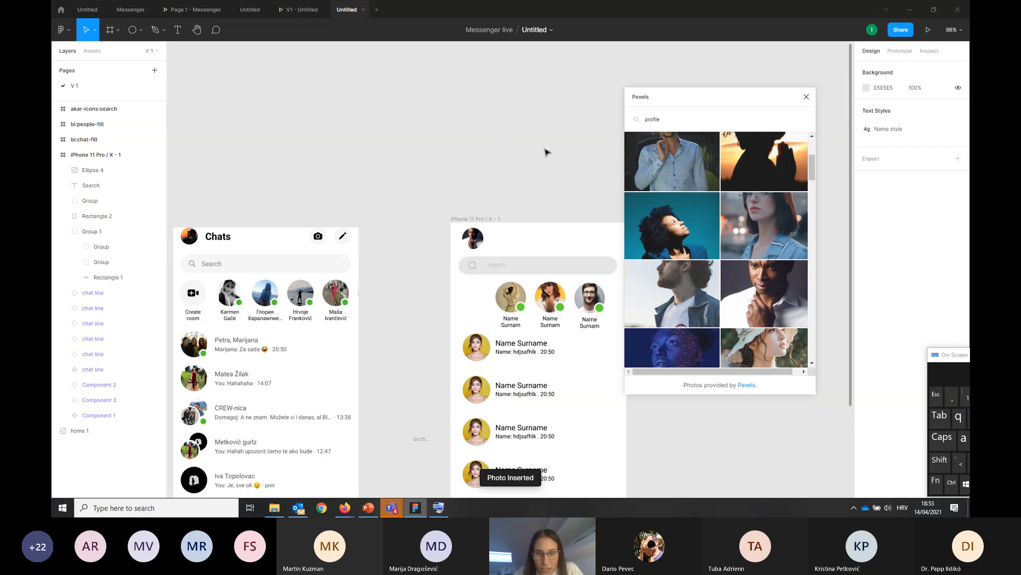
pyautogui.click(807, 98)
# Add the text "Chats" in a box about 122 × 38 beside the profile picture at the top of the iPhone frame
pyautogui.click(180, 31)
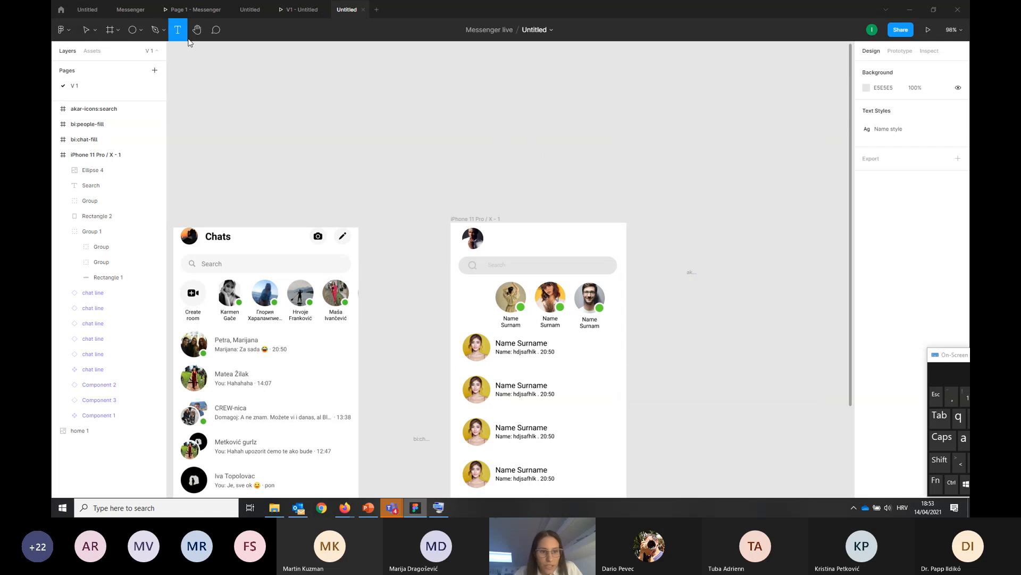
pyautogui.moveTo(491, 229); pyautogui.dragTo(549, 245)
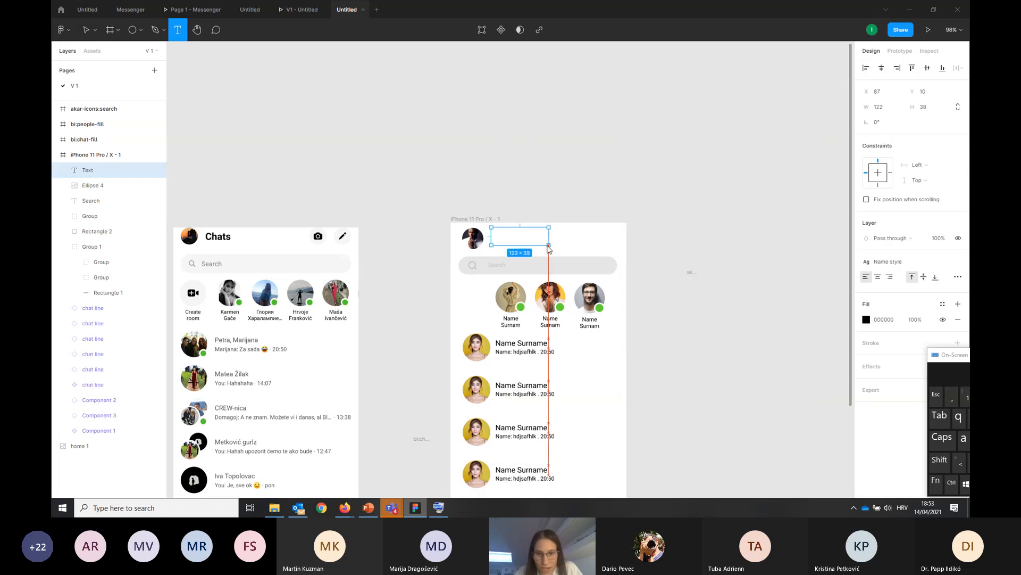
pyautogui.write('Chats')
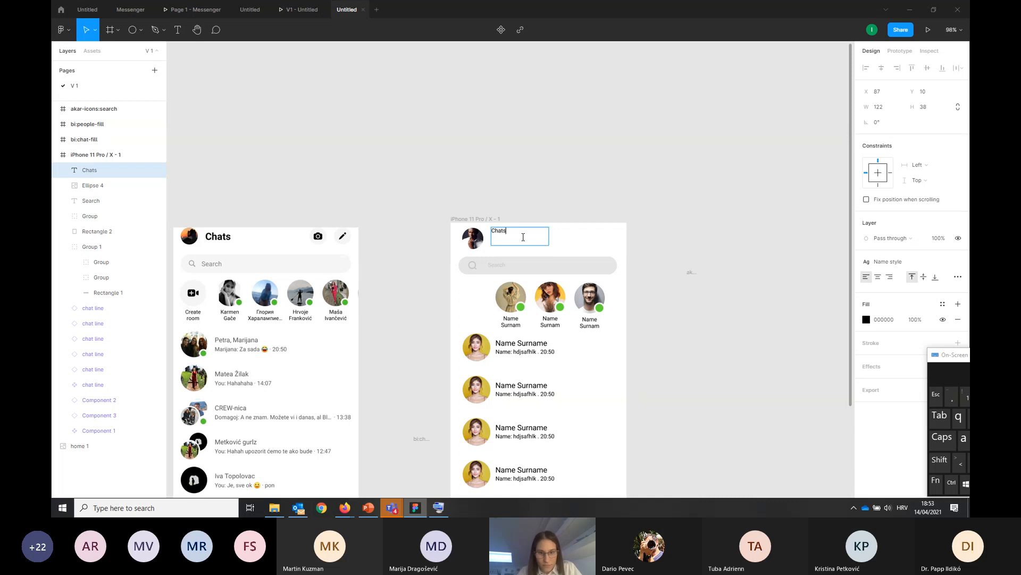
pyautogui.hotkey('ctrl', 'a')
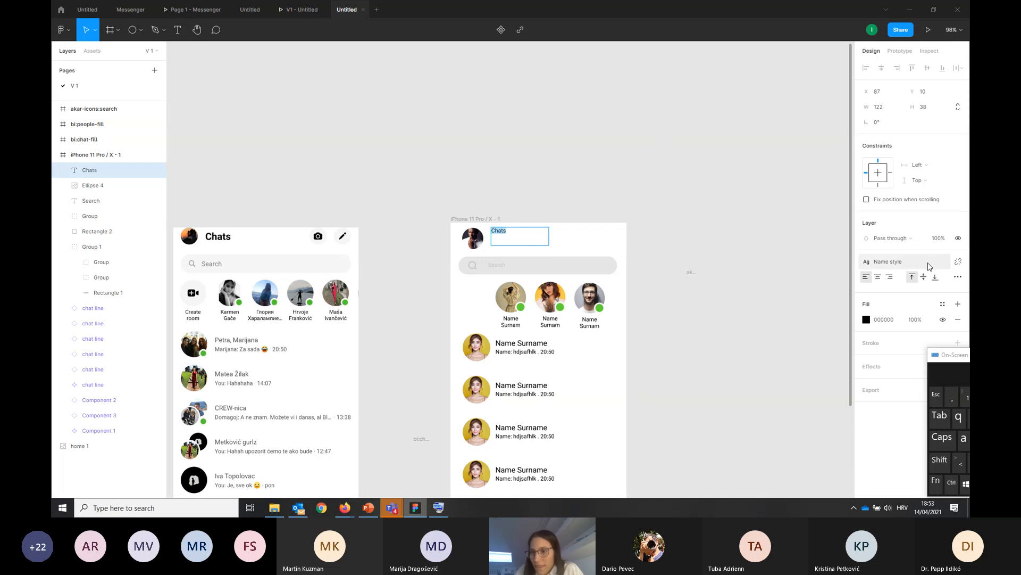
pyautogui.press('Escape')
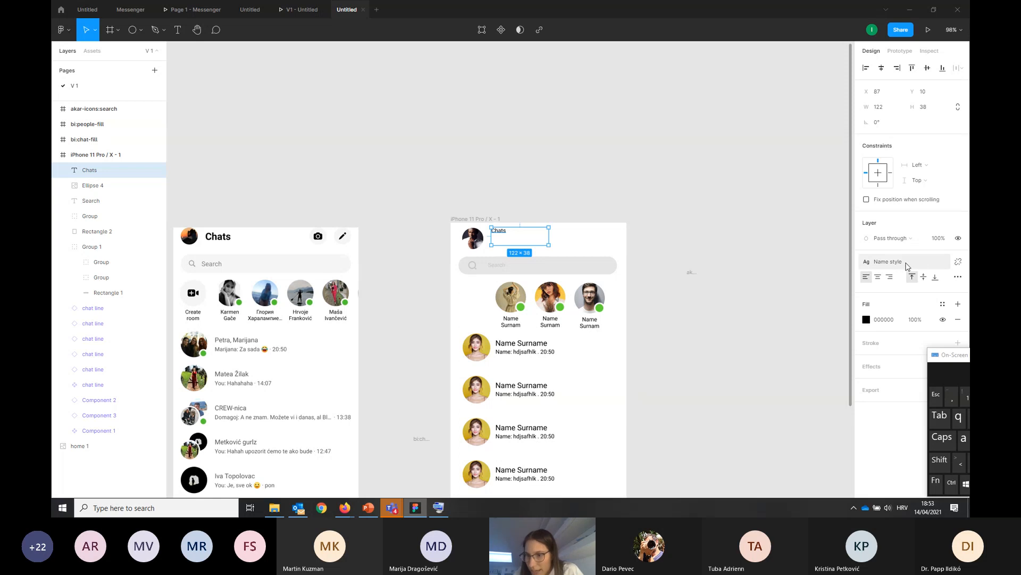
# Detach the Name style from the Chats heading and set its font to Bold, size 24
pyautogui.click(959, 265)
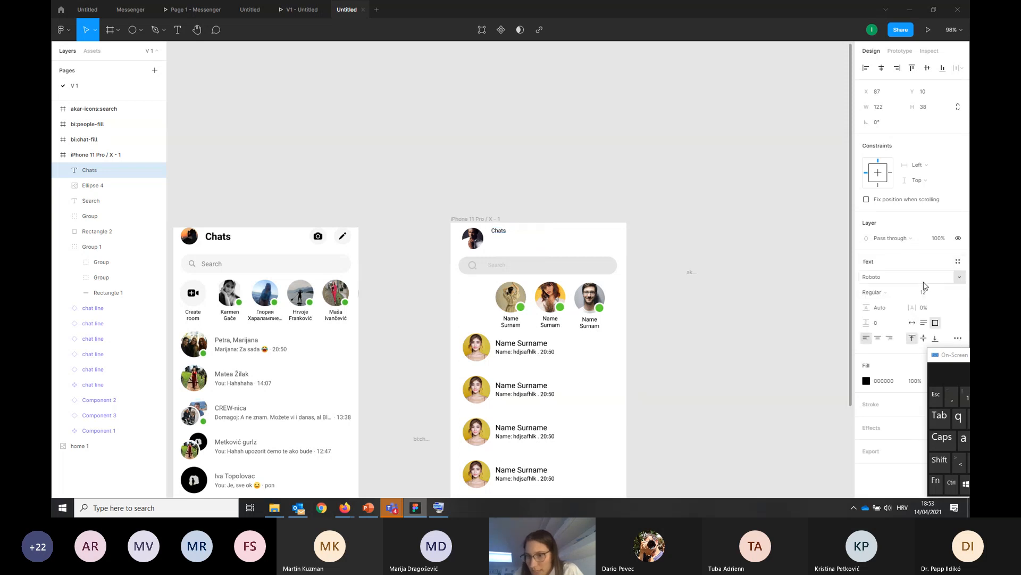
pyautogui.click(912, 294)
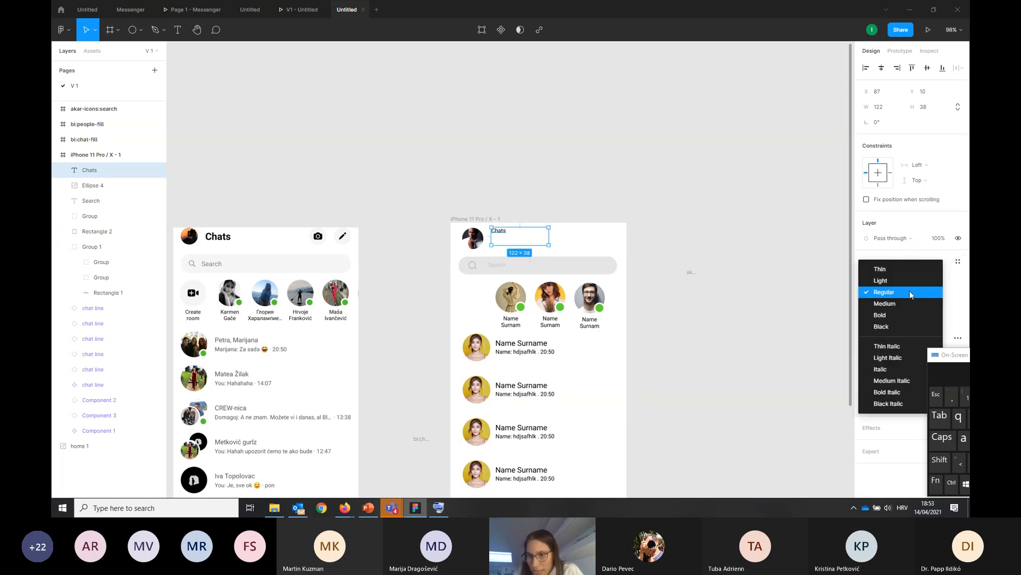
pyautogui.click(894, 317)
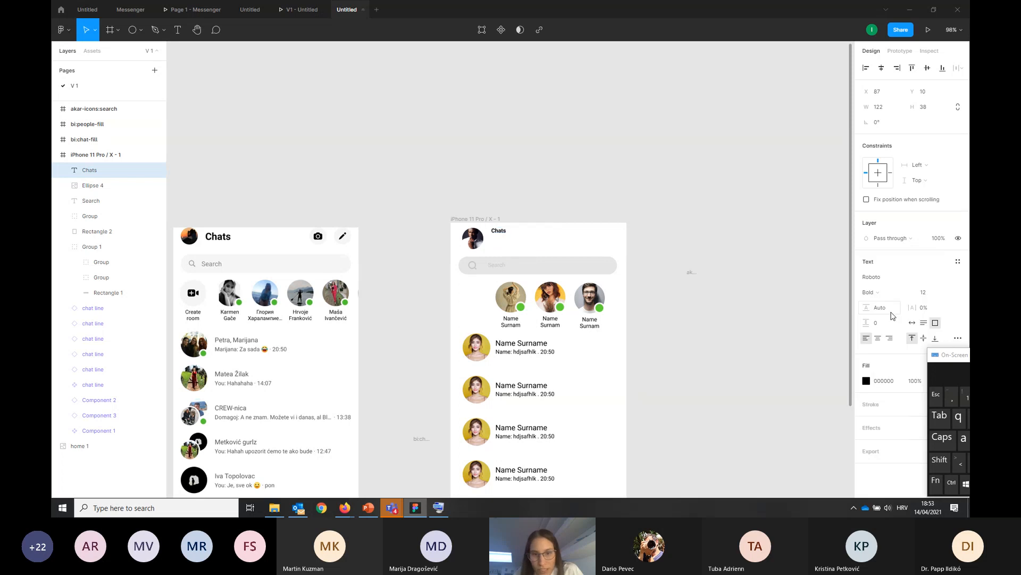
pyautogui.click(950, 294)
pyautogui.click(936, 331)
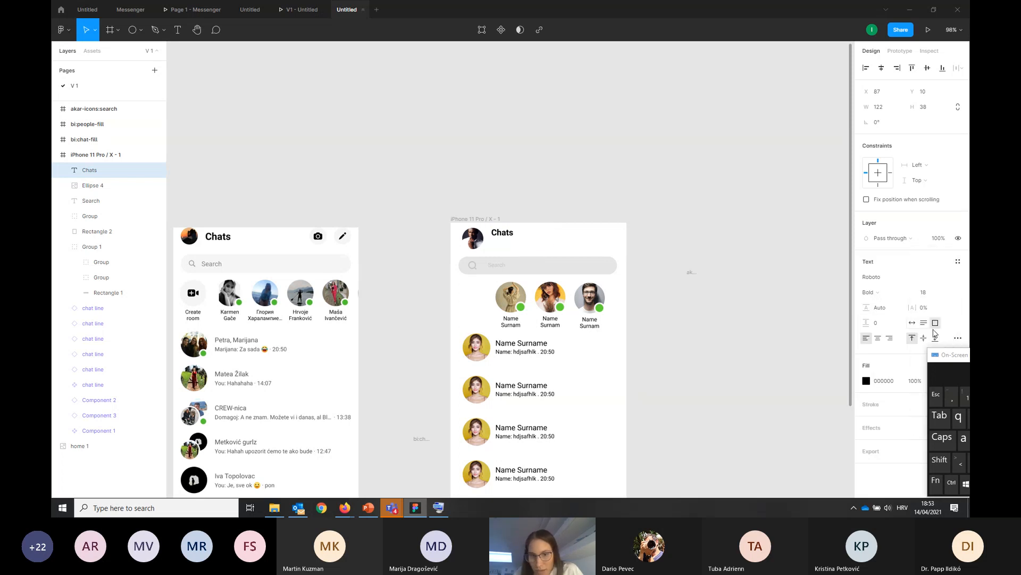
pyautogui.click(948, 294)
pyautogui.click(941, 303)
# Lower the Chats heading to Y 18 and shift the search bar slightly to the right
pyautogui.moveTo(507, 240); pyautogui.dragTo(507, 243)
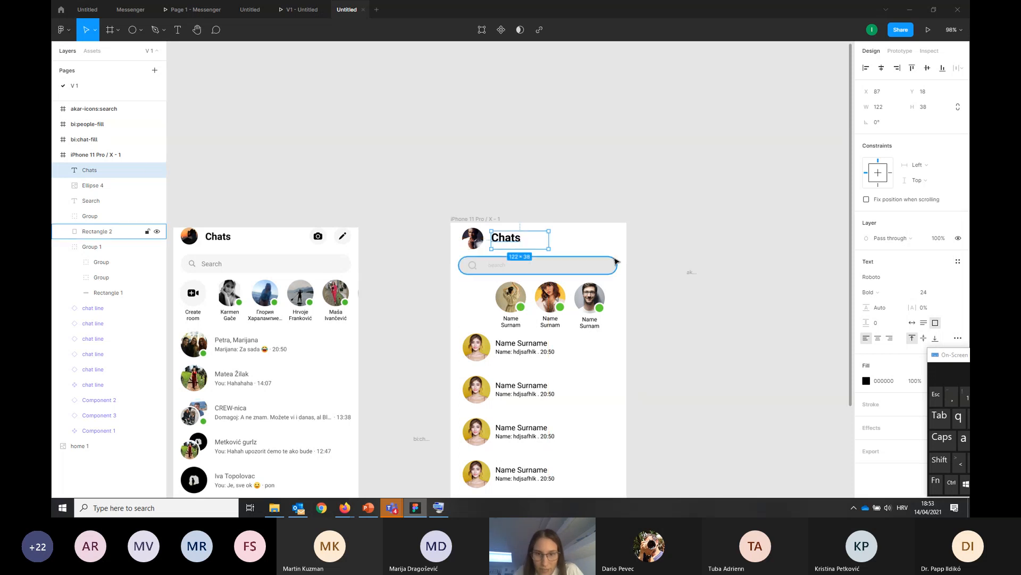
pyautogui.moveTo(615, 262); pyautogui.dragTo(619, 262)
pyautogui.click(699, 252)
# Rename the iPhone 11 Pro / X - 1 frame as "Chats screen"
pyautogui.scroll(-5, 697, 263)
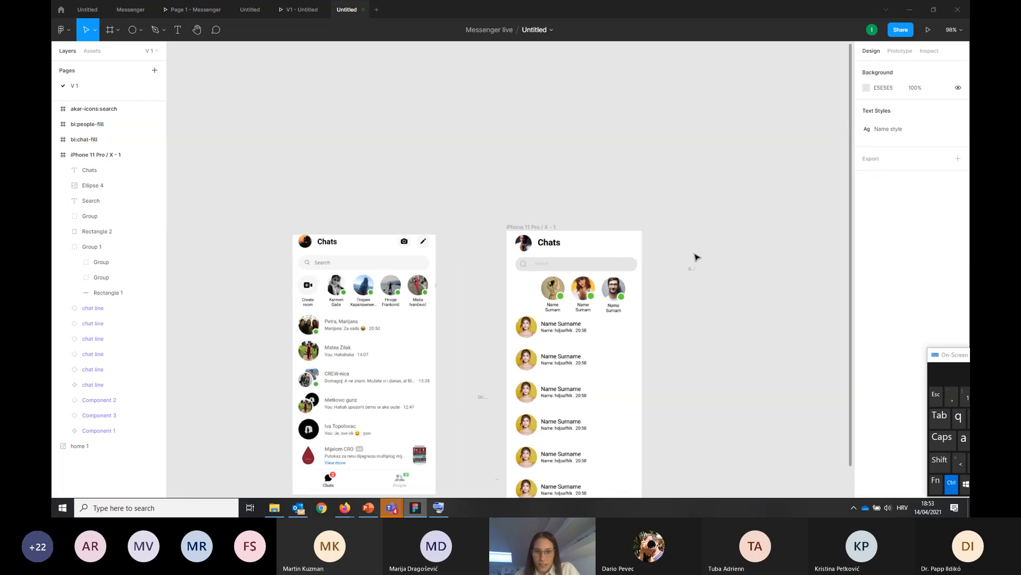
pyautogui.scroll(1, 698, 259)
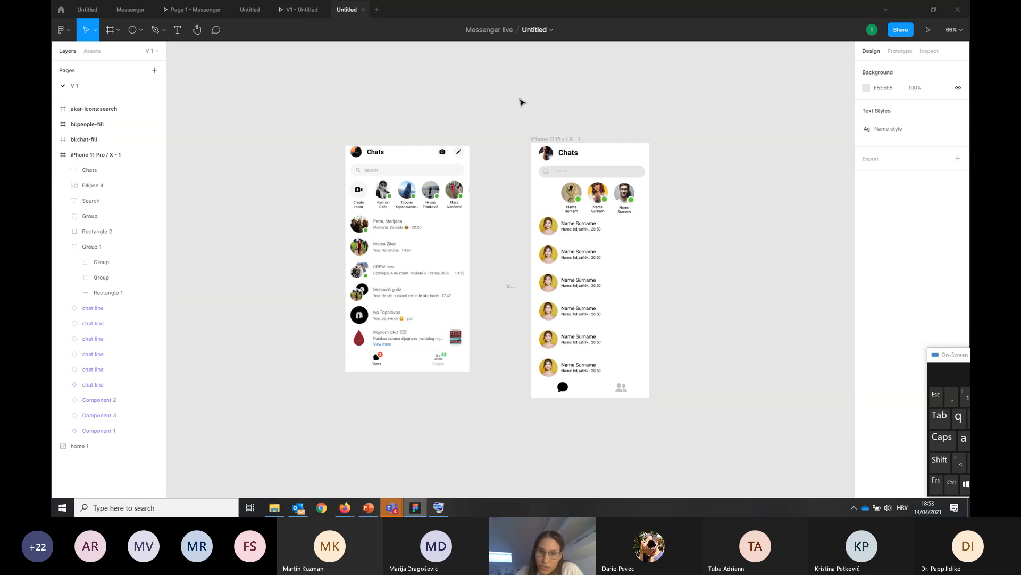
pyautogui.click(543, 139)
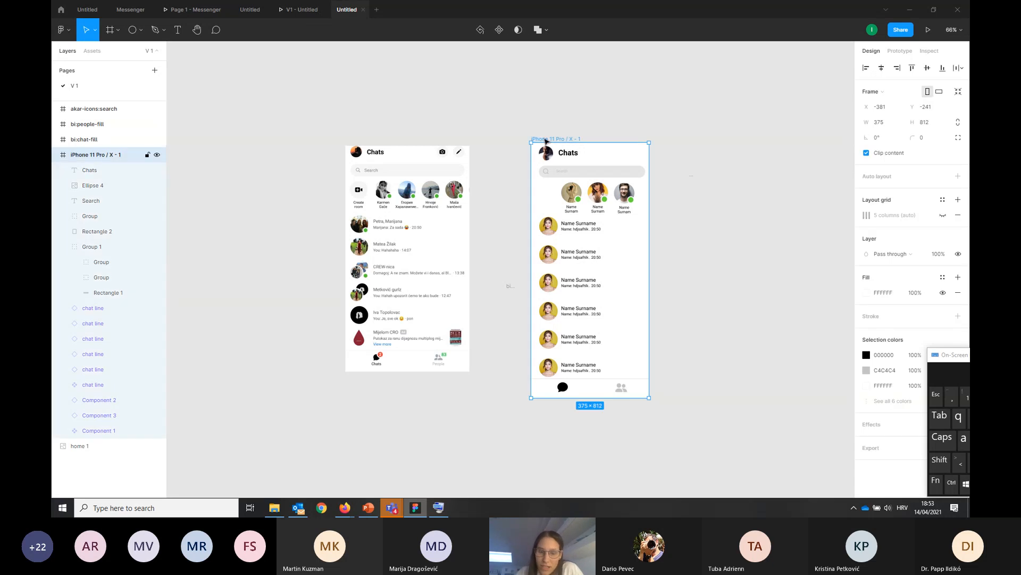
pyautogui.hotkey('ctrl', 'r')
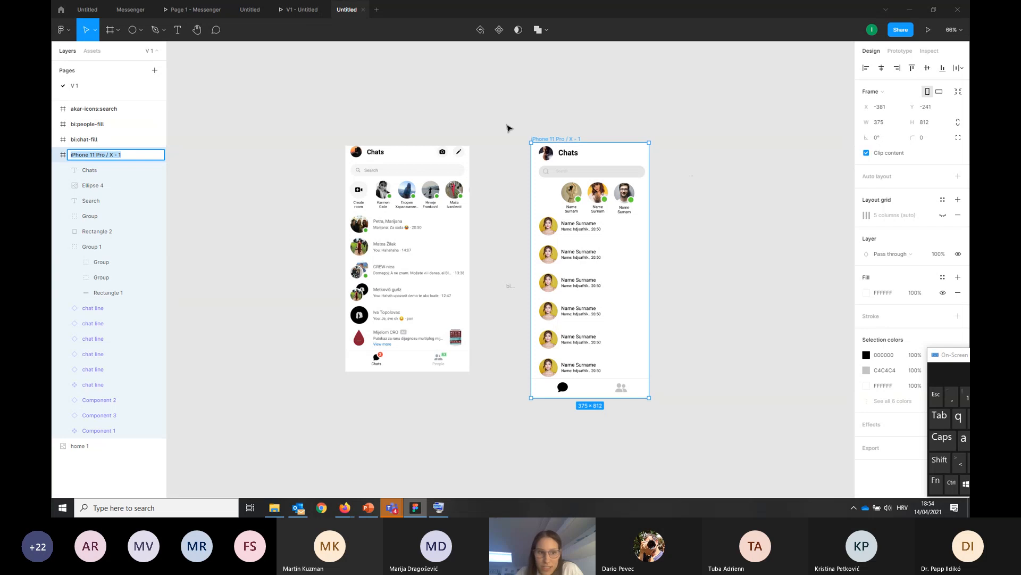
pyautogui.moveTo(131, 158); pyautogui.dragTo(72, 155)
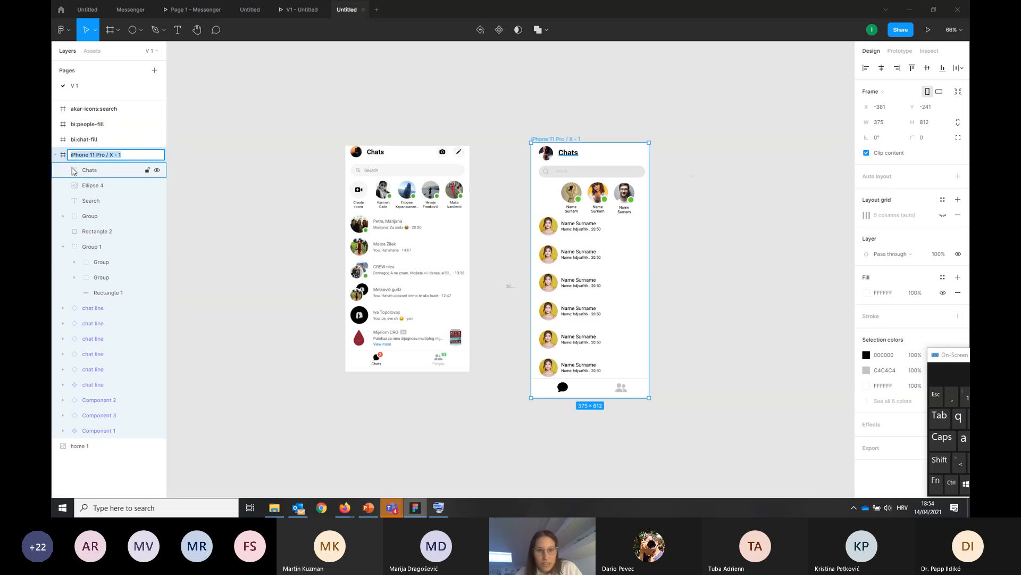
pyautogui.write('Chats s')
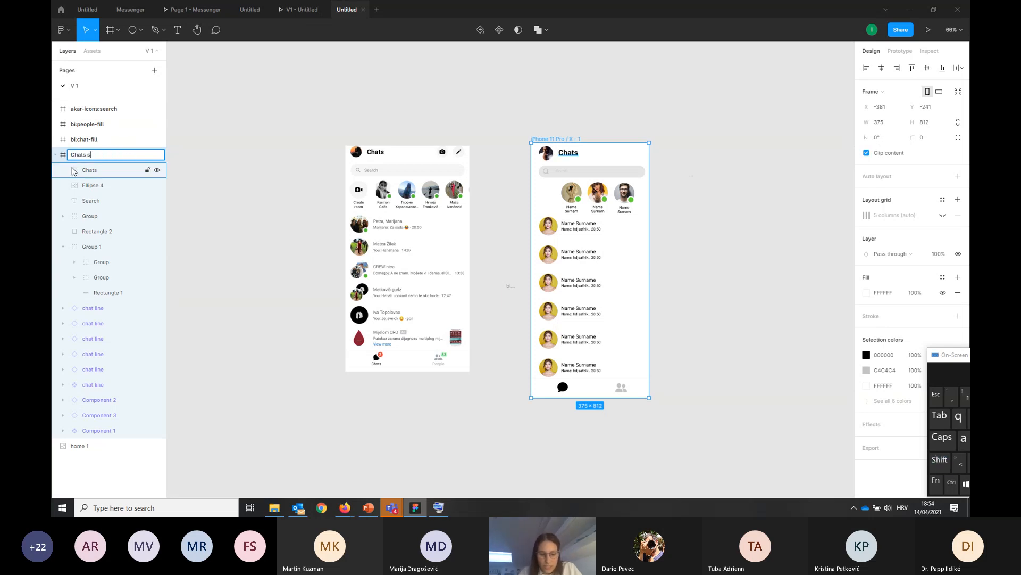
pyautogui.write('creen')
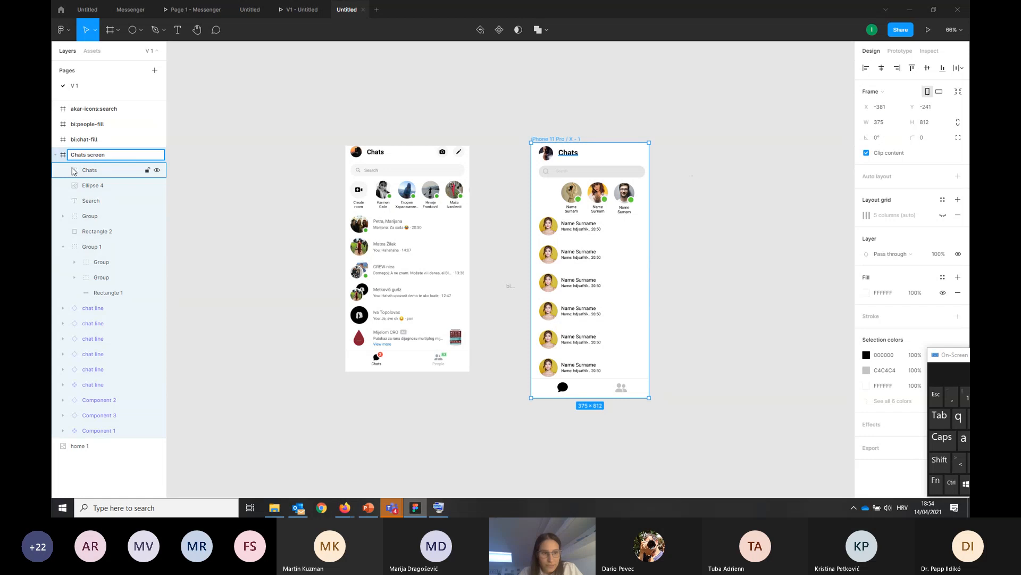
pyautogui.press('Return')
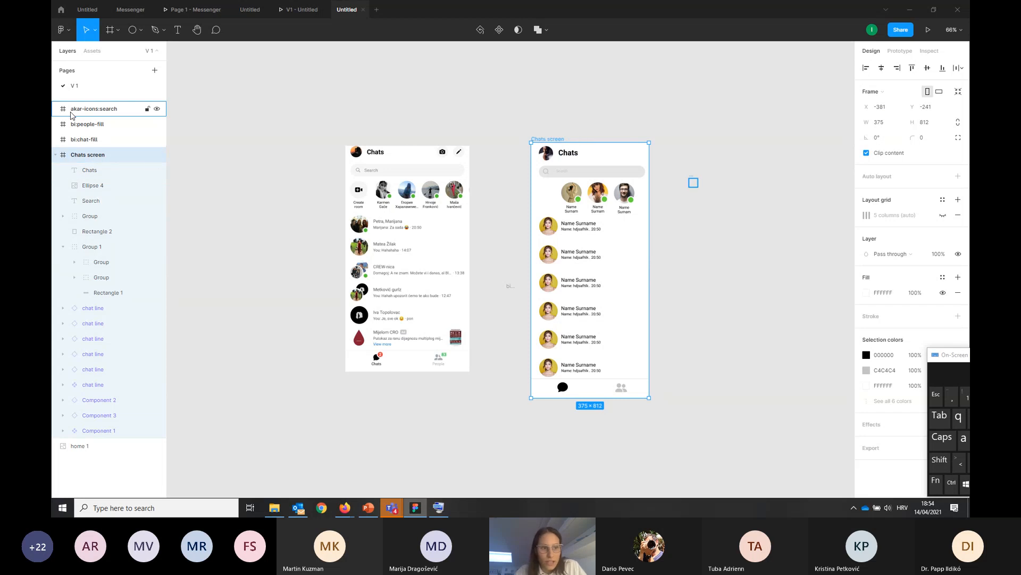
# Delete the leftover icon frames akar-icons:search, bi:people-fill and bi:chat-fill from the page
pyautogui.click(71, 110)
pyautogui.click(77, 124)
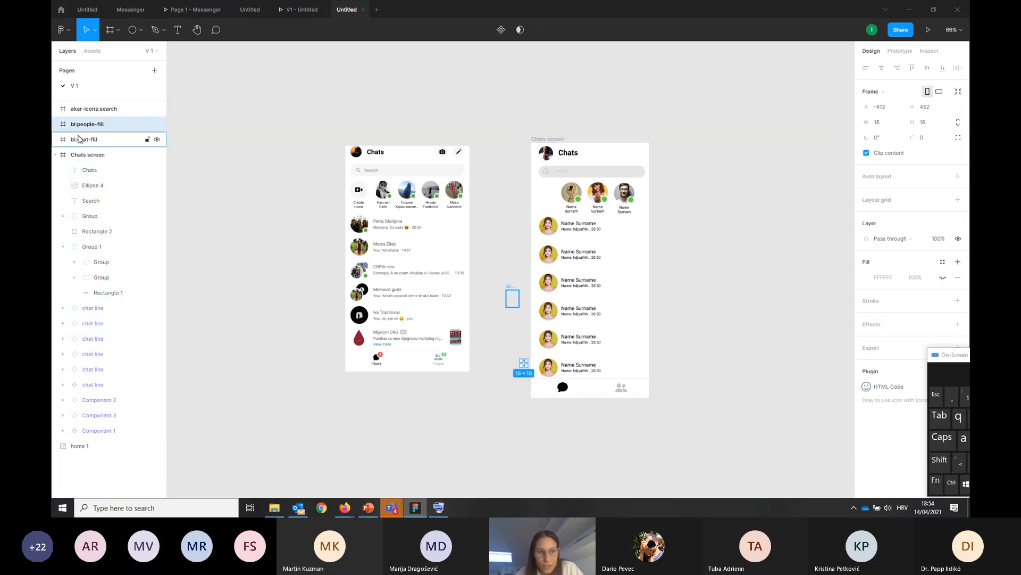
pyautogui.click(79, 139)
pyautogui.click(81, 110)
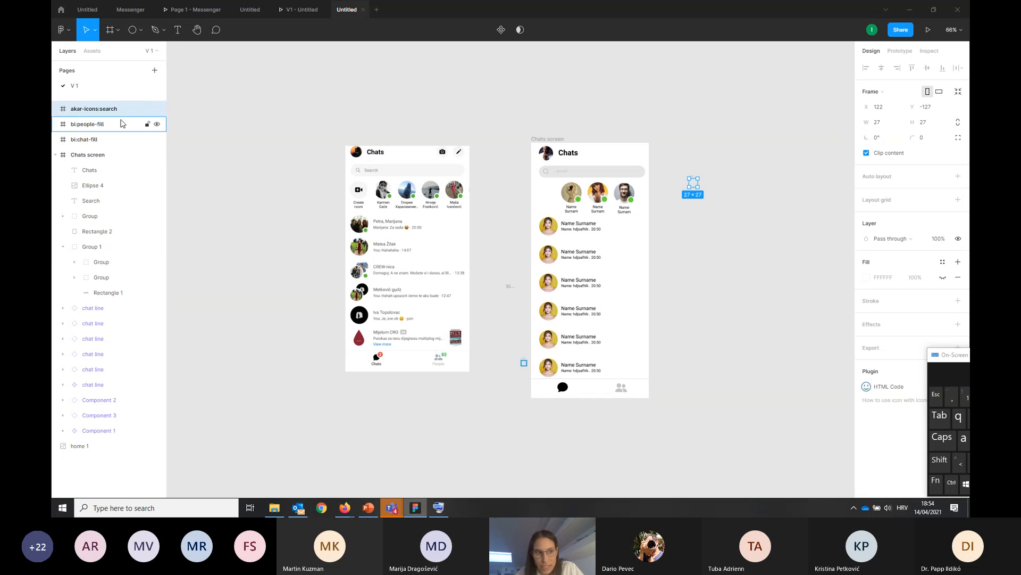
pyautogui.rightClick(117, 111)
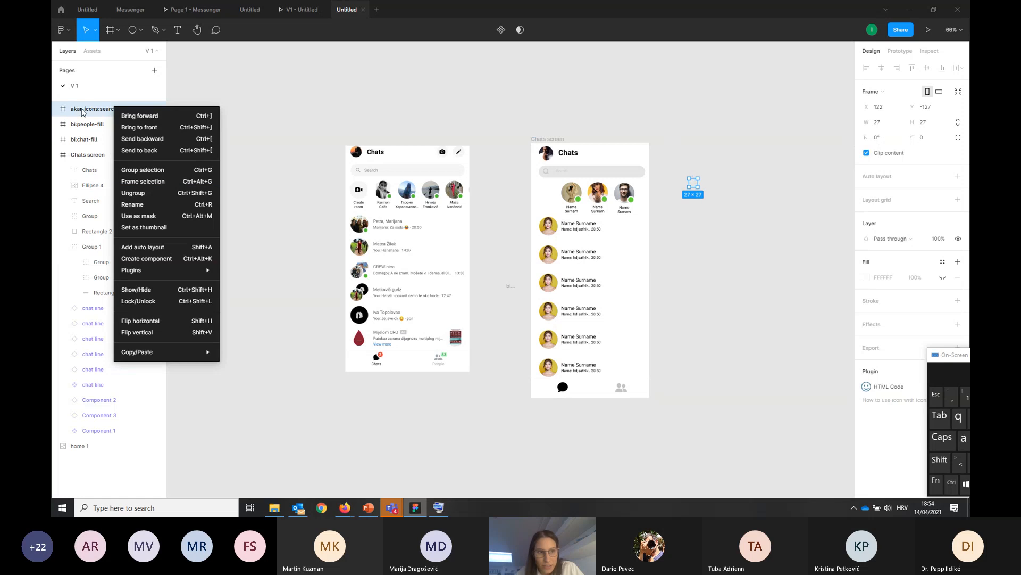
pyautogui.click(82, 112)
pyautogui.press('Delete')
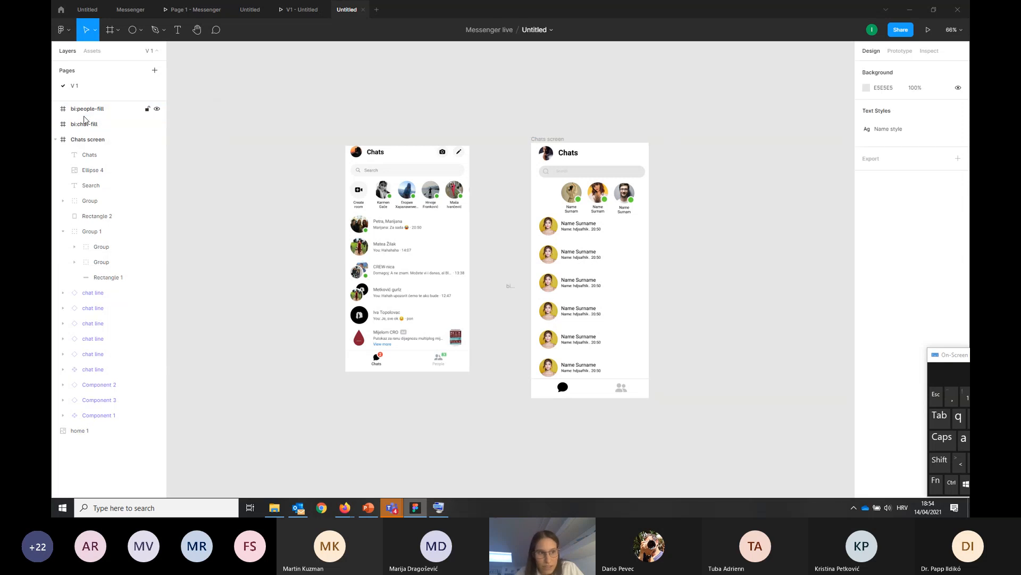
pyautogui.click(84, 123)
pyautogui.press('Delete')
pyautogui.click(82, 110)
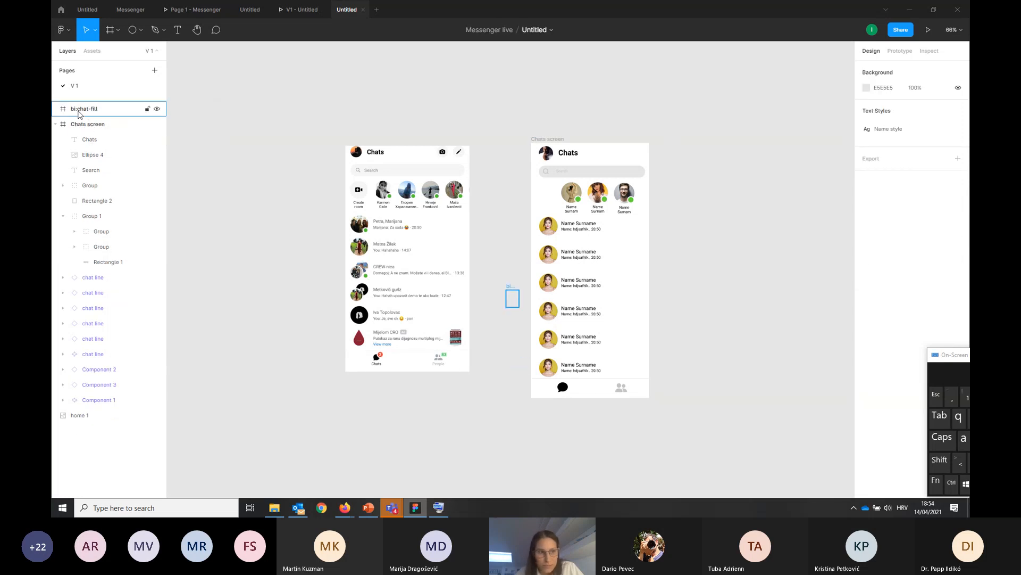
pyautogui.press('Delete')
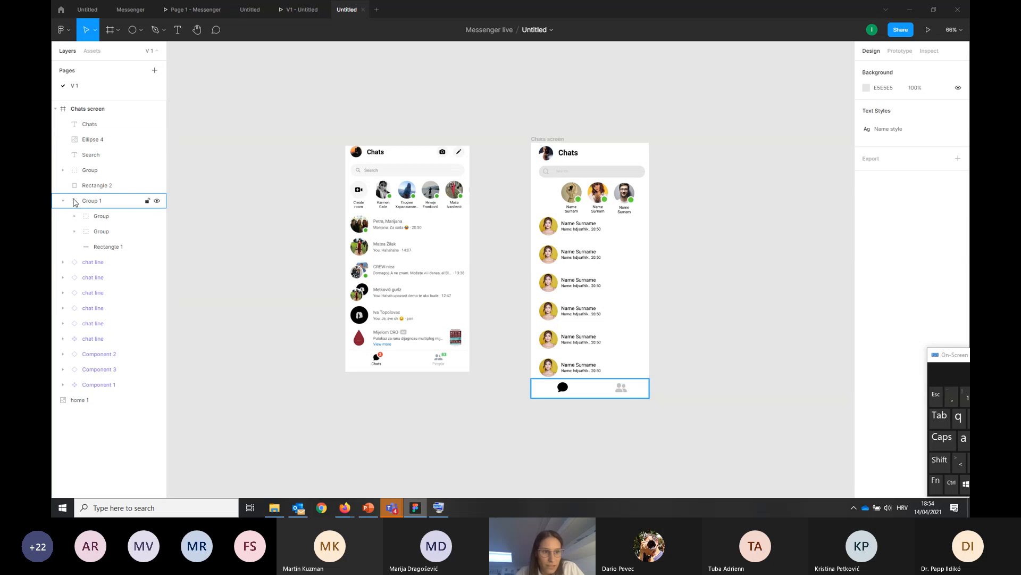
# Collapse Group 1 and the Chats screen frame in the layer list
pyautogui.click(63, 201)
pyautogui.click(63, 170)
pyautogui.click(64, 170)
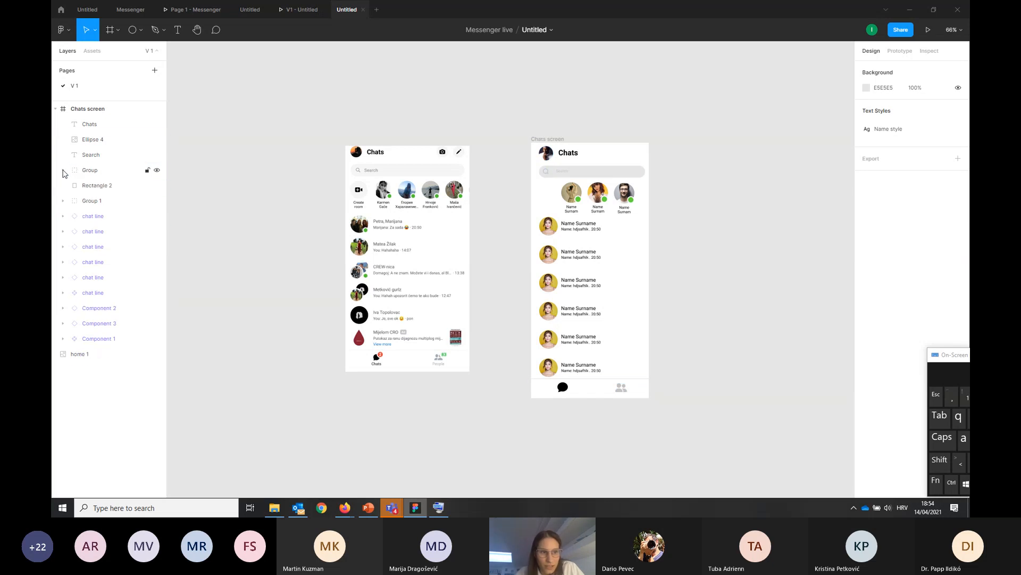
pyautogui.click(564, 140)
pyautogui.click(564, 139)
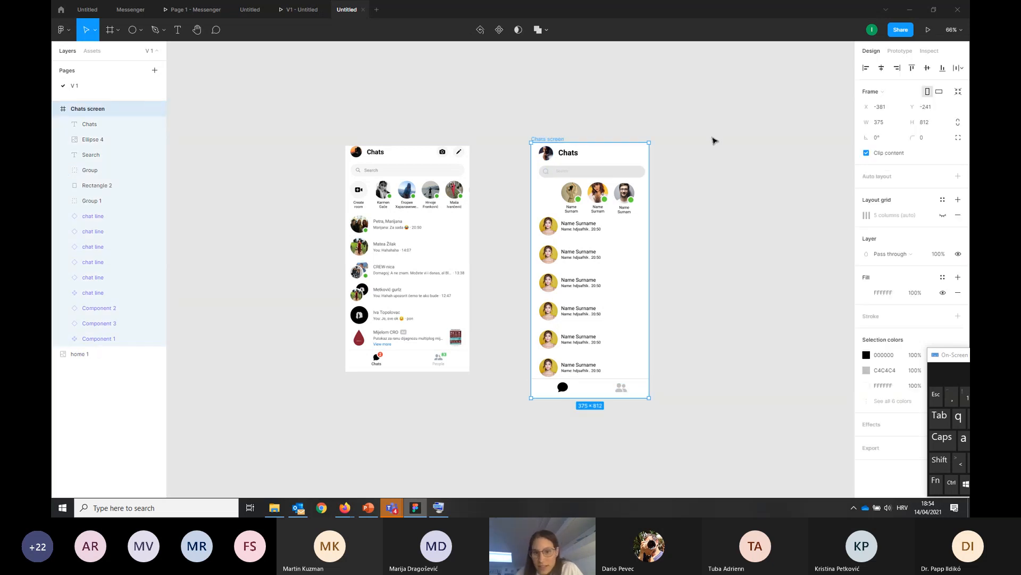
pyautogui.click(56, 109)
pyautogui.click(194, 157)
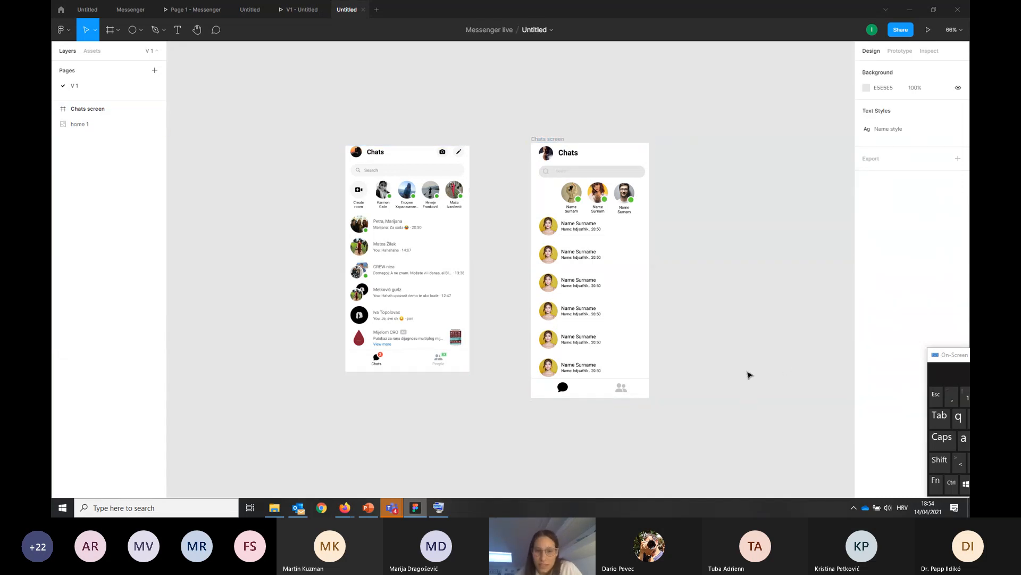
# Import profile.jpg from the Messenger folder in File Explorer onto the Figma canvas
pyautogui.click(274, 507)
pyautogui.click(385, 288)
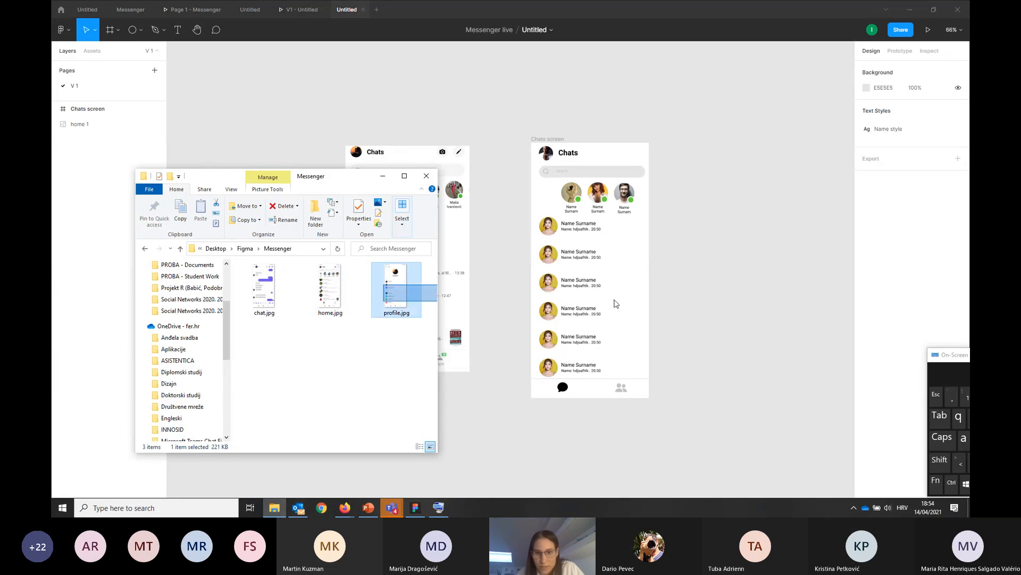
pyautogui.moveTo(392, 298); pyautogui.dragTo(775, 257)
pyautogui.scroll(-3, 699, 273)
pyautogui.scroll(-3, 699, 273)
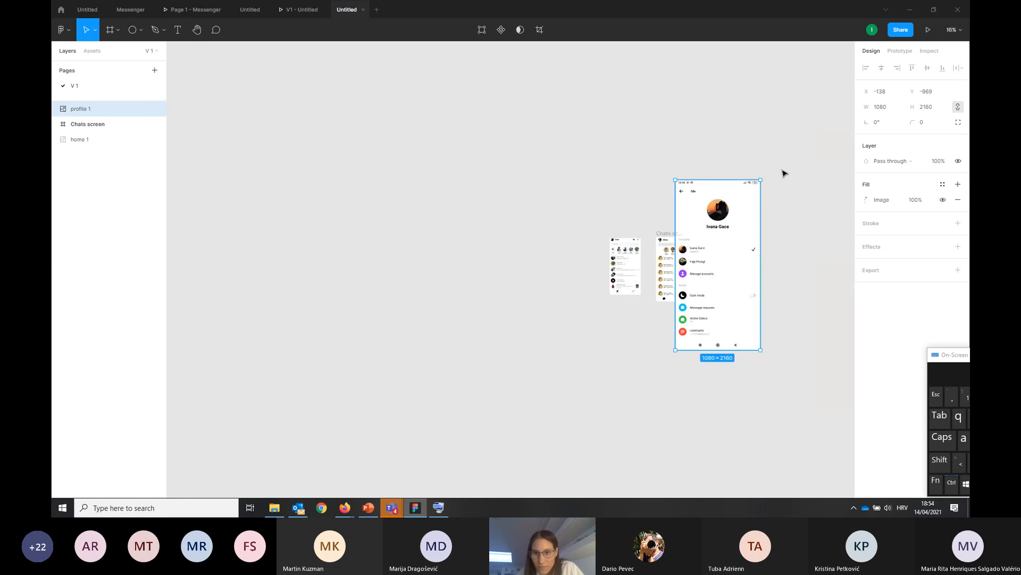
# Shrink the profile screenshot to about 310 × 620 and move it well clear of the Chats screen, to about X 992, Y -182
pyautogui.moveTo(759, 175); pyautogui.dragTo(713, 304)
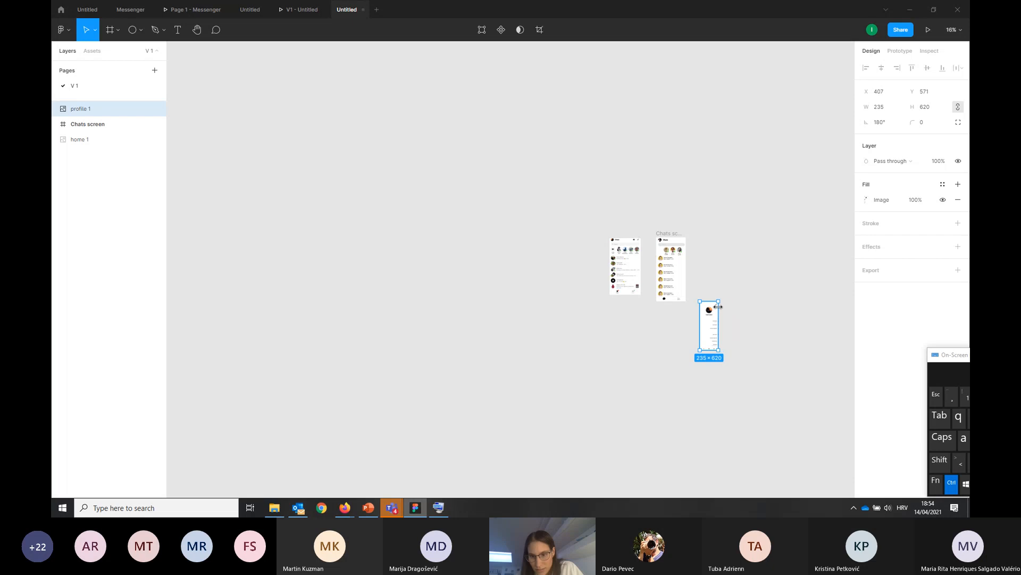
pyautogui.hotkey('ctrl', 'z')
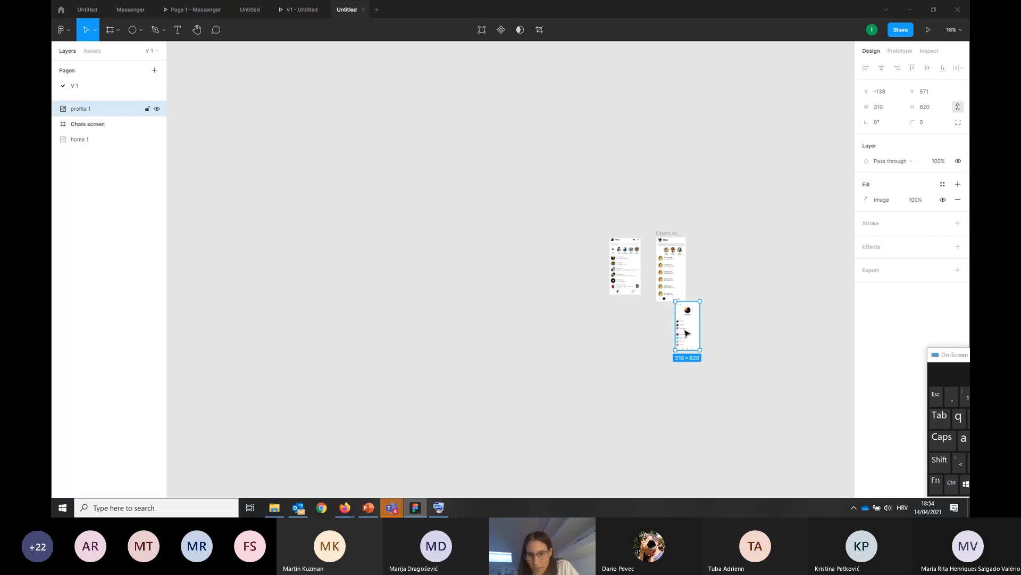
pyautogui.moveTo(684, 335); pyautogui.dragTo(773, 274)
pyautogui.keyDown('ctrl'); pyautogui.scroll(5, 789, 274); pyautogui.keyUp('ctrl')
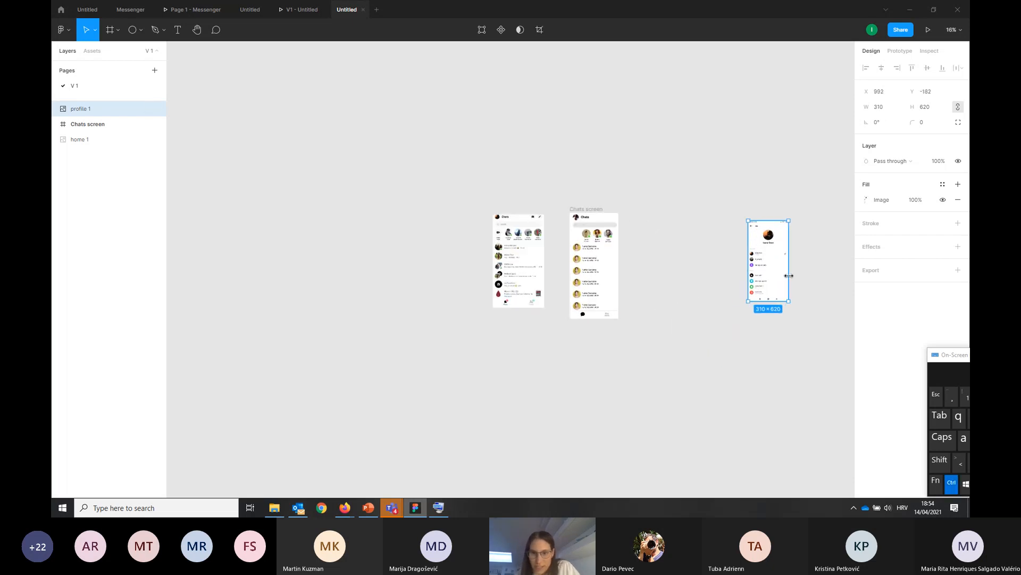
pyautogui.keyDown('ctrl'); pyautogui.scroll(-1, 806, 269); pyautogui.keyUp('ctrl')
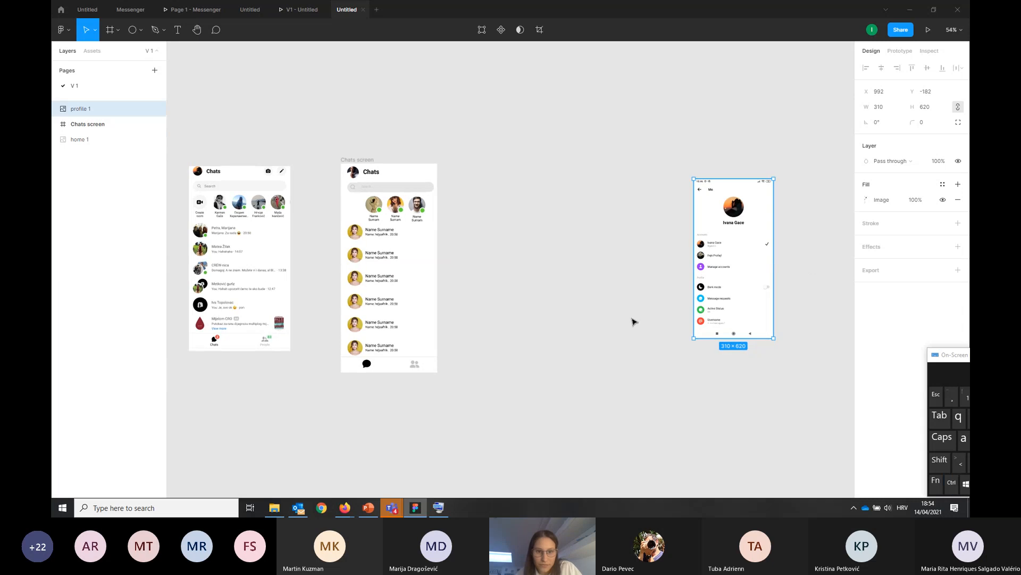
# Add an iPhone 11 Pro / X frame beside the Chats screen and name it "Profile screen"
pyautogui.click(479, 309)
pyautogui.click(361, 154)
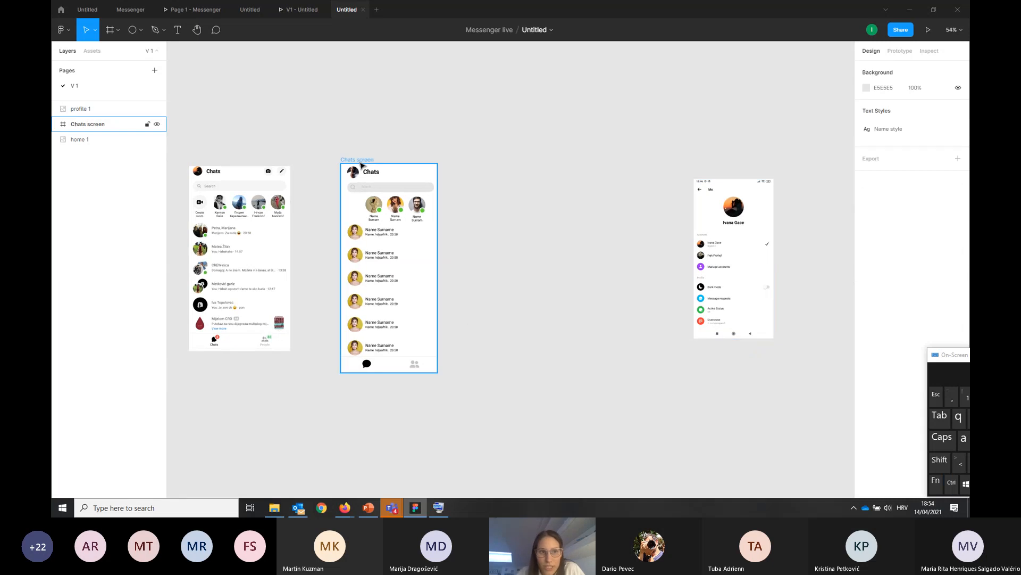
pyautogui.click(111, 30)
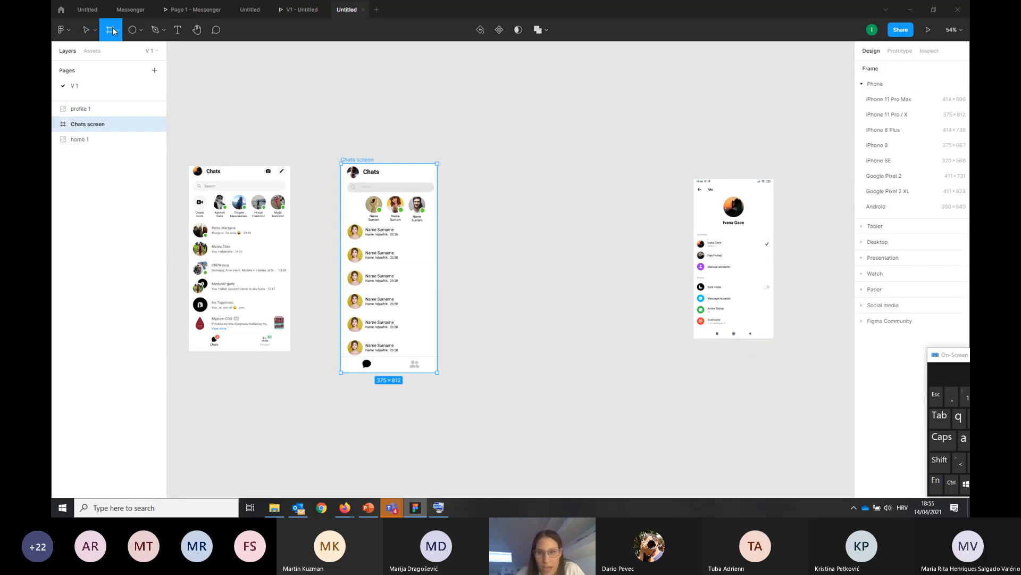
pyautogui.click(887, 116)
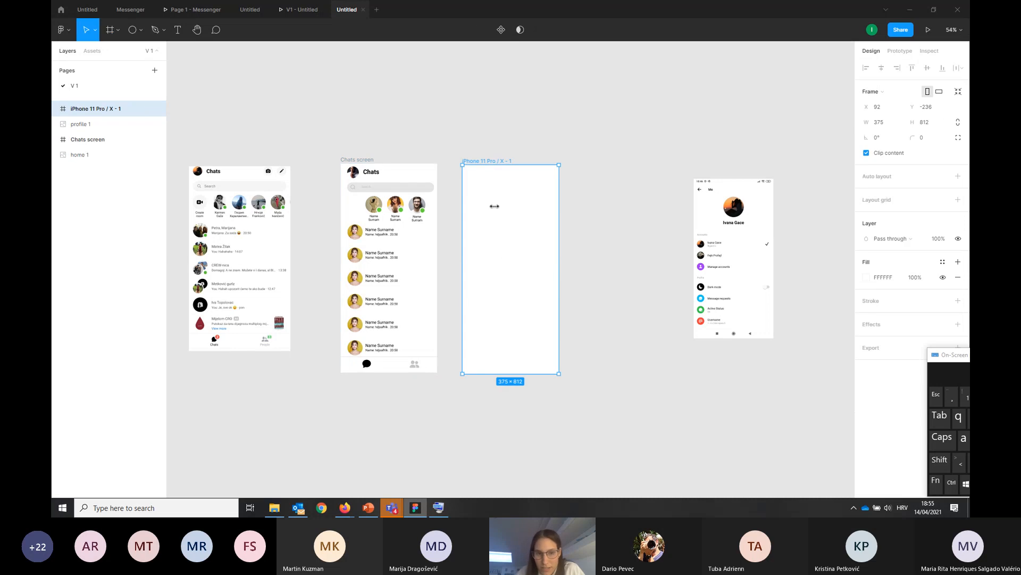
pyautogui.doubleClick(491, 160)
pyautogui.doubleClick(481, 162)
pyautogui.write('Profile screen')
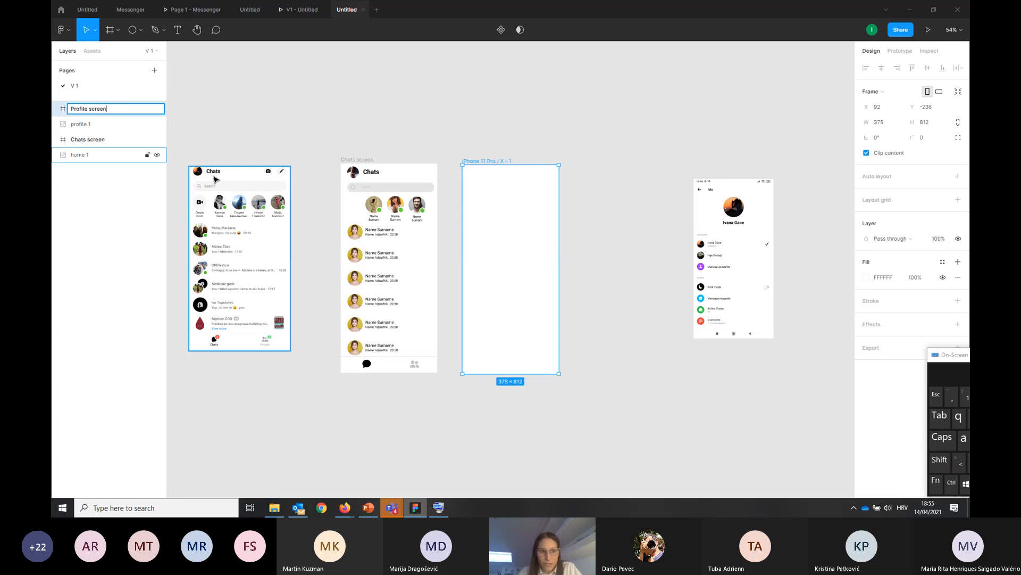
pyautogui.click(379, 130)
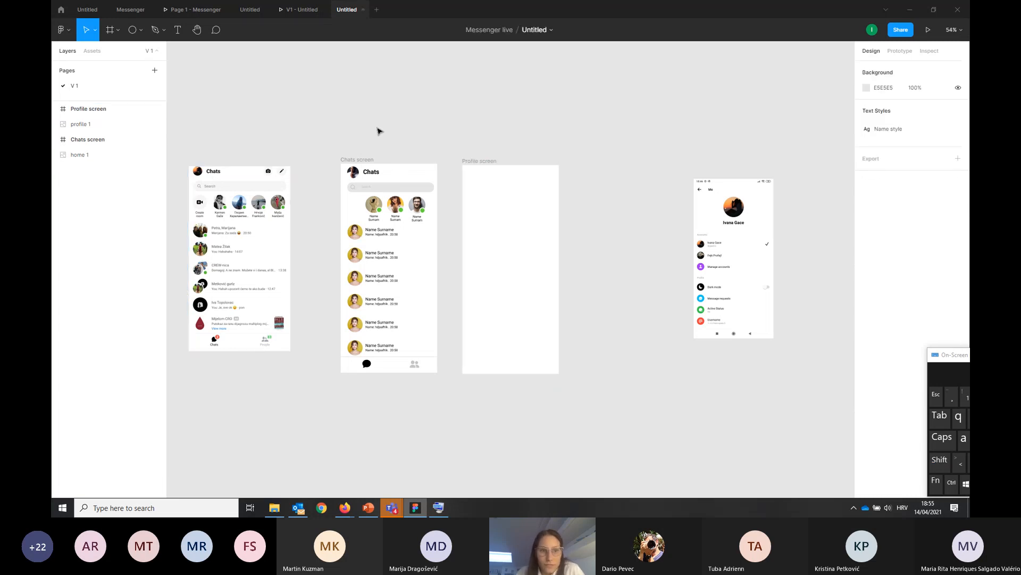
# Move the profile screenshot next to the Profile screen frame and enlarge it proportionally to about 404 × 808
pyautogui.click(490, 209)
pyautogui.click(748, 258)
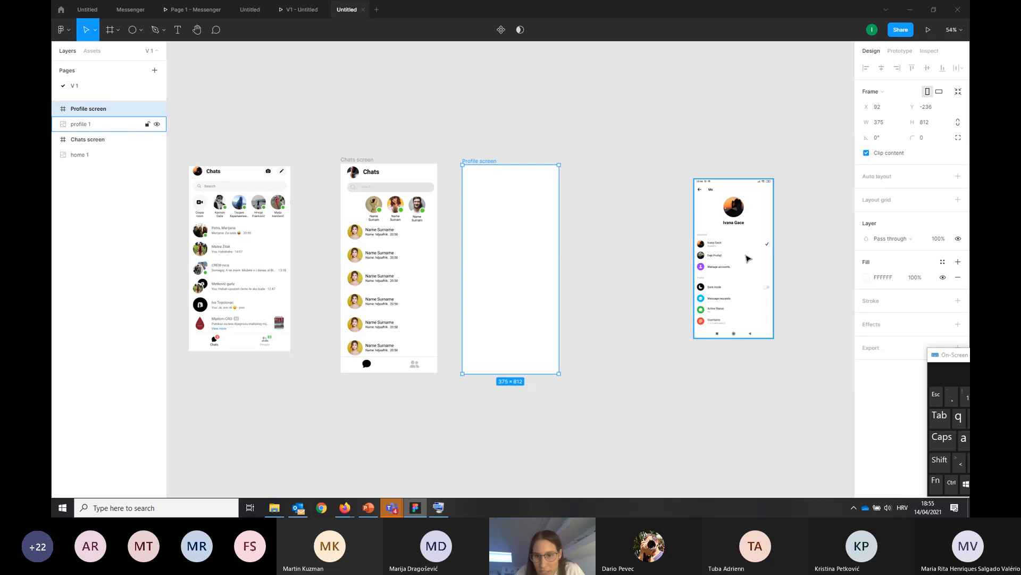
pyautogui.moveTo(745, 256); pyautogui.dragTo(626, 297)
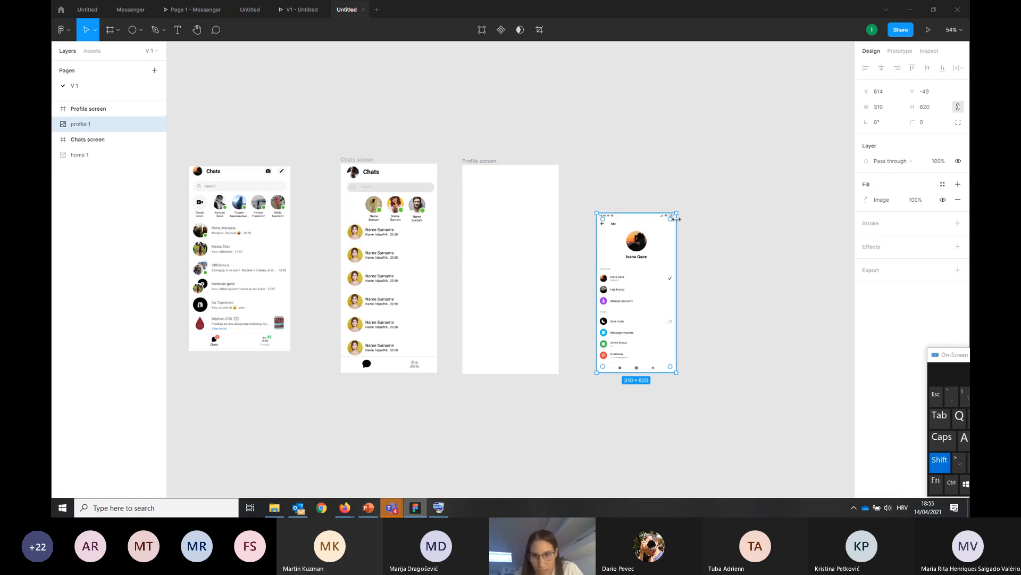
pyautogui.moveTo(676, 211); pyautogui.dragTo(700, 165)
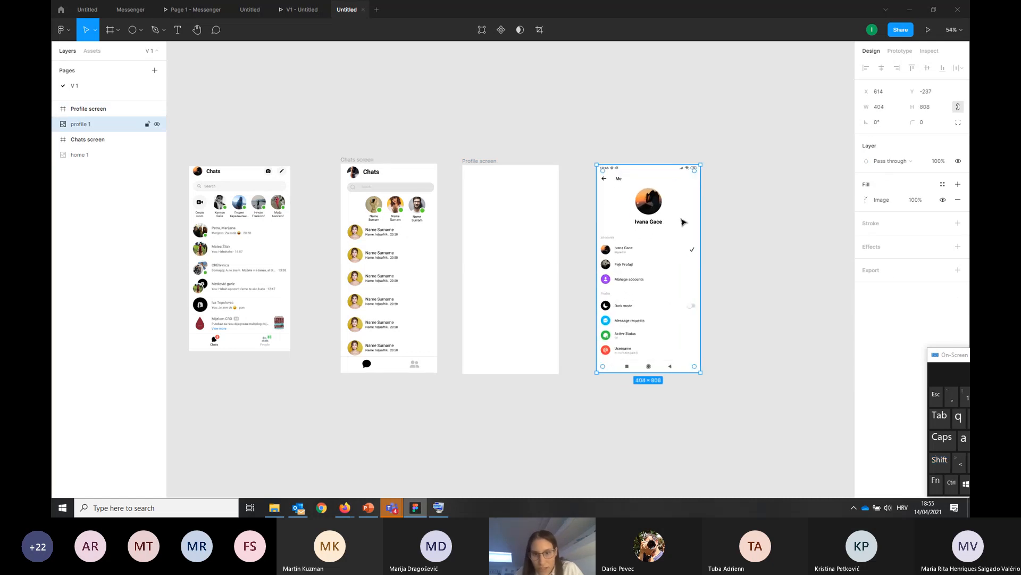
# Duplicate the header profile picture from the Chats screen and place the copy in the Profile screen at about X 143, Y 90
pyautogui.click(356, 175)
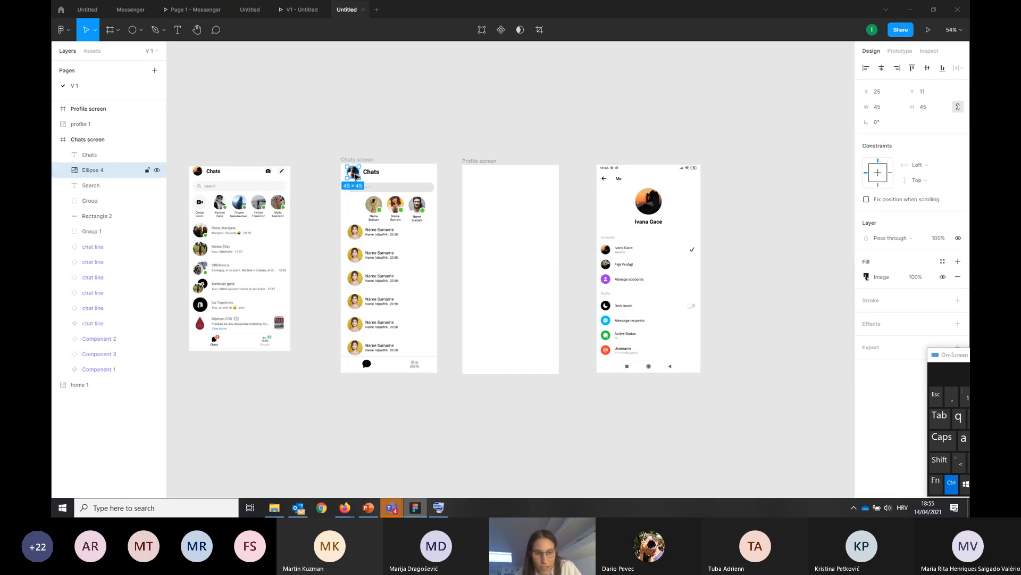
pyautogui.hotkey('ctrl', 'v')
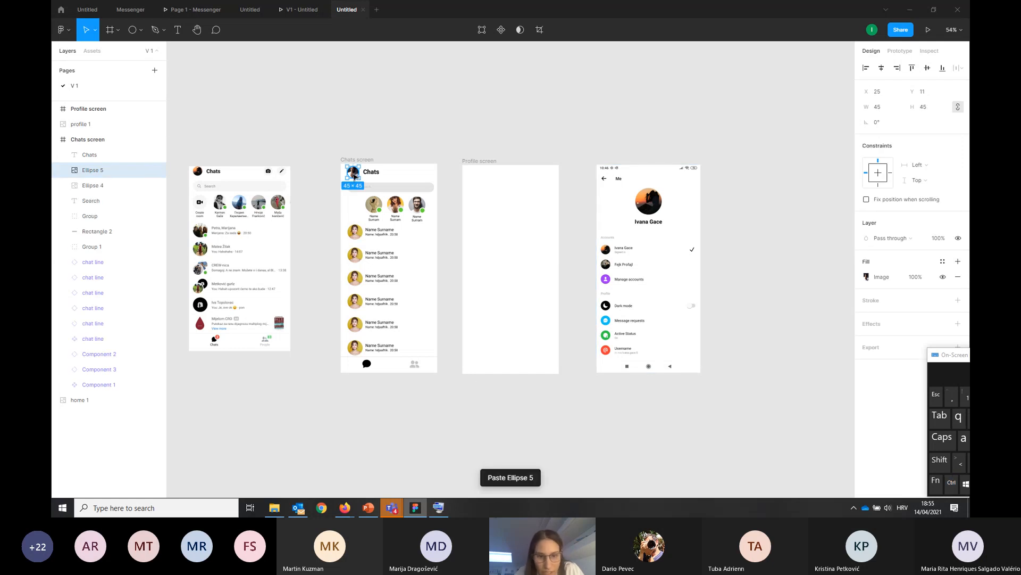
pyautogui.moveTo(355, 176); pyautogui.dragTo(507, 196)
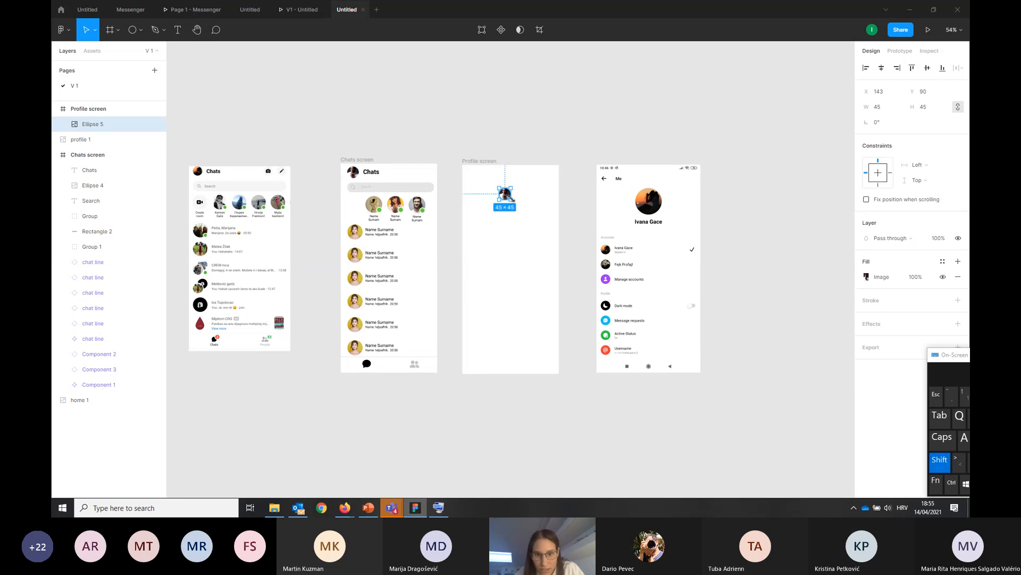
# Scale up the profile picture in the Profile screen proportionally to match the picture size in the reference screenshot
pyautogui.click(95, 30)
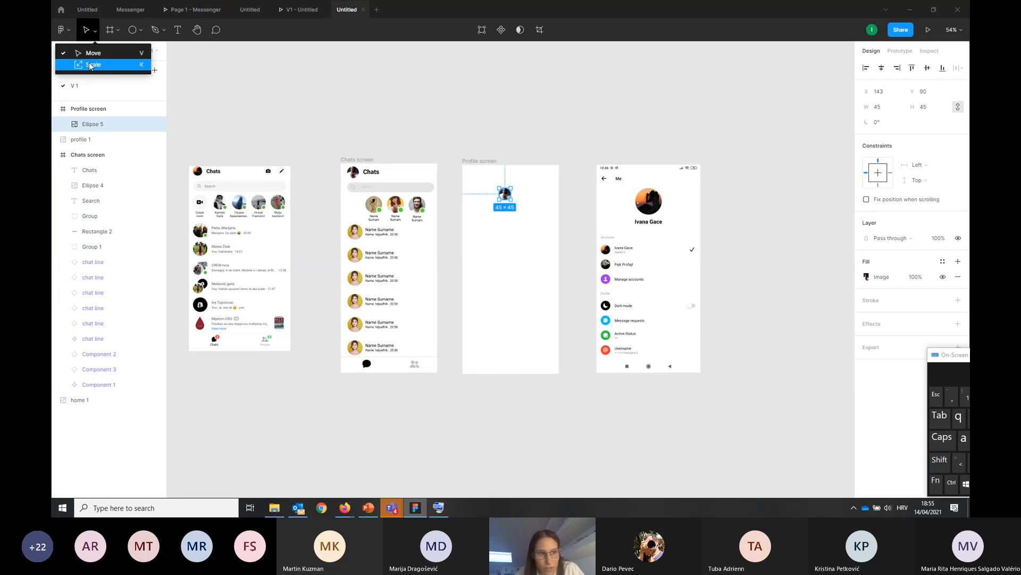
pyautogui.click(90, 65)
pyautogui.moveTo(512, 202)
pyautogui.mouseDown()
pyautogui.moveTo(525, 215)
pyautogui.moveTo(512, 207)
pyautogui.mouseUp()
pyautogui.click(540, 252)
pyautogui.scroll(3, 555, 215)
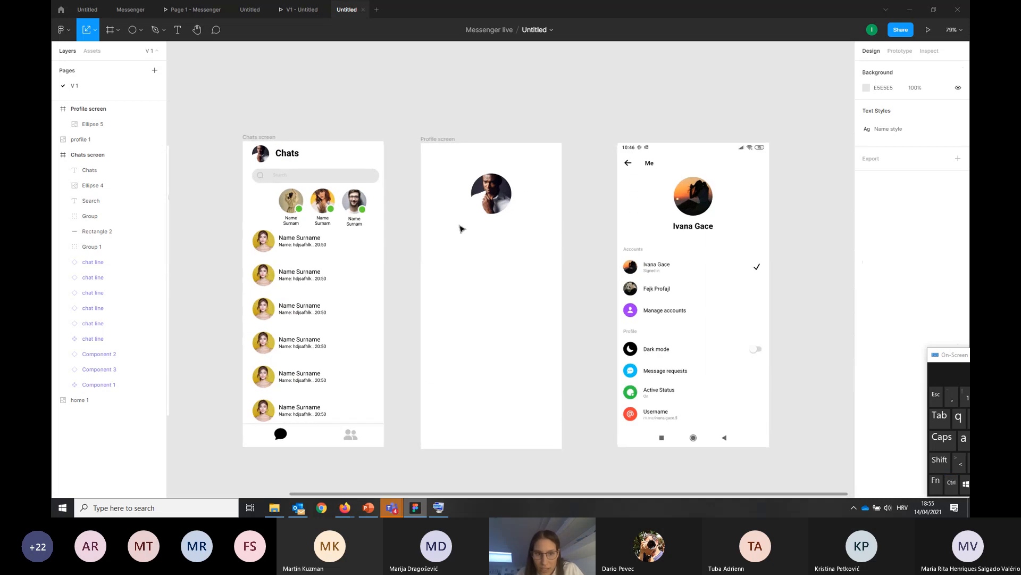
# Duplicate the "Chats" heading and place the copy below the profile picture in the Profile screen, at about X 150, Y 205
pyautogui.click(291, 158)
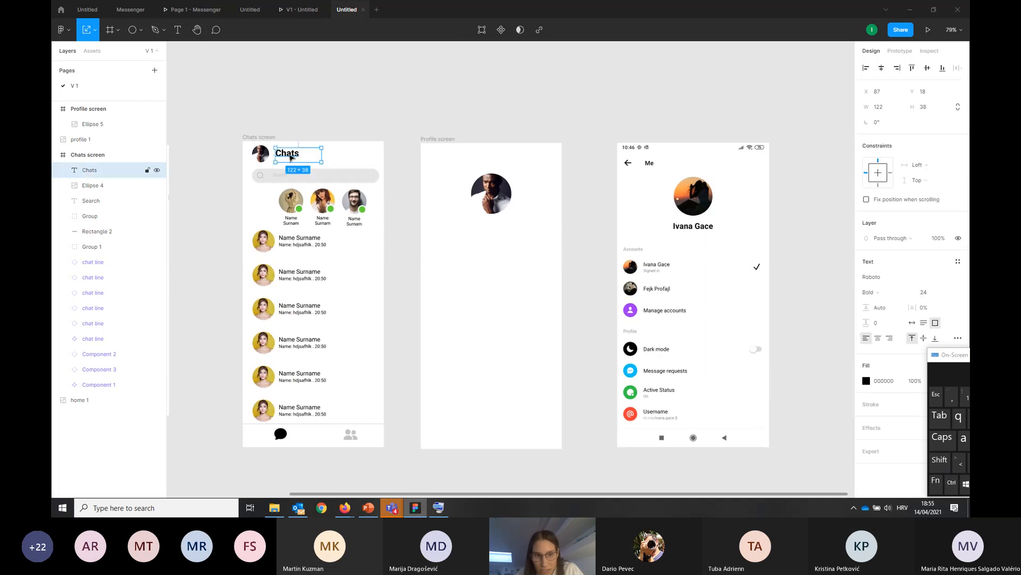
pyautogui.hotkey('ctrl', 'c')
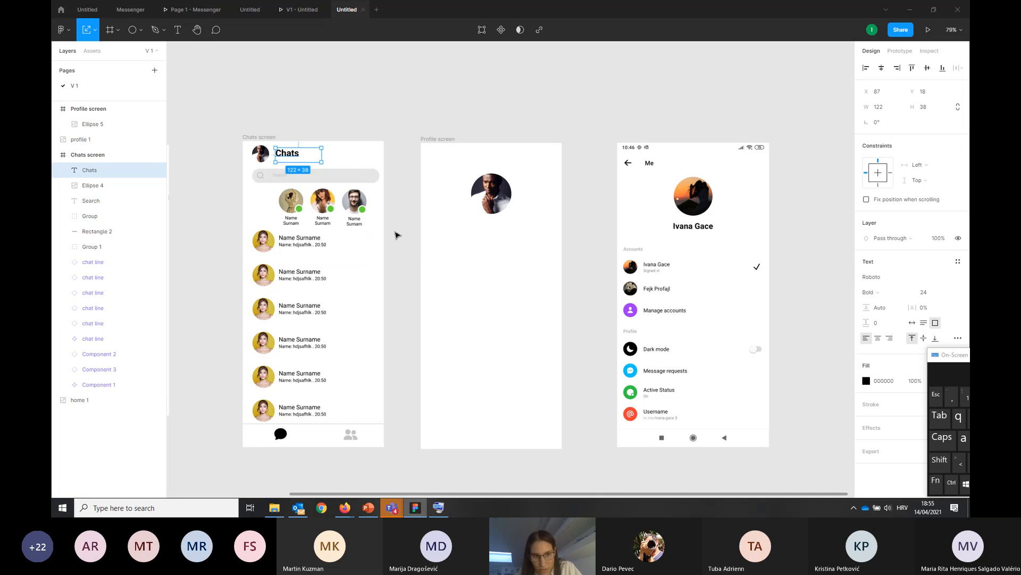
pyautogui.hotkey('ctrl', 'v')
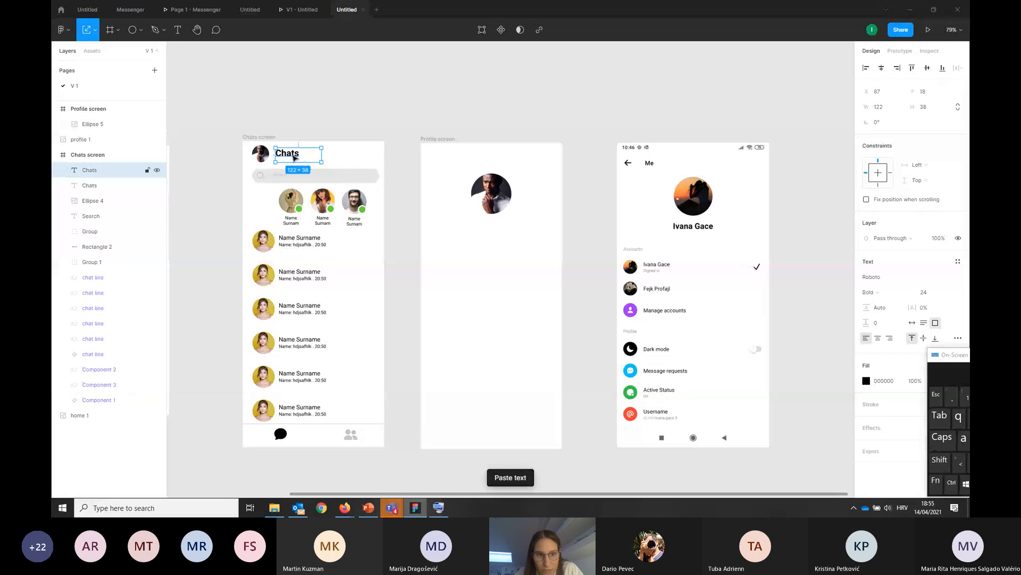
pyautogui.moveTo(299, 157); pyautogui.dragTo(492, 227)
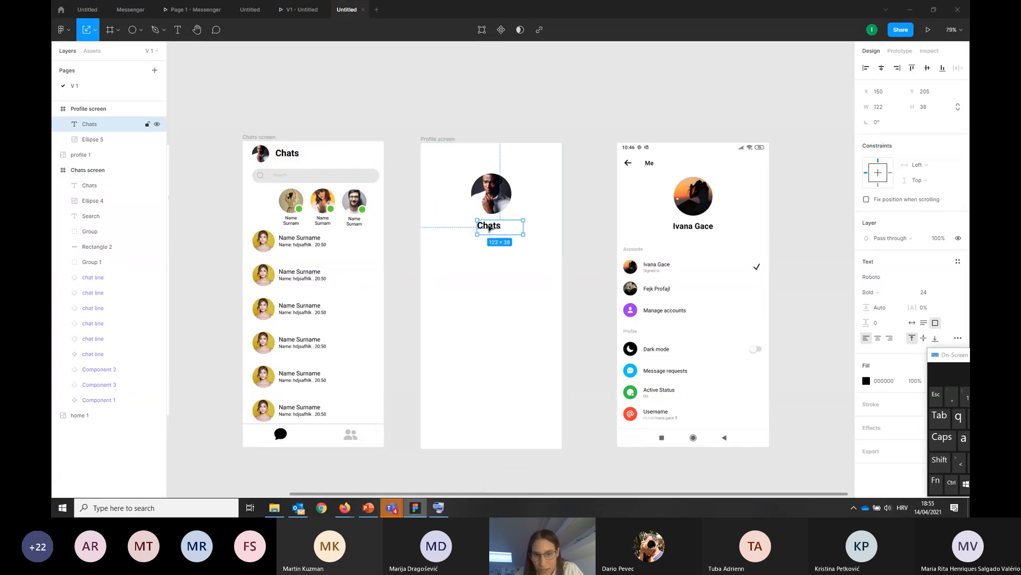
# Replace the copied heading's text in the Profile screen with the profile owner's full name
pyautogui.doubleClick(490, 228)
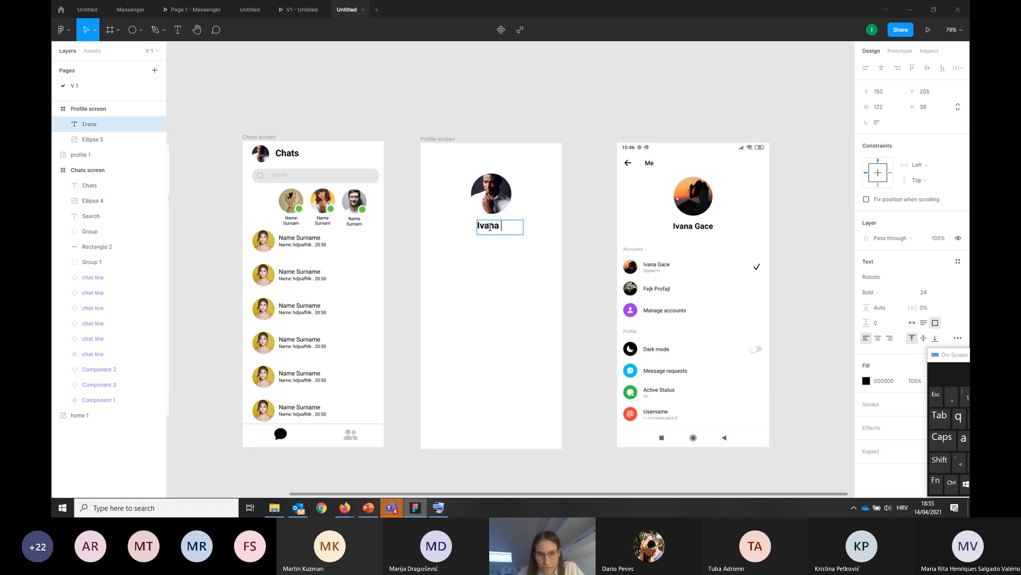
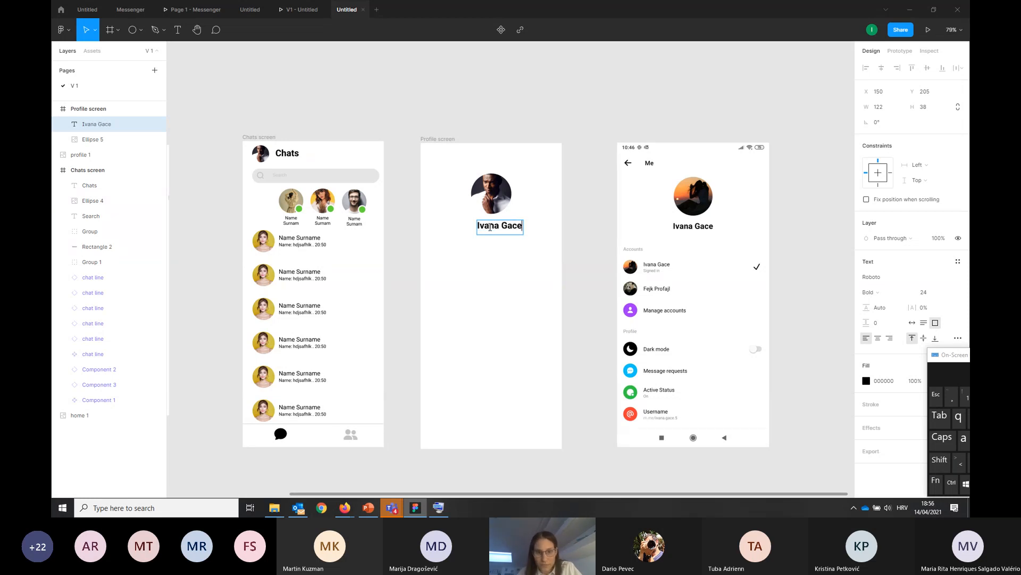
pyautogui.press('Escape')
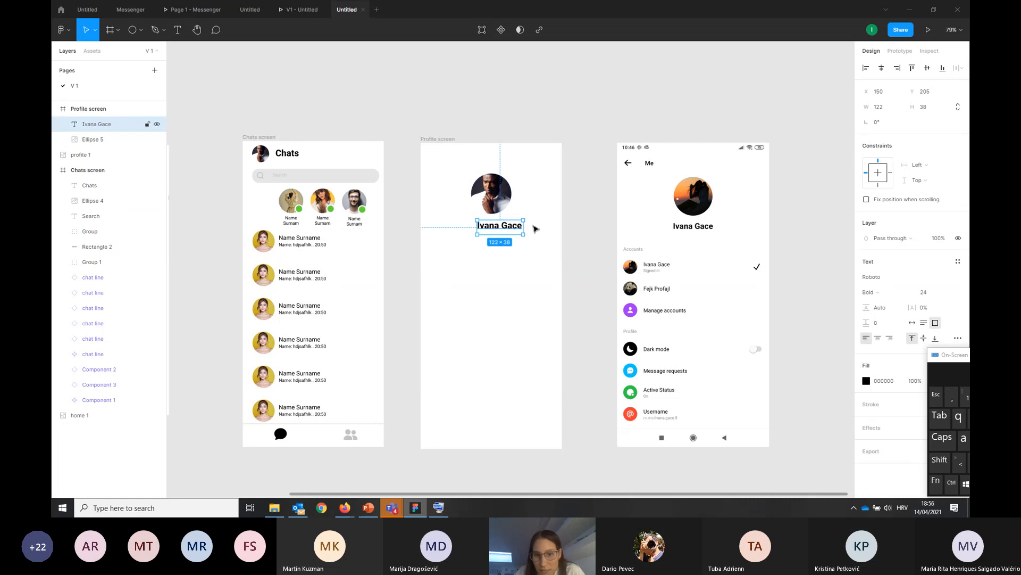
# Centre the name text horizontally in the Profile screen below the picture, at about Y 207
pyautogui.moveTo(512, 230); pyautogui.dragTo(501, 230)
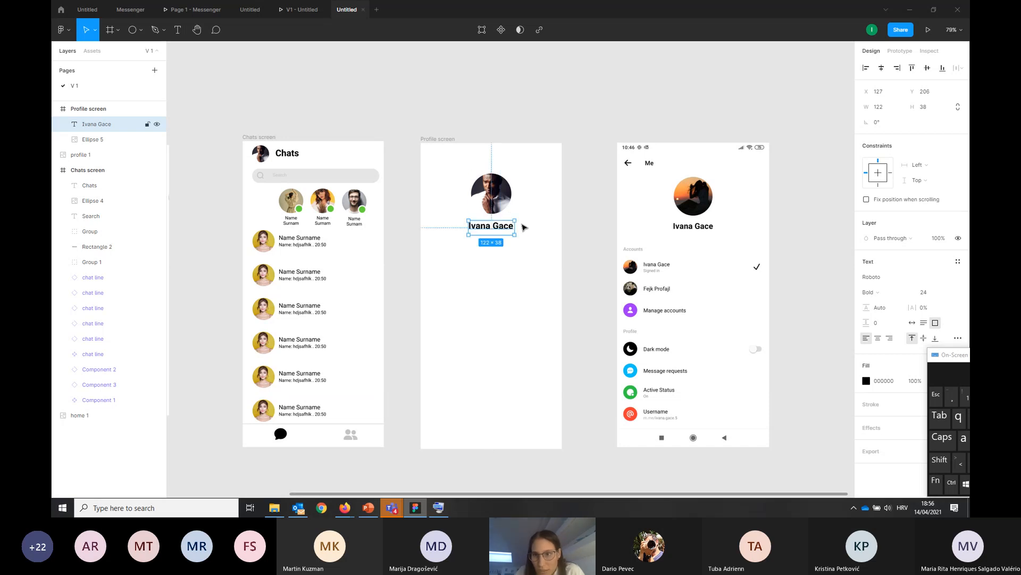
pyautogui.click(883, 69)
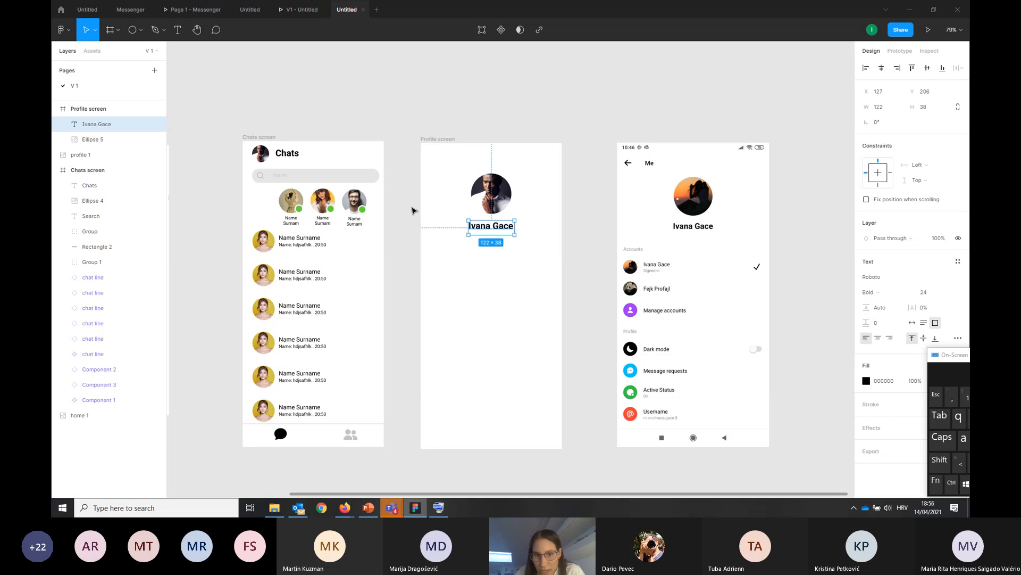
pyautogui.moveTo(484, 229); pyautogui.dragTo(527, 230)
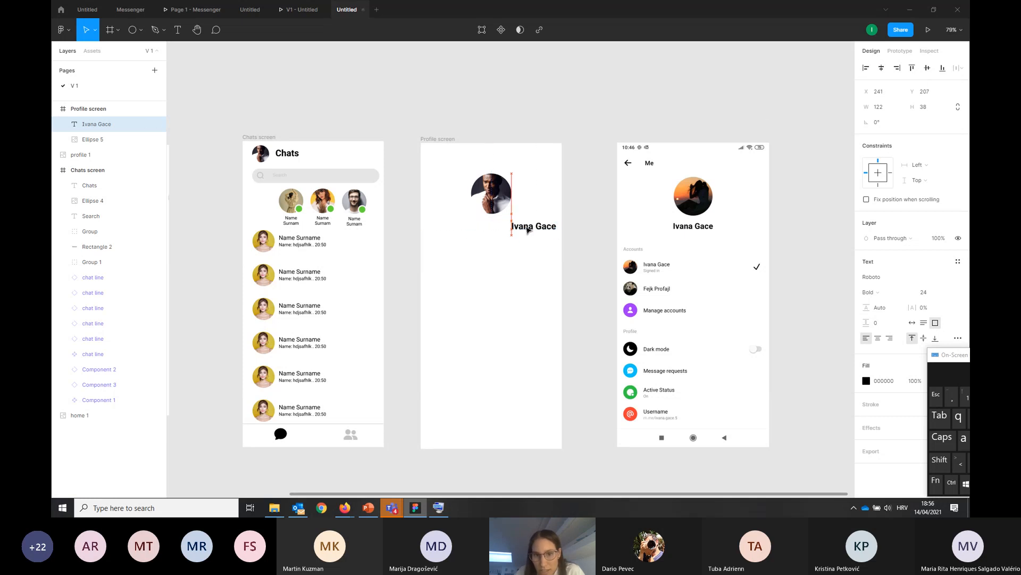
pyautogui.click(882, 68)
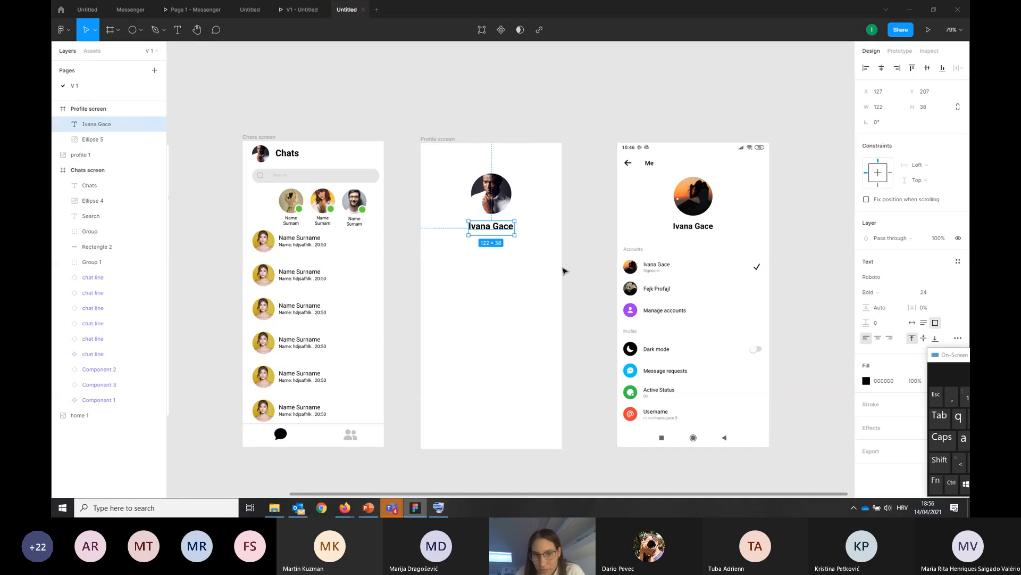
pyautogui.click(596, 262)
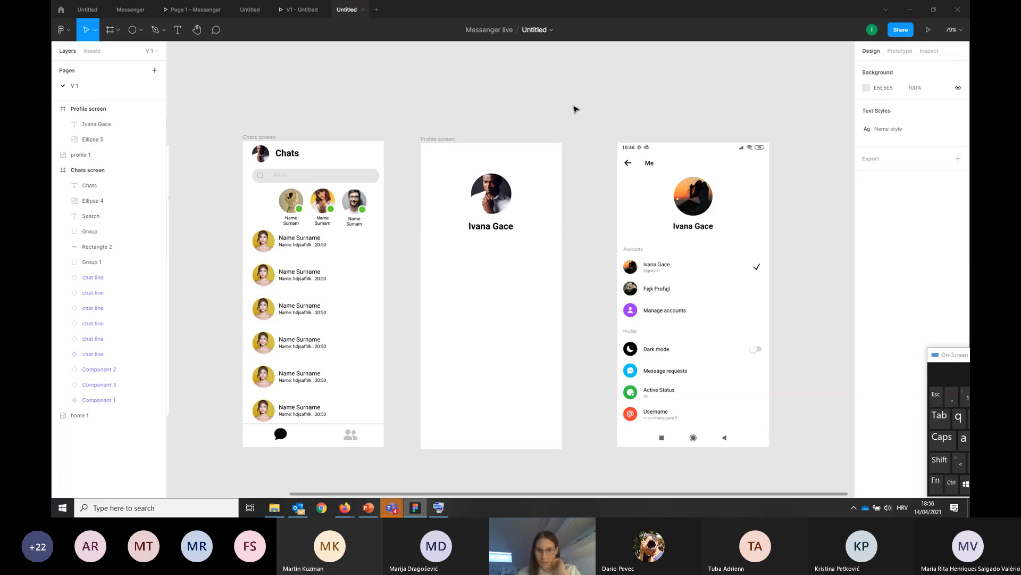
# Open the Iconify plugin and search it for "back" icons
pyautogui.rightClick(575, 109)
pyautogui.moveTo(650, 136)
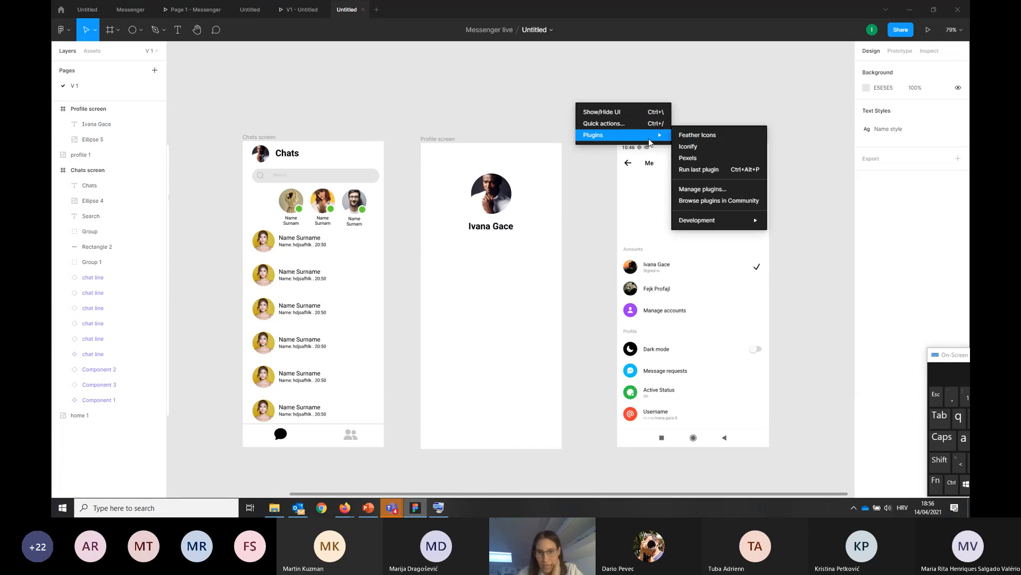
pyautogui.click(695, 151)
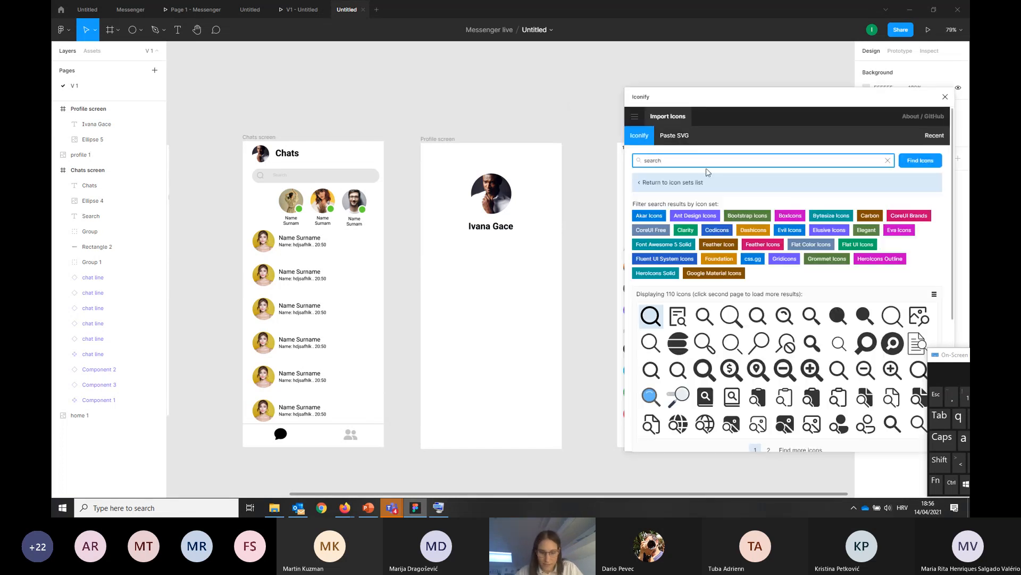
pyautogui.hotkey('ctrl', 'a')
pyautogui.write('be')
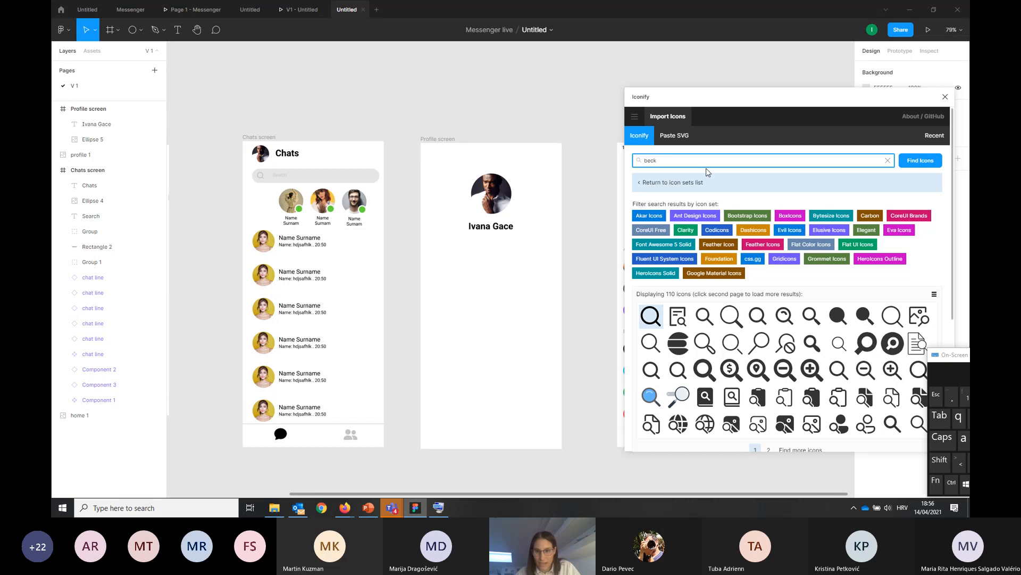
pyautogui.write('ck')
pyautogui.press('Return')
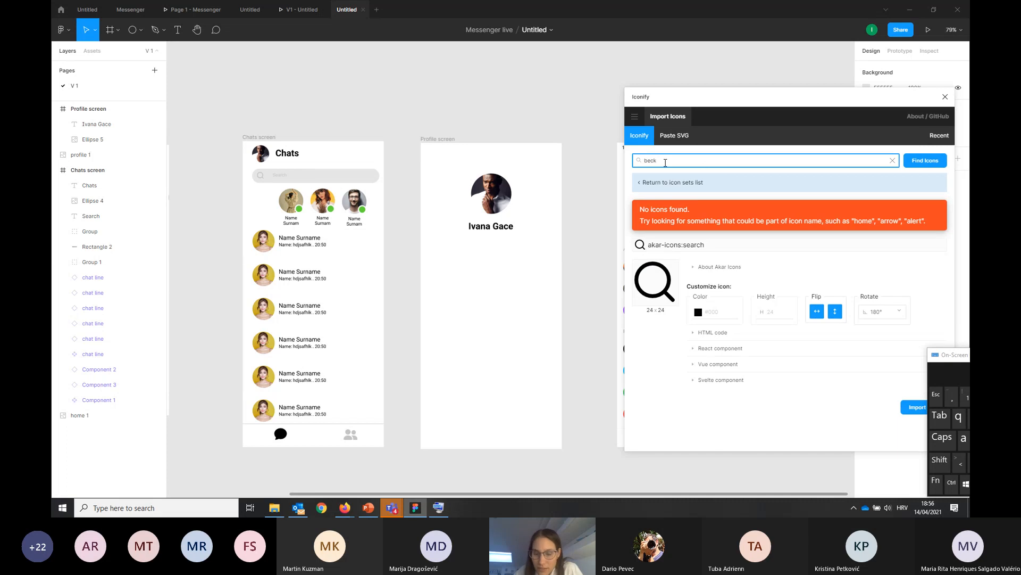
pyautogui.write('ack')
pyautogui.press('Return')
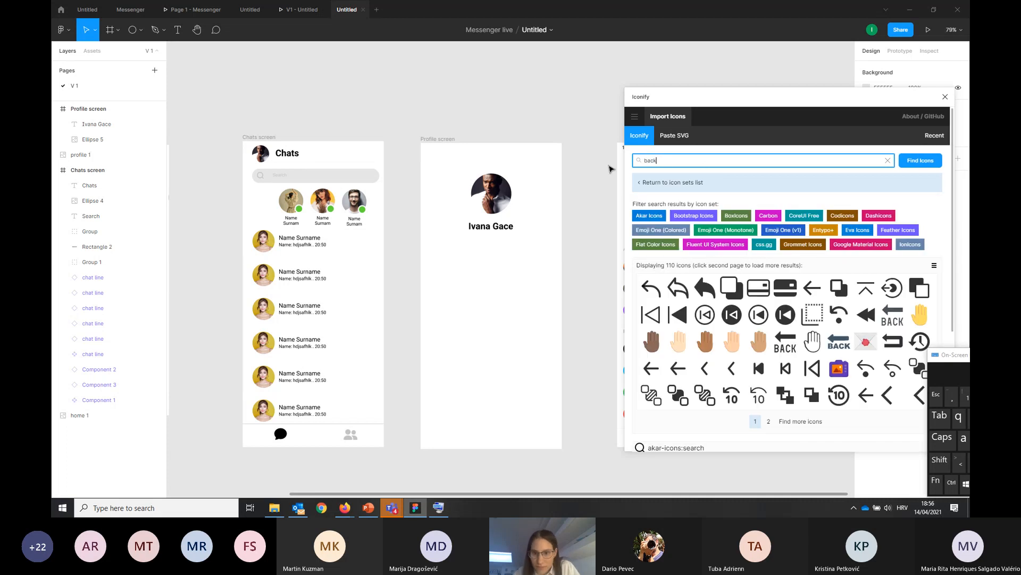
# Import the bx:bx-arrow-back icon from Iconify and close the plugin
pyautogui.click(818, 297)
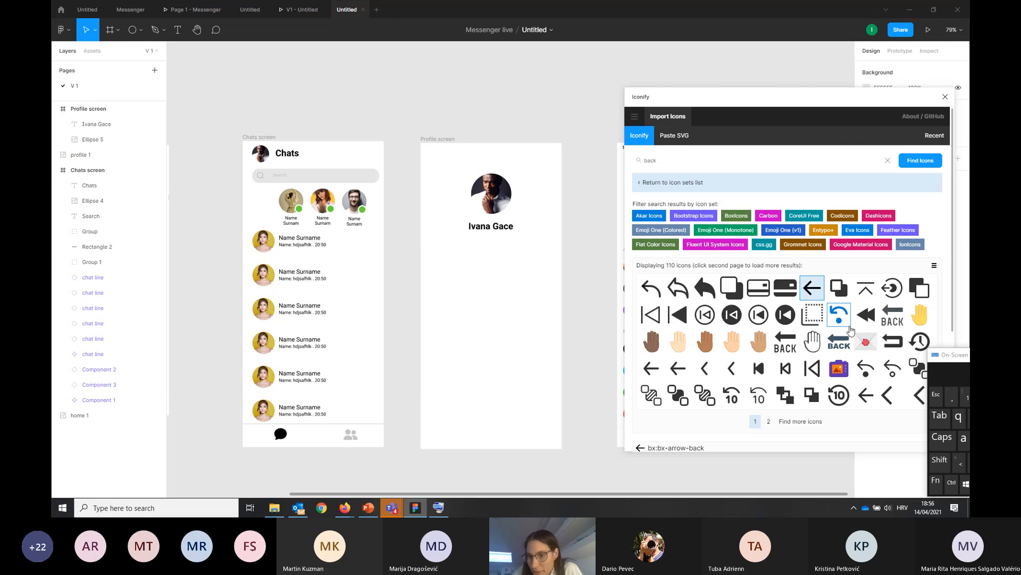
pyautogui.scroll(-3, 854, 334)
pyautogui.click(912, 432)
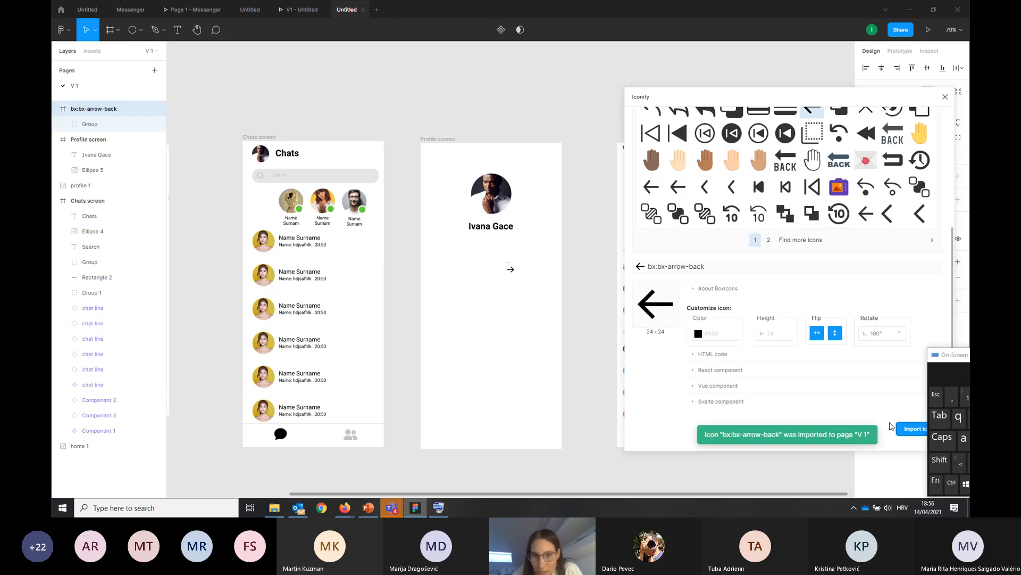
pyautogui.click(946, 97)
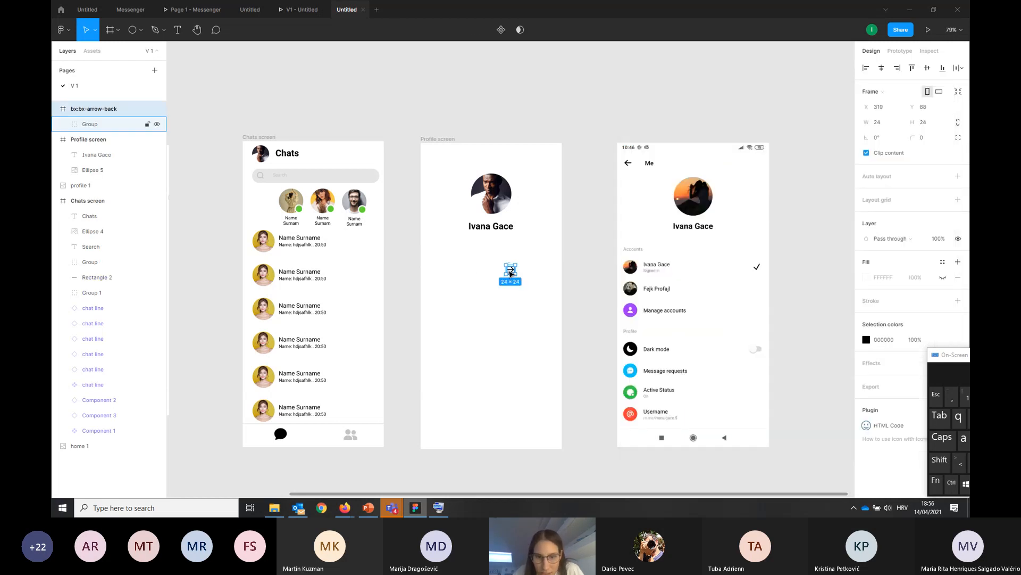
# Move the arrow group to the Profile screen's upper-left corner and enlarge it proportionally to about 30 × 25
pyautogui.click(511, 272)
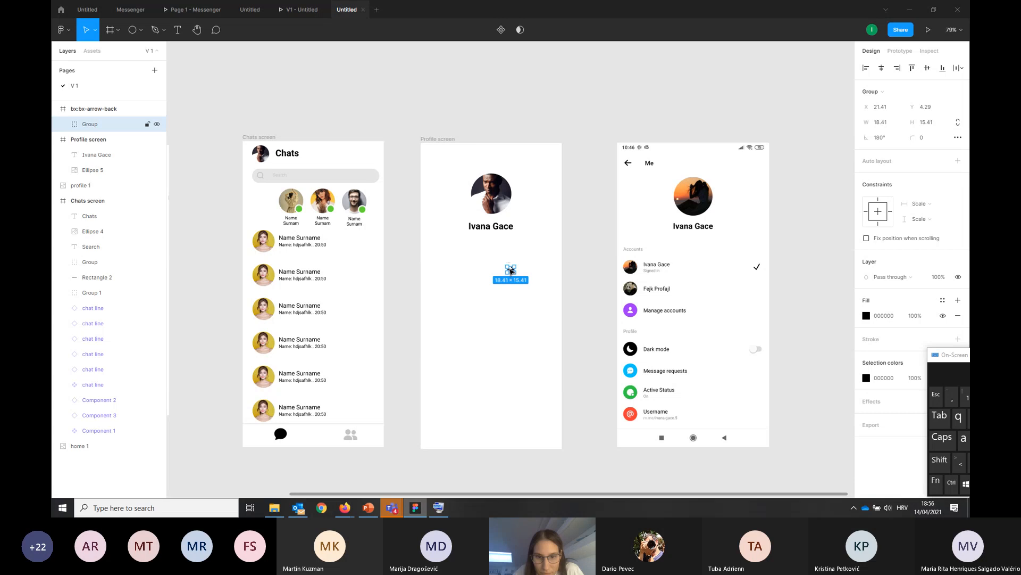
pyautogui.moveTo(510, 270); pyautogui.dragTo(439, 162)
pyautogui.press('shift')
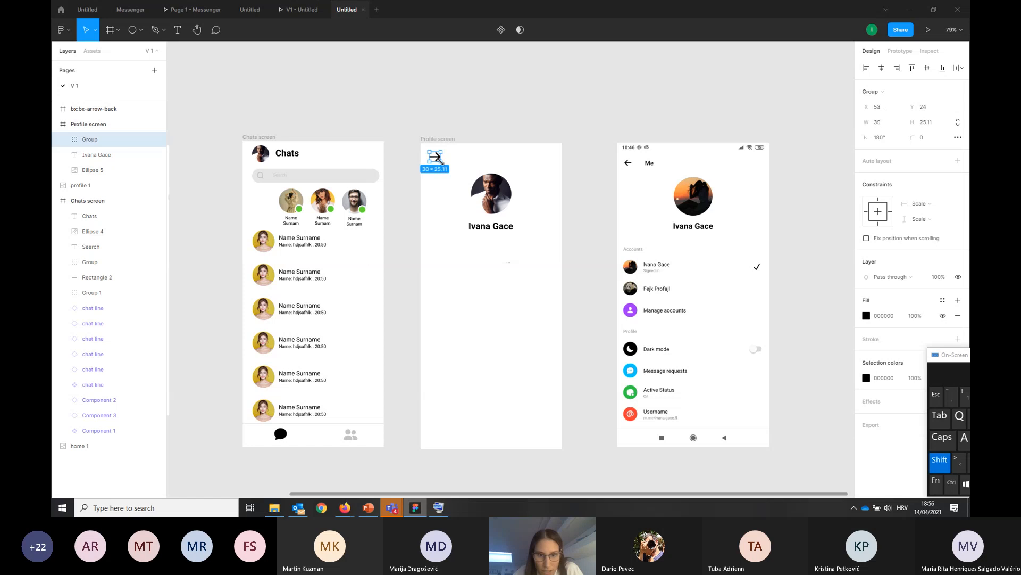
# Flip the arrow in the Profile screen horizontally so it points left as a back arrow
pyautogui.click(433, 155)
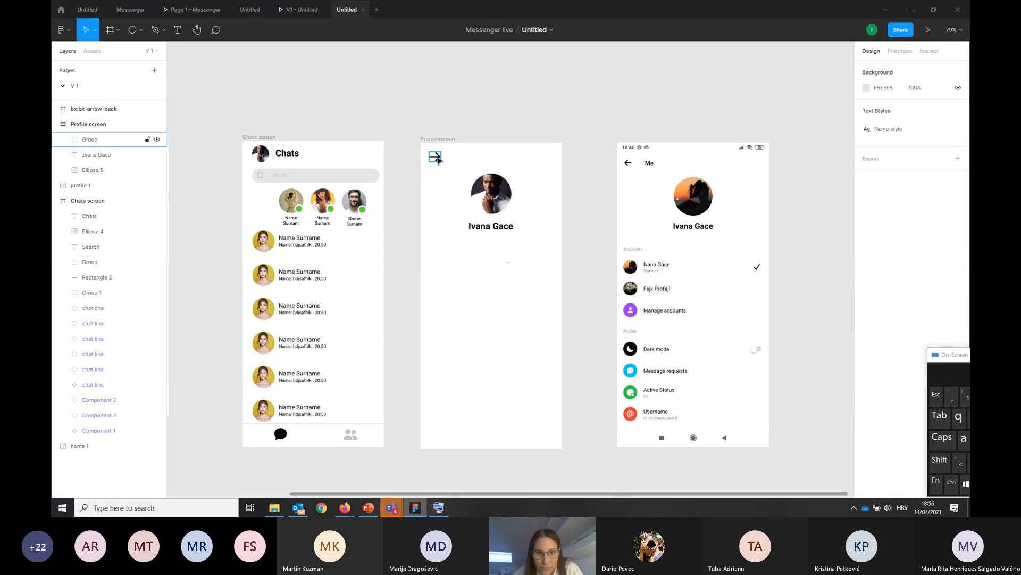
pyautogui.rightClick(437, 158)
pyautogui.click(484, 390)
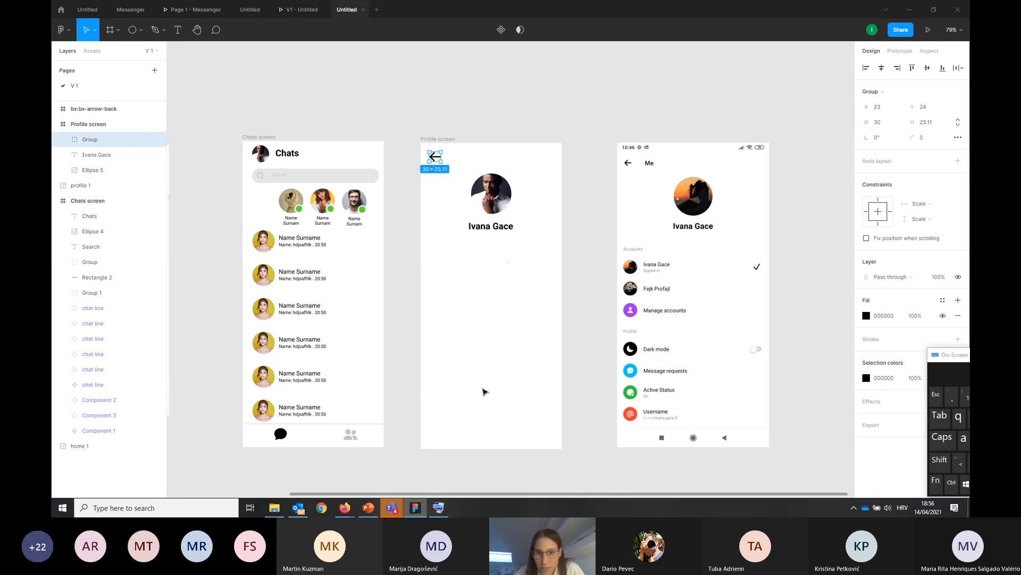
pyautogui.click(505, 341)
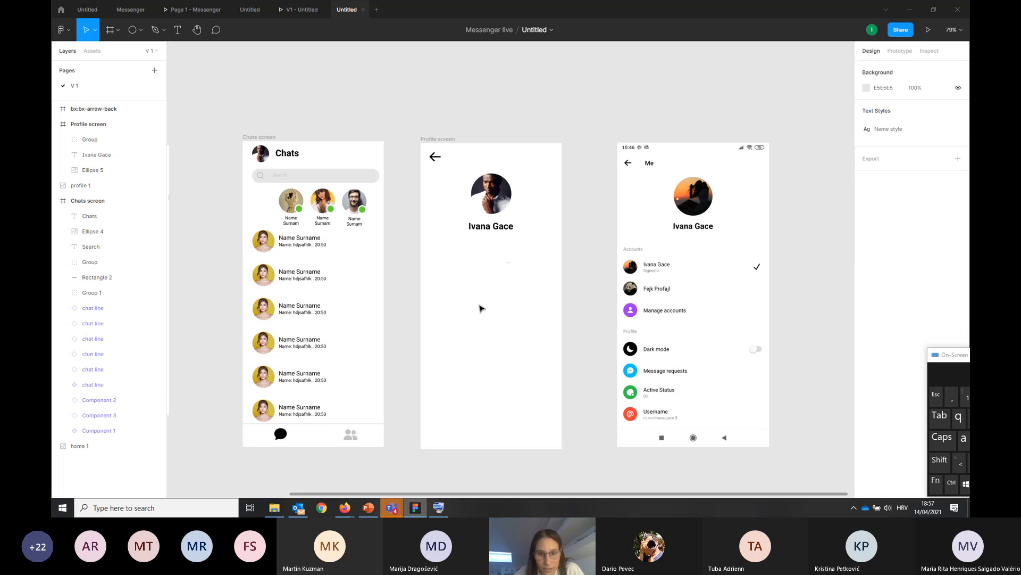
# Delete the leftover empty bx:bx-arrow-back frame
pyautogui.moveTo(468, 284); pyautogui.dragTo(543, 365)
pyautogui.click(99, 109)
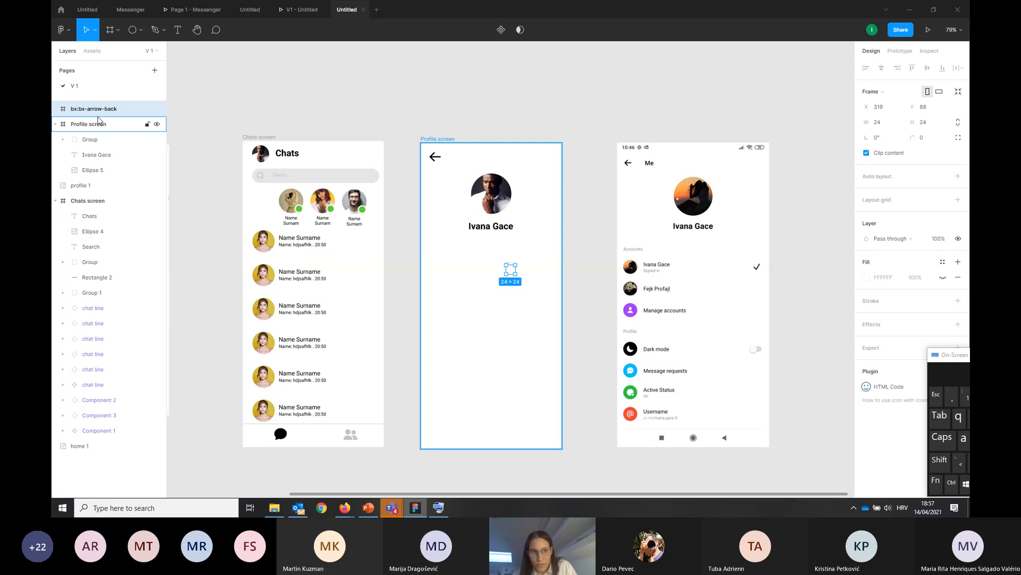
pyautogui.press('Delete')
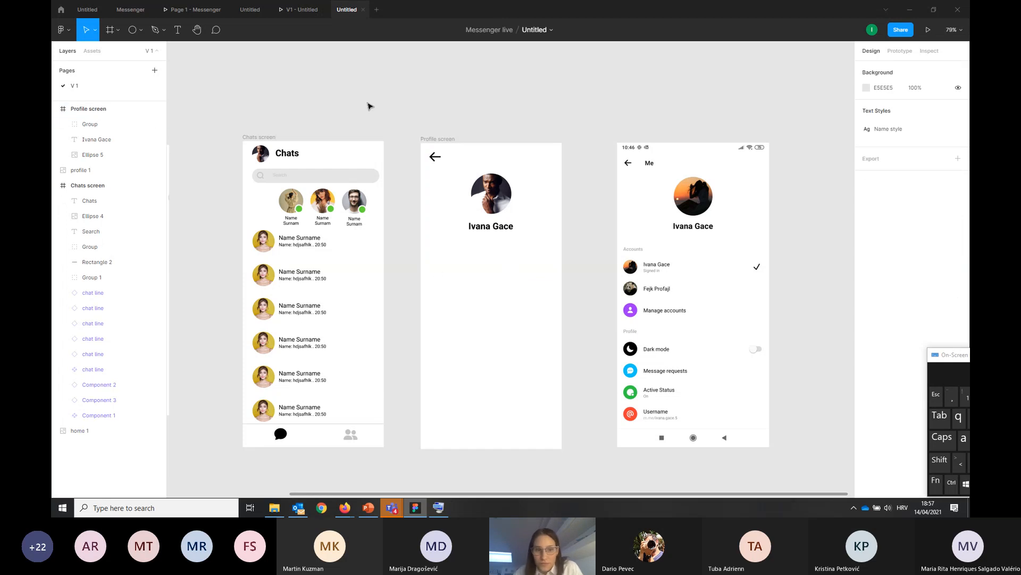
# Move the profile screenshot farther away from the Profile screen, to about X 868, Y -210
pyautogui.moveTo(217, 103); pyautogui.dragTo(290, 96)
pyautogui.click(764, 241)
pyautogui.moveTo(765, 240); pyautogui.dragTo(792, 251)
pyautogui.moveTo(528, 497); pyautogui.dragTo(461, 501)
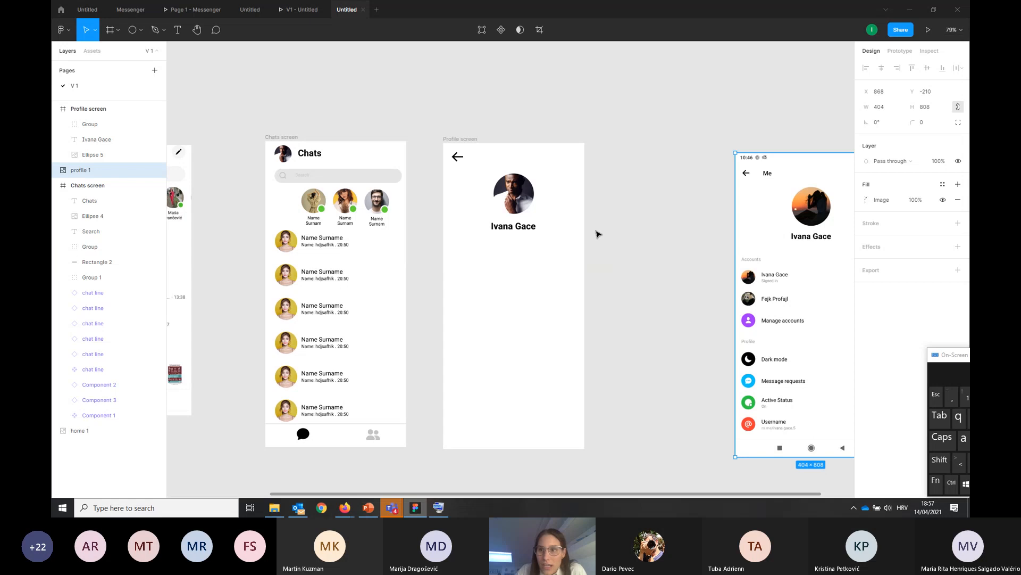
# Open the presentation view of the Messenger prototype
pyautogui.click(929, 33)
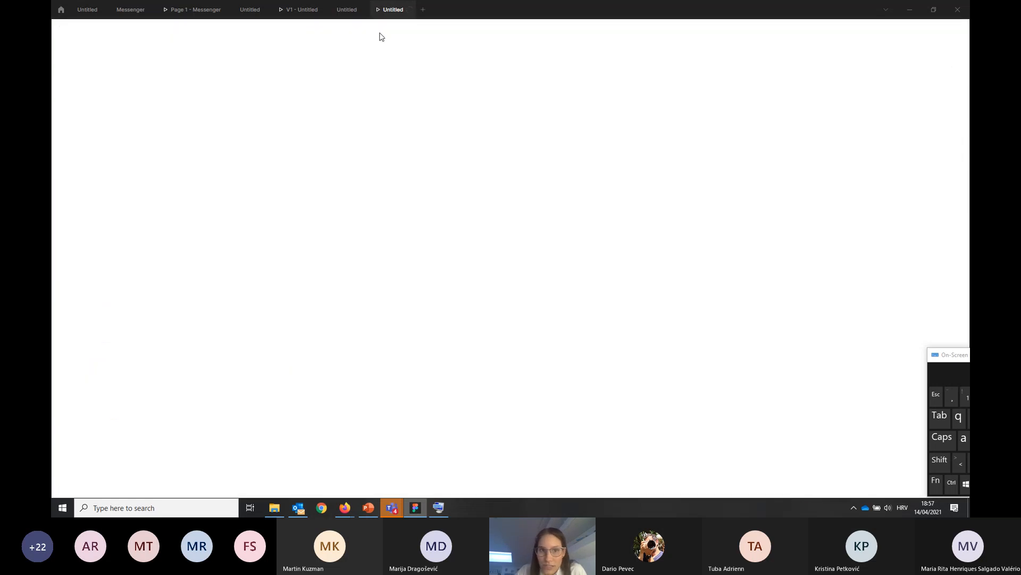
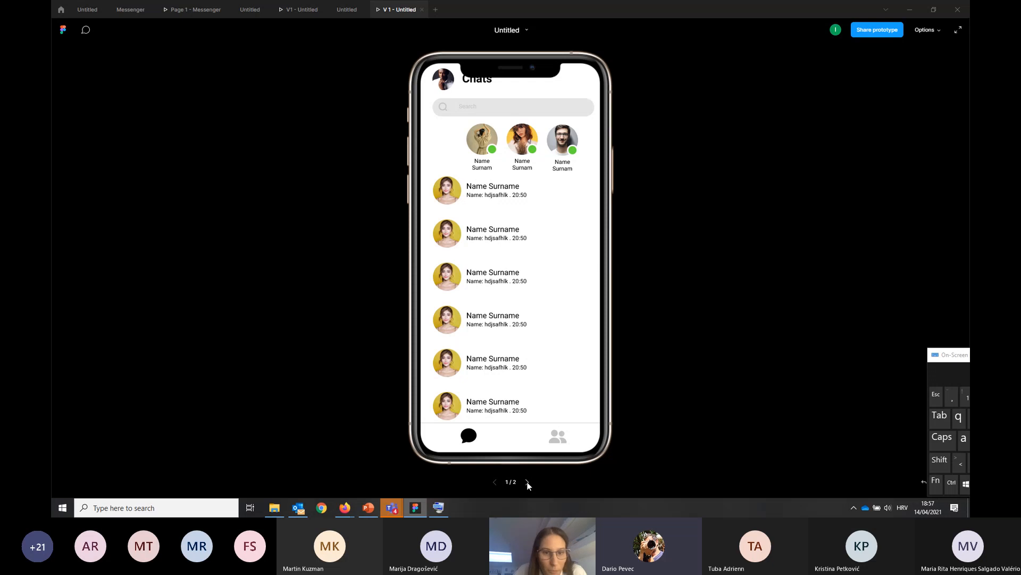
pyautogui.click(340, 12)
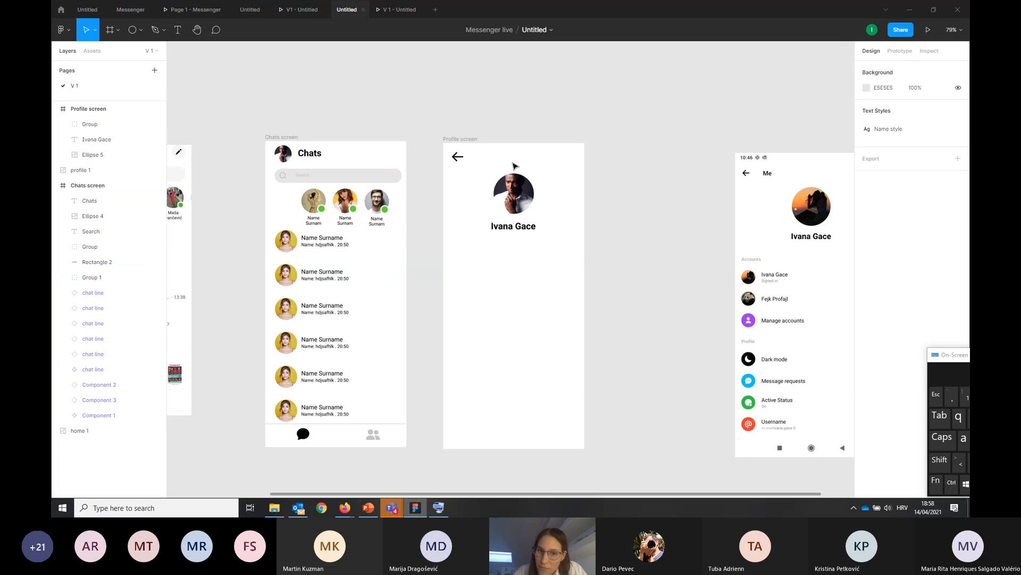
pyautogui.click(276, 138)
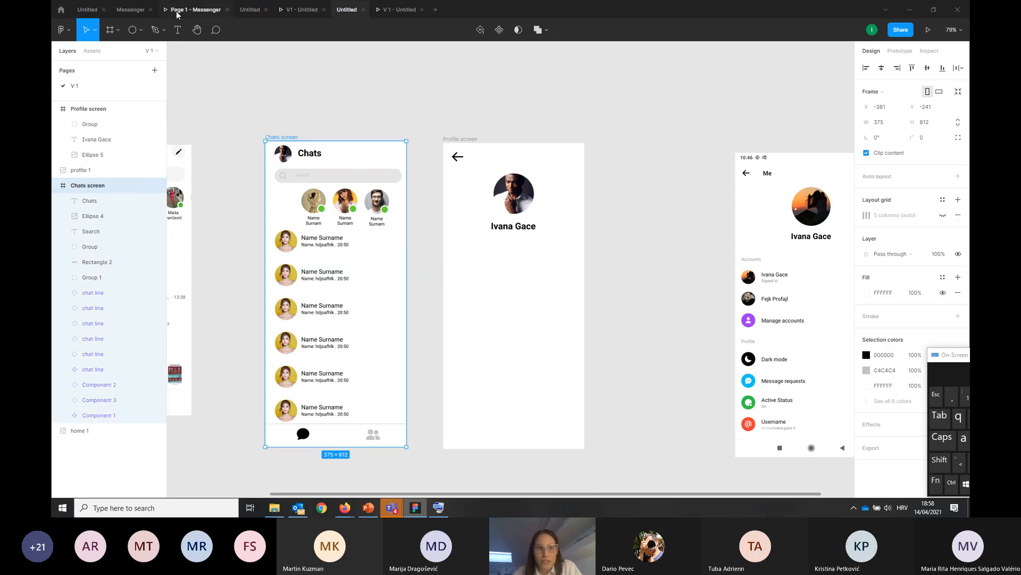
pyautogui.click(109, 29)
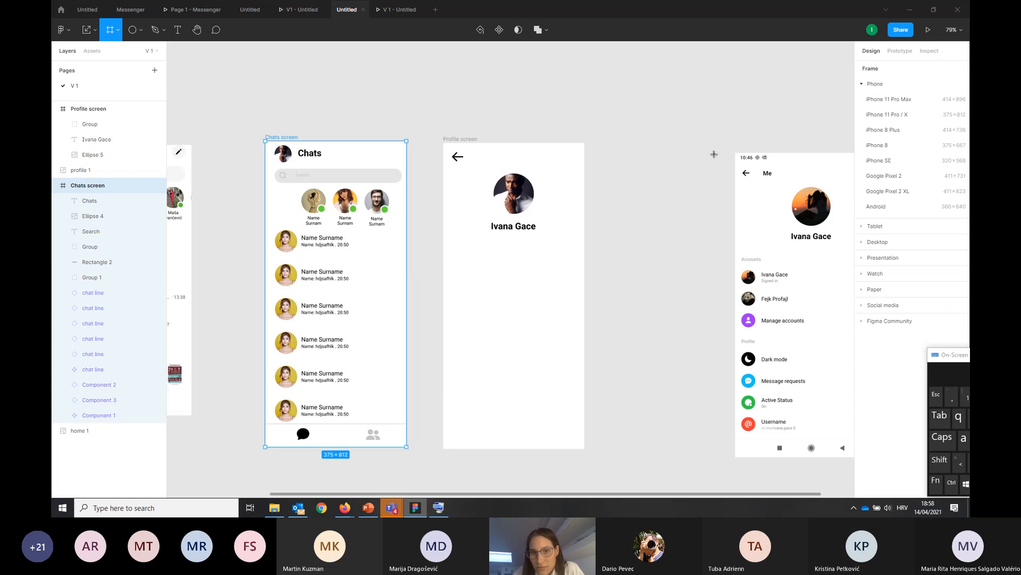
pyautogui.moveTo(665, 113); pyautogui.dragTo(702, 149)
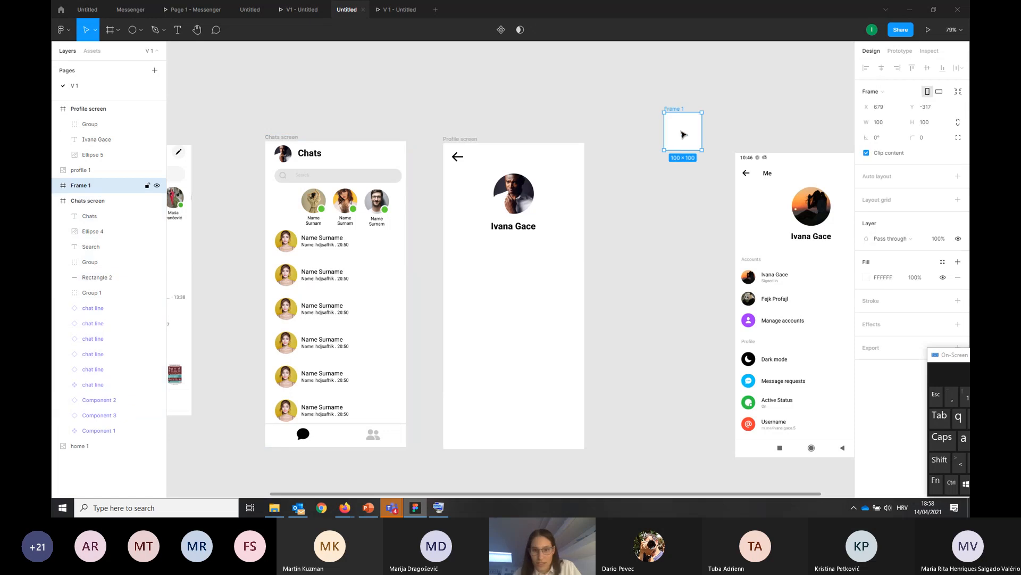
pyautogui.press('Escape')
pyautogui.click(683, 133)
pyautogui.press('Delete')
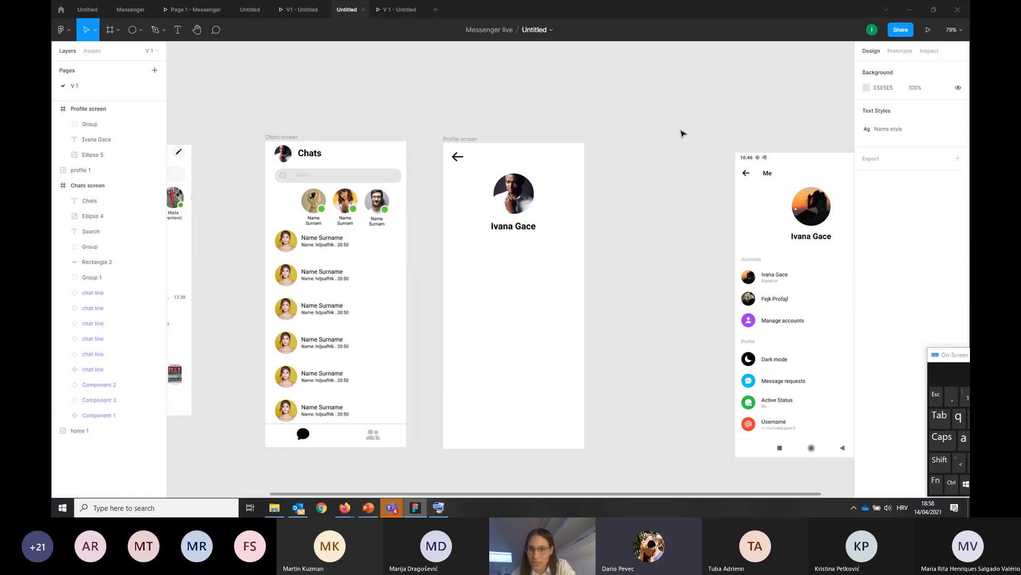
# Move all Chats screen content except the navigation bar down below the phone notch, with the header profile picture at about Y 48
pyautogui.click(397, 11)
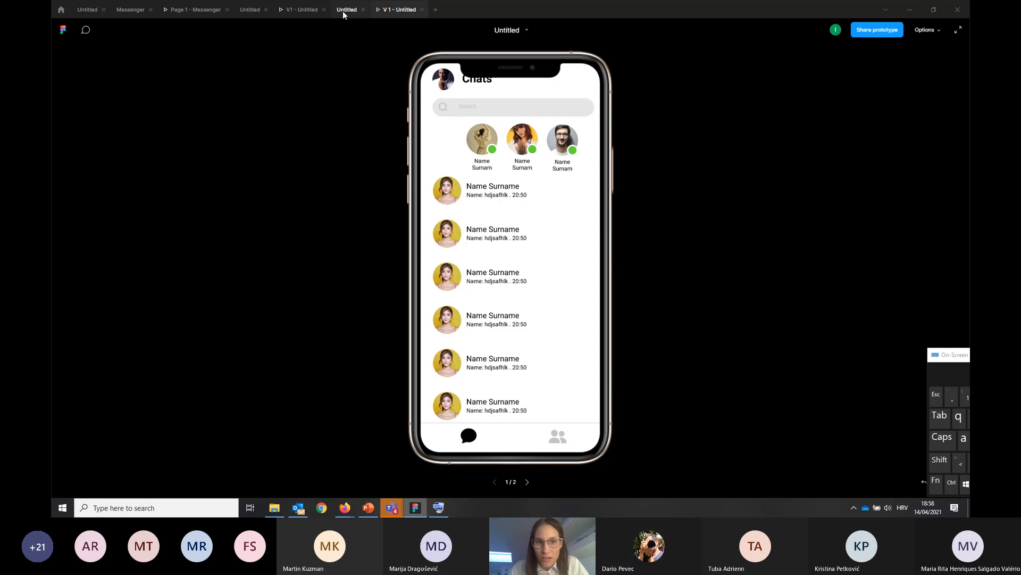
pyautogui.click(343, 11)
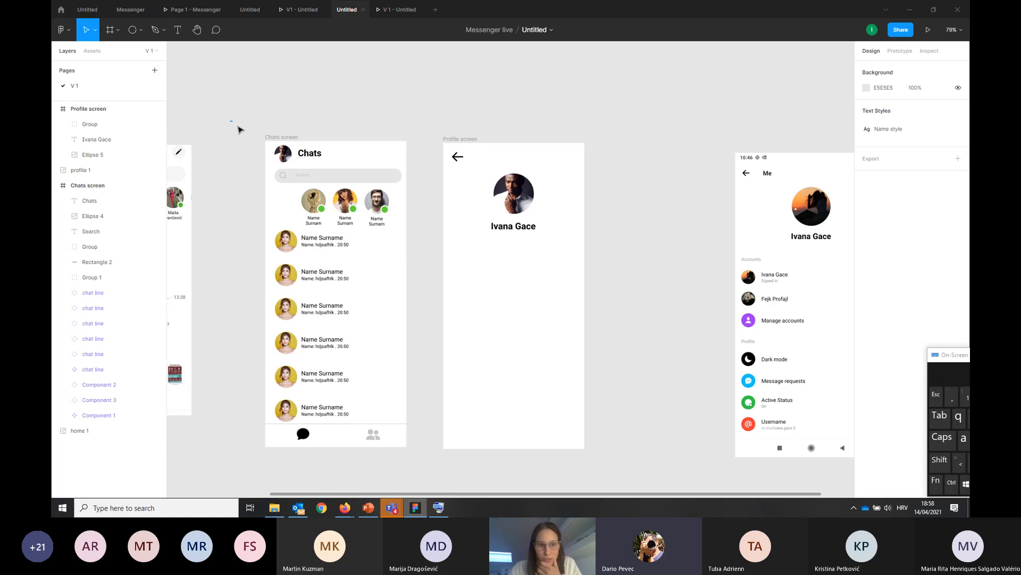
pyautogui.moveTo(231, 121); pyautogui.dragTo(423, 421)
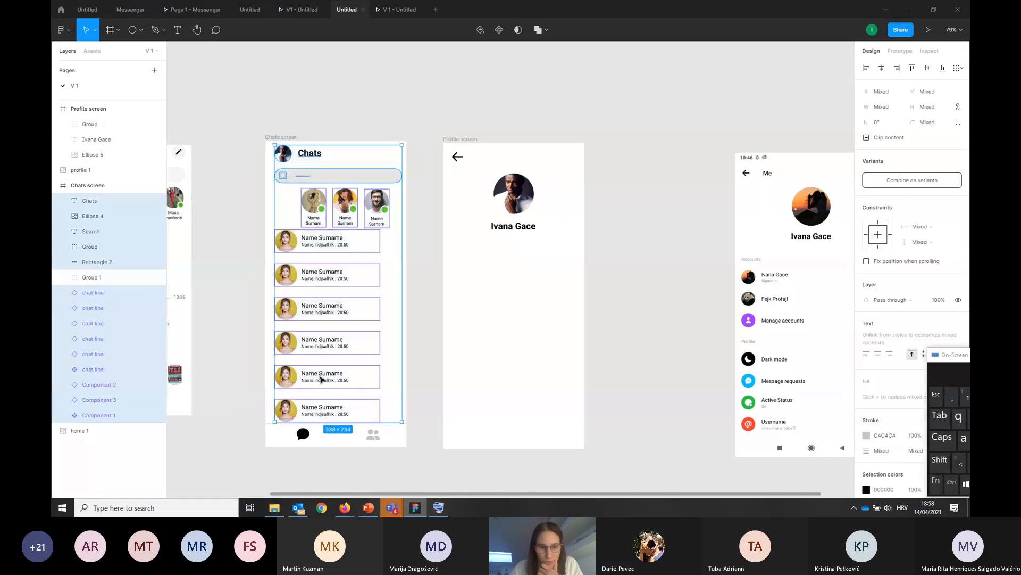
pyautogui.moveTo(321, 379)
pyautogui.mouseDown()
pyautogui.moveTo(308, 389)
pyautogui.moveTo(321, 393)
pyautogui.mouseUp()
pyautogui.click(337, 86)
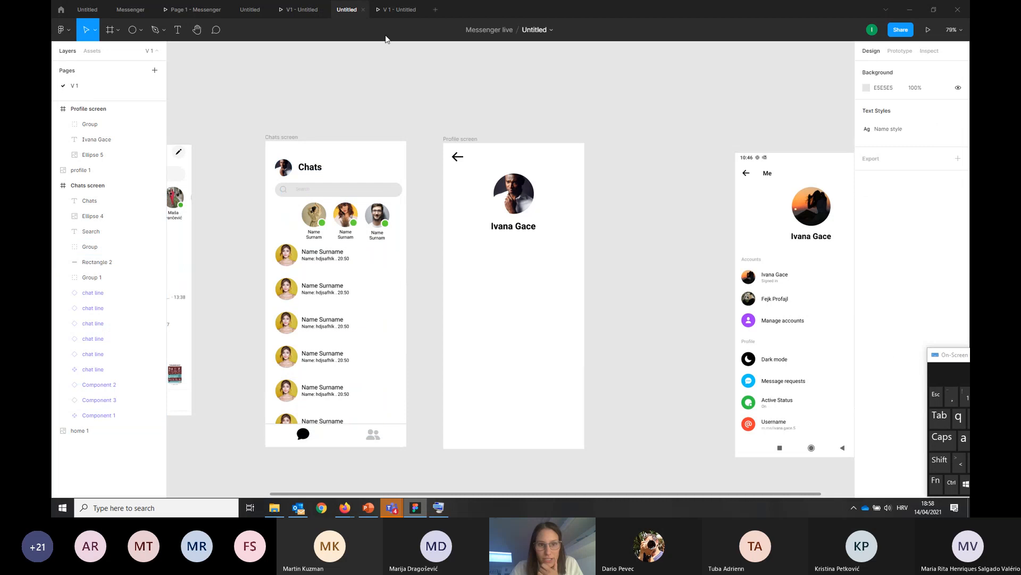
# Preview the prototype and flip between the Chats and Profile screens to check their layout, ending on Chats
pyautogui.hotkey('ctrl', 'alt', 'Return')
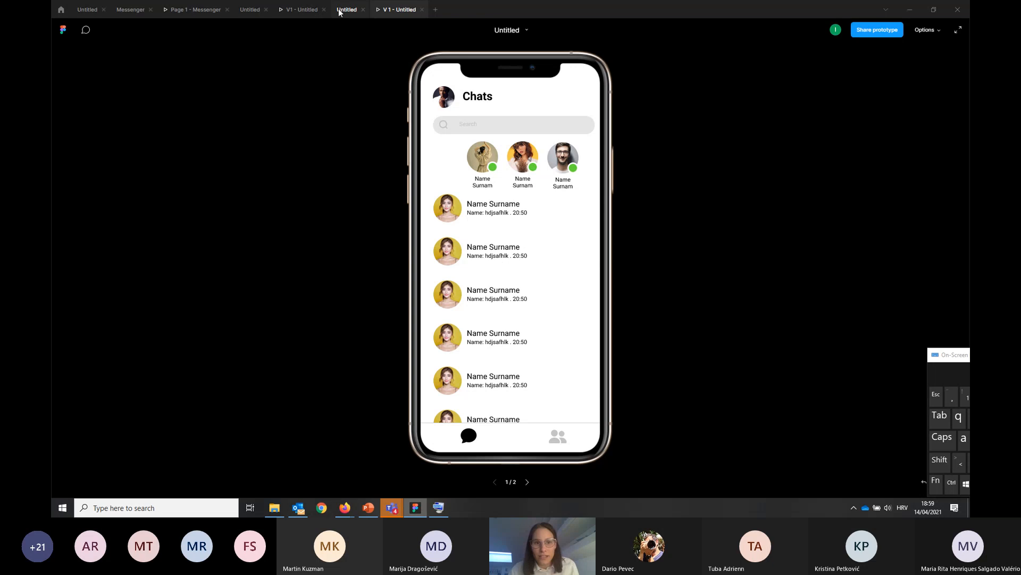
pyautogui.click(527, 481)
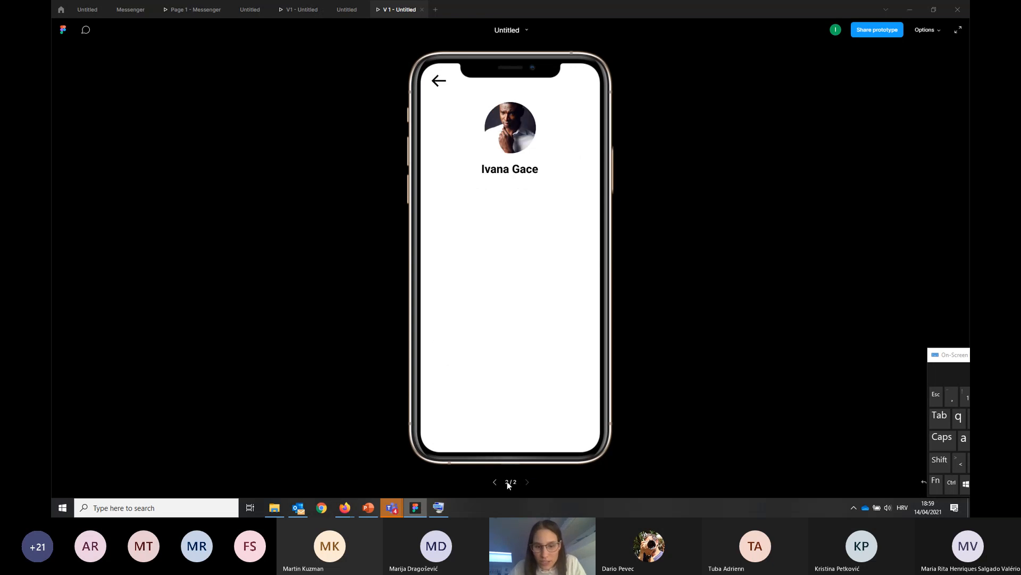
pyautogui.click(495, 482)
pyautogui.click(527, 482)
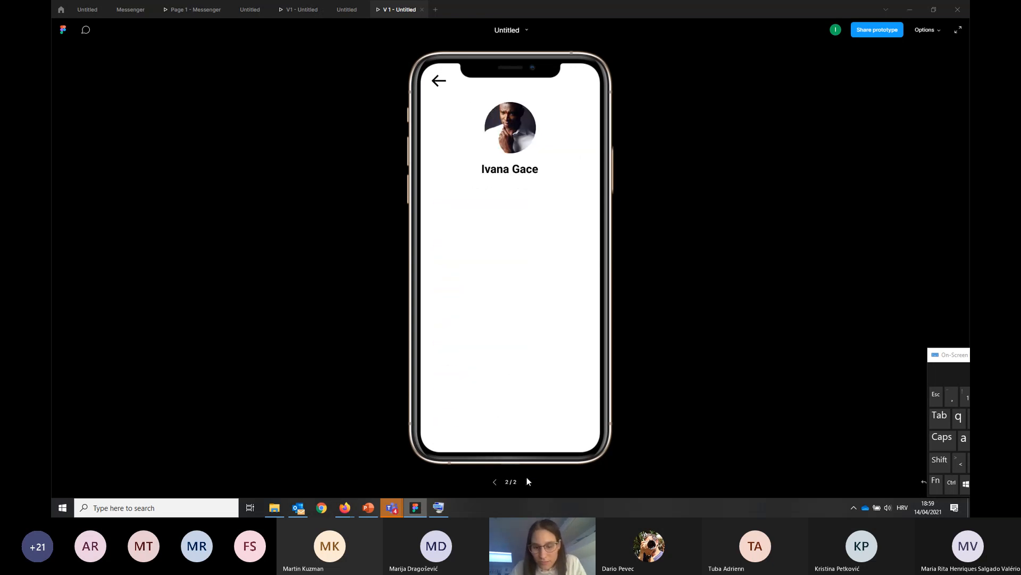
pyautogui.click(496, 483)
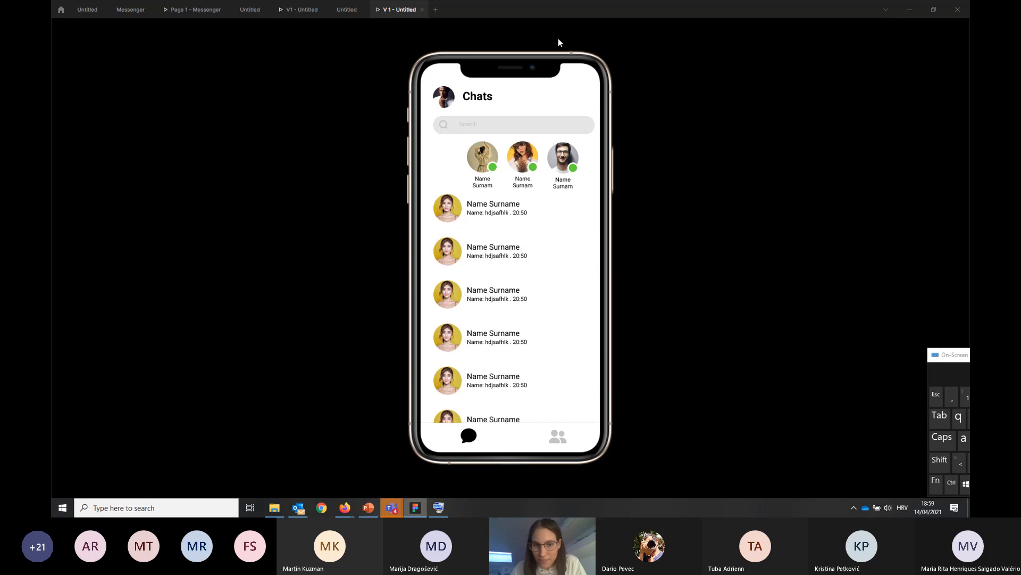
# Link the profile picture in the Chats header to the Profile screen with an On tap, Navigate to, Instant interaction
pyautogui.click(347, 10)
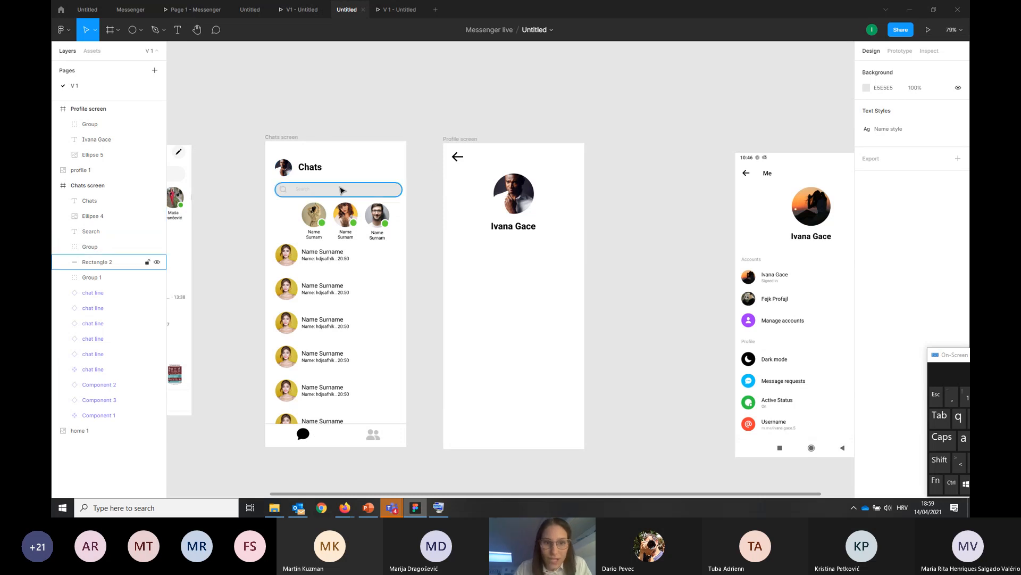
pyautogui.click(286, 169)
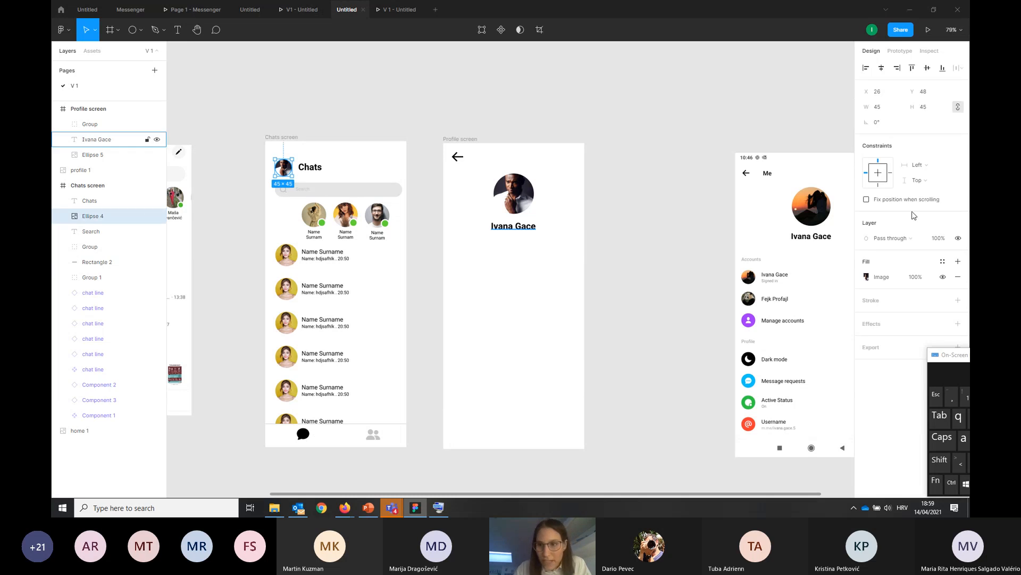
pyautogui.click(898, 51)
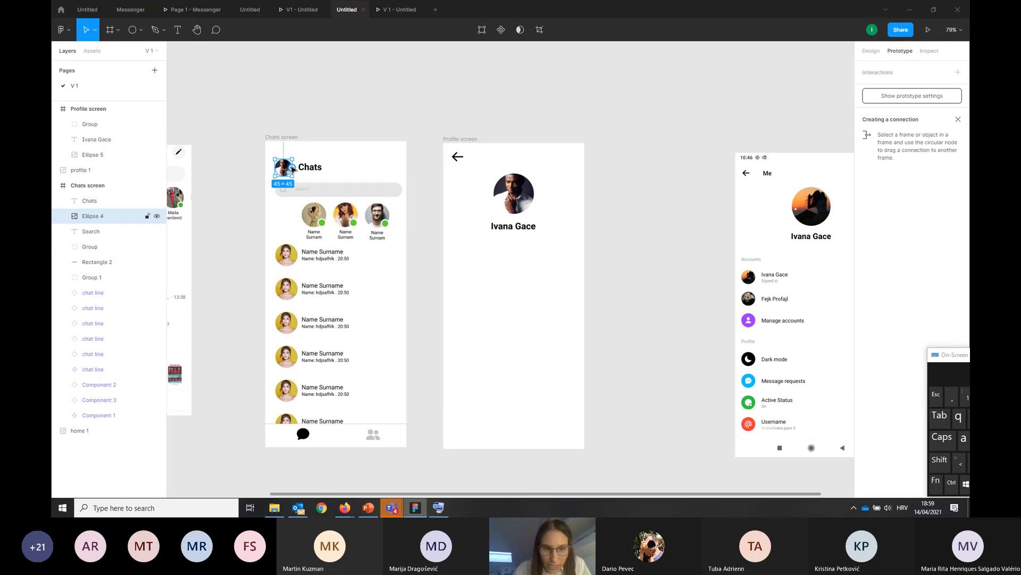
pyautogui.moveTo(293, 168); pyautogui.dragTo(435, 196)
pyautogui.moveTo(445, 214); pyautogui.dragTo(476, 326)
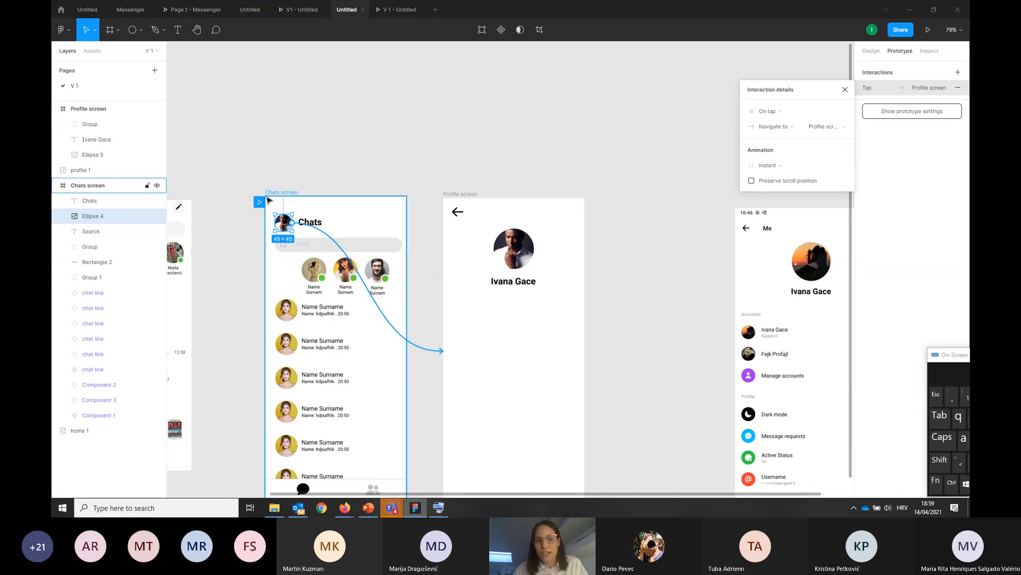
pyautogui.click(844, 90)
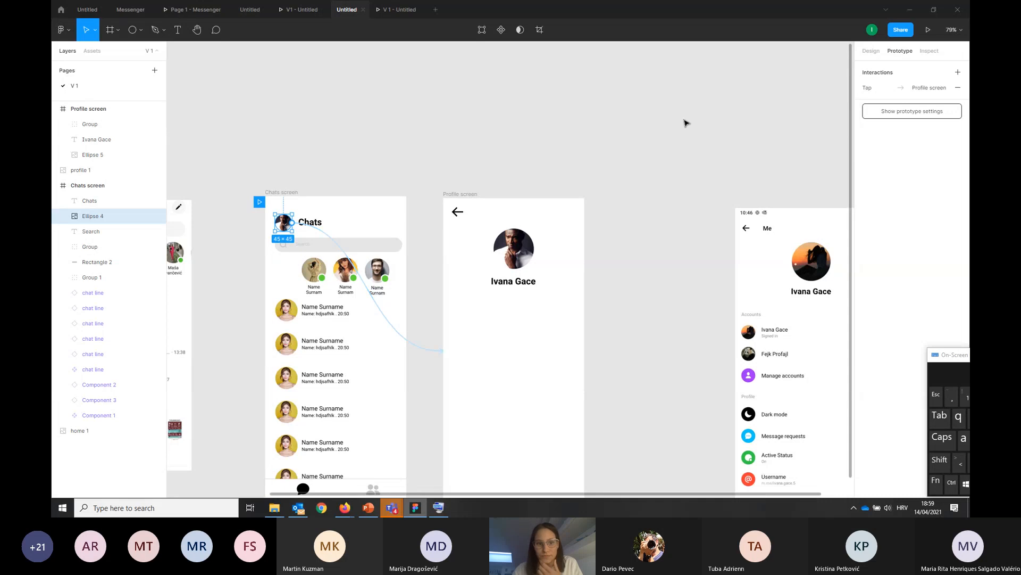
# Test the prototype in the presentation by trying the chat area and opening the Profile screen through the header profile picture
pyautogui.click(385, 13)
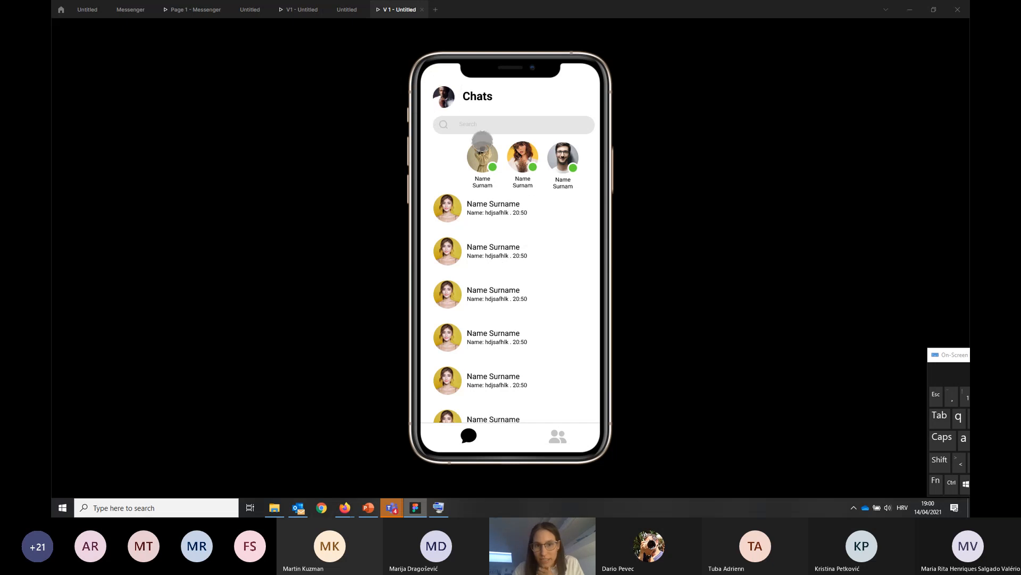
pyautogui.click(535, 256)
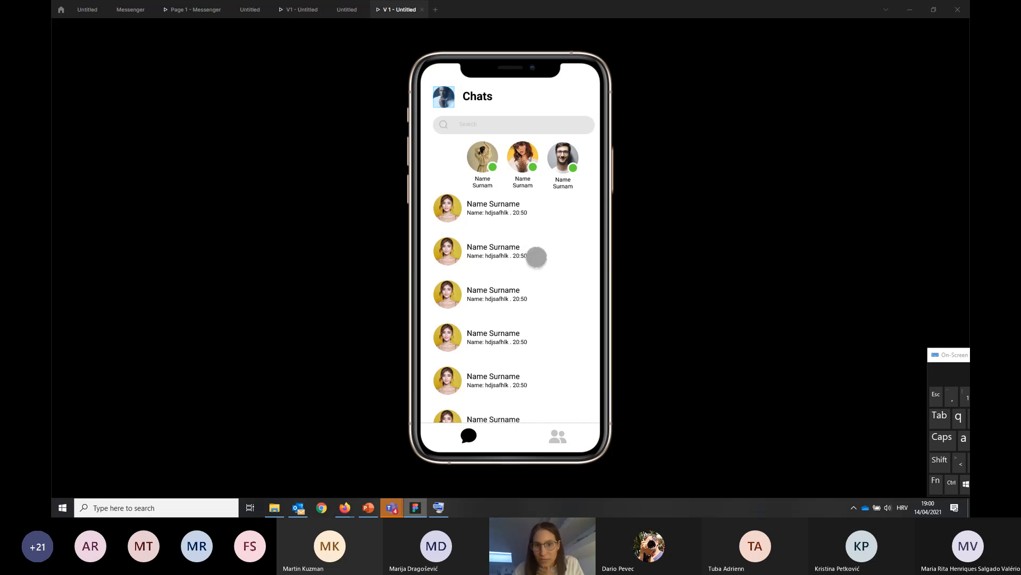
pyautogui.click(499, 245)
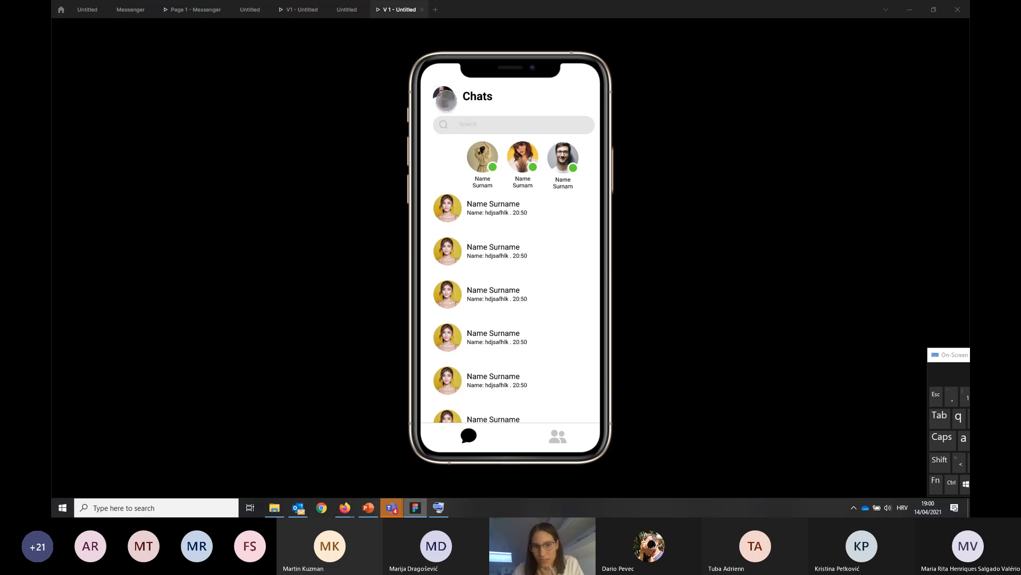
pyautogui.click(445, 98)
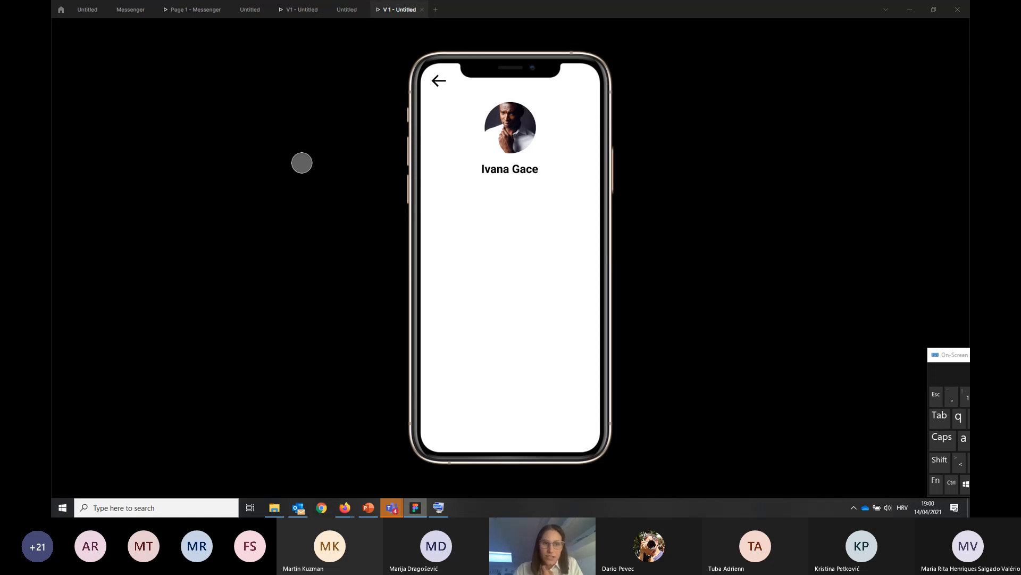
# Connect the back arrow on the Profile screen to the Chats screen as a prototype interaction
pyautogui.click(347, 10)
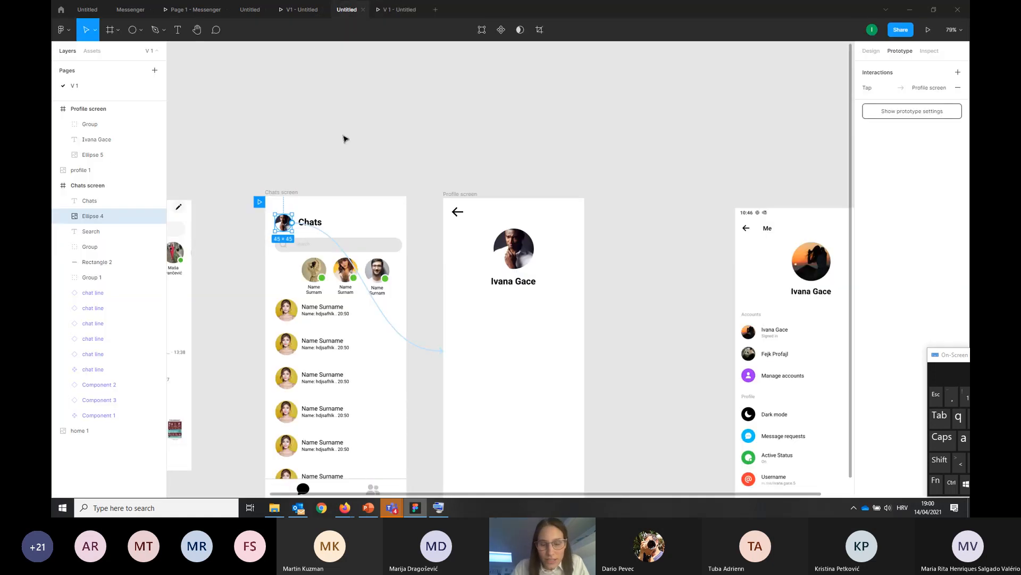
pyautogui.scroll(-2, 479, 136)
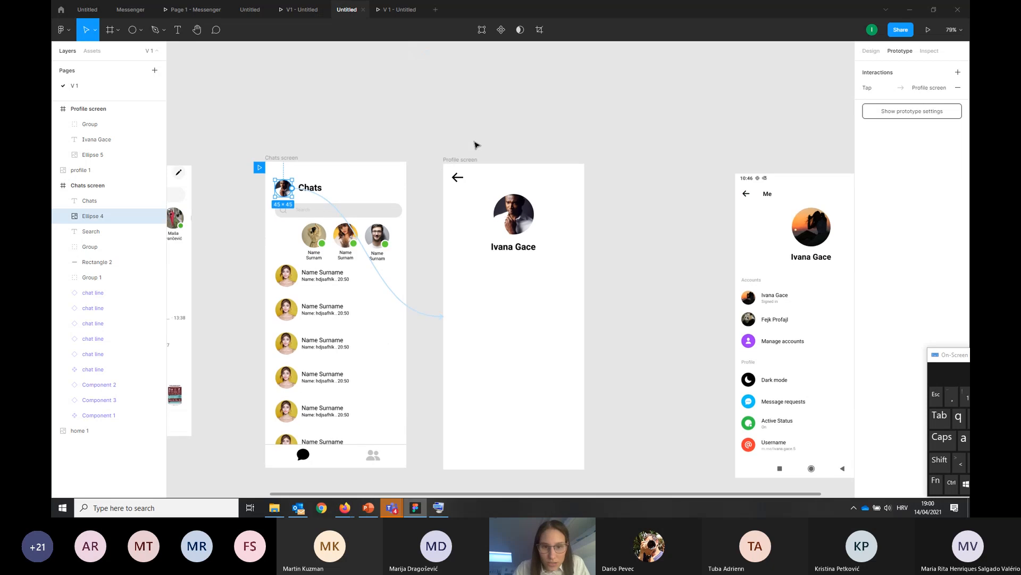
pyautogui.scroll(-2, 476, 144)
pyautogui.click(456, 144)
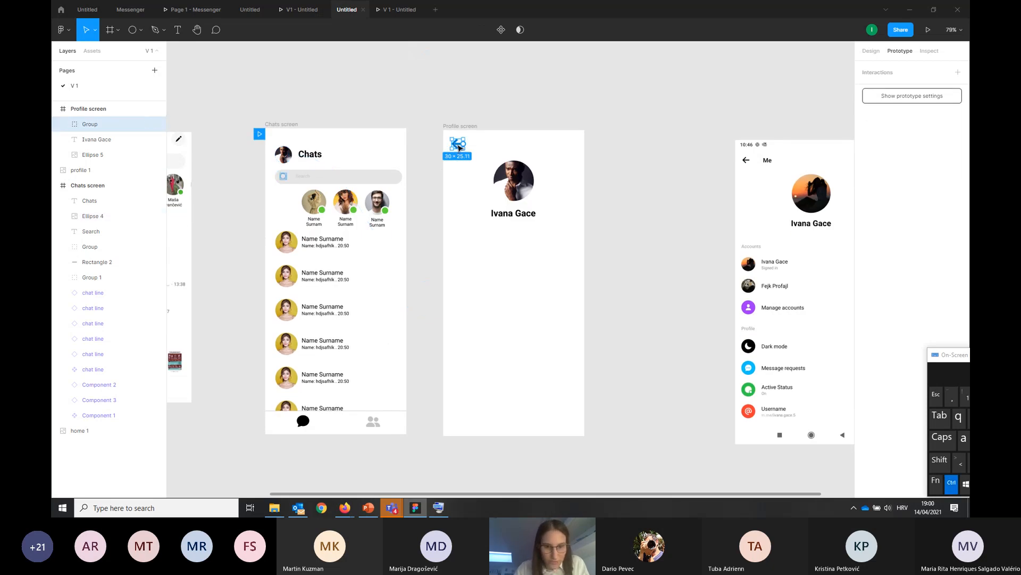
pyautogui.scroll(2, 459, 147)
pyautogui.scroll(2, 459, 148)
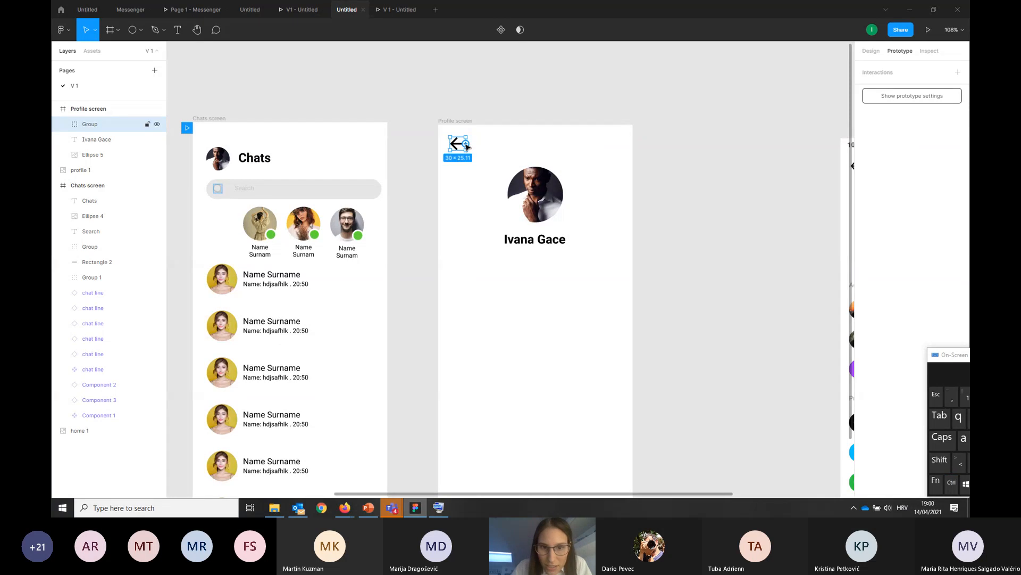
pyautogui.moveTo(466, 145); pyautogui.dragTo(386, 311)
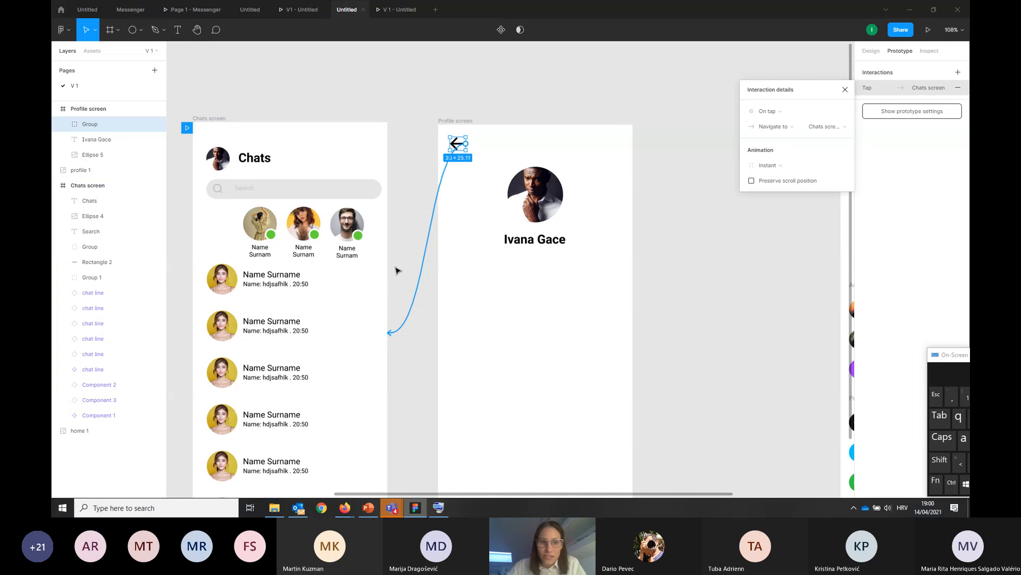
# Set the back arrow's interaction trigger to While hovering, with Navigate to as the action and Chats screen as the destination
pyautogui.click(800, 113)
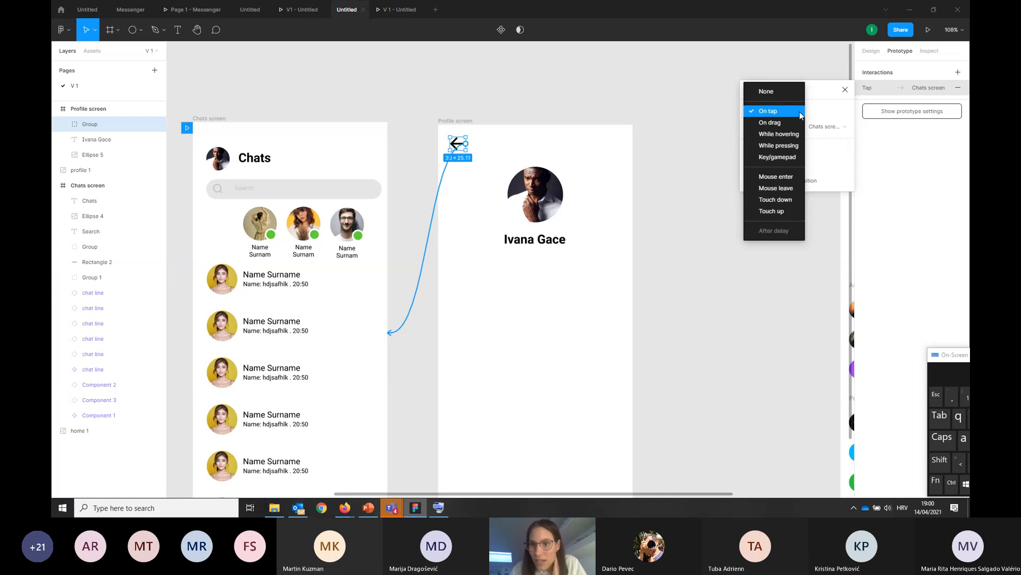
pyautogui.click(777, 135)
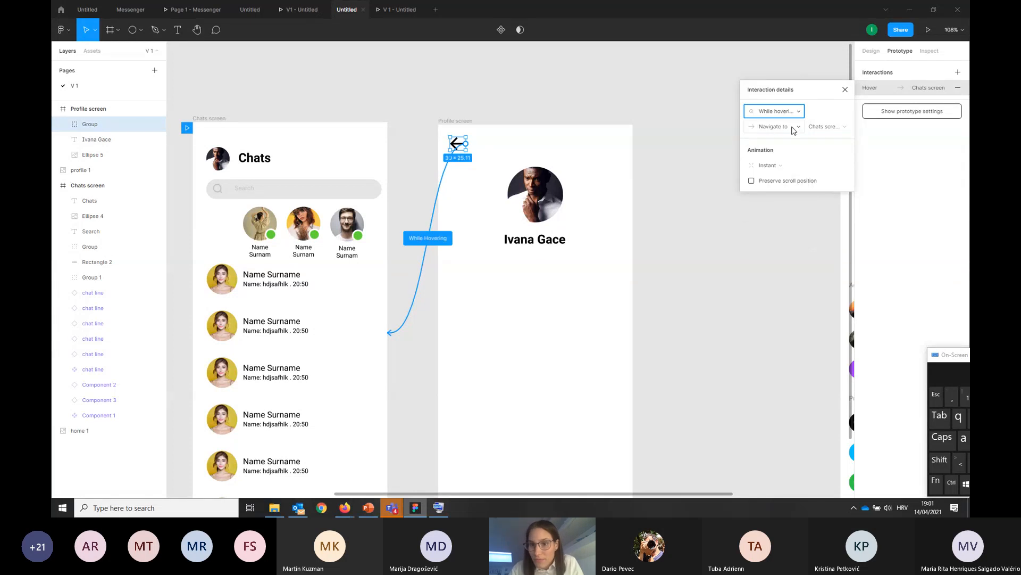
pyautogui.click(792, 129)
pyautogui.click(792, 130)
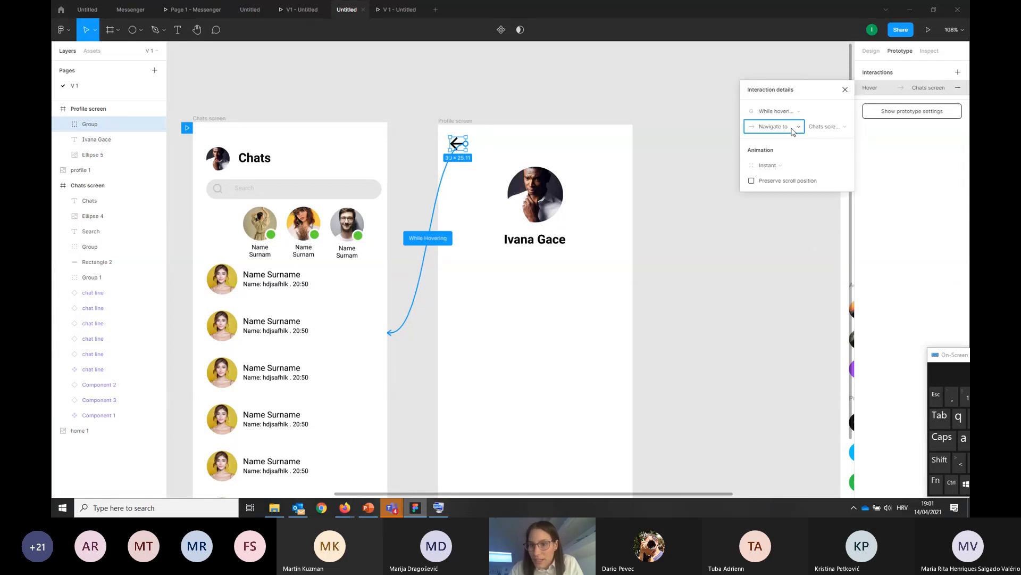
pyautogui.click(830, 129)
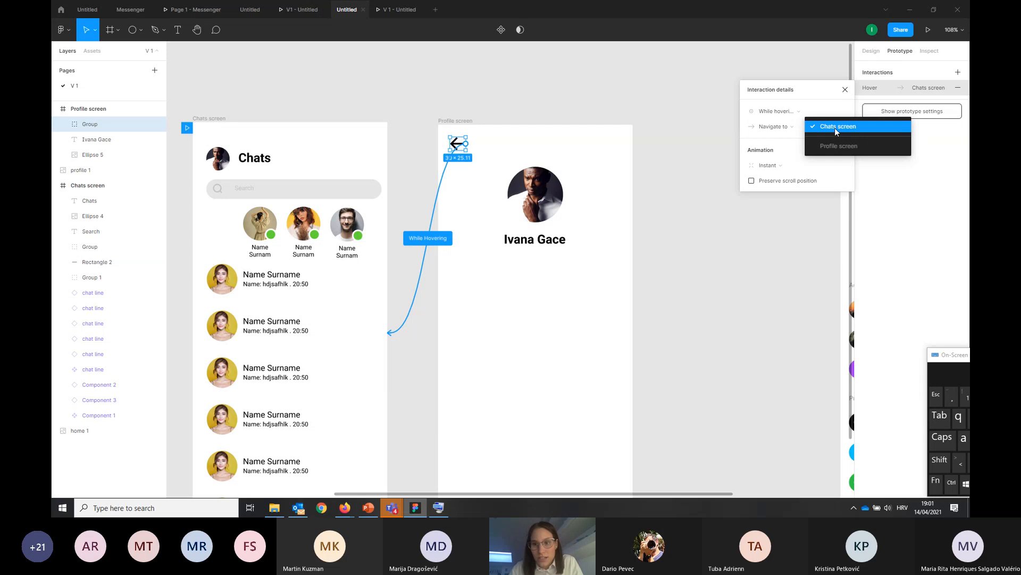
pyautogui.click(835, 128)
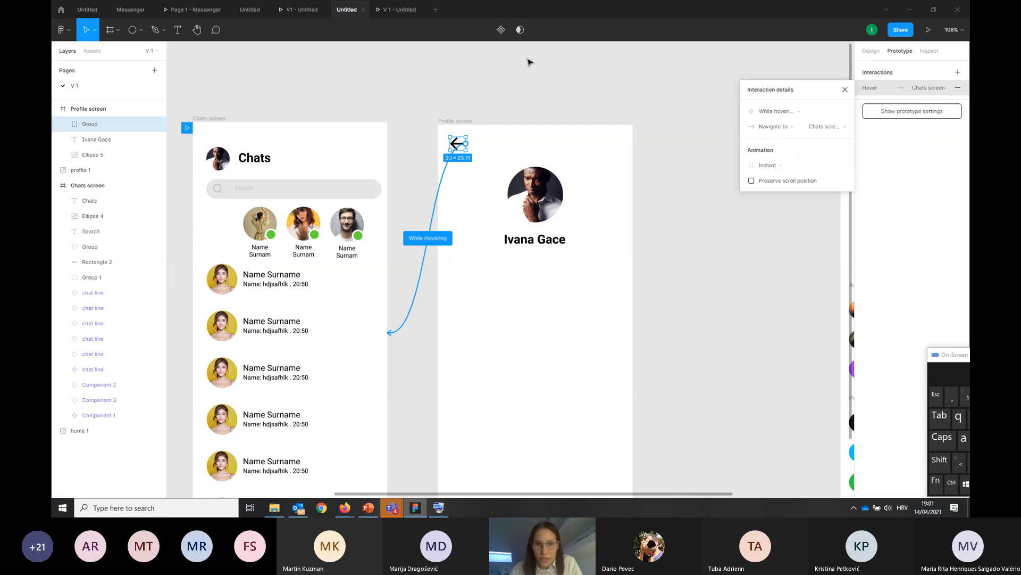
pyautogui.click(534, 75)
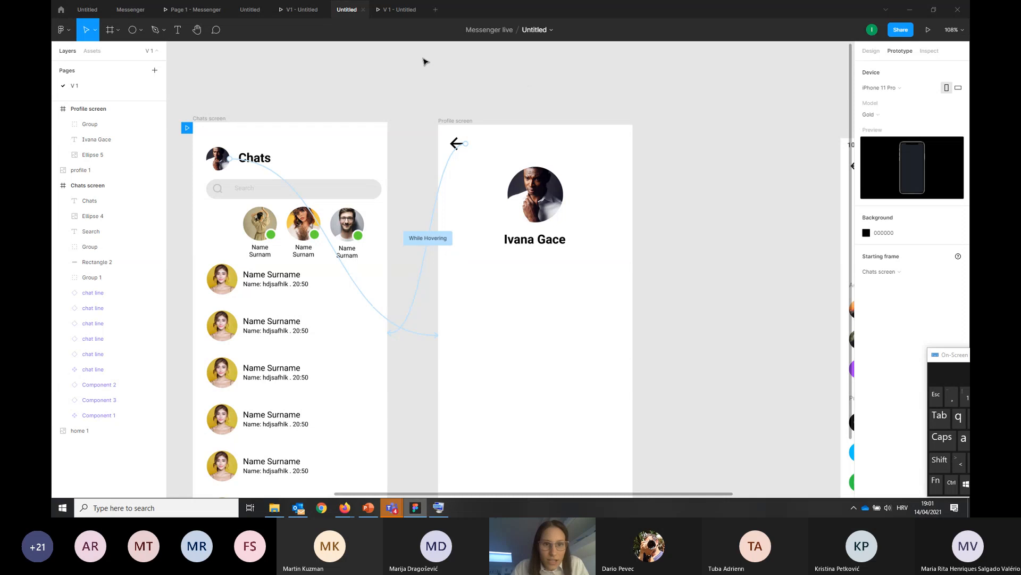
# Test the back arrow's hover interaction in the presentation by opening the Profile screen from the Chats header picture and returning
pyautogui.scroll(-2, 455, 176)
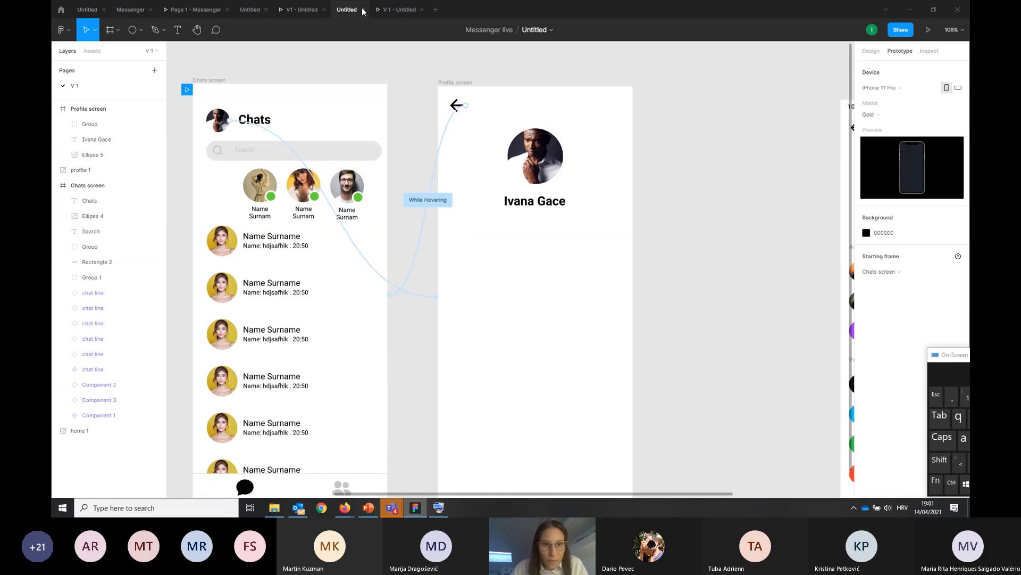
pyautogui.click(386, 13)
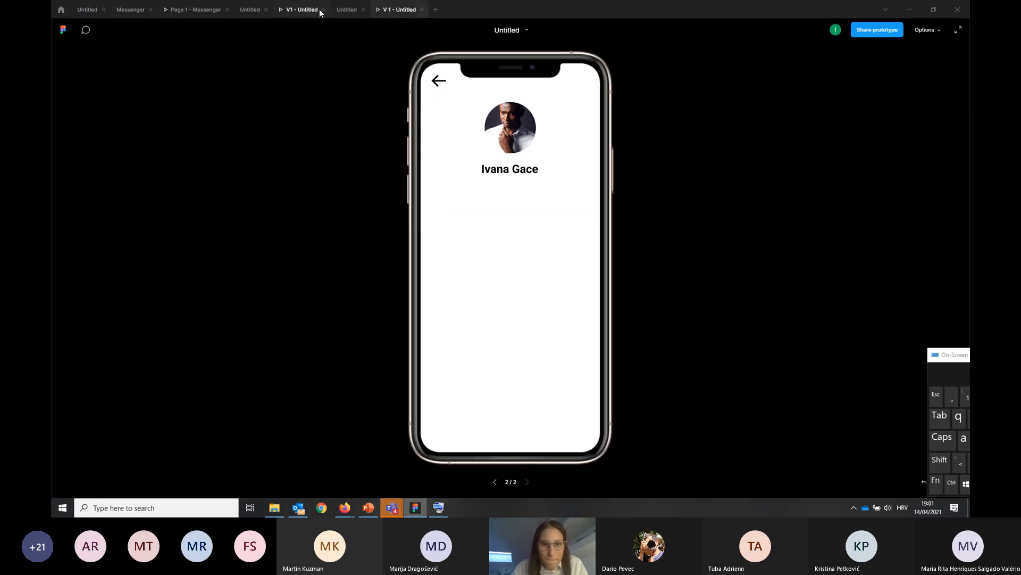
pyautogui.click(494, 482)
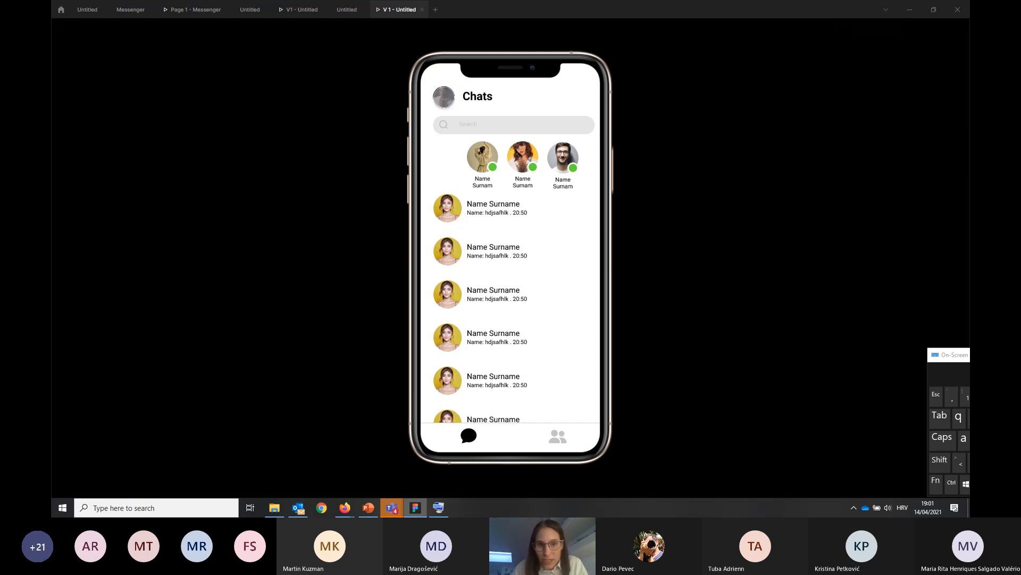
pyautogui.click(444, 97)
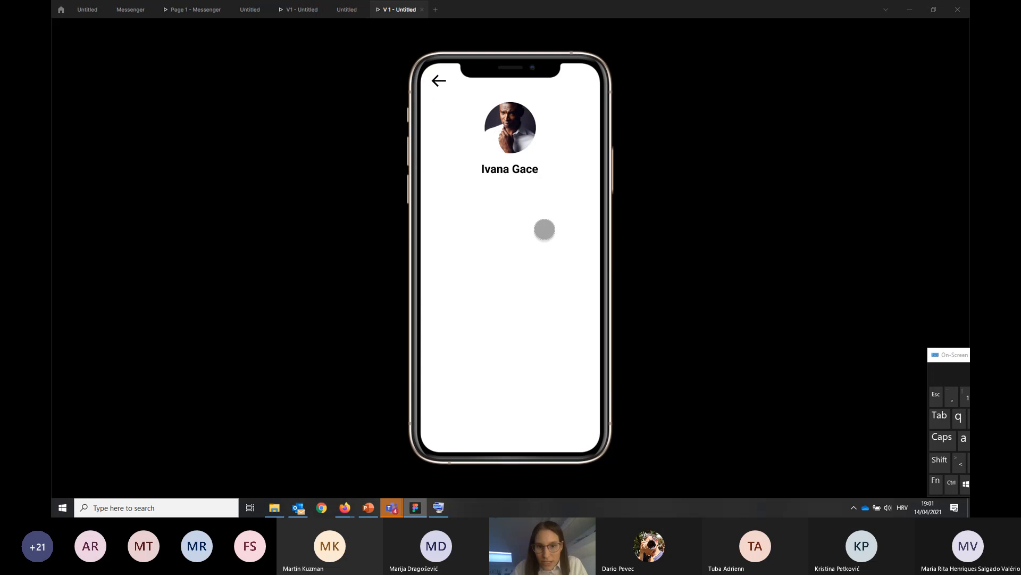
pyautogui.click(544, 229)
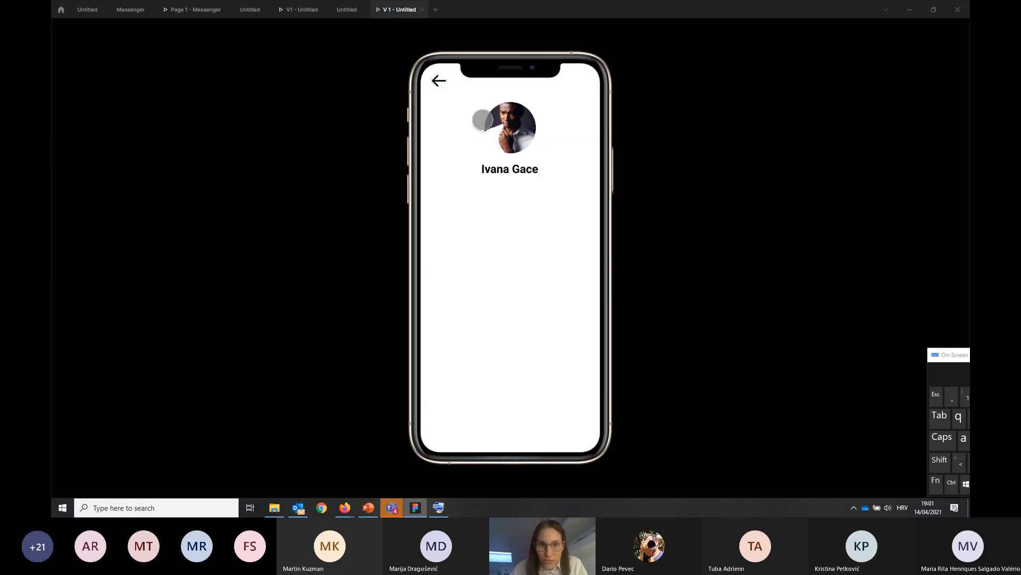
pyautogui.click(439, 80)
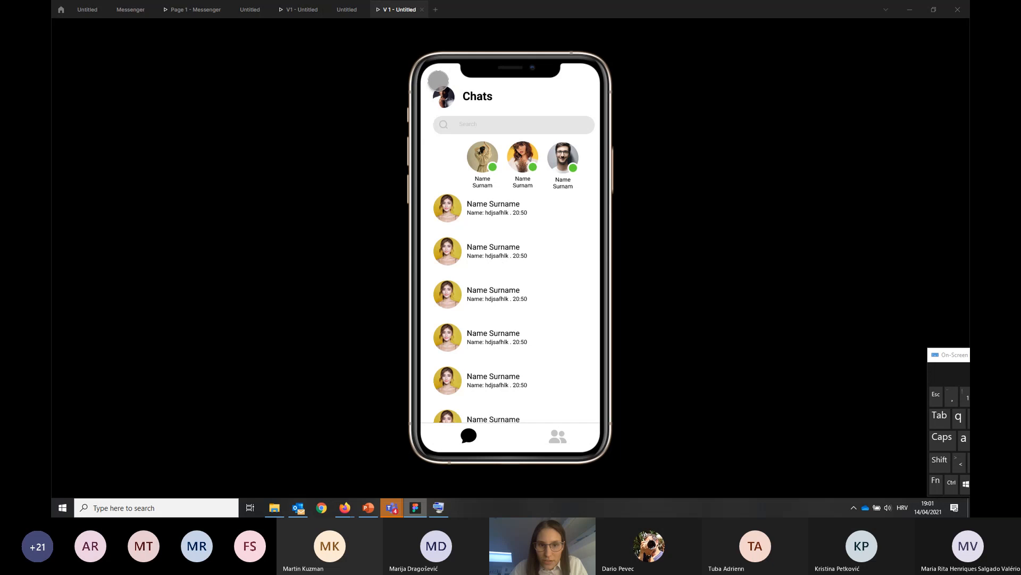
# Switch repeatedly between the Chats and Profile screens in the presentation by pointing at the back arrow and tapping the profile picture
pyautogui.click(438, 82)
pyautogui.click(438, 82)
pyautogui.click(440, 84)
pyautogui.click(439, 81)
pyautogui.click(440, 83)
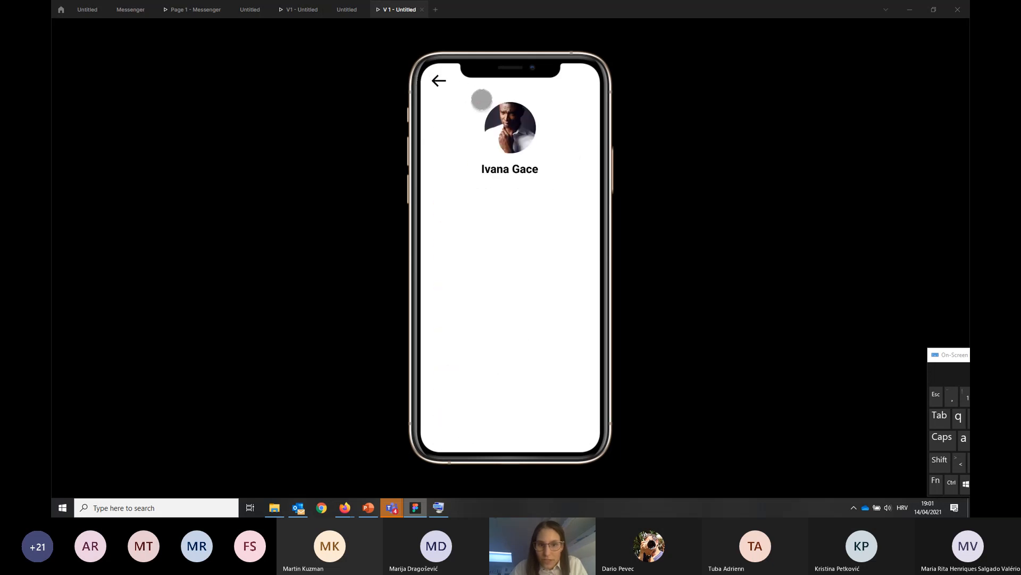
pyautogui.click(439, 81)
pyautogui.click(440, 84)
pyautogui.click(439, 81)
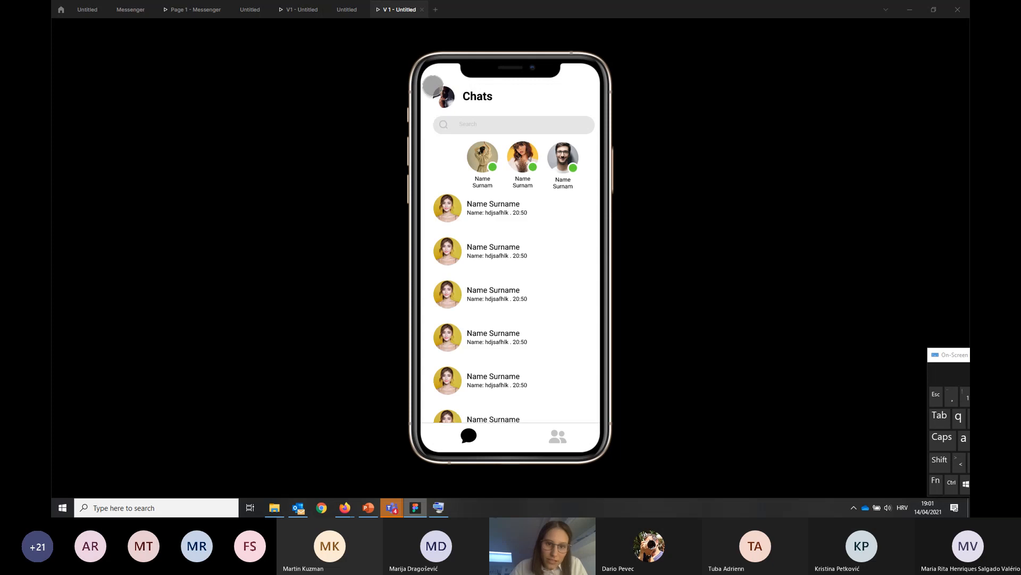
pyautogui.click(433, 85)
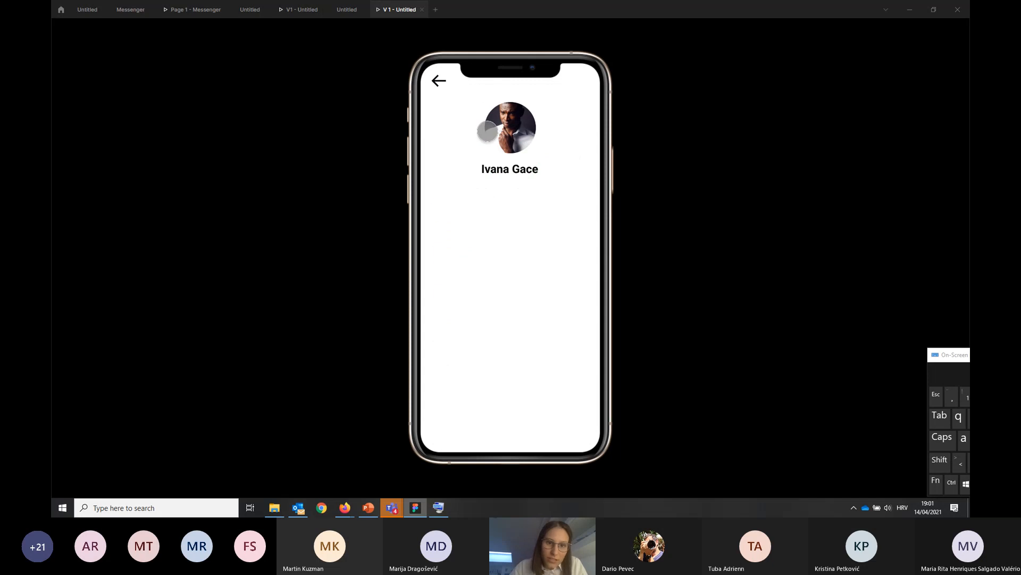
# Set the trigger of the Profile screen's back arrow interaction to On tap
pyautogui.click(347, 9)
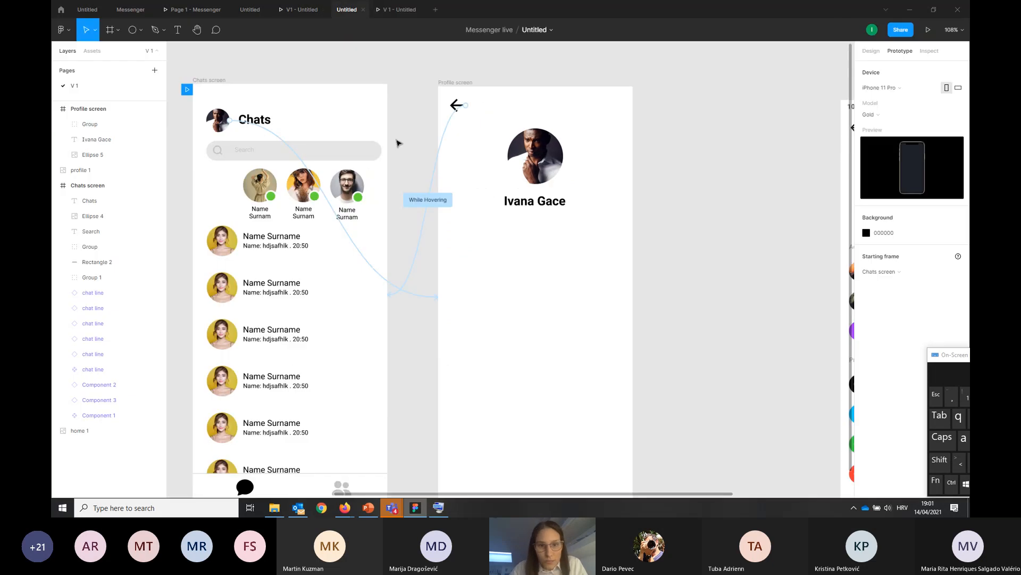
pyautogui.click(442, 148)
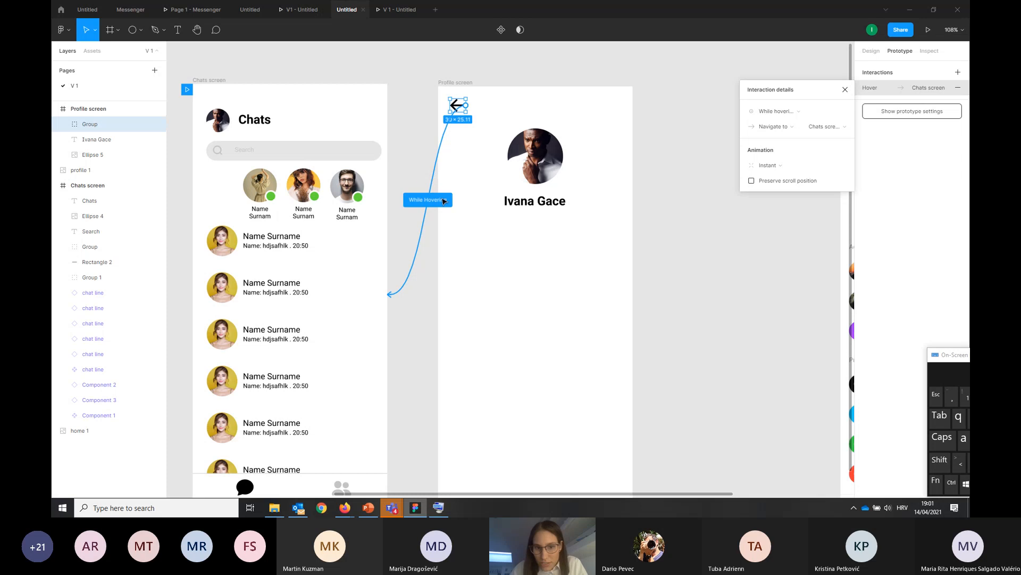
pyautogui.click(781, 113)
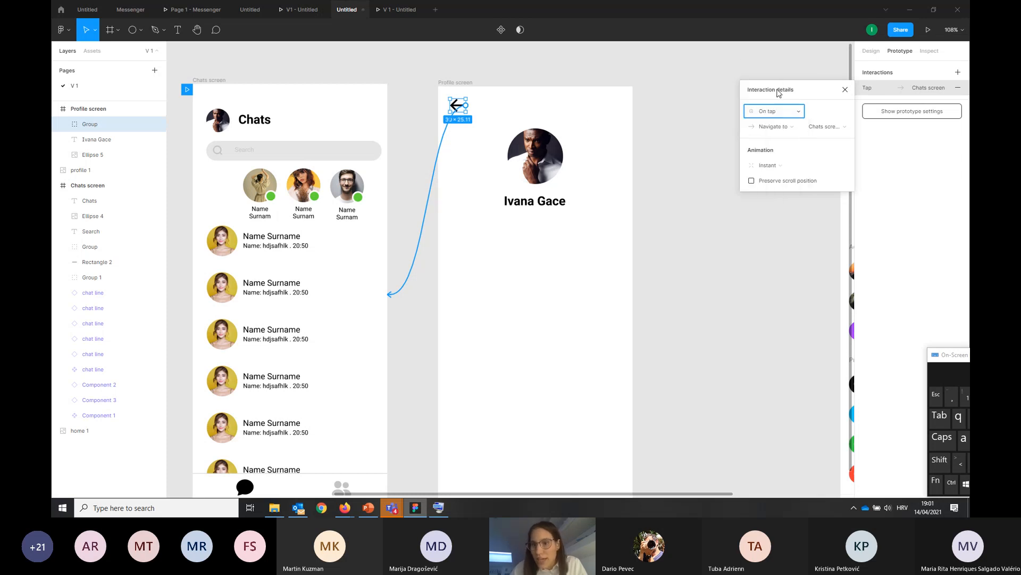
pyautogui.click(777, 88)
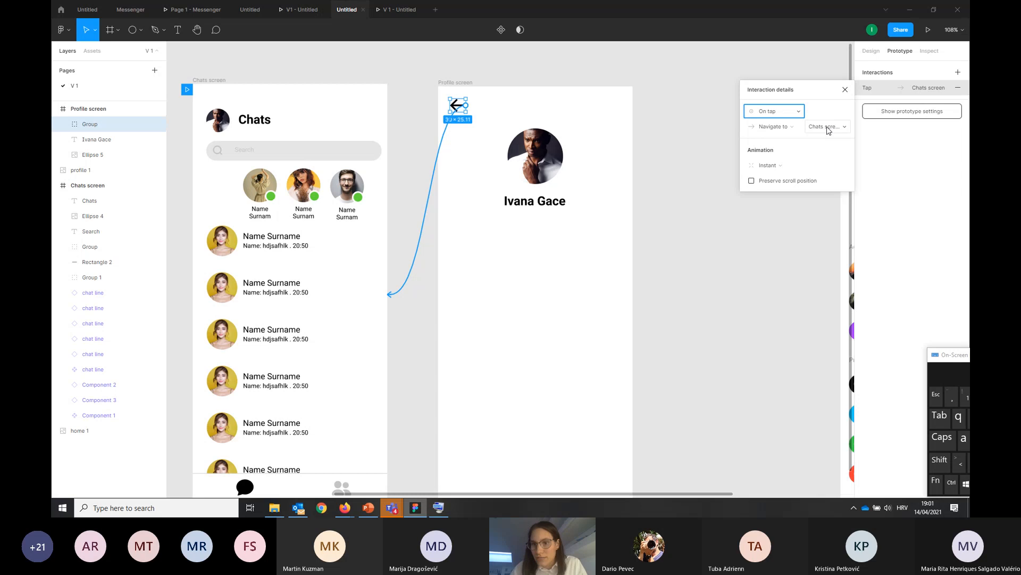
pyautogui.click(736, 73)
# Test in the presentation that tapping the Profile screen's back arrow leads to the Chats screen, and return to the design file
pyautogui.click(394, 13)
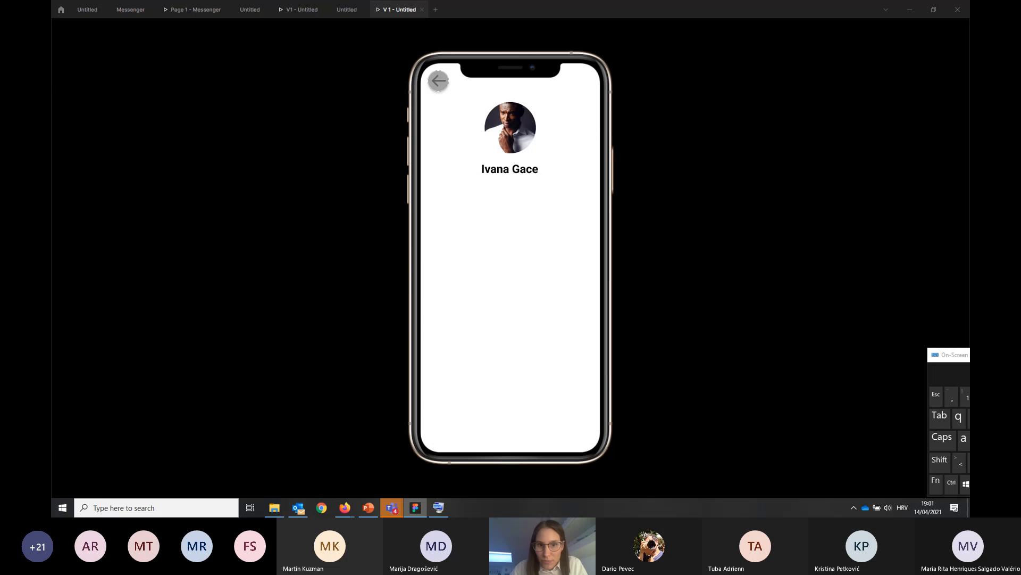
pyautogui.click(438, 80)
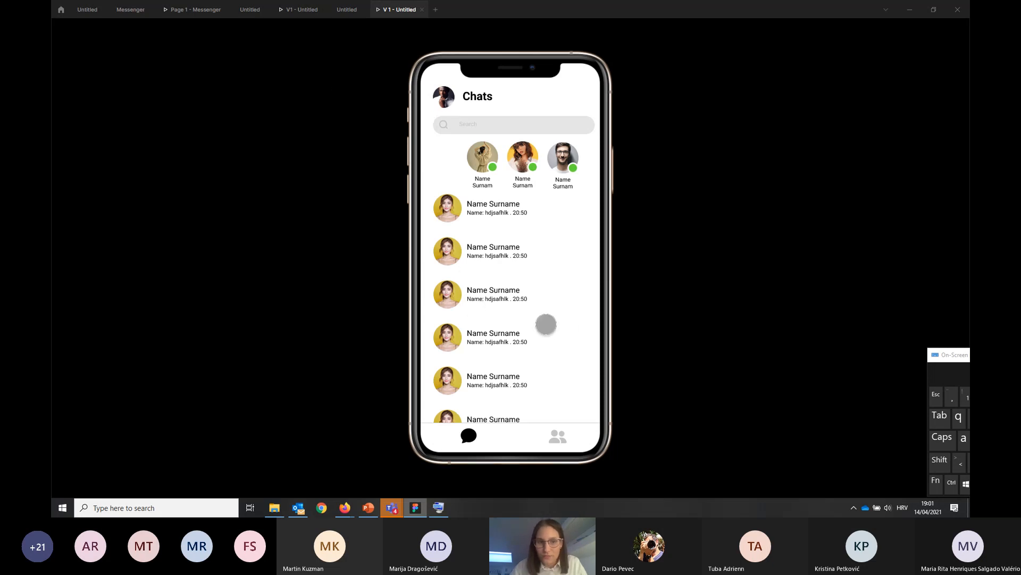
pyautogui.click(341, 11)
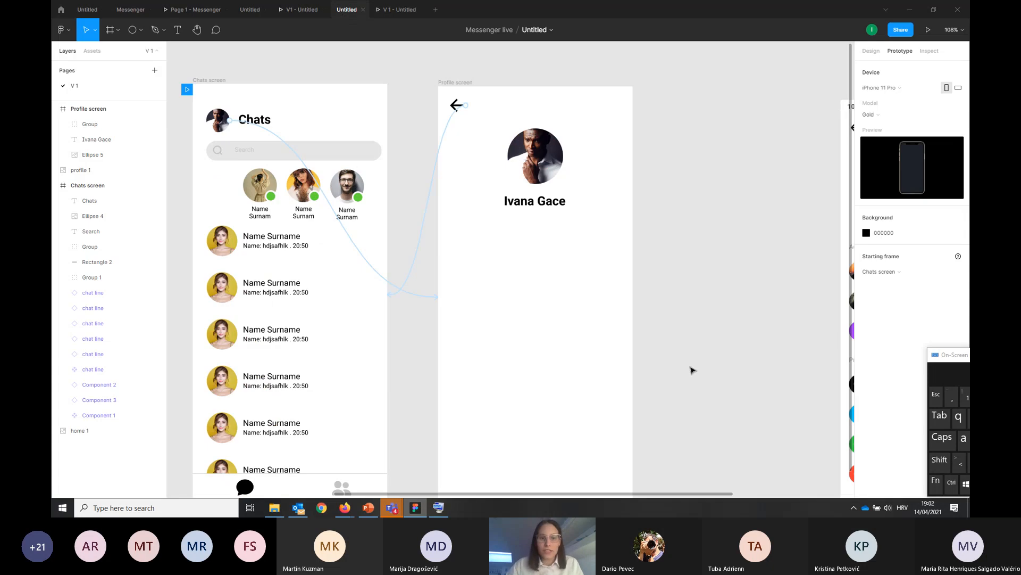
pyautogui.scroll(-2, 713, 325)
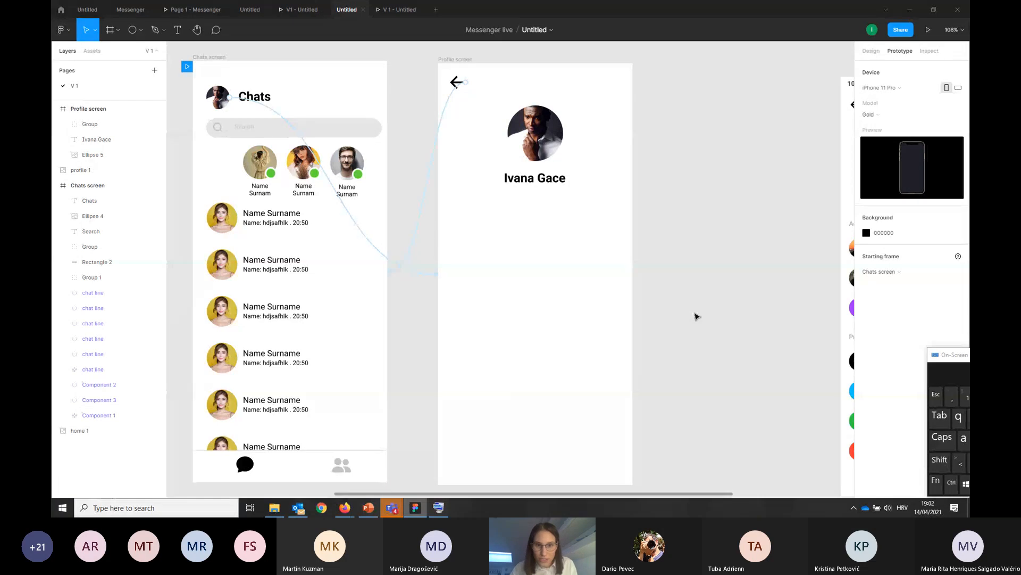
pyautogui.scroll(-1, 697, 317)
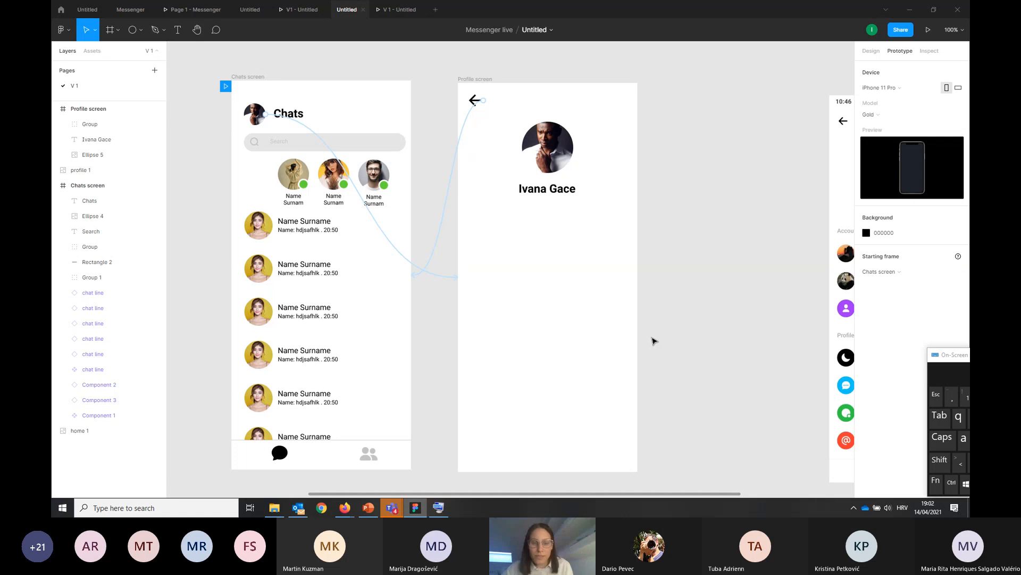
pyautogui.click(253, 78)
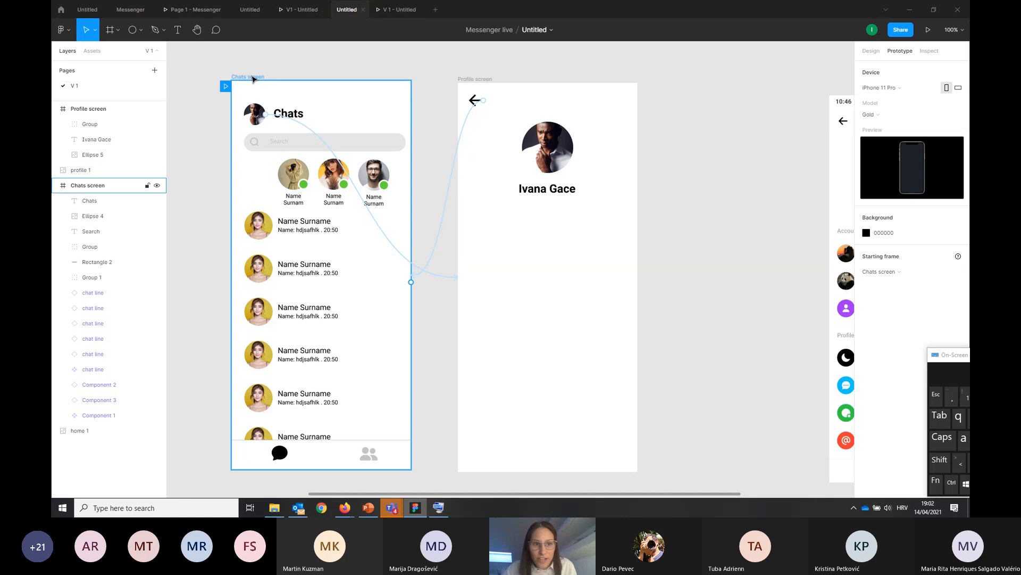
pyautogui.click(254, 79)
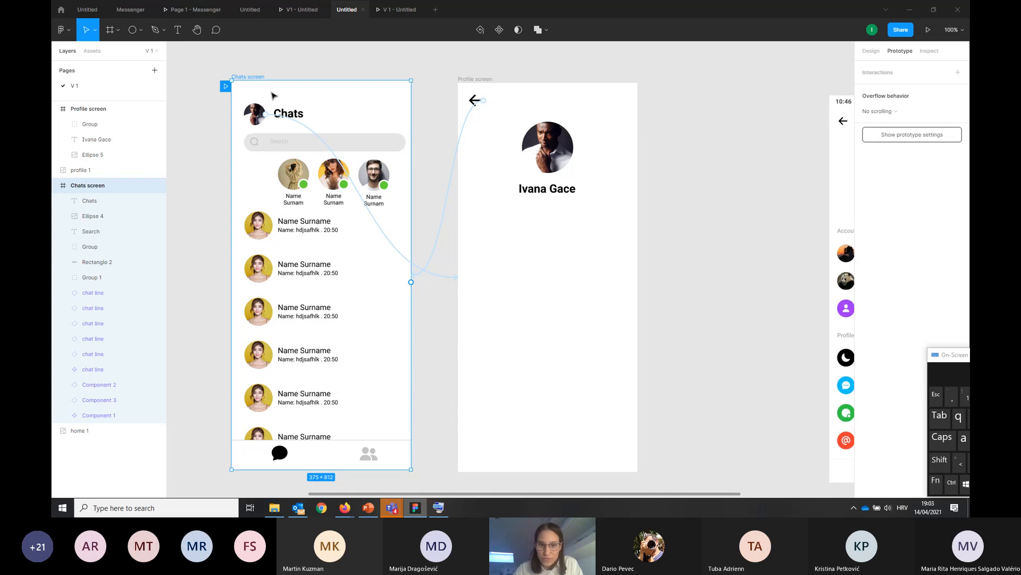
# Move the profile 1 reference image closer to the Profile screen frame
pyautogui.scroll(-3, 663, 279)
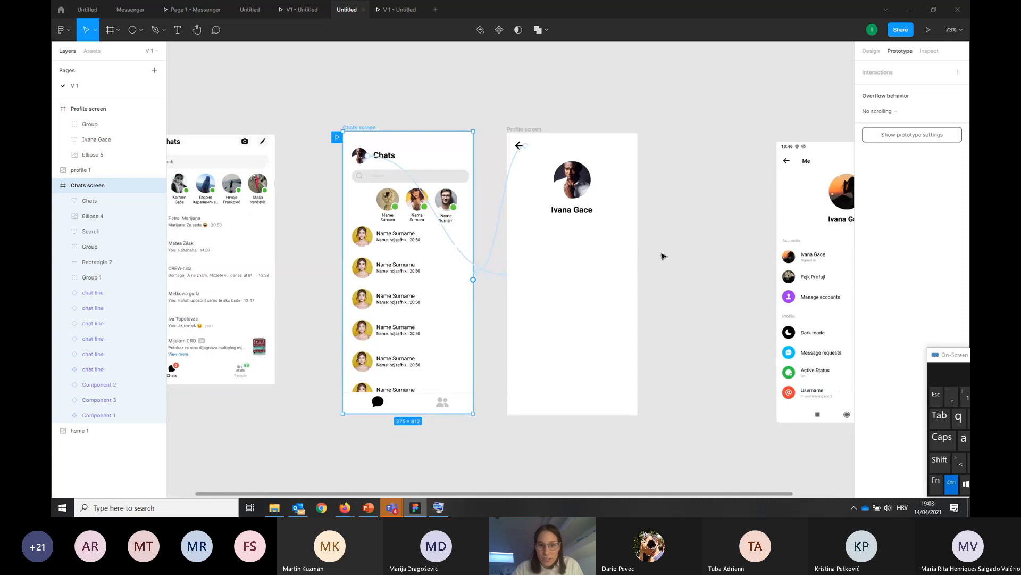
pyautogui.scroll(-2, 663, 257)
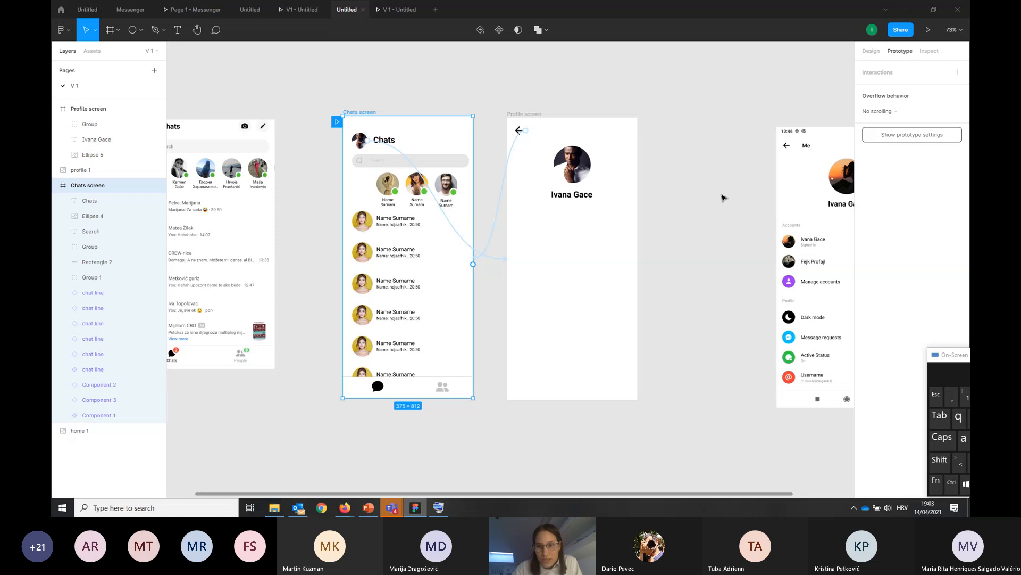
pyautogui.moveTo(805, 181); pyautogui.dragTo(731, 172)
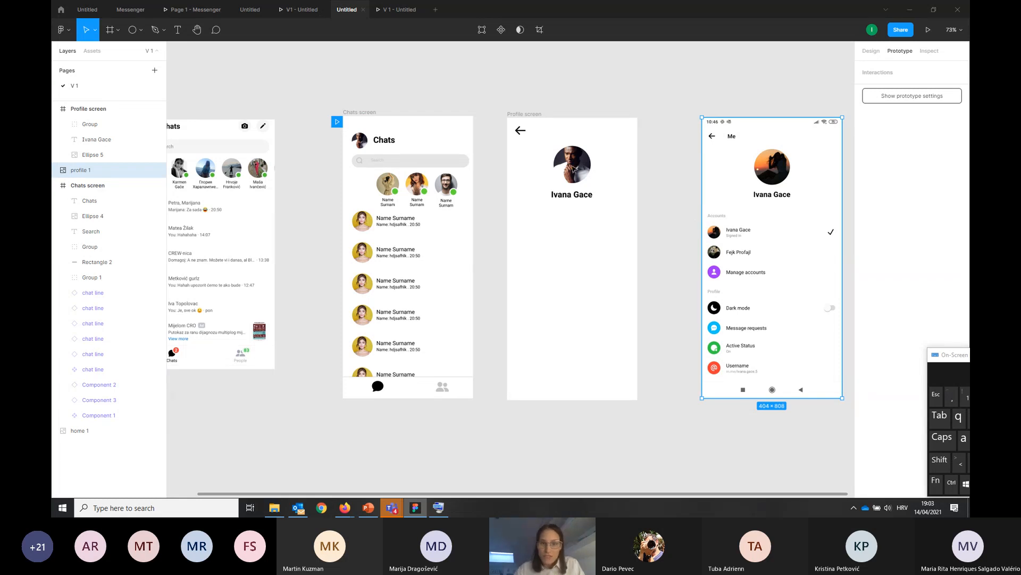
# Change the name label in the first online contact's main component on the Chats screen to "Nname Surnam"
pyautogui.click(390, 195)
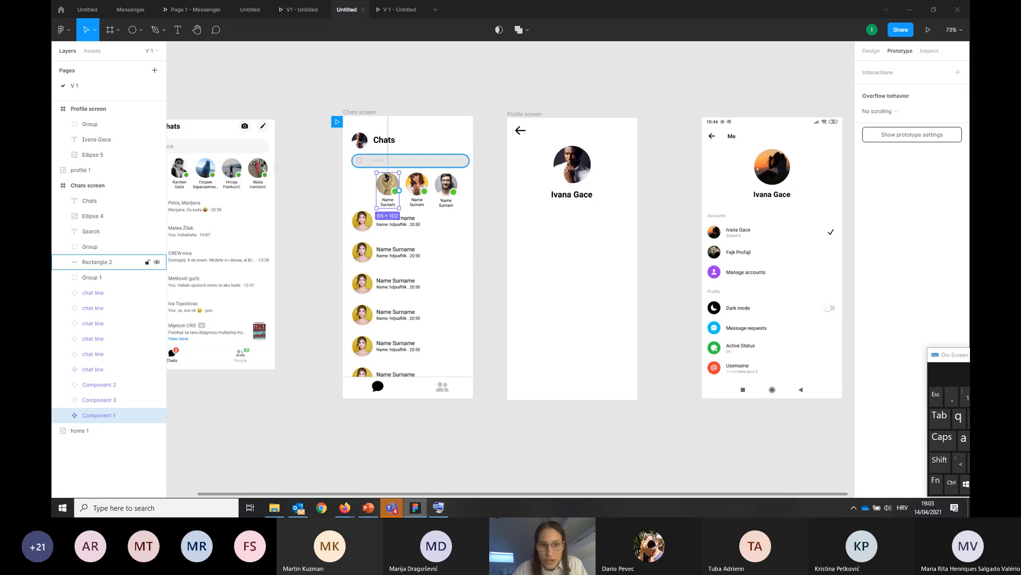
pyautogui.click(417, 194)
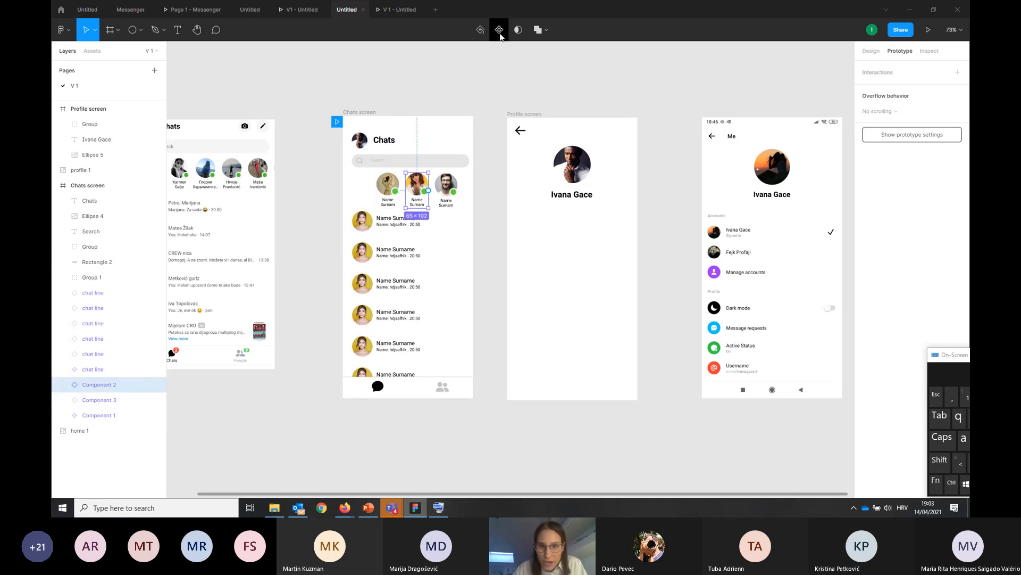
pyautogui.click(478, 94)
pyautogui.click(392, 204)
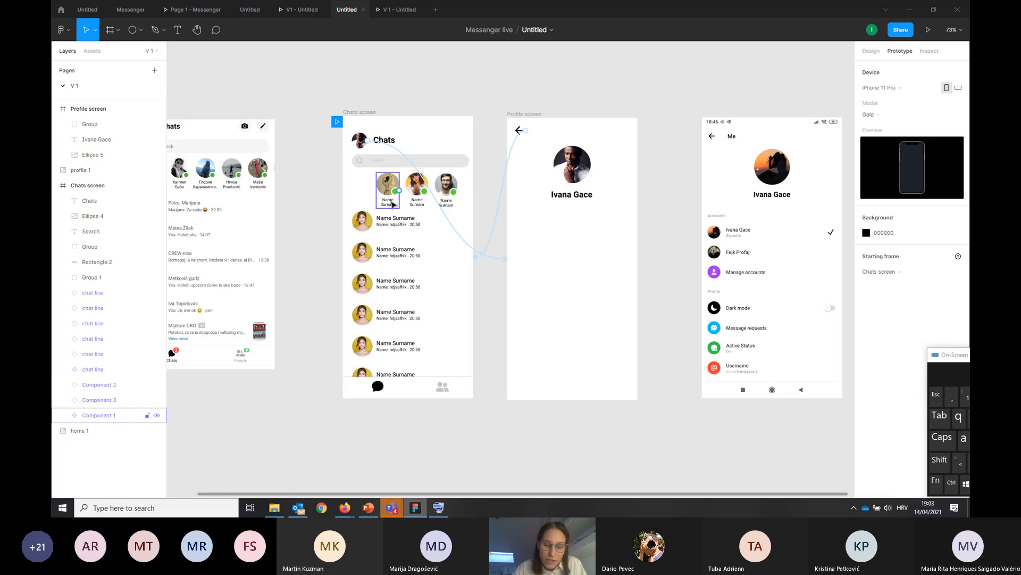
pyautogui.click(393, 204)
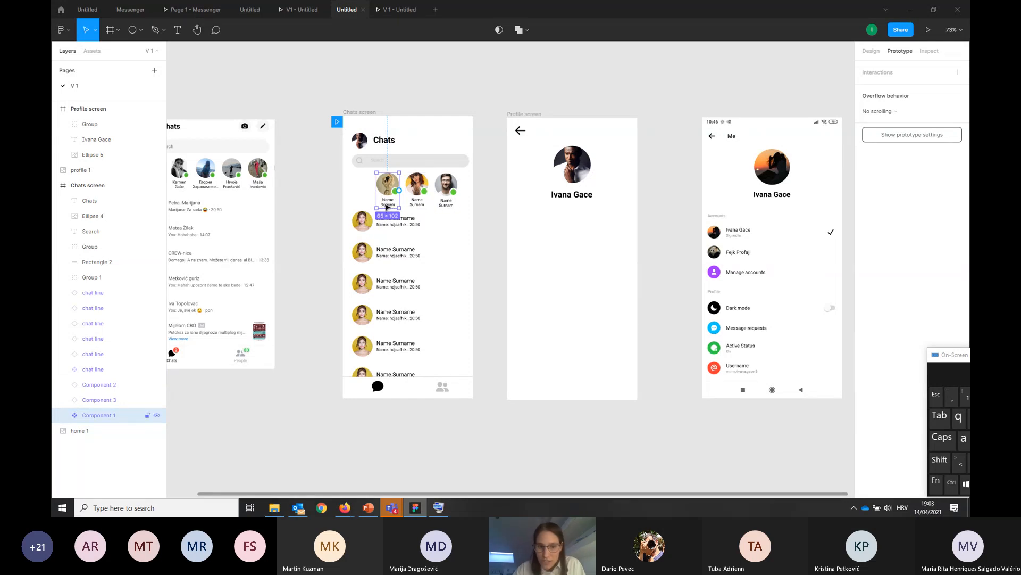
pyautogui.doubleClick(387, 205)
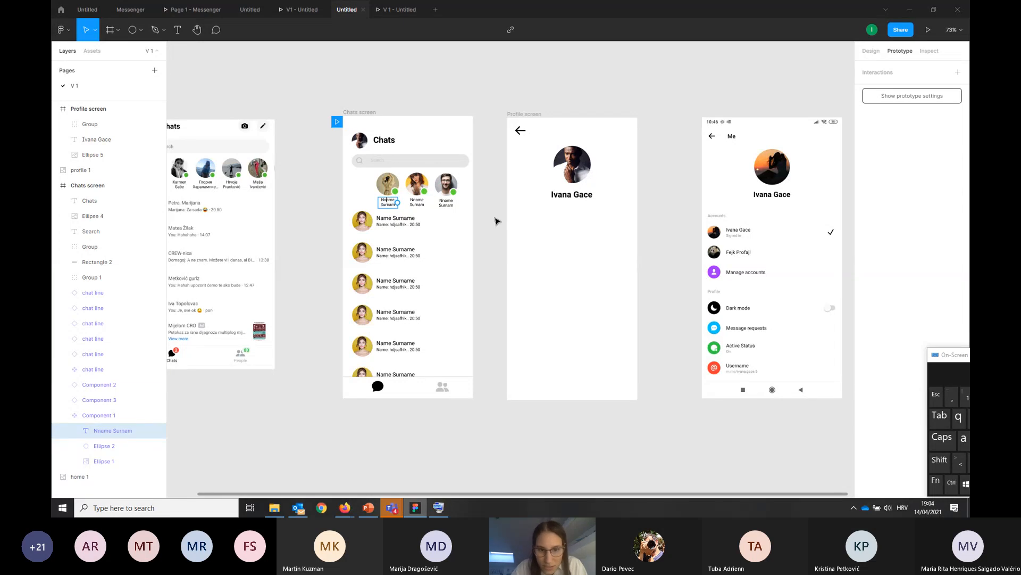
pyautogui.press('Escape')
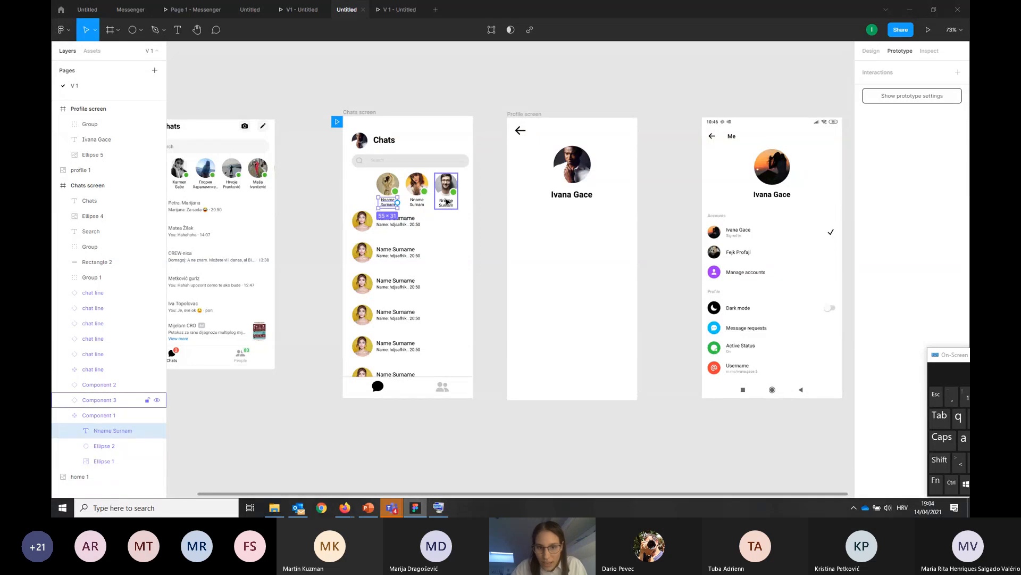
pyautogui.click(482, 266)
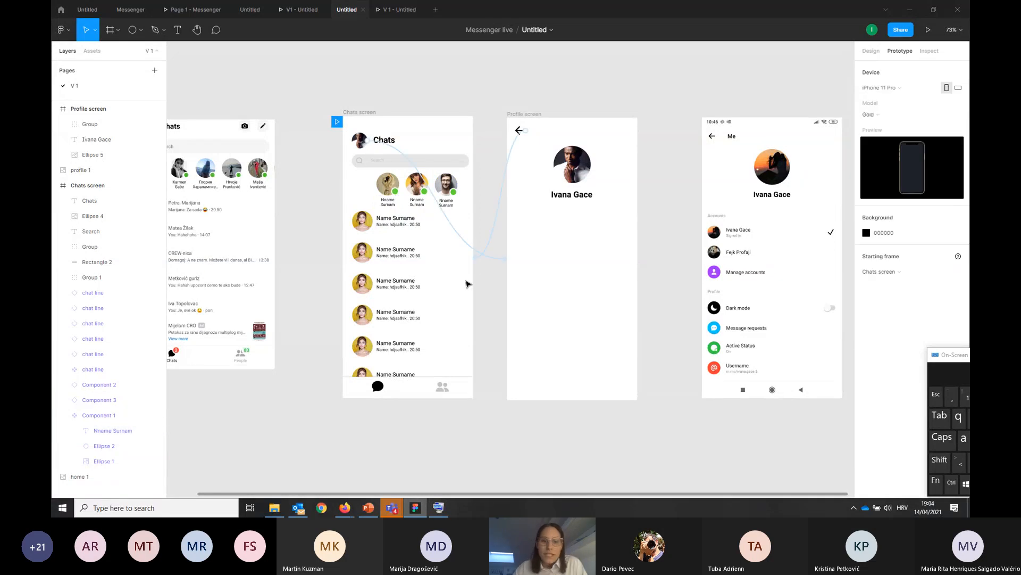
# Select all the chat lines on the Chats screen and view their design properties
pyautogui.click(396, 259)
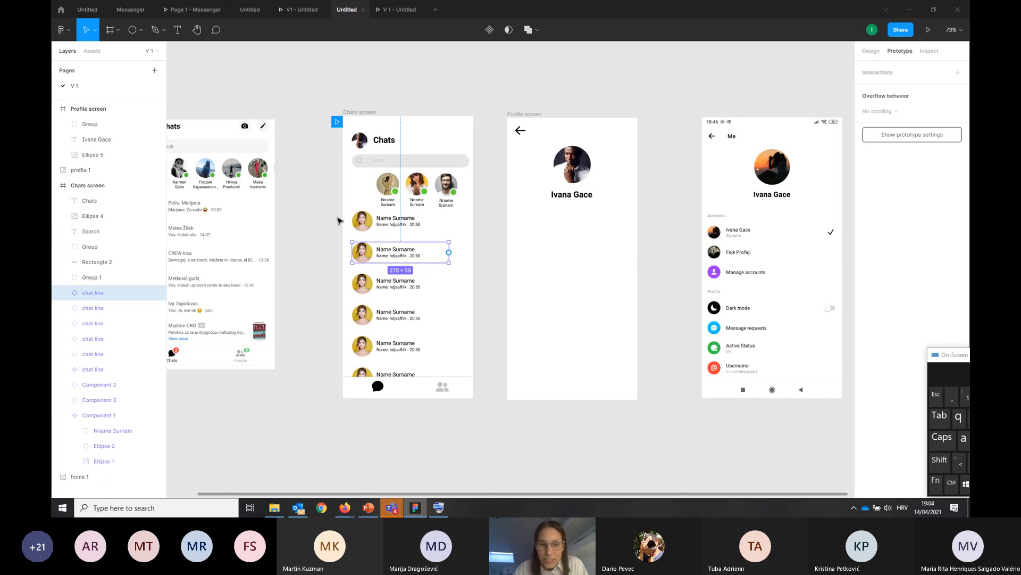
pyautogui.click(330, 221)
pyautogui.moveTo(324, 221); pyautogui.dragTo(421, 400)
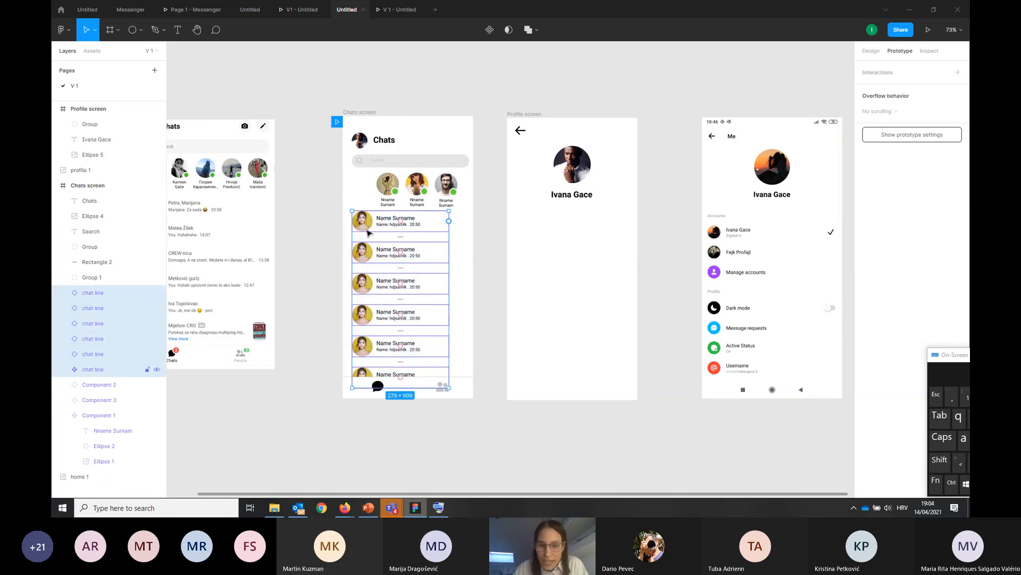
pyautogui.click(871, 52)
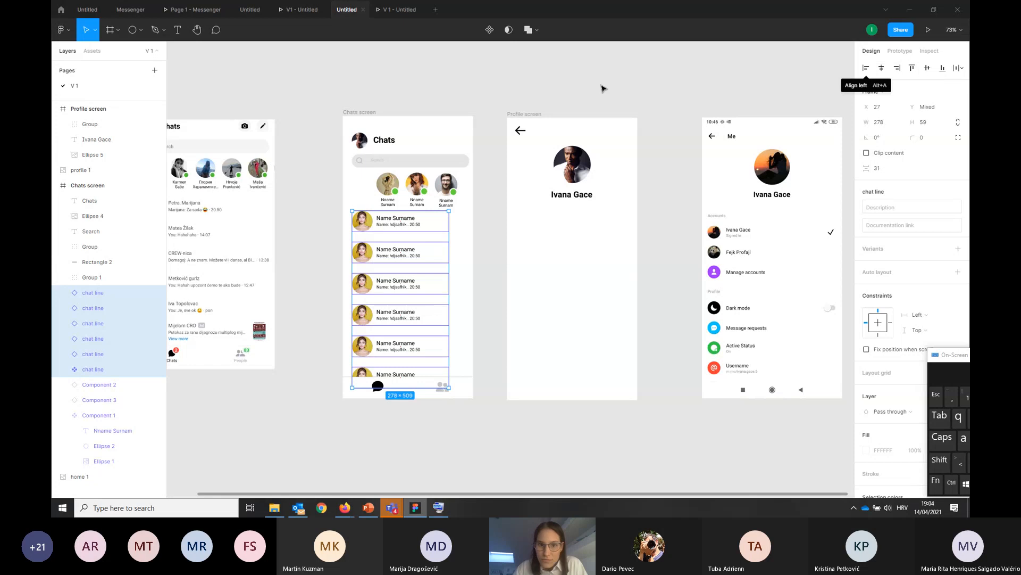
pyautogui.click(554, 84)
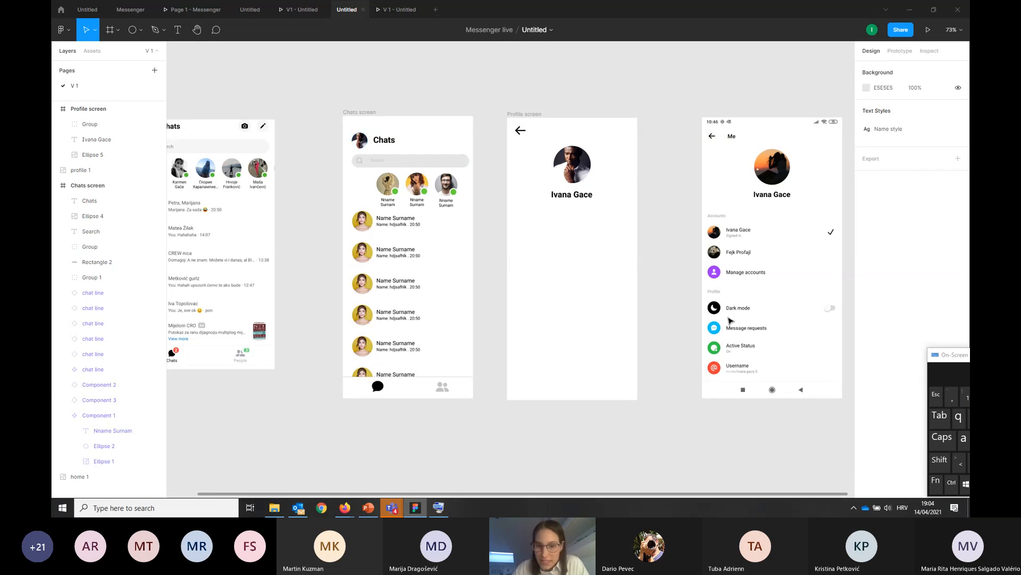
# Show the installed plugins available on the canvas, such as Feather Icons, Iconify and Pexels
pyautogui.rightClick(653, 238)
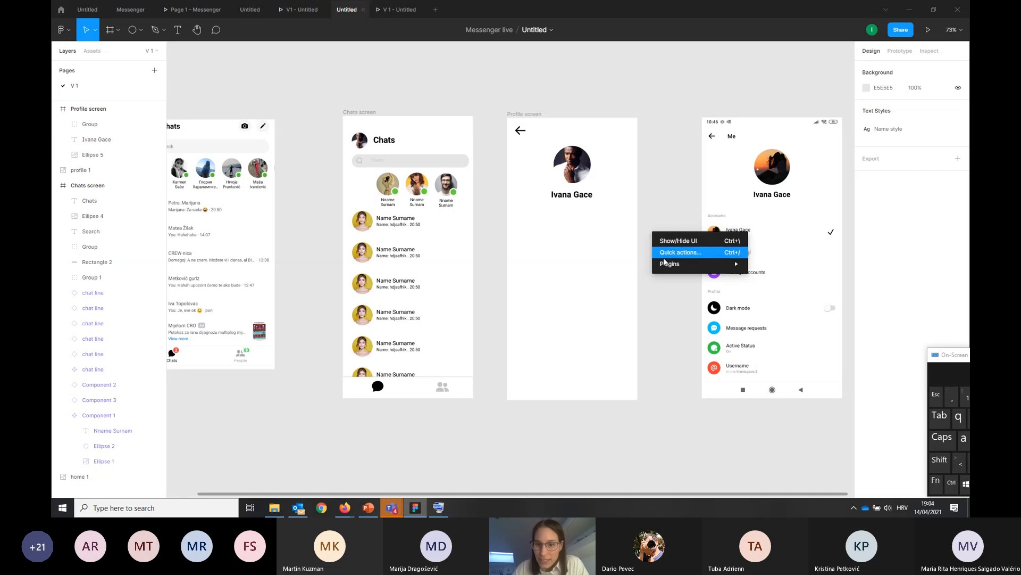
pyautogui.moveTo(721, 264)
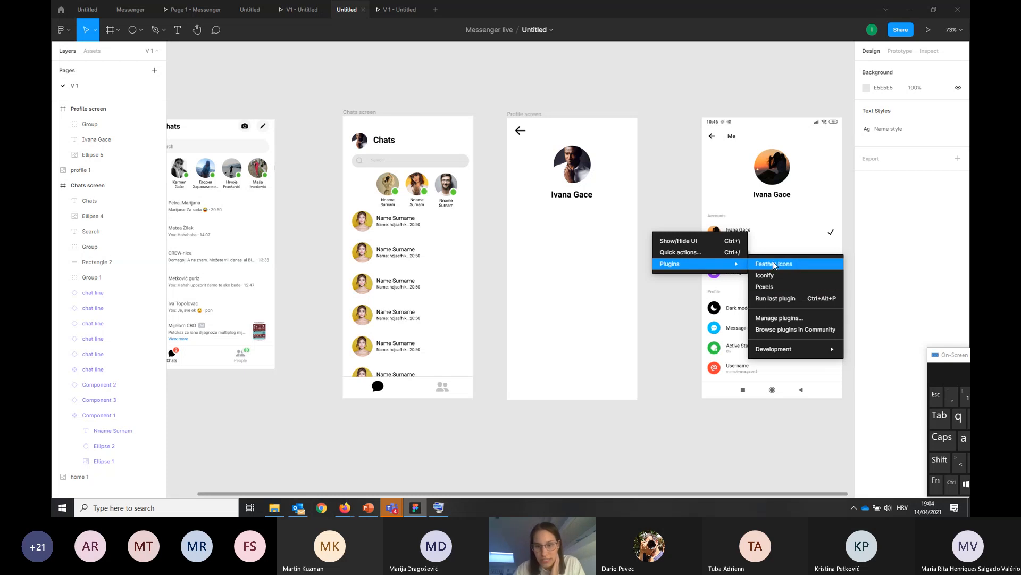
pyautogui.click(677, 321)
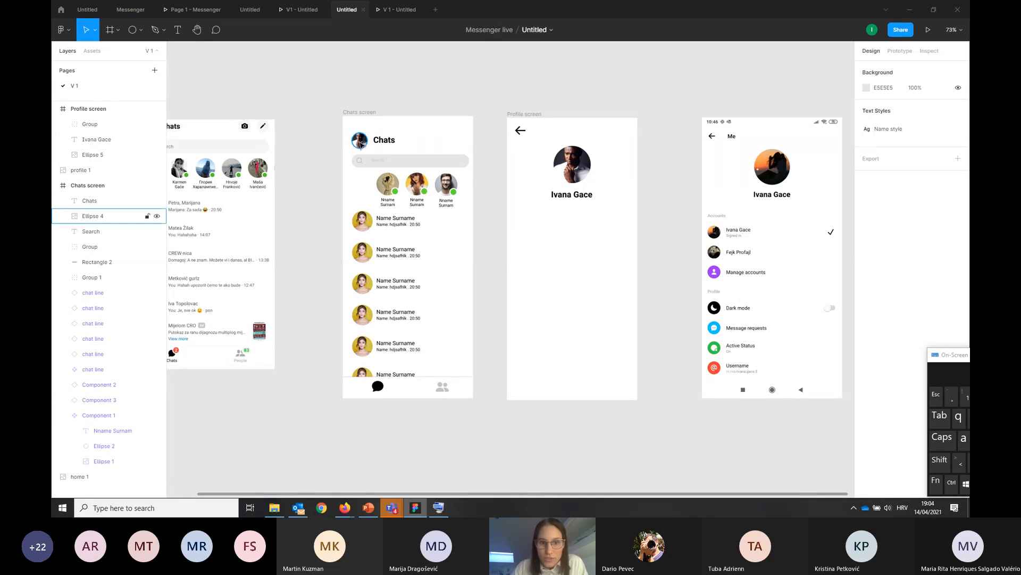
# View the prototype interactions of the Chats screen's profile picture and first online contact, and the connections between both screens
pyautogui.click(360, 140)
pyautogui.click(906, 54)
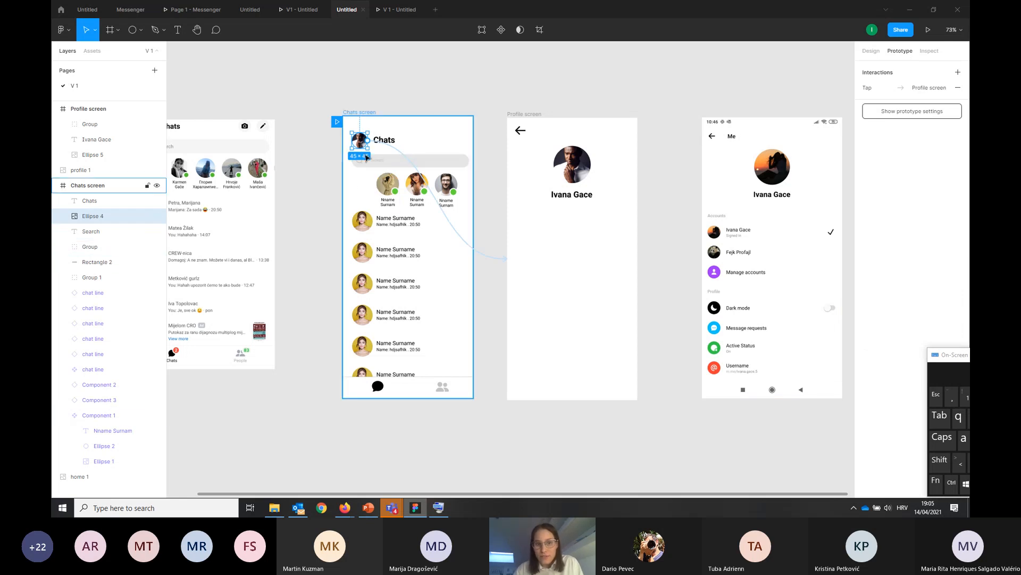
pyautogui.click(552, 133)
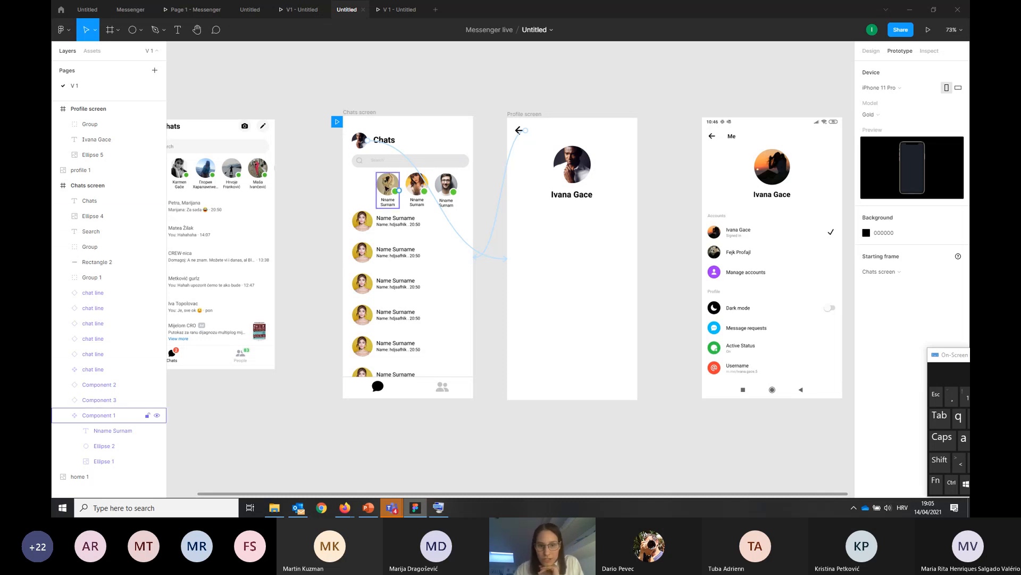
pyautogui.click(386, 189)
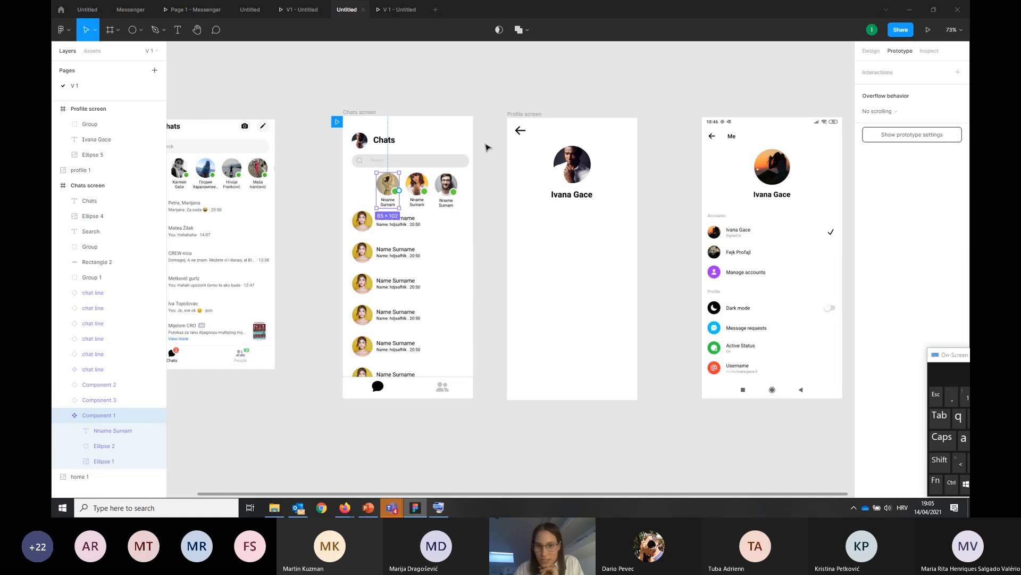
pyautogui.click(589, 101)
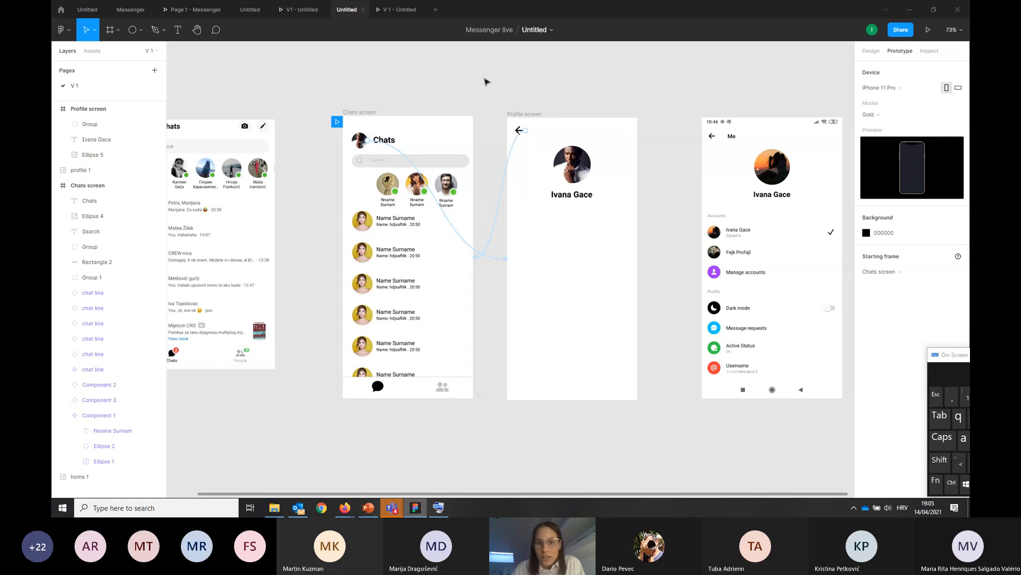
# Move the Profile screen frame and its reference image farther away from the Chats screen to free canvas space between them
pyautogui.click(615, 207)
pyautogui.scroll(-2, 638, 319)
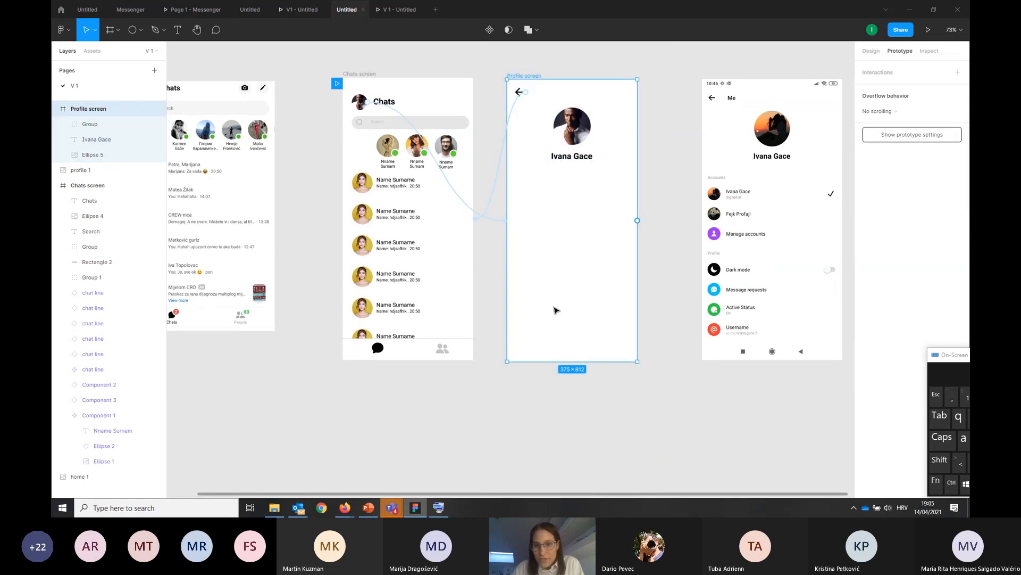
pyautogui.moveTo(554, 311); pyautogui.dragTo(615, 313)
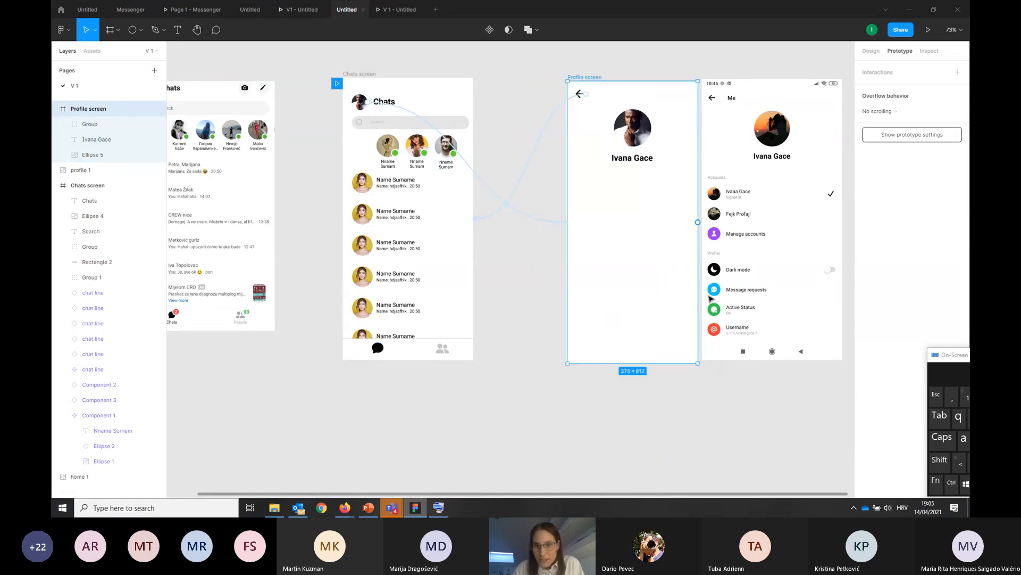
pyautogui.moveTo(724, 263); pyautogui.dragTo(766, 266)
pyautogui.moveTo(561, 56); pyautogui.dragTo(718, 410)
pyautogui.click(629, 314)
pyautogui.moveTo(630, 315); pyautogui.dragTo(655, 318)
pyautogui.click(535, 323)
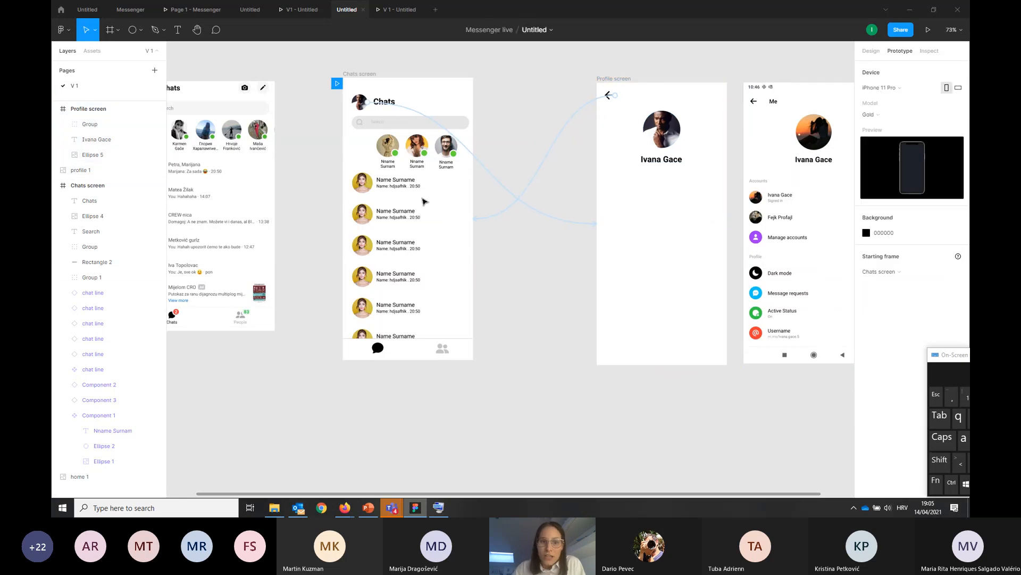
# Place four copies of the first online contact after the third one, continuing the row beyond the Chats screen's edge
pyautogui.click(421, 183)
pyautogui.click(440, 67)
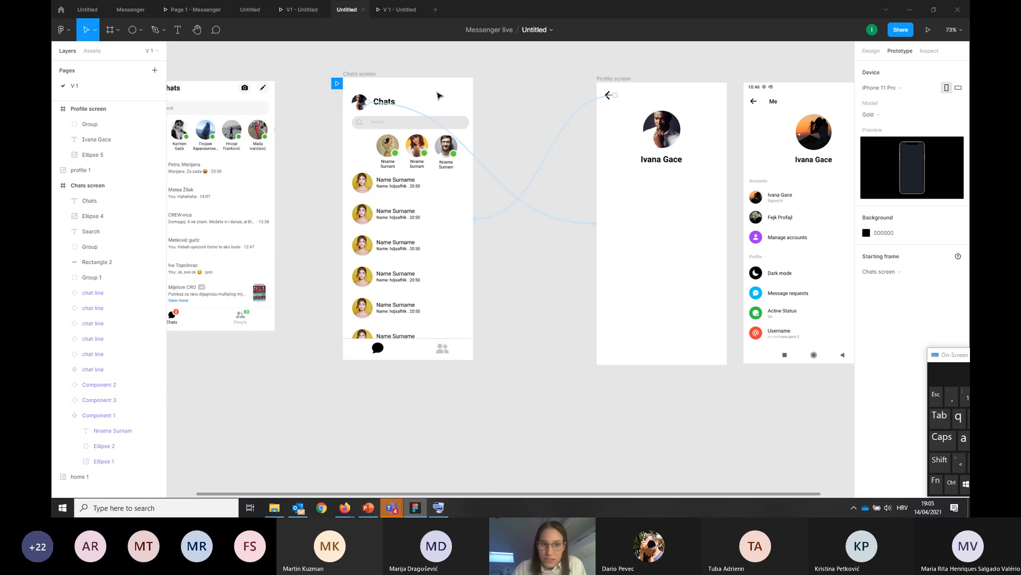
pyautogui.scroll(5, 414, 209)
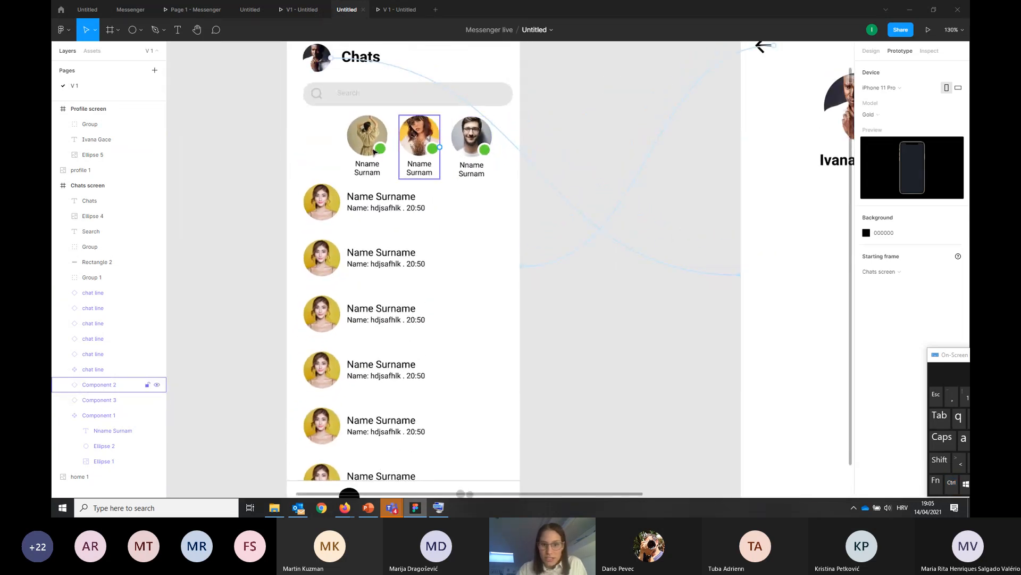
pyautogui.scroll(3, 606, 257)
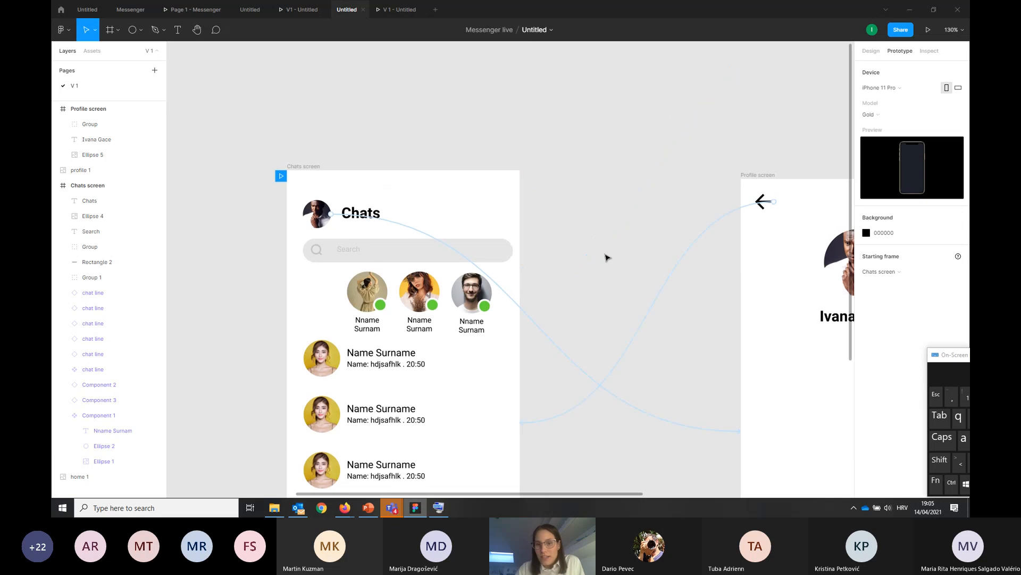
pyautogui.scroll(-2, 596, 243)
pyautogui.scroll(-2, 594, 240)
pyautogui.scroll(1, 564, 213)
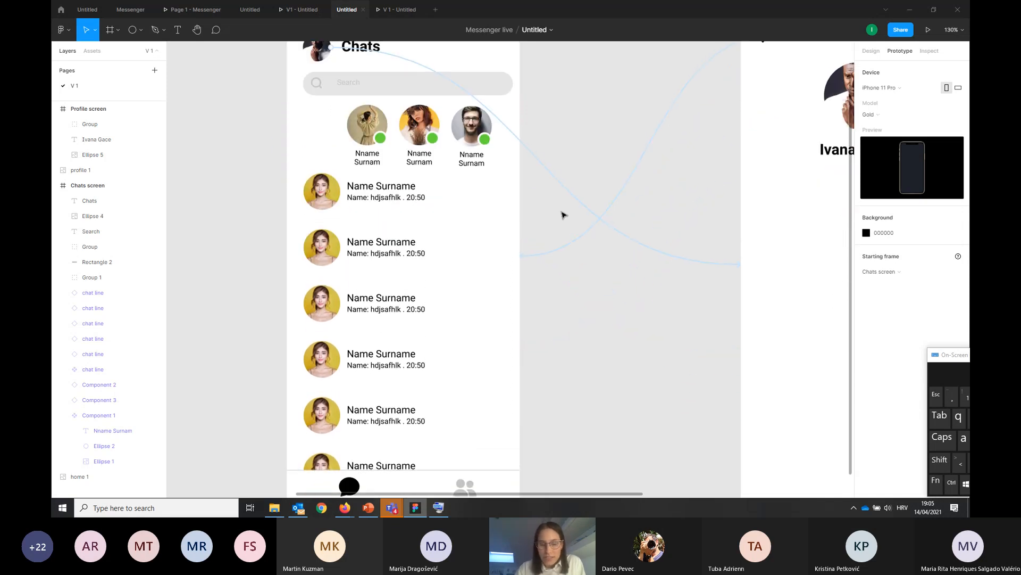
pyautogui.click(356, 150)
pyautogui.click(356, 150)
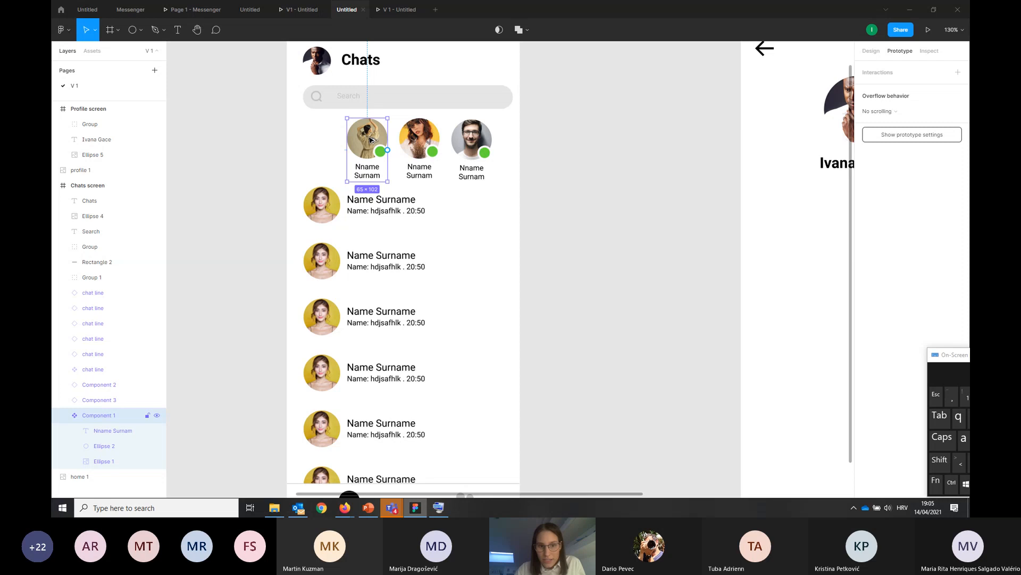
pyautogui.moveTo(371, 140); pyautogui.dragTo(597, 143)
pyautogui.click(378, 142)
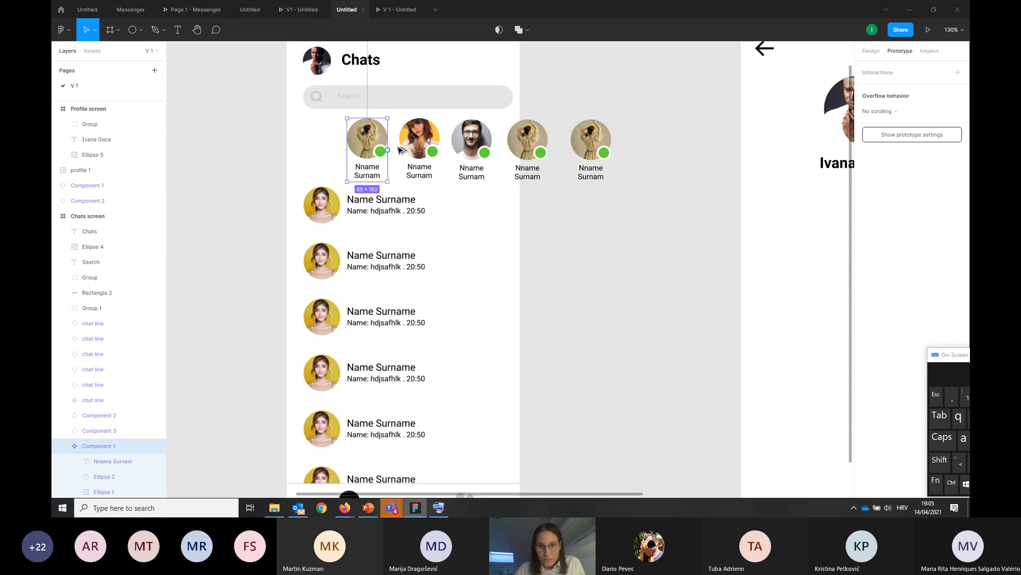
pyautogui.moveTo(401, 151); pyautogui.dragTo(659, 144)
pyautogui.moveTo(376, 142); pyautogui.dragTo(715, 137)
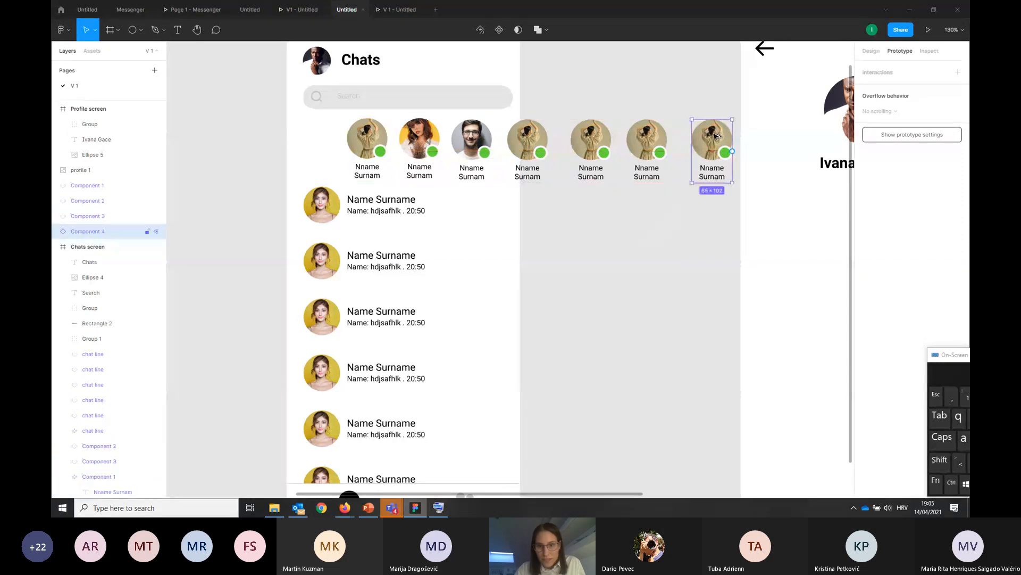
pyautogui.click(645, 292)
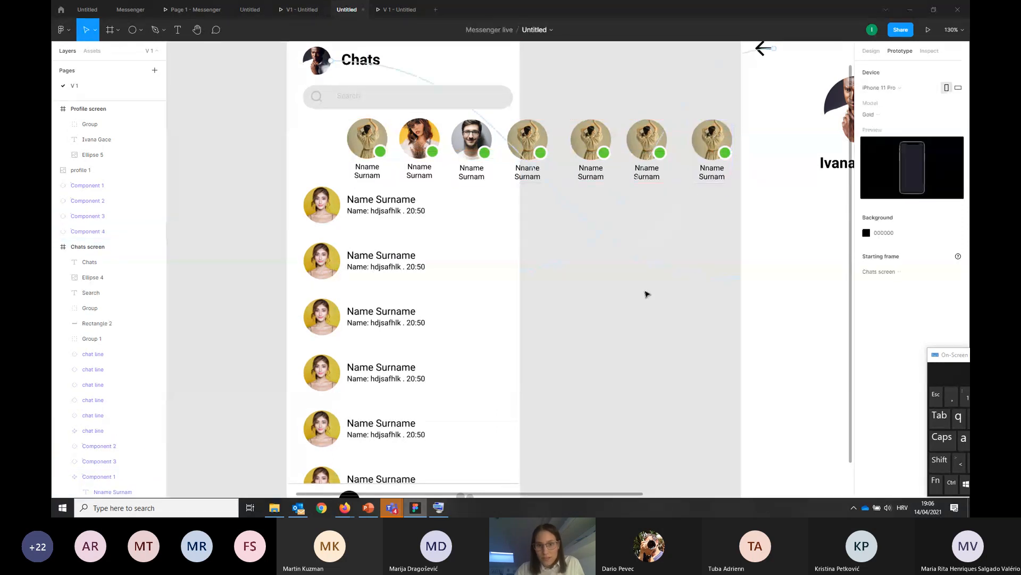
# Align all seven online contacts by their vertical centers and distribute their horizontal spacing evenly
pyautogui.click(364, 150)
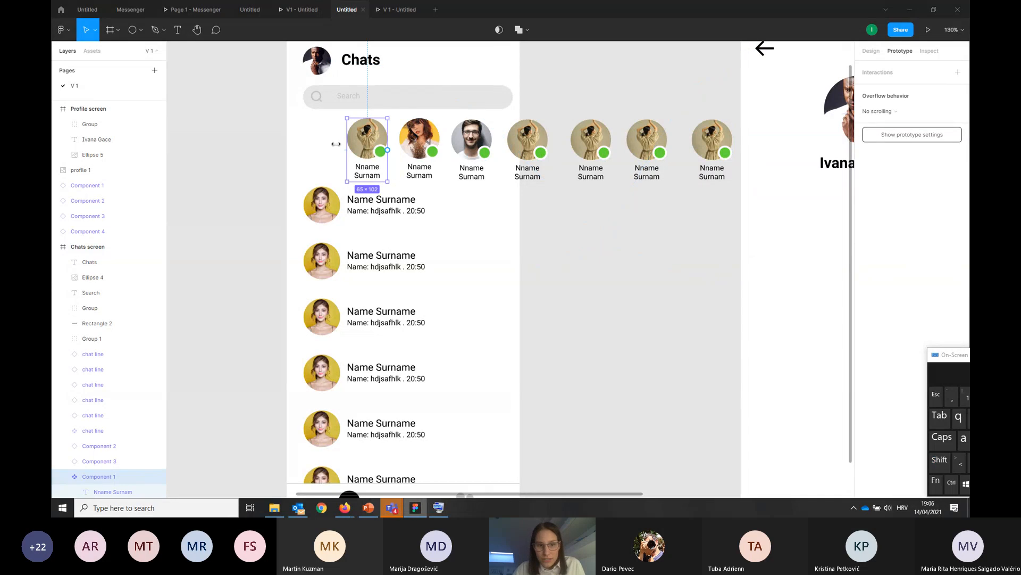
pyautogui.moveTo(239, 125); pyautogui.dragTo(720, 175)
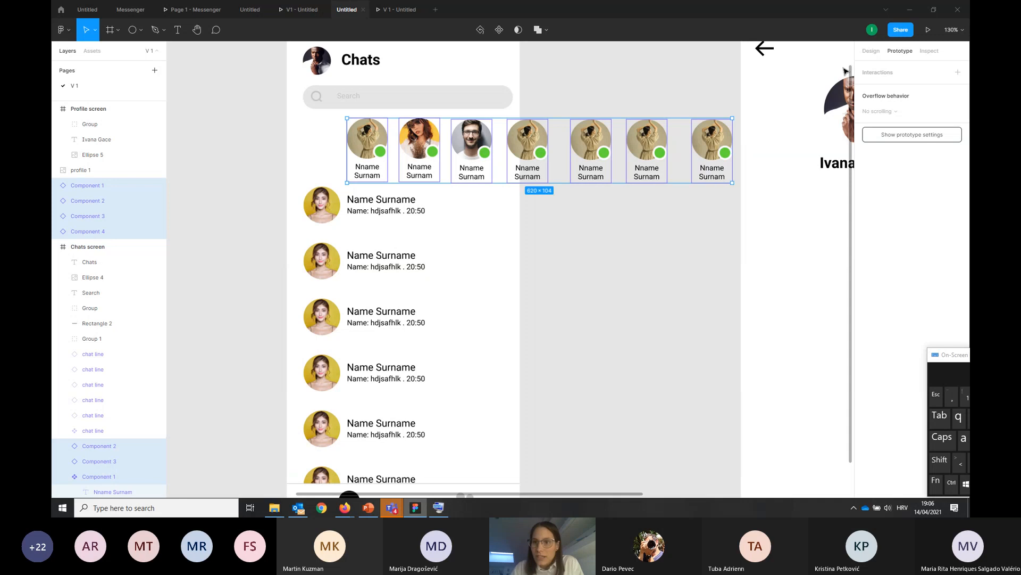
pyautogui.click(879, 51)
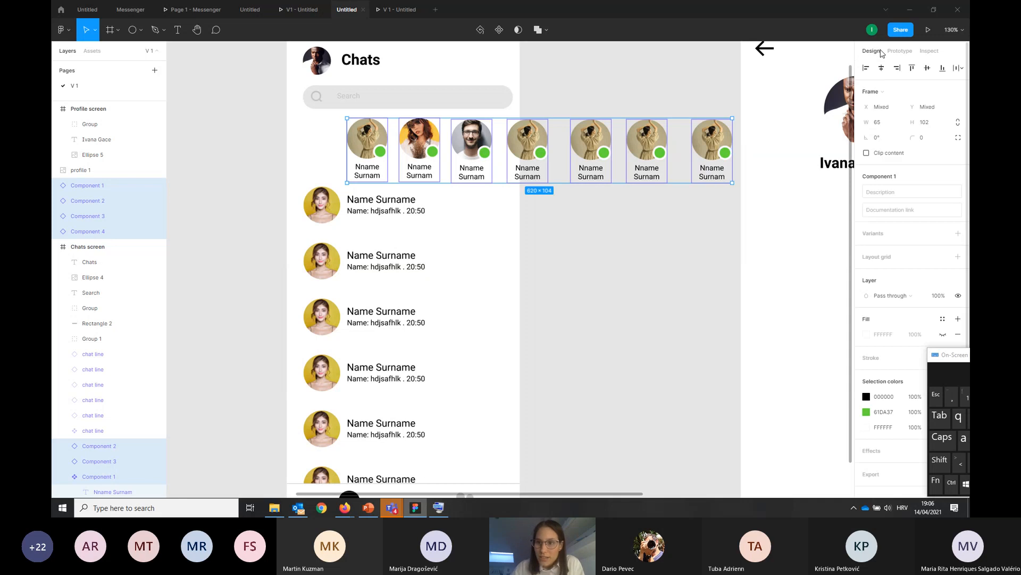
pyautogui.click(928, 68)
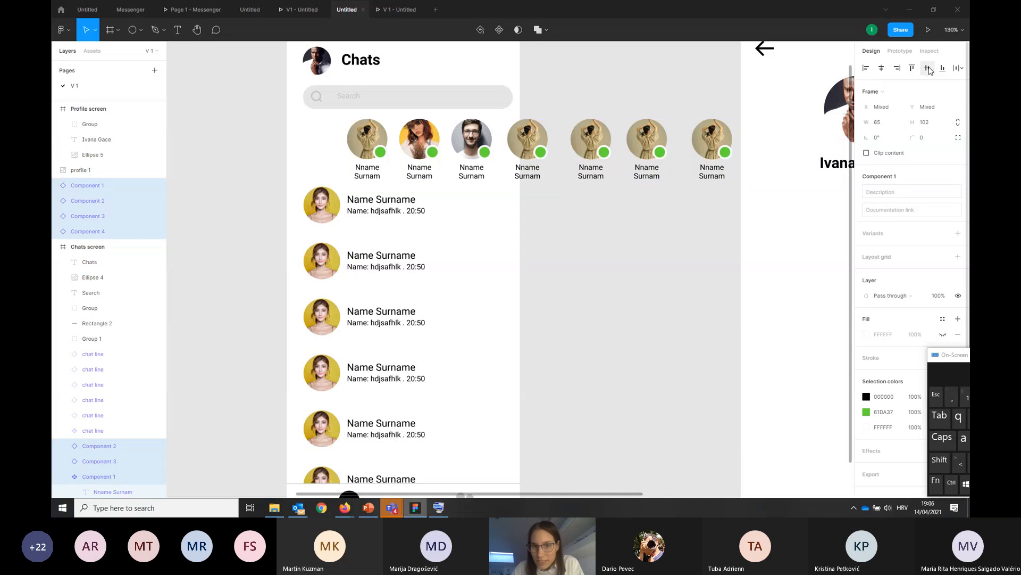
pyautogui.click(961, 72)
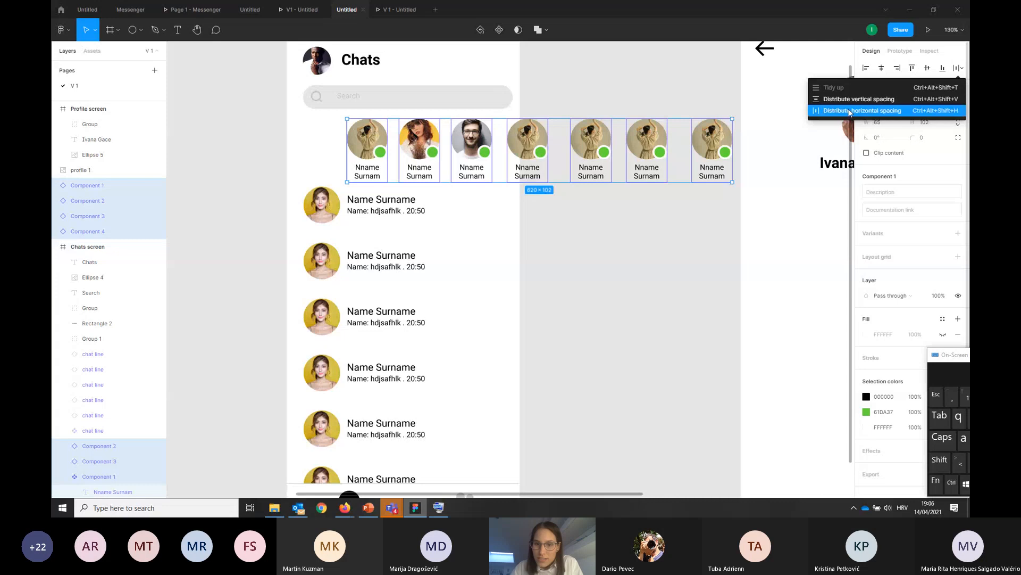
pyautogui.click(850, 111)
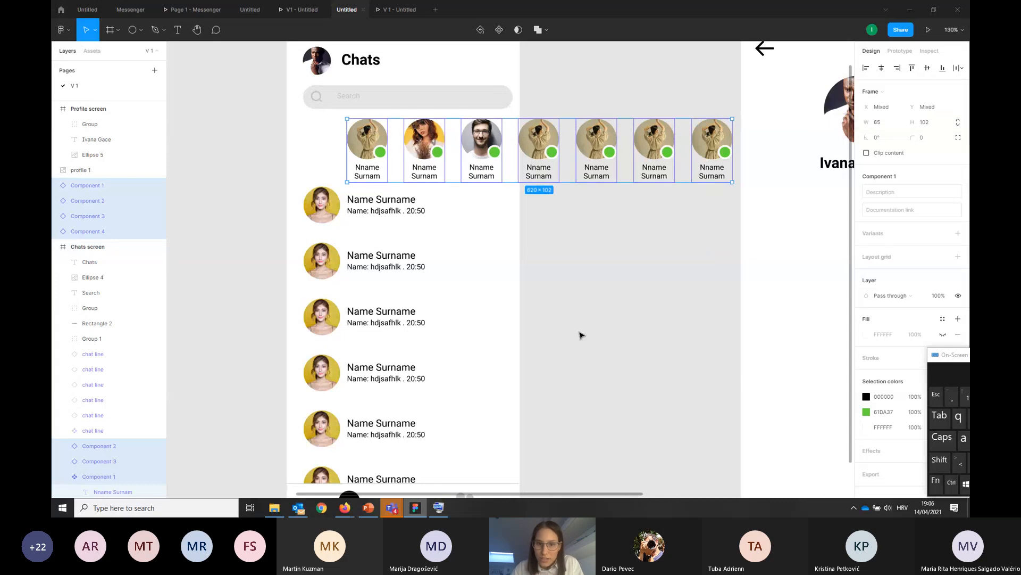
pyautogui.click(619, 315)
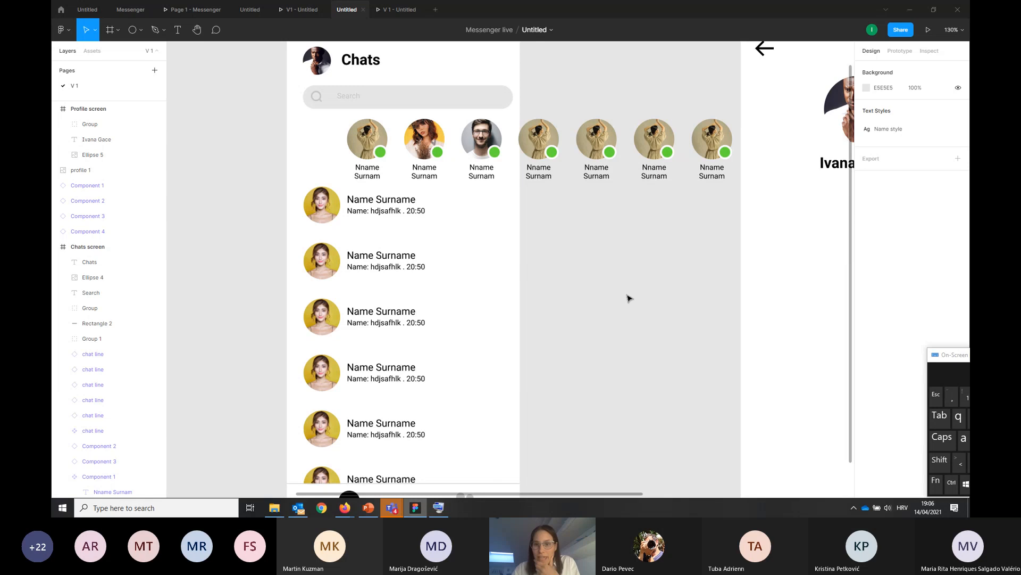
# Wrap the seven online contacts together in a new frame
pyautogui.moveTo(735, 183); pyautogui.dragTo(343, 125)
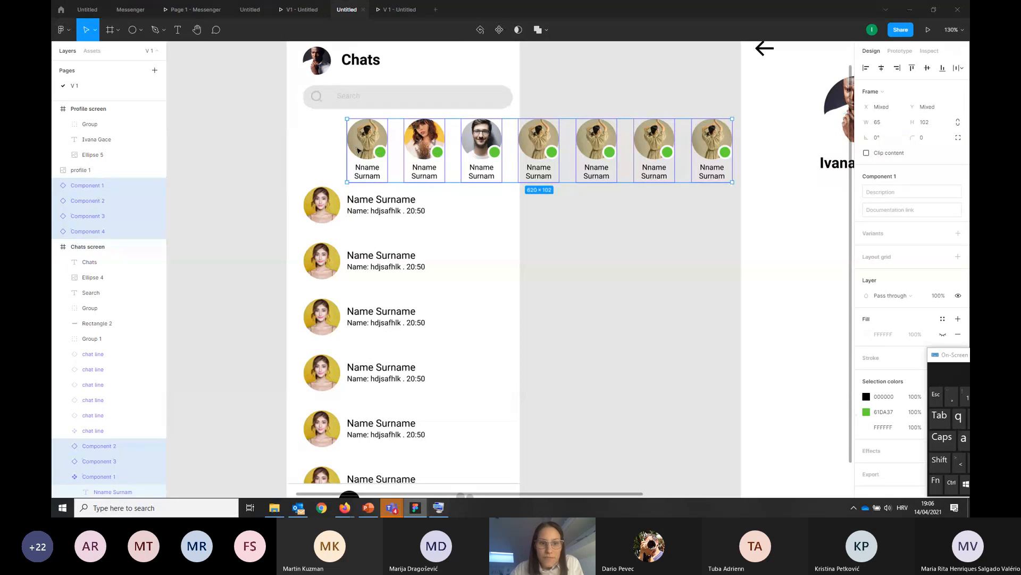
pyautogui.rightClick(355, 145)
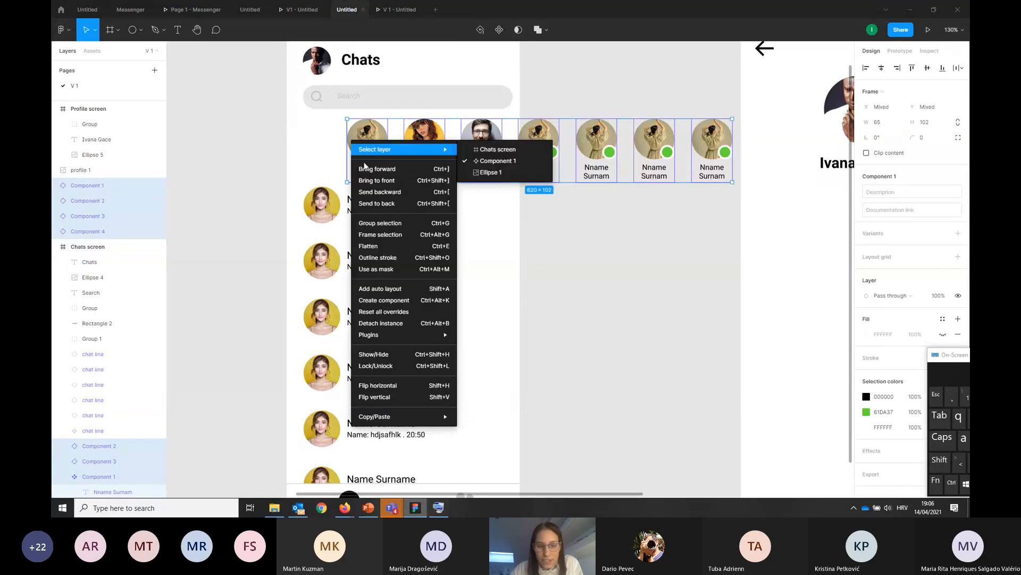
pyautogui.click(374, 235)
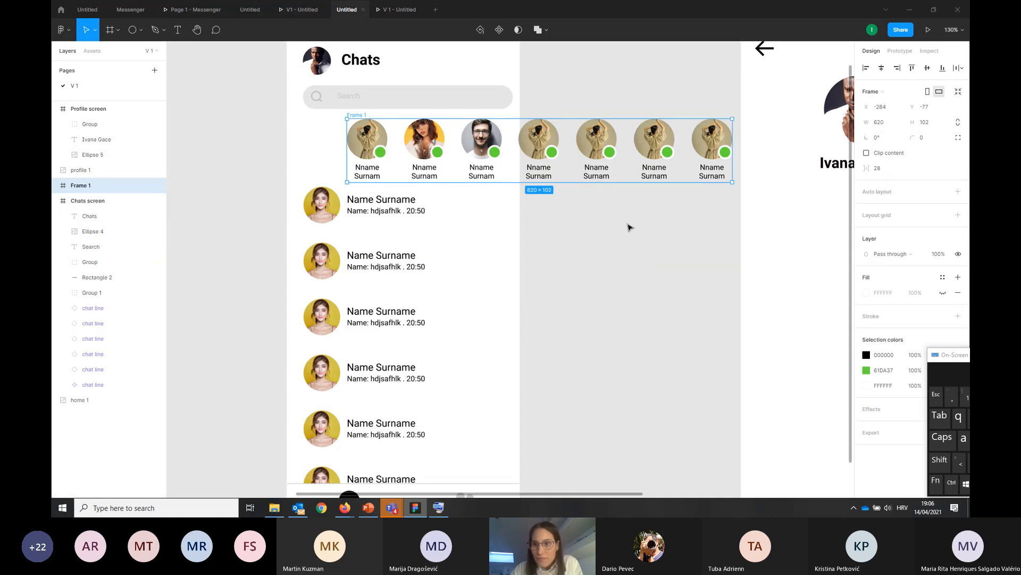
# Set the contacts frame's overflow behavior to Horizontal scrolling and narrow it to about 276 wide, ending at the Chats screen's edge
pyautogui.click(899, 51)
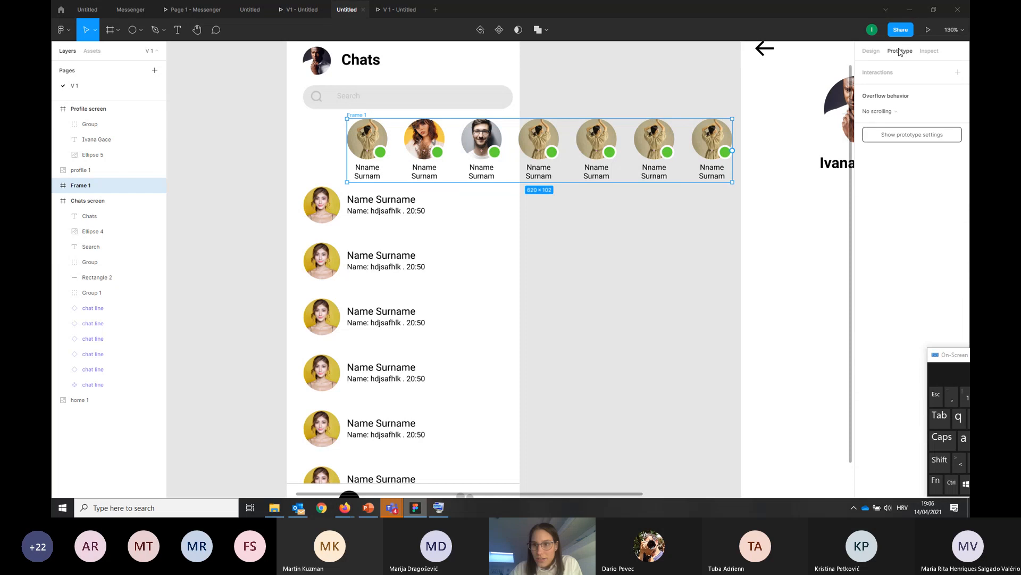
pyautogui.click(892, 113)
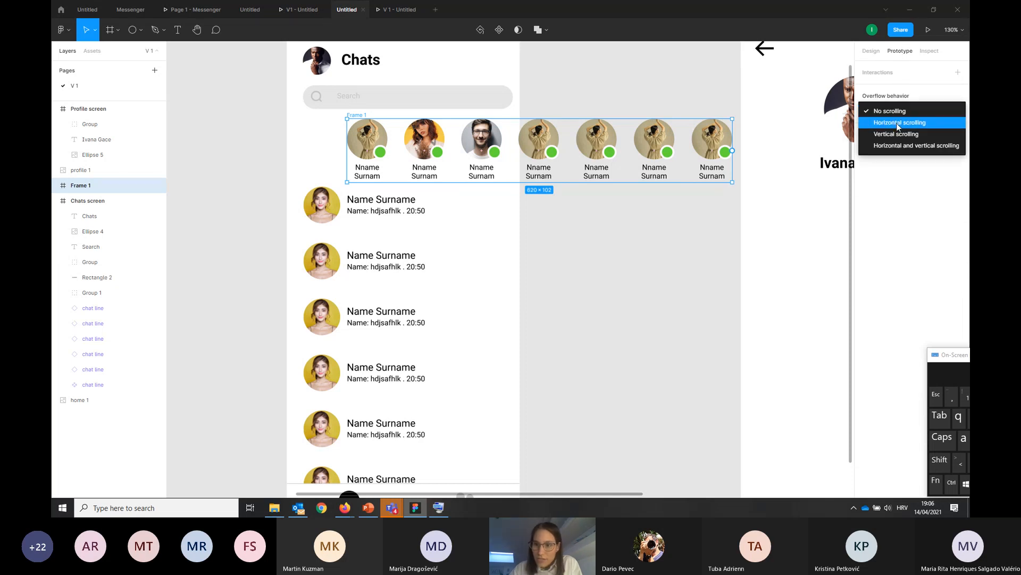
pyautogui.click(897, 126)
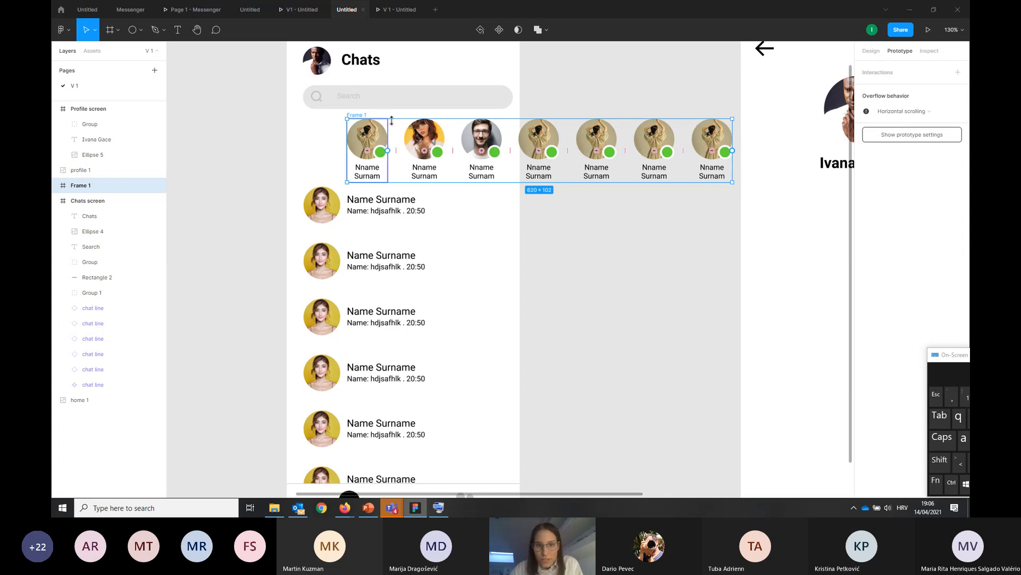
pyautogui.moveTo(733, 161); pyautogui.dragTo(519, 157)
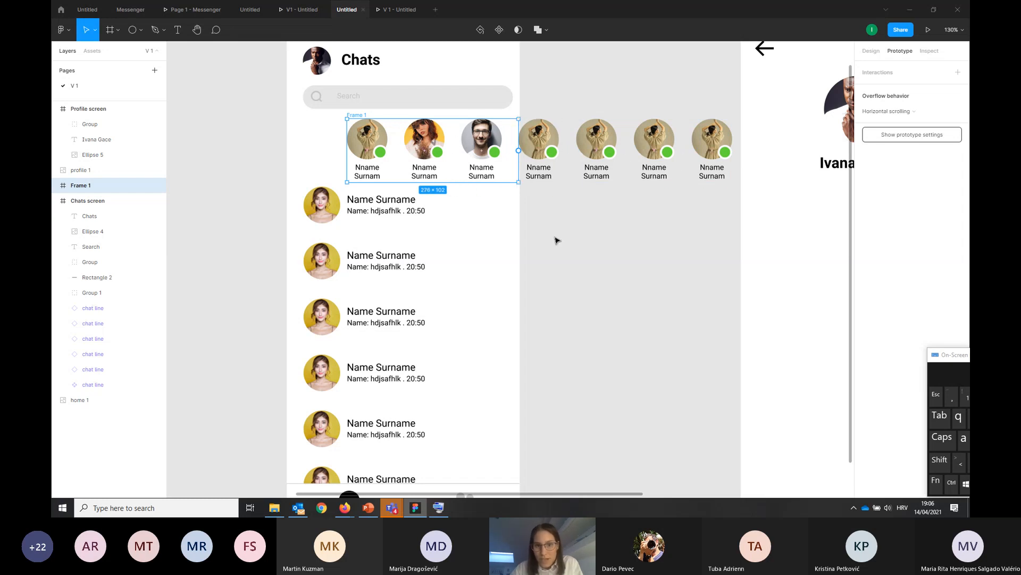
pyautogui.click(577, 243)
# Select the online contacts frame and check the contact row on the Chats screen in the presentation
pyautogui.click(474, 182)
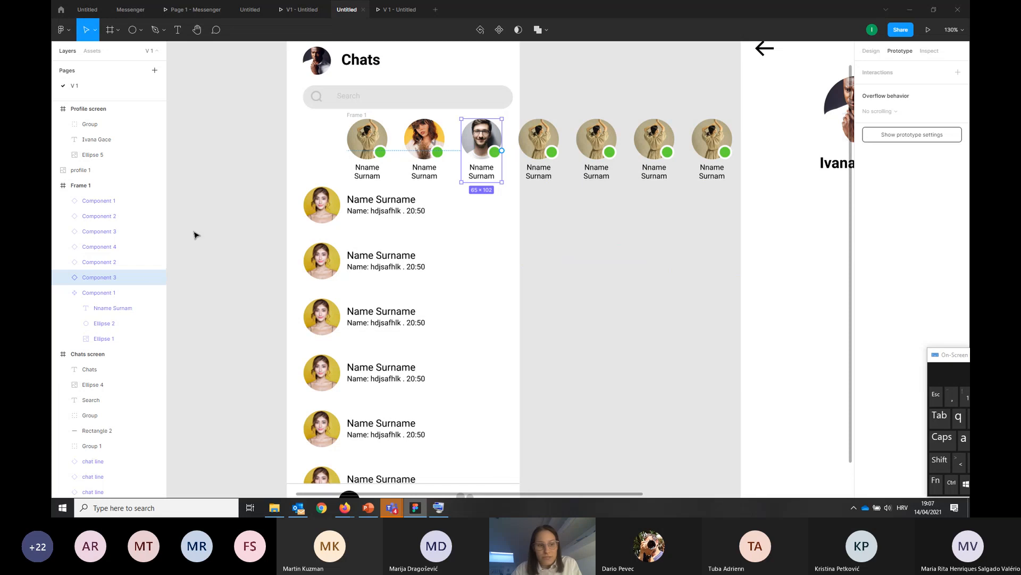
pyautogui.click(127, 185)
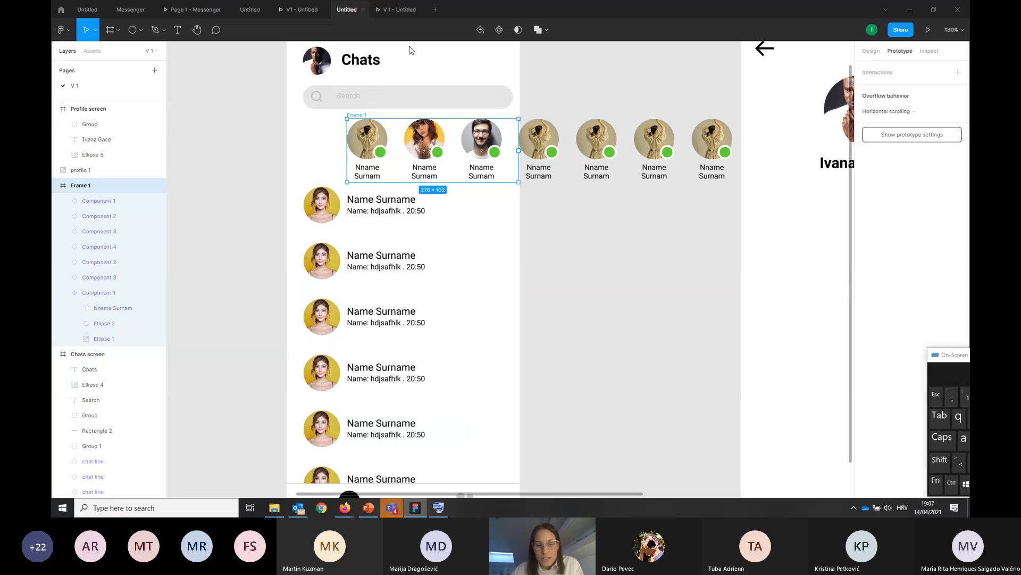
pyautogui.click(396, 12)
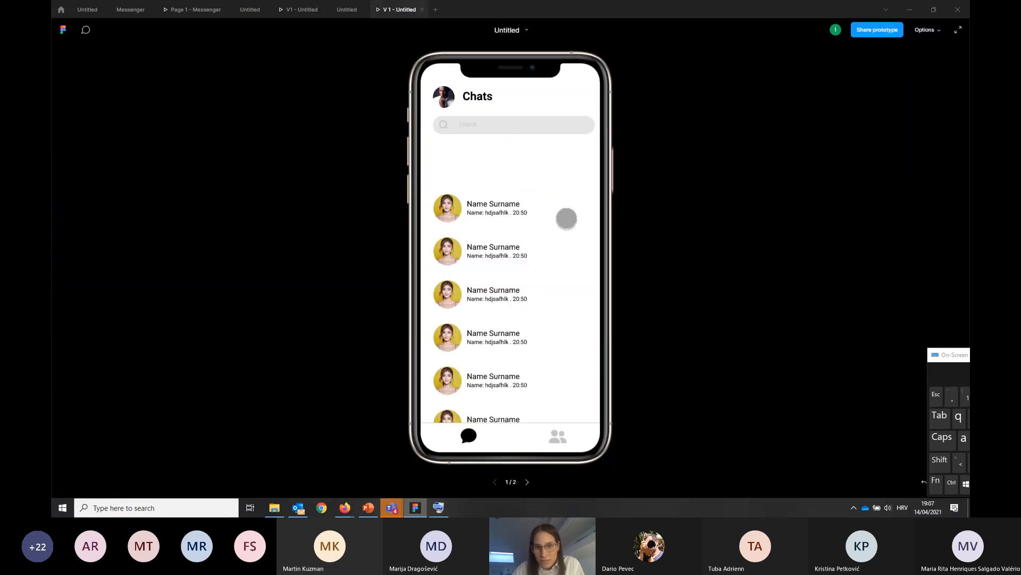
# Select the third online contact on the Chats screen and compare the contact row with the presentation
pyautogui.click(347, 10)
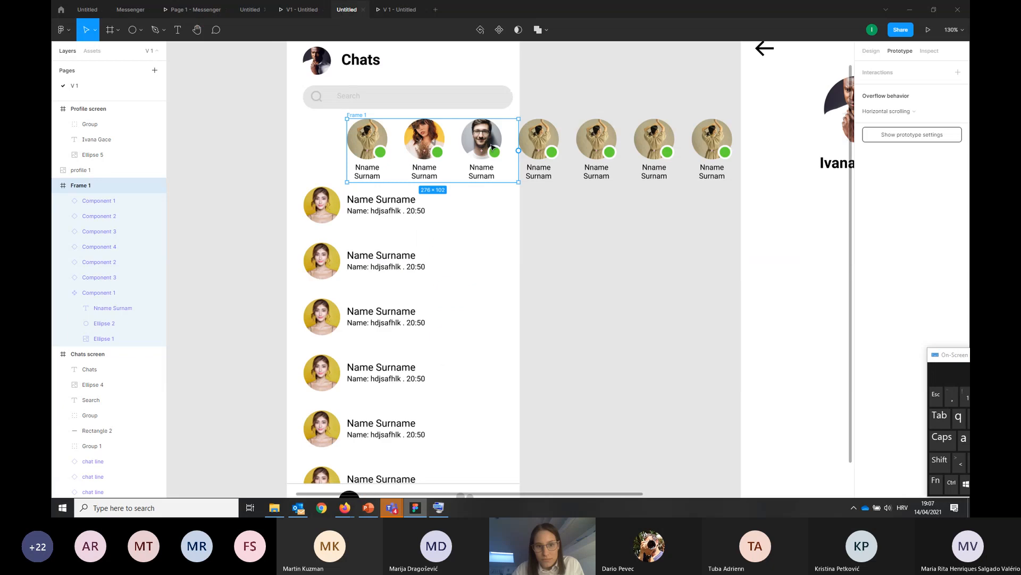
pyautogui.click(464, 154)
pyautogui.click(379, 7)
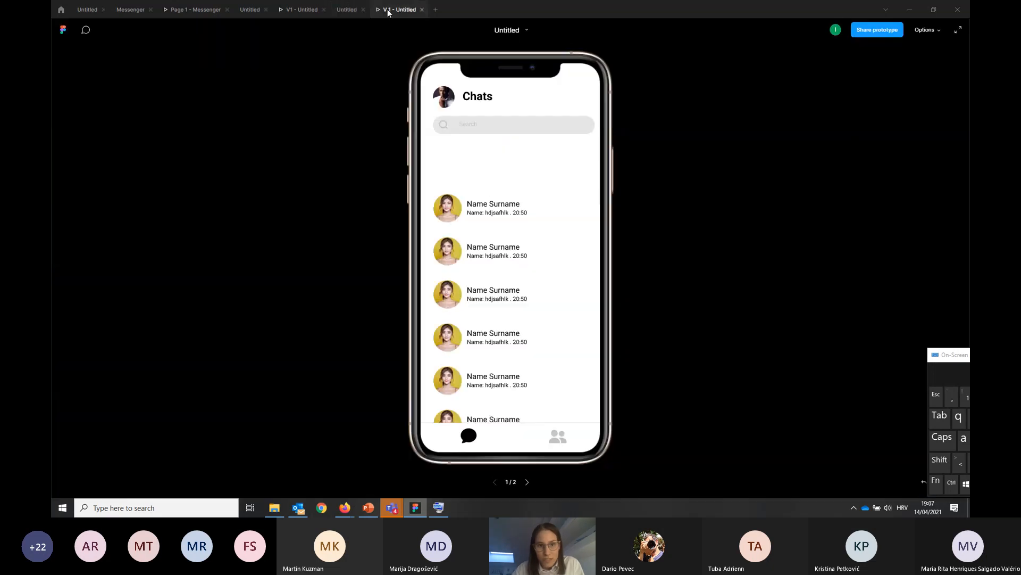
pyautogui.click(349, 11)
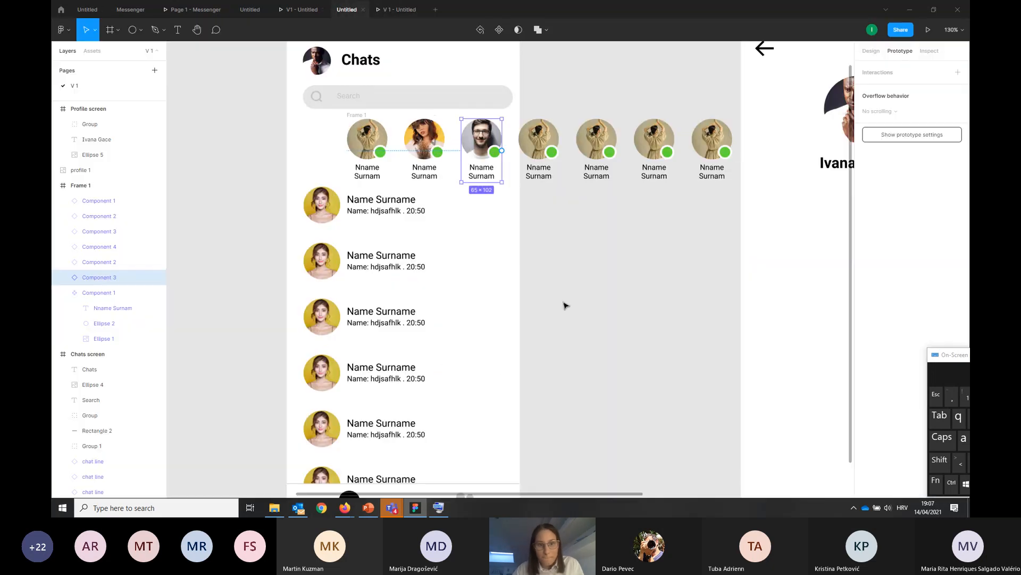
pyautogui.scroll(-3, 607, 269)
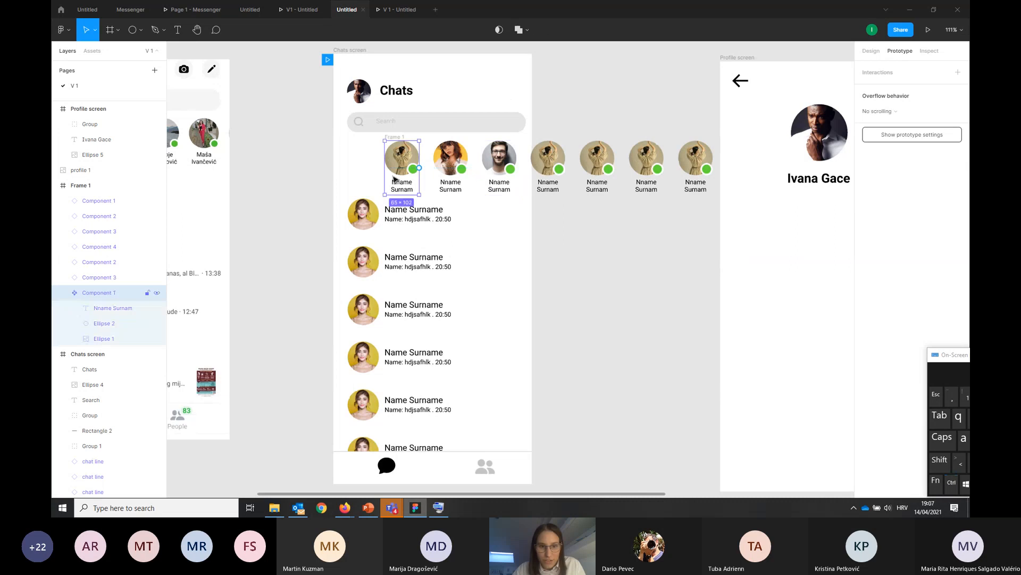
# Try clipping the content of the online contacts frame (Frame 1) while it uses Horizontal scrolling
pyautogui.click(327, 160)
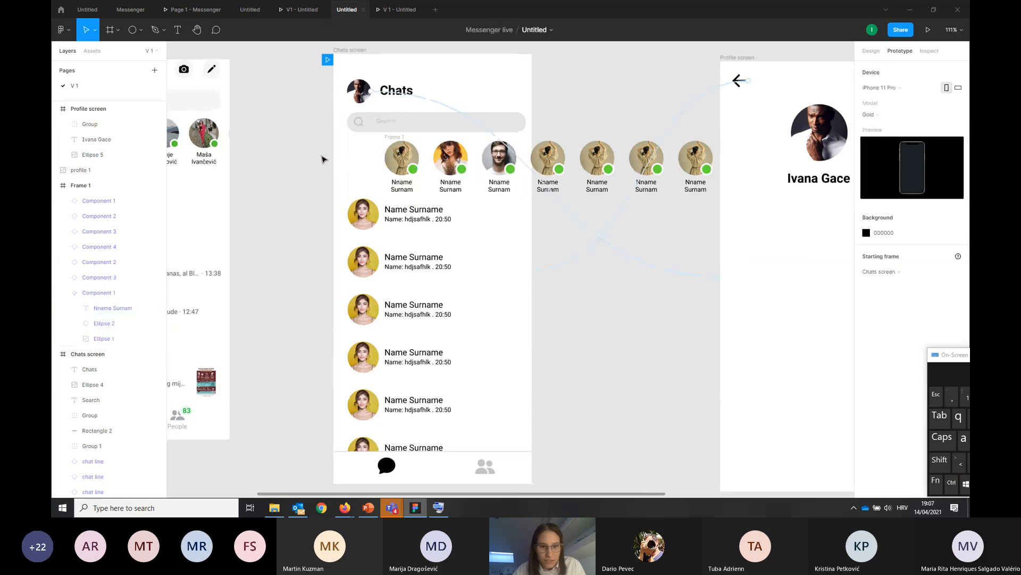
pyautogui.click(92, 187)
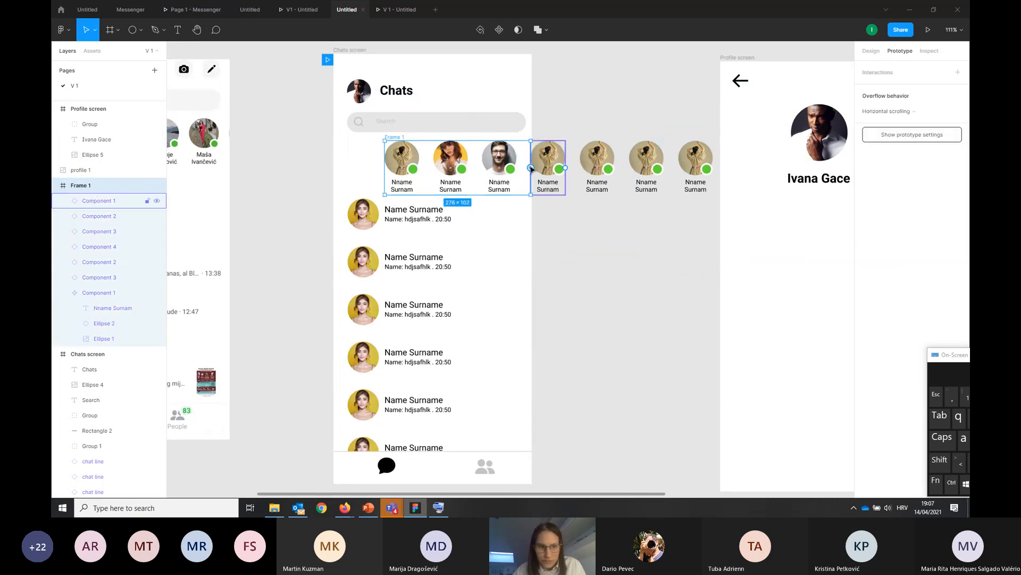
pyautogui.click(878, 52)
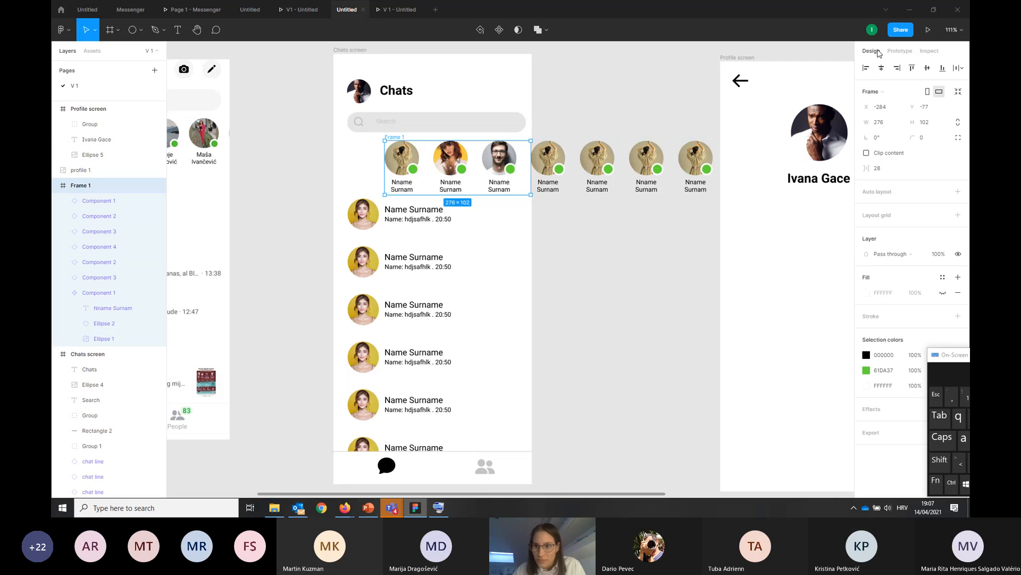
pyautogui.click(867, 153)
pyautogui.click(900, 50)
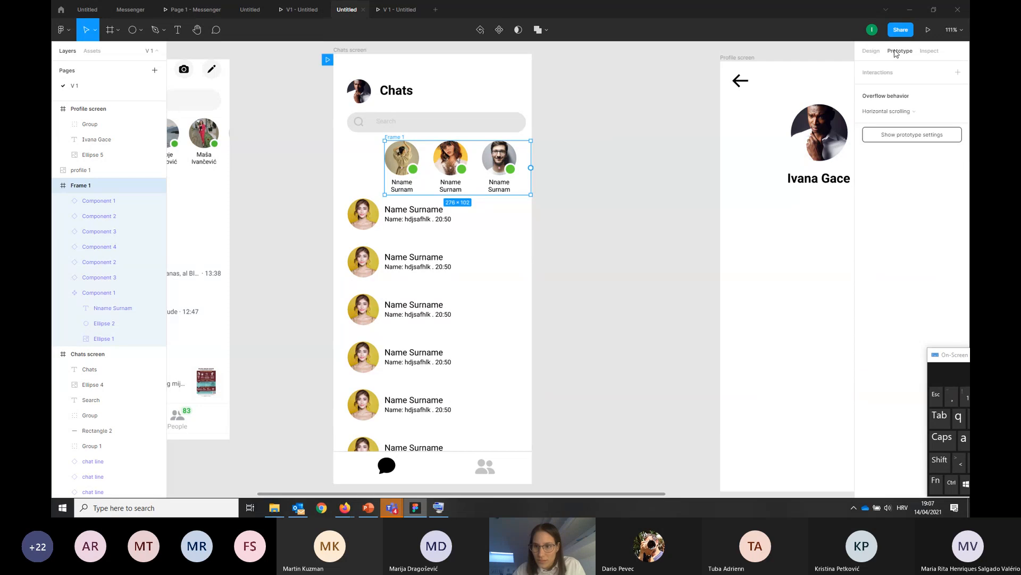
pyautogui.click(894, 110)
pyautogui.click(896, 114)
pyautogui.click(594, 207)
# Check the Chats screen's contact row in the presentation and return to the design file
pyautogui.click(391, 12)
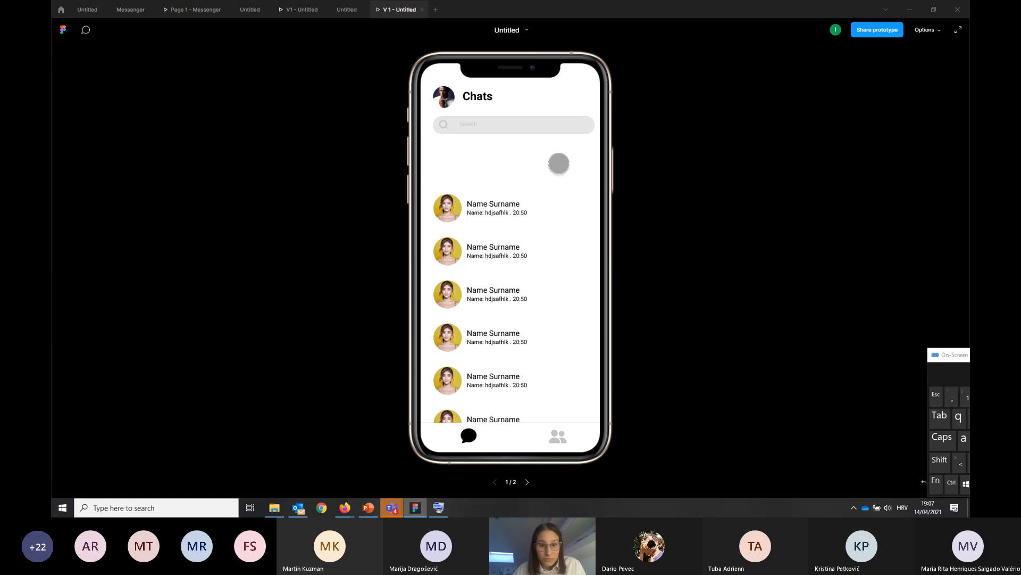
pyautogui.click(508, 187)
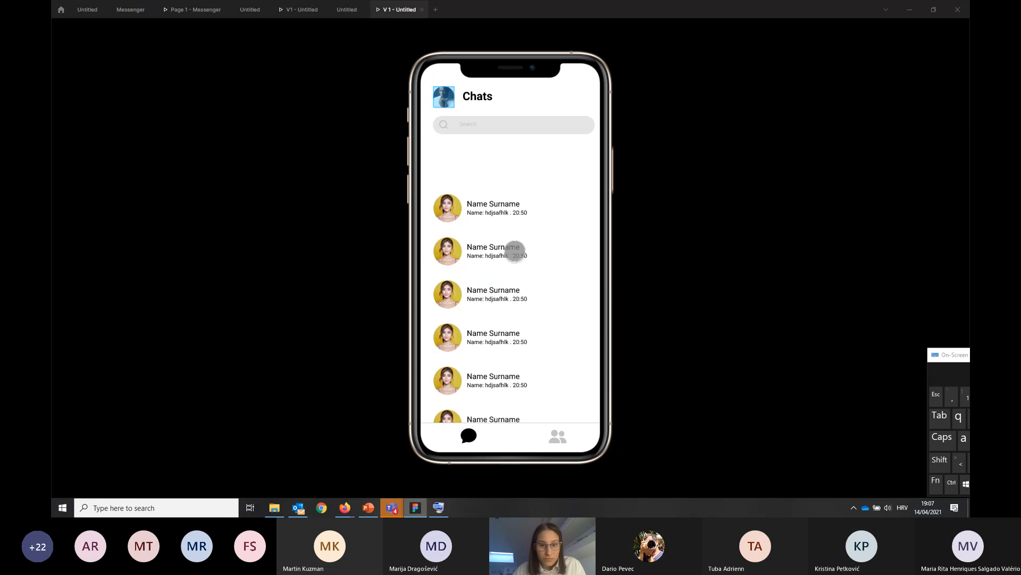
pyautogui.click(347, 10)
pyautogui.click(490, 231)
pyautogui.click(417, 168)
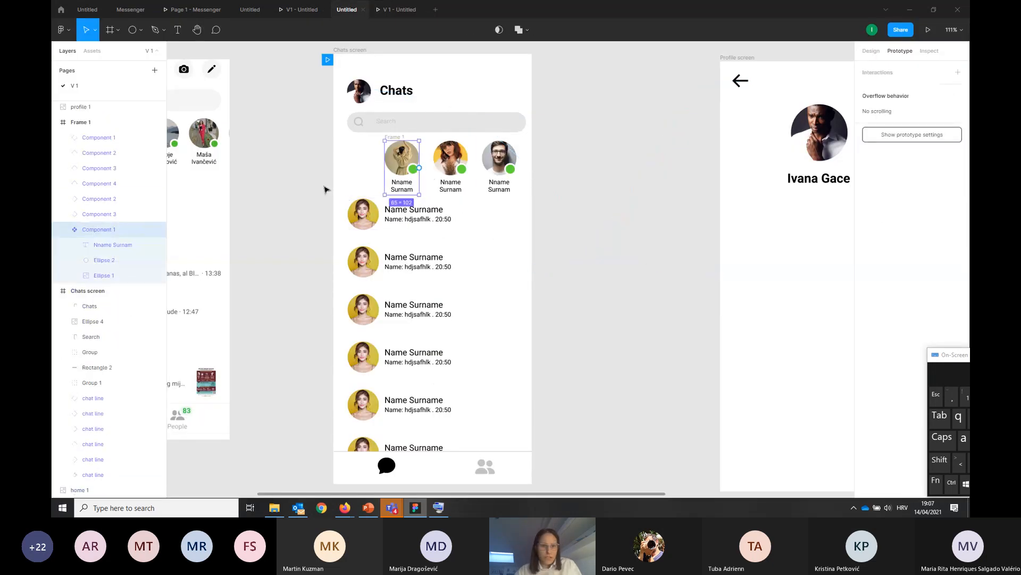
pyautogui.click(314, 191)
# Undo the content clipping on the online contacts frame
pyautogui.hotkey('ctrl', 'z')
pyautogui.hotkey('ctrl', 'z')
pyautogui.hotkey('ctrl', 'z')
pyautogui.hotkey('ctrl', 'z')
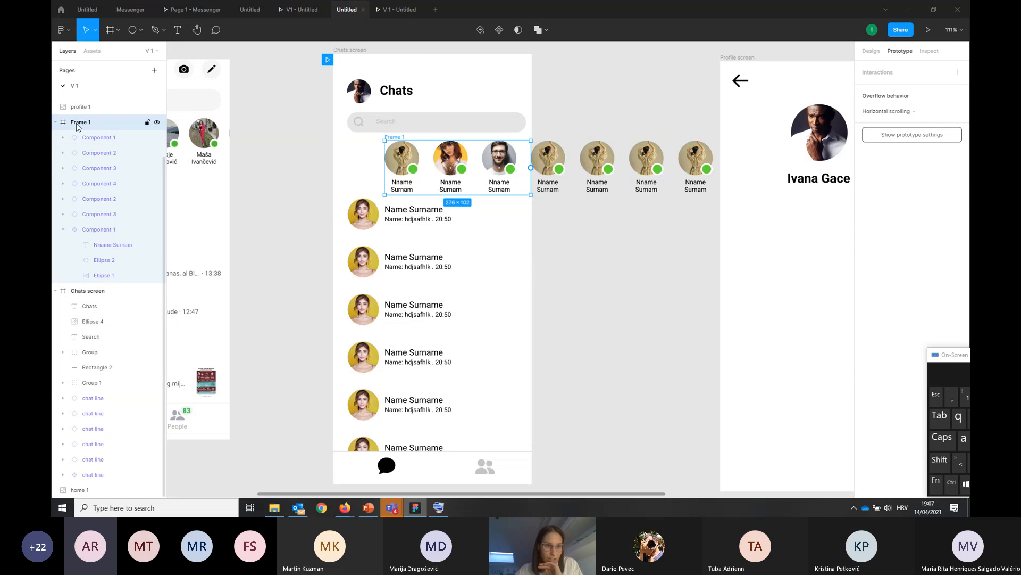
# Nest Frame 1 inside the Chats screen frame and test swiping the online contacts row in the presentation
pyautogui.moveTo(112, 304); pyautogui.dragTo(113, 305)
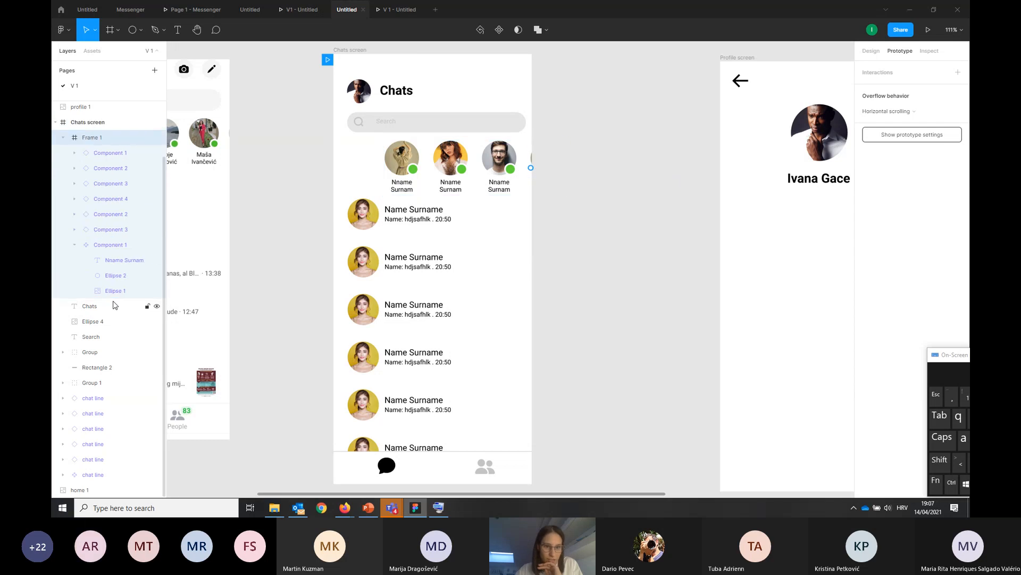
pyautogui.click(588, 283)
pyautogui.click(409, 6)
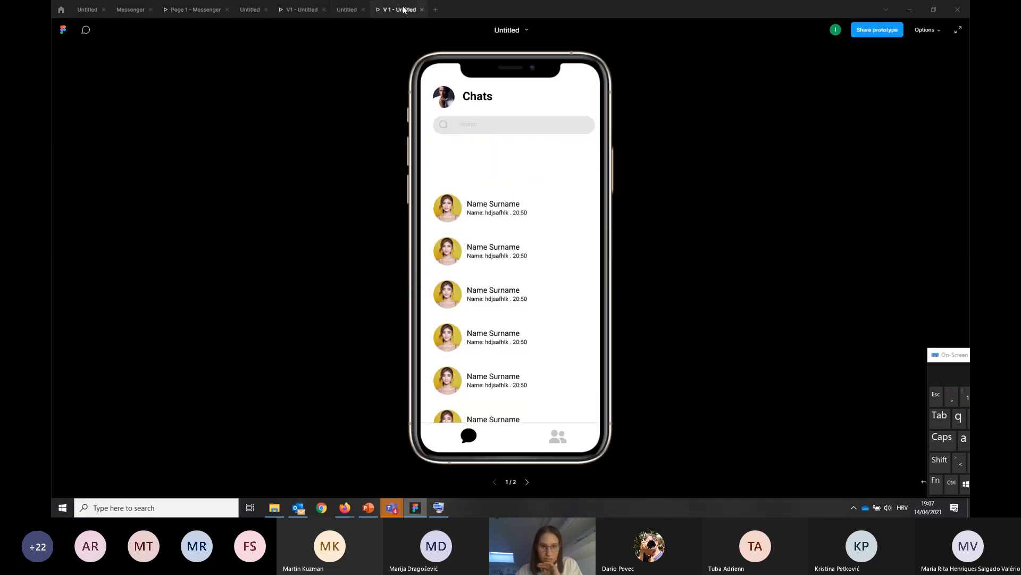
pyautogui.moveTo(583, 158); pyautogui.dragTo(514, 162)
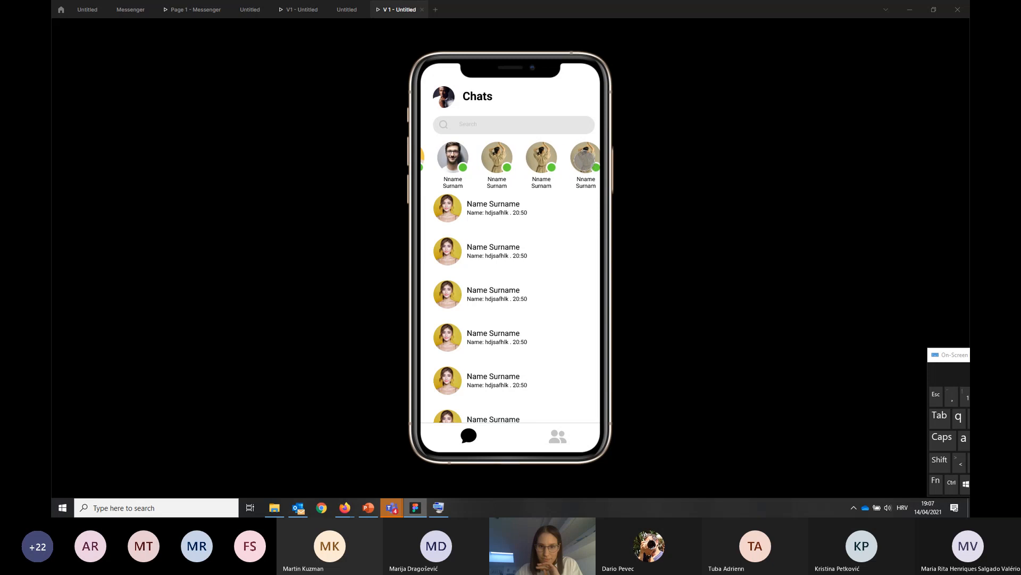
pyautogui.moveTo(584, 162); pyautogui.dragTo(484, 166)
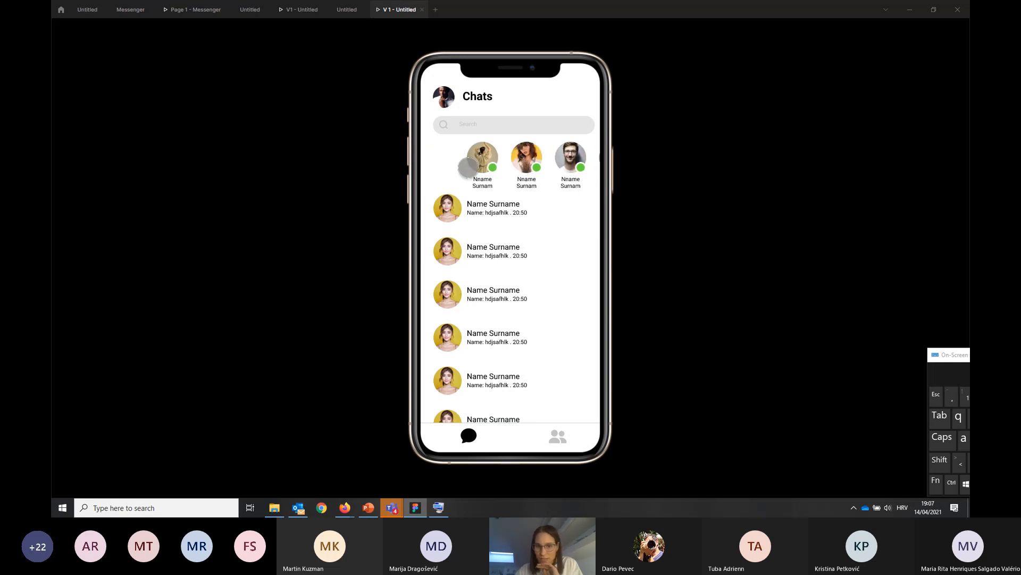
# Return to the design file and collapse Frame 1's contents in the layer list of the Chats screen
pyautogui.click(347, 10)
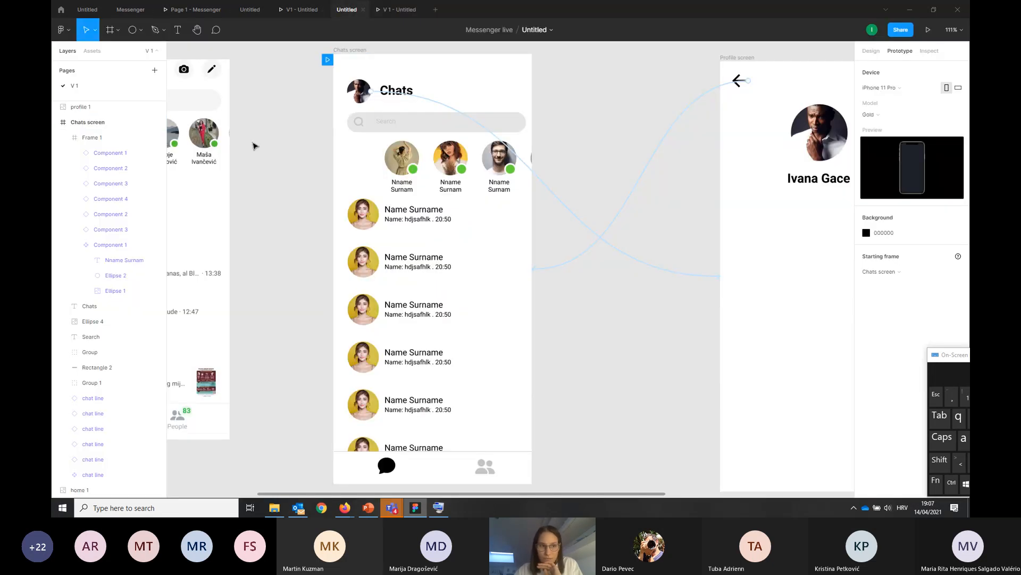
pyautogui.click(62, 138)
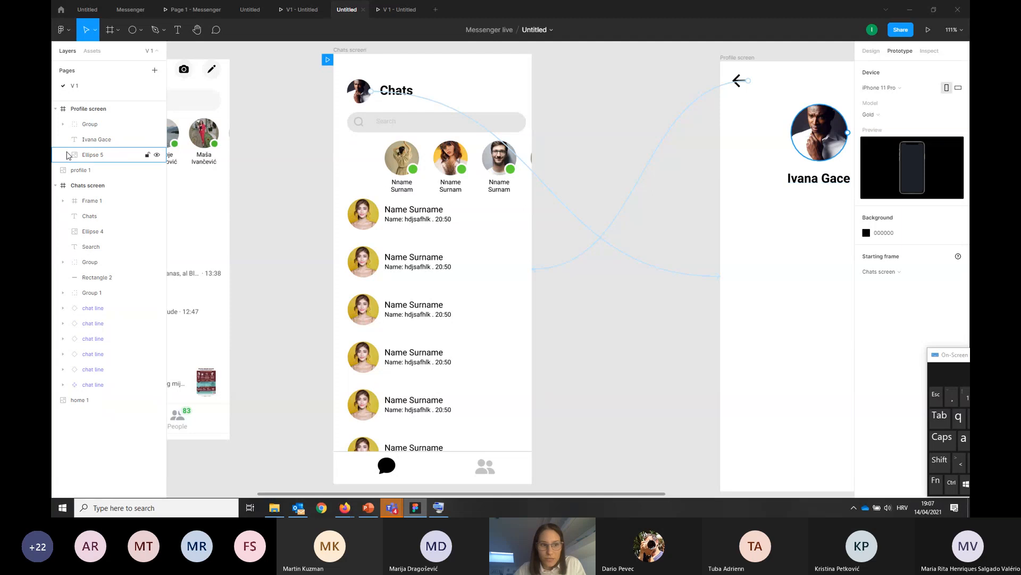
pyautogui.click(87, 187)
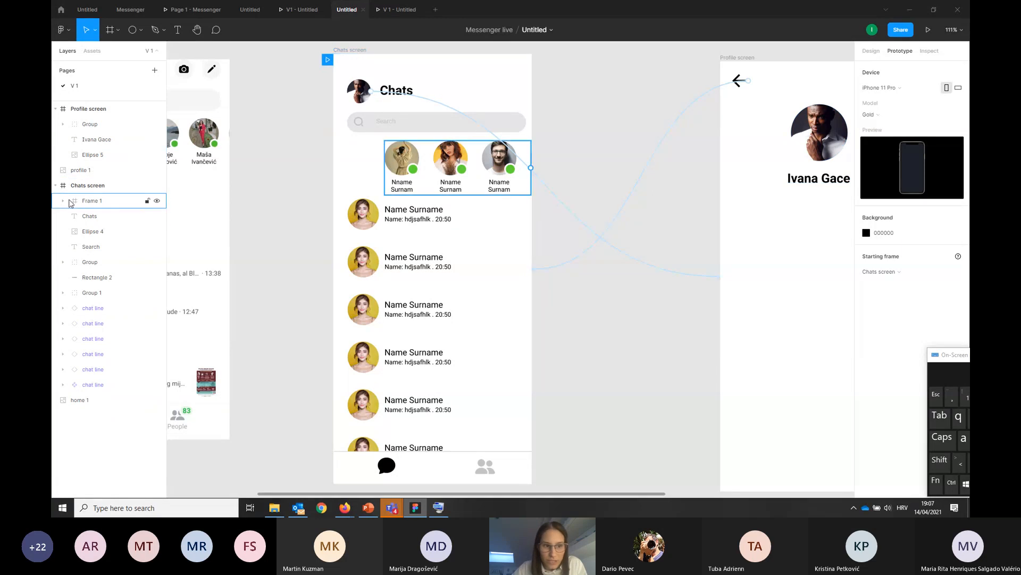
pyautogui.click(350, 51)
pyautogui.click(592, 128)
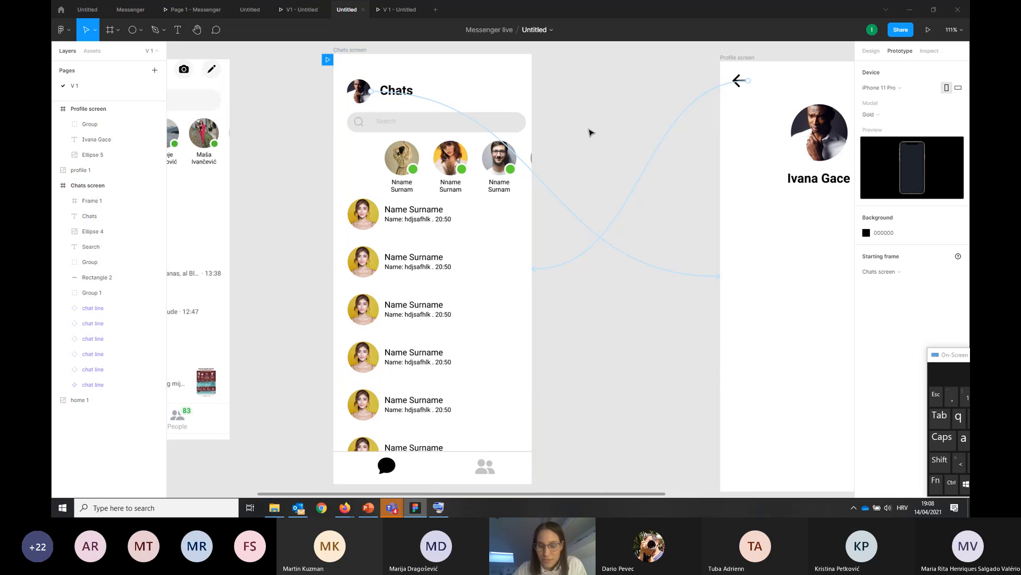
pyautogui.scroll(-2, 562, 143)
pyautogui.scroll(-1, 561, 142)
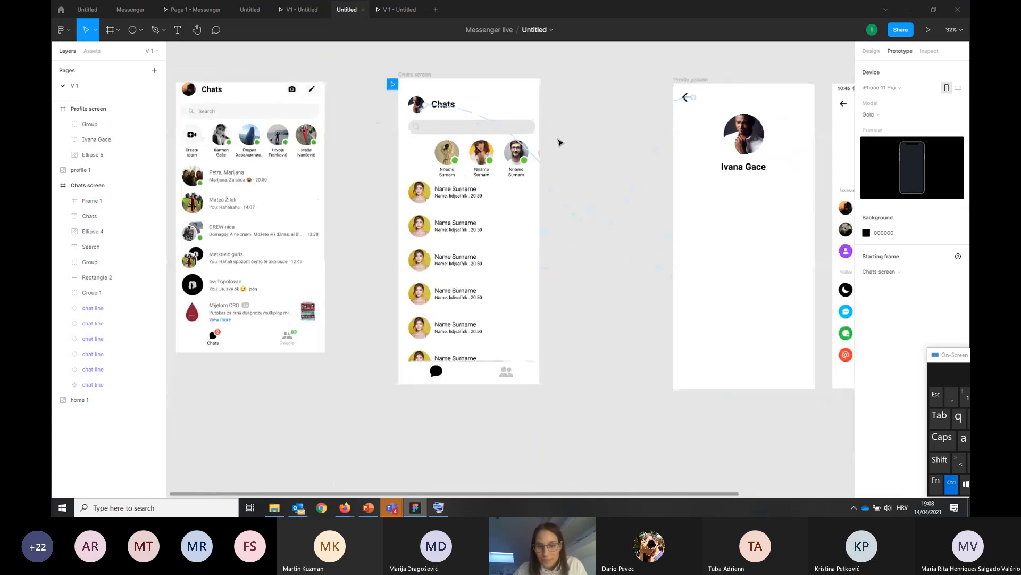
# Swipe the online contacts row forward and back in the presentation to test its horizontal scrolling
pyautogui.click(396, 9)
pyautogui.moveTo(537, 155); pyautogui.dragTo(466, 157)
pyautogui.moveTo(589, 160)
pyautogui.mouseDown()
pyautogui.moveTo(458, 173)
pyautogui.moveTo(520, 157)
pyautogui.moveTo(587, 158)
pyautogui.mouseUp()
pyautogui.moveTo(490, 158); pyautogui.dragTo(544, 158)
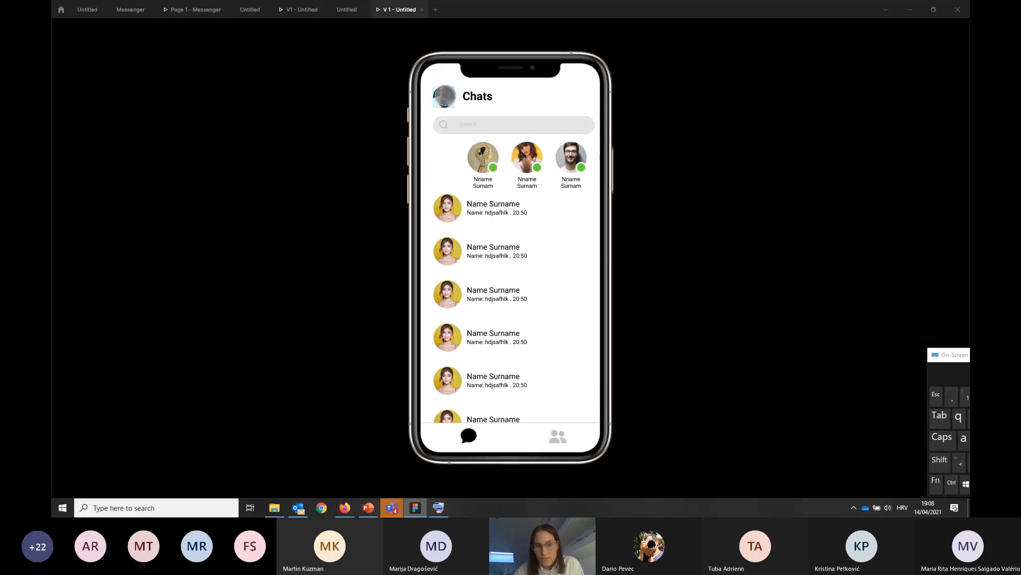
# Test the prototype links from the Chats profile picture to the Profile screen and back, and return to the design file
pyautogui.click(444, 96)
pyautogui.click(446, 97)
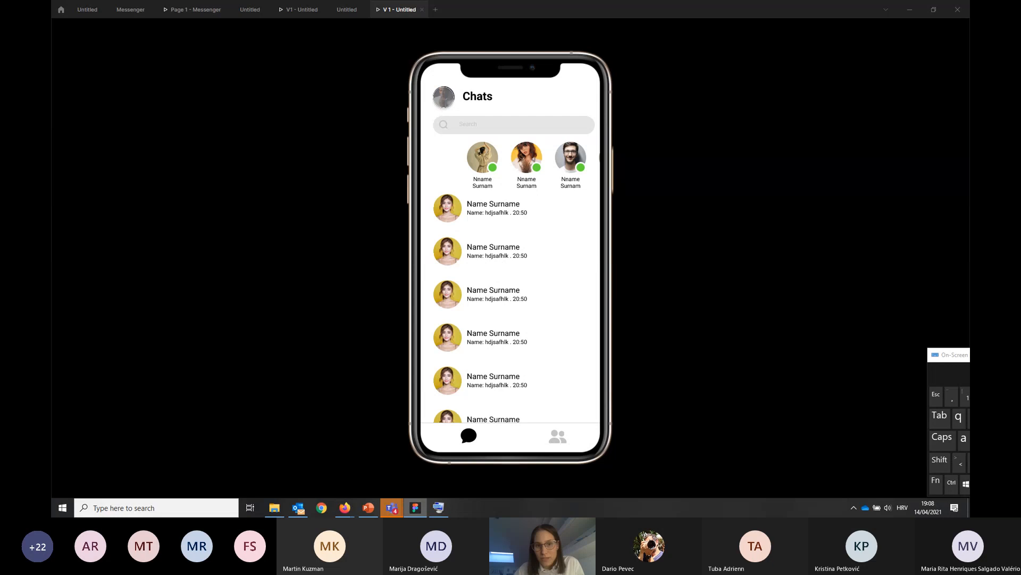
pyautogui.click(444, 96)
pyautogui.click(439, 82)
pyautogui.click(442, 97)
pyautogui.click(440, 82)
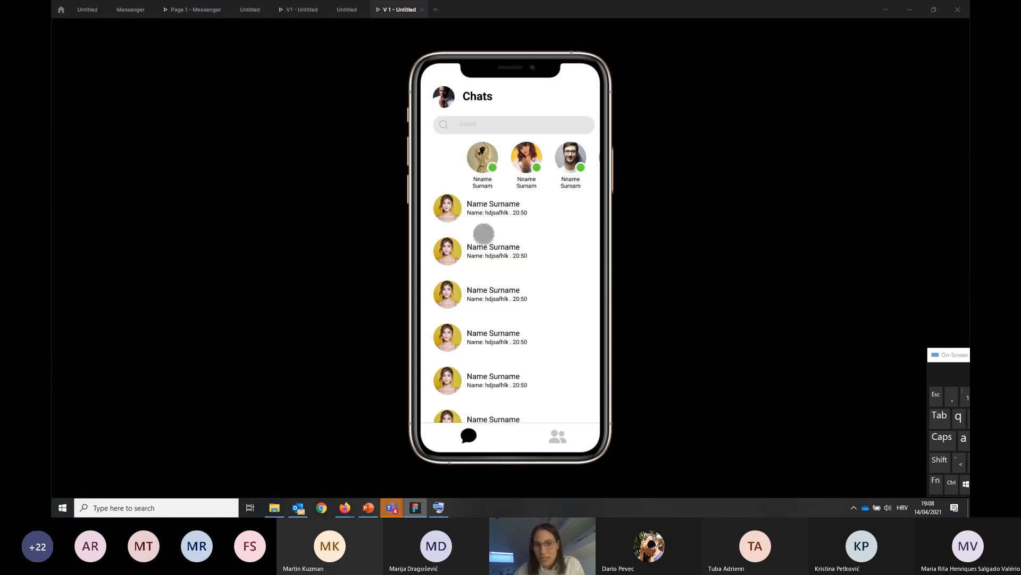
pyautogui.click(346, 10)
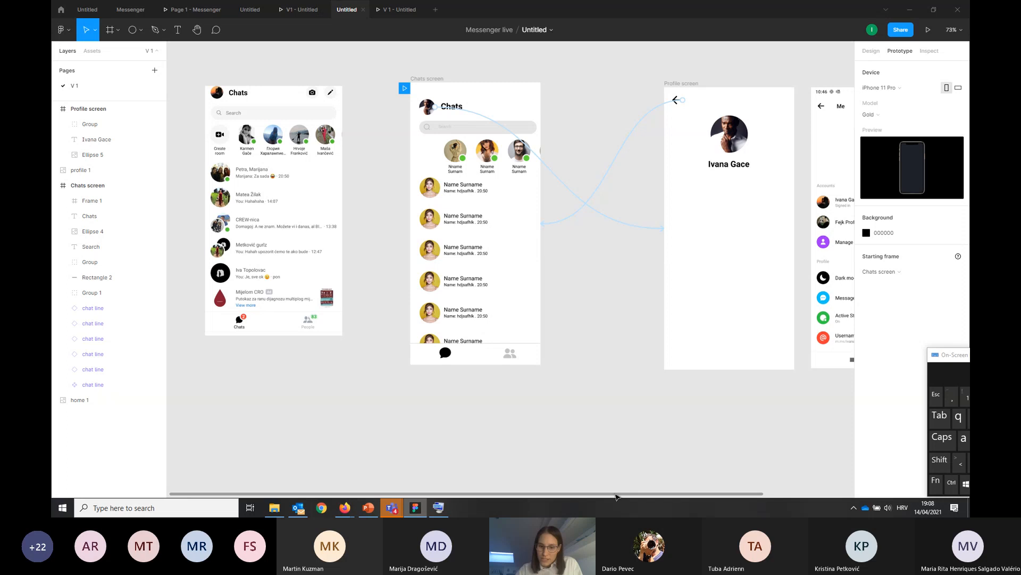
# Move the profile 1 reference image farther away to the right of the Profile screen
pyautogui.moveTo(614, 495); pyautogui.dragTo(714, 511)
pyautogui.moveTo(761, 268); pyautogui.dragTo(871, 266)
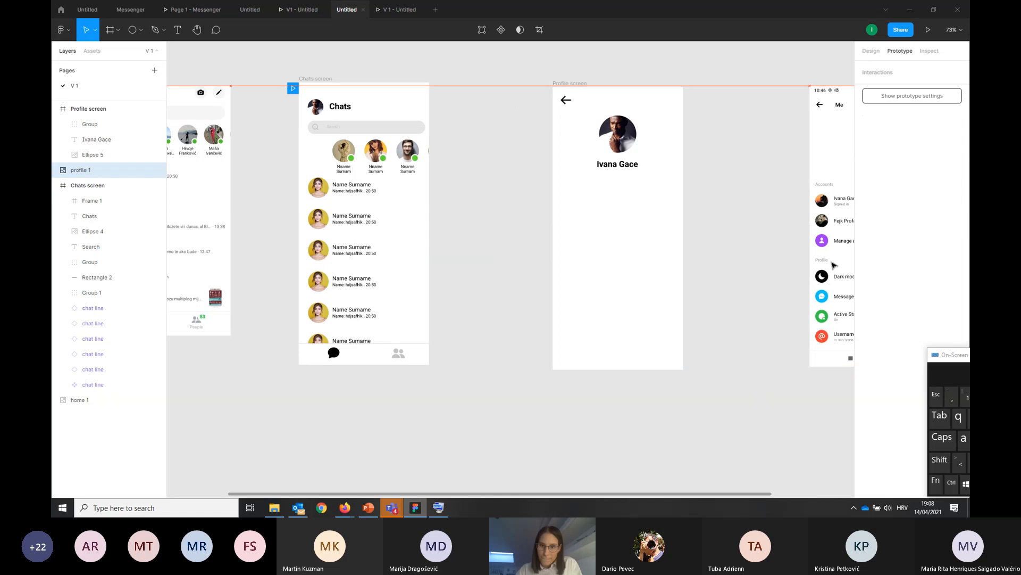
pyautogui.click(749, 280)
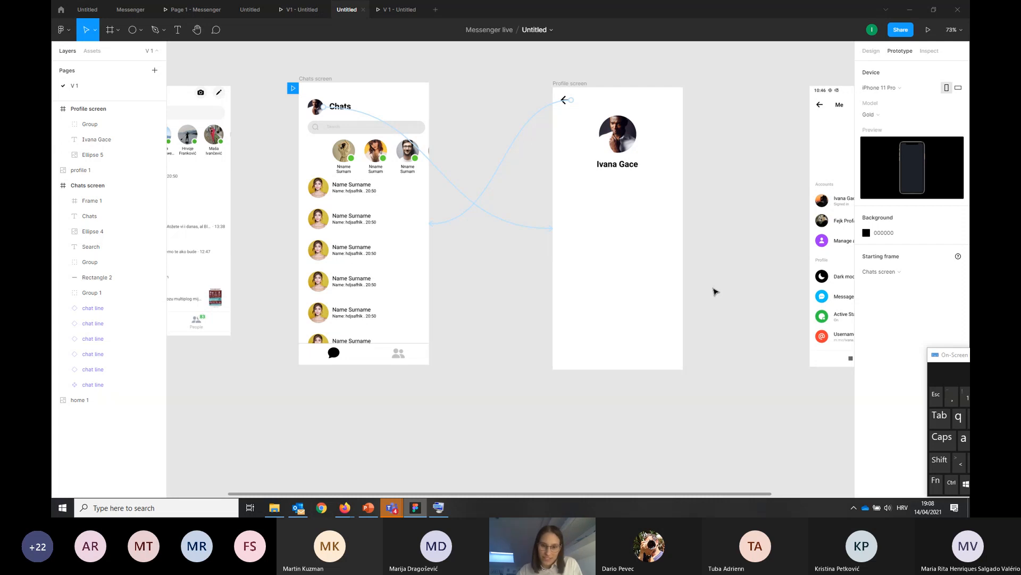
# Switch to the Microsoft Teams meeting, show and read the meeting chat, and return to Figma
pyautogui.hotkey('alt', 'Tab')
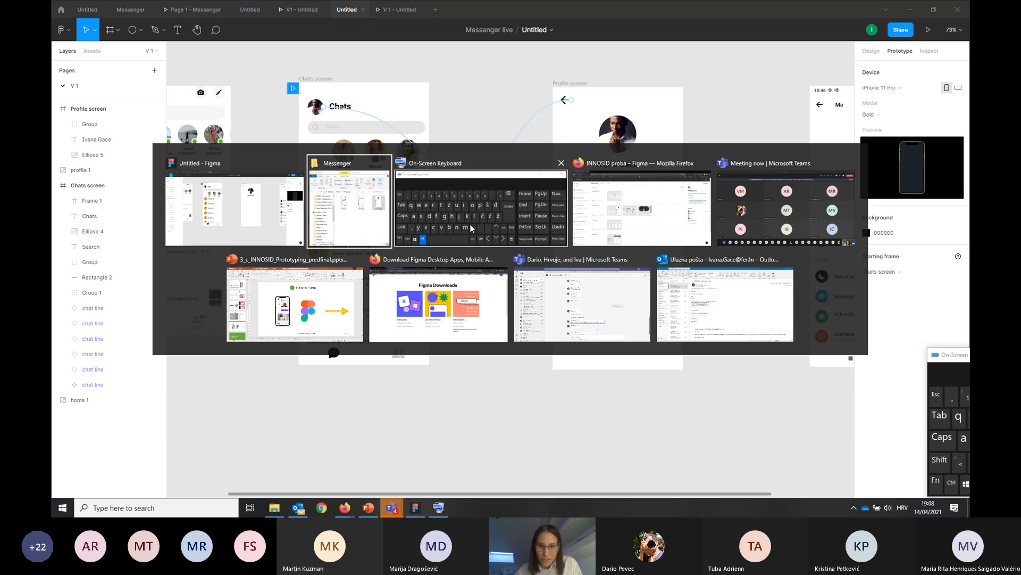
pyautogui.click(767, 243)
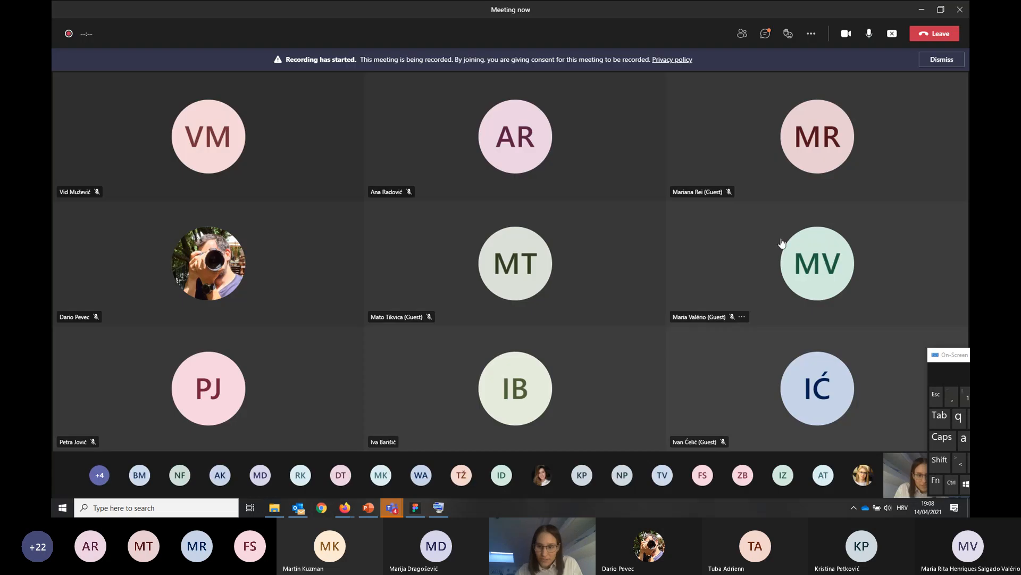
pyautogui.click(771, 33)
pyautogui.moveTo(940, 355); pyautogui.dragTo(963, 364)
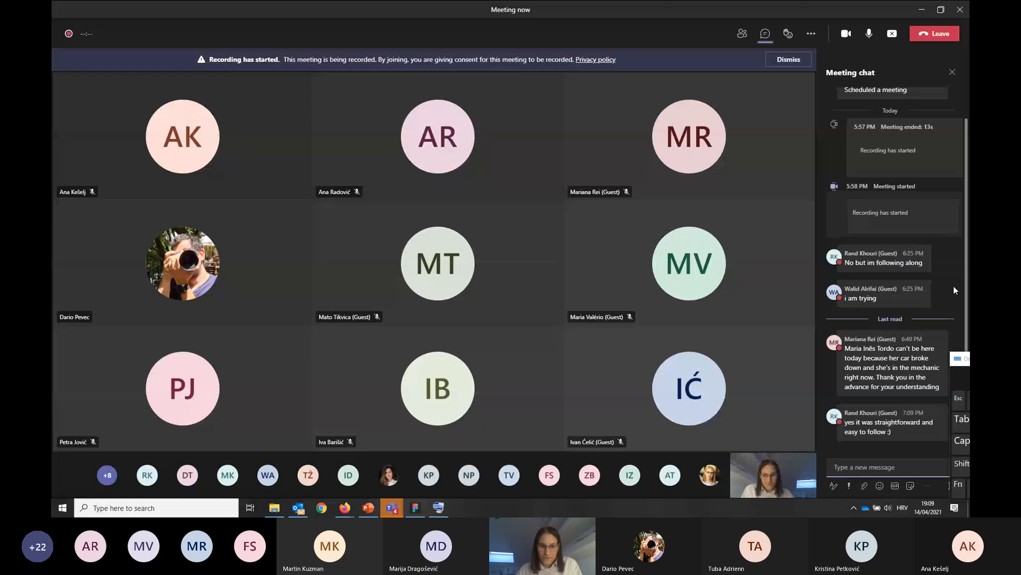
pyautogui.moveTo(935, 330)
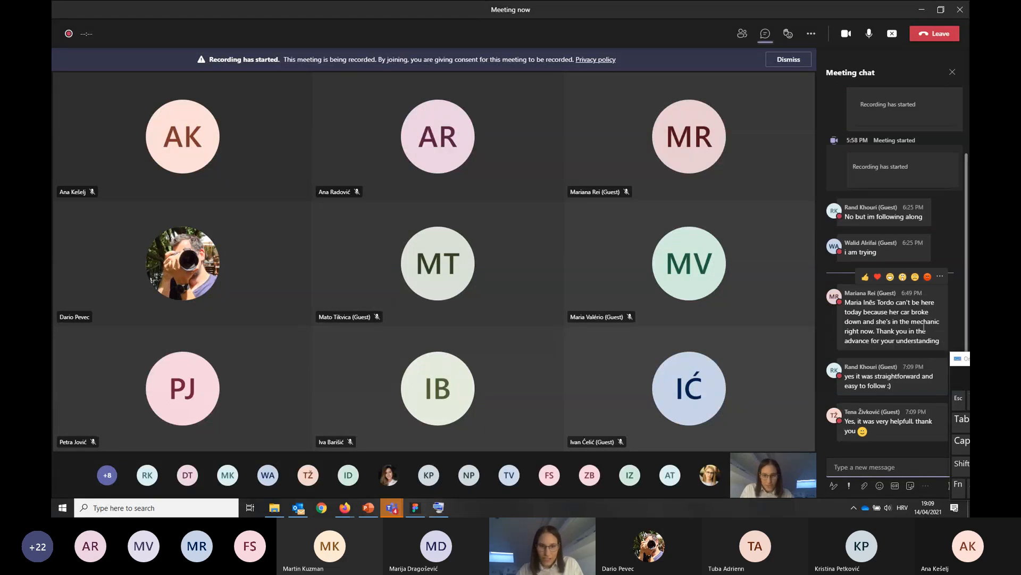
pyautogui.hotkey('alt', 'Tab')
pyautogui.hotkey('alt', 'Tab')
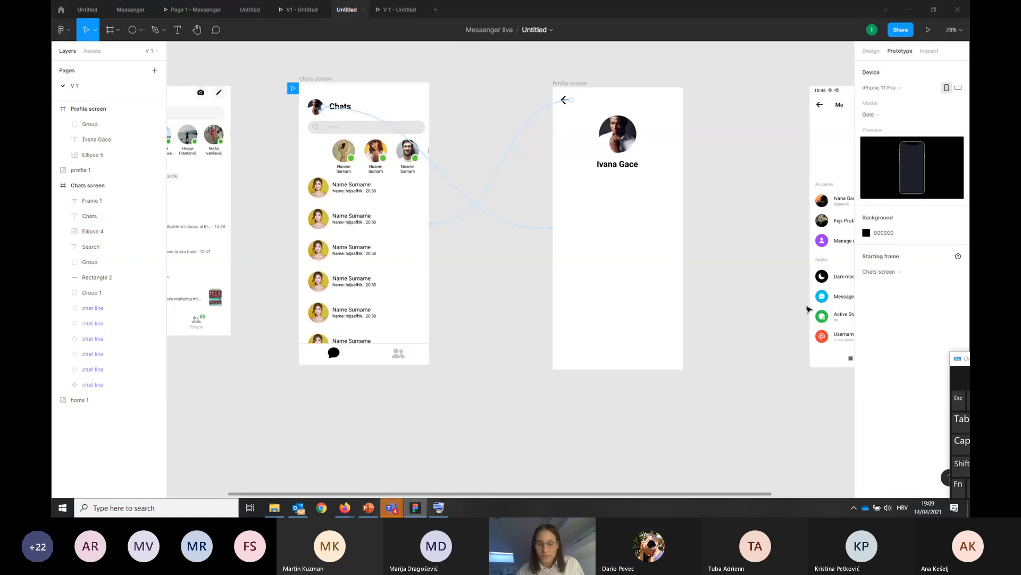
# Shift the profile 1 reference image slightly down and right, and switch back to the Microsoft Teams meeting
pyautogui.moveTo(828, 299); pyautogui.dragTo(831, 306)
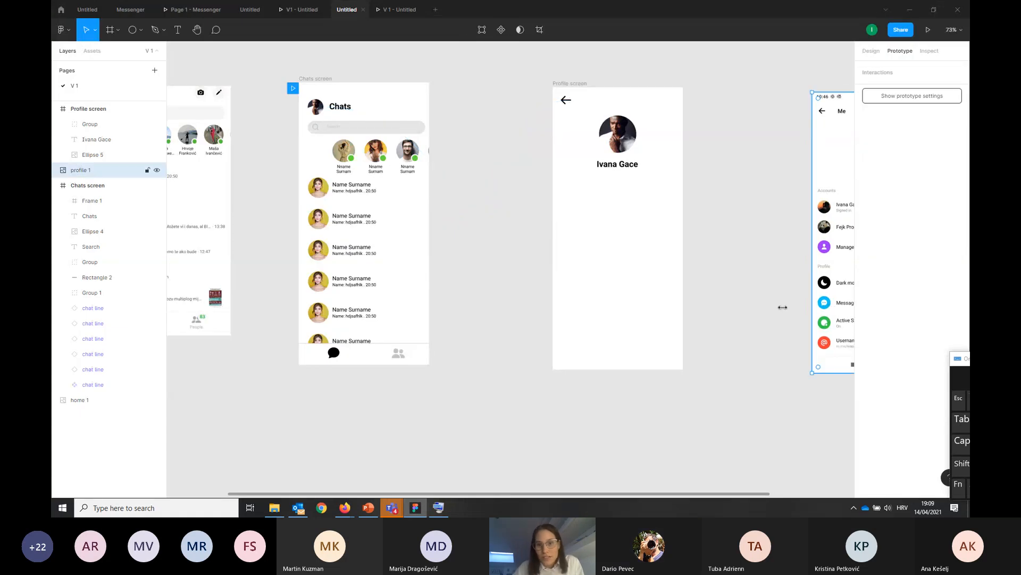
pyautogui.click(734, 316)
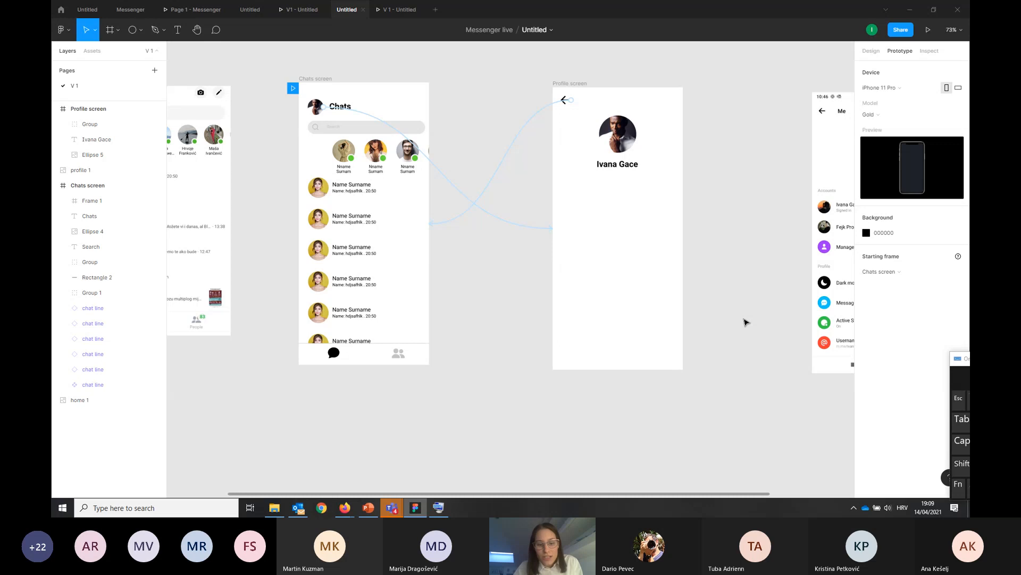
pyautogui.hotkey('alt', 'Tab')
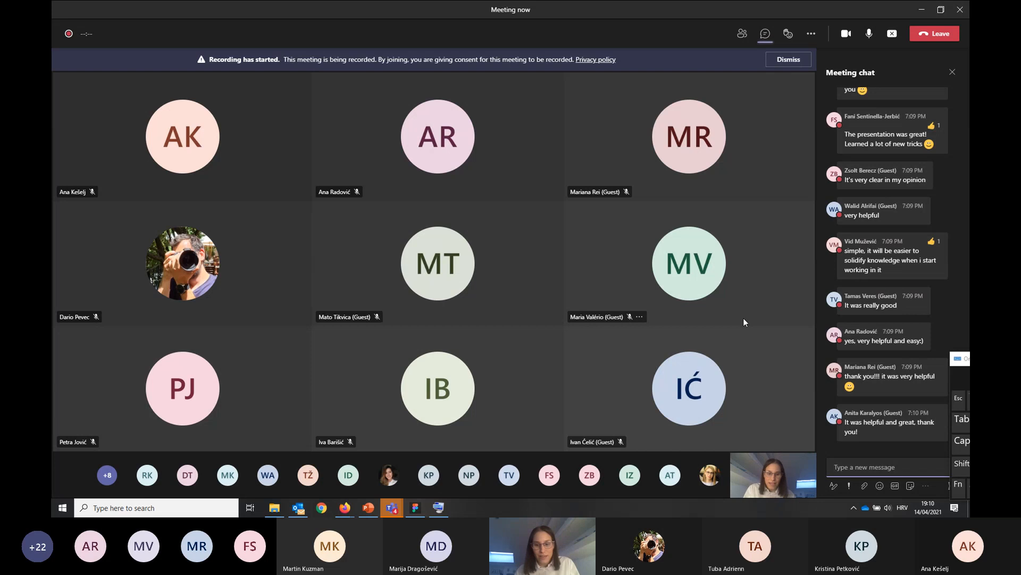
# Switch to the 3_c_INNOSID_Prototyping_predfinal.pptx presentation in PowerPoint and briefly check the Microsoft Teams meeting chat before returning to it
pyautogui.hotkey('alt', 'Tab')
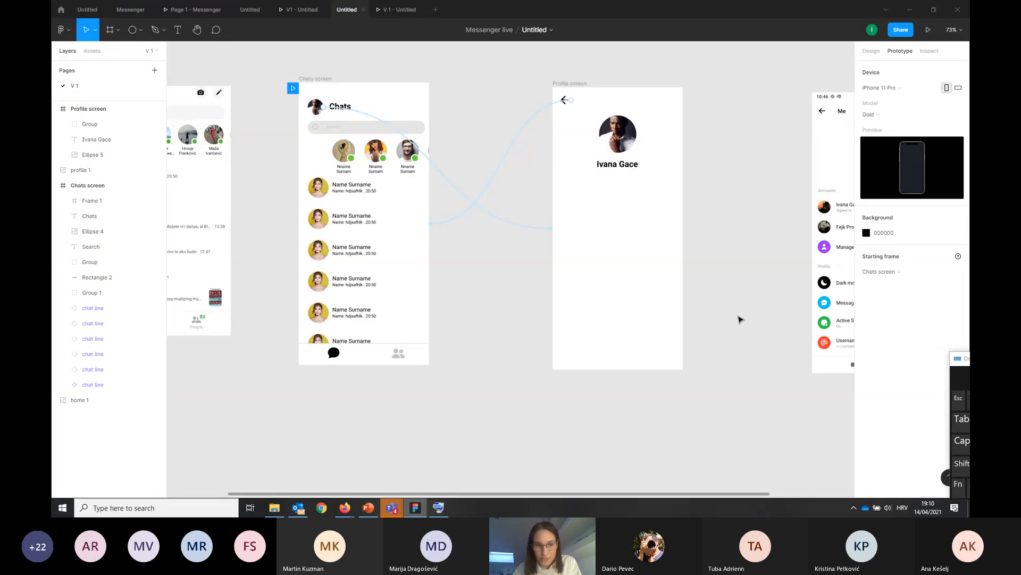
pyautogui.scroll(2, 740, 320)
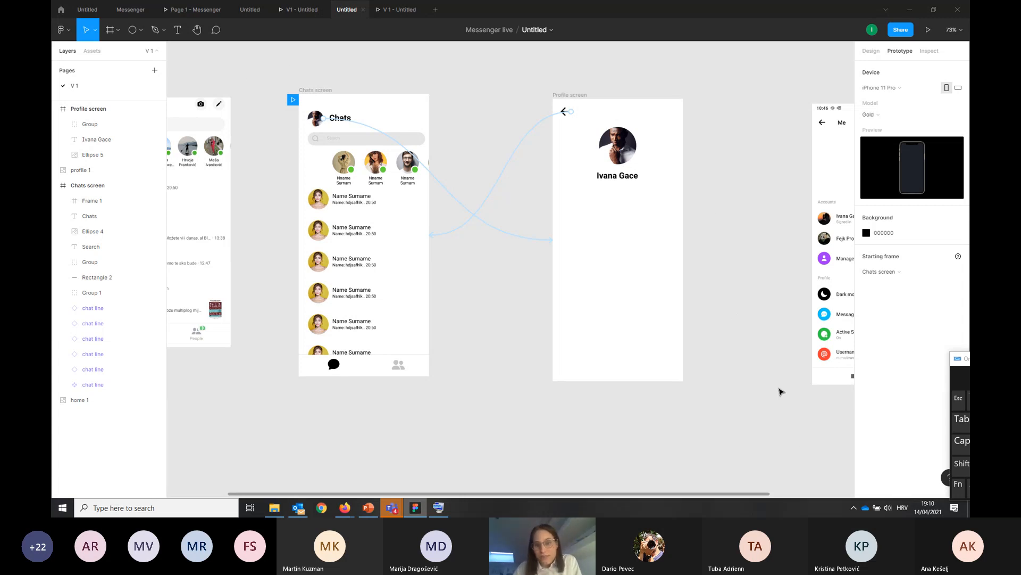
pyautogui.hotkey('alt', 'Tab')
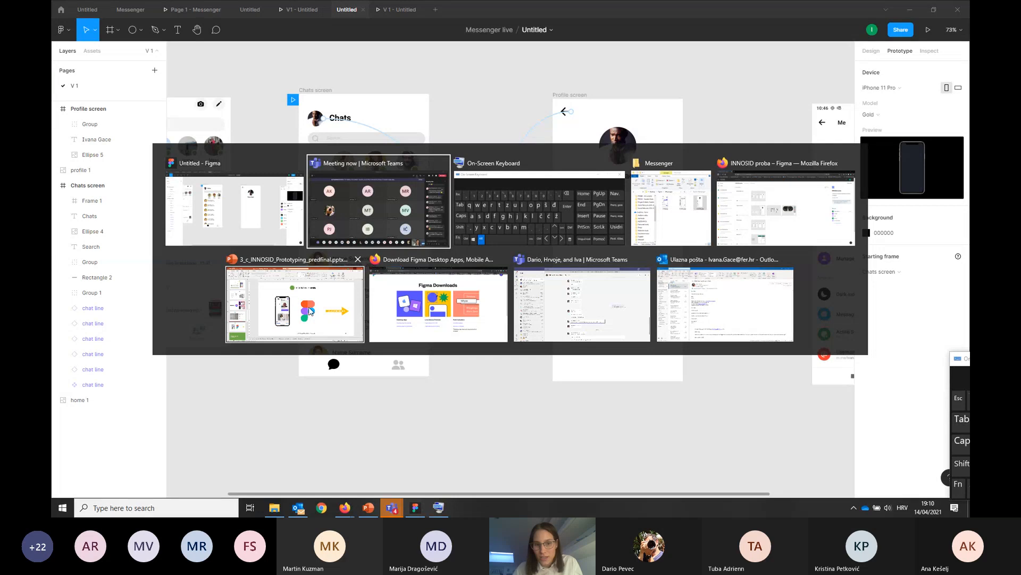
pyautogui.click(294, 313)
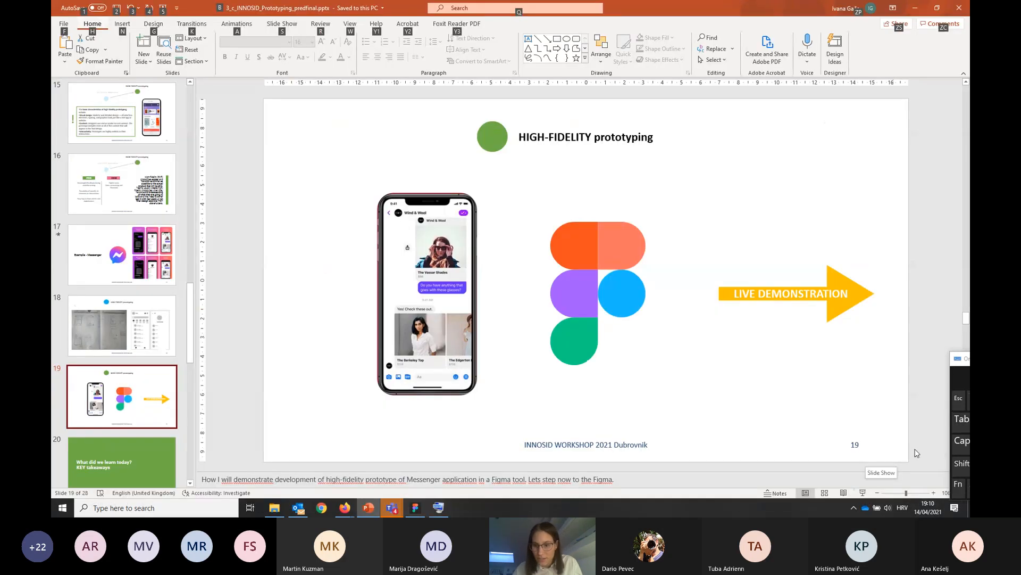
pyautogui.hotkey('alt', 'Tab')
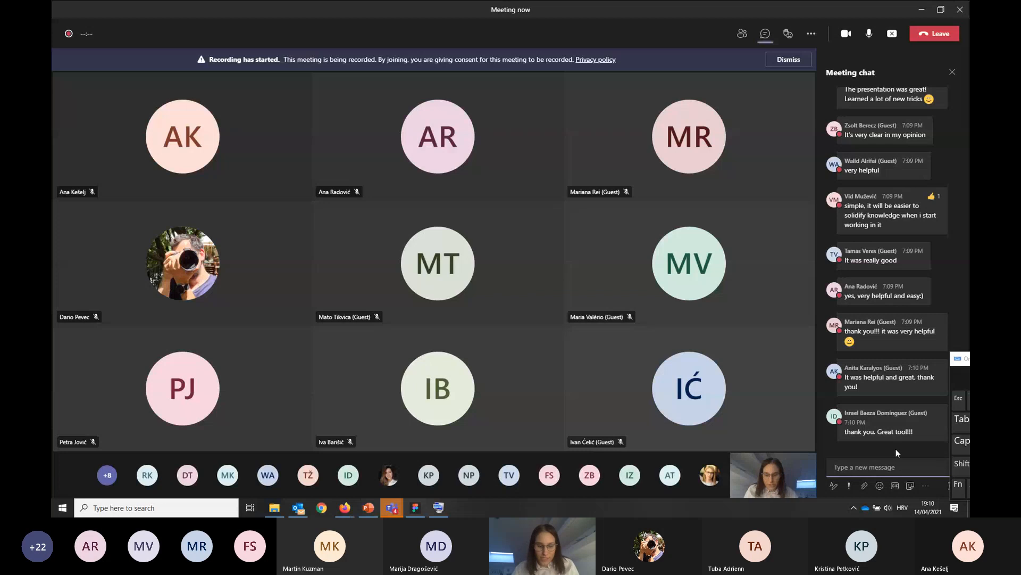
pyautogui.hotkey('alt', 'Tab')
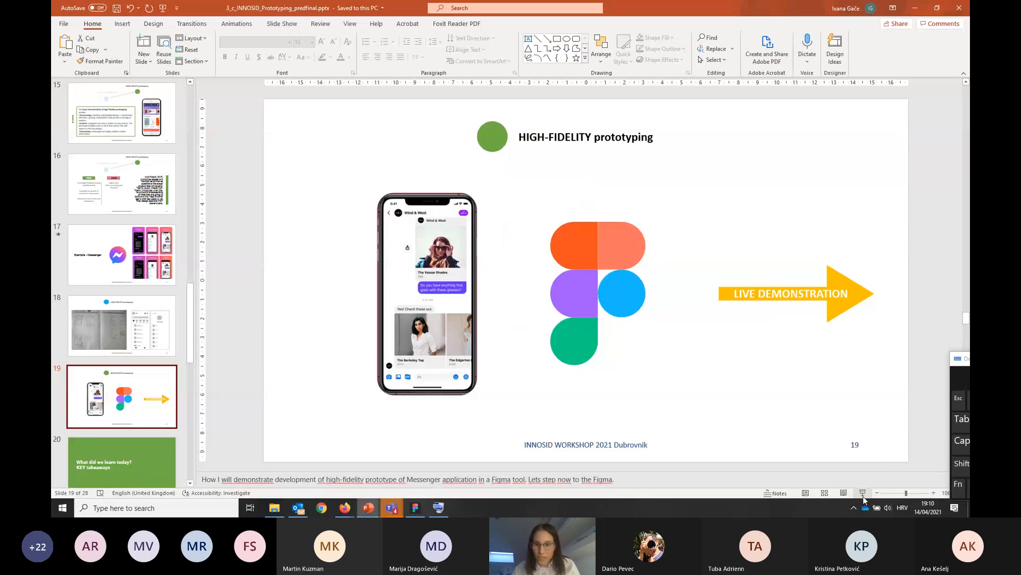
# Start the slide show from the current live demonstration slide and advance past the key takeaways title to the Figma cheatsheet slide
pyautogui.hotkey('shift', 'F5')
pyautogui.click(734, 388)
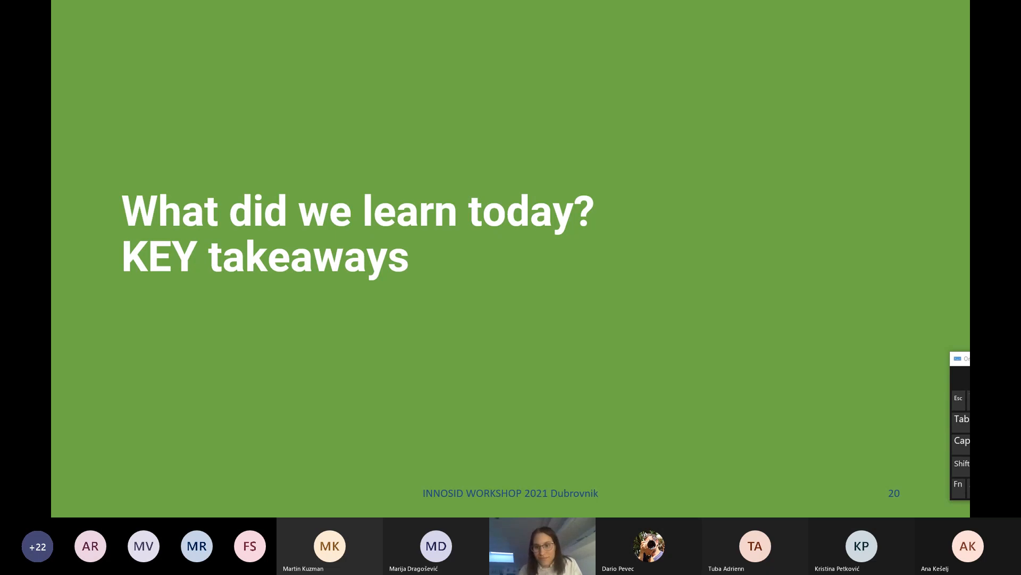
pyautogui.press('Right')
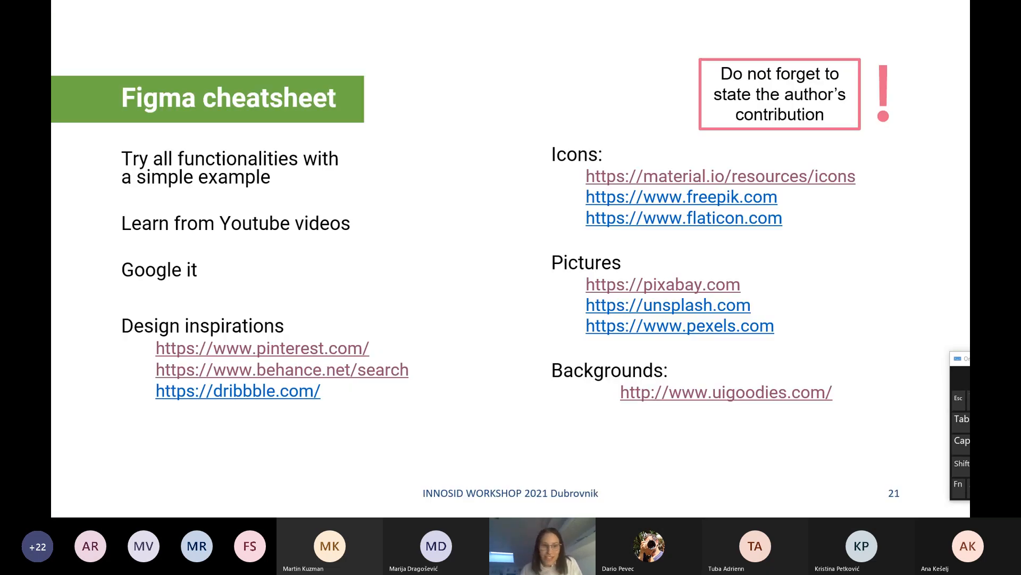